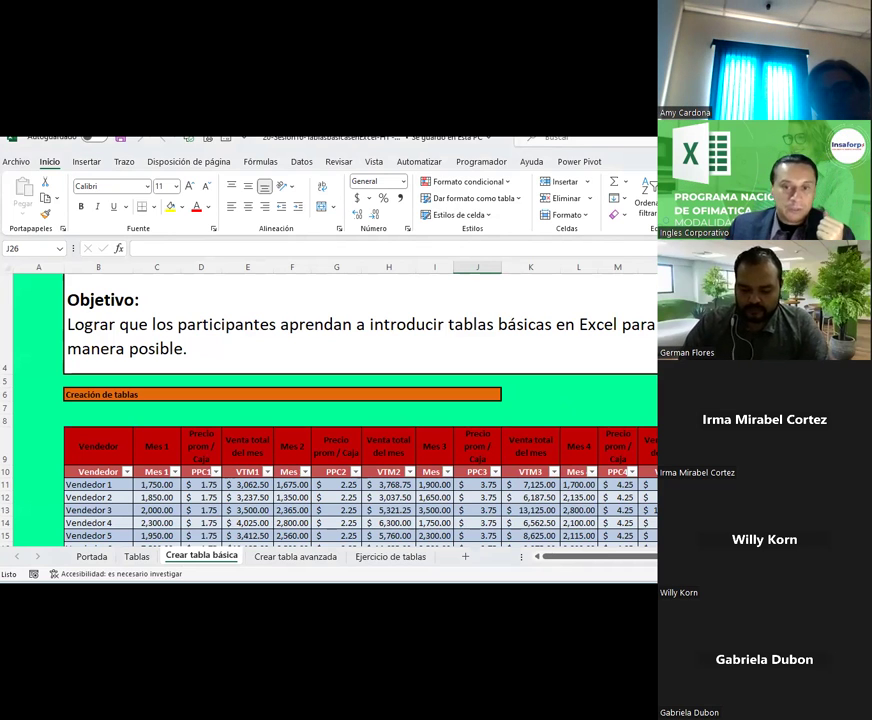
Step: Scroll down to the sales table and select its field-name header row starting at Vendedor
{"action": "left_click", "coordinate": [578, 394]}
{"action": "scroll", "coordinate": [574, 394], "scroll_direction": "down", "scroll_amount": 1}
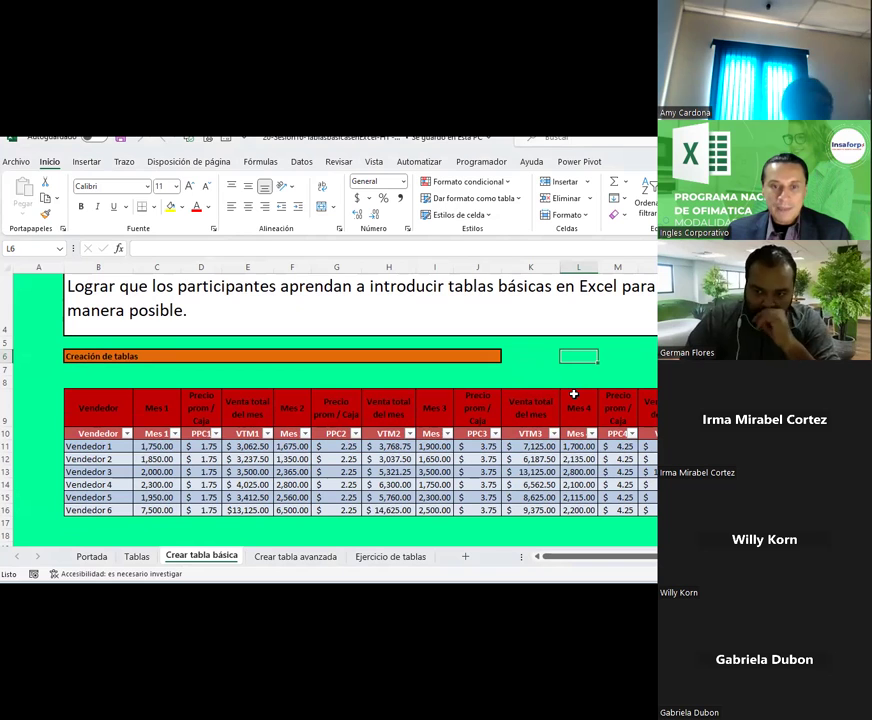
{"action": "scroll", "coordinate": [574, 394], "scroll_direction": "down", "scroll_amount": 1}
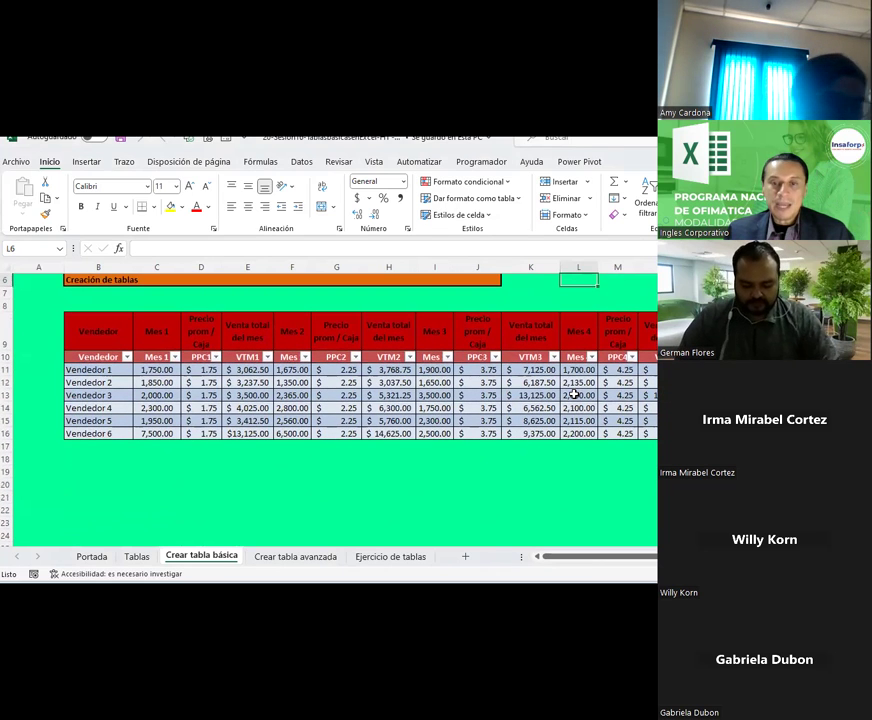
{"action": "left_click_drag", "start_coordinate": [86, 357], "coordinate": [650, 358]}
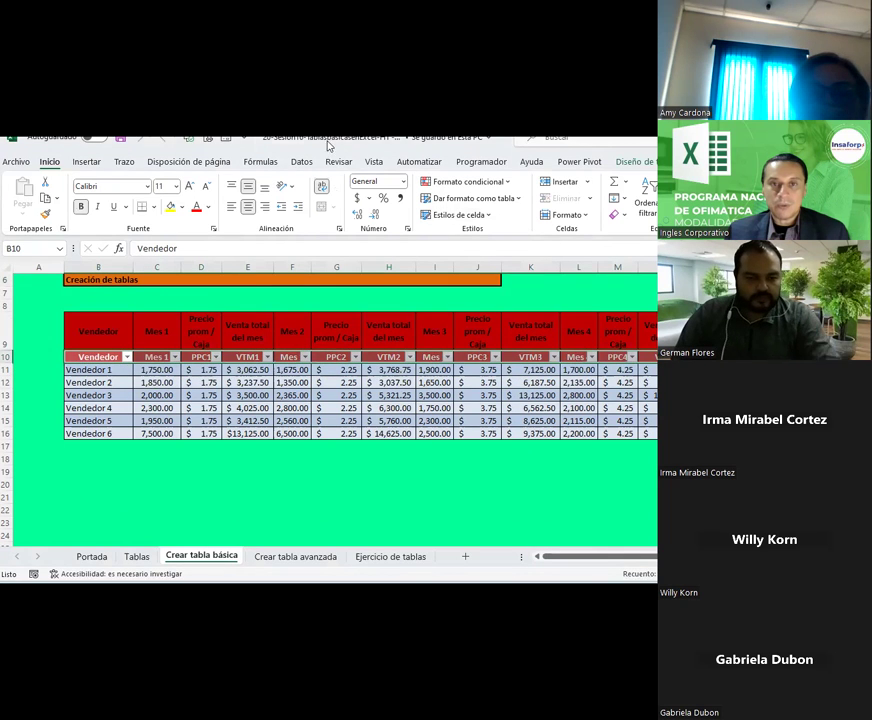
Step: Turn off the table's header filter buttons from the Data tab and save the workbook
{"action": "left_click", "coordinate": [301, 161]}
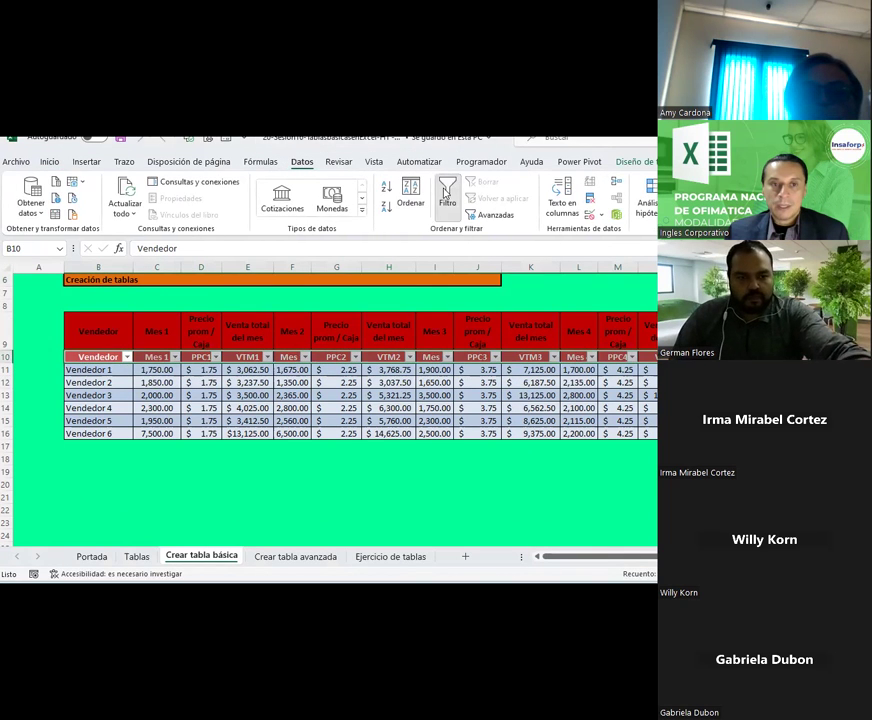
{"action": "left_click", "coordinate": [447, 195]}
{"action": "left_click", "coordinate": [389, 382]}
{"action": "left_click", "coordinate": [124, 138]}
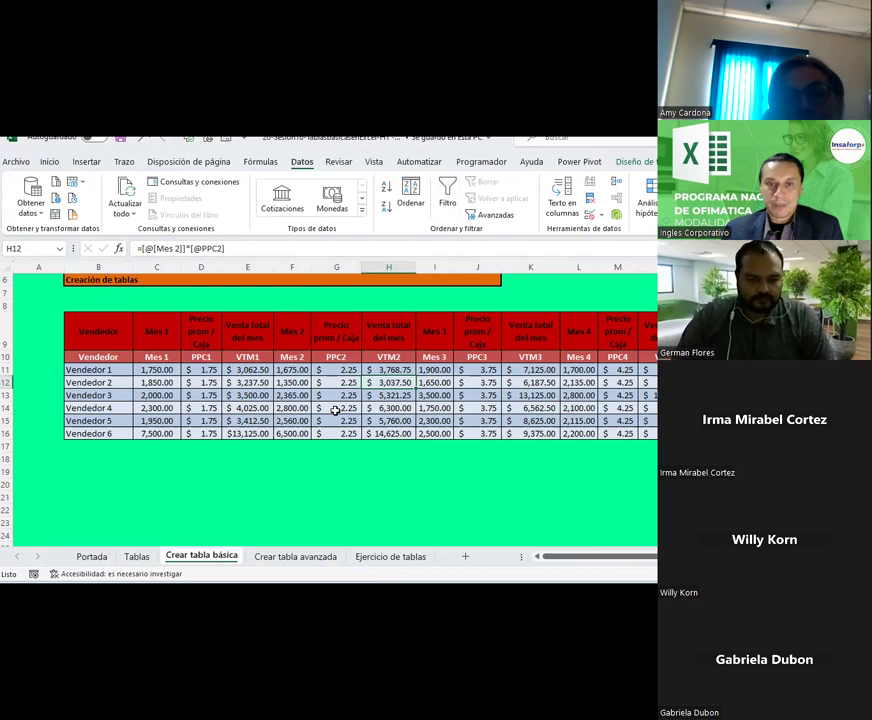
Step: Widen columns F, E and L so their values display fully
{"action": "scroll", "coordinate": [335, 410], "scroll_direction": "up", "scroll_amount": 1, "text": "ctrl"}
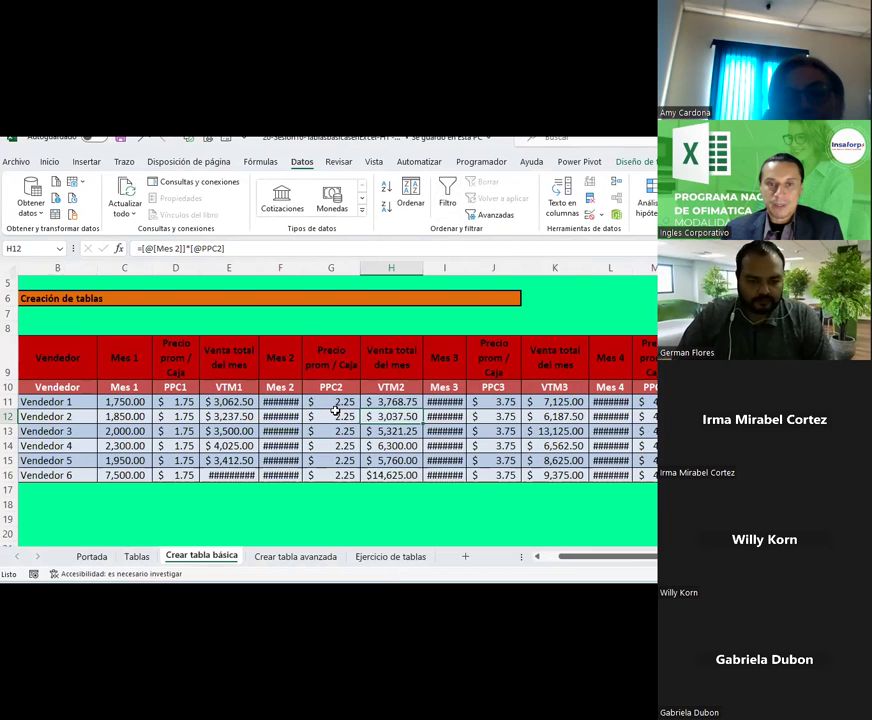
{"action": "double_click", "coordinate": [301, 268]}
{"action": "left_click_drag", "start_coordinate": [254, 268], "coordinate": [261, 268]}
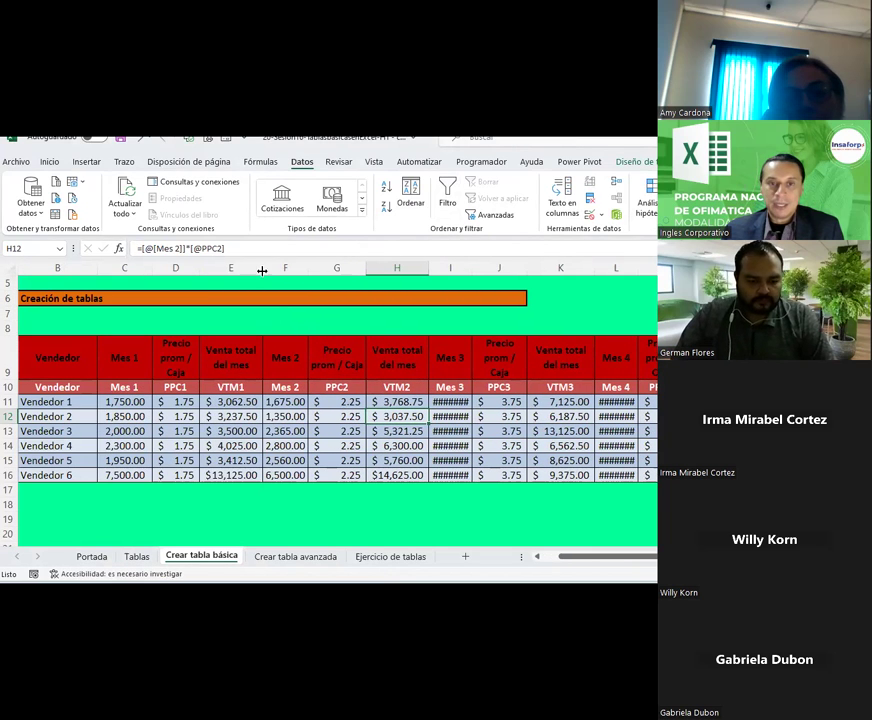
{"action": "double_click", "coordinate": [640, 270]}
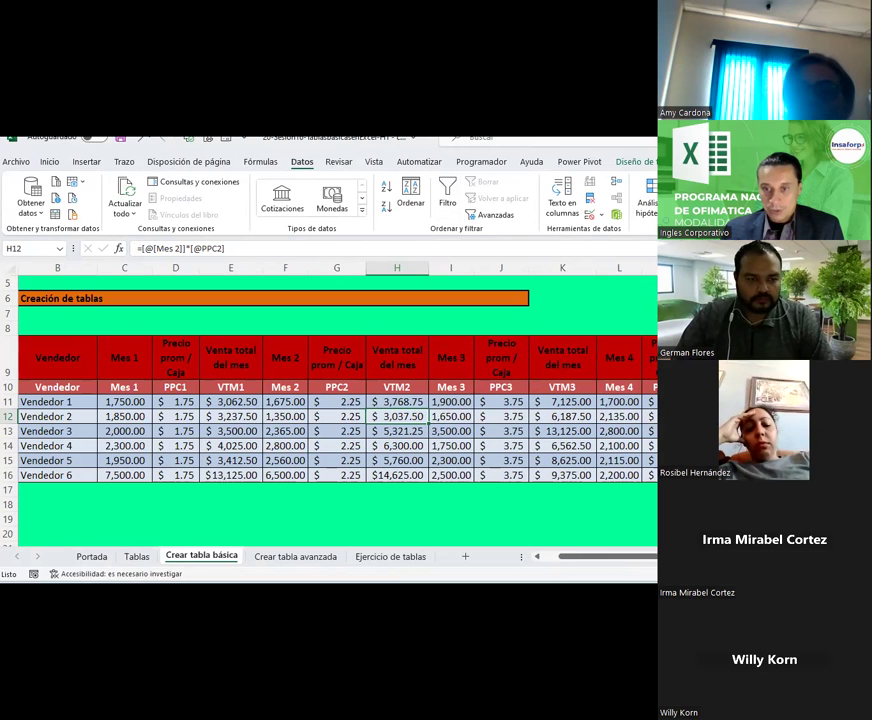
Step: Review the total formulas in E11 through E16, then open E11's formula for editing
{"action": "scroll", "coordinate": [343, 403], "scroll_direction": "left", "scroll_amount": 1}
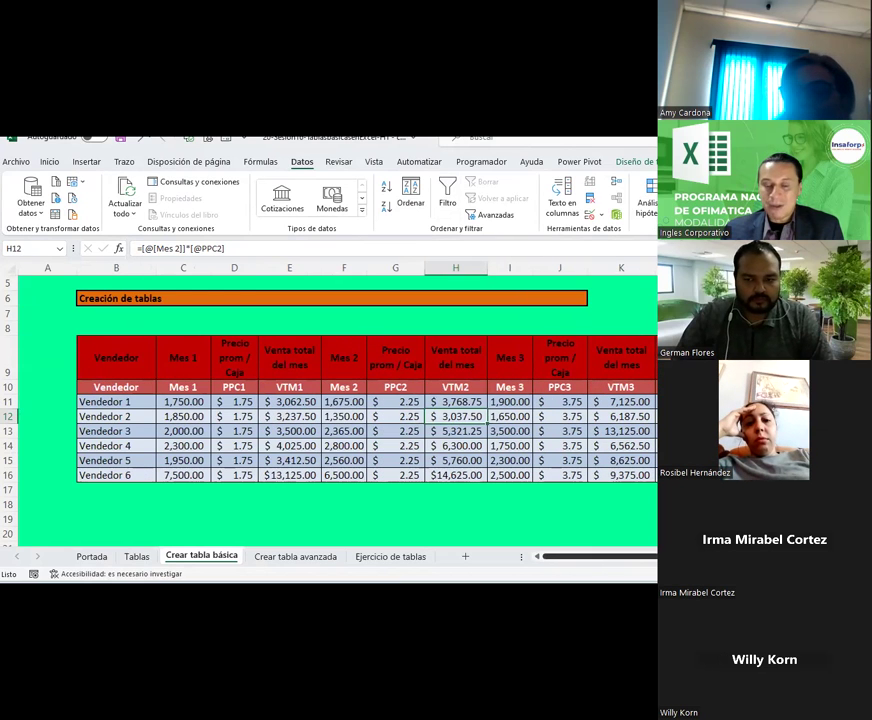
{"action": "left_click", "coordinate": [343, 403]}
{"action": "left_click", "coordinate": [400, 407]}
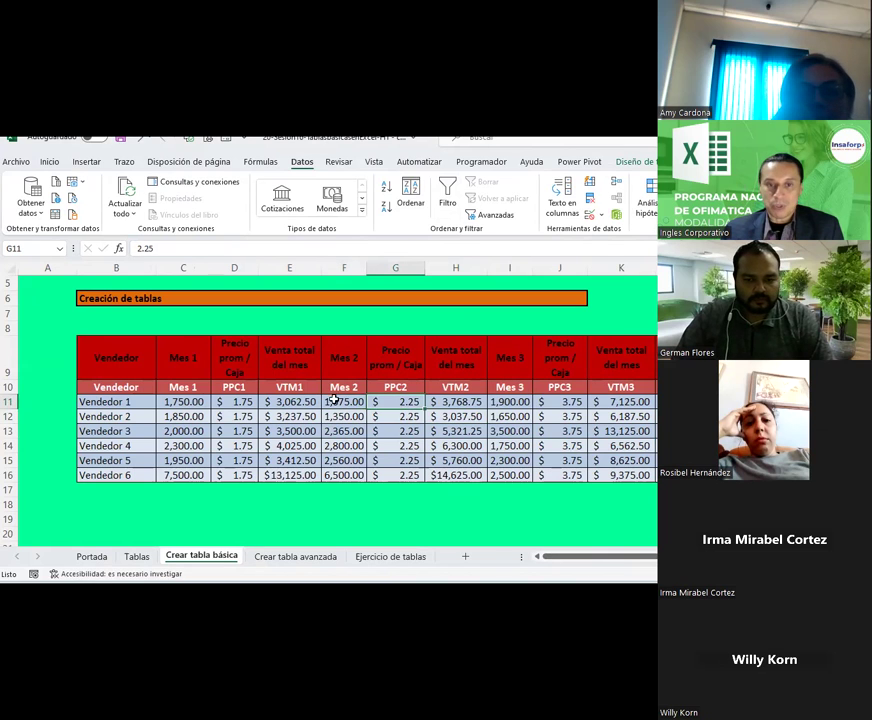
{"action": "left_click", "coordinate": [288, 402]}
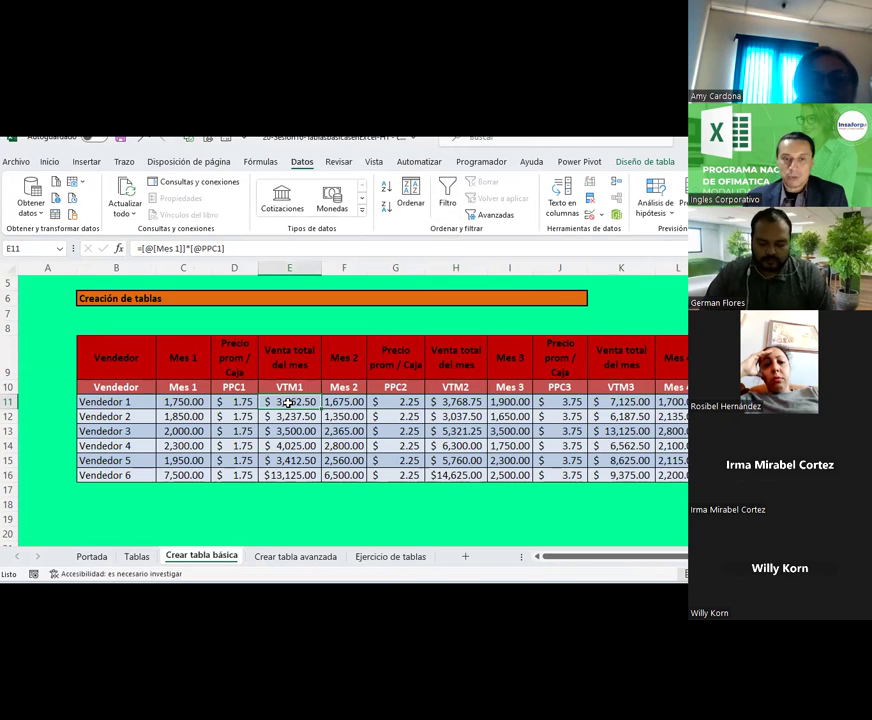
{"action": "left_click", "coordinate": [286, 417]}
{"action": "left_click", "coordinate": [287, 432]}
{"action": "left_click", "coordinate": [285, 446]}
{"action": "left_click", "coordinate": [286, 461]}
{"action": "left_click", "coordinate": [288, 475]}
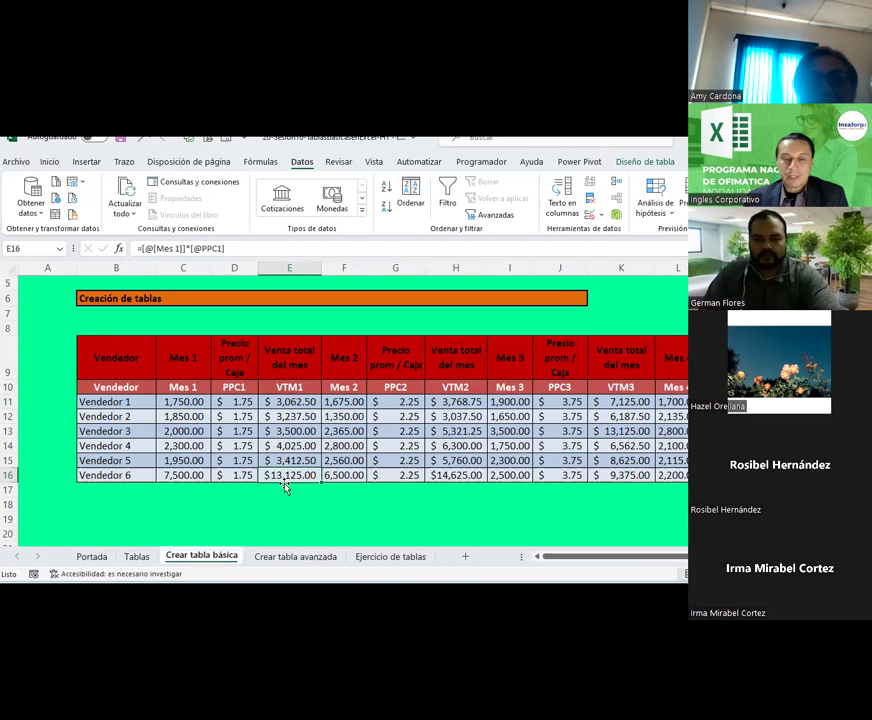
{"action": "left_click", "coordinate": [284, 402]}
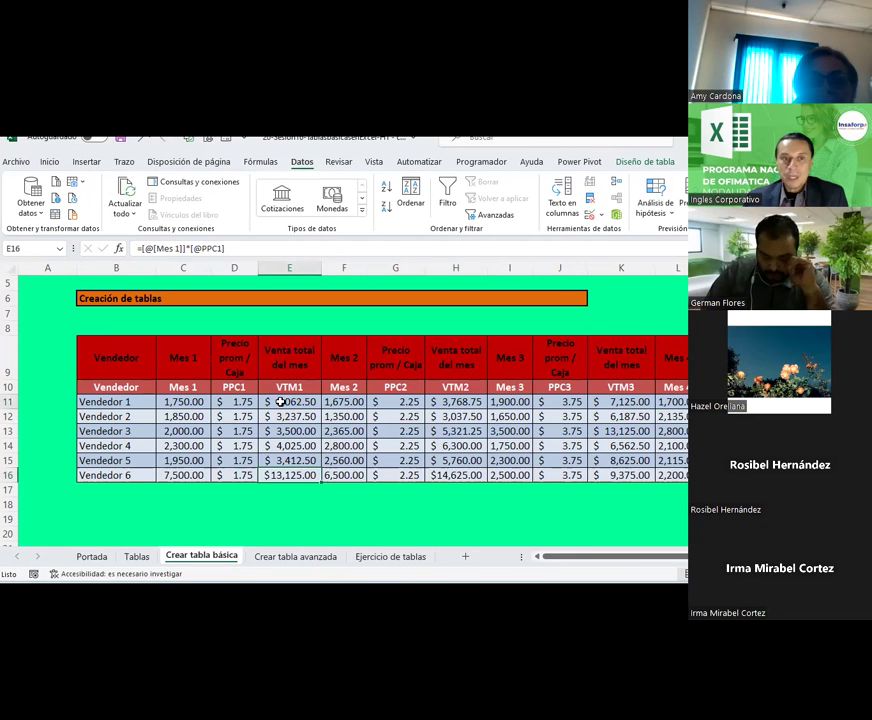
{"action": "double_click", "coordinate": [281, 401]}
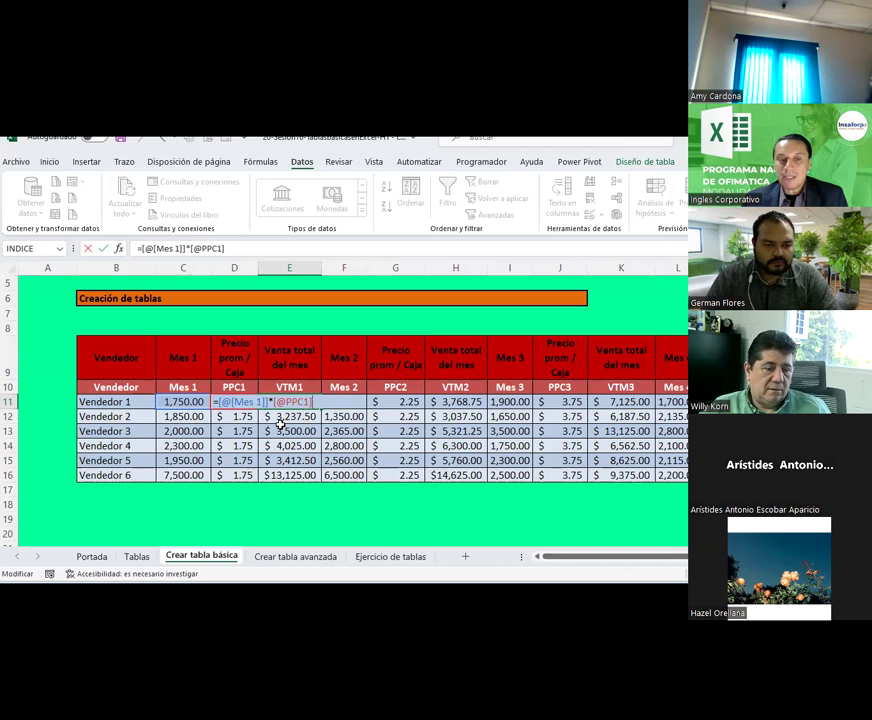
Step: Leave E11 unchanged and check each total formula from E11 down to E16
{"action": "left_click", "coordinate": [230, 418]}
{"action": "left_click", "coordinate": [281, 417]}
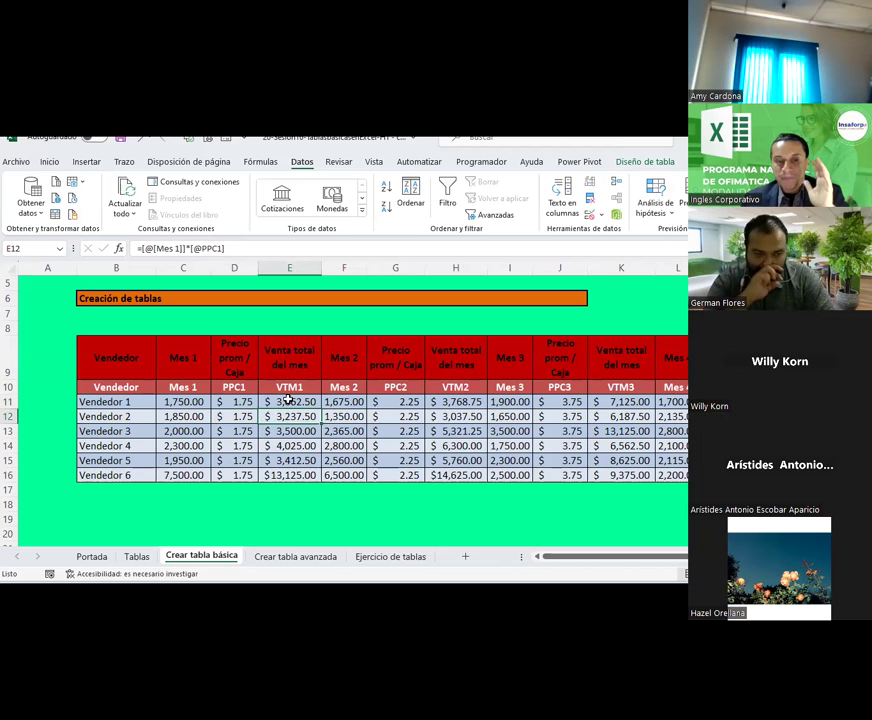
{"action": "left_click", "coordinate": [285, 404]}
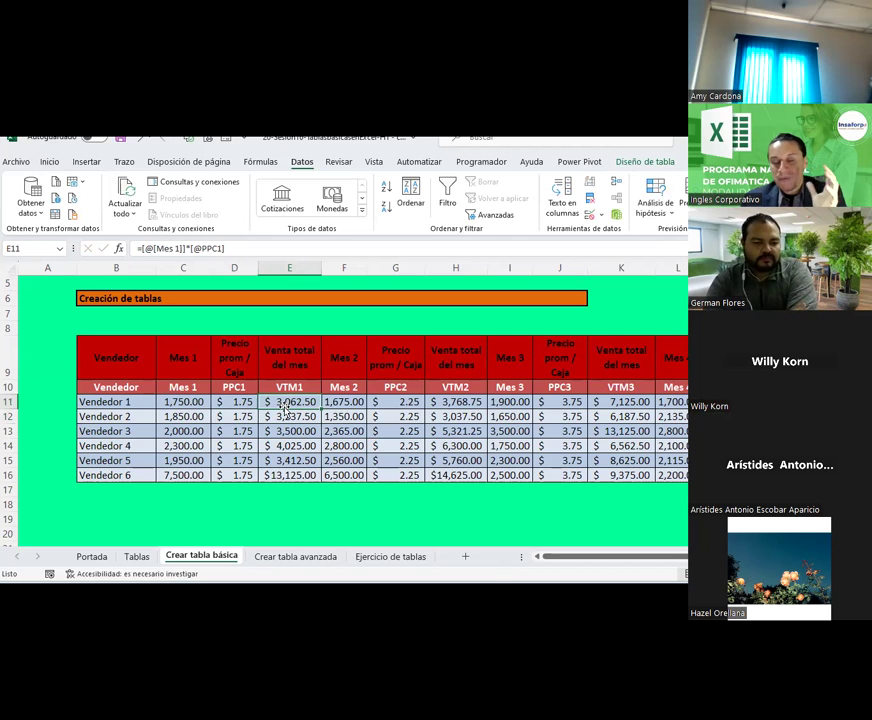
{"action": "left_click", "coordinate": [281, 417]}
{"action": "left_click", "coordinate": [285, 431]}
{"action": "left_click", "coordinate": [287, 446]}
{"action": "left_click", "coordinate": [289, 460]}
{"action": "left_click", "coordinate": [289, 475]}
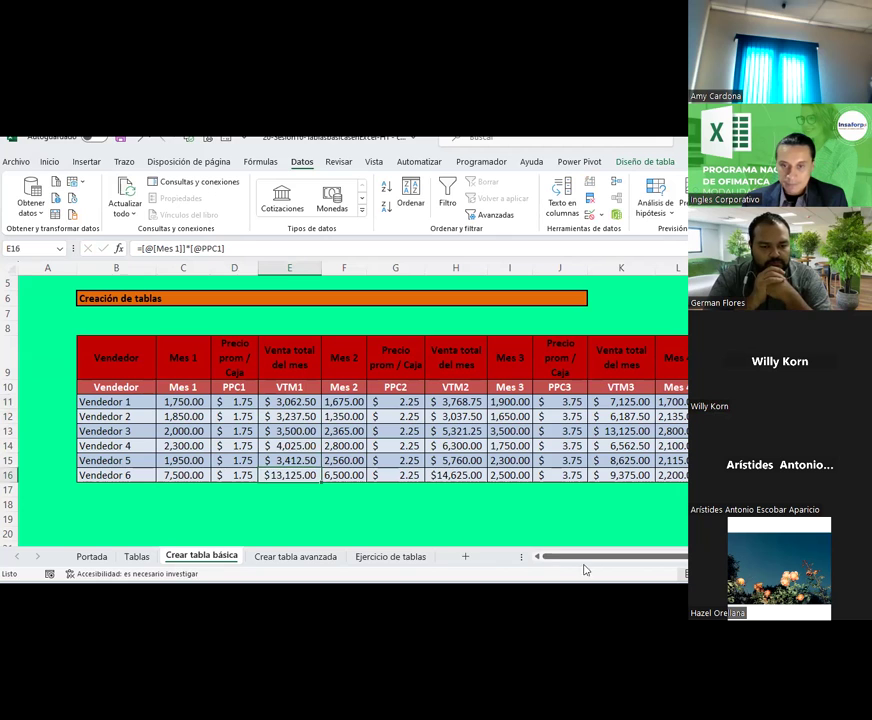
{"action": "left_click", "coordinate": [281, 402]}
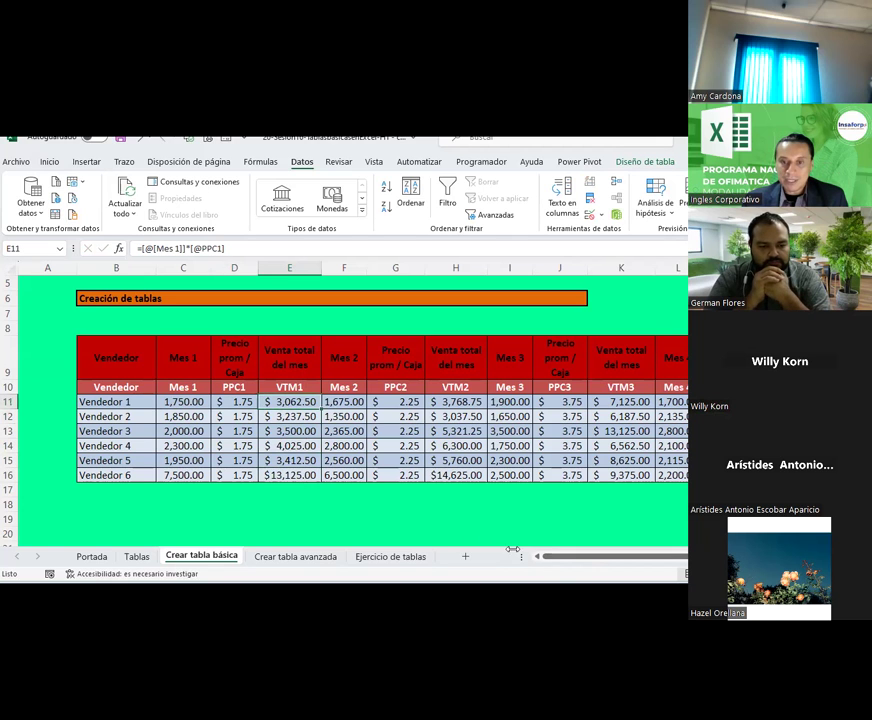
Step: Check the Total formulas in O11 through O16, then select the header row of field names
{"action": "left_click_drag", "start_coordinate": [566, 558], "coordinate": [608, 558]}
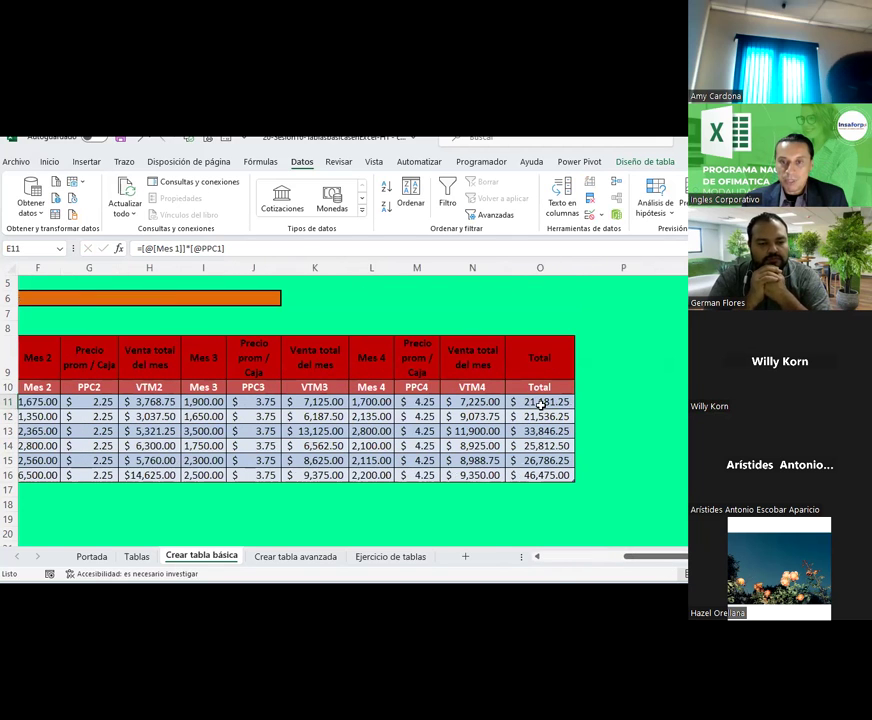
{"action": "left_click", "coordinate": [541, 402]}
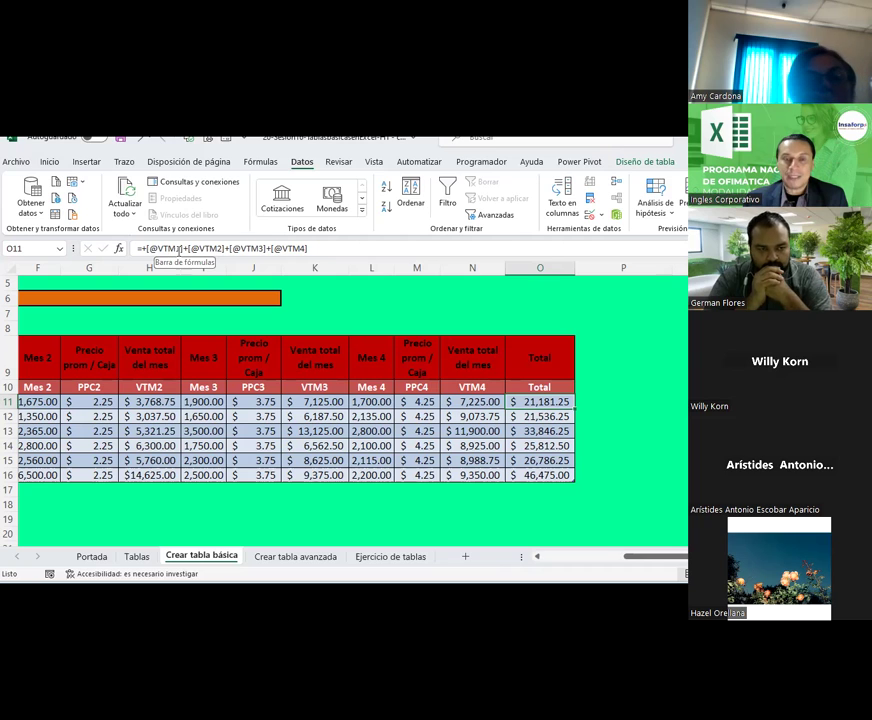
{"action": "left_click", "coordinate": [538, 416]}
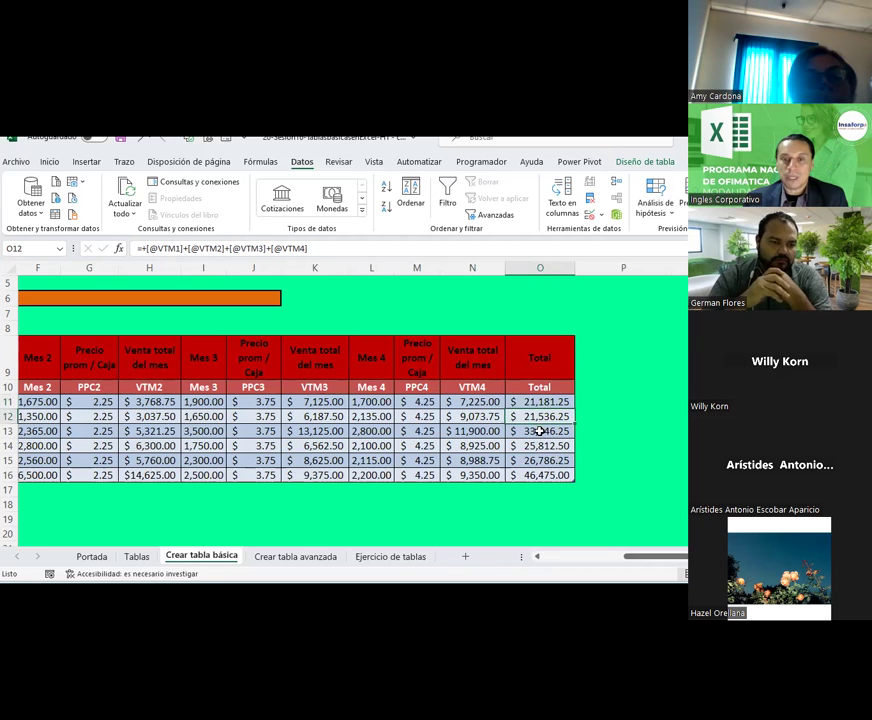
{"action": "left_click", "coordinate": [528, 401]}
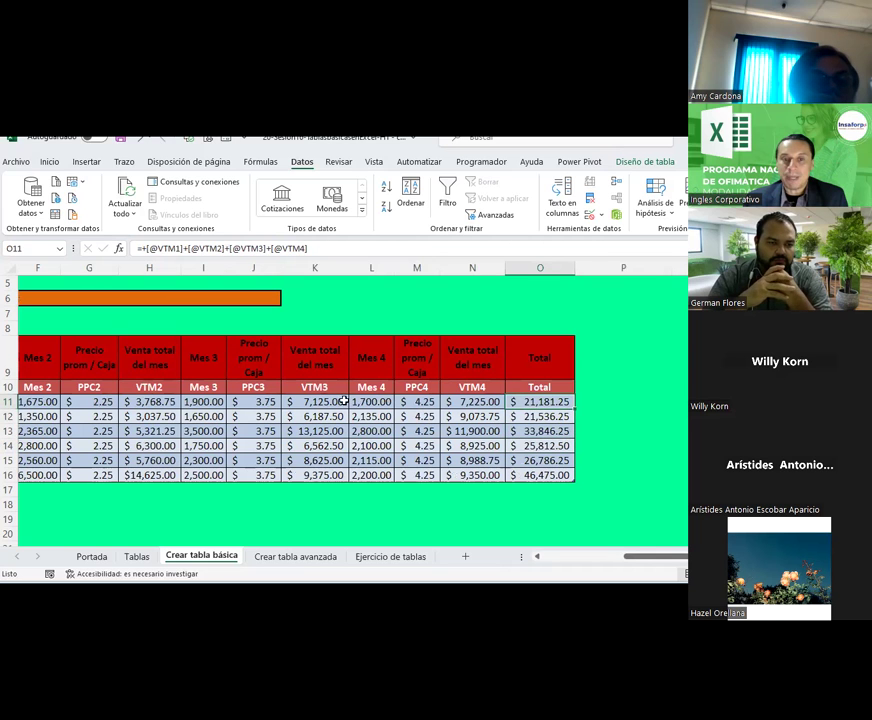
{"action": "left_click", "coordinate": [558, 474]}
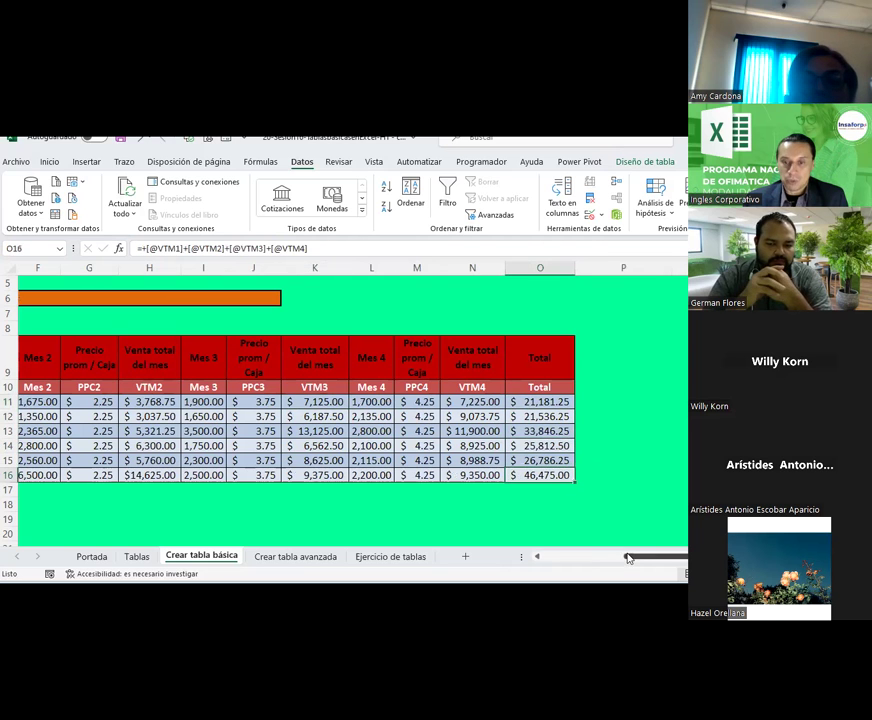
{"action": "left_click_drag", "start_coordinate": [628, 558], "coordinate": [547, 548]}
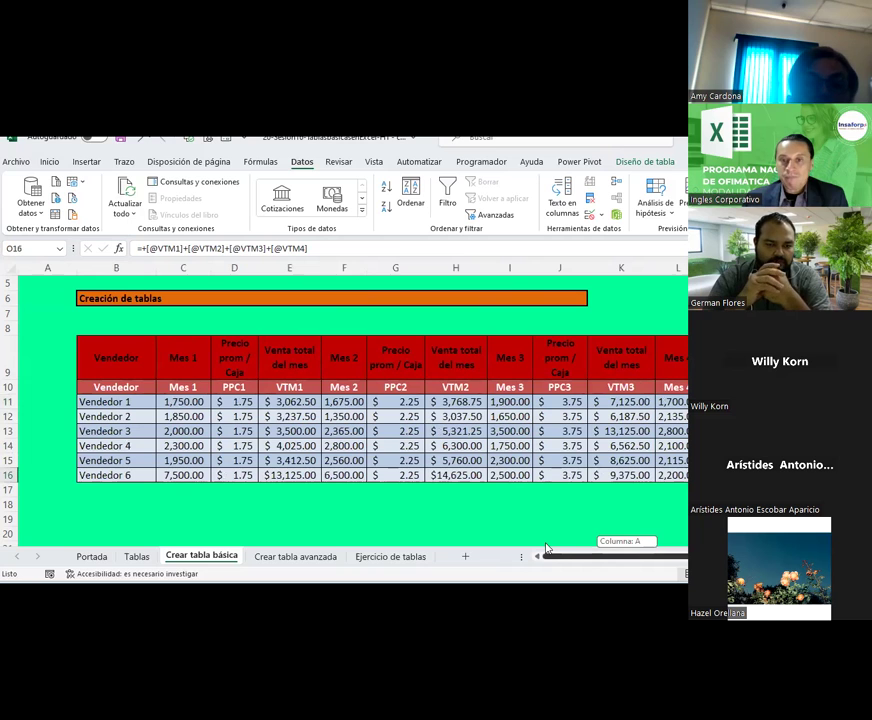
{"action": "left_click_drag", "start_coordinate": [135, 386], "coordinate": [686, 387]}
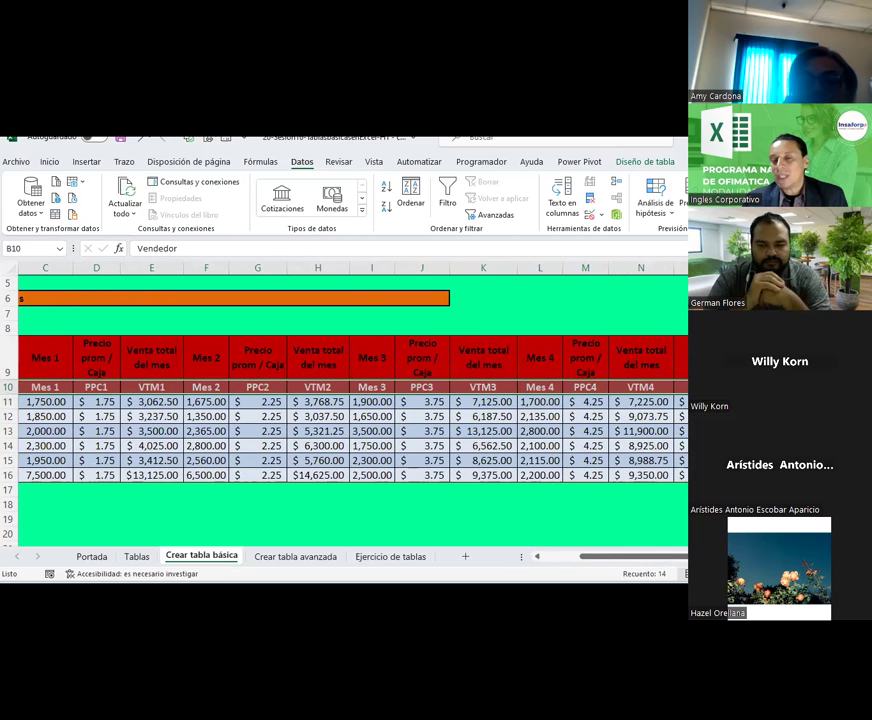
Step: Select the descriptive labels in row 9 and hide row 10 of field names
{"action": "left_click", "coordinate": [557, 563]}
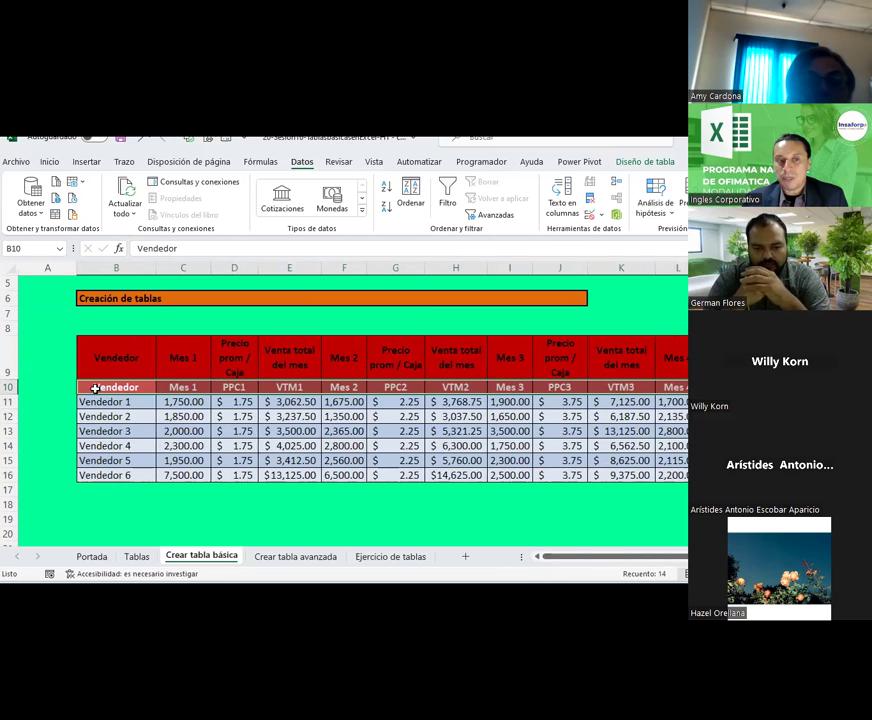
{"action": "left_click_drag", "start_coordinate": [110, 355], "coordinate": [686, 355]}
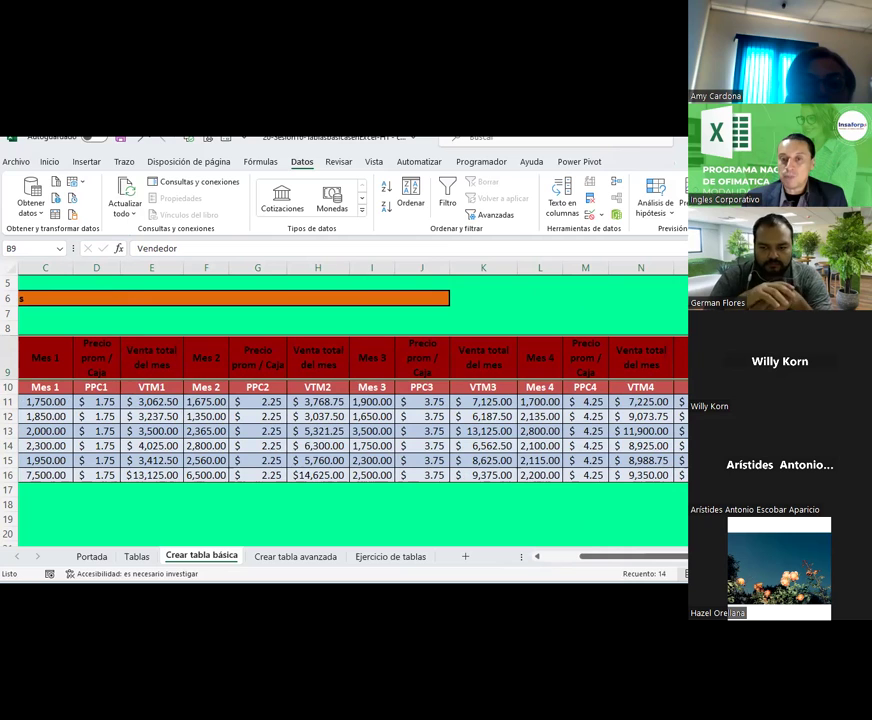
{"action": "left_click", "coordinate": [7, 386]}
{"action": "right_click", "coordinate": [7, 386]}
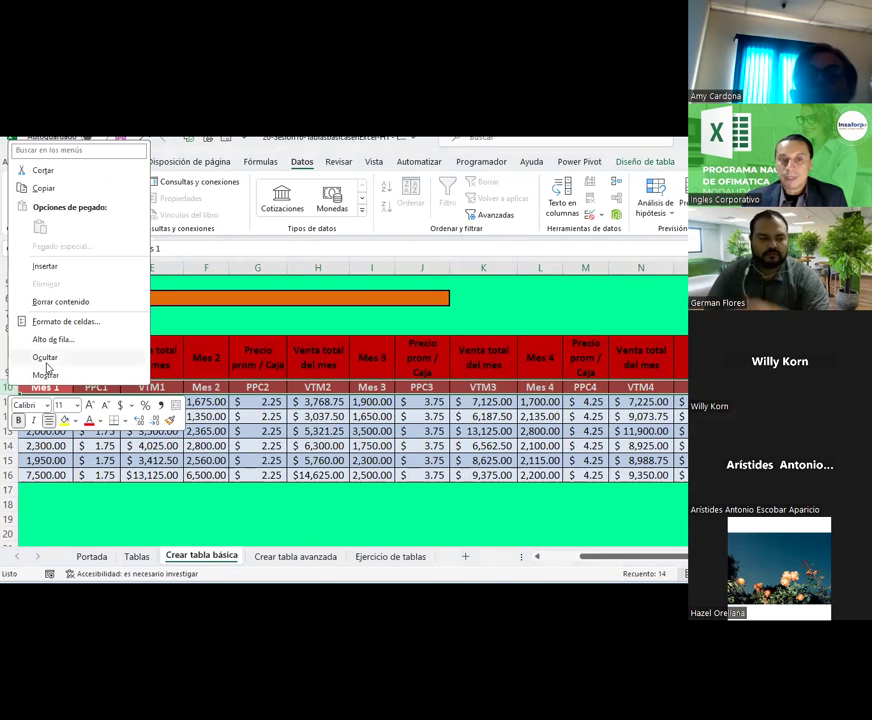
{"action": "left_click", "coordinate": [45, 360]}
{"action": "left_click_drag", "start_coordinate": [652, 556], "coordinate": [573, 555]}
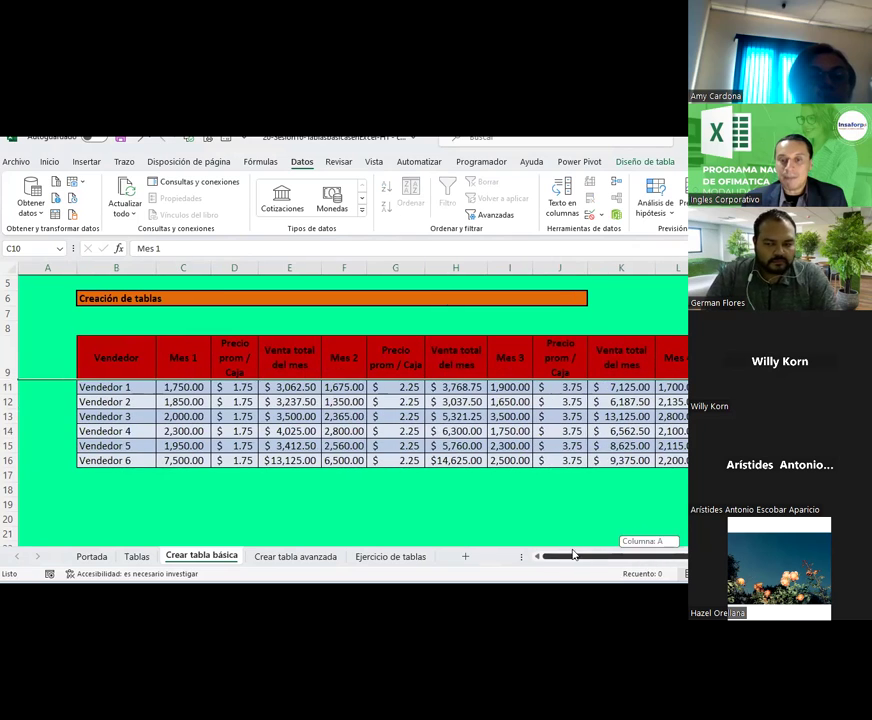
Step: Select a cell inside the table and show the Table Design options with the name TABV
{"action": "left_click", "coordinate": [280, 516]}
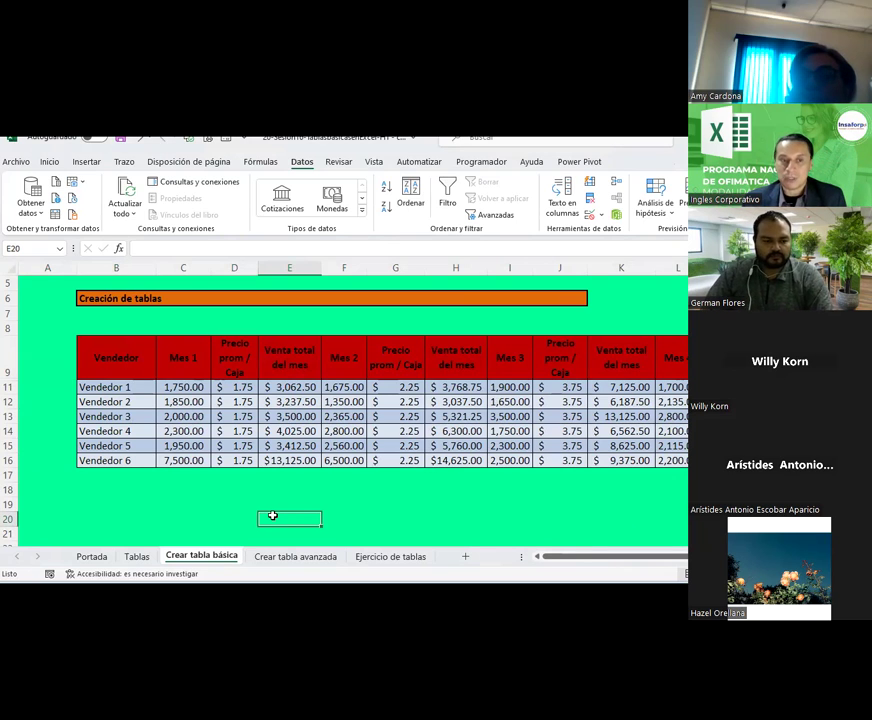
{"action": "left_click", "coordinate": [275, 412]}
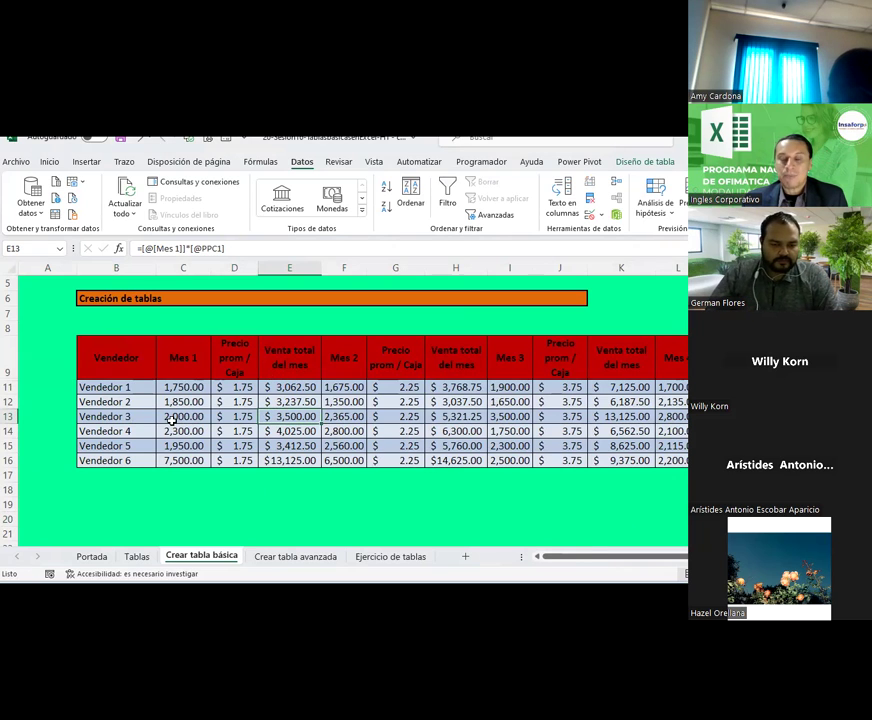
{"action": "left_click", "coordinate": [131, 385]}
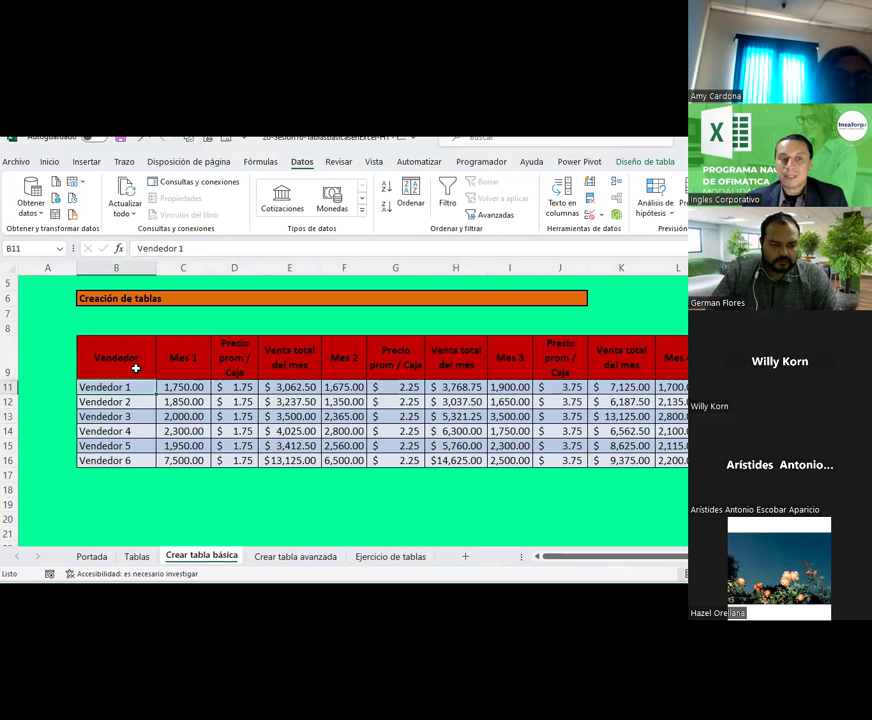
{"action": "left_click", "coordinate": [135, 419]}
{"action": "left_click", "coordinate": [127, 352]}
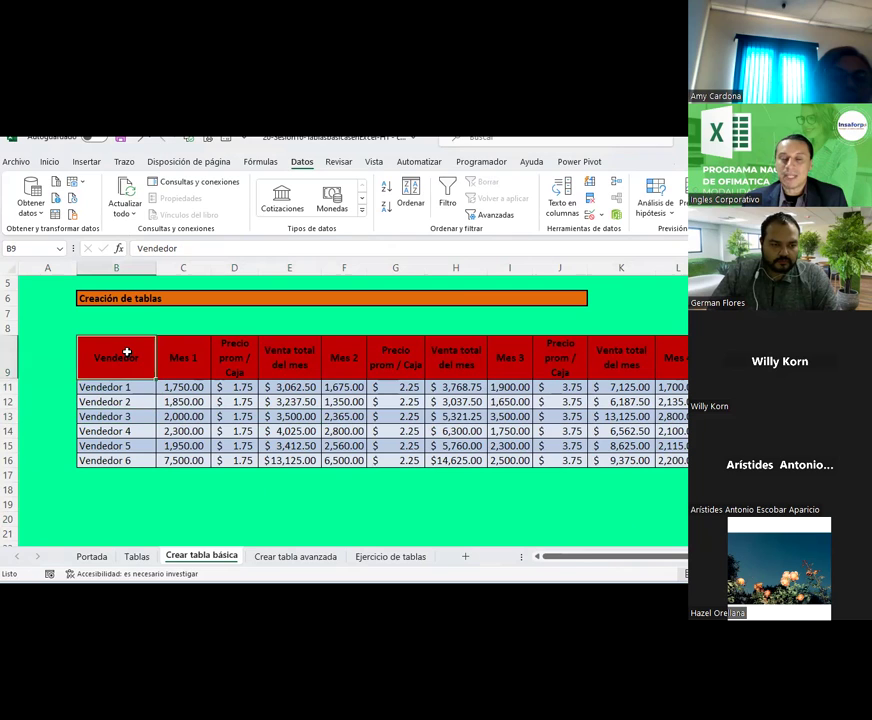
{"action": "left_click", "coordinate": [127, 398]}
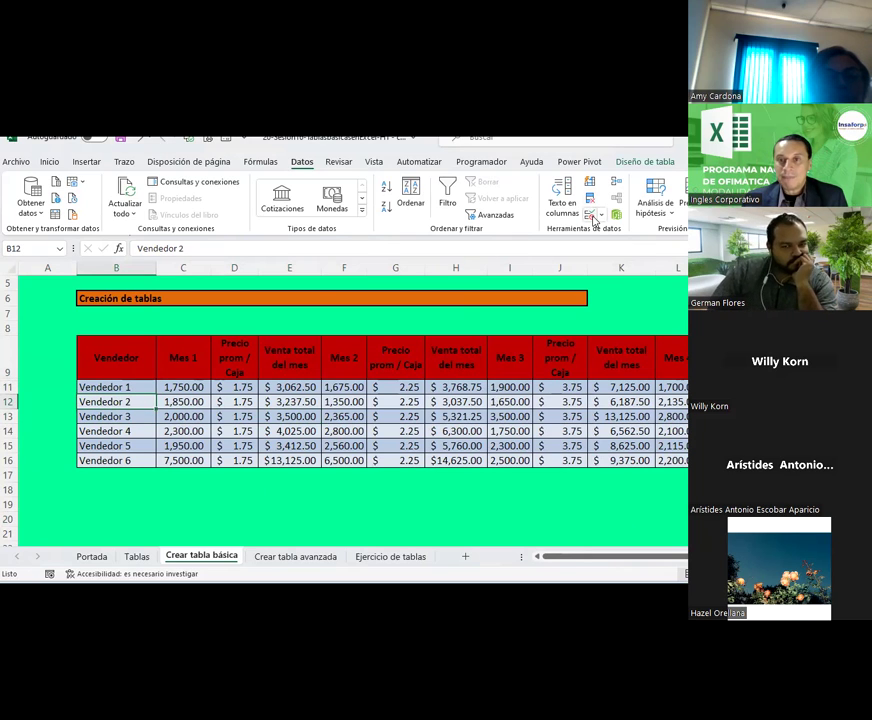
{"action": "left_click", "coordinate": [640, 162]}
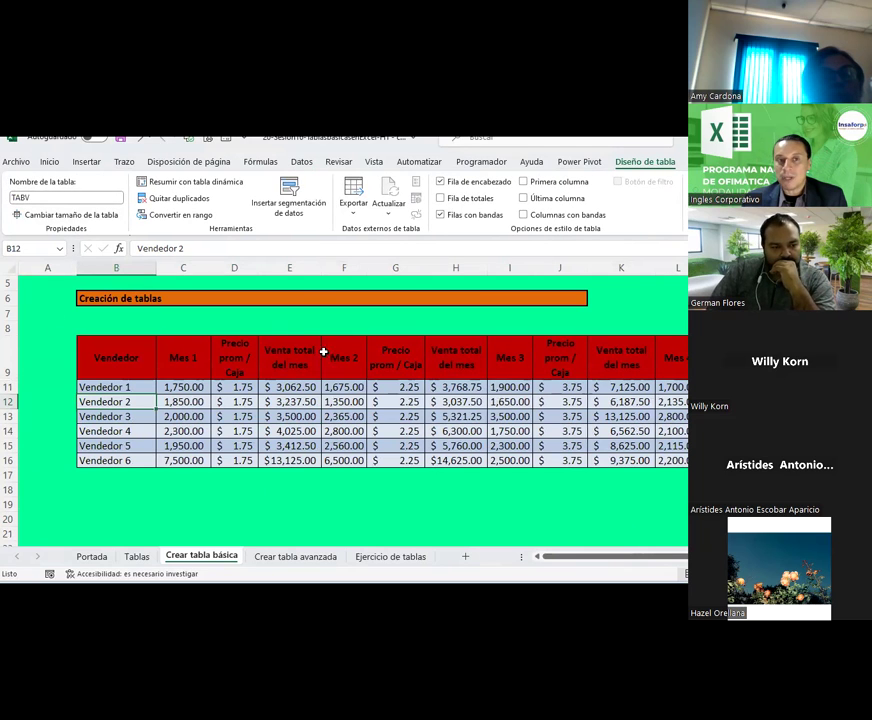
{"action": "left_click", "coordinate": [356, 416]}
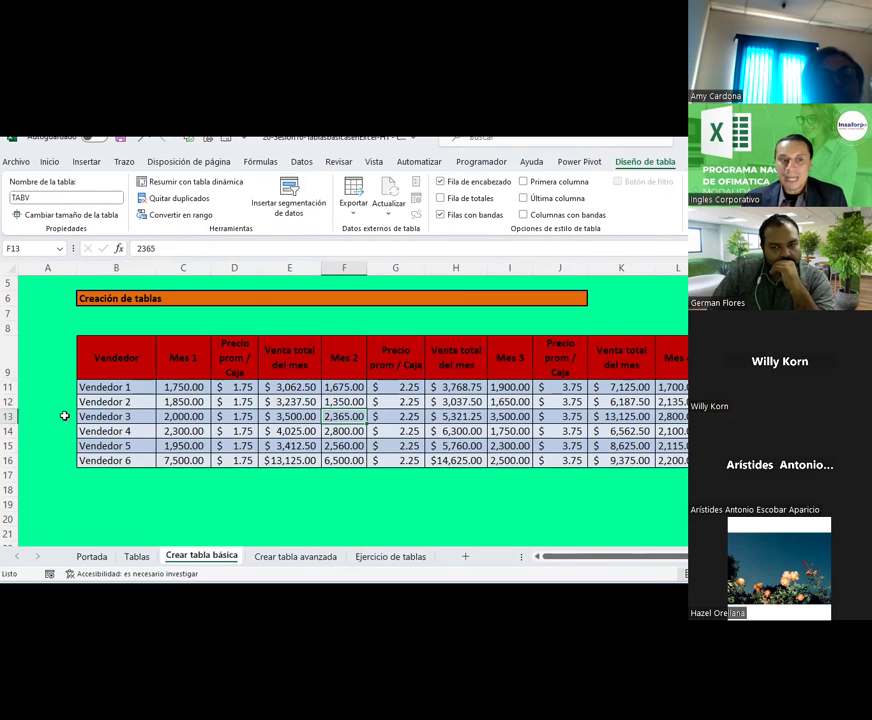
Step: Unhide row 10 by selecting rows 9 to 11 and choosing Mostrar
{"action": "left_click", "coordinate": [6, 372]}
{"action": "left_click_drag", "start_coordinate": [5, 385], "coordinate": [8, 388]}
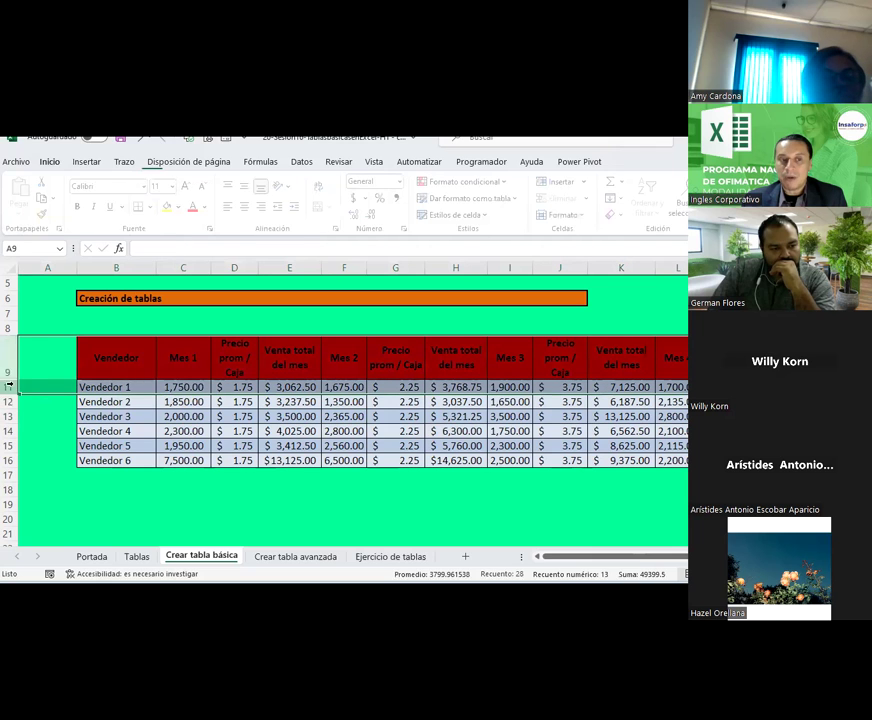
{"action": "right_click", "coordinate": [33, 388]}
{"action": "left_click", "coordinate": [69, 378]}
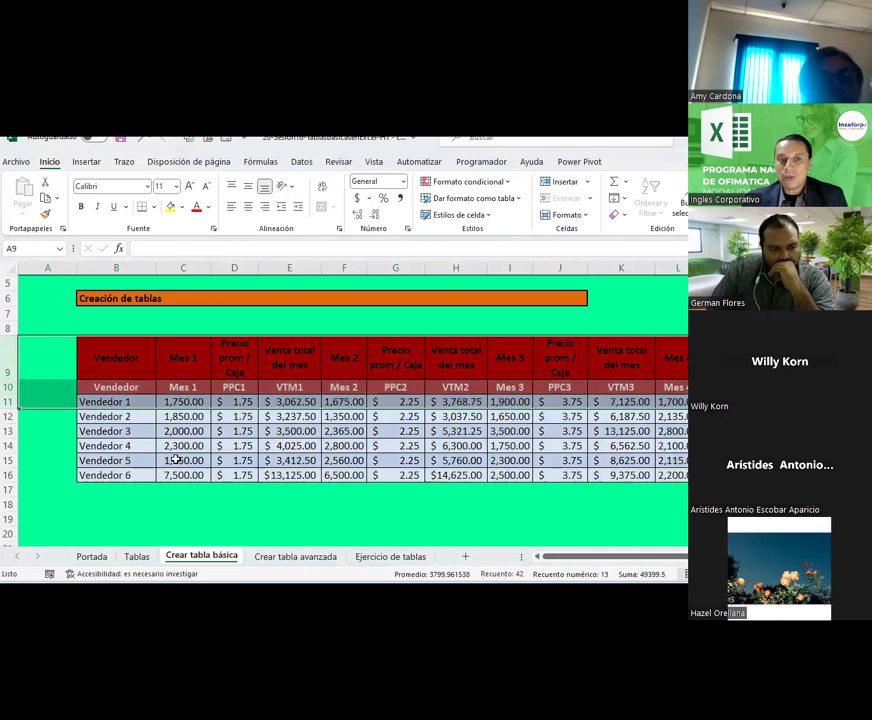
Step: Review the field names in row 10, from Vendedor through PPC1, VTM2 and Mes 3
{"action": "left_click", "coordinate": [120, 387]}
{"action": "left_click", "coordinate": [233, 387]}
{"action": "left_click", "coordinate": [295, 387]}
{"action": "left_click", "coordinate": [344, 387]}
{"action": "left_click", "coordinate": [395, 387]}
{"action": "left_click", "coordinate": [455, 387]}
{"action": "left_click", "coordinate": [500, 387]}
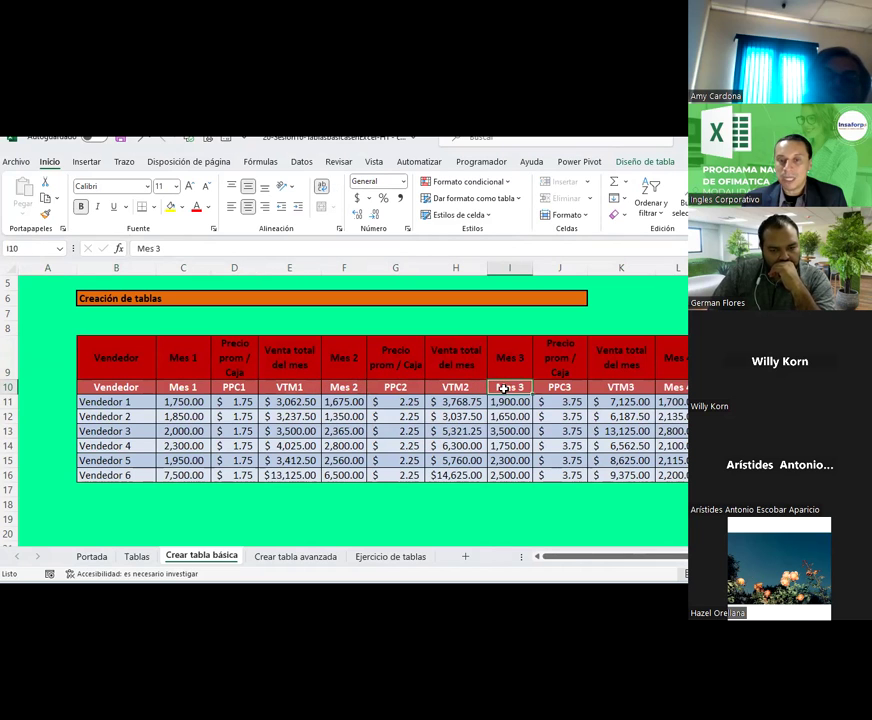
Step: Check the table design options and select the table from Vendedor down to row 16
{"action": "left_click", "coordinate": [560, 416]}
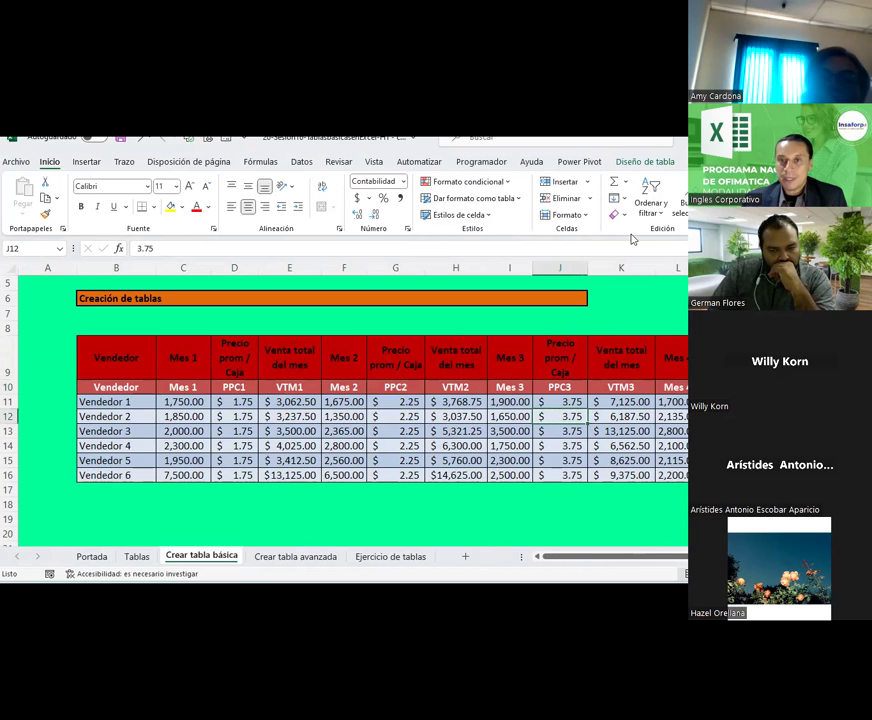
{"action": "left_click", "coordinate": [648, 161]}
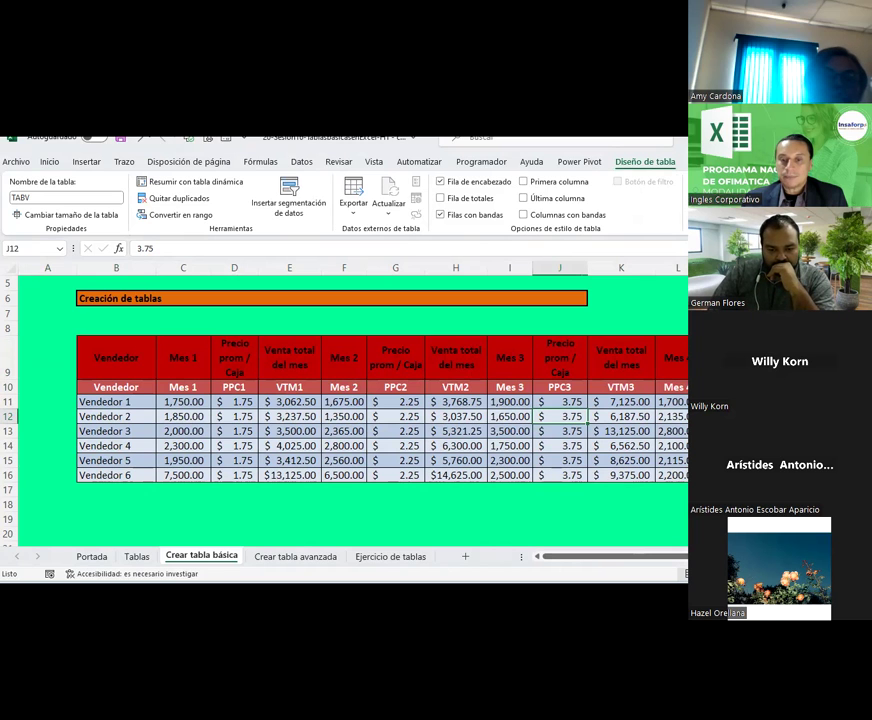
{"action": "left_click", "coordinate": [344, 518]}
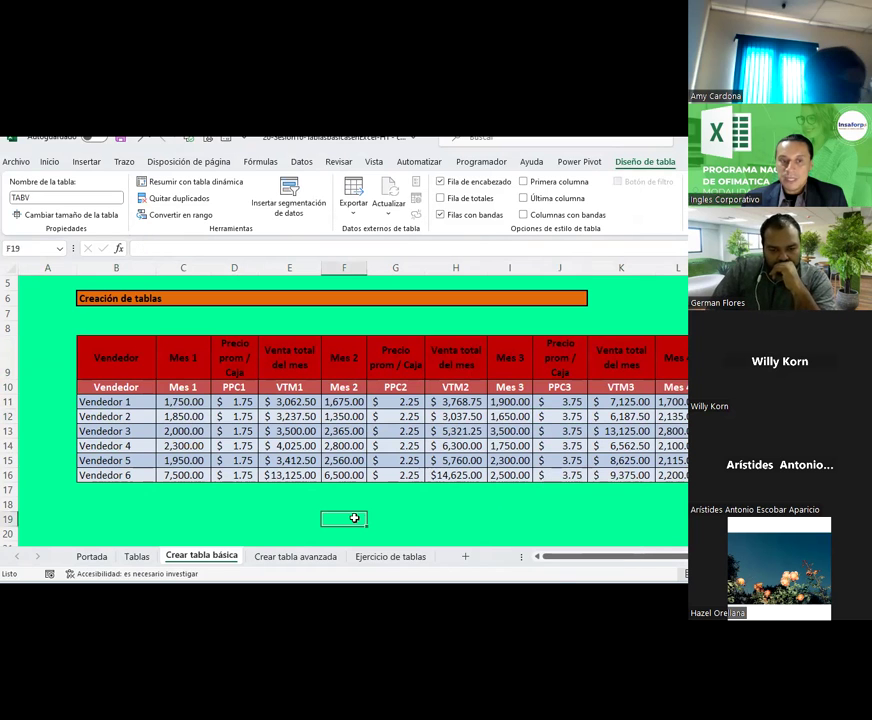
{"action": "left_click_drag", "start_coordinate": [117, 388], "coordinate": [663, 485]}
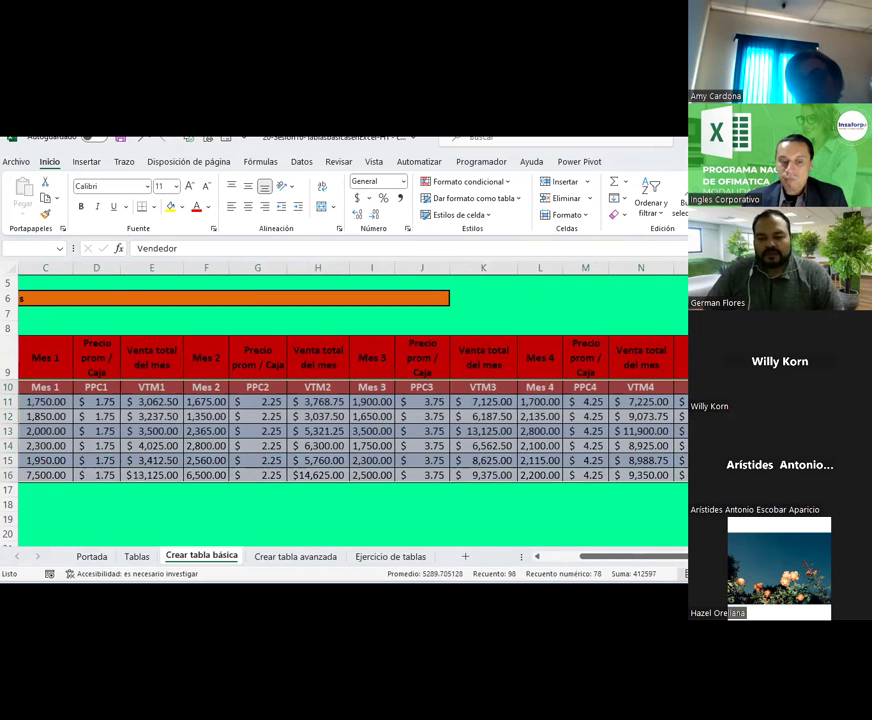
Step: Select cell L12, then select the table name TABV in the Table Design name box
{"action": "left_click_drag", "start_coordinate": [663, 485], "coordinate": [664, 503]}
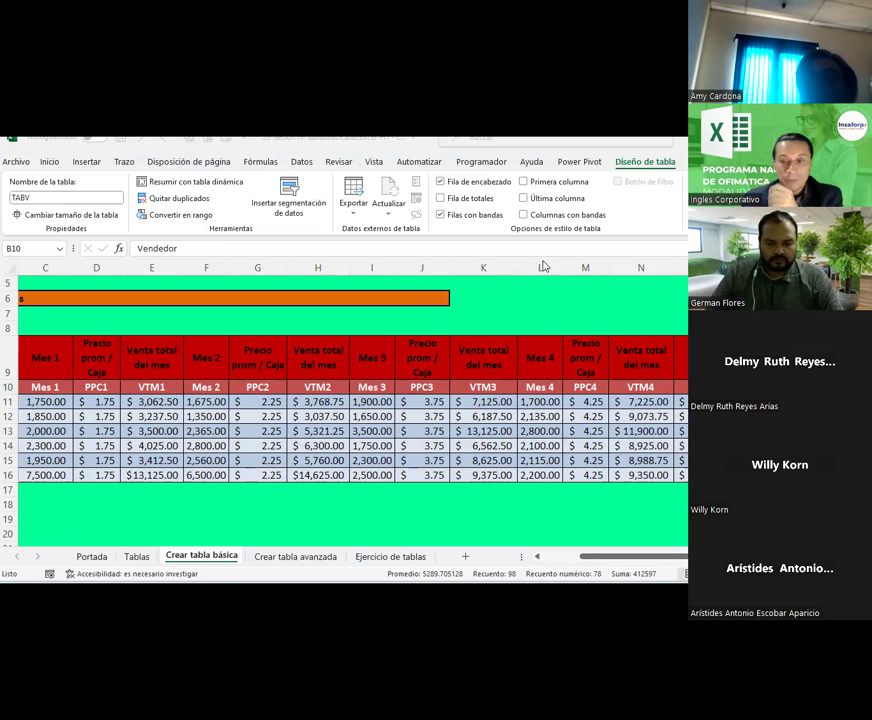
{"action": "left_click", "coordinate": [547, 414]}
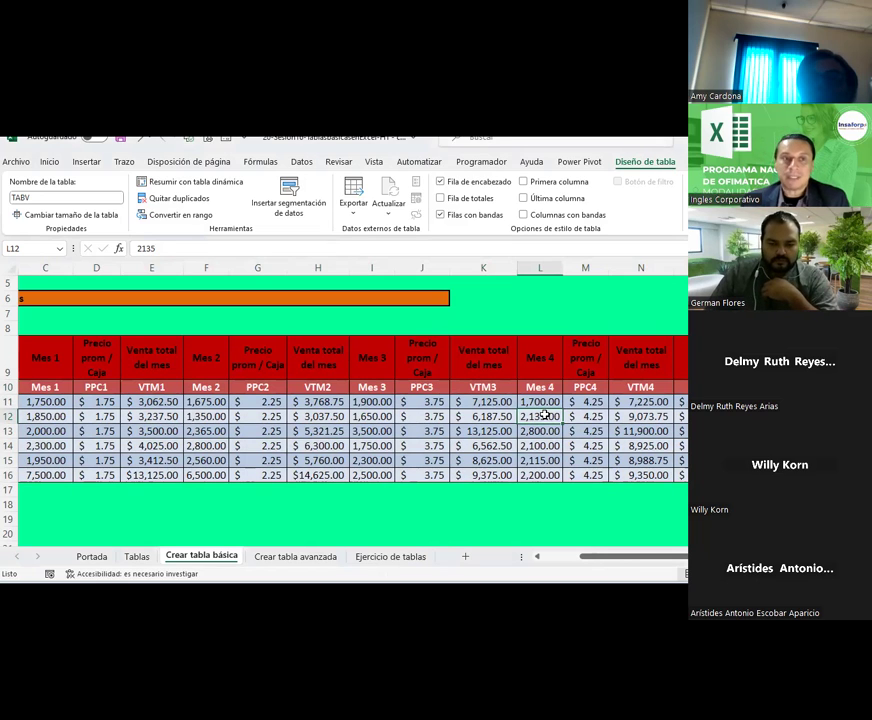
{"action": "left_click", "coordinate": [47, 198]}
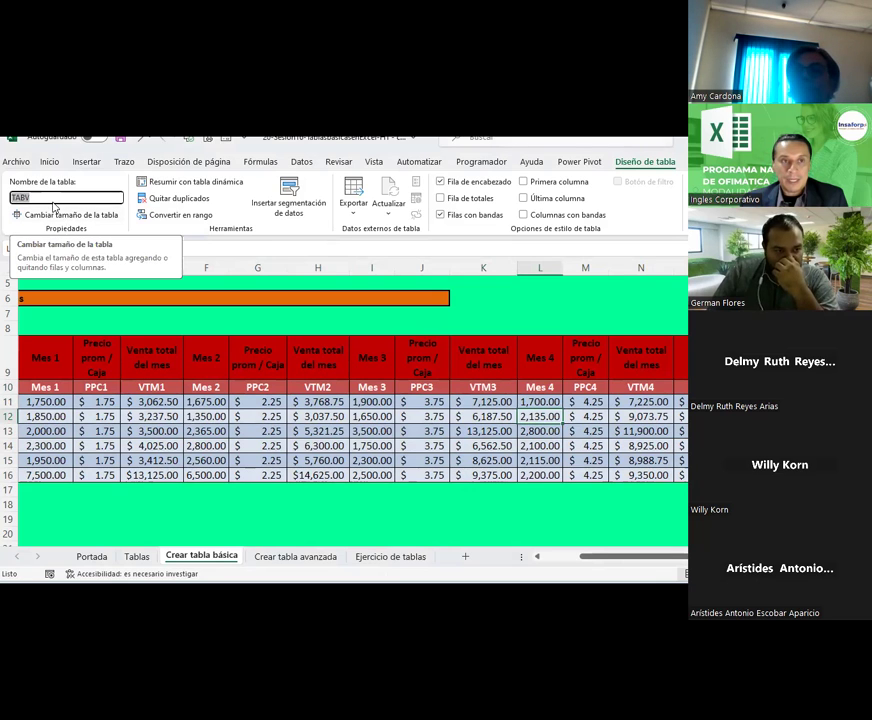
{"action": "left_click", "coordinate": [51, 196]}
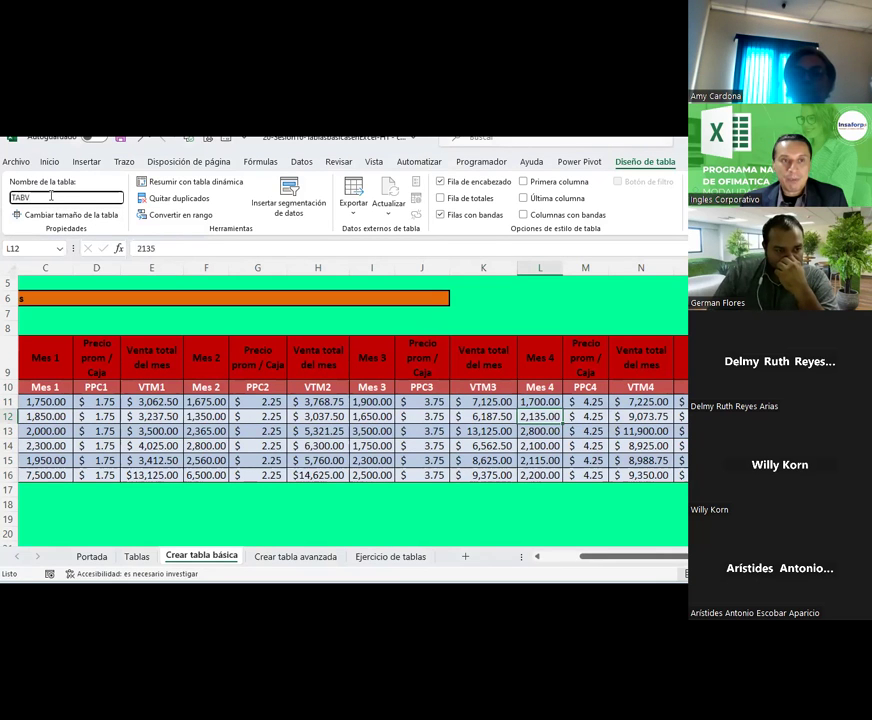
{"action": "left_click", "coordinate": [543, 558]}
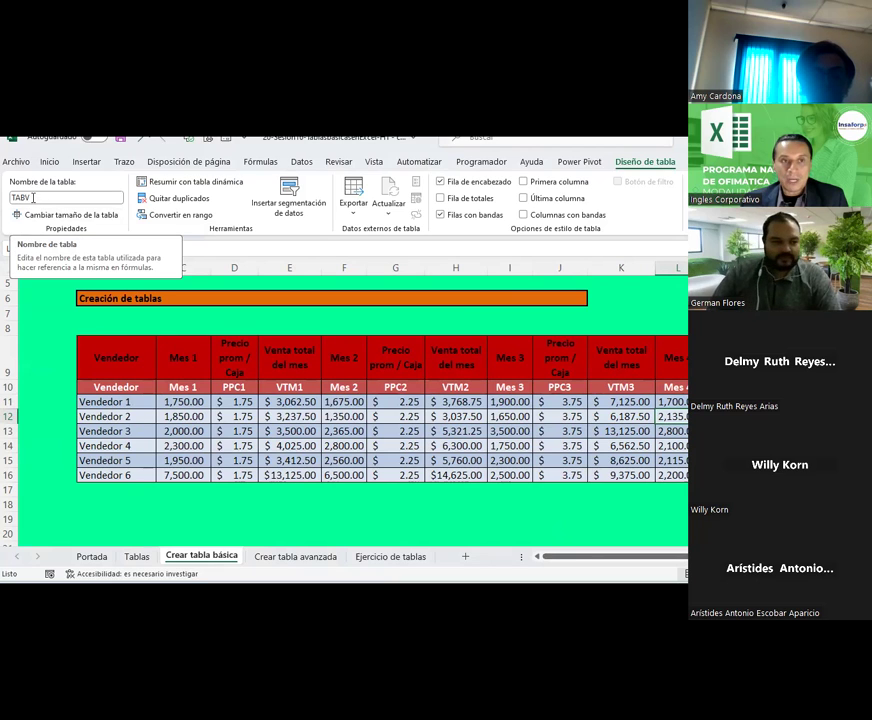
{"action": "left_click", "coordinate": [33, 198]}
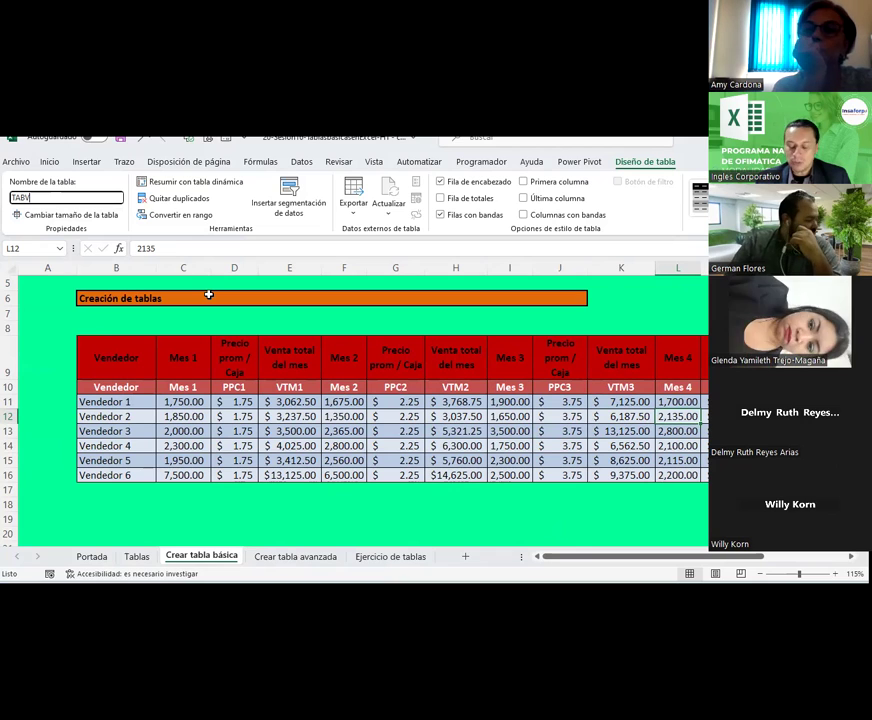
{"action": "left_click", "coordinate": [228, 304]}
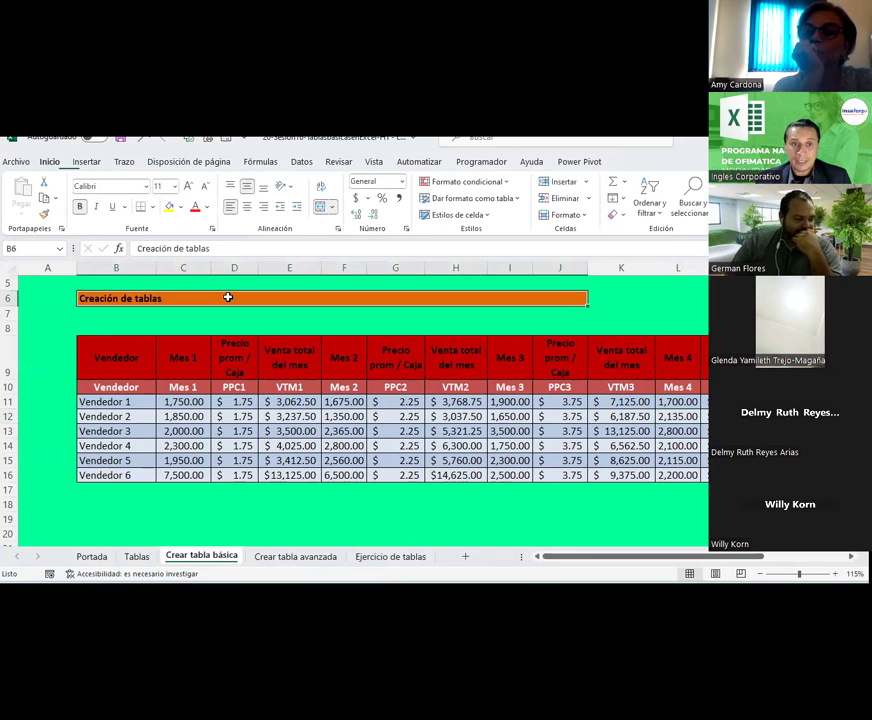
{"action": "left_click", "coordinate": [470, 414]}
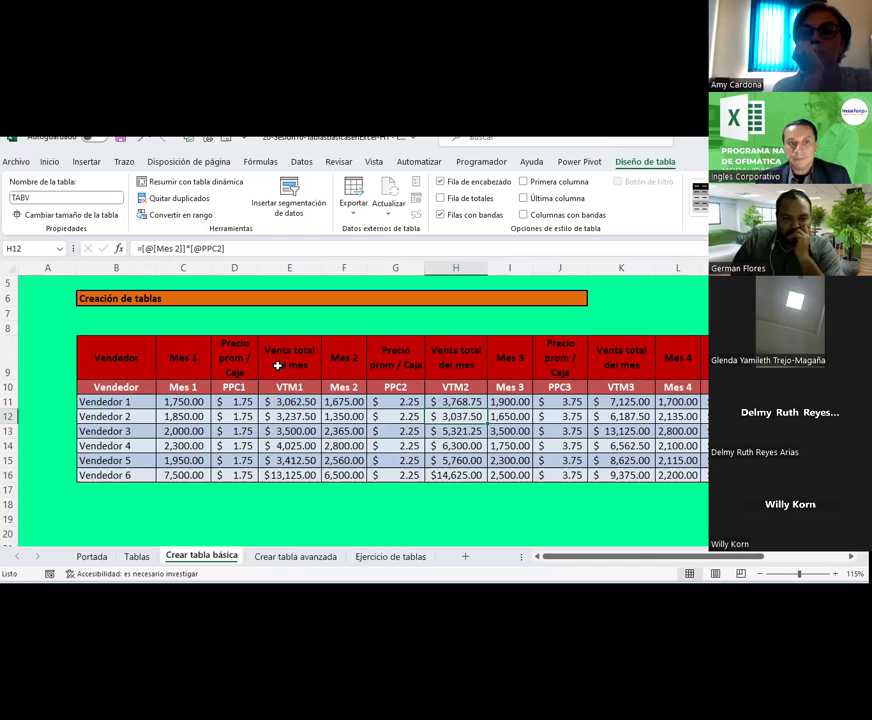
{"action": "left_click", "coordinate": [618, 558]}
{"action": "left_click_drag", "start_coordinate": [618, 558], "coordinate": [675, 558]}
{"action": "left_click_drag", "start_coordinate": [626, 388], "coordinate": [639, 480]}
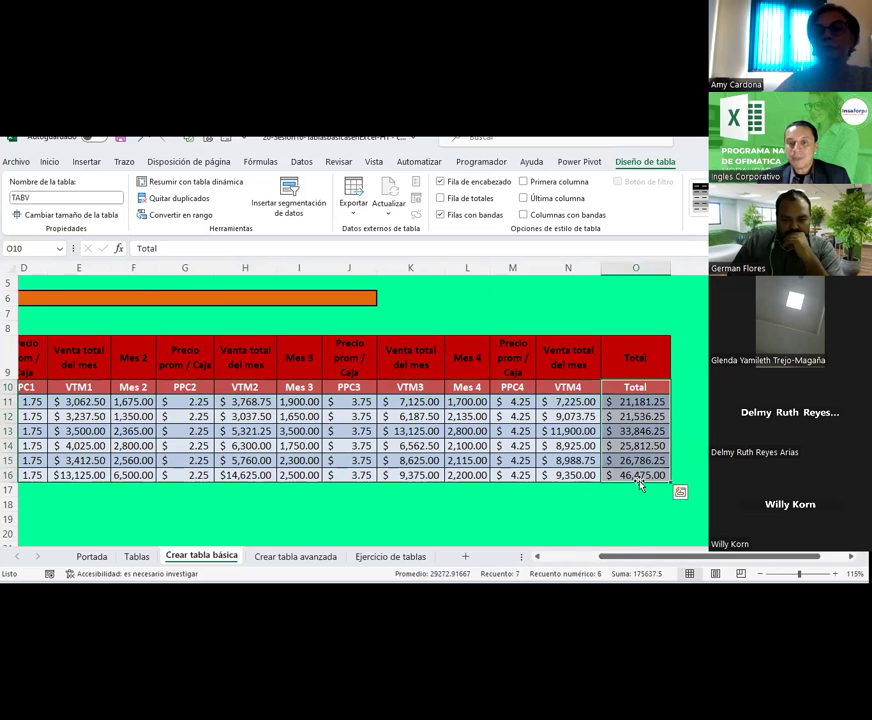
{"action": "left_click", "coordinate": [638, 474]}
{"action": "left_click_drag", "start_coordinate": [633, 555], "coordinate": [567, 561]}
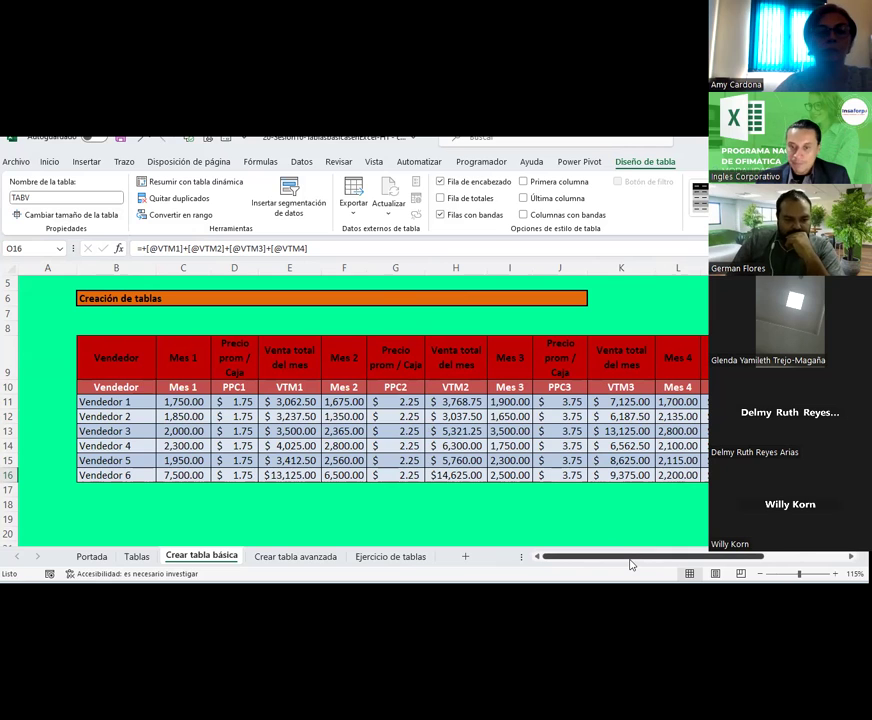
{"action": "left_click_drag", "start_coordinate": [631, 565], "coordinate": [700, 565]}
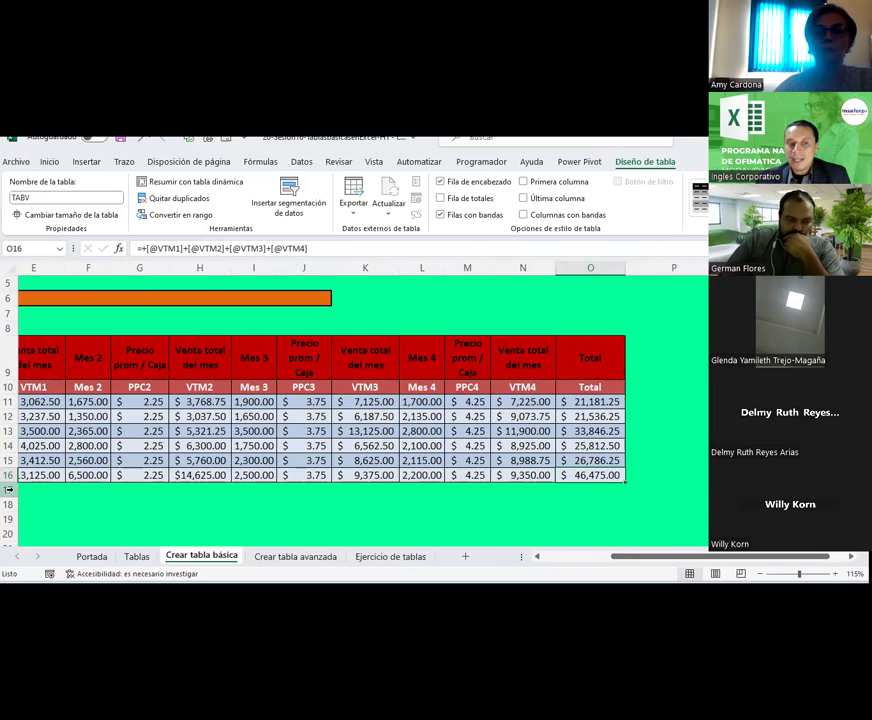
{"action": "left_click", "coordinate": [64, 497]}
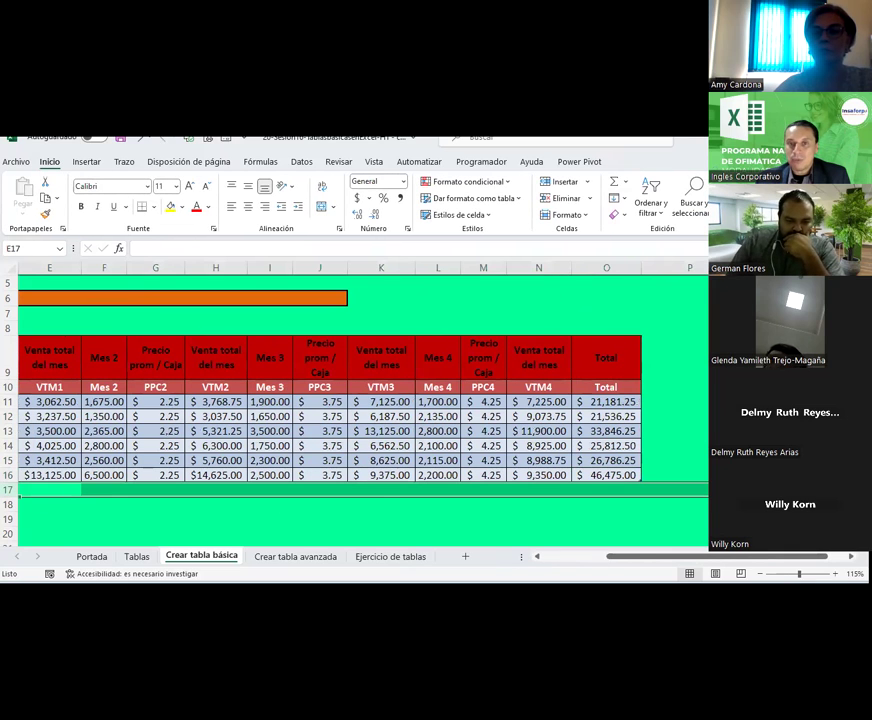
{"action": "left_click", "coordinate": [500, 432]}
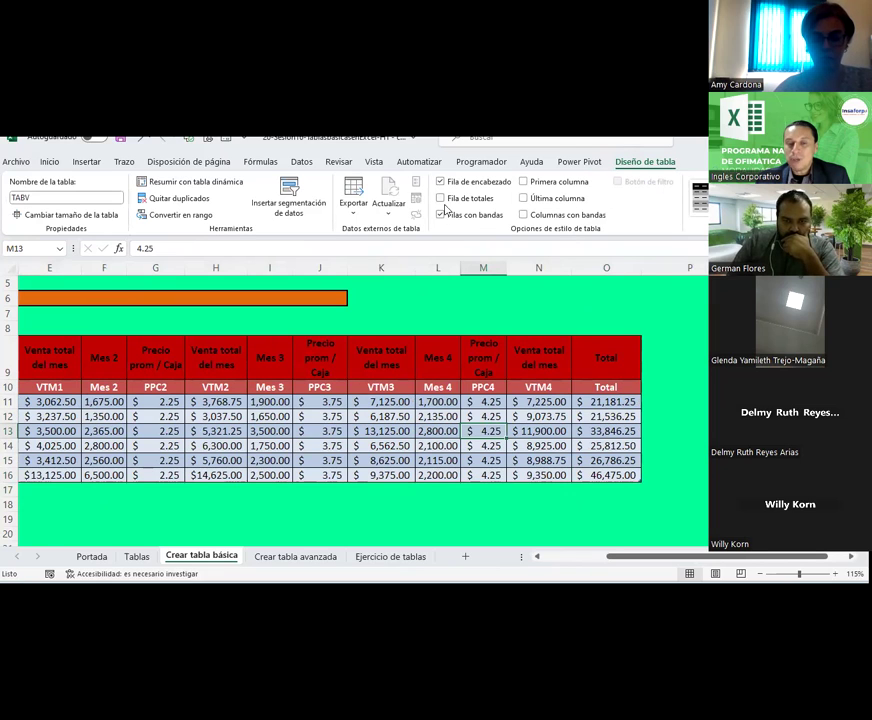
{"action": "left_click", "coordinate": [622, 478]}
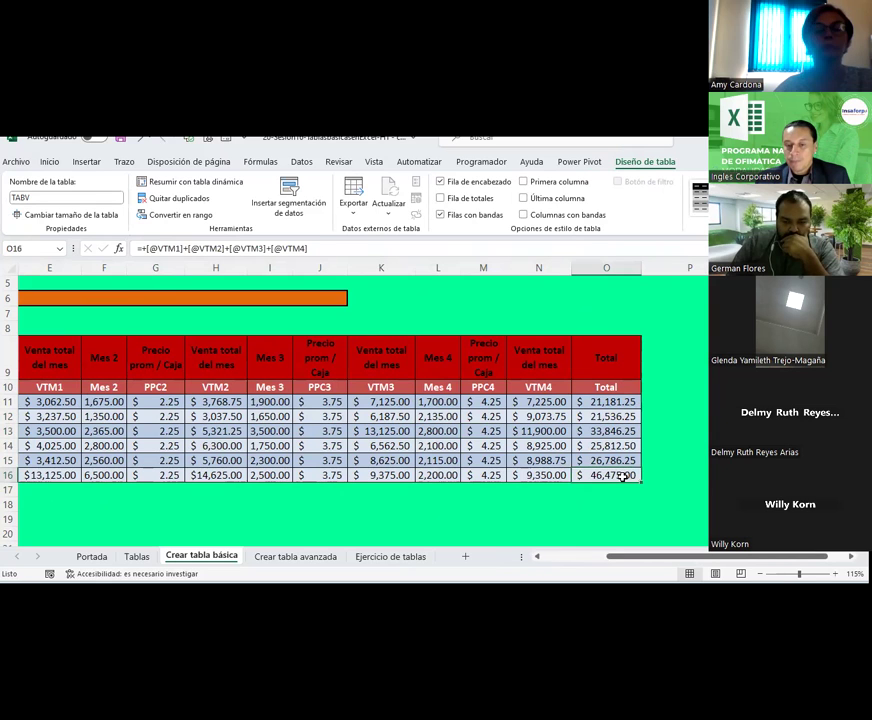
{"action": "left_click_drag", "start_coordinate": [662, 563], "coordinate": [597, 563]}
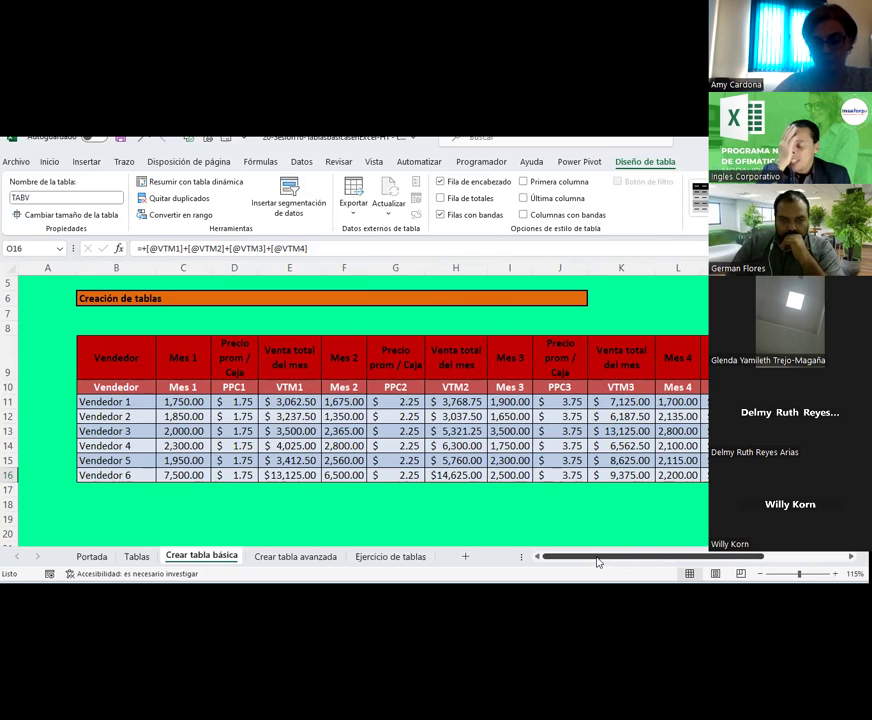
{"action": "left_click_drag", "start_coordinate": [598, 562], "coordinate": [700, 562]}
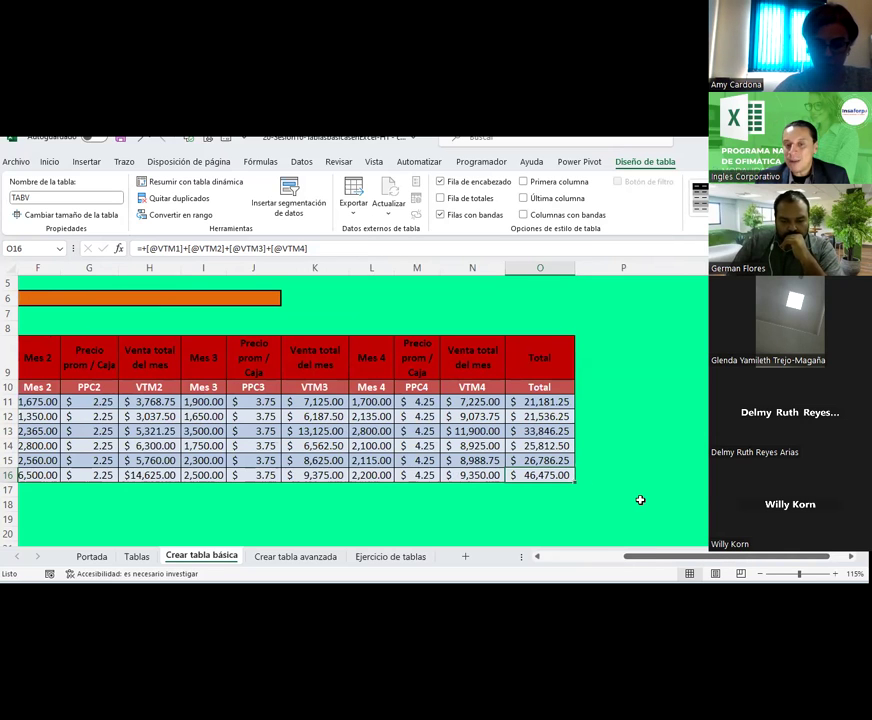
Step: Add new table row 17 from O16 and check its carried-over formulas
{"action": "key", "text": "Tab"}
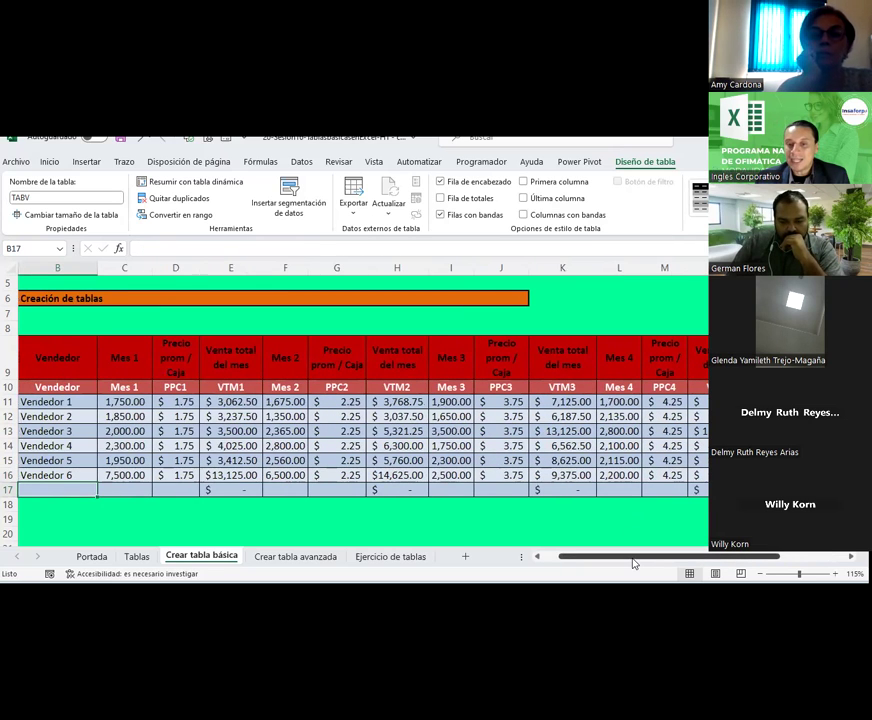
{"action": "left_click_drag", "start_coordinate": [633, 558], "coordinate": [626, 558]}
{"action": "left_click", "coordinate": [180, 518]}
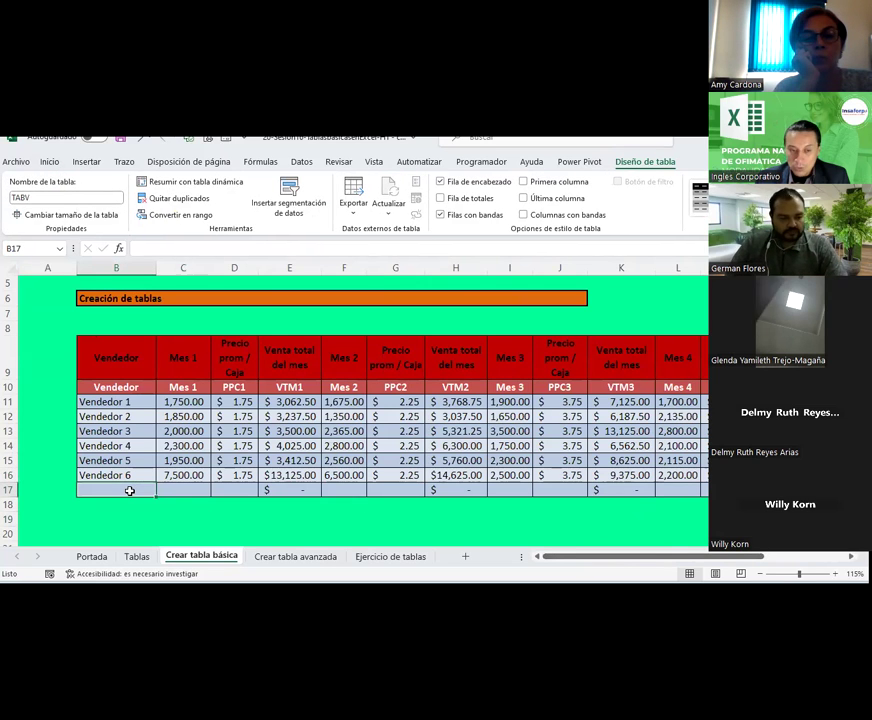
{"action": "key", "text": "ctrl+a"}
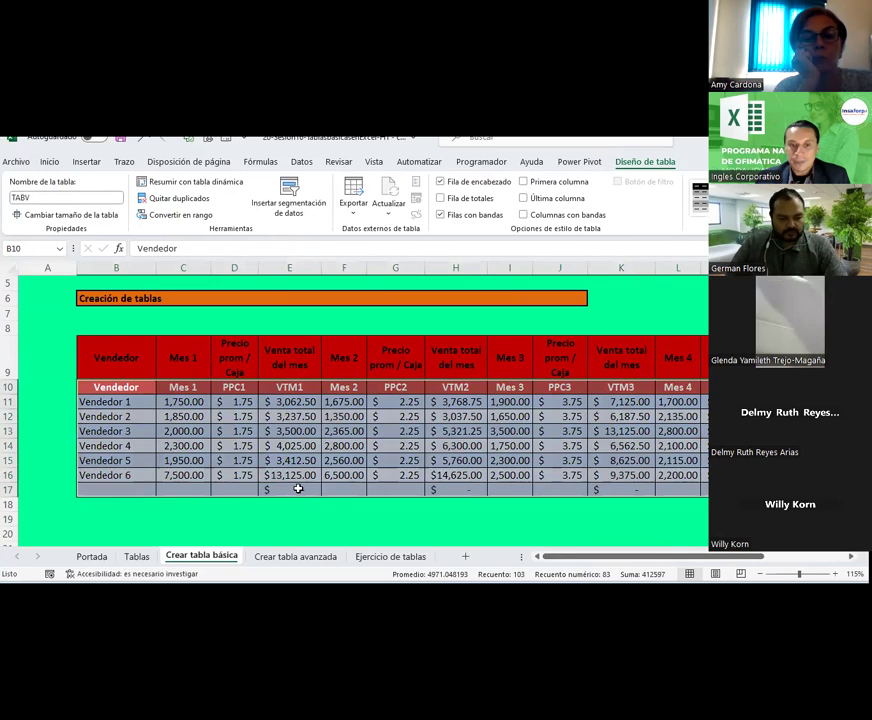
{"action": "left_click", "coordinate": [298, 488]}
{"action": "left_click", "coordinate": [380, 487]}
Step: Inspect row 17's VTM1, VTM3 and Total formulas, then add row 18 to the table
{"action": "key", "text": "ctrl+a"}
{"action": "left_click", "coordinate": [455, 490]}
{"action": "left_click", "coordinate": [510, 489]}
{"action": "left_click", "coordinate": [595, 491]}
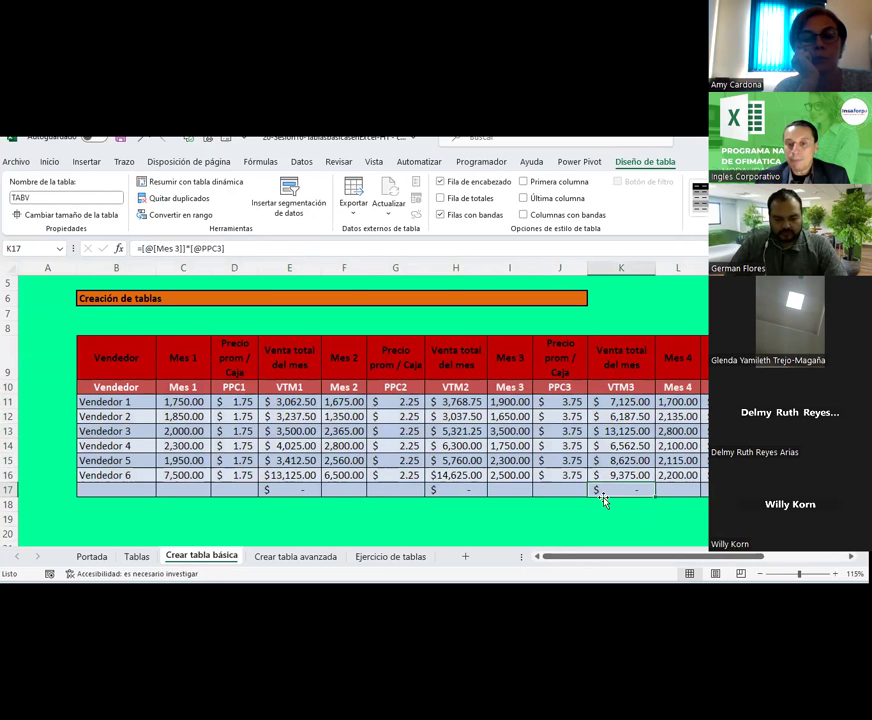
{"action": "left_click", "coordinate": [284, 489]}
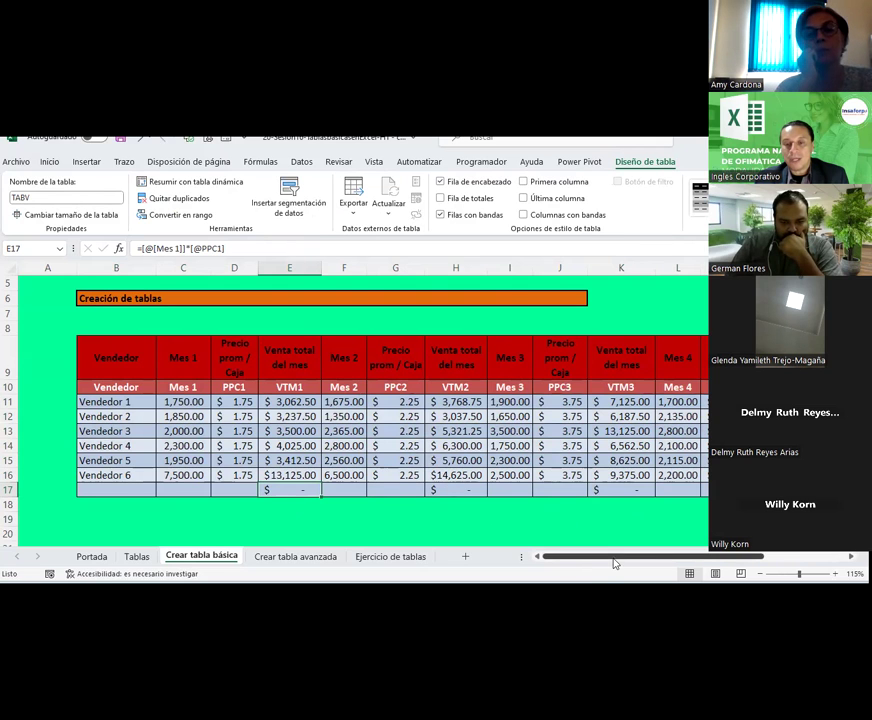
{"action": "left_click_drag", "start_coordinate": [615, 556], "coordinate": [685, 556]}
{"action": "left_click", "coordinate": [608, 493]}
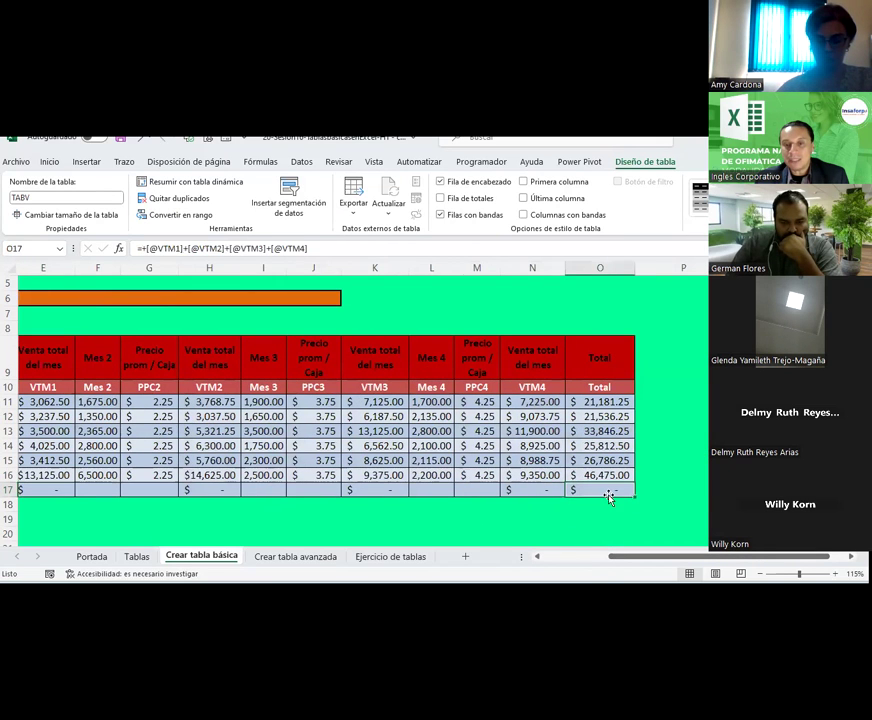
{"action": "key", "text": "Tab"}
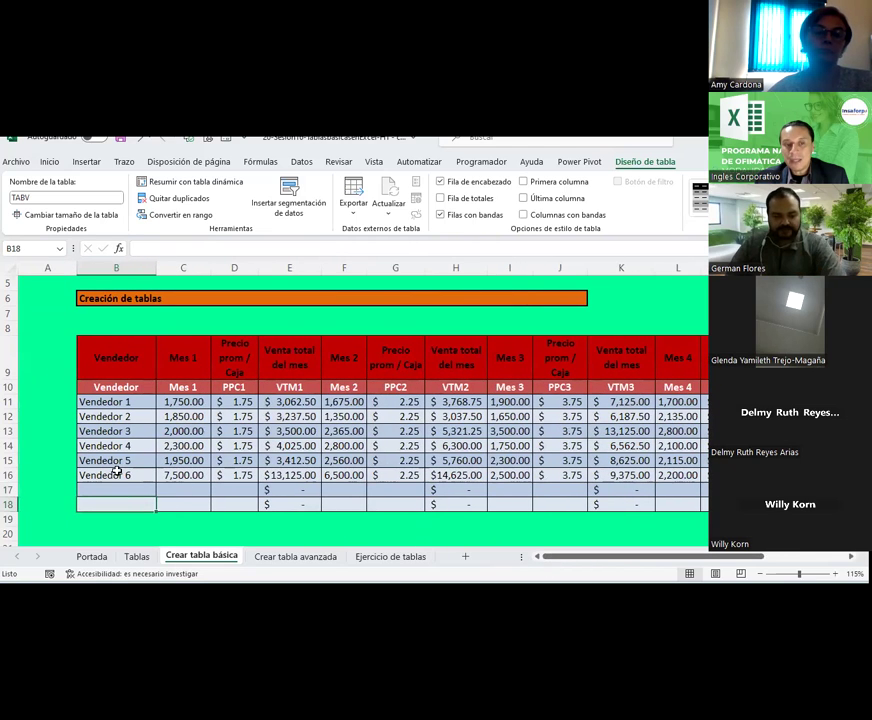
Step: Enter the vendor names Vendedor 7 and Vendedor 8 in B17:B18
{"action": "left_click", "coordinate": [119, 488]}
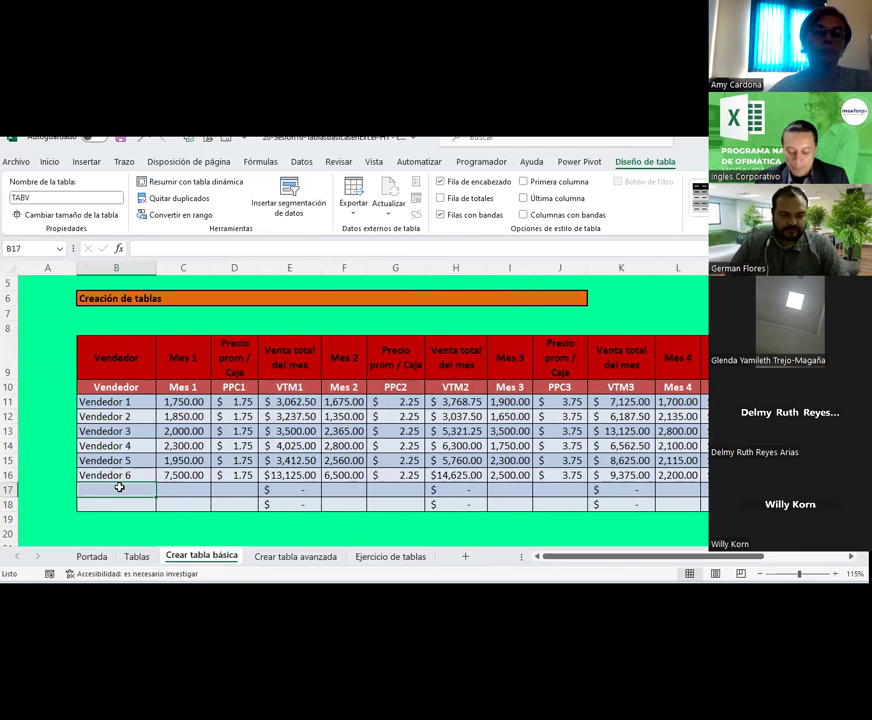
{"action": "type", "text": "Vendedor 7"}
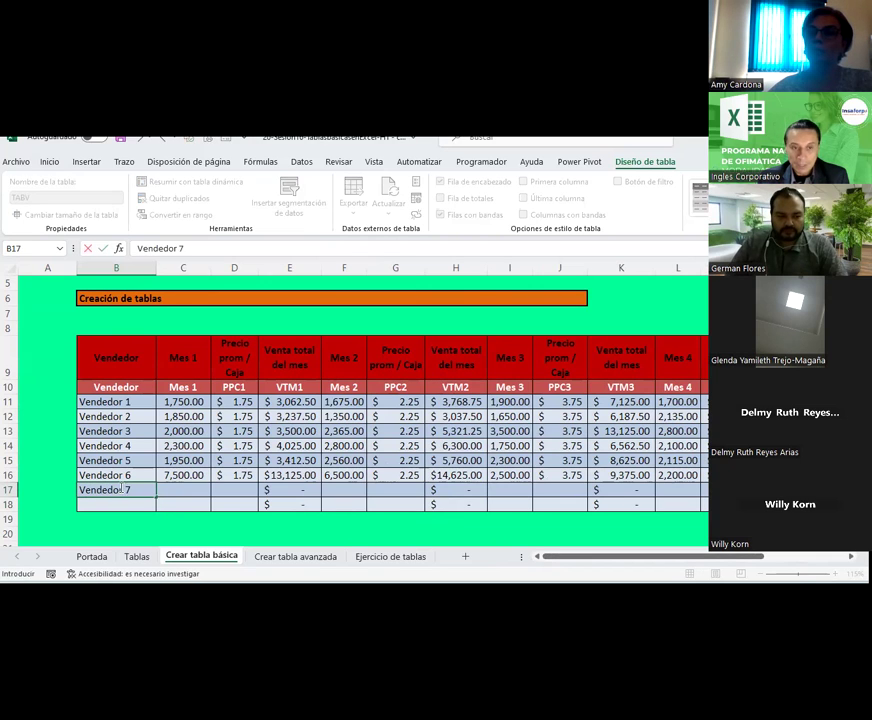
{"action": "key", "text": "Return"}
{"action": "type", "text": "Vendedor 8"}
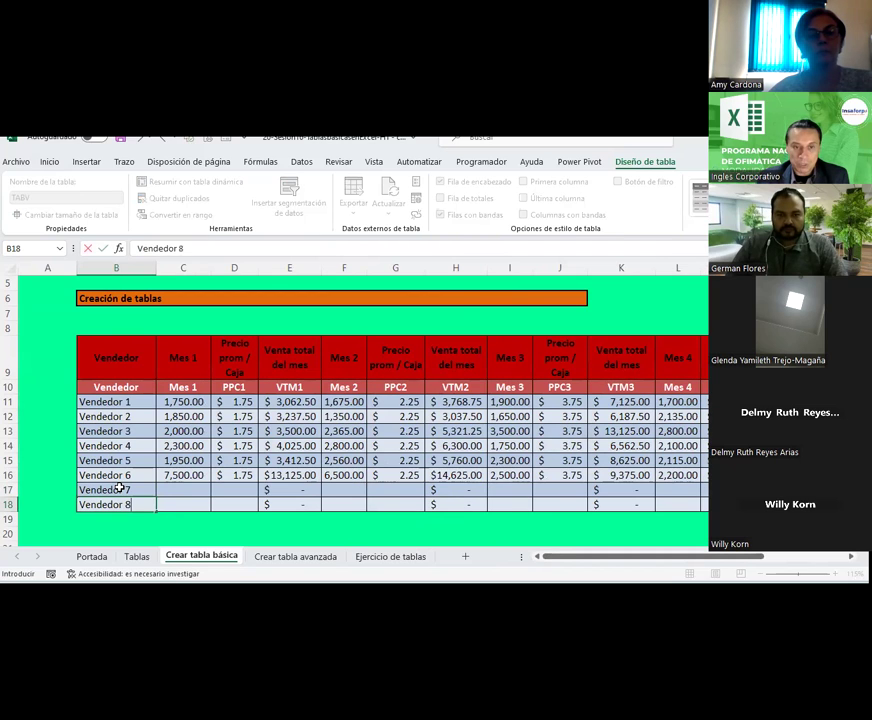
{"action": "key", "text": "Up"}
{"action": "key", "text": "Right"}
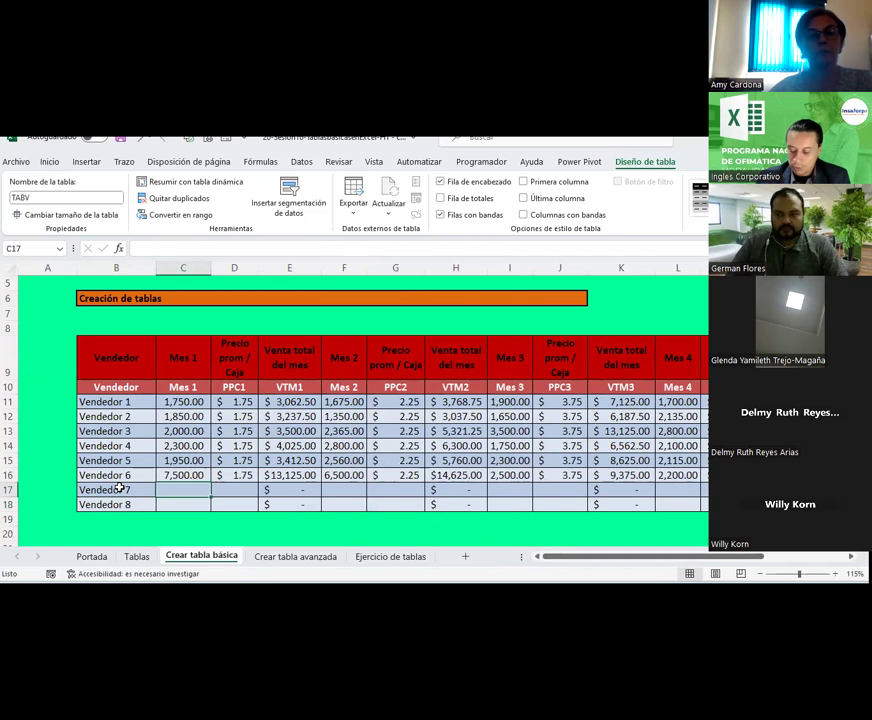
Step: Enter Mes 1 sales 8,500 and 9,500 and a 1.75 PPC1 price for both new vendors
{"action": "type", "text": "8,5"}
{"action": "type", "text": "0"}
{"action": "key", "text": "Return"}
{"action": "type", "text": "95"}
{"action": "key", "text": "Up"}
{"action": "key", "text": "Right"}
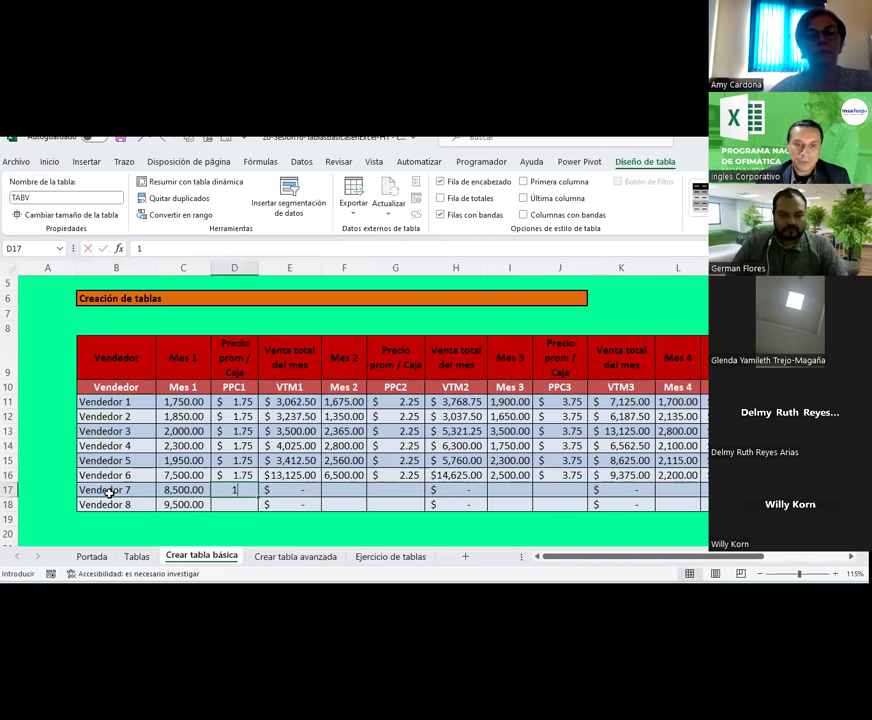
{"action": "type", "text": ".75"}
{"action": "key", "text": "Return"}
{"action": "type", "text": "1.75"}
{"action": "key", "text": "Return"}
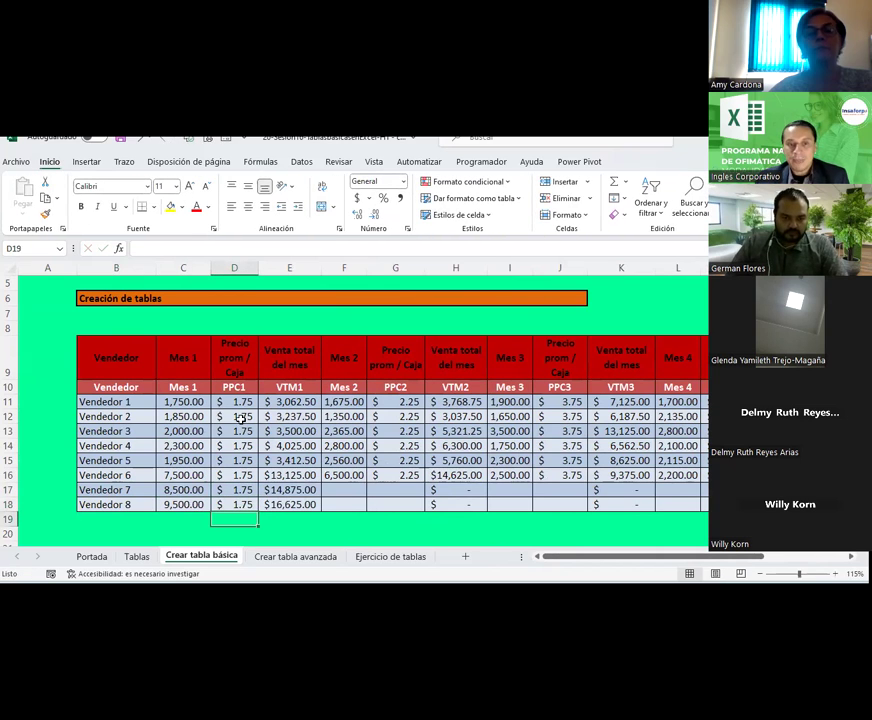
Step: Replace the PPC1 prices in D12:D18 with an =D11 formula filled down
{"action": "left_click_drag", "start_coordinate": [238, 418], "coordinate": [241, 498]}
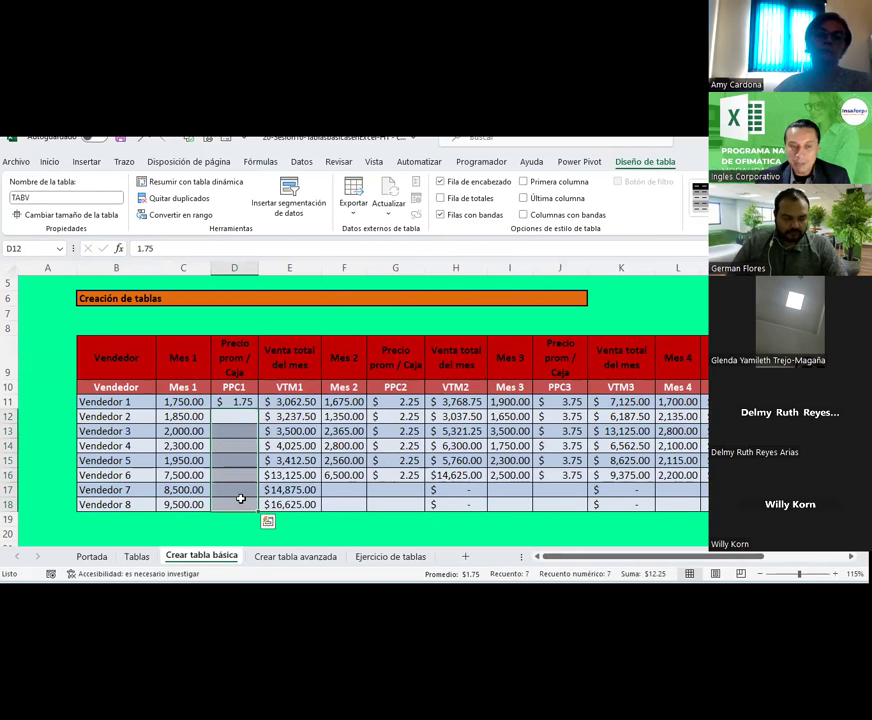
{"action": "key", "text": "Delete"}
{"action": "type", "text": "="}
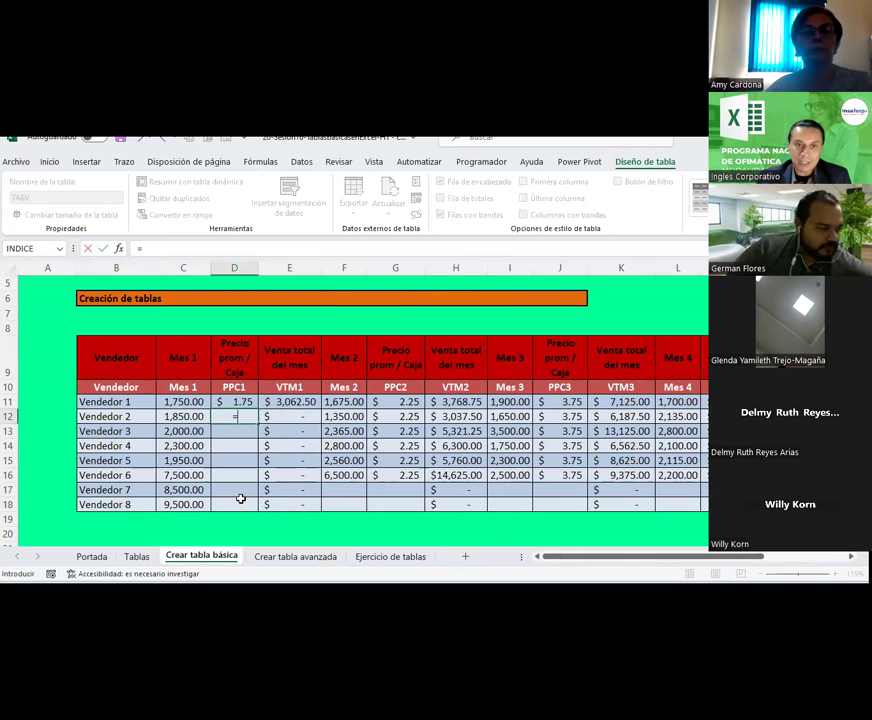
{"action": "key", "text": "Up"}
{"action": "key", "text": "Return"}
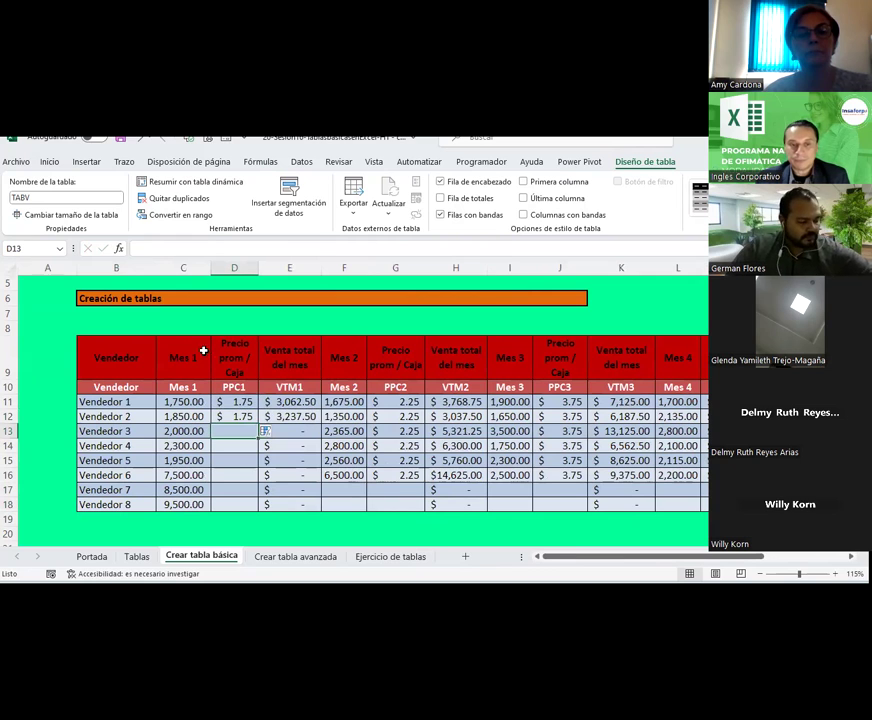
{"action": "left_click", "coordinate": [234, 416]}
{"action": "left_click_drag", "start_coordinate": [258, 423], "coordinate": [251, 507]}
{"action": "left_click", "coordinate": [330, 535]}
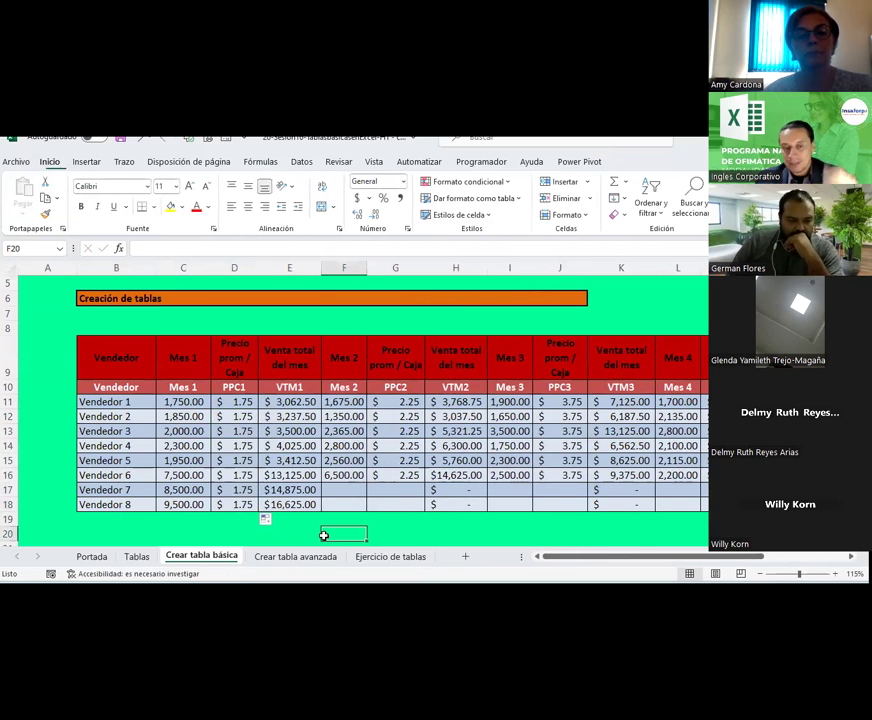
Step: Check the copied price formulas down column D, including Vendedor 7's
{"action": "left_click", "coordinate": [232, 431]}
{"action": "left_click", "coordinate": [232, 445]}
{"action": "left_click", "coordinate": [232, 489]}
{"action": "left_click", "coordinate": [237, 515]}
{"action": "left_click", "coordinate": [234, 460]}
{"action": "left_click", "coordinate": [237, 489]}
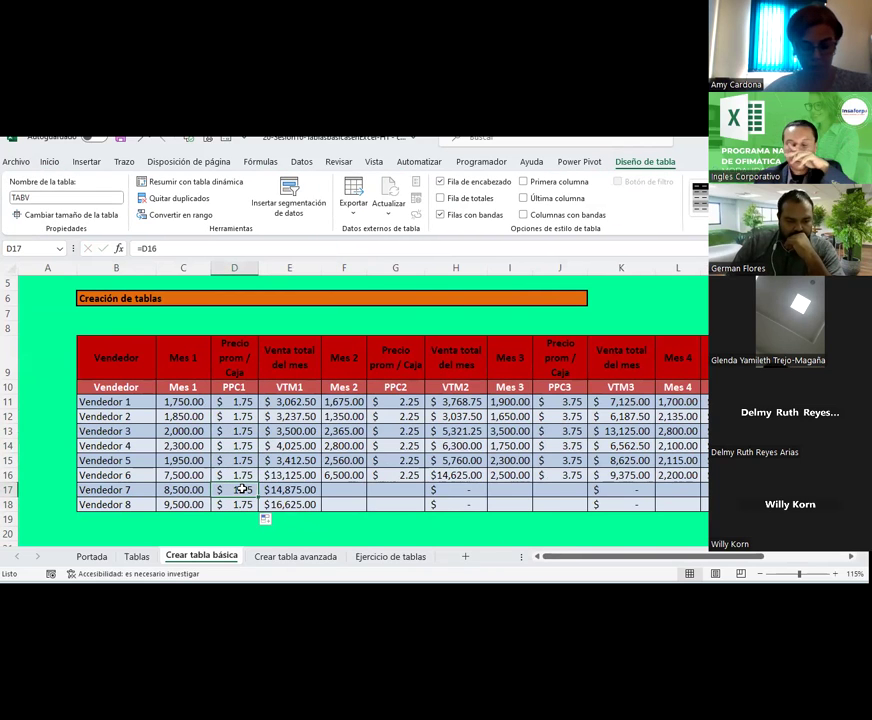
Step: Copy the 8,500 and 9,500 Mes 1 sales into Mes 2, Mes 3 and Mes 4 for rows 17–18
{"action": "left_click", "coordinate": [176, 484]}
{"action": "left_click_drag", "start_coordinate": [176, 487], "coordinate": [172, 498]}
{"action": "key", "text": "ctrl+c"}
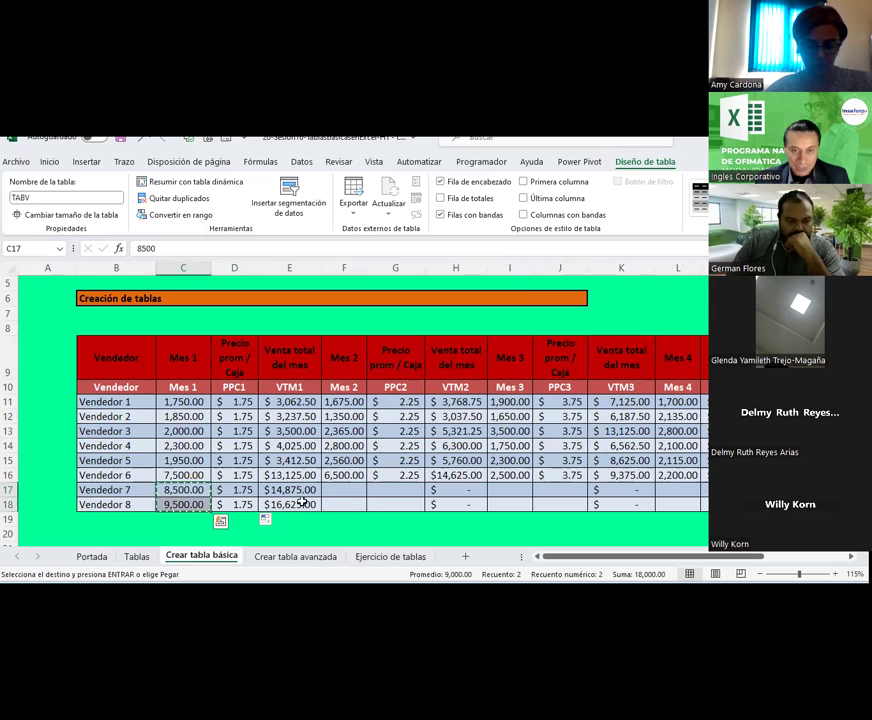
{"action": "left_click", "coordinate": [334, 489]}
{"action": "key", "text": "ctrl+v"}
{"action": "left_click", "coordinate": [455, 489]}
{"action": "key", "text": "ctrl"}
{"action": "key", "text": "ctrl"}
{"action": "left_click", "coordinate": [526, 487]}
{"action": "key", "text": "ctrl+v"}
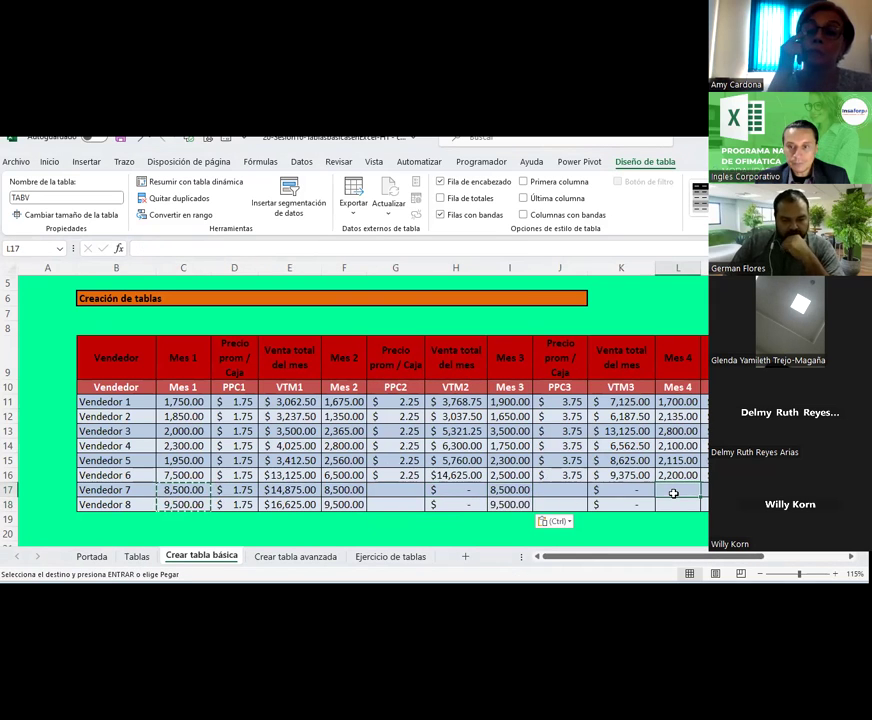
{"action": "left_click", "coordinate": [672, 490]}
{"action": "key", "text": "ctrl+v"}
Step: Fill prices 2.25, 3.75 and 4.25 down into rows 17–18 for PPC2, PPC3 and PPC4
{"action": "left_click", "coordinate": [390, 474]}
{"action": "left_click_drag", "start_coordinate": [423, 483], "coordinate": [419, 507]}
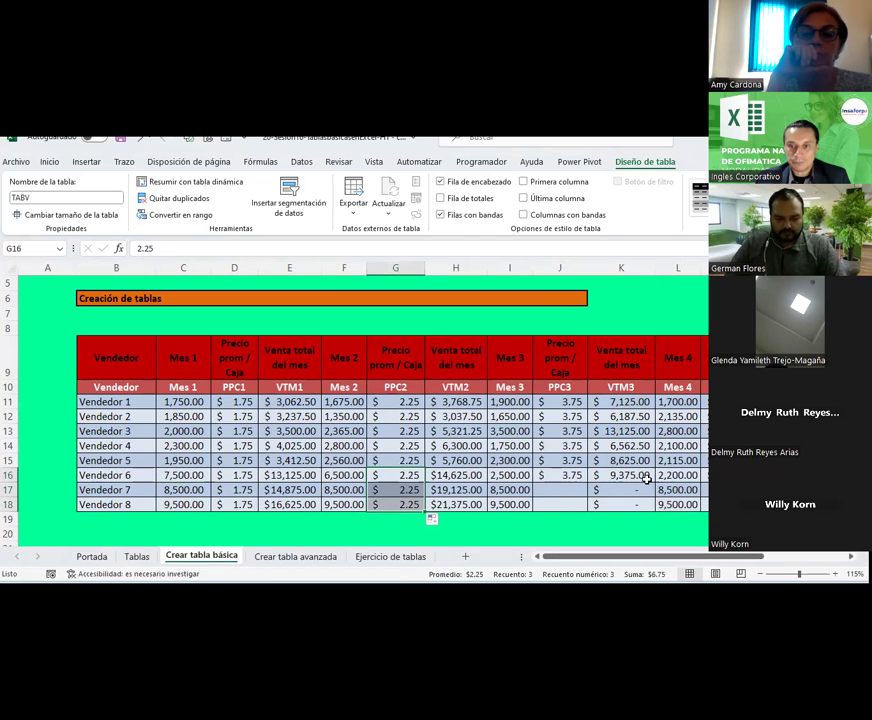
{"action": "left_click", "coordinate": [577, 474]}
{"action": "left_click_drag", "start_coordinate": [587, 483], "coordinate": [590, 508]}
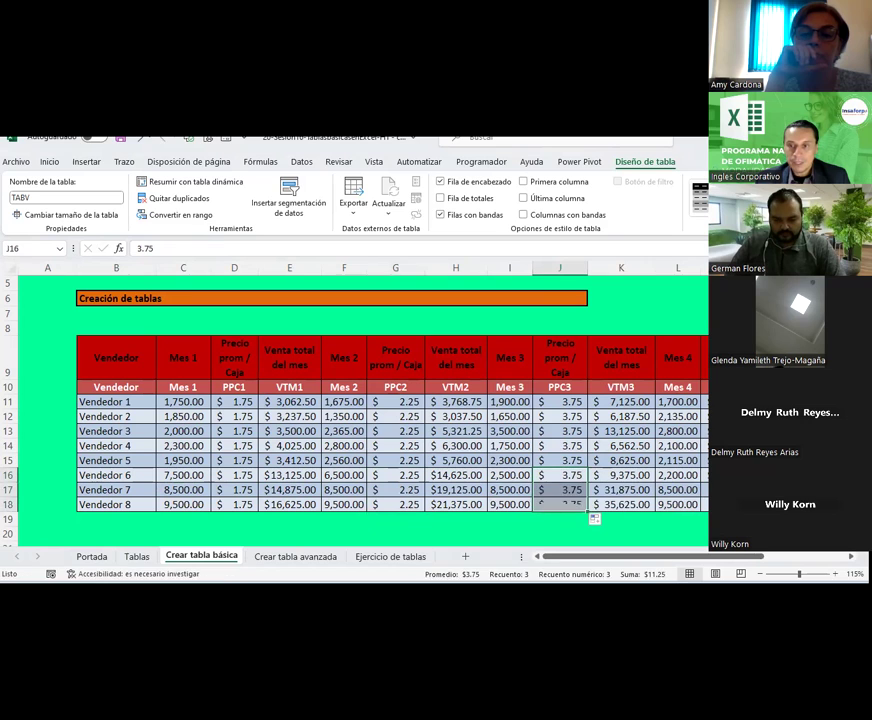
{"action": "left_click", "coordinate": [738, 475]}
{"action": "left_click_drag", "start_coordinate": [750, 483], "coordinate": [750, 508]}
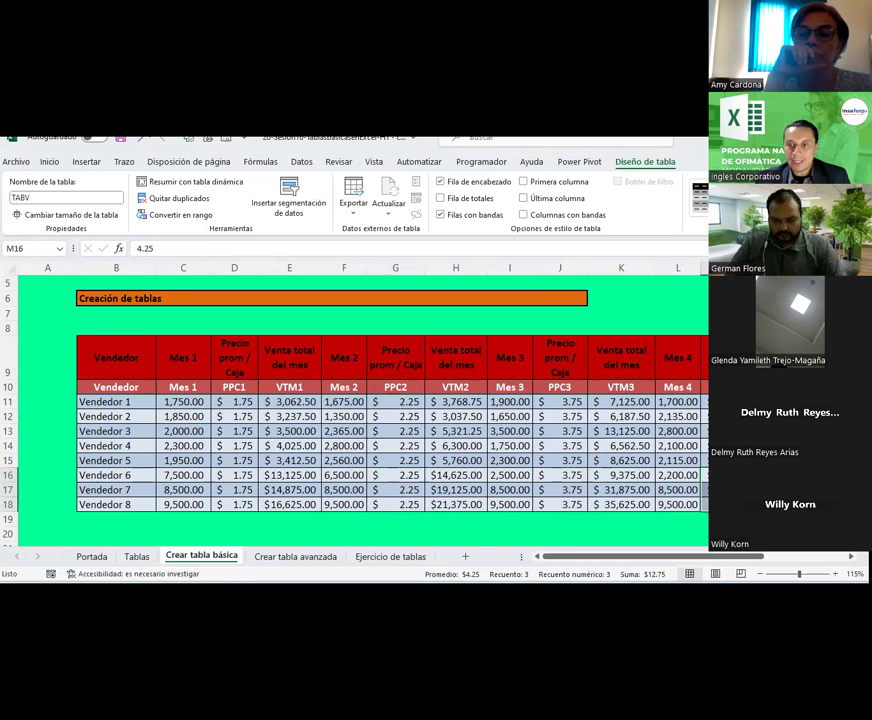
{"action": "left_click_drag", "start_coordinate": [145, 496], "coordinate": [703, 507]}
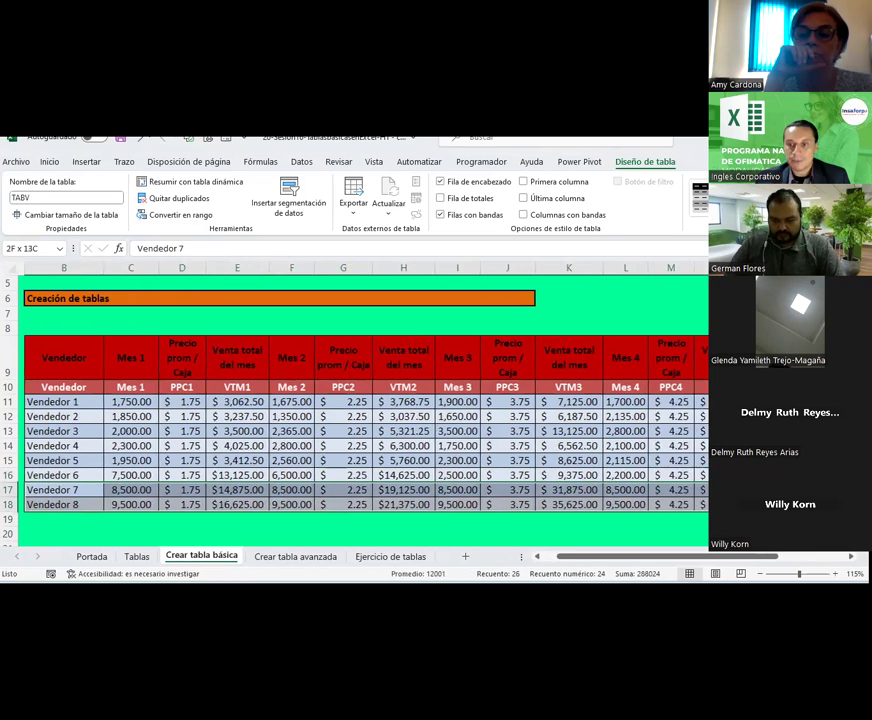
{"action": "left_click", "coordinate": [689, 531]}
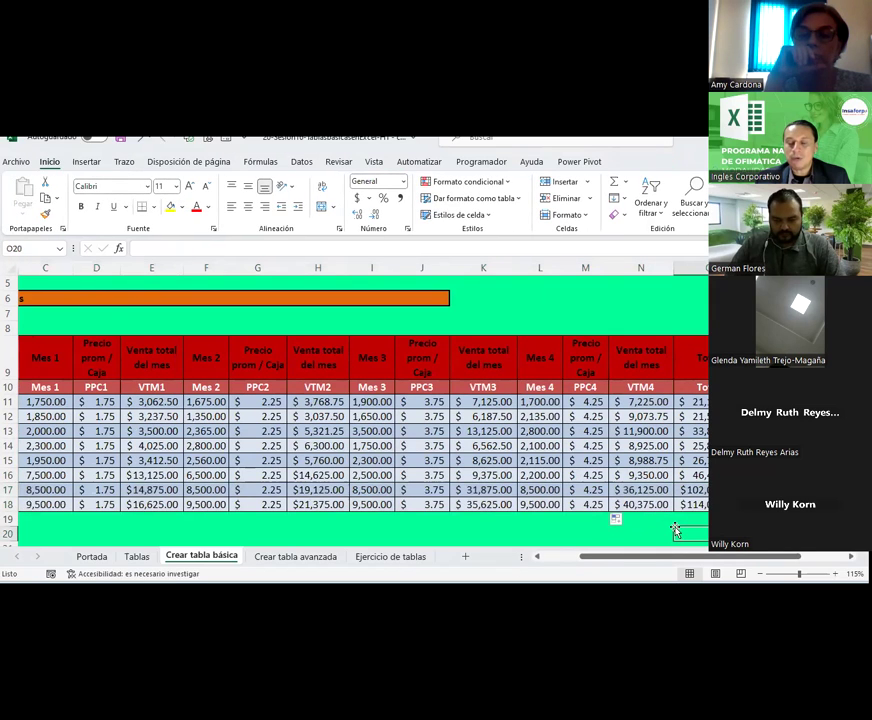
{"action": "left_click", "coordinate": [699, 474]}
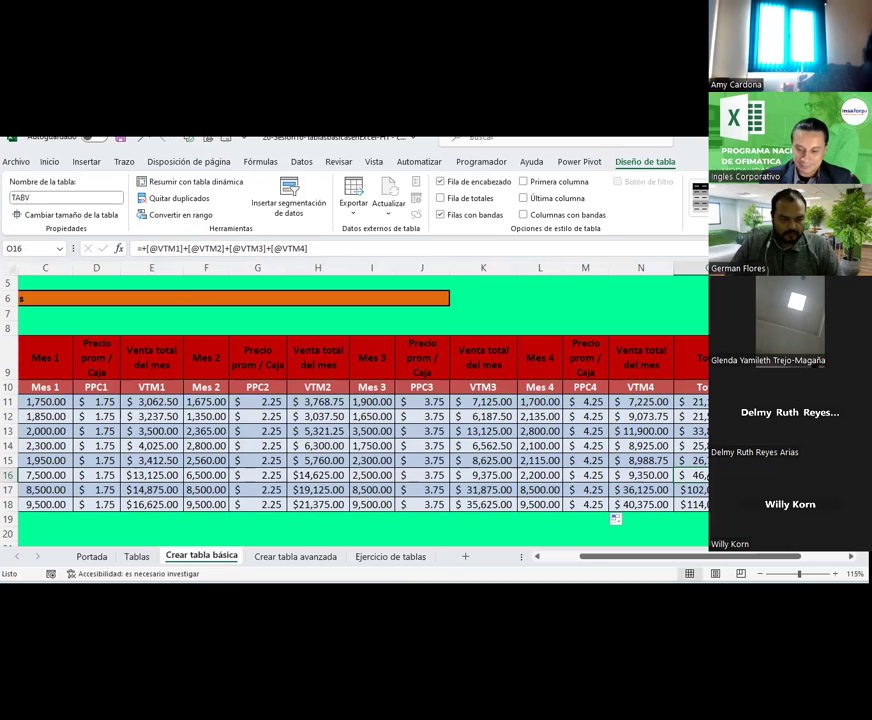
{"action": "left_click", "coordinate": [588, 431]}
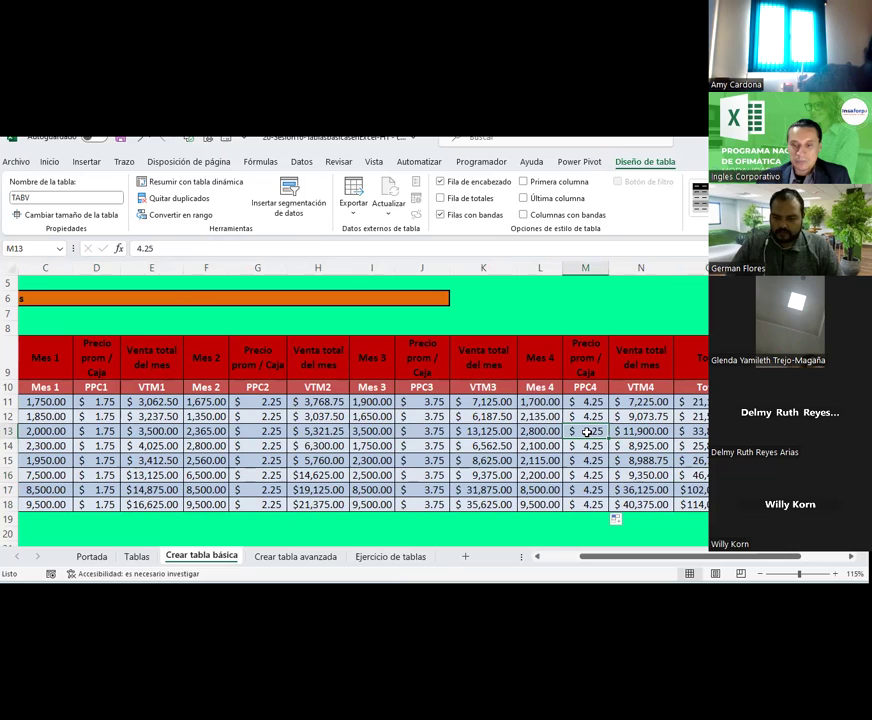
{"action": "left_click", "coordinate": [697, 507]}
{"action": "left_click", "coordinate": [690, 490]}
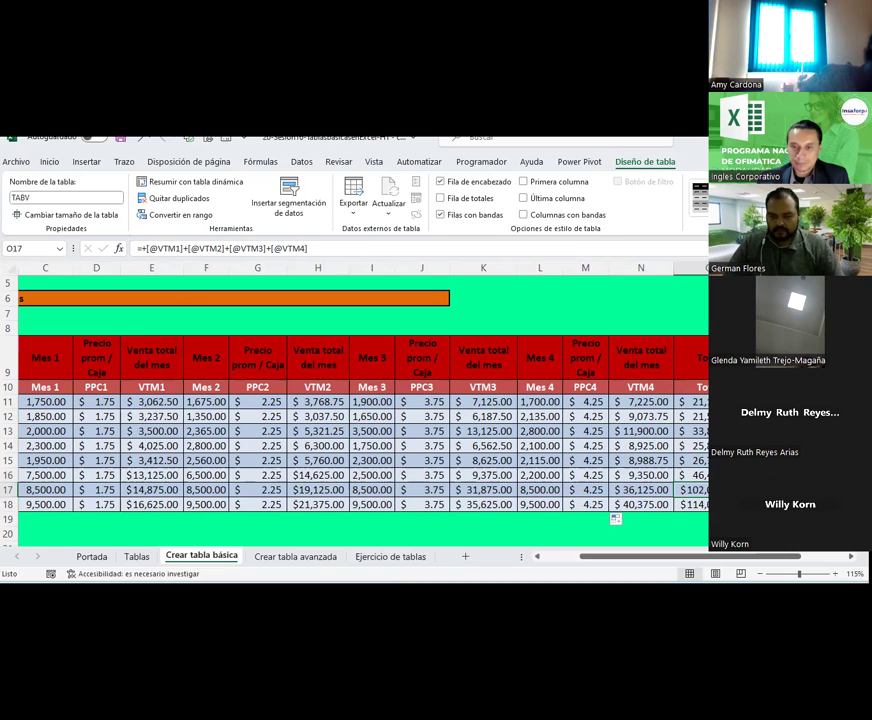
{"action": "left_click", "coordinate": [563, 558]}
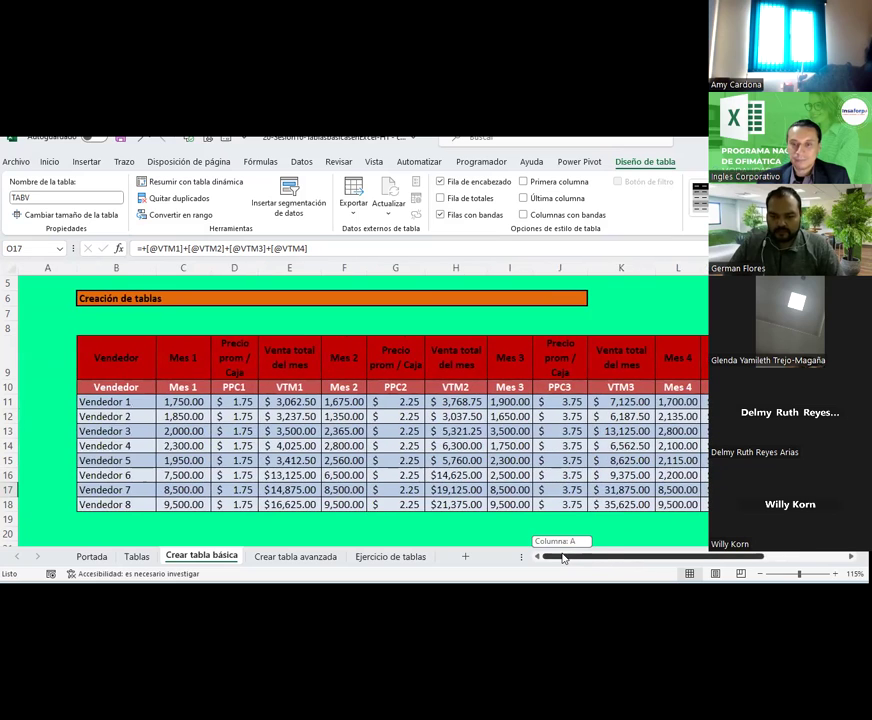
{"action": "left_click_drag", "start_coordinate": [563, 558], "coordinate": [601, 558]}
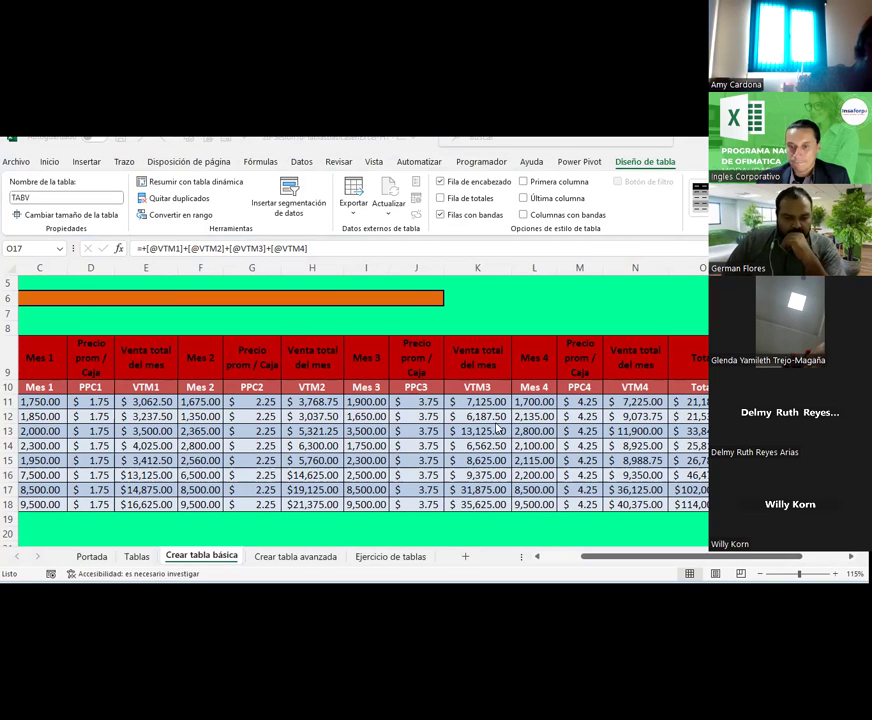
{"action": "key", "text": "alt+Tab"}
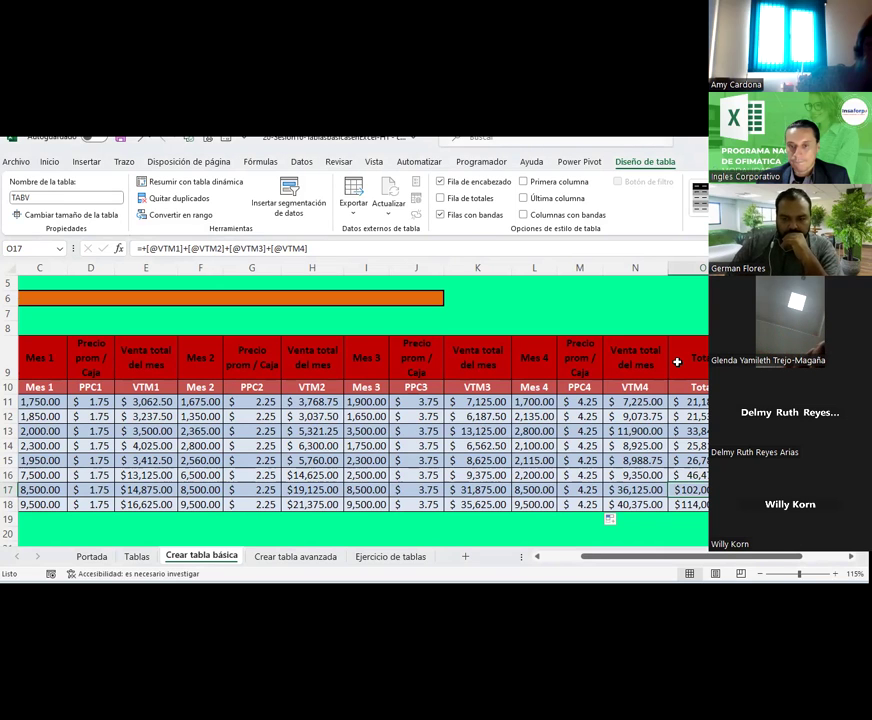
{"action": "left_click", "coordinate": [557, 557]}
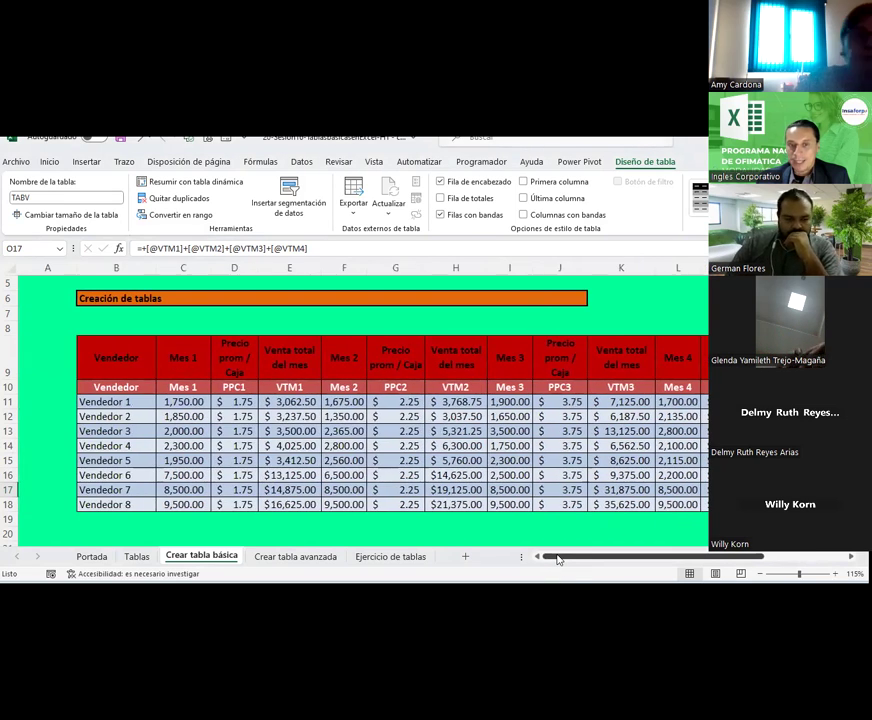
{"action": "left_click", "coordinate": [139, 401]}
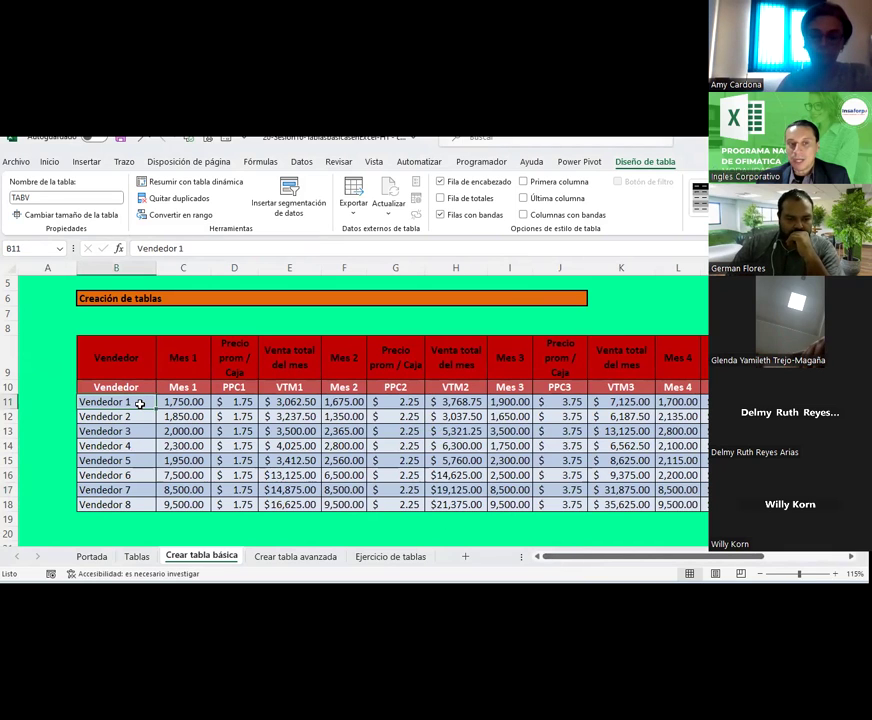
{"action": "left_click", "coordinate": [128, 349]}
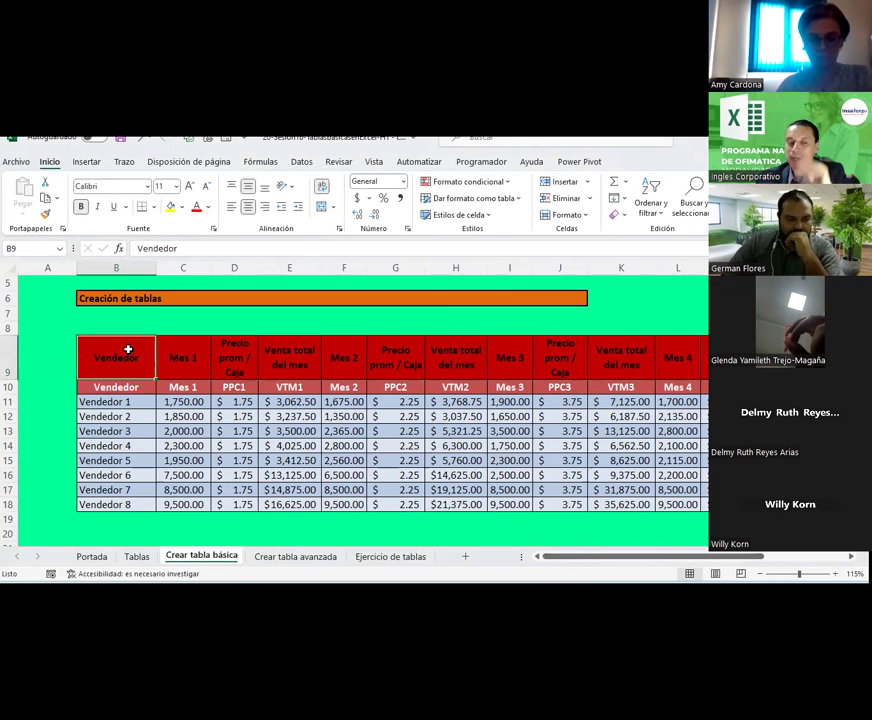
{"action": "left_click", "coordinate": [120, 414]}
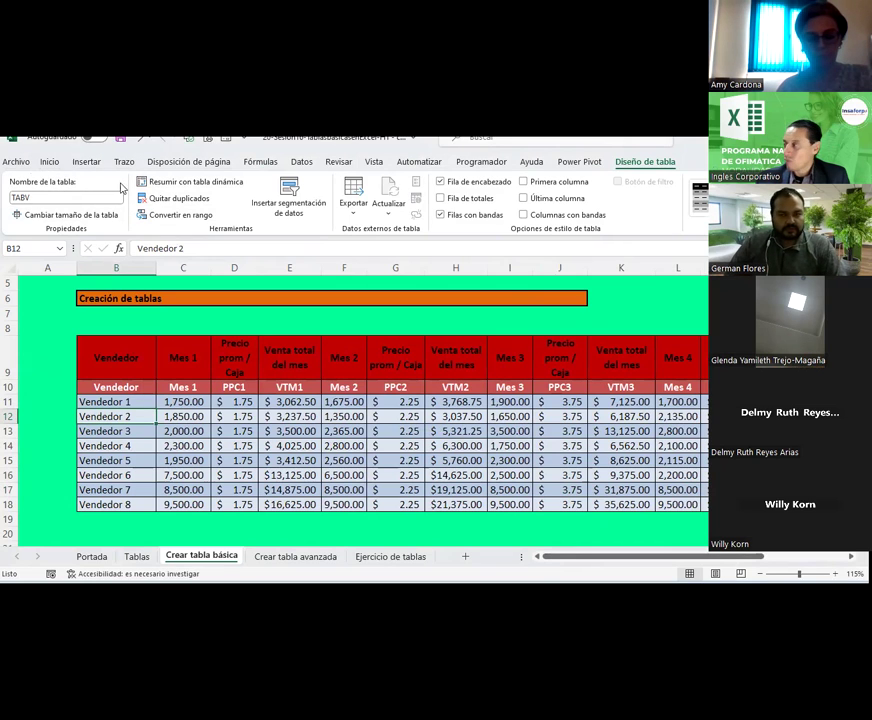
{"action": "left_click", "coordinate": [52, 197]}
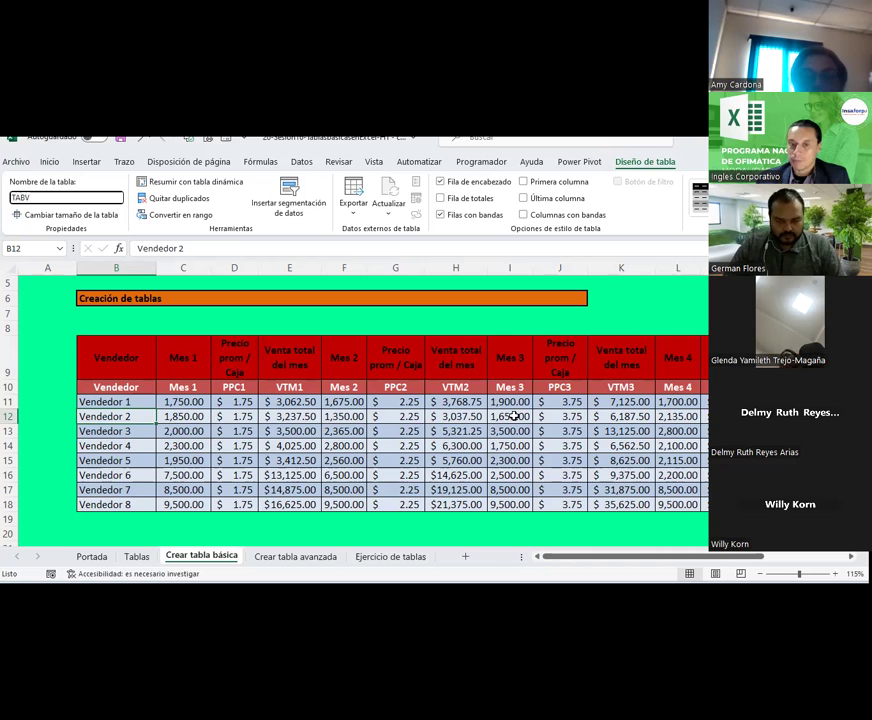
{"action": "left_click", "coordinate": [508, 447]}
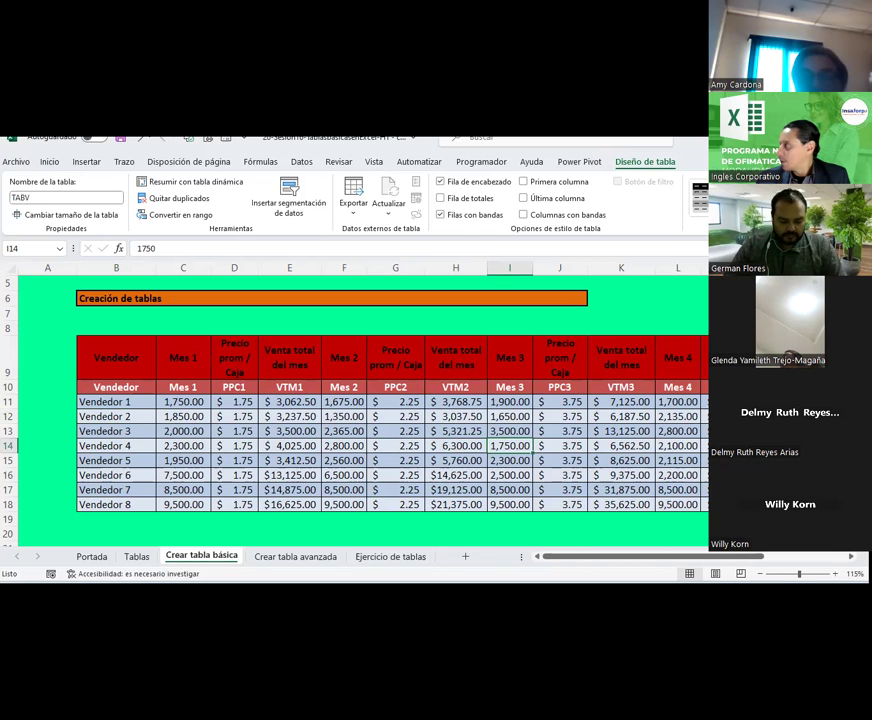
{"action": "left_click", "coordinate": [484, 430]}
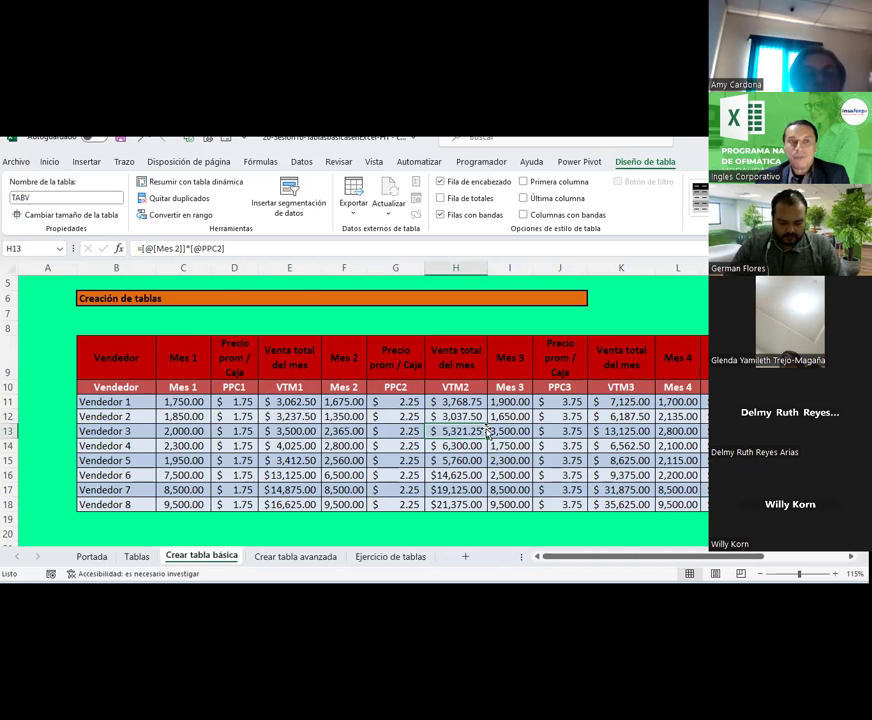
{"action": "left_click_drag", "start_coordinate": [632, 558], "coordinate": [687, 558]}
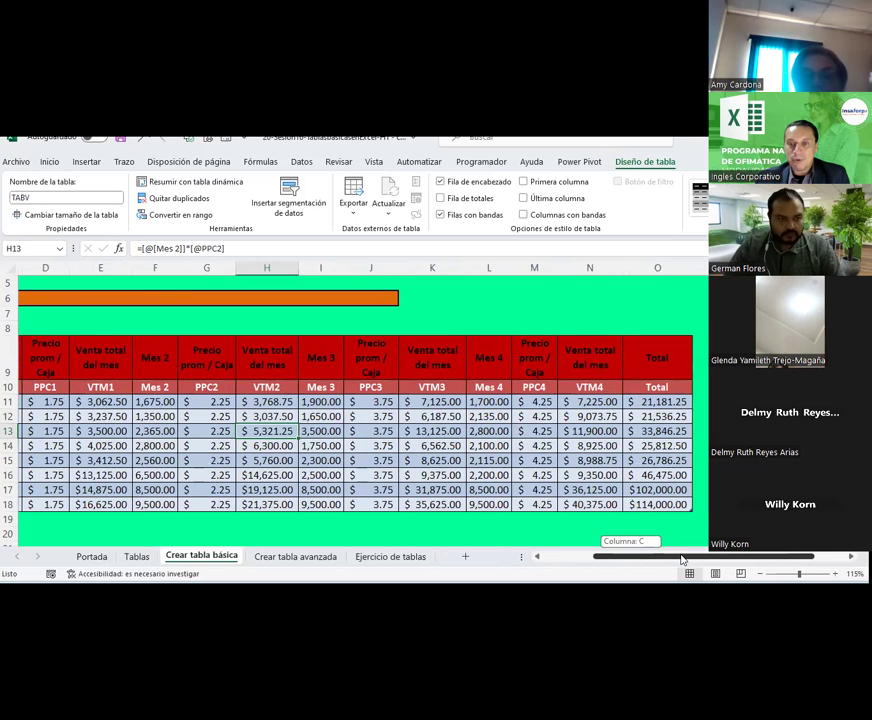
{"action": "left_click", "coordinate": [681, 504]}
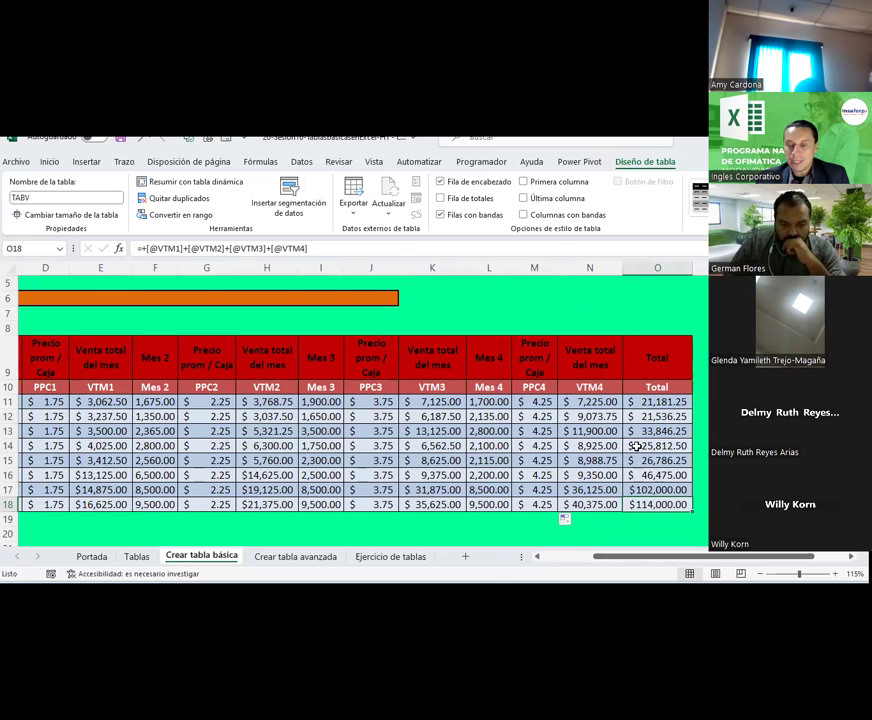
{"action": "scroll", "coordinate": [636, 446], "scroll_direction": "down", "scroll_amount": 1}
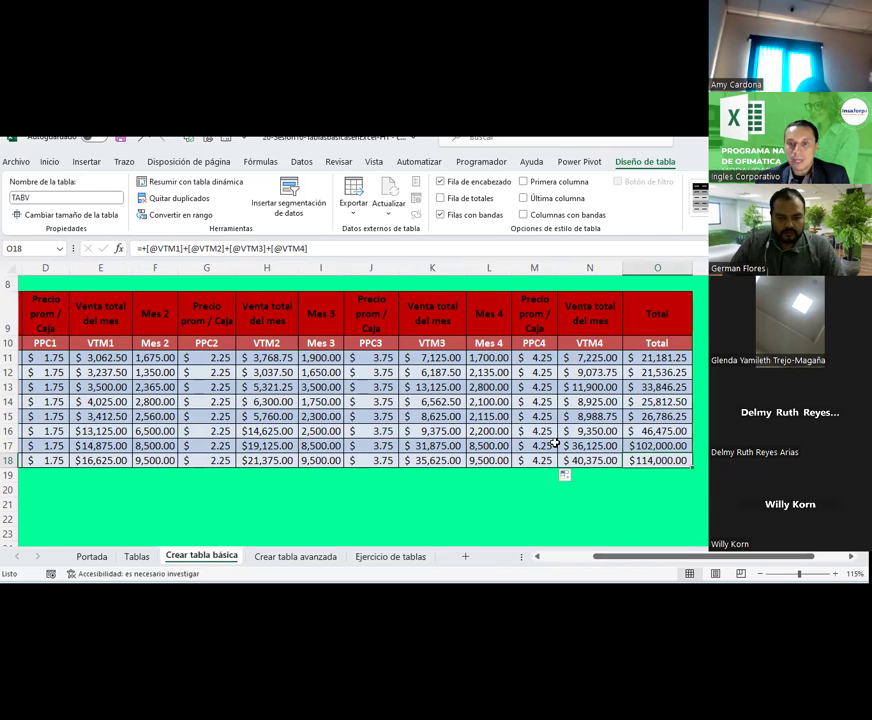
{"action": "left_click", "coordinate": [537, 416]}
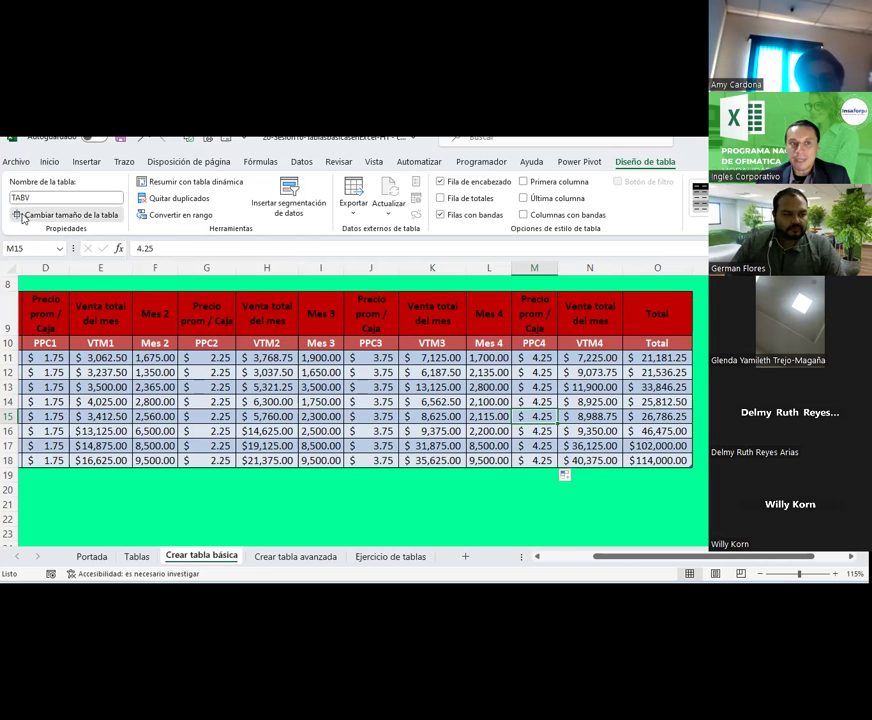
Step: Open Resize Table for TABV and edit the range's end column back to O
{"action": "left_click", "coordinate": [24, 216]}
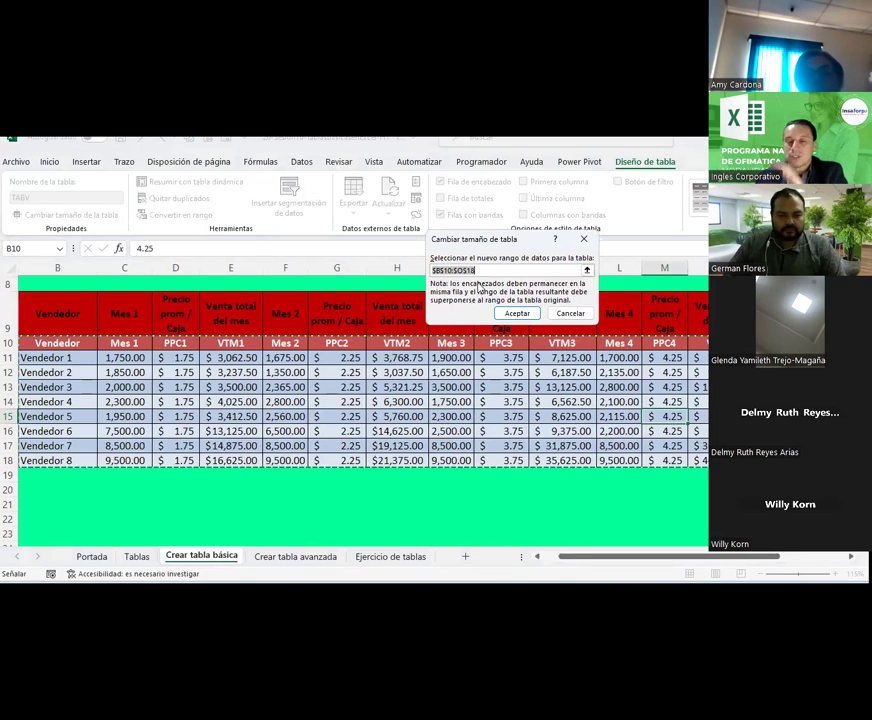
{"action": "left_click", "coordinate": [461, 270]}
{"action": "key", "text": "BackSpace"}
{"action": "type", "text": "C"}
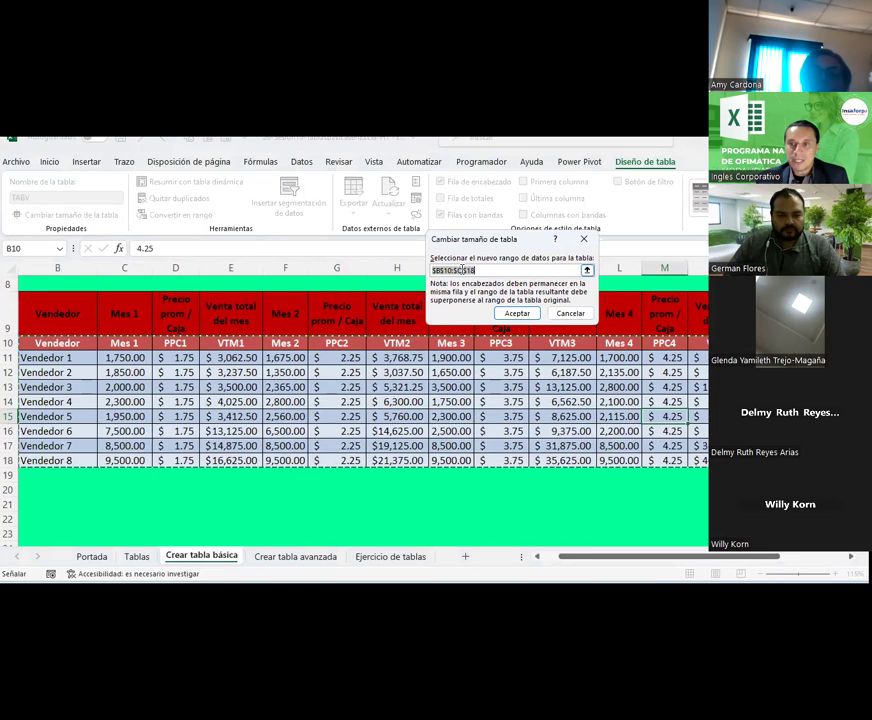
{"action": "left_click_drag", "start_coordinate": [656, 558], "coordinate": [710, 566]}
{"action": "key", "text": "BackSpace"}
{"action": "type", "text": "O"}
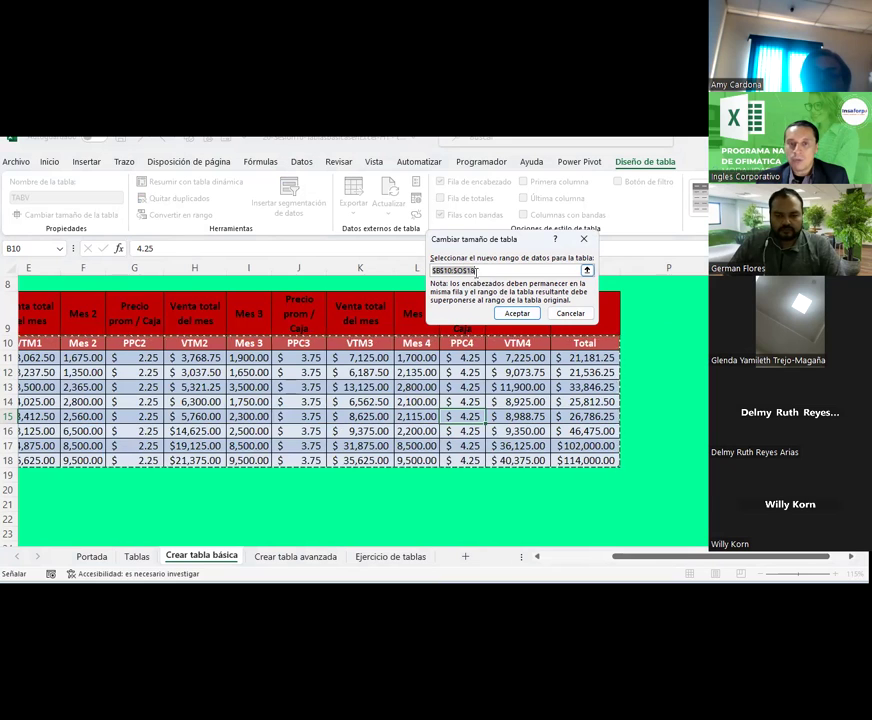
{"action": "mouse_move", "coordinate": [632, 551]}
{"action": "left_mouse_down"}
{"action": "mouse_move", "coordinate": [650, 562]}
{"action": "mouse_move", "coordinate": [146, 387]}
{"action": "mouse_move", "coordinate": [97, 342]}
{"action": "left_mouse_up"}
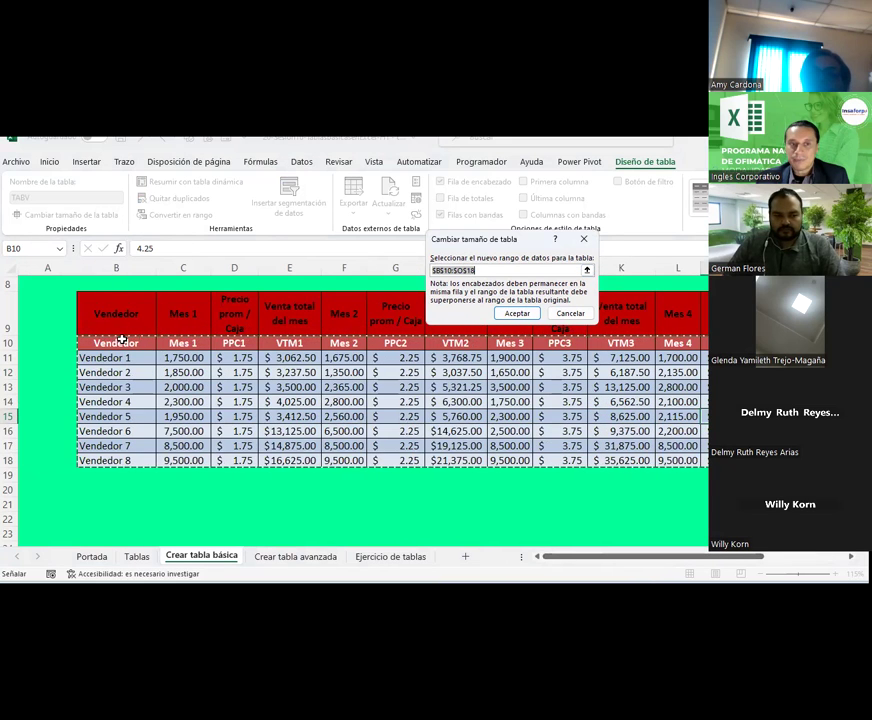
{"action": "left_click_drag", "start_coordinate": [675, 560], "coordinate": [760, 566]}
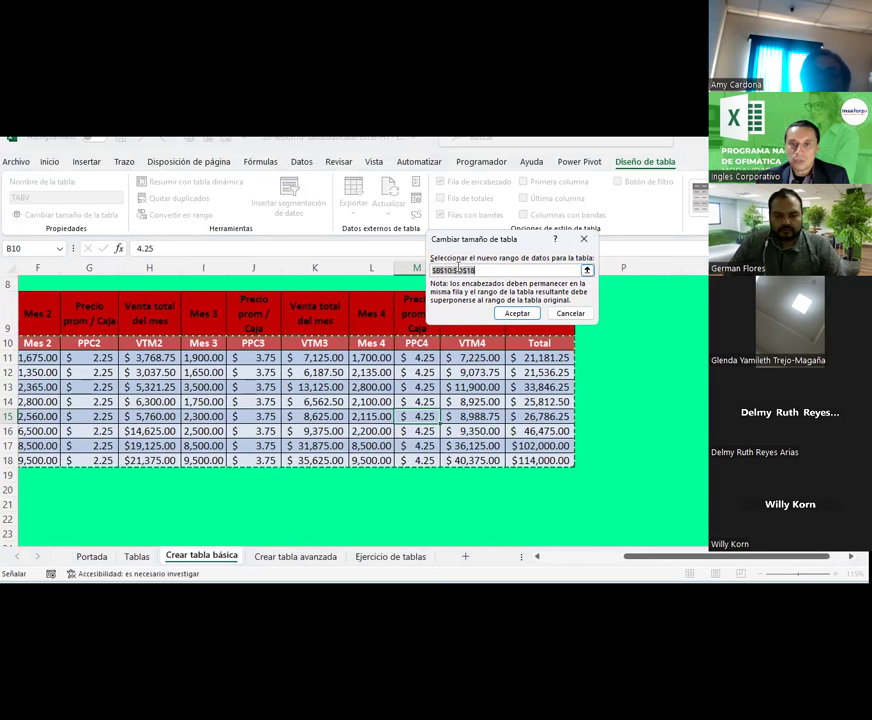
Step: Edit the range text again, then cancel and close the dialog unchanged
{"action": "left_click", "coordinate": [461, 270]}
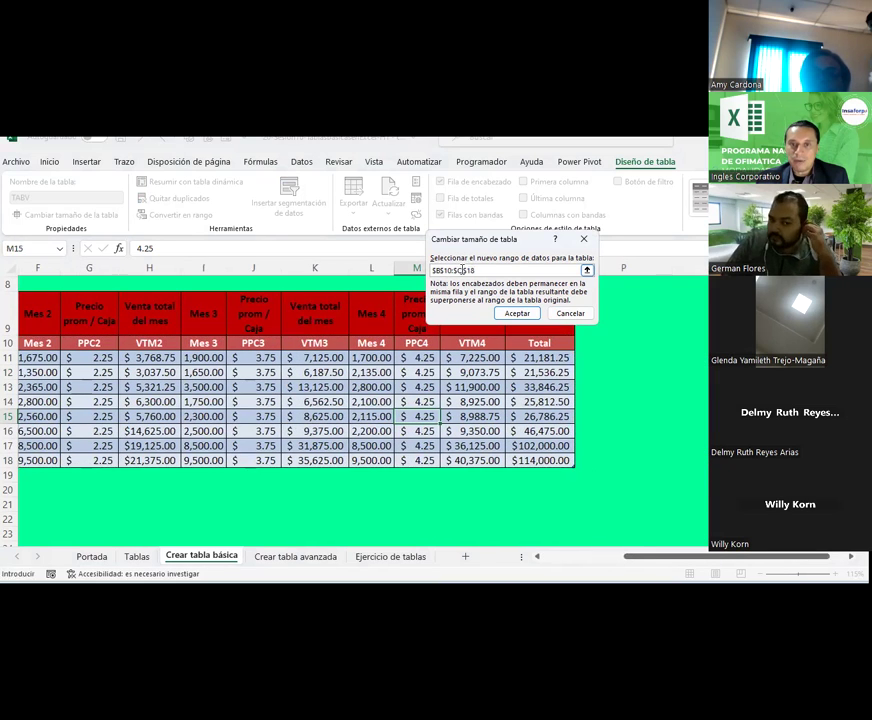
{"action": "key", "text": "F2"}
{"action": "key", "text": "Left"}
{"action": "key", "text": "Left"}
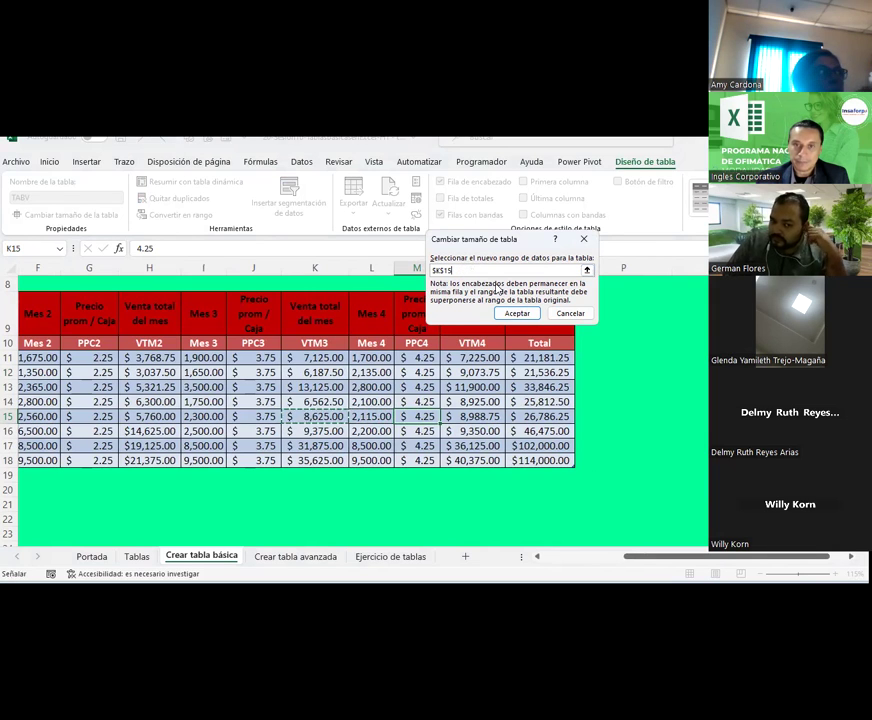
{"action": "key", "text": "BackSpace"}
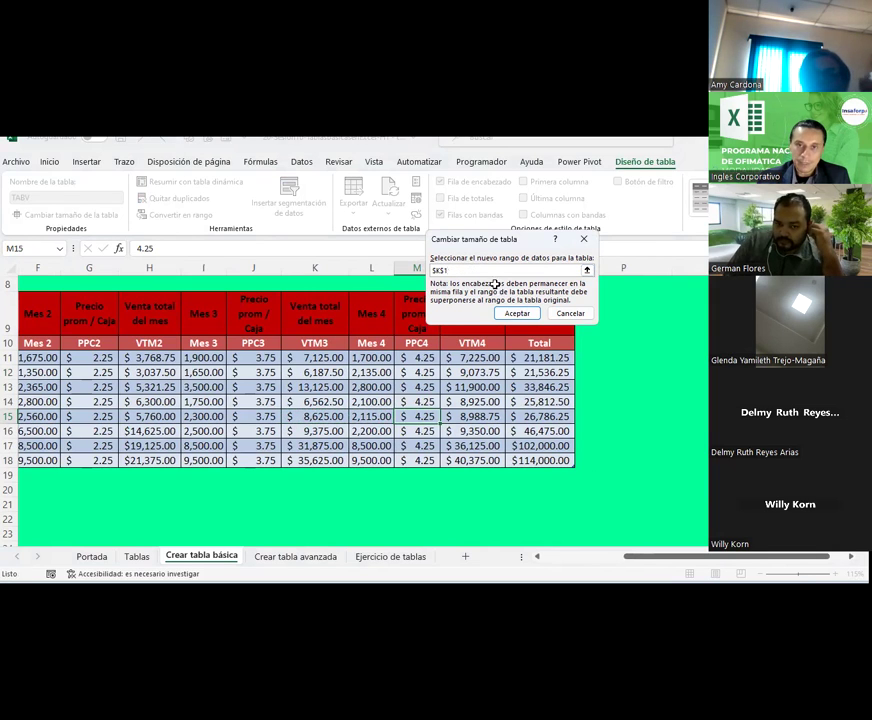
{"action": "key", "text": "Escape"}
{"action": "left_click", "coordinate": [450, 418]}
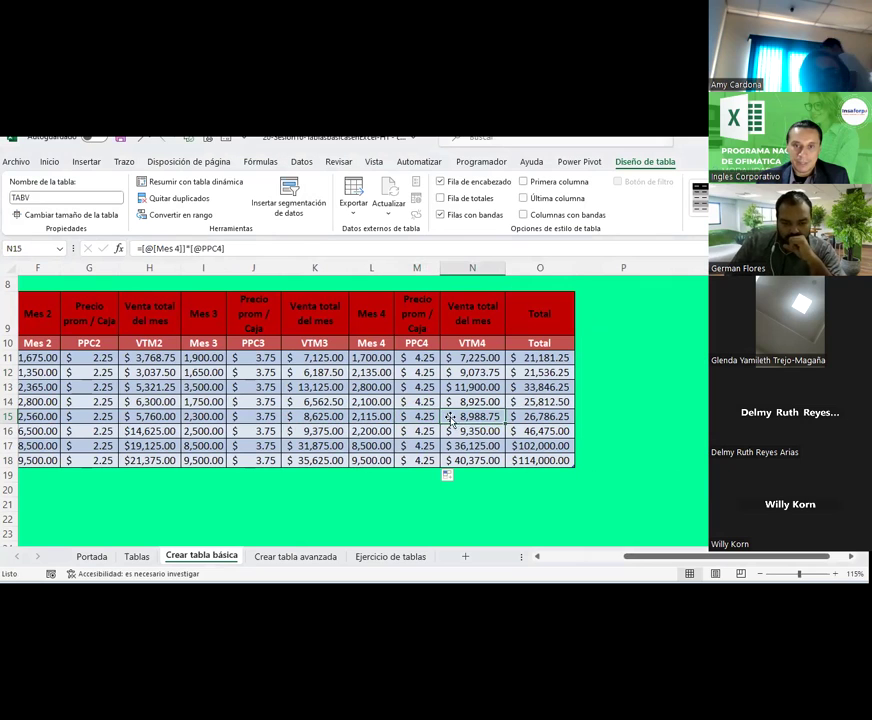
Step: Reopen Resize Table and enter $B$10:$Q$21 as TABV's new range
{"action": "key", "text": "Right"}
{"action": "left_click", "coordinate": [62, 215]}
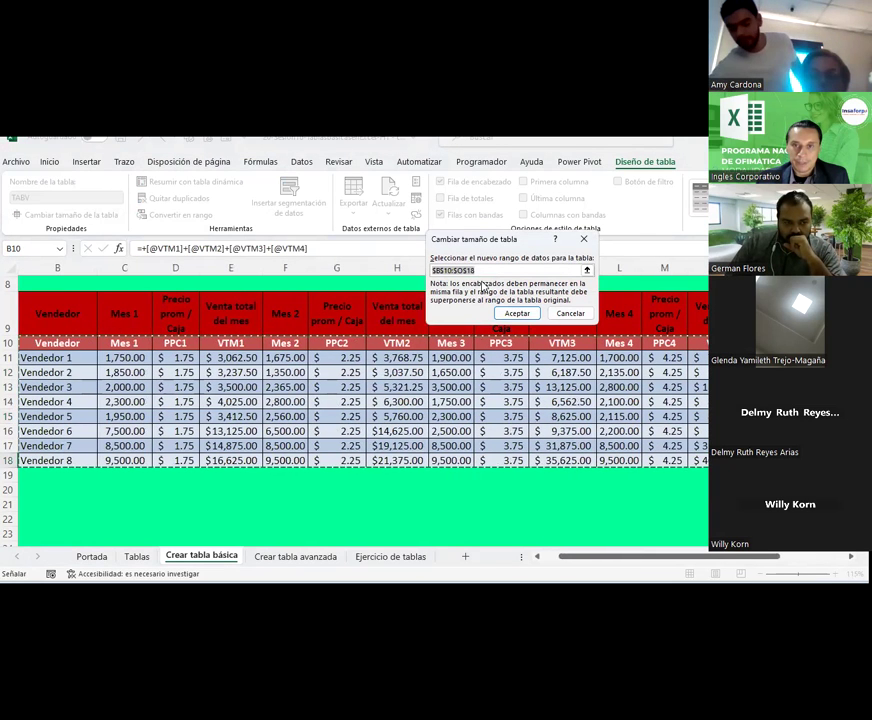
{"action": "left_click", "coordinate": [465, 270]}
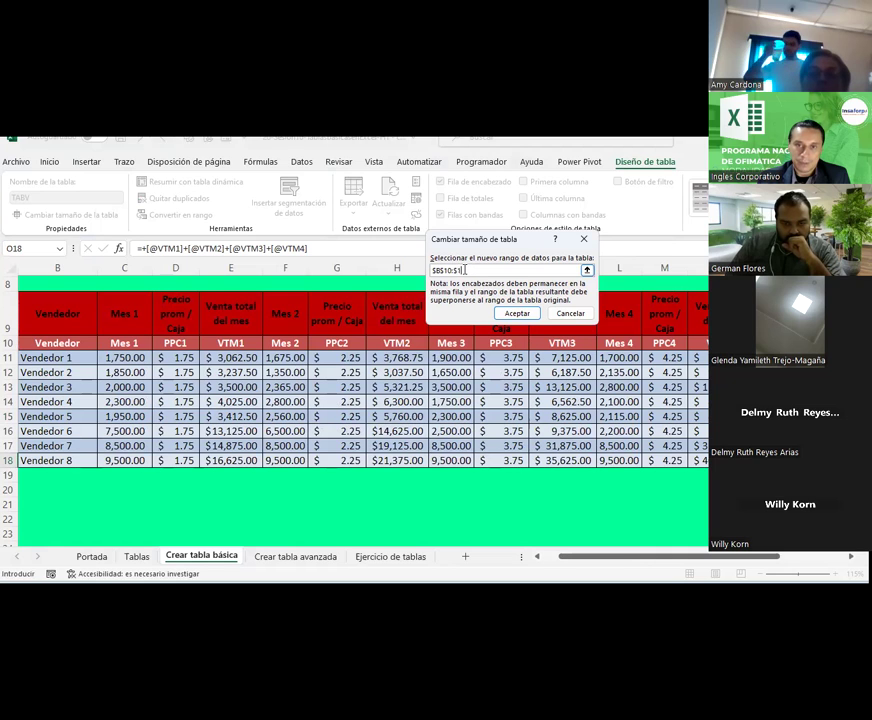
{"action": "type", "text": "q"}
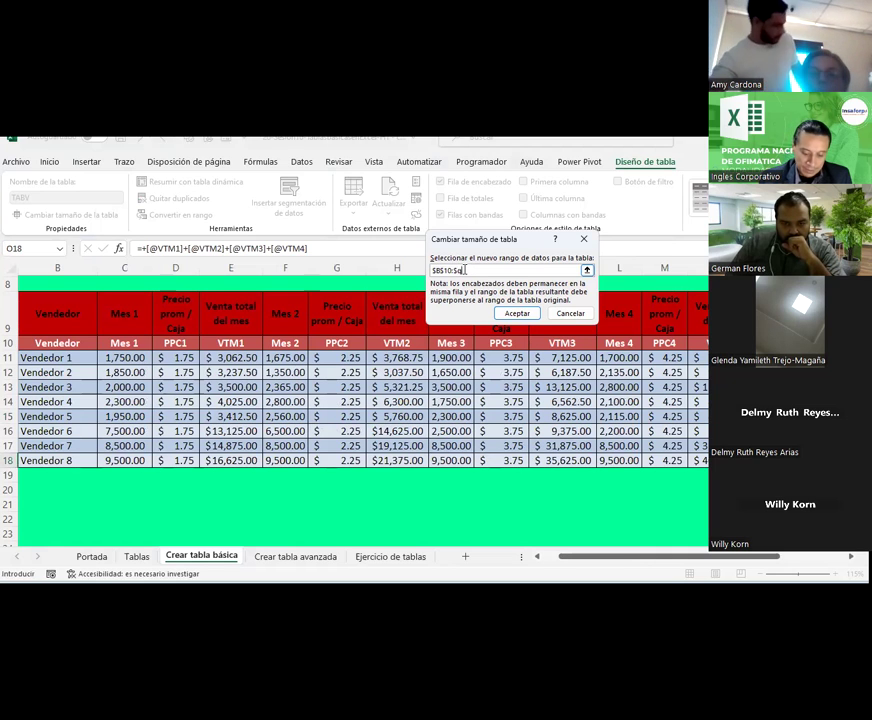
{"action": "type", "text": "$18"}
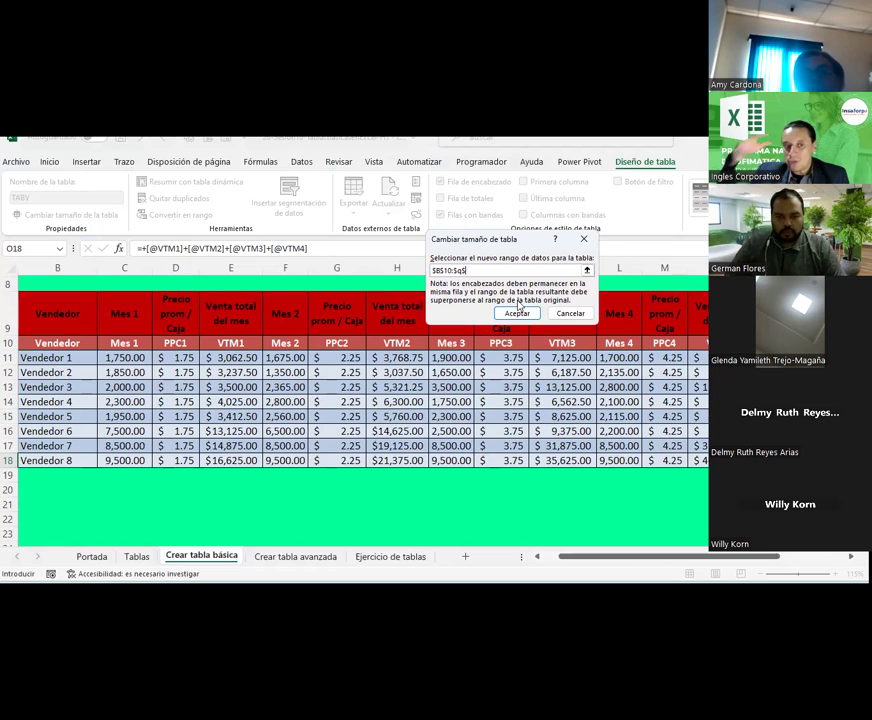
{"action": "type", "text": "21"}
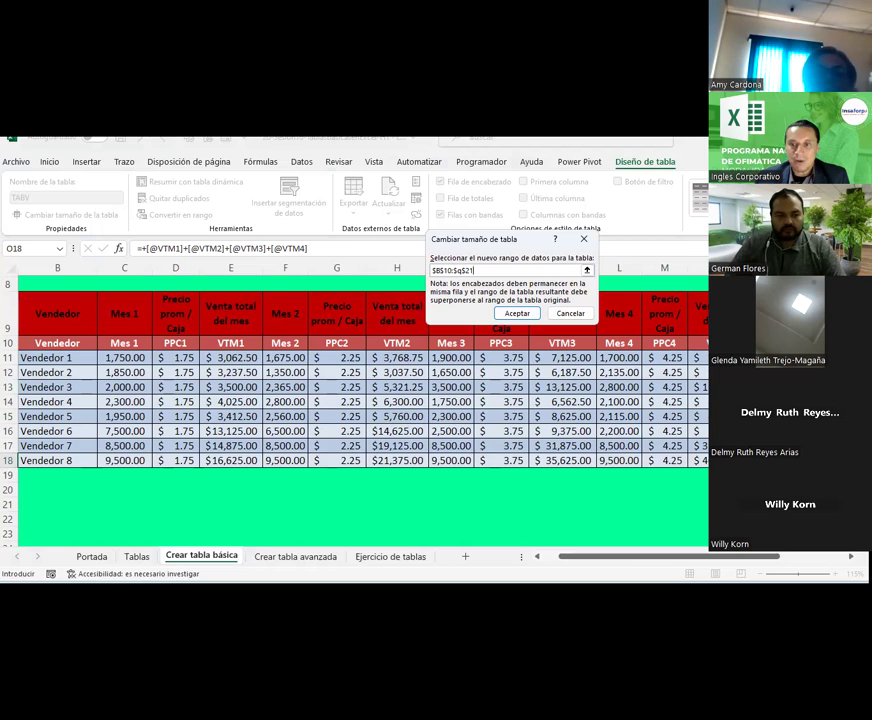
{"action": "left_click_drag", "start_coordinate": [731, 560], "coordinate": [773, 560]}
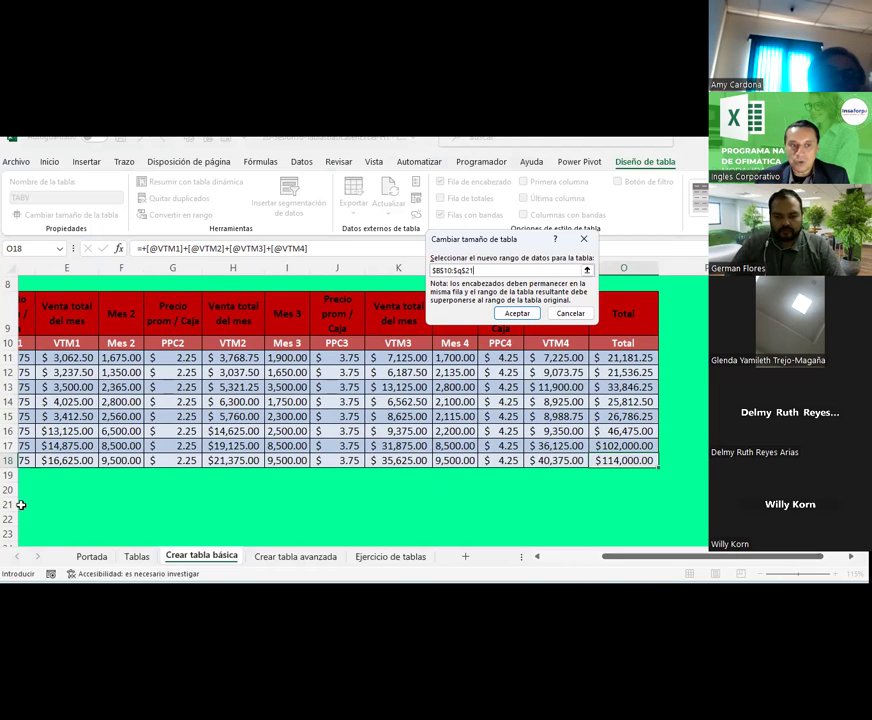
Step: Apply the B10:Q21 range, then test-type 1 in the new Columna1's P11 and clear it
{"action": "left_click", "coordinate": [520, 314]}
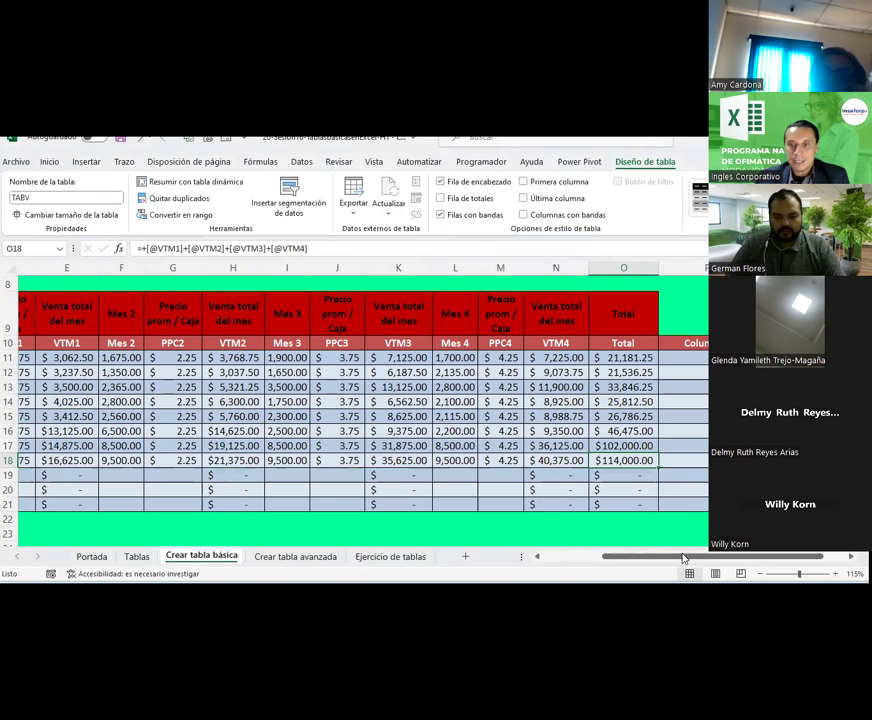
{"action": "left_click_drag", "start_coordinate": [690, 557], "coordinate": [712, 557]}
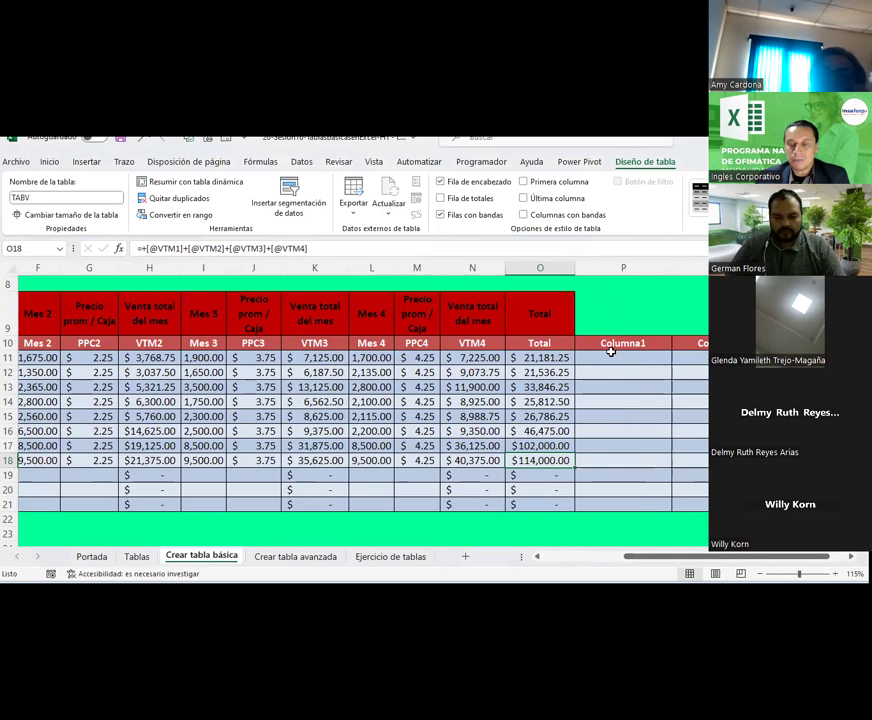
{"action": "left_click", "coordinate": [610, 343]}
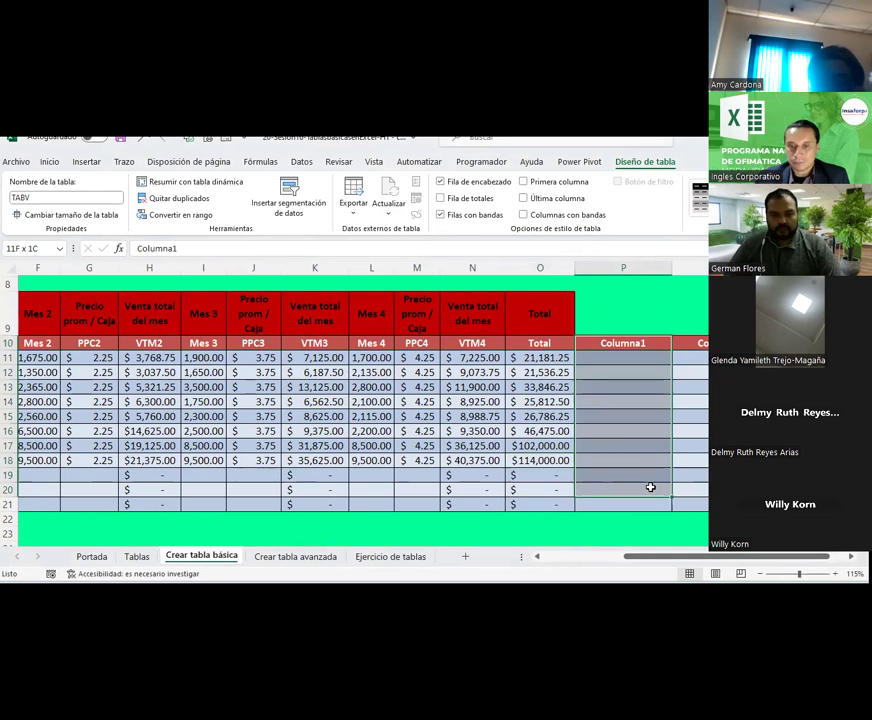
{"action": "left_click_drag", "start_coordinate": [650, 487], "coordinate": [654, 502]}
{"action": "left_click", "coordinate": [630, 359]}
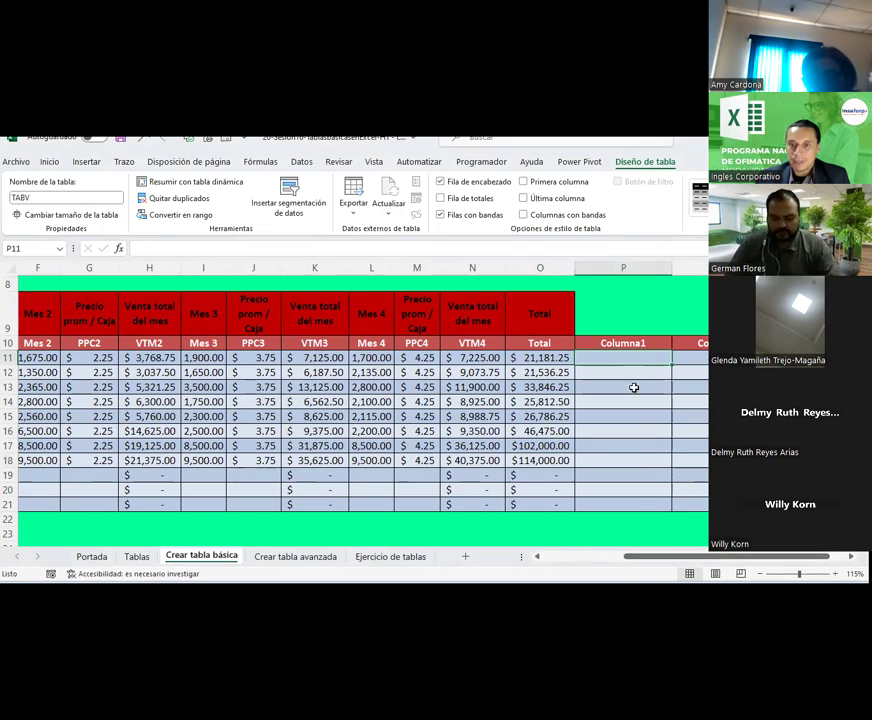
{"action": "type", "text": "1"}
{"action": "key", "text": "Return"}
{"action": "left_click", "coordinate": [625, 356]}
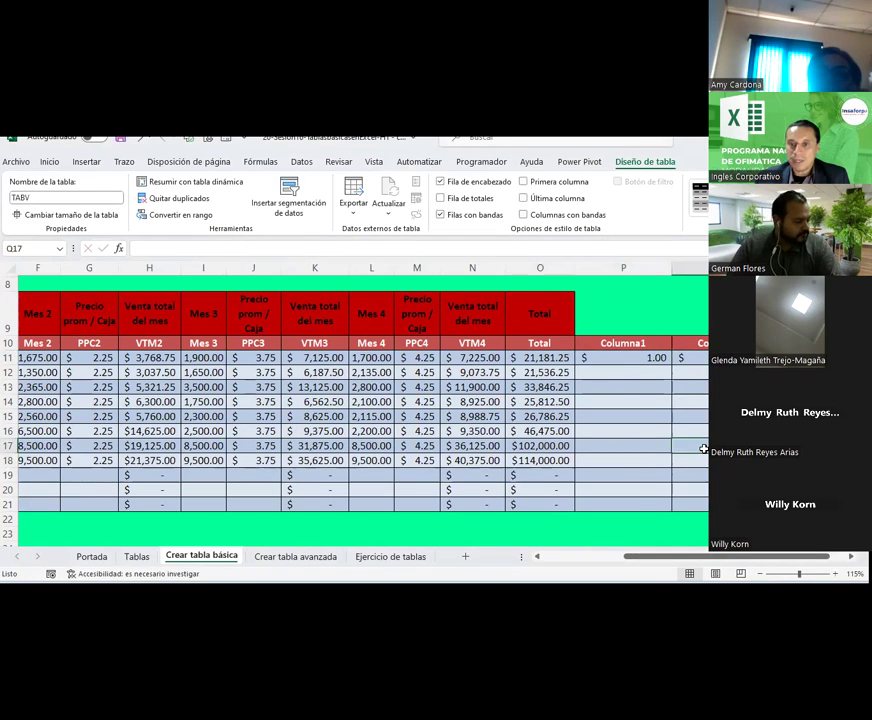
{"action": "left_click_drag", "start_coordinate": [669, 364], "coordinate": [706, 357]}
{"action": "key", "text": "Delete"}
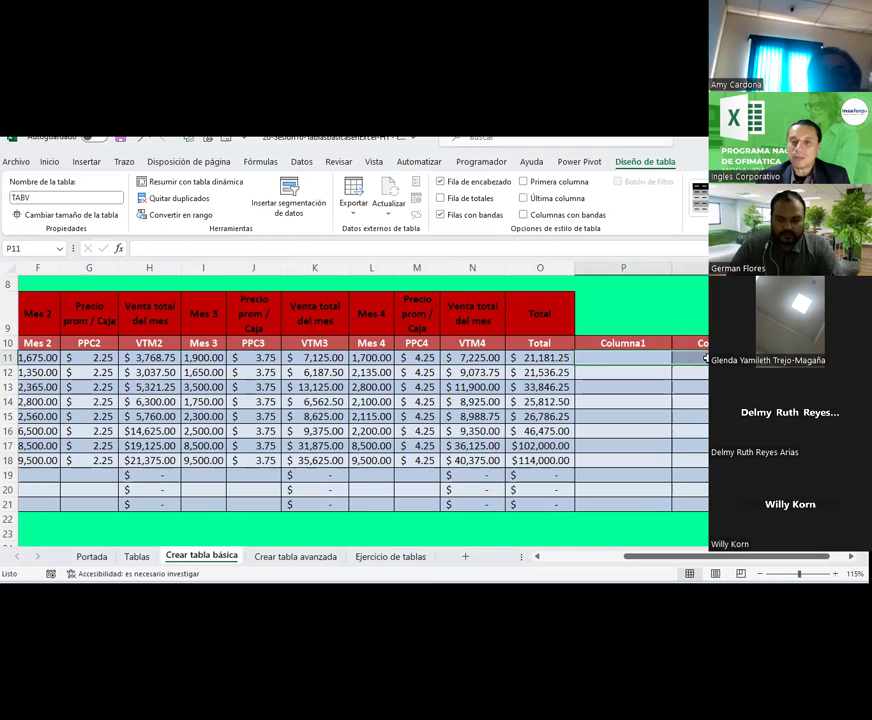
Step: Inspect the Total and Columna1 cells and the new empty rows 19–21
{"action": "left_click_drag", "start_coordinate": [545, 360], "coordinate": [545, 503]}
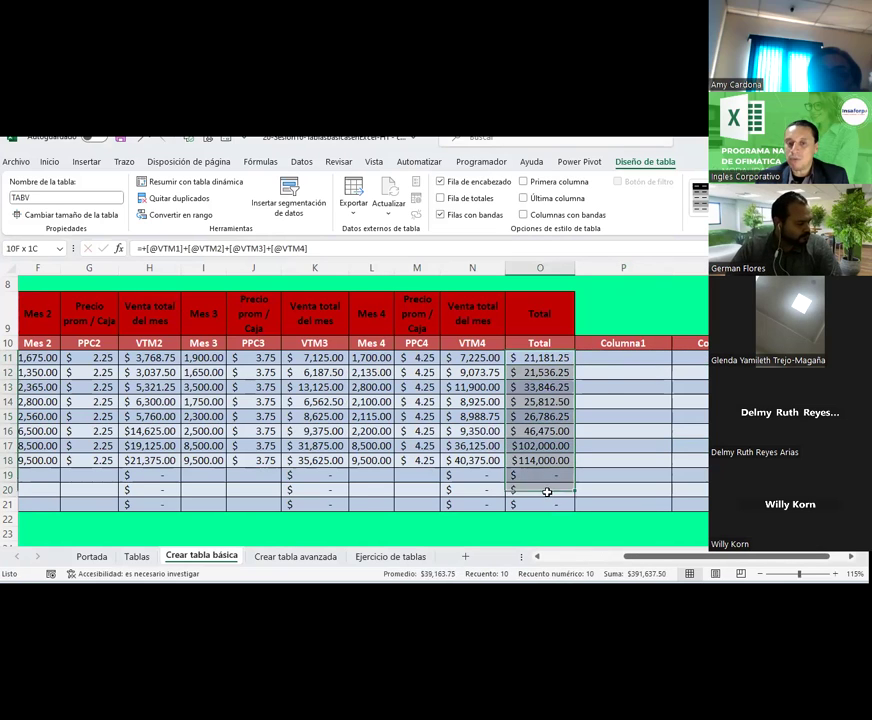
{"action": "left_click_drag", "start_coordinate": [596, 362], "coordinate": [625, 503]}
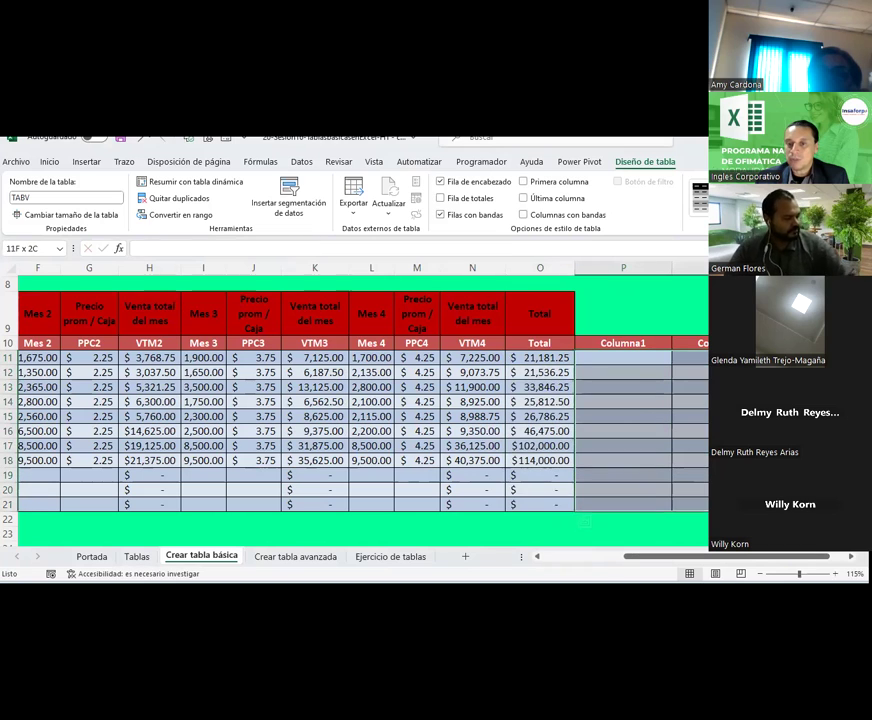
{"action": "left_click_drag", "start_coordinate": [706, 560], "coordinate": [584, 558]}
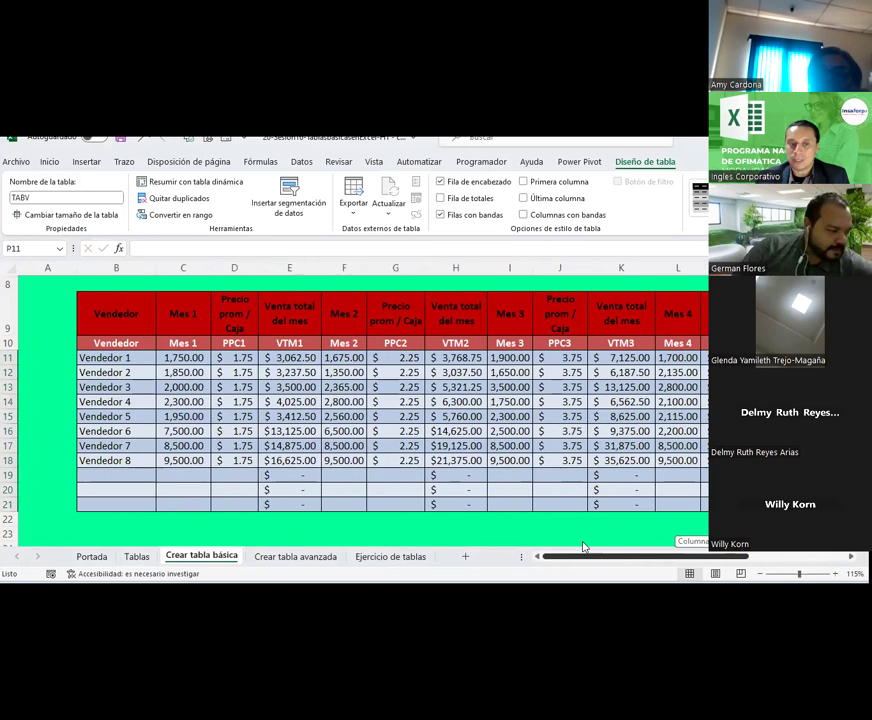
{"action": "left_click_drag", "start_coordinate": [126, 474], "coordinate": [705, 518]}
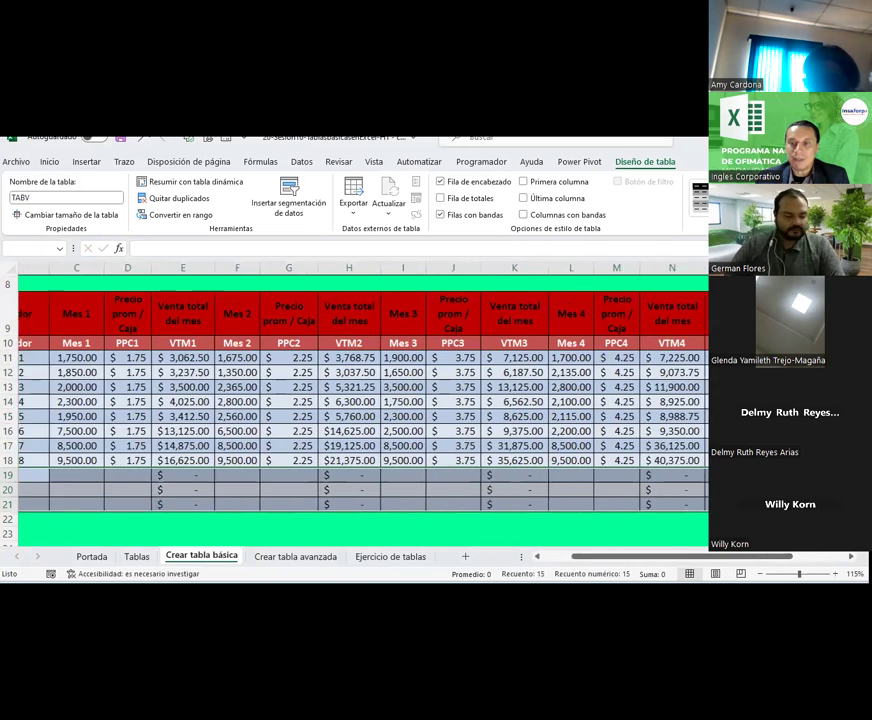
{"action": "left_click_drag", "start_coordinate": [705, 518], "coordinate": [706, 505]}
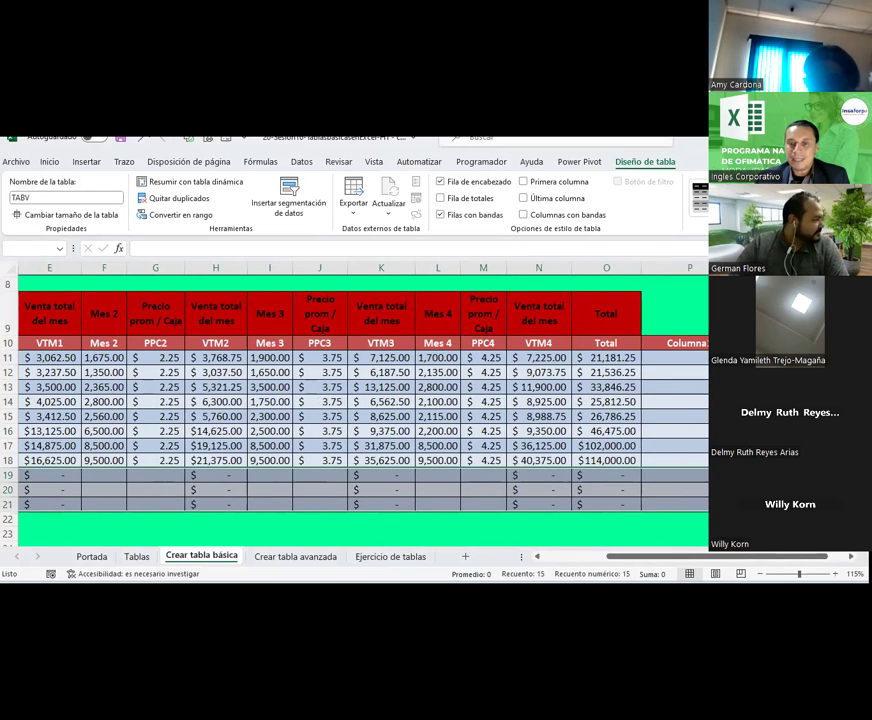
{"action": "left_click_drag", "start_coordinate": [706, 505], "coordinate": [706, 505]}
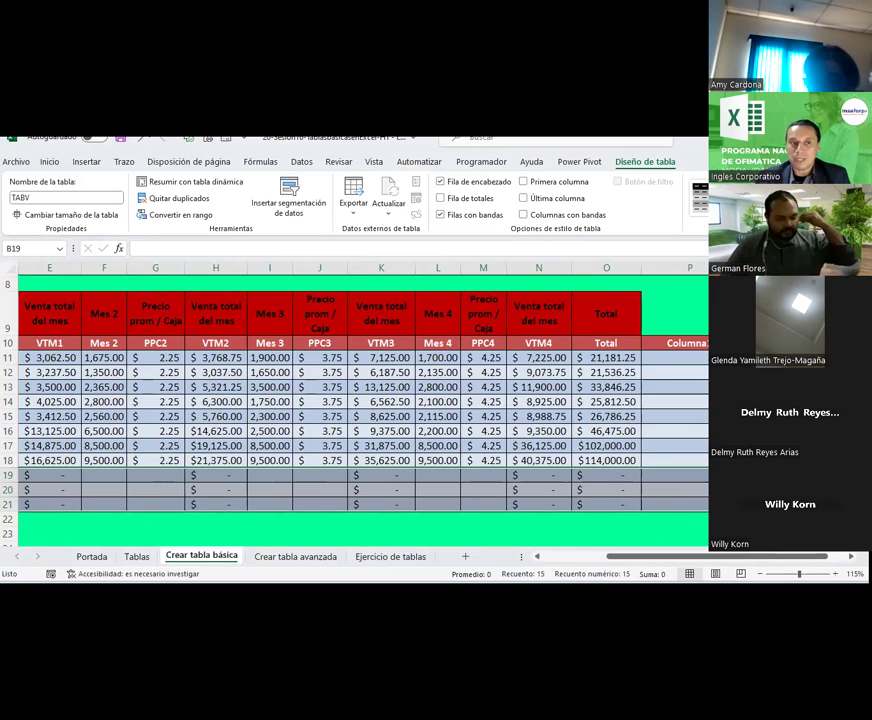
{"action": "scroll", "coordinate": [537, 537], "scroll_direction": "left", "scroll_amount": 3}
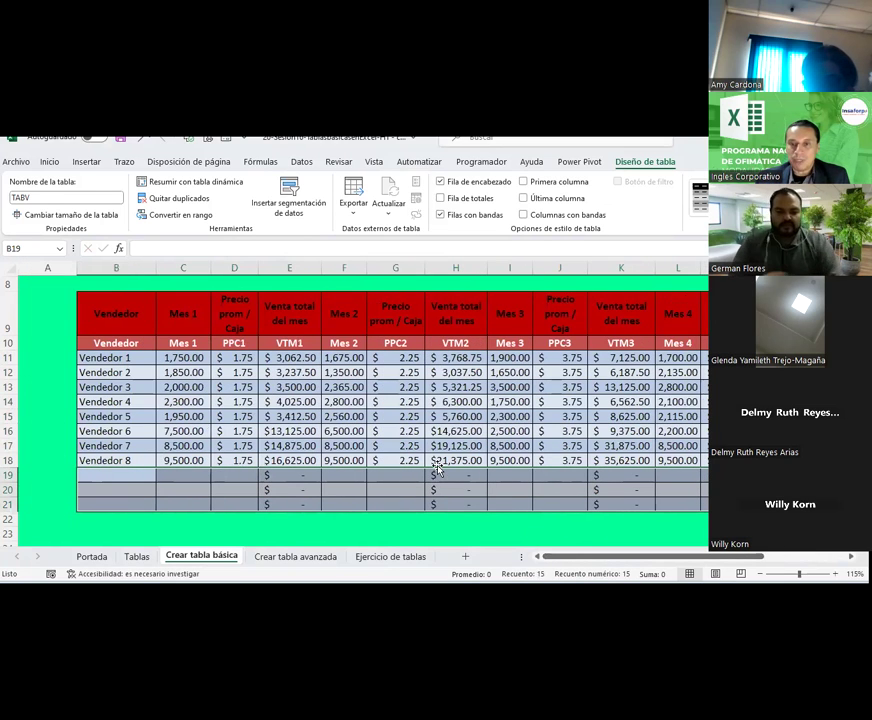
{"action": "left_click_drag", "start_coordinate": [565, 556], "coordinate": [637, 557]}
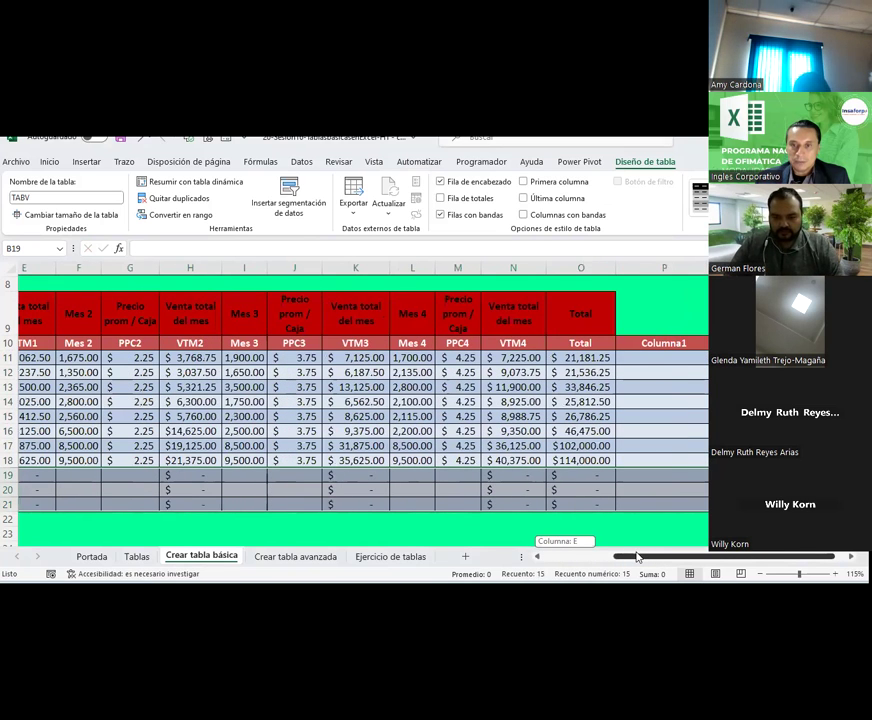
Step: Rename the Columna1 header to Frecuencia porcentual
{"action": "left_click", "coordinate": [674, 344]}
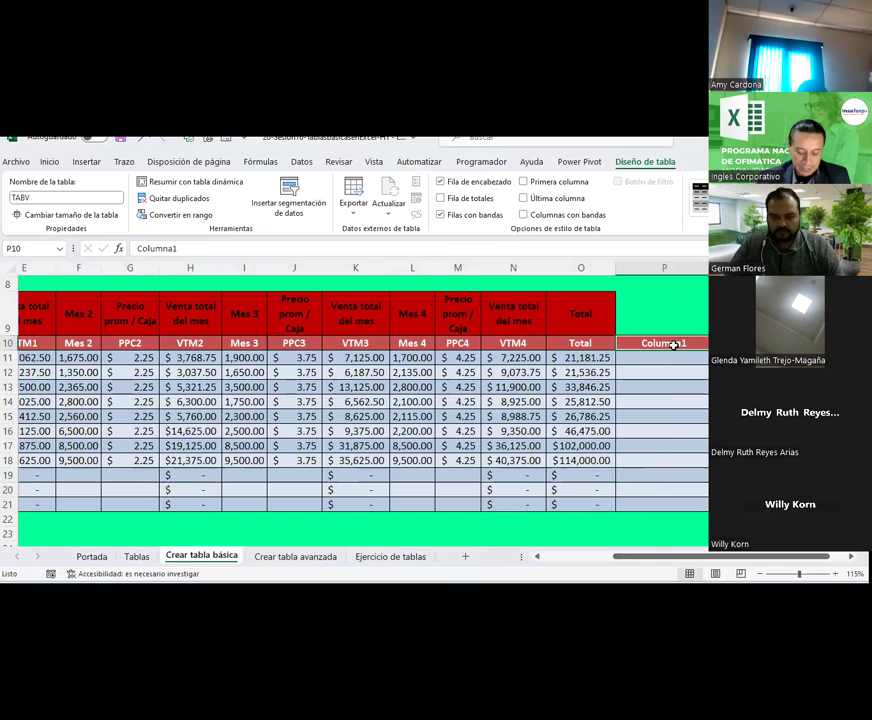
{"action": "type", "text": "Frecuencia porc"}
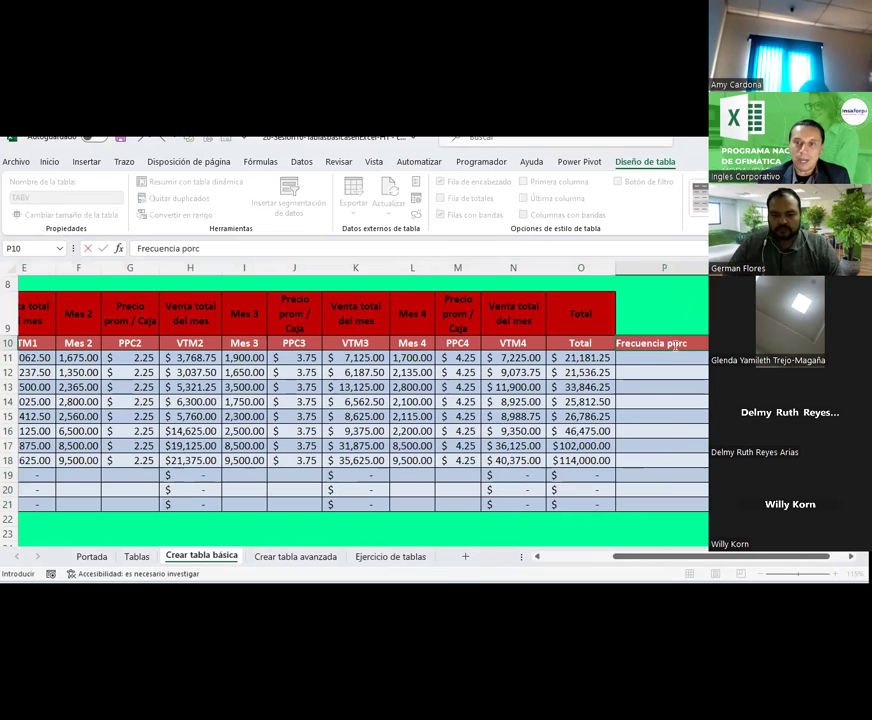
{"action": "type", "text": "entual"}
{"action": "key", "text": "Return"}
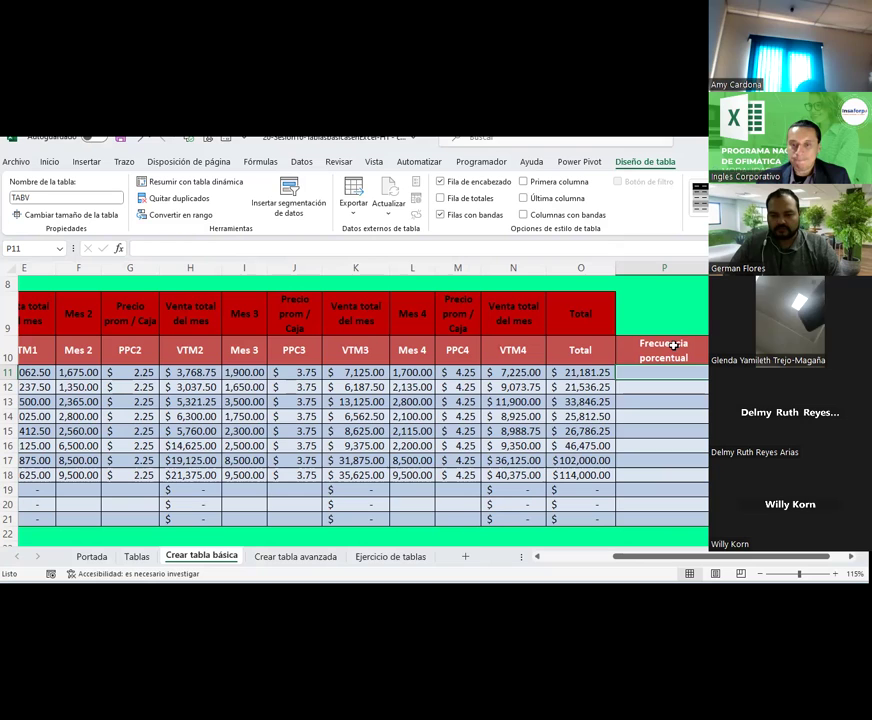
{"action": "left_click", "coordinate": [583, 533]}
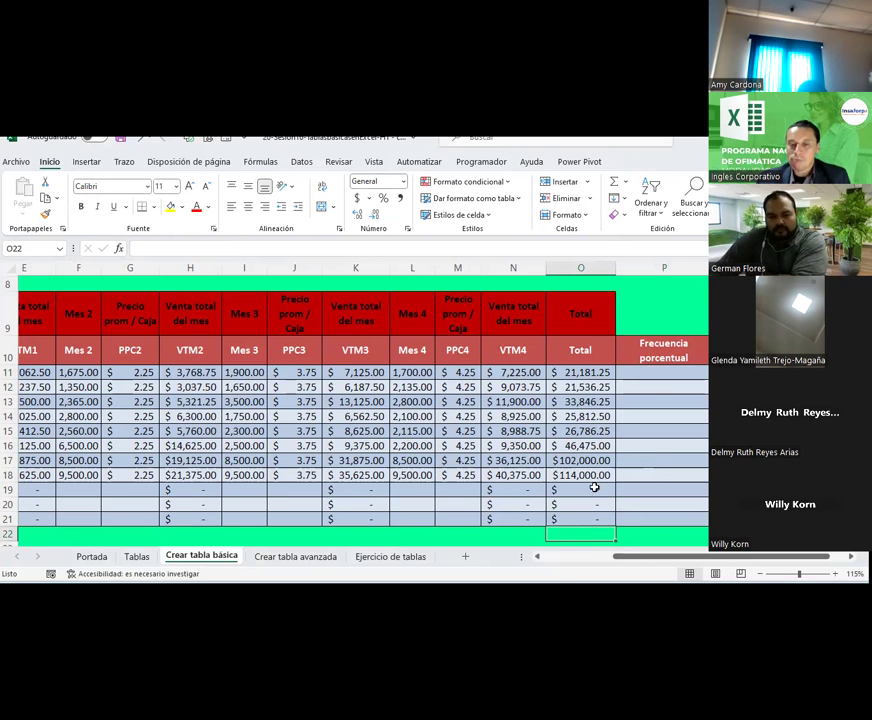
{"action": "scroll", "coordinate": [594, 487], "scroll_direction": "down", "scroll_amount": 1}
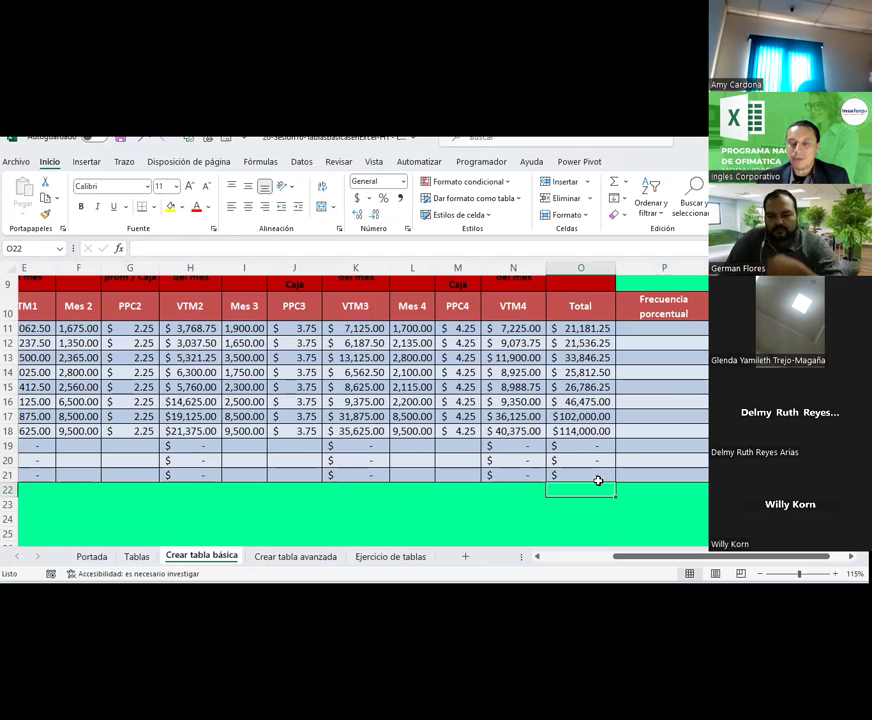
{"action": "left_click", "coordinate": [648, 327]}
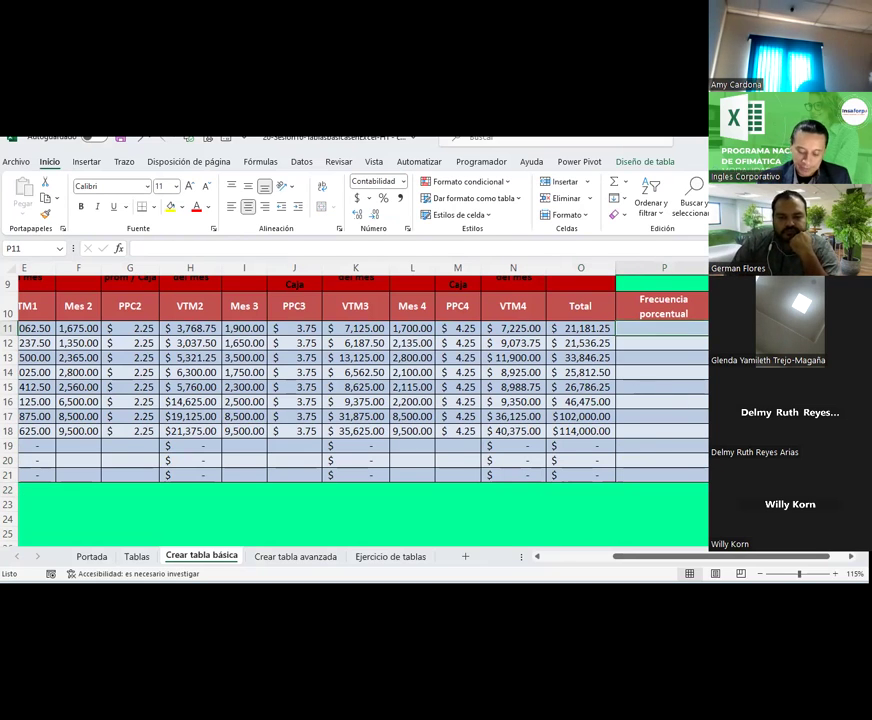
{"action": "type", "text": "="}
{"action": "left_click", "coordinate": [580, 328]}
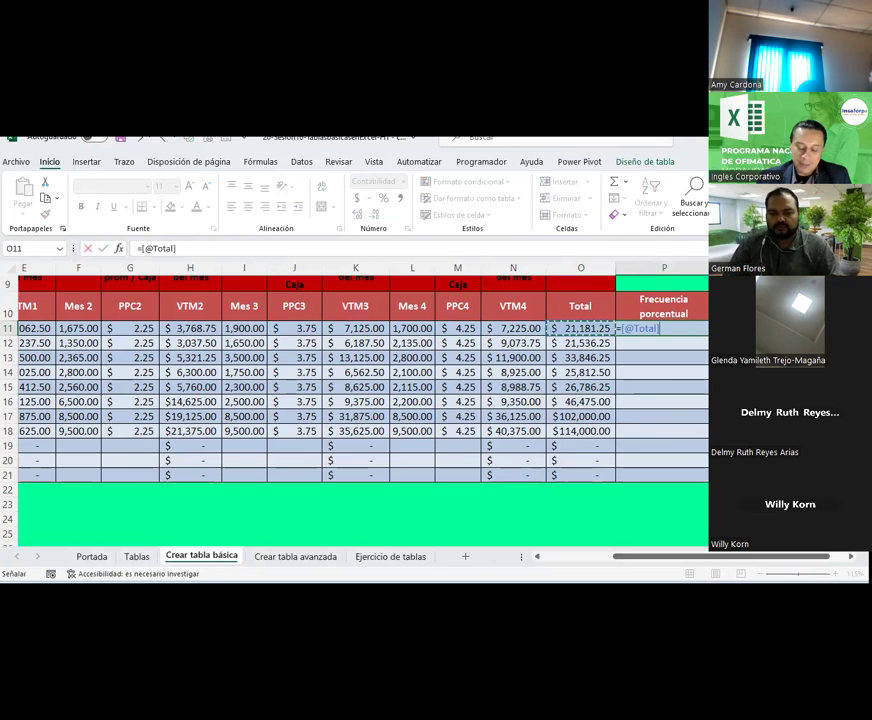
{"action": "type", "text": "/"}
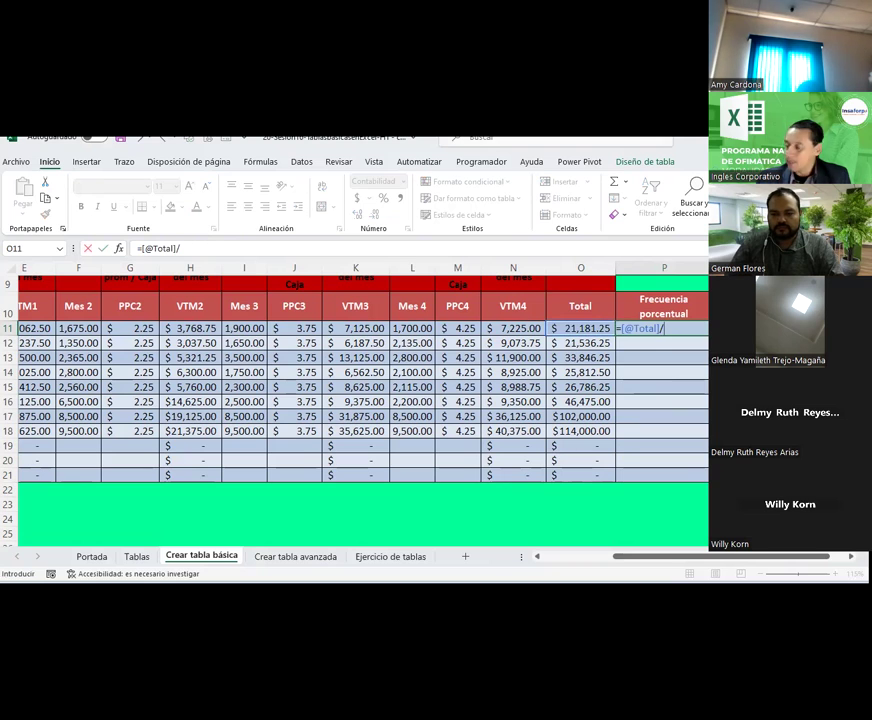
{"action": "type", "text": "Suma"}
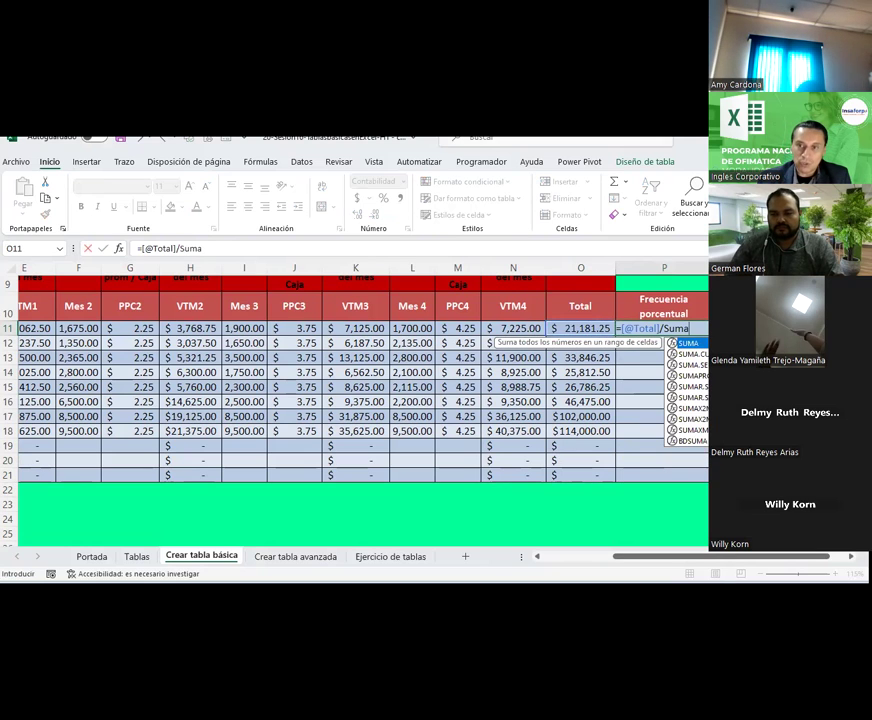
{"action": "type", "text": "("}
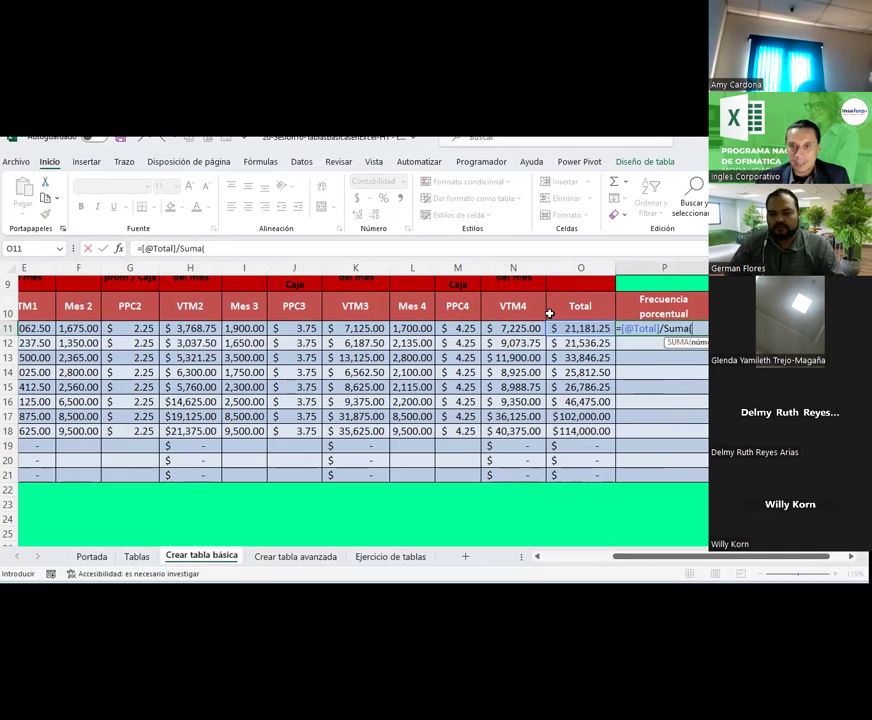
{"action": "left_click_drag", "start_coordinate": [576, 328], "coordinate": [586, 431]}
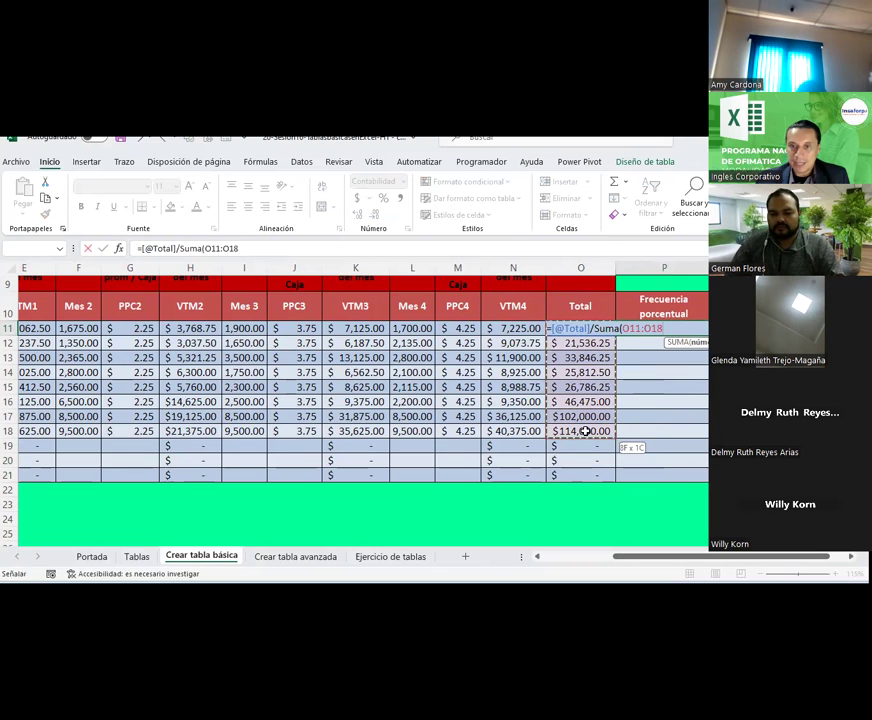
{"action": "type", "text": ")"}
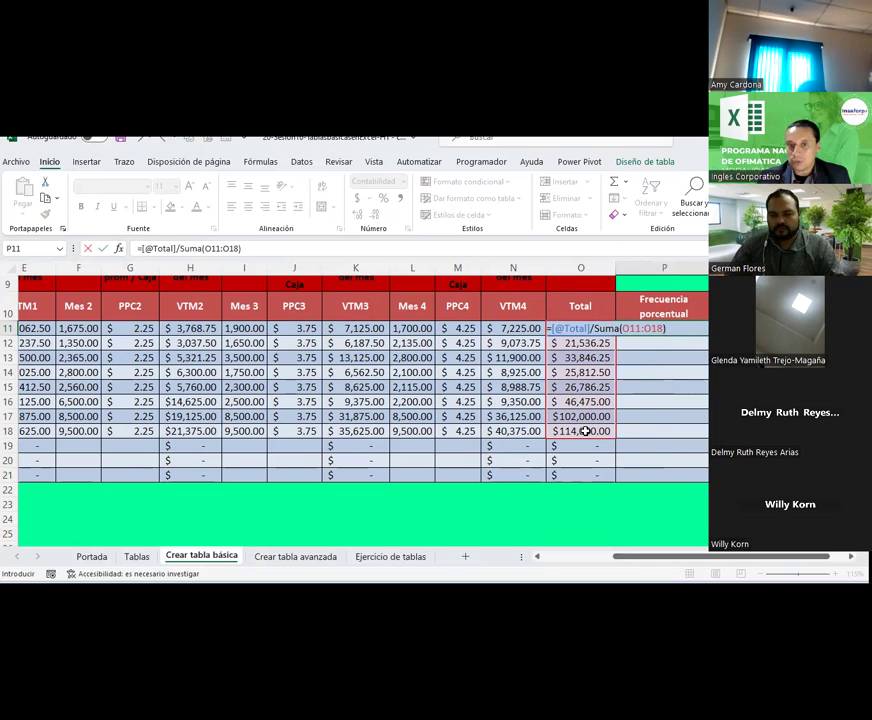
{"action": "key", "text": "Return"}
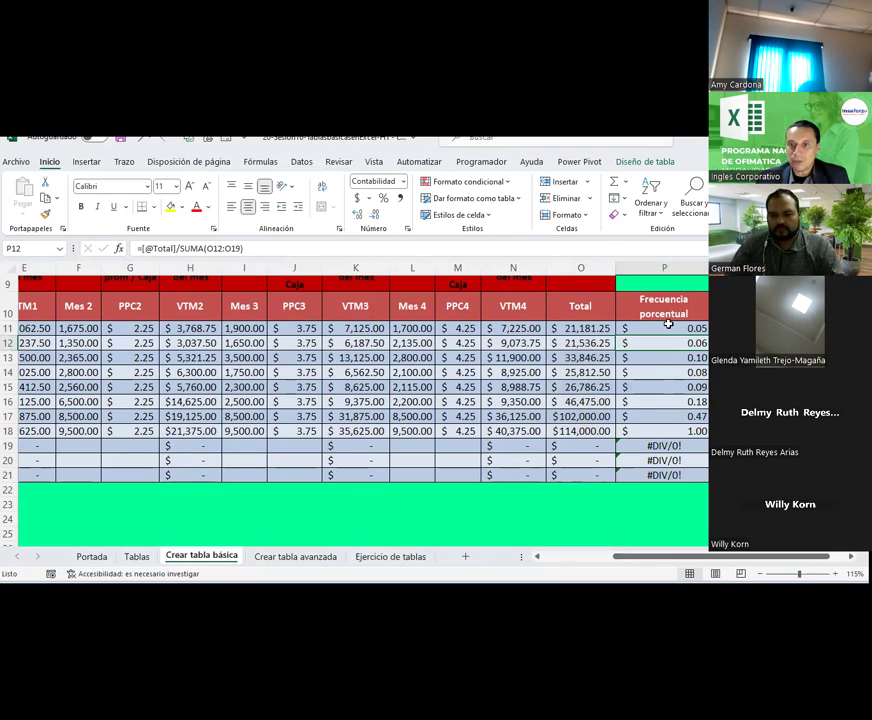
{"action": "left_click_drag", "start_coordinate": [668, 323], "coordinate": [668, 474]}
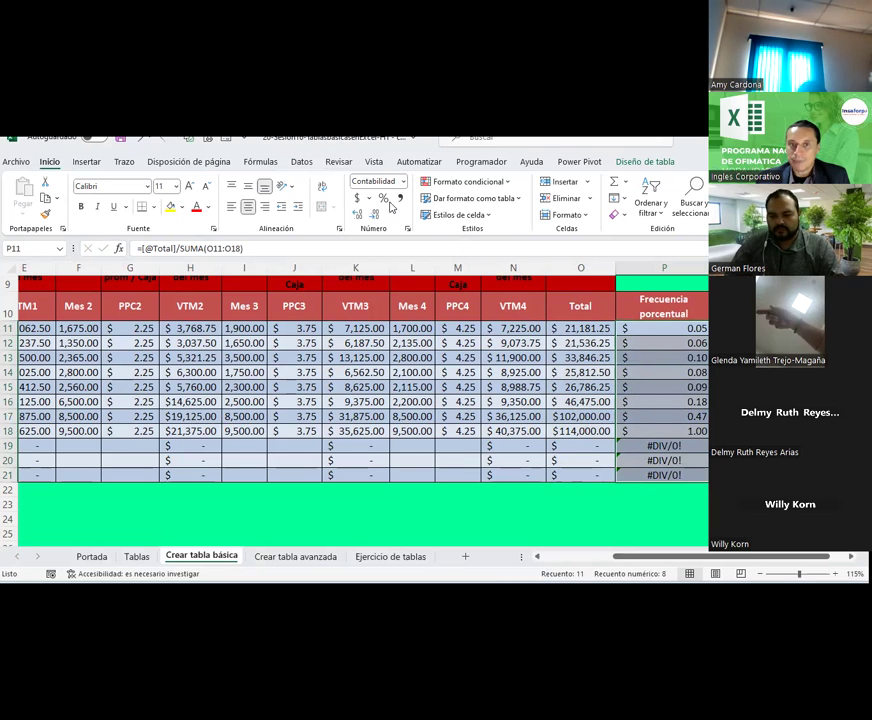
Step: Format P11:P21 as percentages with two decimals, check the formulas, and deselect
{"action": "left_click", "coordinate": [385, 199]}
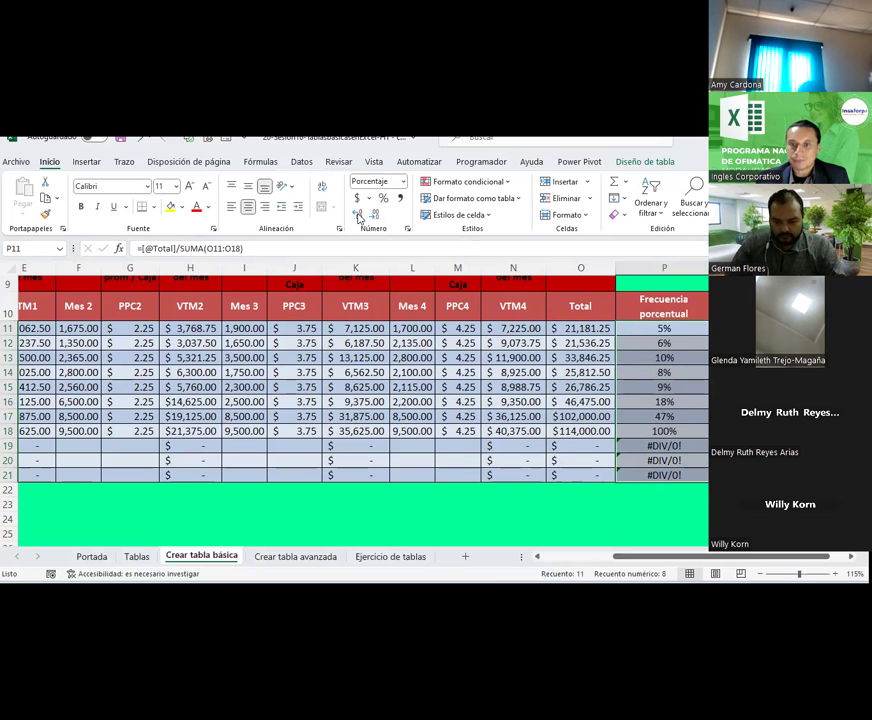
{"action": "double_click", "coordinate": [359, 216]}
{"action": "left_click", "coordinate": [576, 446]}
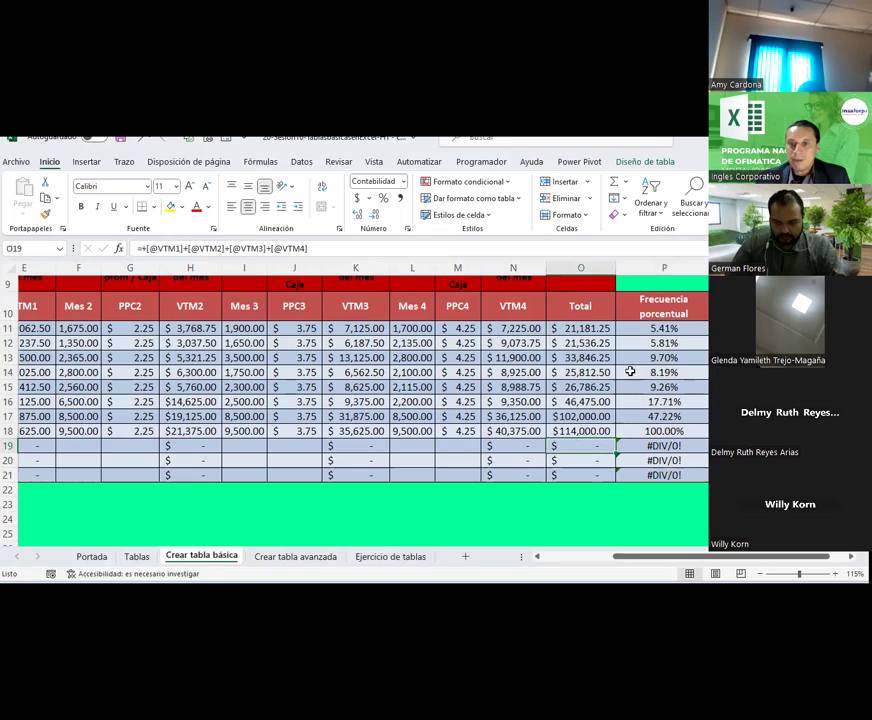
{"action": "left_click", "coordinate": [640, 323]}
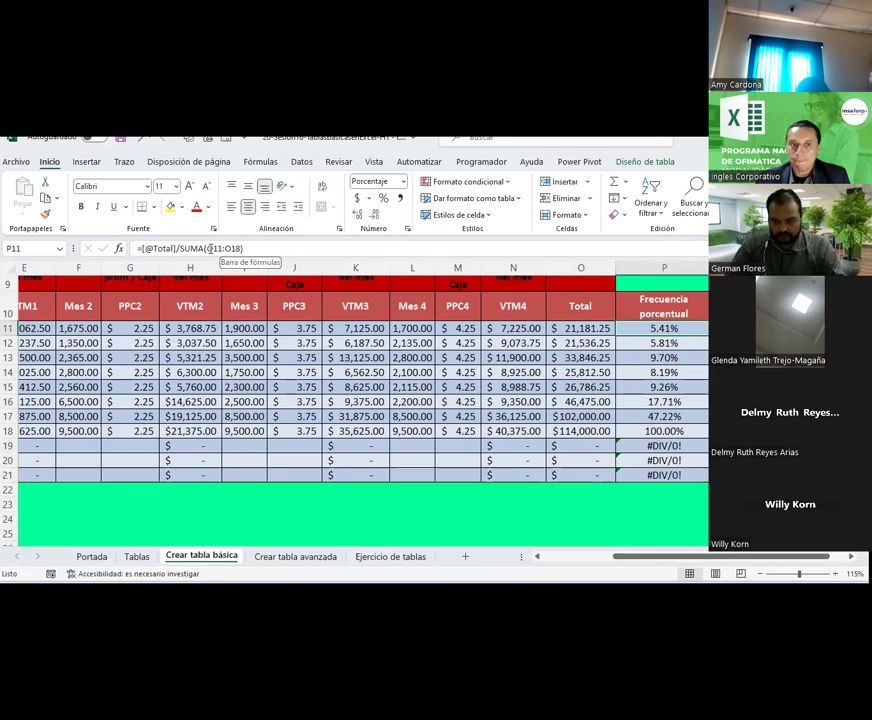
{"action": "left_click", "coordinate": [604, 501]}
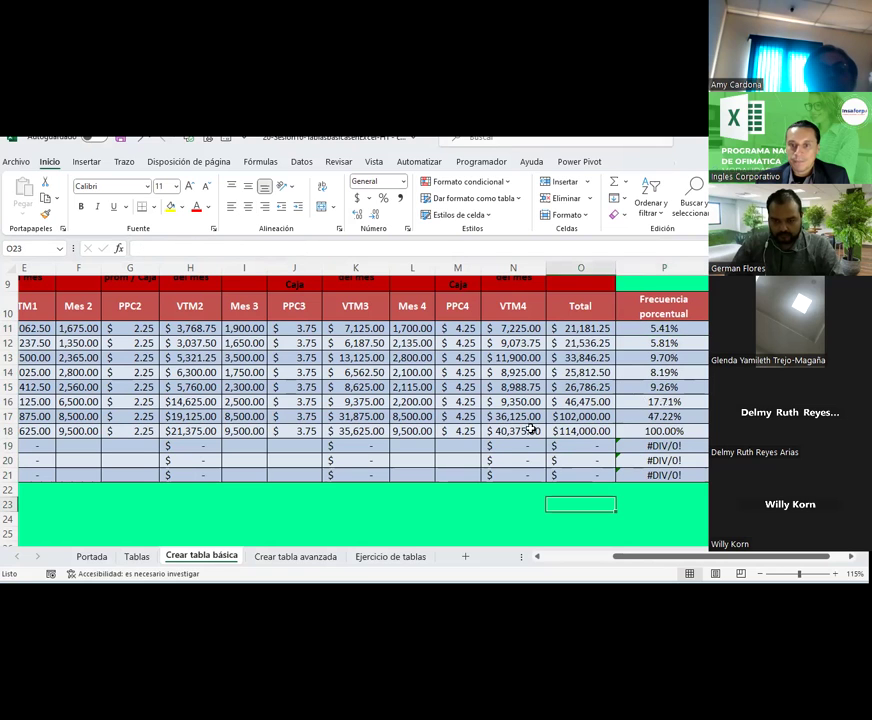
{"action": "left_click_drag", "start_coordinate": [681, 556], "coordinate": [610, 554]}
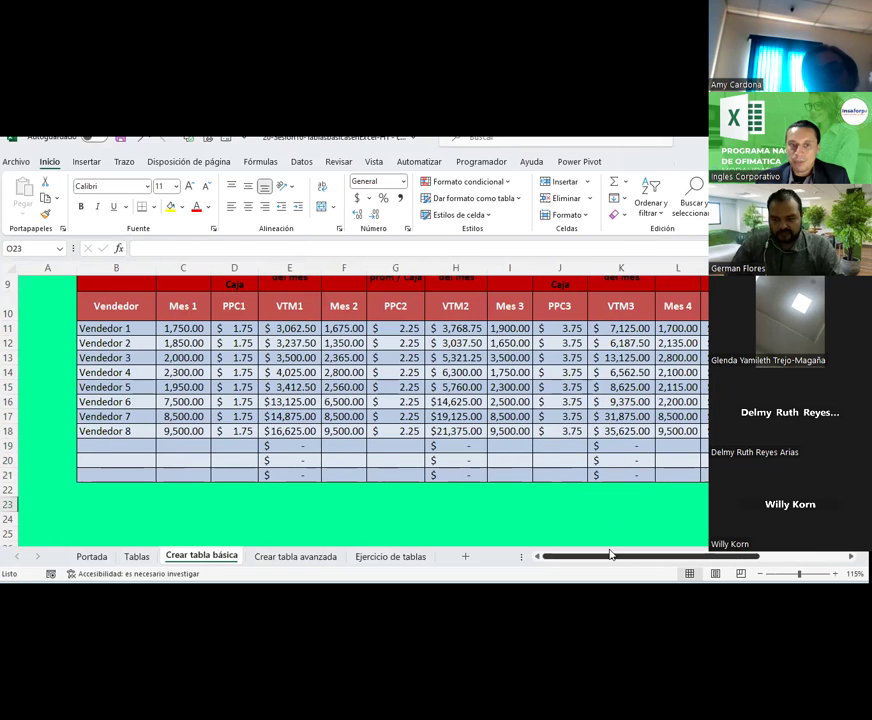
Step: Type Vendedor 9 in B19 and extend the vendor names down to Vendedor 11
{"action": "left_click", "coordinate": [127, 445]}
{"action": "type", "text": "Vend"}
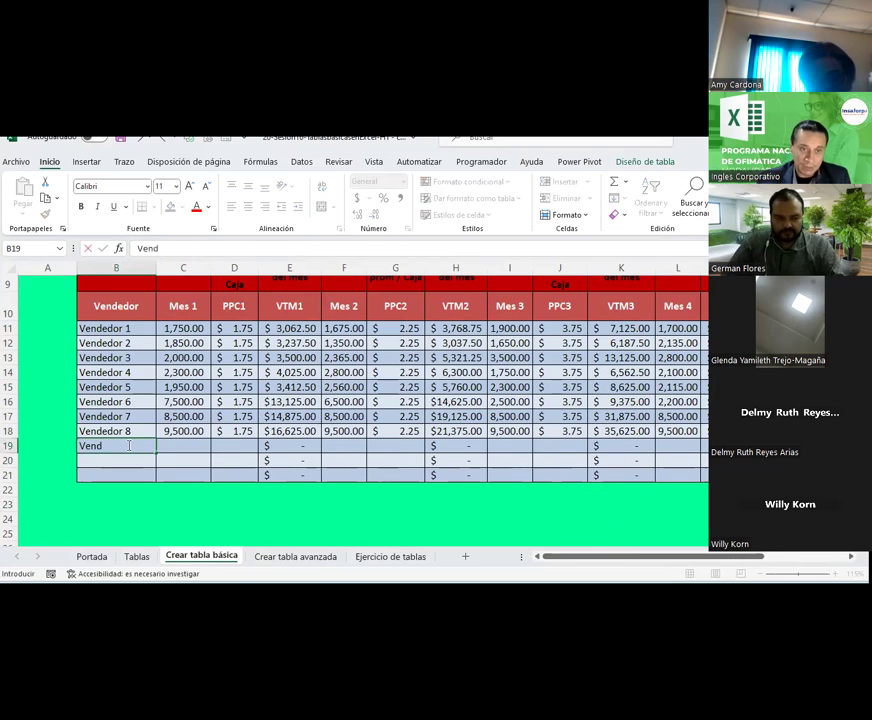
{"action": "type", "text": "edor 9"}
{"action": "key", "text": "Return"}
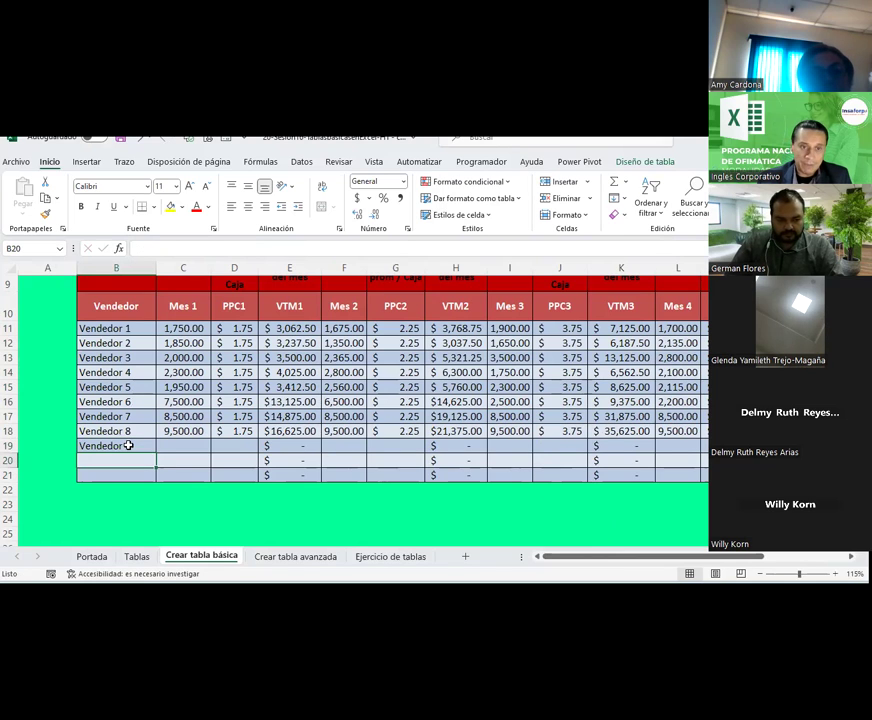
{"action": "left_click", "coordinate": [130, 430]}
{"action": "left_click_drag", "start_coordinate": [130, 430], "coordinate": [151, 477]}
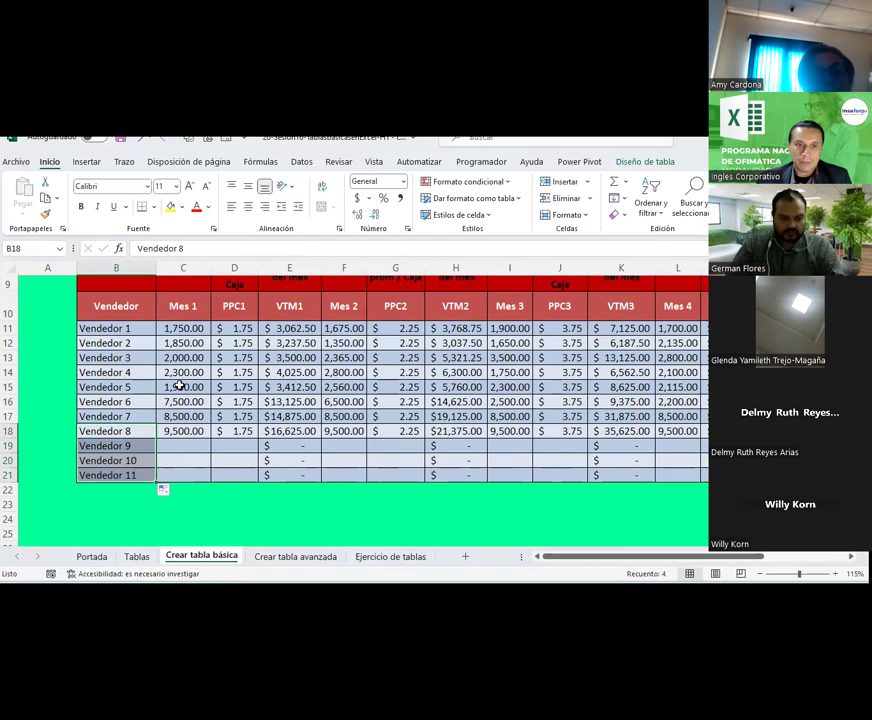
Step: Copy the quantities from C15:C17 into rows 19–21 of Mes 1, 2, 3 and 4
{"action": "left_click_drag", "start_coordinate": [179, 386], "coordinate": [179, 414]}
{"action": "key", "text": "ctrl+c"}
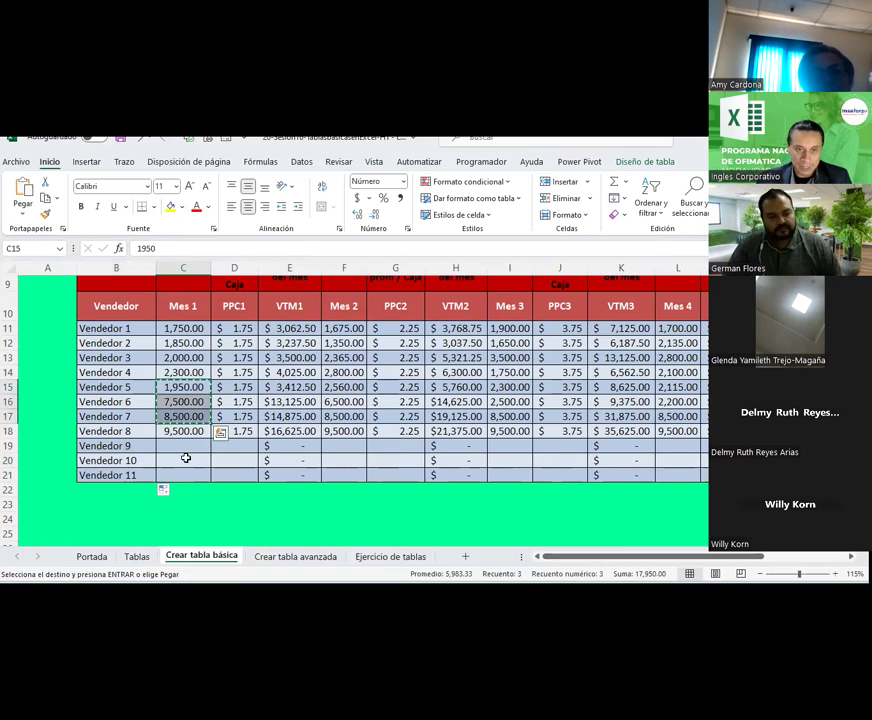
{"action": "left_click", "coordinate": [184, 445]}
{"action": "key", "text": "ctrl+v"}
{"action": "left_click", "coordinate": [340, 445]}
{"action": "key", "text": "ctrl+v"}
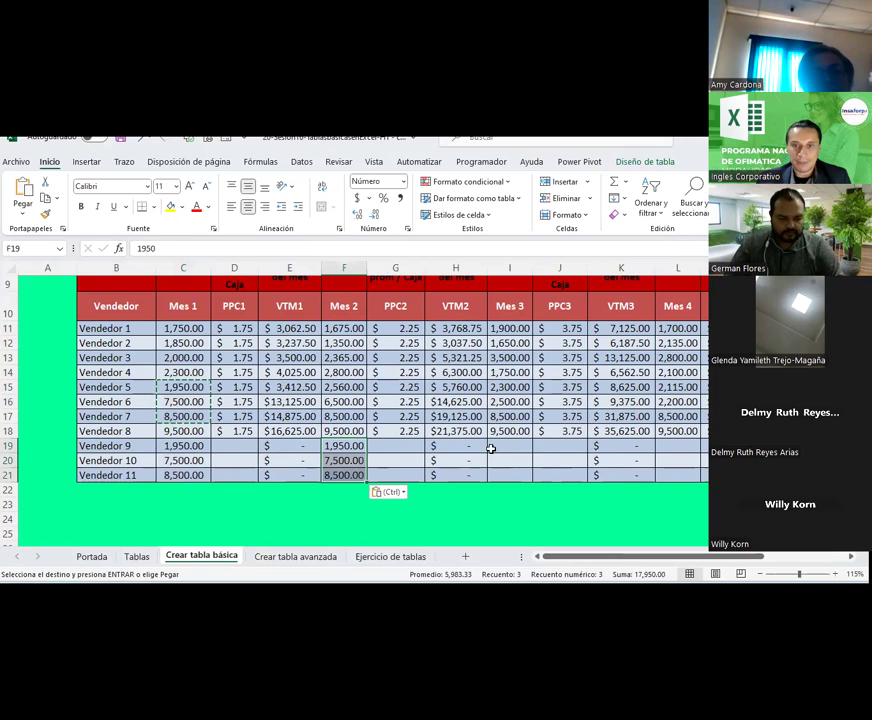
{"action": "left_click", "coordinate": [500, 450]}
{"action": "key", "text": "ctrl+v"}
{"action": "left_click", "coordinate": [680, 446]}
{"action": "key", "text": "ctrl+v"}
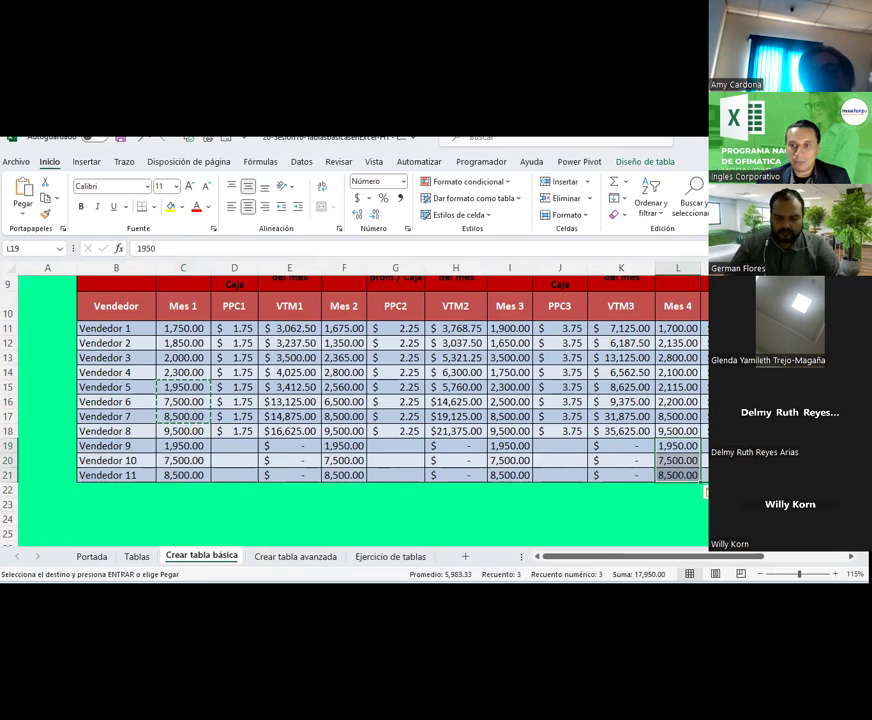
Step: Fill the prices $4.25, $3.75, $2.25 and $1.75 down to row 21
{"action": "scroll", "coordinate": [593, 460], "scroll_direction": "right", "scroll_amount": 3}
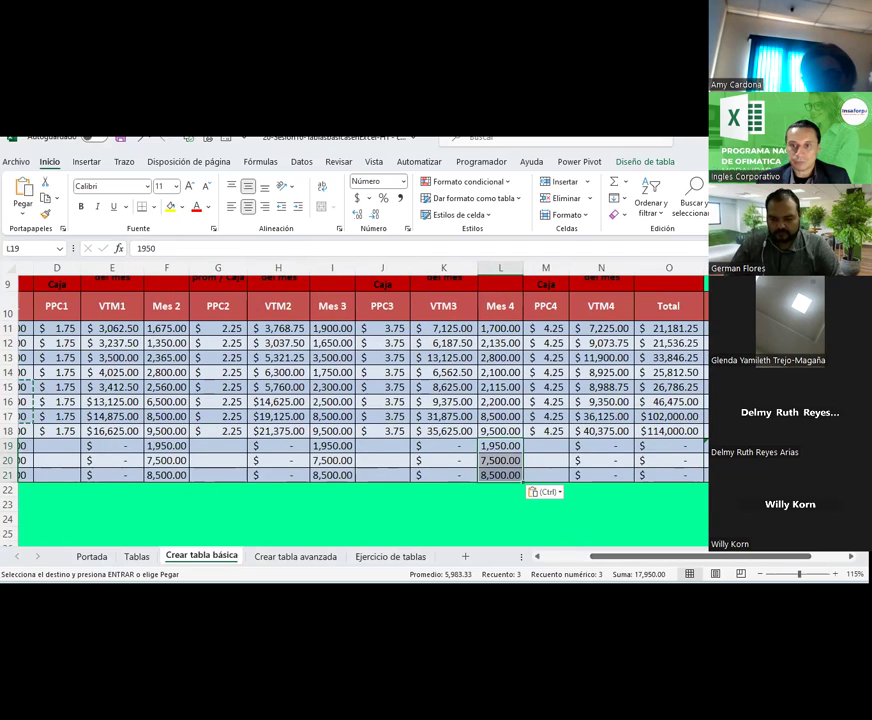
{"action": "left_click", "coordinate": [550, 431]}
{"action": "left_click_drag", "start_coordinate": [568, 438], "coordinate": [564, 483]}
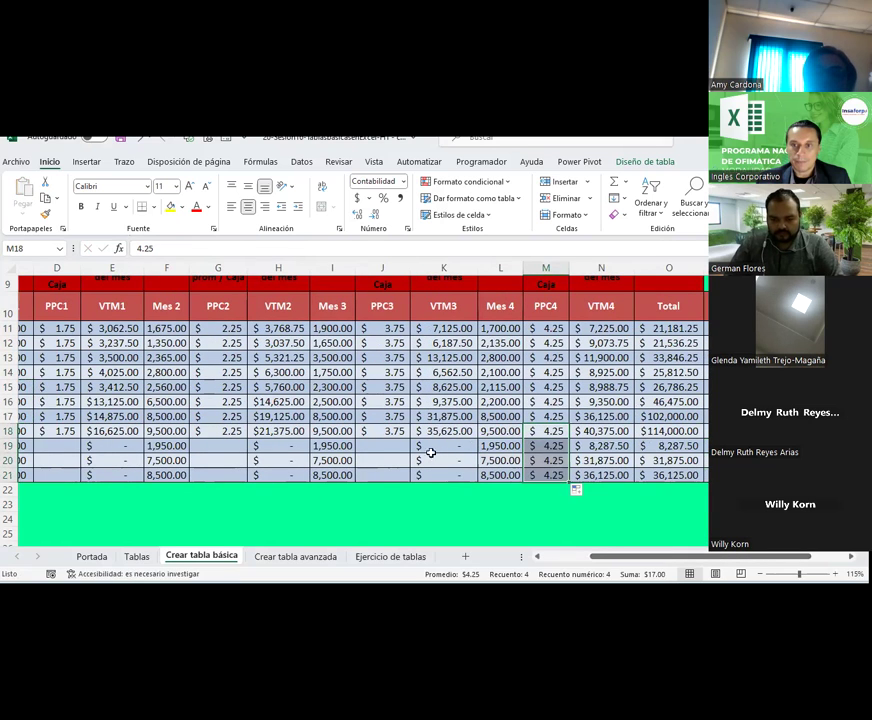
{"action": "left_click", "coordinate": [395, 431]}
{"action": "left_click_drag", "start_coordinate": [409, 438], "coordinate": [409, 476]}
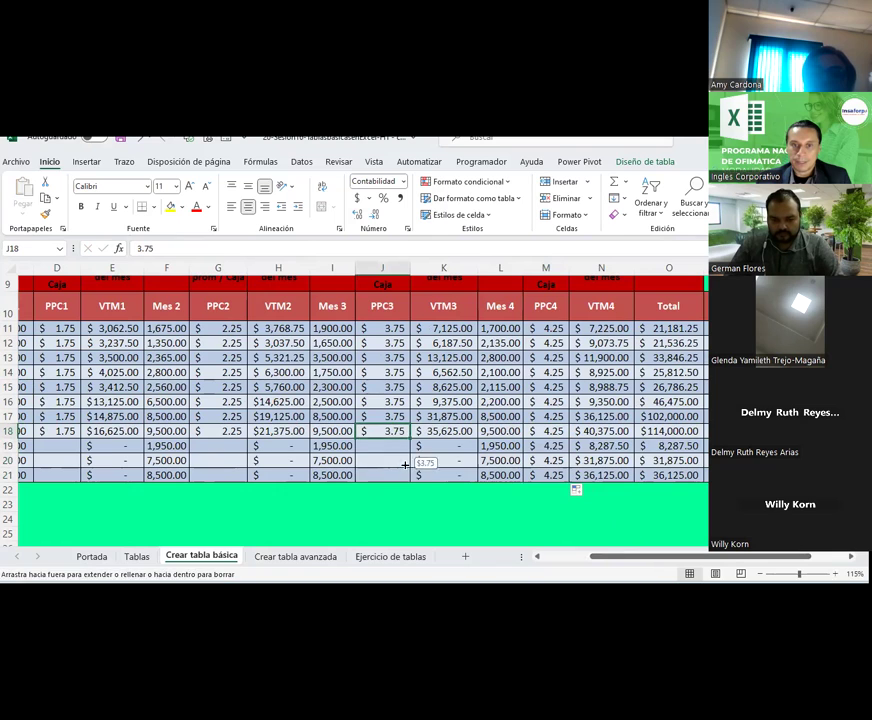
{"action": "left_click", "coordinate": [230, 431]}
{"action": "mouse_move", "coordinate": [246, 438]}
{"action": "left_mouse_down"}
{"action": "mouse_move", "coordinate": [241, 476]}
{"action": "mouse_move", "coordinate": [249, 476]}
{"action": "left_mouse_up"}
{"action": "left_click", "coordinate": [60, 431]}
{"action": "left_click_drag", "start_coordinate": [79, 438], "coordinate": [72, 475]}
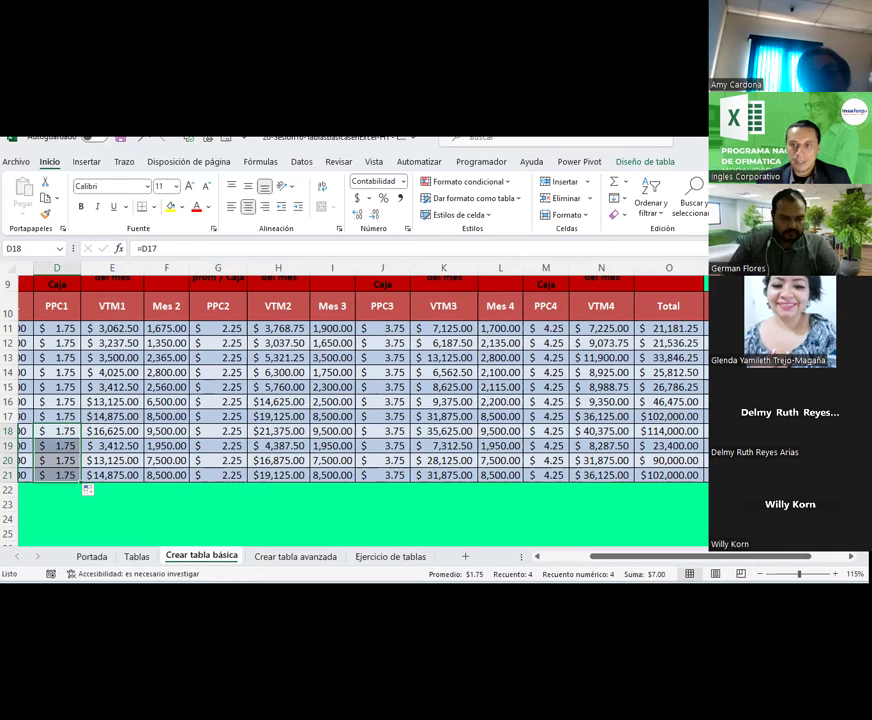
{"action": "left_click", "coordinate": [735, 460]}
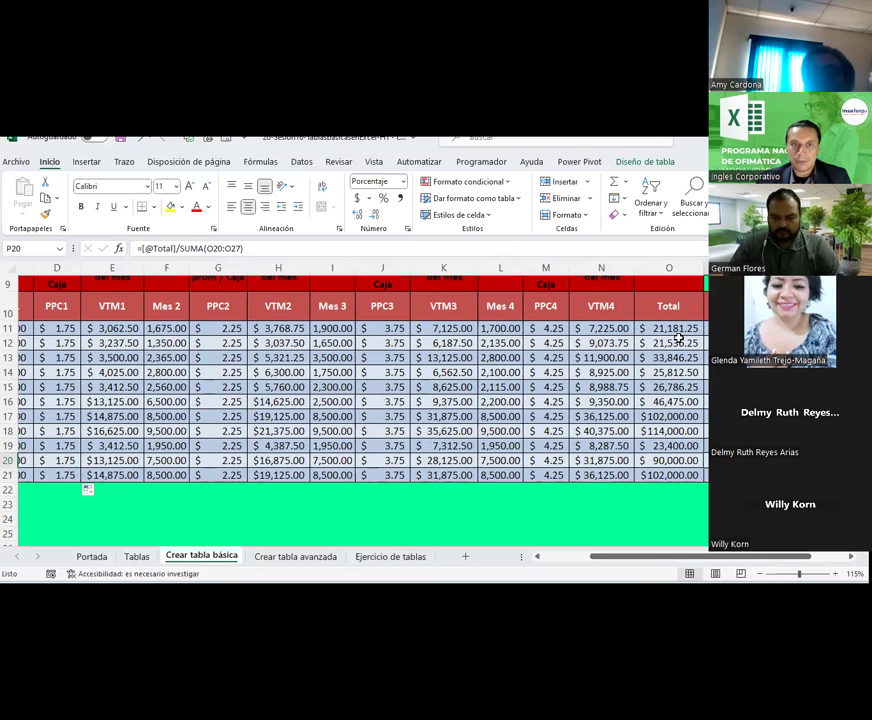
{"action": "scroll", "coordinate": [678, 338], "scroll_direction": "up", "scroll_amount": 1}
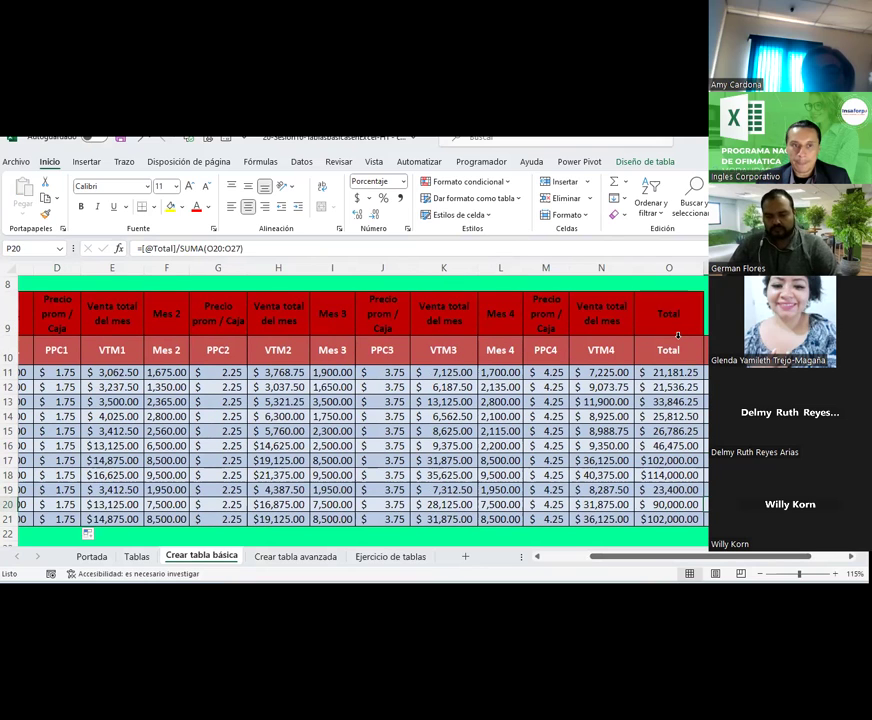
{"action": "key", "text": "F2"}
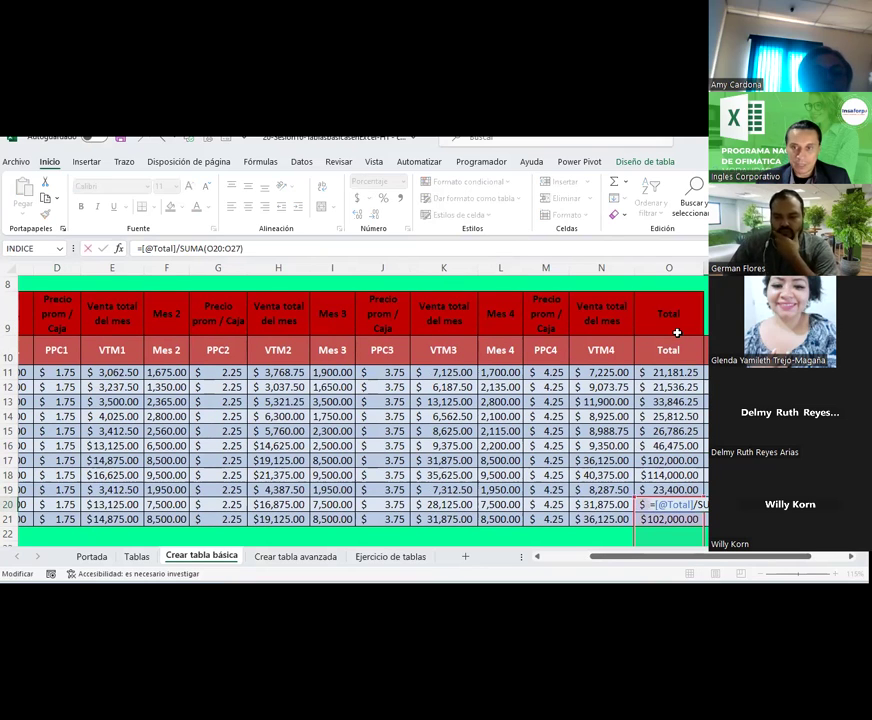
{"action": "left_click", "coordinate": [740, 372]}
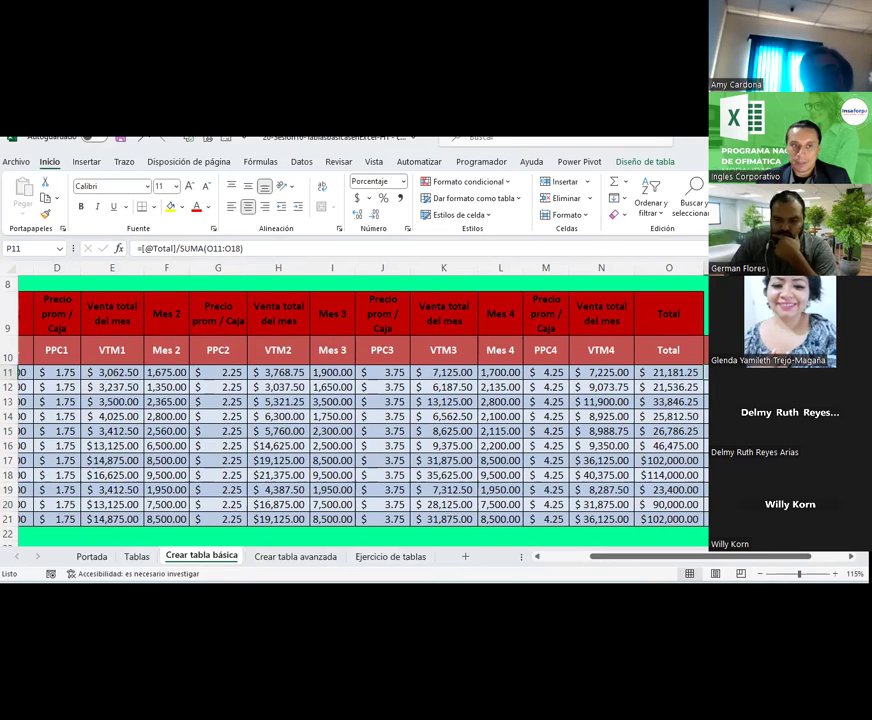
{"action": "key", "text": "Down"}
{"action": "key", "text": "Down"}
{"action": "key", "text": "Down"}
{"action": "key", "text": "Up"}
{"action": "key", "text": "Up"}
{"action": "key", "text": "Up"}
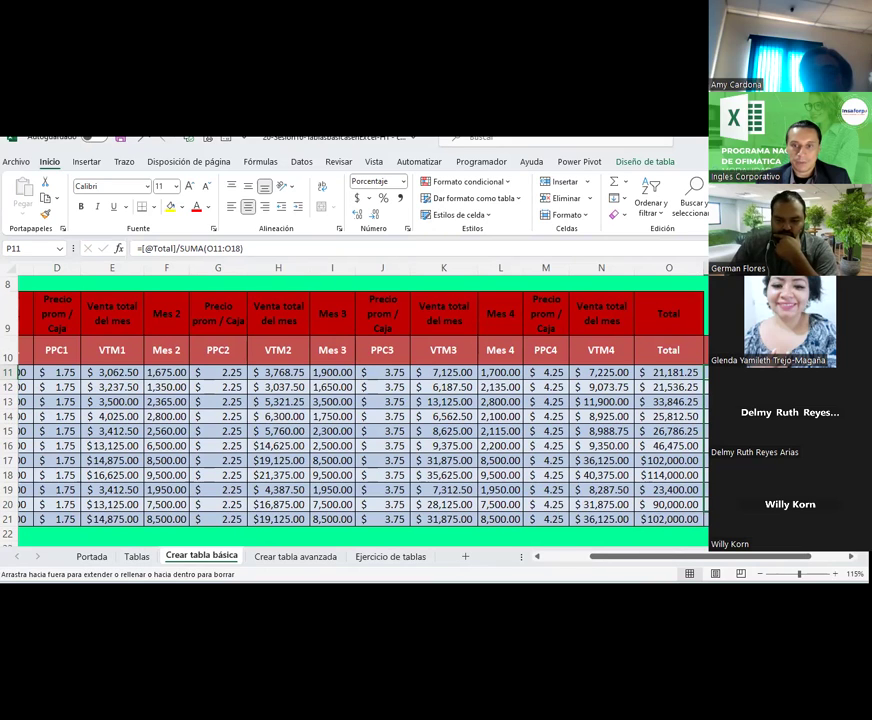
{"action": "key", "text": "ctrl+shift+Down"}
{"action": "key", "text": "Return"}
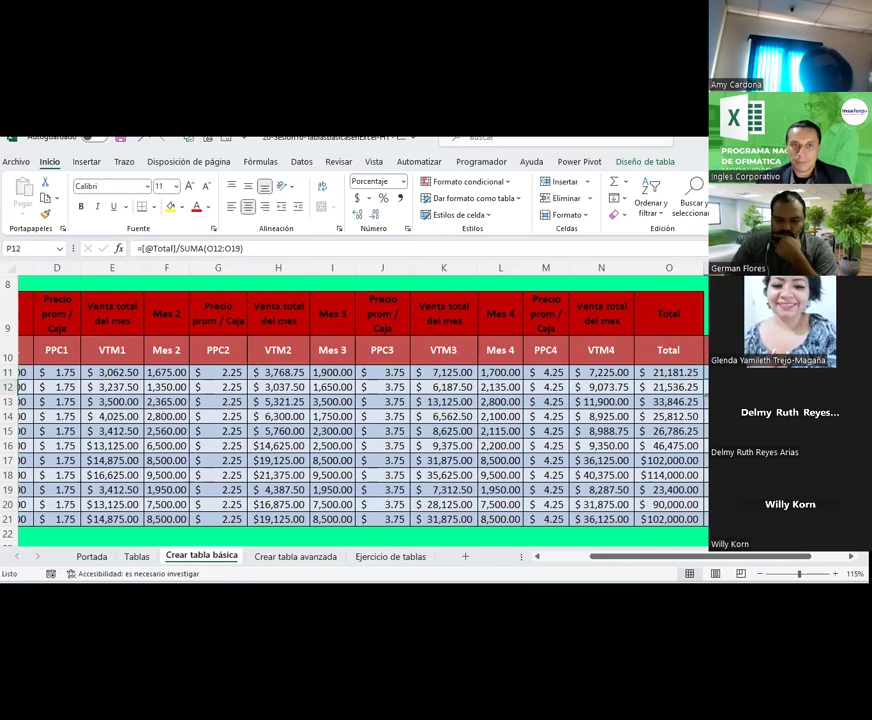
{"action": "key", "text": "Up"}
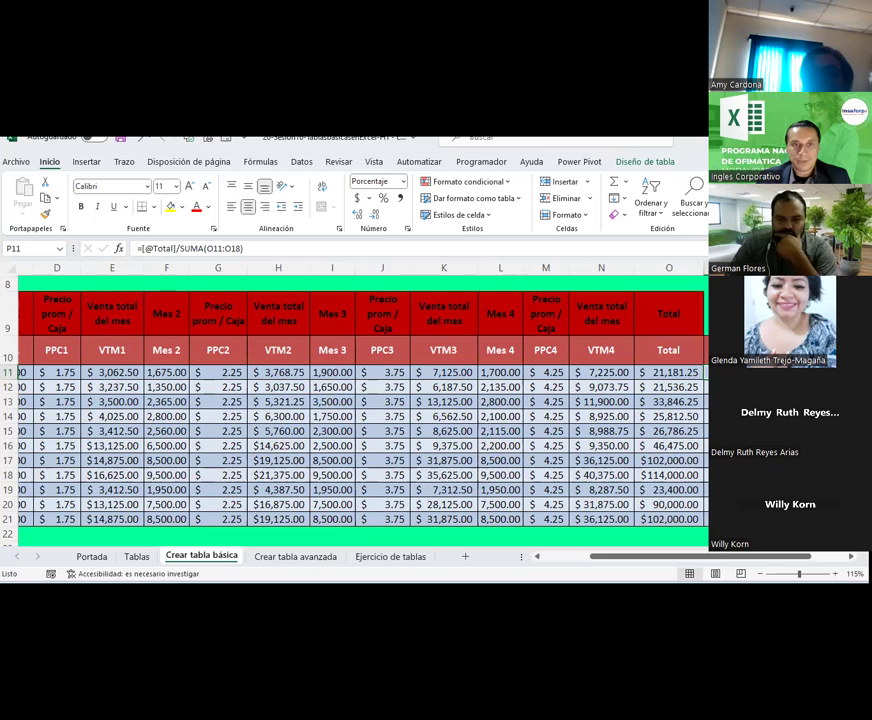
Step: Change P11's formula to divide by the absolute range SUMA($O$11:$O$21)
{"action": "left_click", "coordinate": [214, 248]}
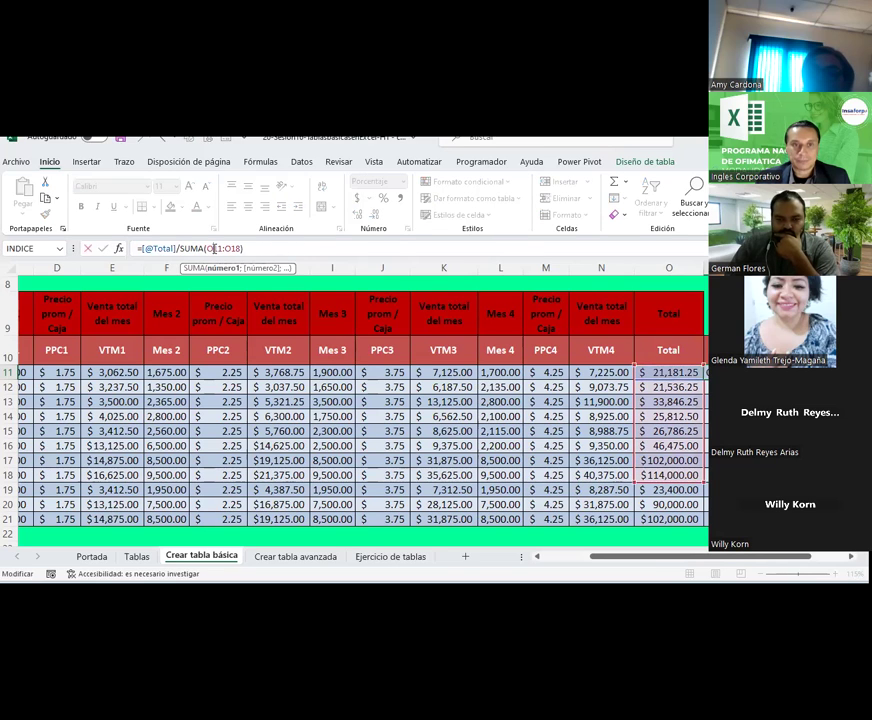
{"action": "key", "text": "F4"}
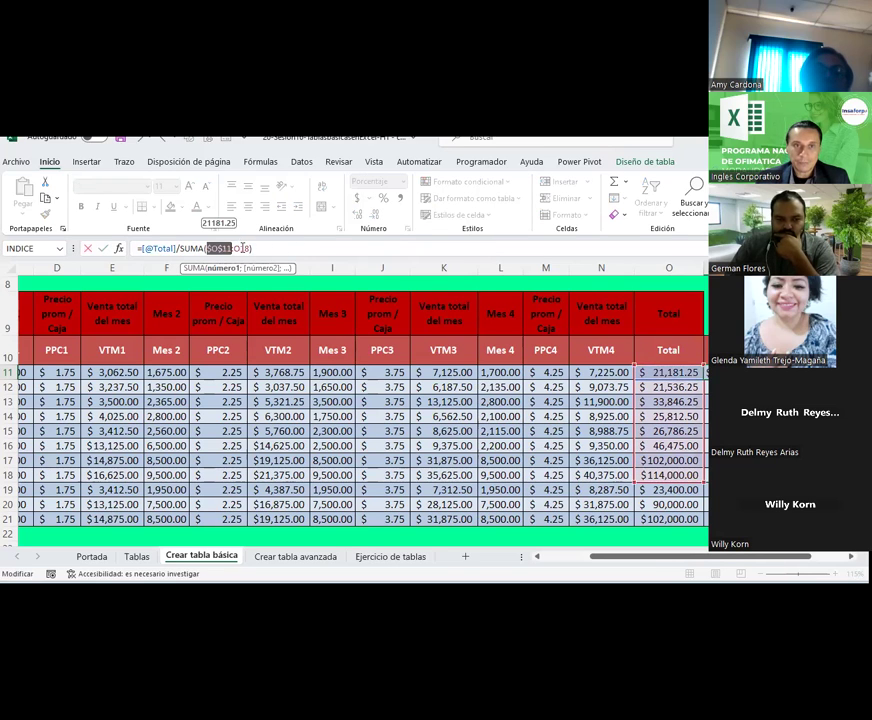
{"action": "left_click", "coordinate": [242, 248]}
{"action": "key", "text": "F4"}
{"action": "type", "text": "21"}
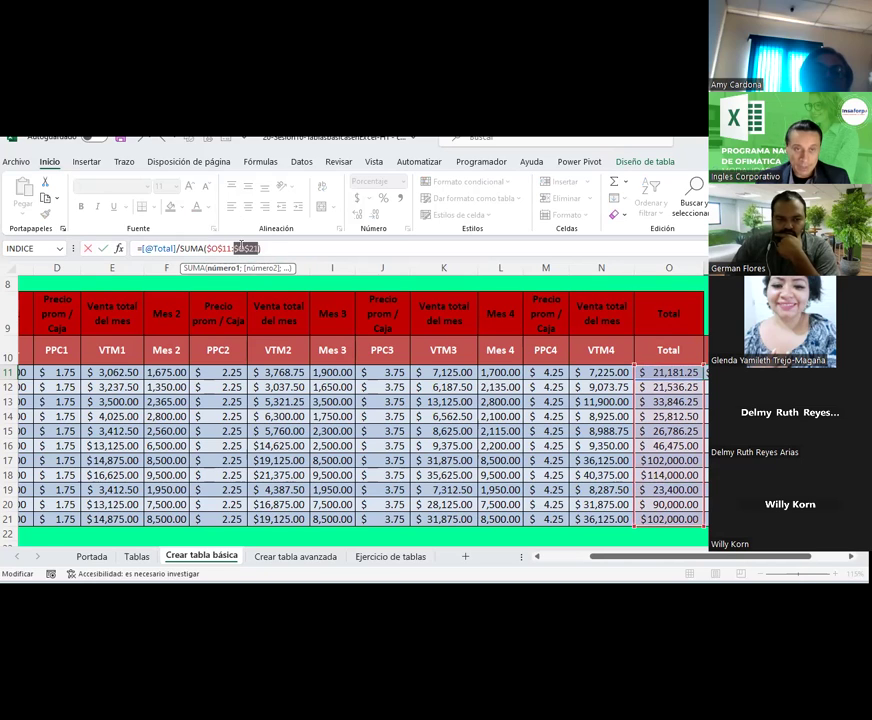
{"action": "key", "text": "Return"}
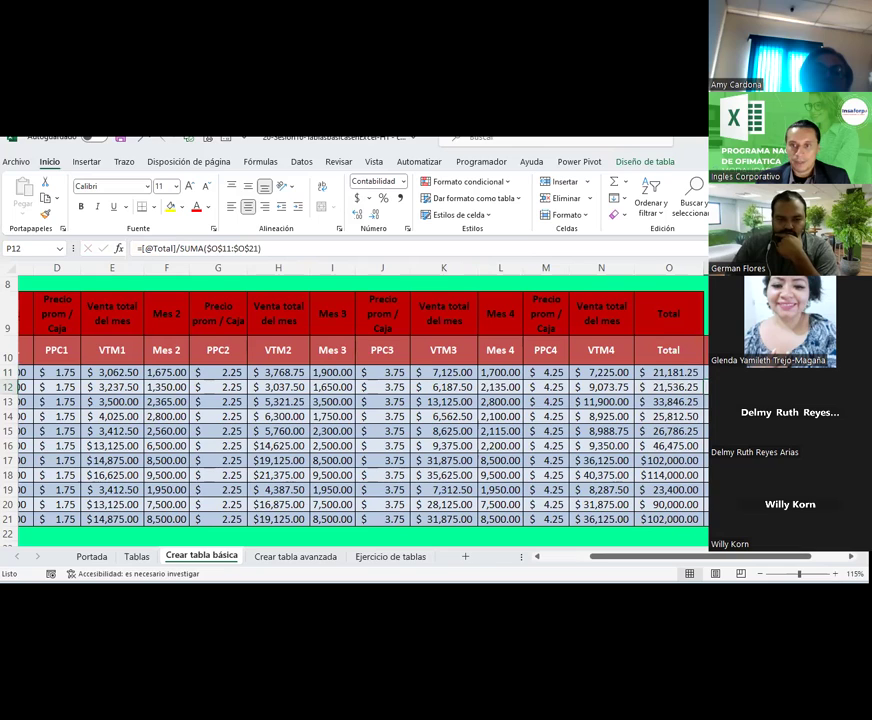
Step: Format P11:P21 as percentages with two decimals
{"action": "left_click_drag", "start_coordinate": [740, 372], "coordinate": [740, 519]}
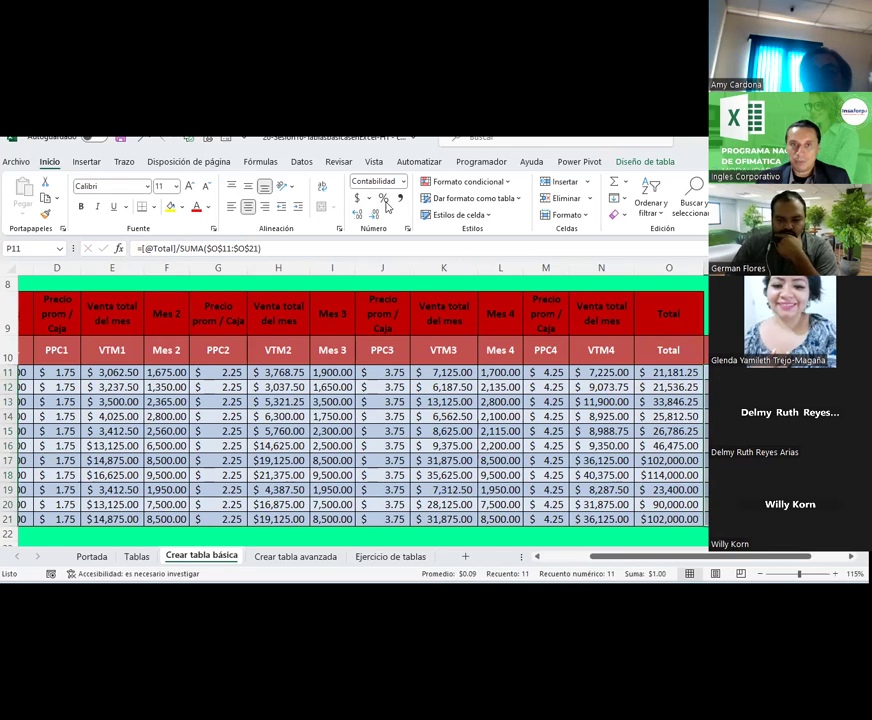
{"action": "key", "text": "ctrl+shift+5"}
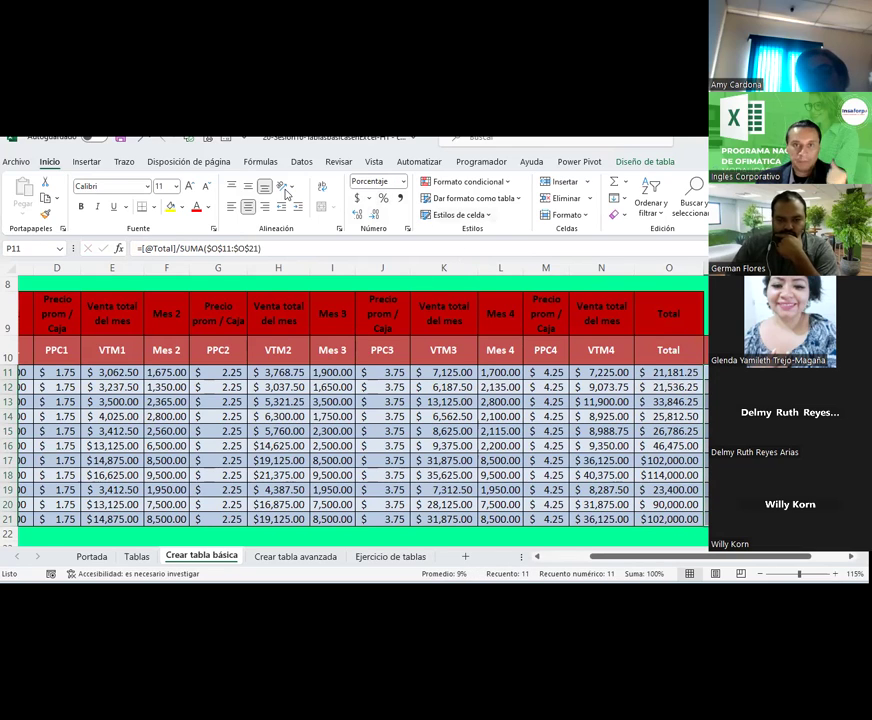
{"action": "left_click", "coordinate": [362, 216]}
{"action": "left_click", "coordinate": [362, 216]}
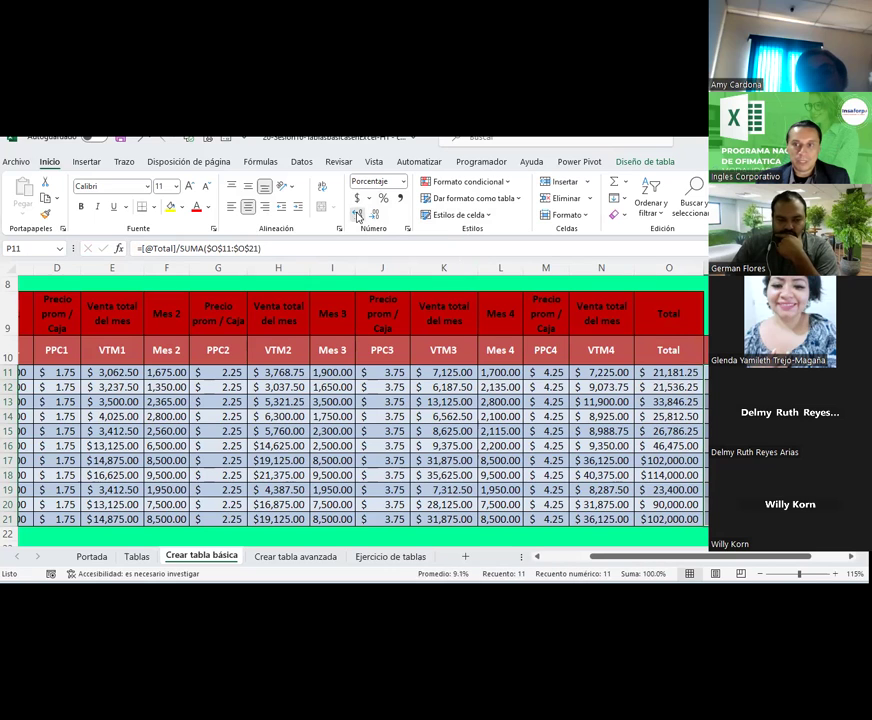
{"action": "left_click_drag", "start_coordinate": [765, 556], "coordinate": [785, 556]}
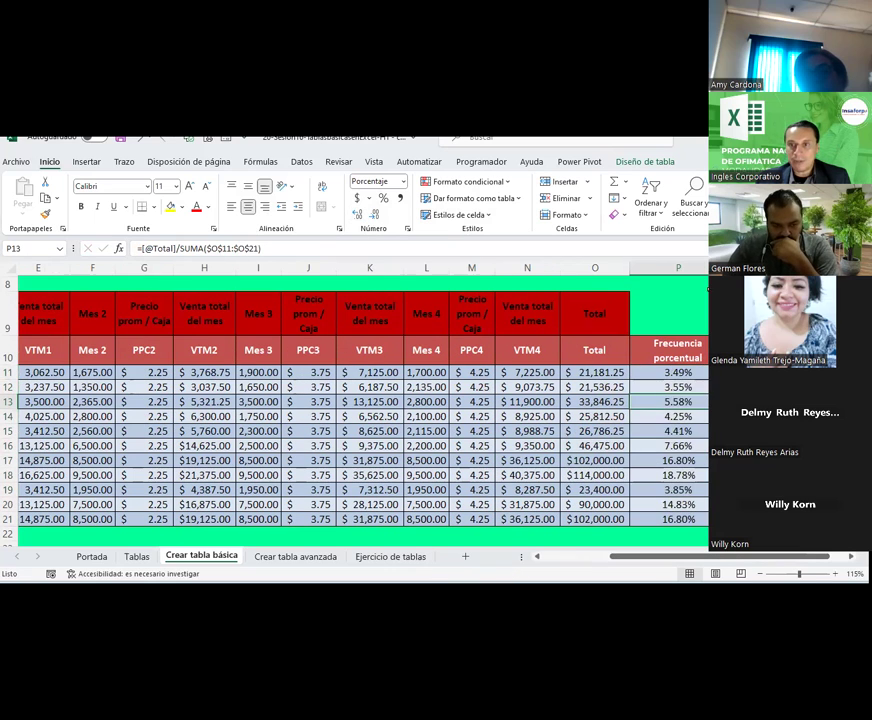
Step: Rename the new Columna2 header to Frecuencia acumulada
{"action": "left_click", "coordinate": [696, 350]}
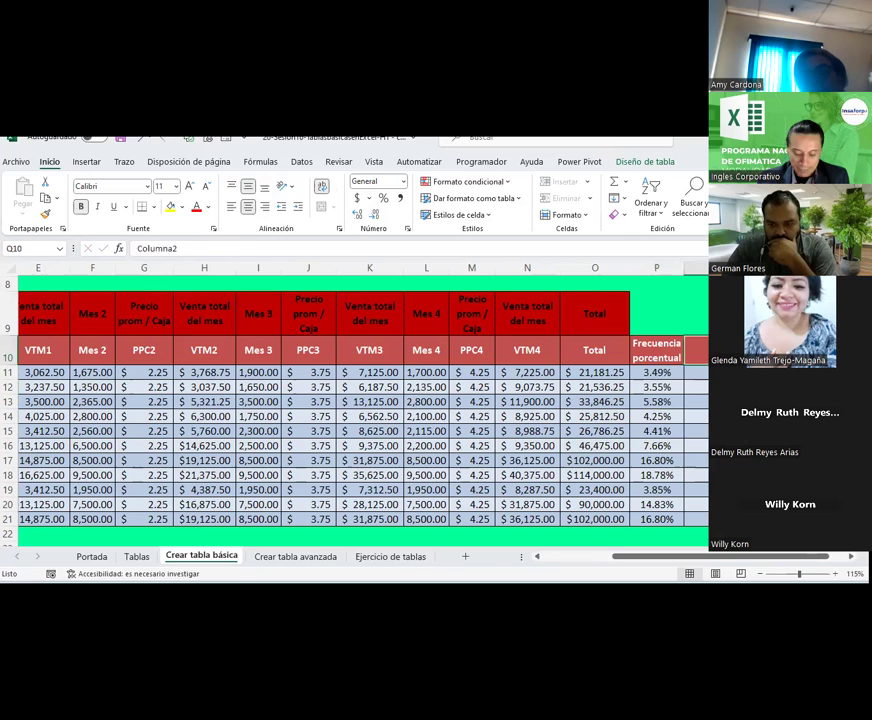
{"action": "type", "text": "Frecuencia ac"}
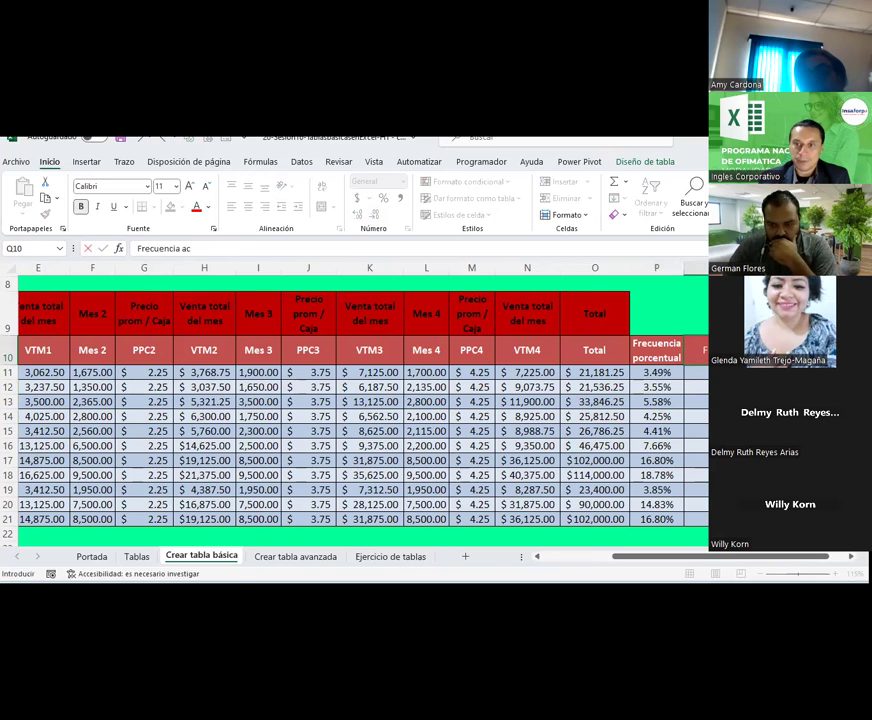
{"action": "type", "text": "lada"}
{"action": "key", "text": "Return"}
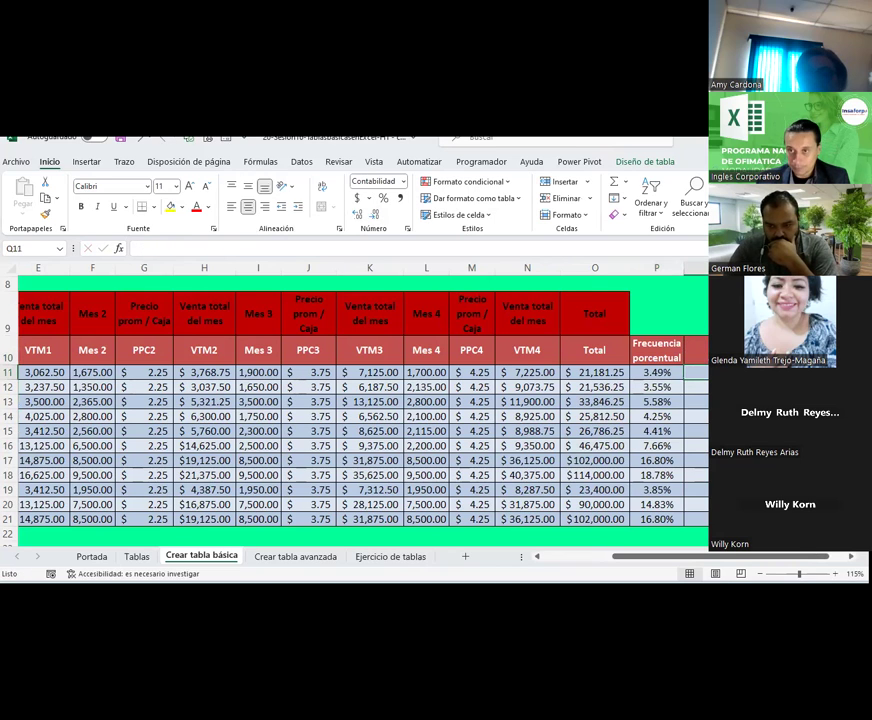
Step: Try building cumulative formulas in Q11 and Q12, then delete the broken one
{"action": "type", "text": "+"}
{"action": "left_click", "coordinate": [656, 372]}
{"action": "type", "text": "+"}
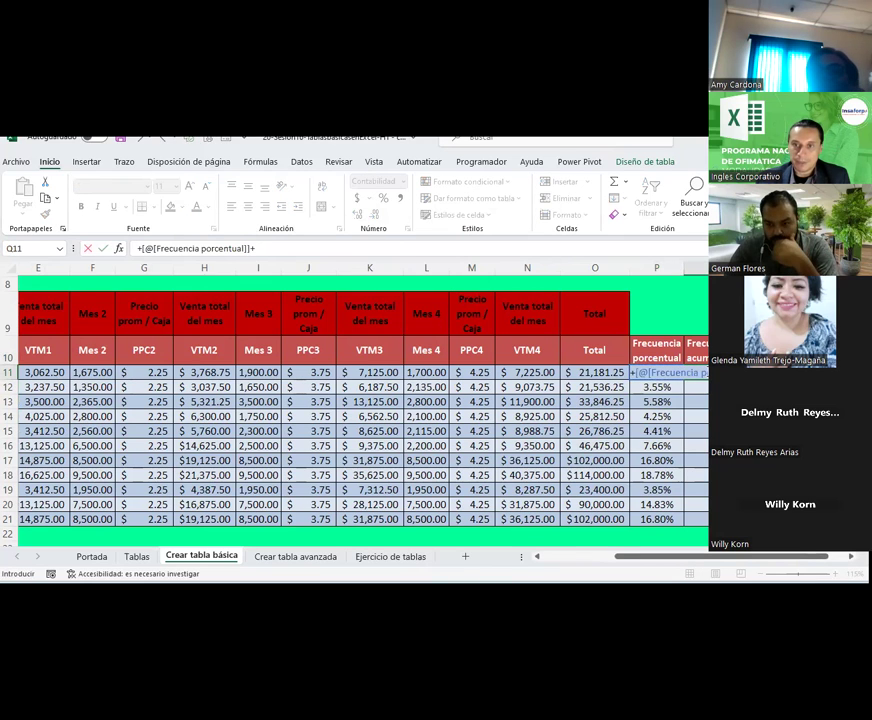
{"action": "key", "text": "BackSpace"}
{"action": "key", "text": "Return"}
{"action": "type", "text": "+"}
{"action": "left_click", "coordinate": [705, 371]}
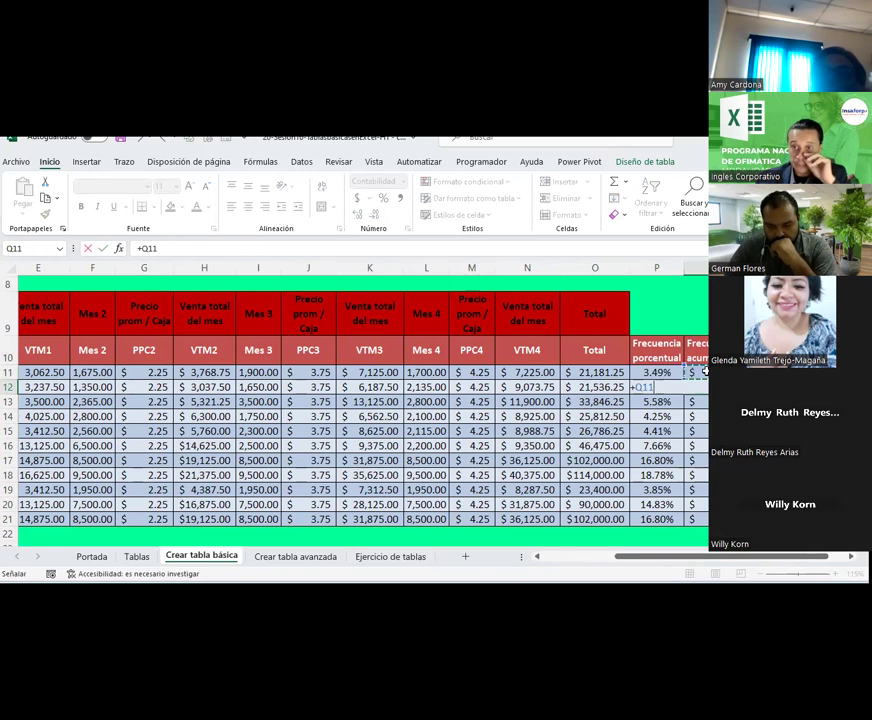
{"action": "type", "text": "+"}
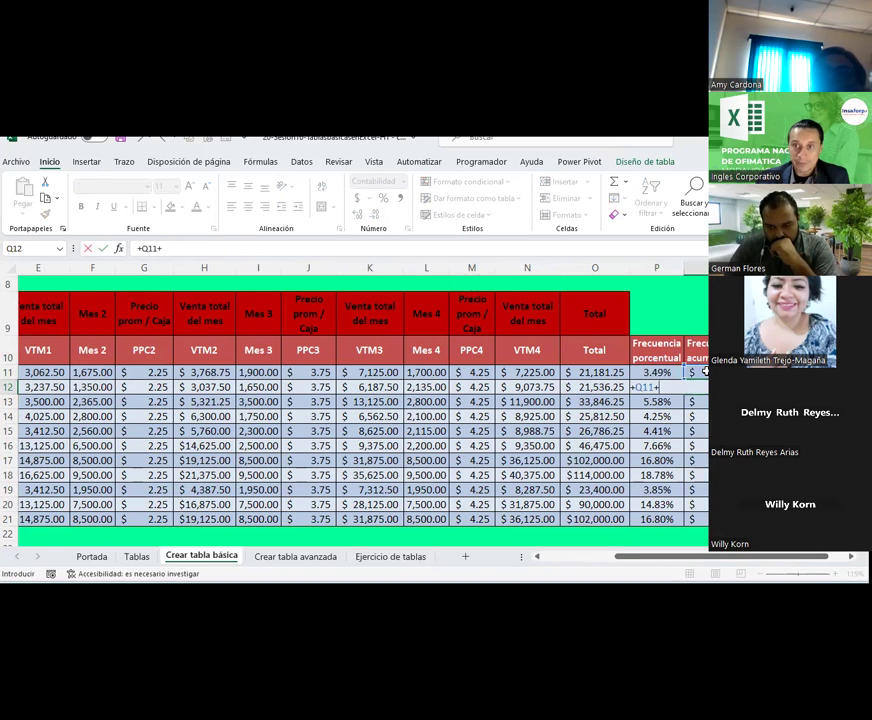
{"action": "left_click", "coordinate": [705, 371]}
{"action": "key", "text": "Return"}
{"action": "left_click", "coordinate": [705, 371]}
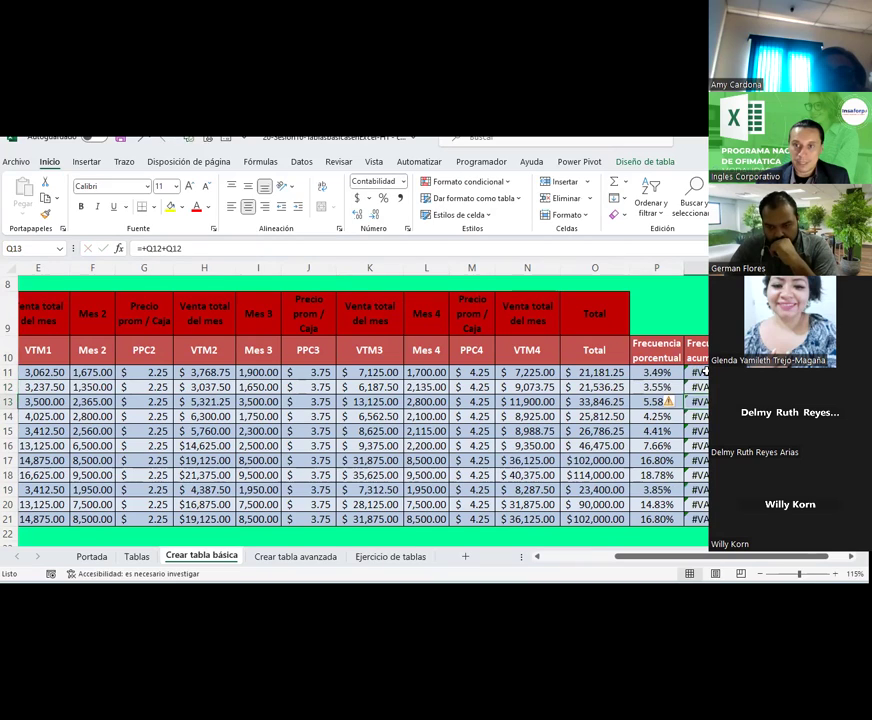
{"action": "key", "text": "Delete"}
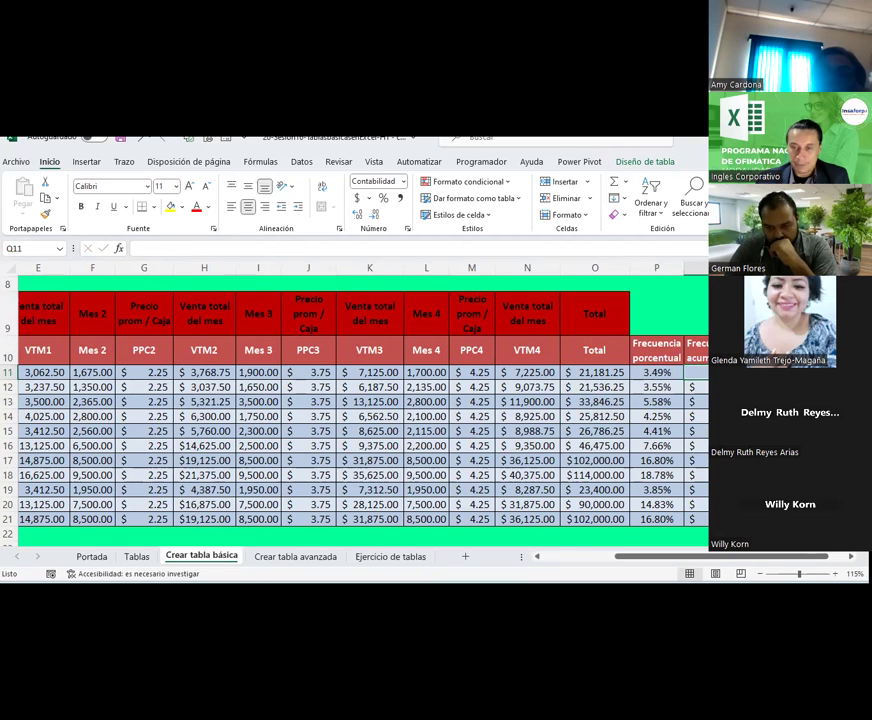
Step: Format Q11:Q21 as percentages, set Q11 to =[@[Frecuencia porcentual]], and clear the auto-filled cells
{"action": "left_click_drag", "start_coordinate": [692, 371], "coordinate": [692, 516]}
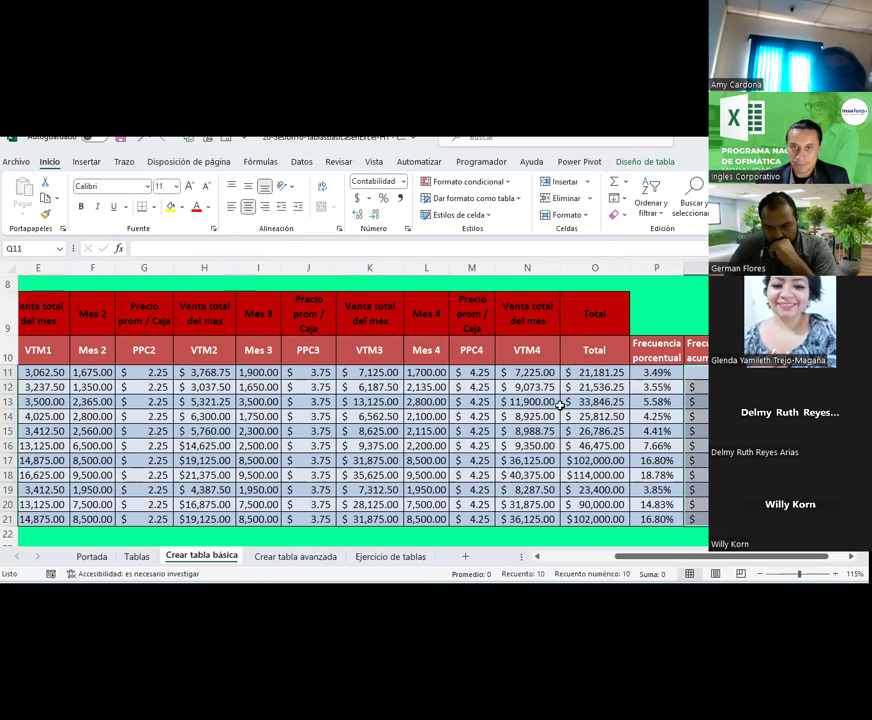
{"action": "left_click", "coordinate": [383, 198]}
{"action": "left_click", "coordinate": [358, 215]}
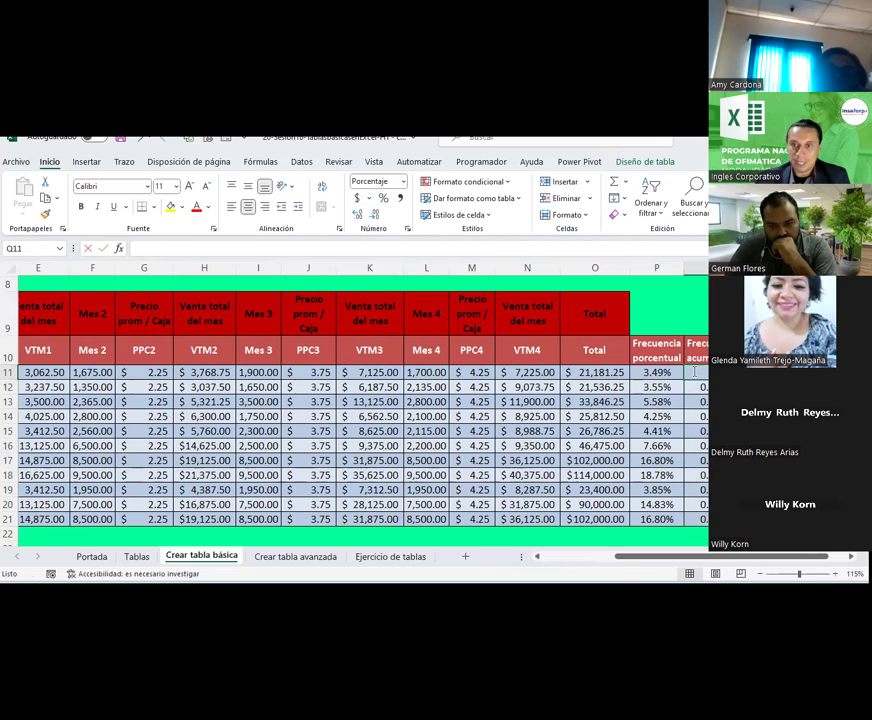
{"action": "type", "text": "=+"}
{"action": "key", "text": "Left"}
{"action": "key", "text": "Return"}
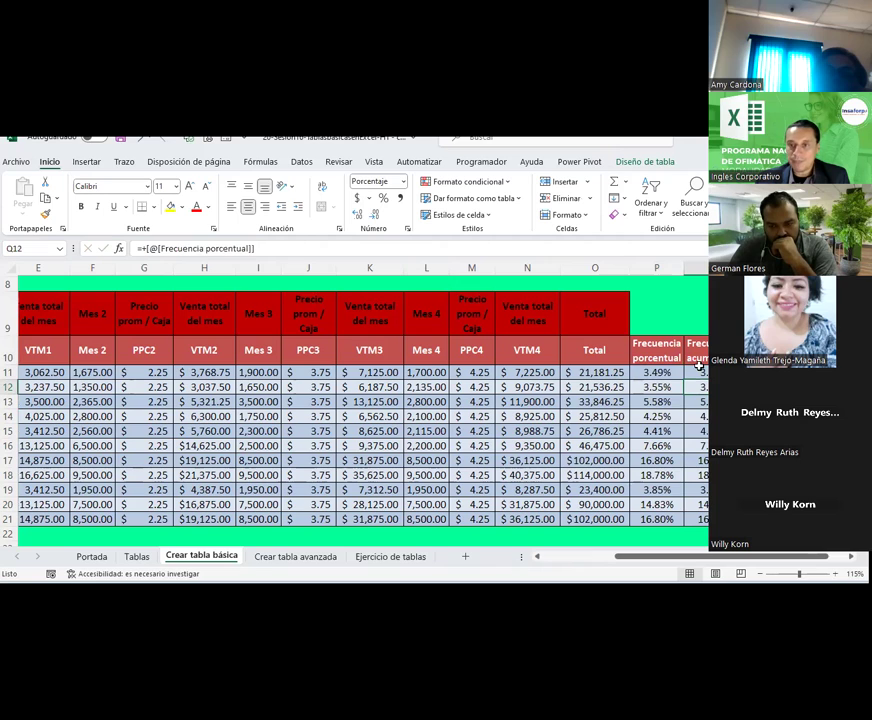
{"action": "left_click", "coordinate": [684, 371]}
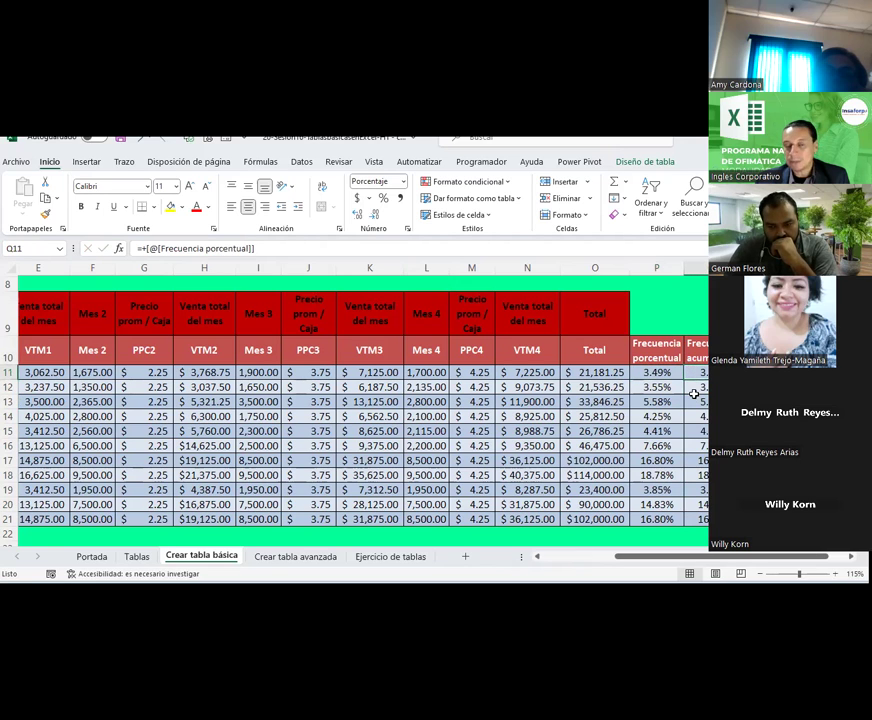
{"action": "left_click", "coordinate": [700, 388]}
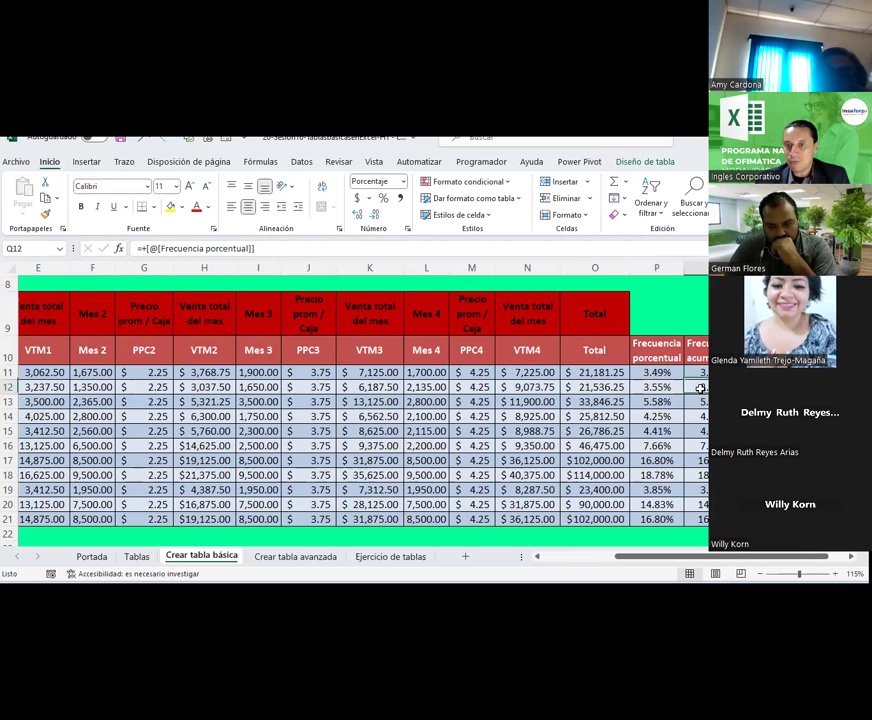
{"action": "key", "text": "shift+Down"}
{"action": "key", "text": "shift+Down"}
{"action": "key", "text": "shift+Down"}
{"action": "key", "text": "shift+Down"}
{"action": "key", "text": "shift+Down"}
{"action": "key", "text": "shift+Down"}
{"action": "key", "text": "shift+Down"}
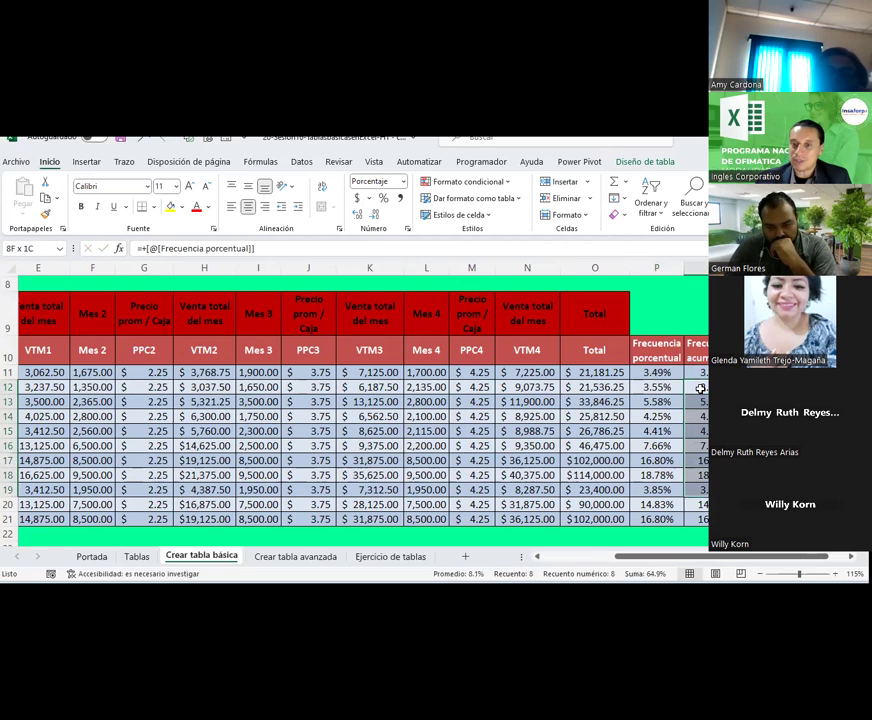
{"action": "key", "text": "Delete"}
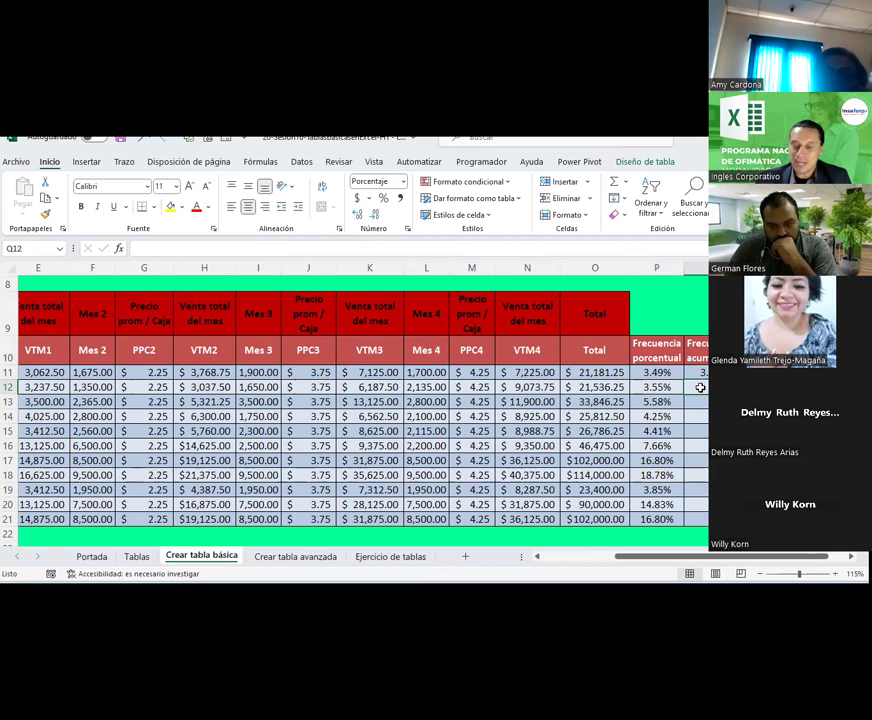
Step: Enter =[@[Frecuencia porcentual]]+Q11 in Q12 and fill it down to Q21
{"action": "type", "text": "="}
{"action": "key", "text": "Left"}
{"action": "type", "text": "+"}
{"action": "key", "text": "Up"}
{"action": "key", "text": "Return"}
{"action": "left_click", "coordinate": [701, 387]}
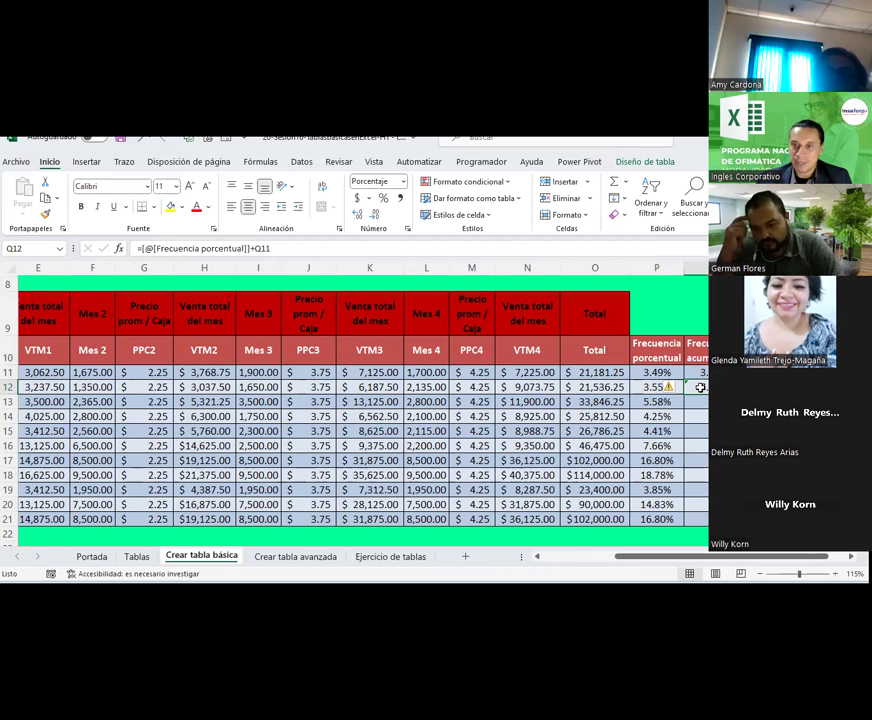
{"action": "left_click_drag", "start_coordinate": [687, 393], "coordinate": [701, 519]}
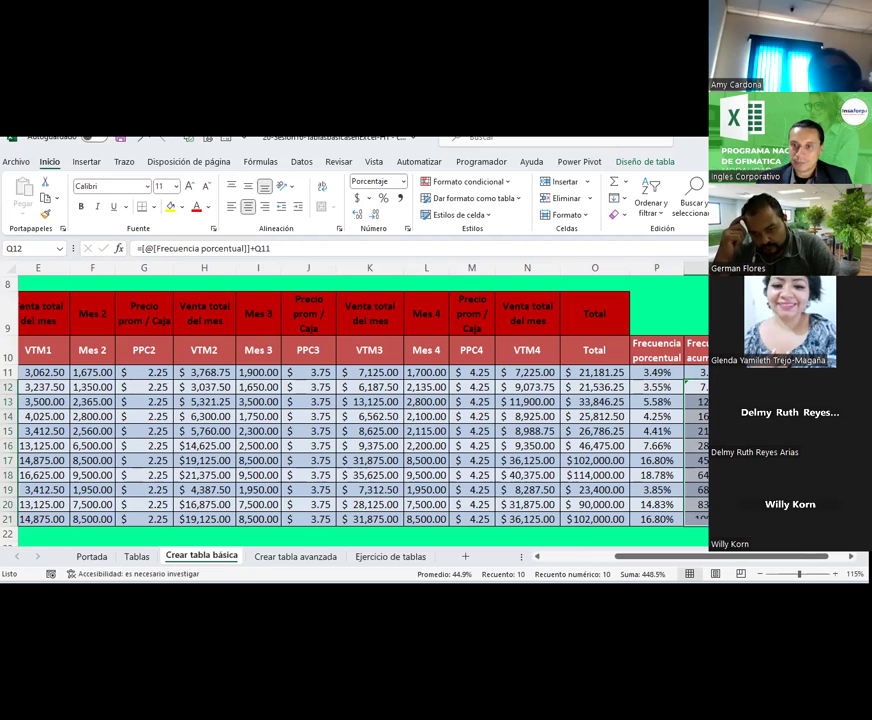
Step: Add one decimal to the Frecuencia acumulada values in Q11:Q21 and check the first two rows' formulas
{"action": "left_click", "coordinate": [359, 216]}
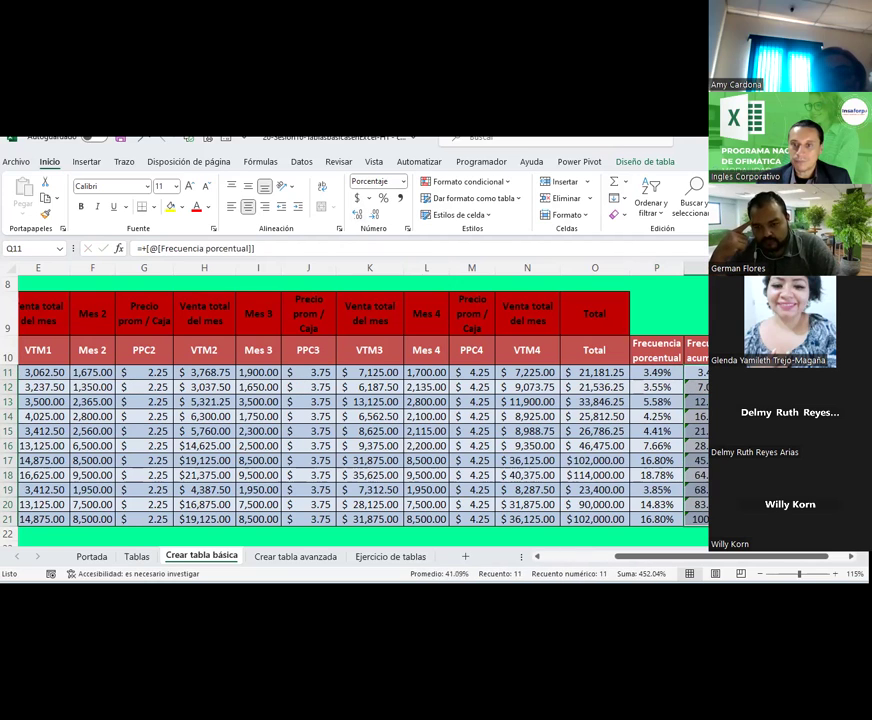
{"action": "left_click", "coordinate": [760, 387]}
{"action": "left_click", "coordinate": [655, 372]}
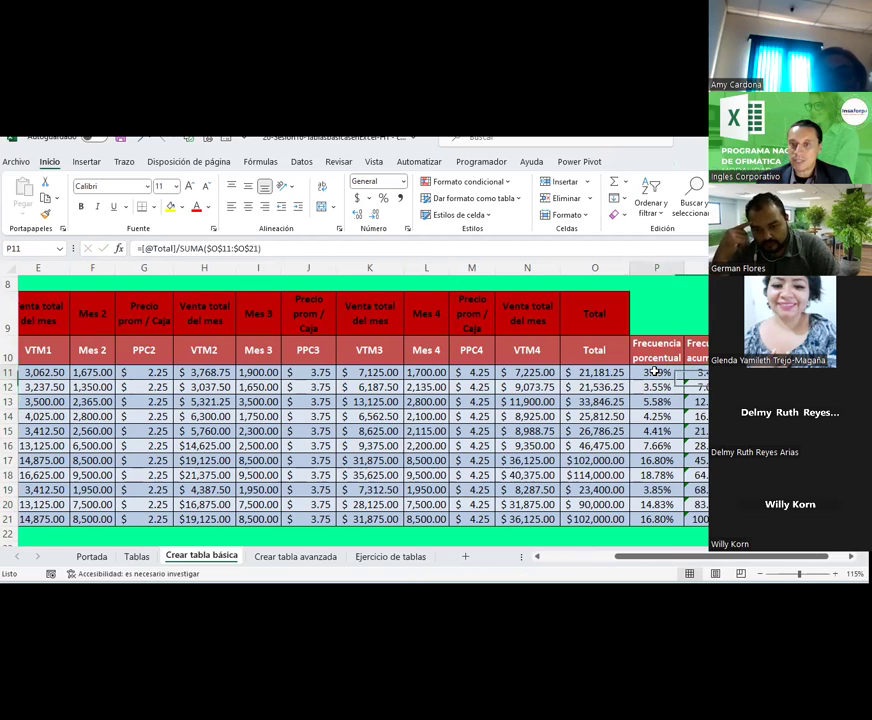
{"action": "left_click", "coordinate": [705, 372]}
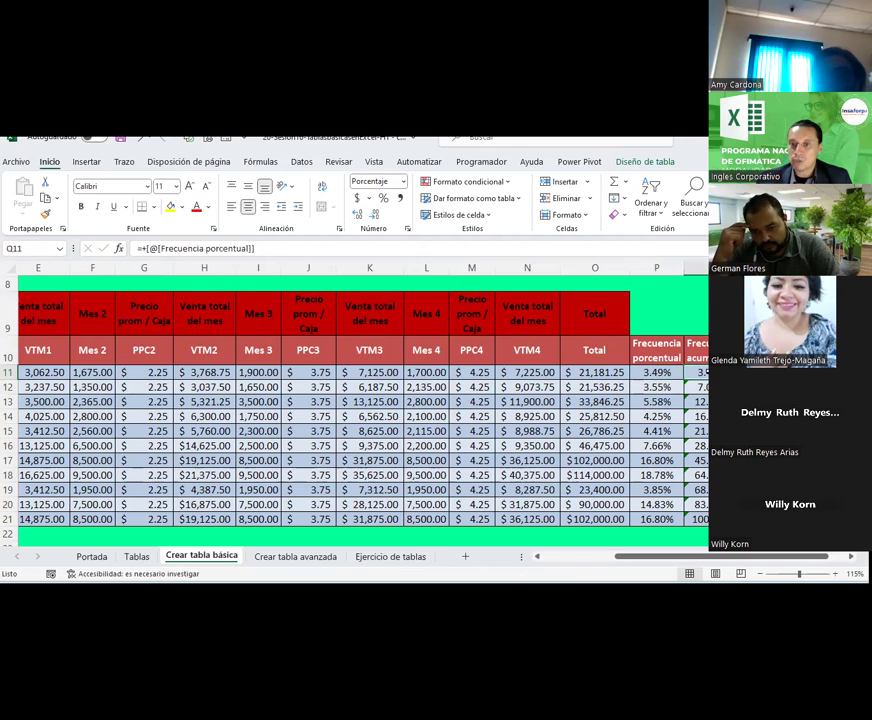
{"action": "left_click", "coordinate": [651, 388]}
{"action": "left_click", "coordinate": [700, 387]}
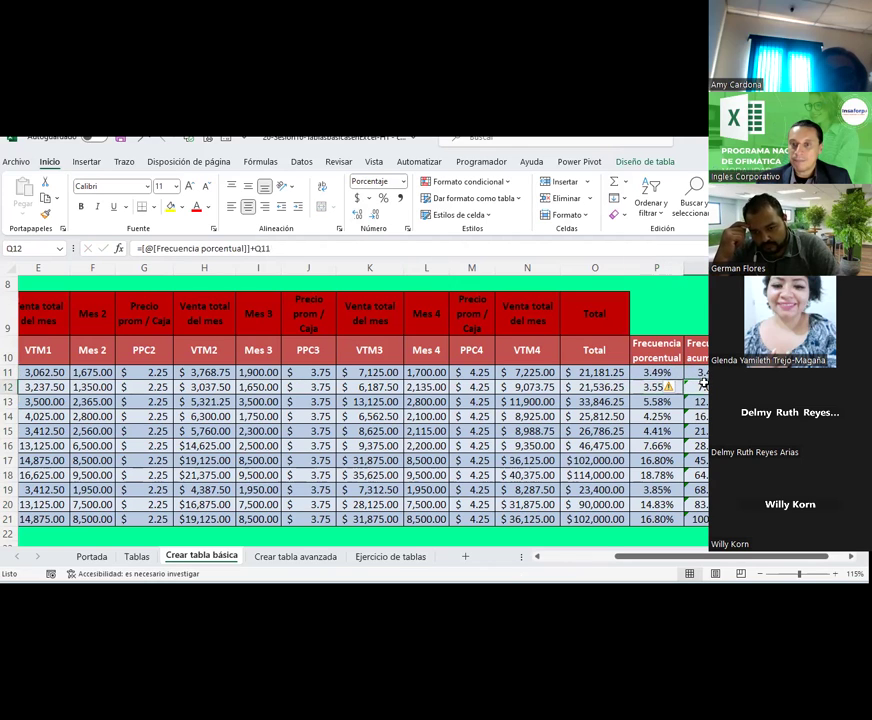
Step: Compare the percentage and cumulative formulas, confirming each running total adds the row's percentage
{"action": "left_click_drag", "start_coordinate": [658, 387], "coordinate": [656, 372]}
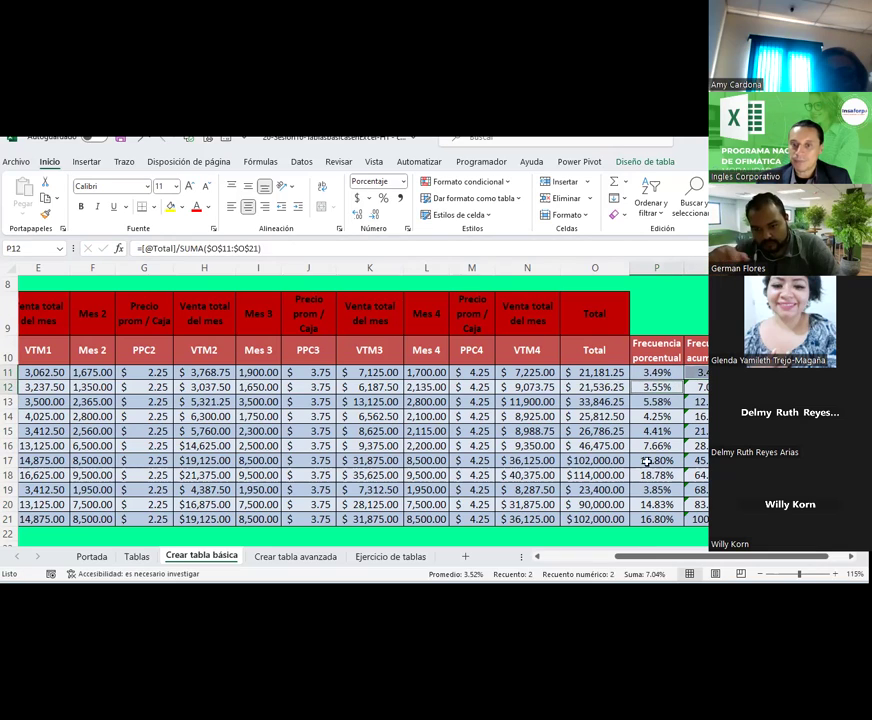
{"action": "left_click", "coordinate": [697, 387]}
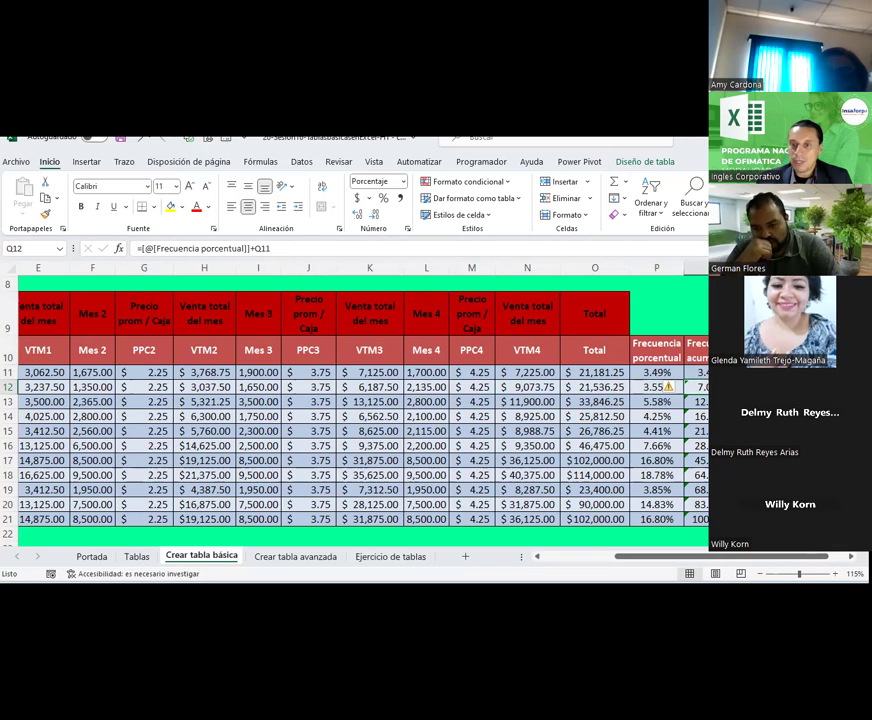
{"action": "left_click", "coordinate": [657, 402]}
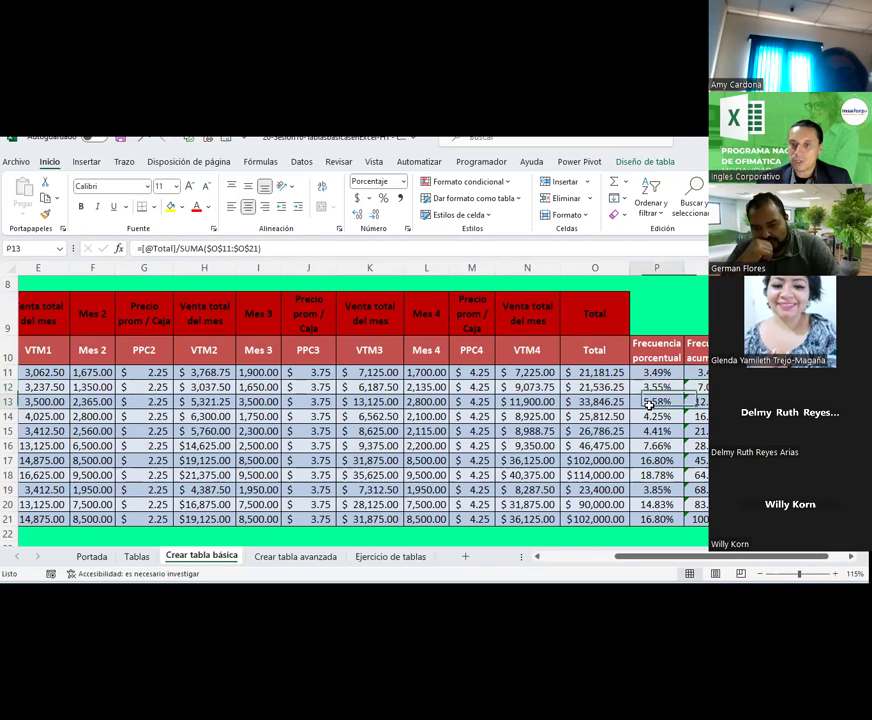
{"action": "left_click", "coordinate": [697, 387]}
{"action": "left_click", "coordinate": [657, 402]}
{"action": "left_click", "coordinate": [697, 387]}
{"action": "left_click", "coordinate": [657, 402]}
{"action": "left_click", "coordinate": [705, 388]}
{"action": "left_click", "coordinate": [655, 400]}
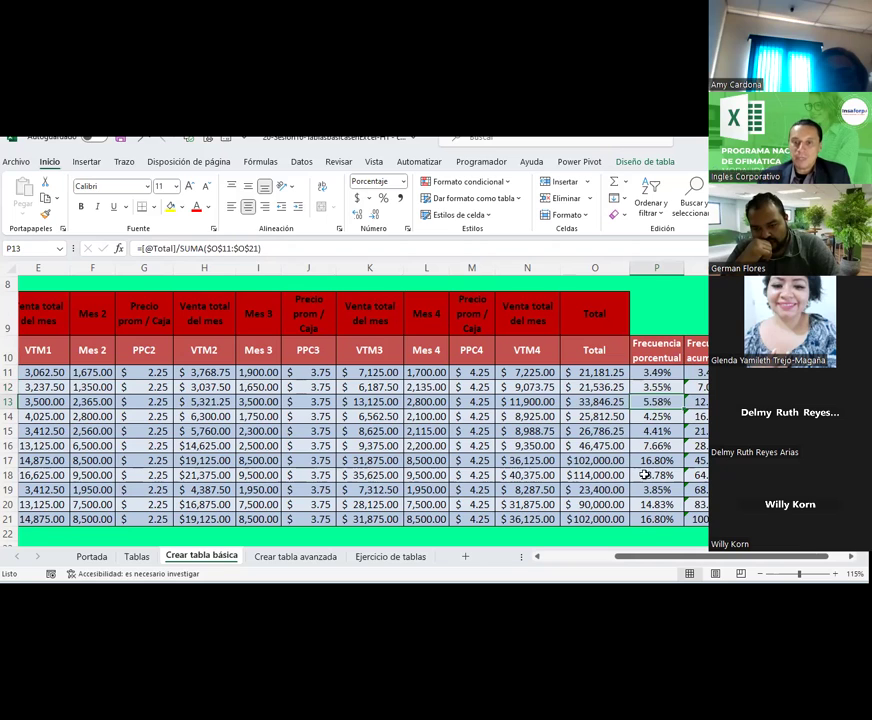
{"action": "mouse_move", "coordinate": [662, 558]}
{"action": "left_mouse_down"}
{"action": "mouse_move", "coordinate": [591, 546]}
{"action": "mouse_move", "coordinate": [662, 546]}
{"action": "left_mouse_up"}
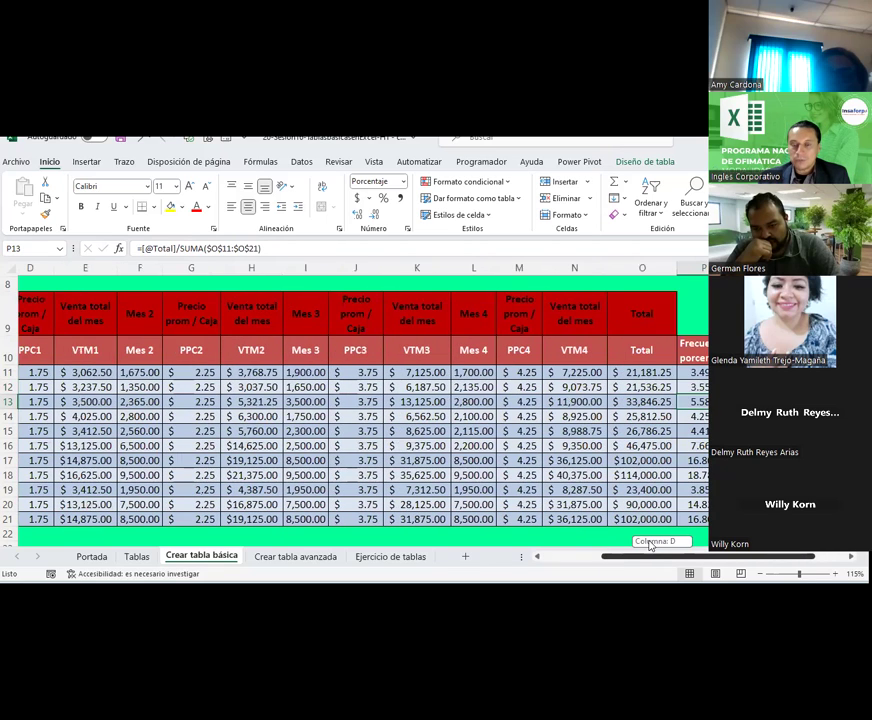
{"action": "left_click", "coordinate": [643, 490]}
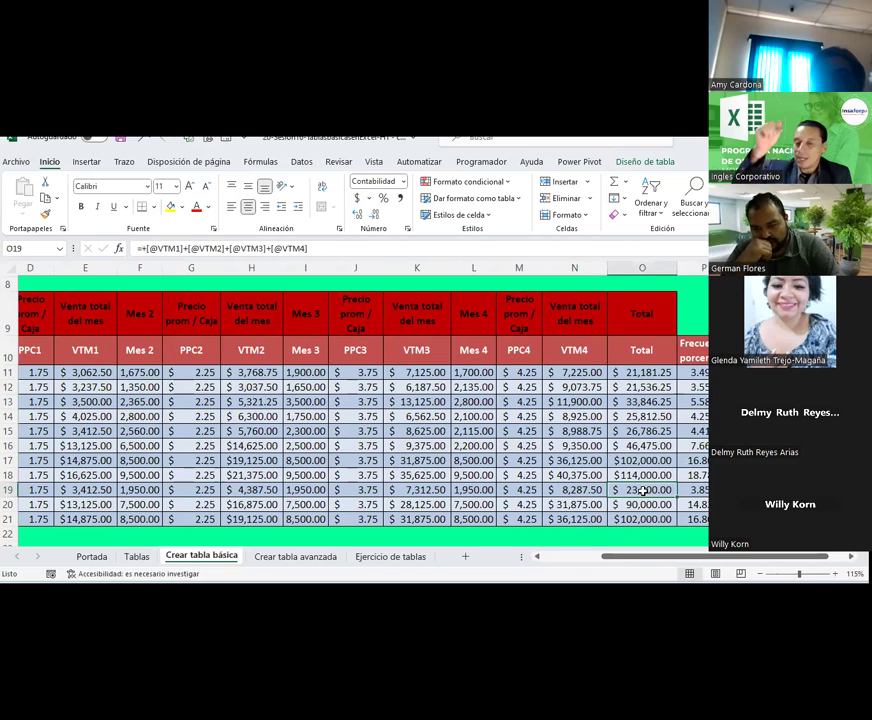
{"action": "left_click", "coordinate": [645, 161]}
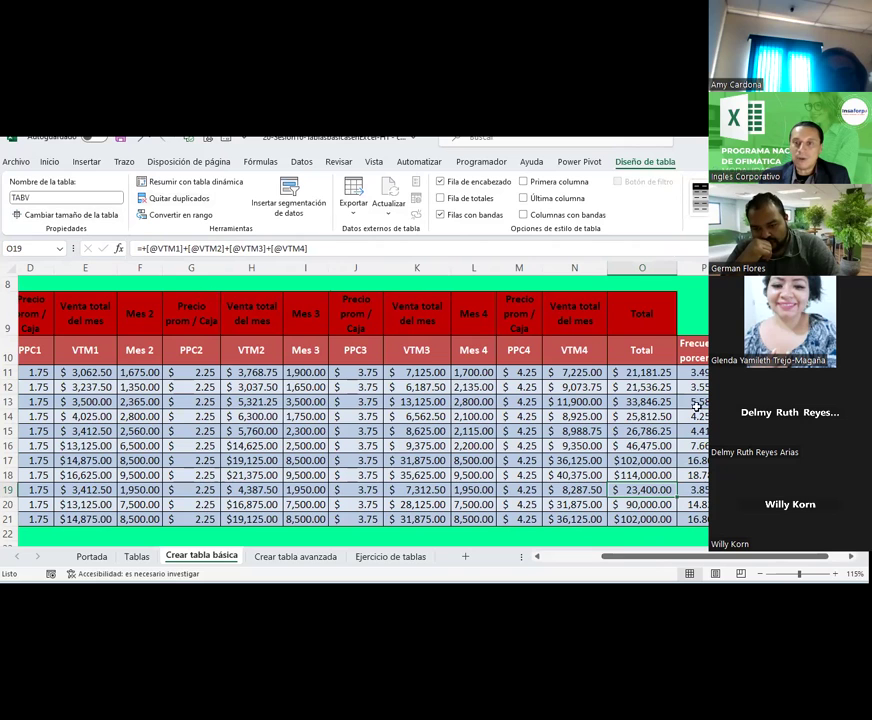
{"action": "left_click_drag", "start_coordinate": [703, 280], "coordinate": [664, 362]}
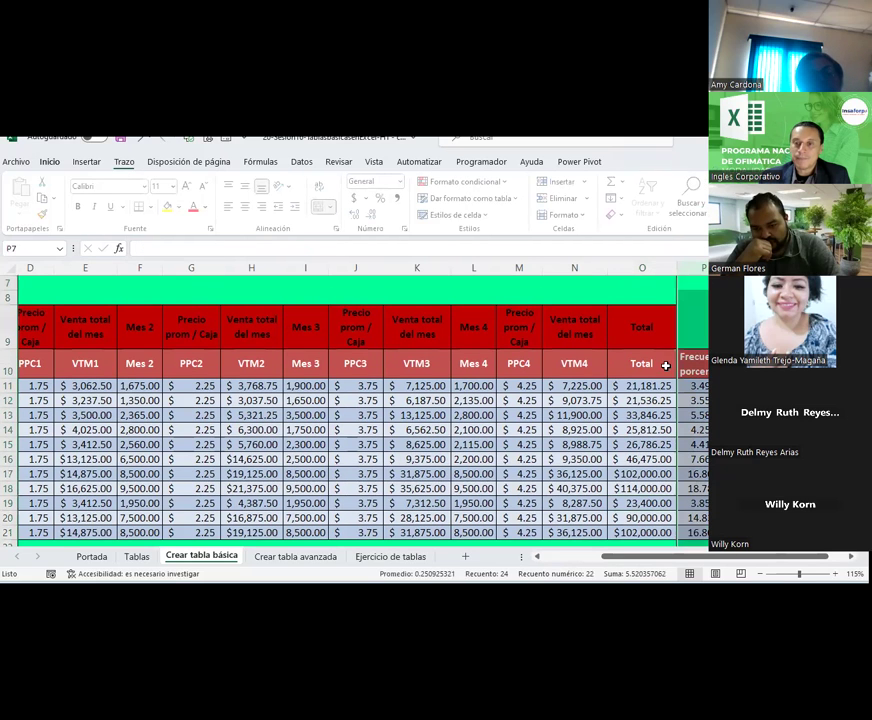
{"action": "scroll", "coordinate": [667, 366], "scroll_direction": "down", "scroll_amount": 2}
{"action": "left_click_drag", "start_coordinate": [12, 370], "coordinate": [16, 400]}
{"action": "scroll", "coordinate": [401, 401], "scroll_direction": "up", "scroll_amount": 2}
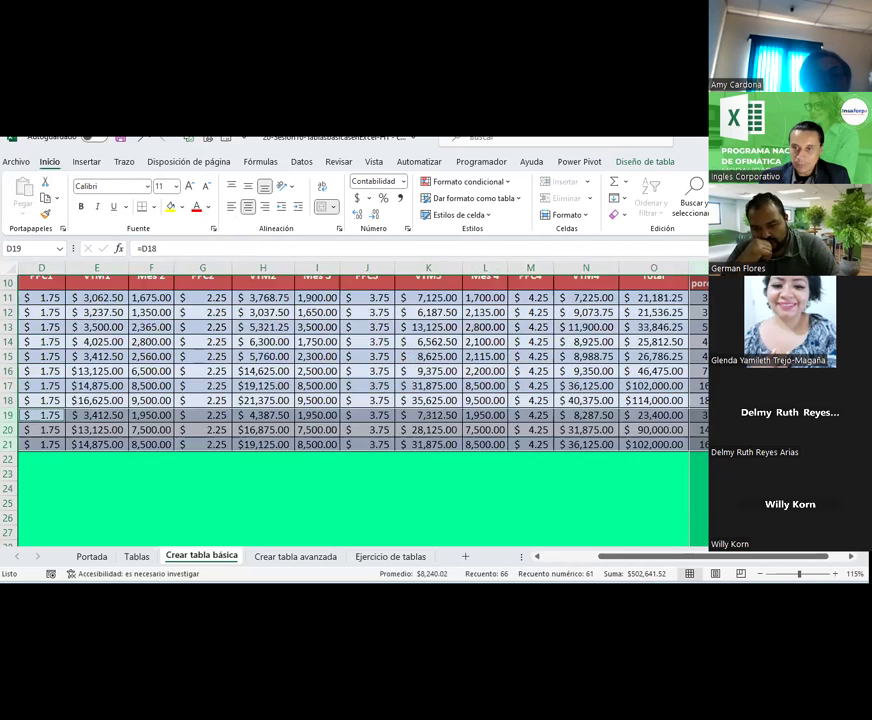
{"action": "left_click", "coordinate": [698, 341]}
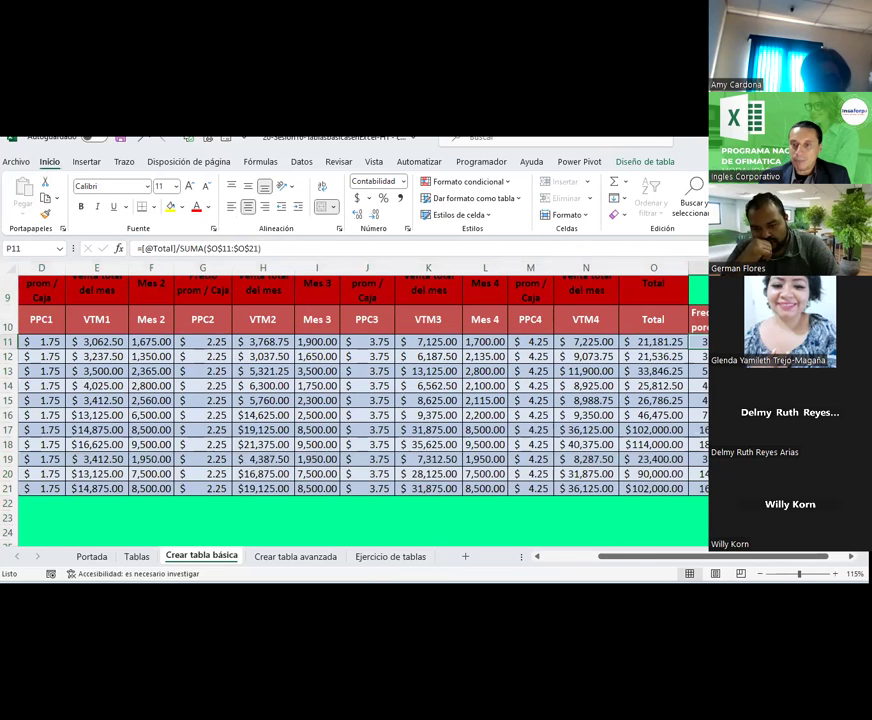
{"action": "key", "text": "Right"}
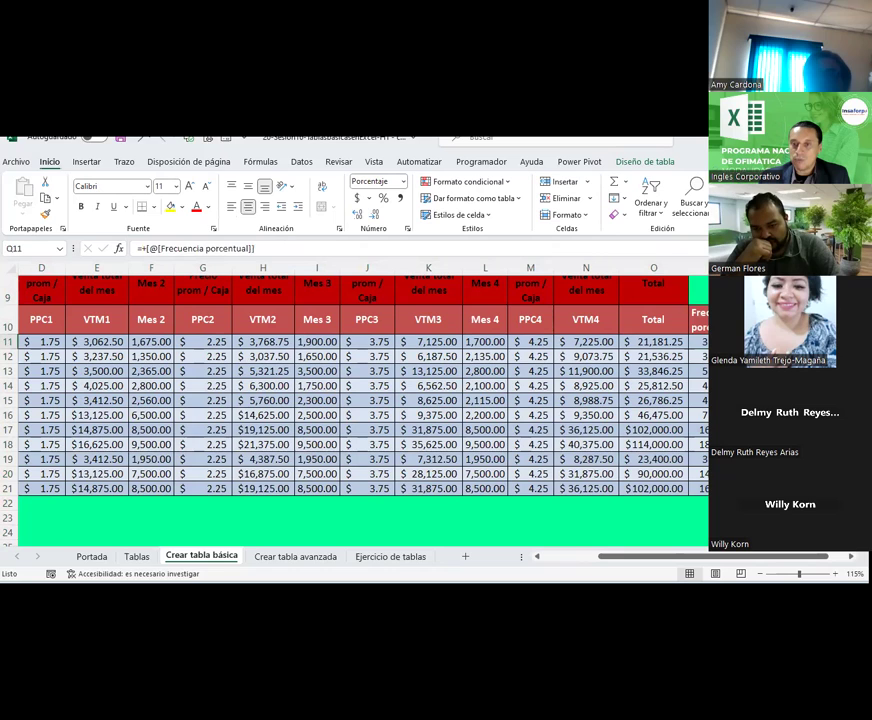
{"action": "left_click", "coordinate": [698, 473]}
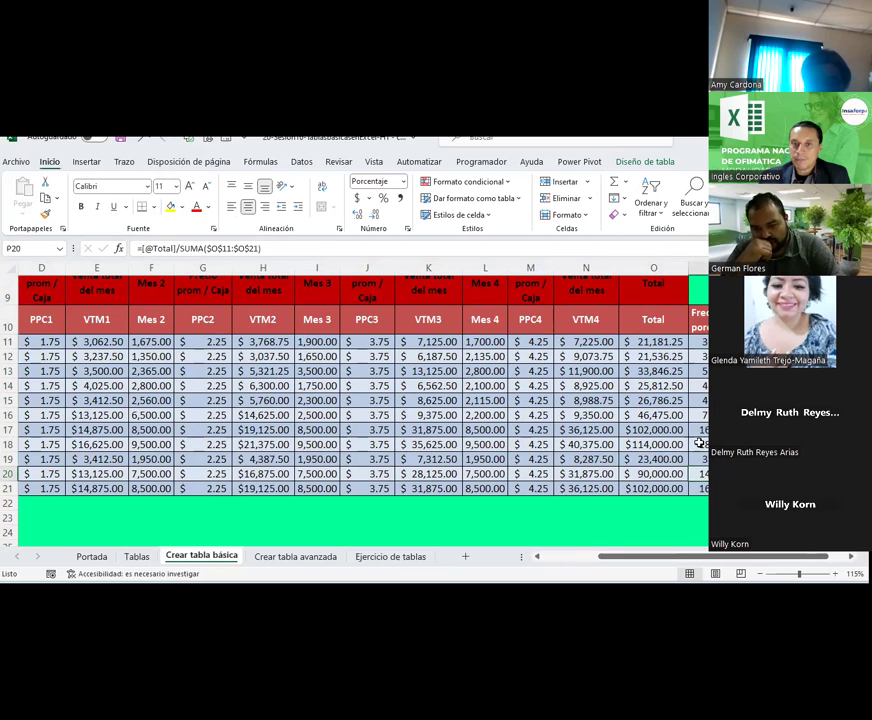
{"action": "left_click", "coordinate": [630, 163]}
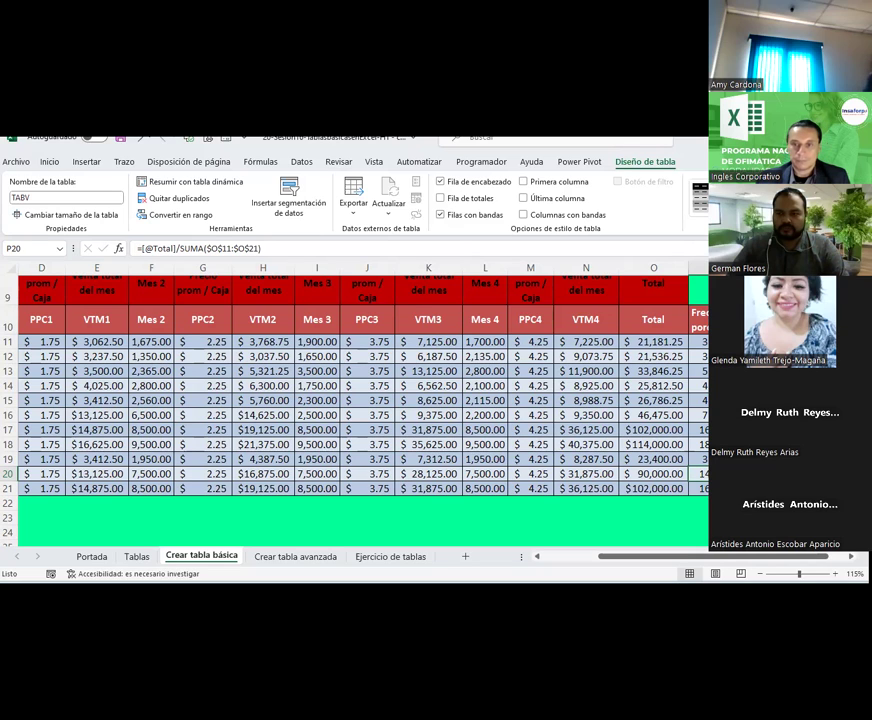
Step: Auto-fit column J so the PPC3 prices show as $3.75
{"action": "left_click", "coordinate": [381, 342]}
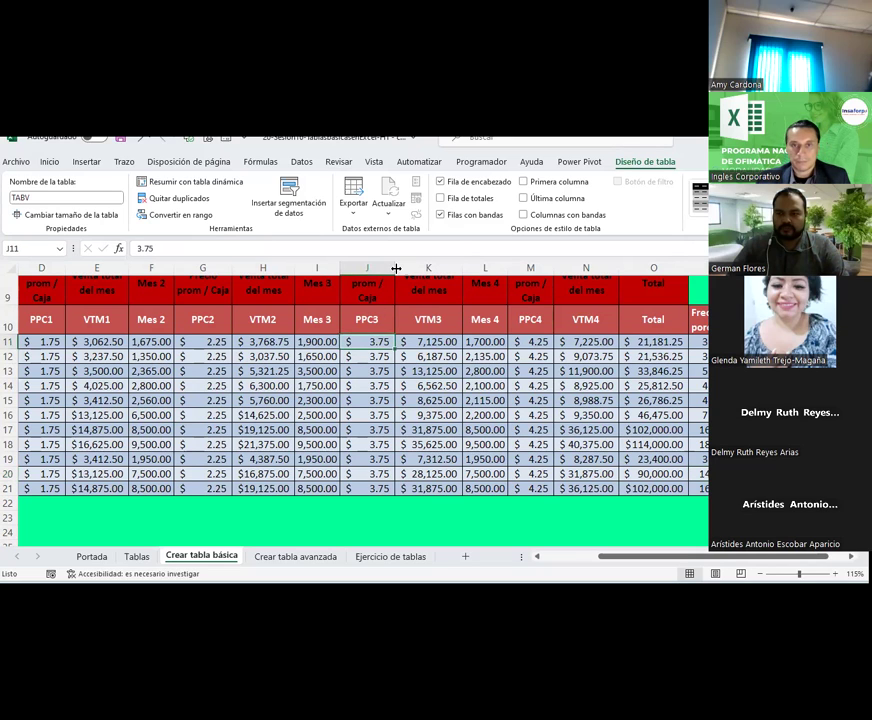
{"action": "double_click", "coordinate": [395, 267]}
{"action": "left_click", "coordinate": [630, 400]}
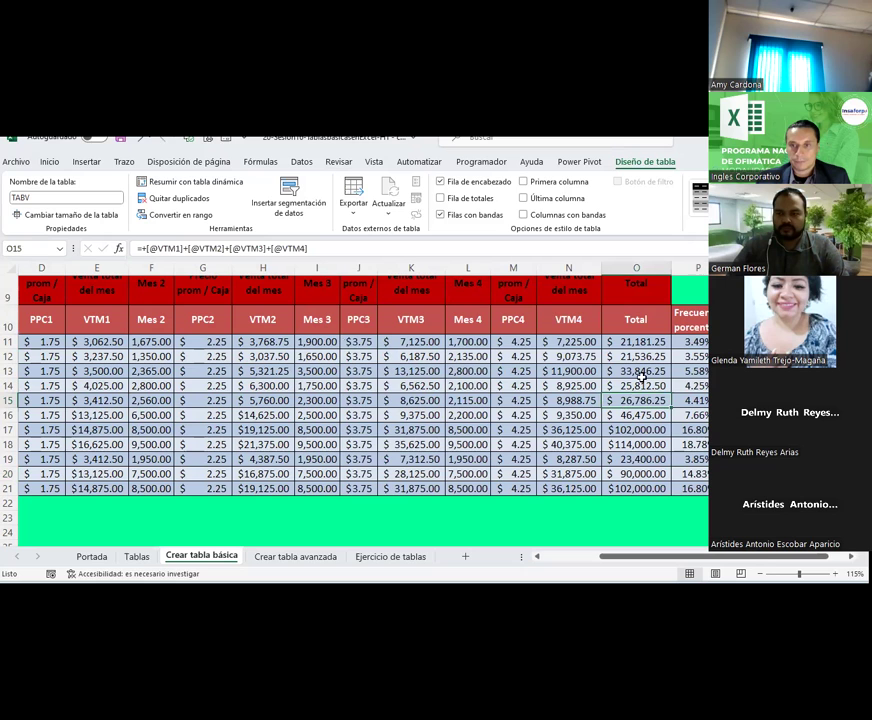
Step: Check the Total column, then select the first four vendors' values in B11:E14
{"action": "left_click", "coordinate": [616, 504]}
{"action": "left_click_drag", "start_coordinate": [619, 560], "coordinate": [560, 558]}
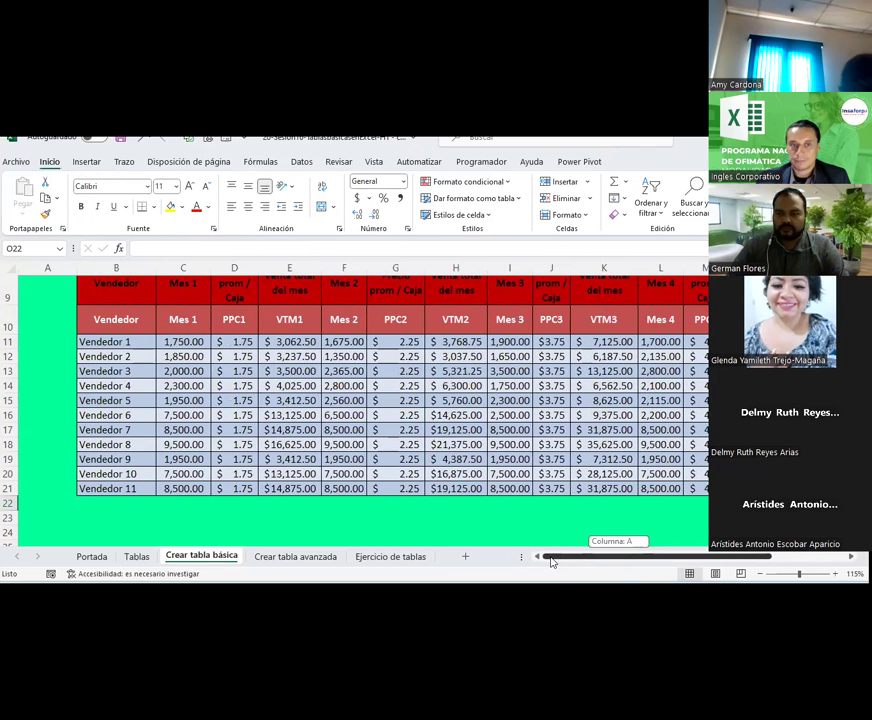
{"action": "scroll", "coordinate": [452, 455], "scroll_direction": "up", "scroll_amount": 1}
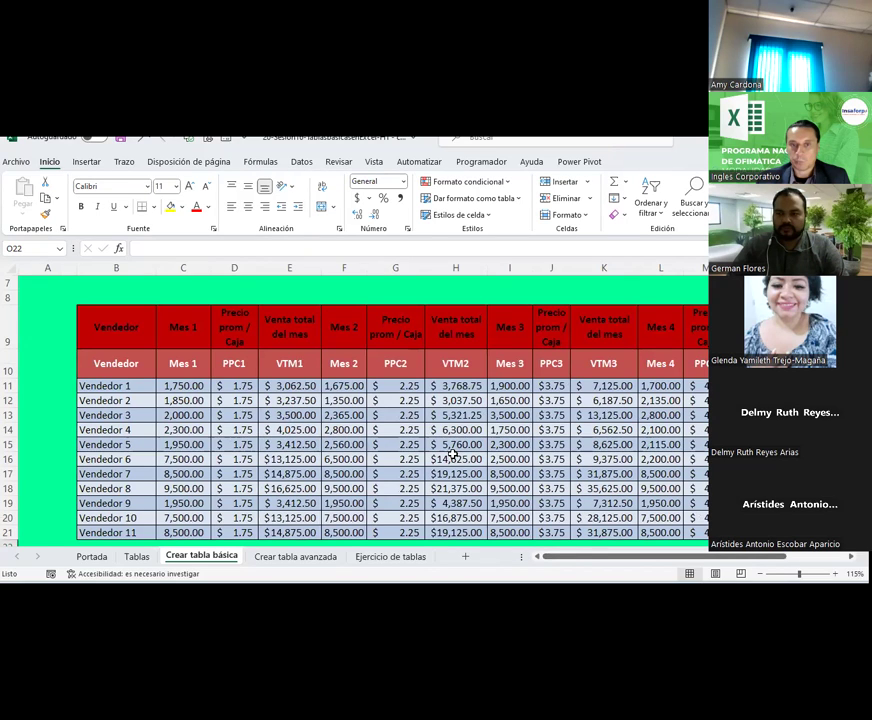
{"action": "left_click_drag", "start_coordinate": [130, 390], "coordinate": [300, 428]}
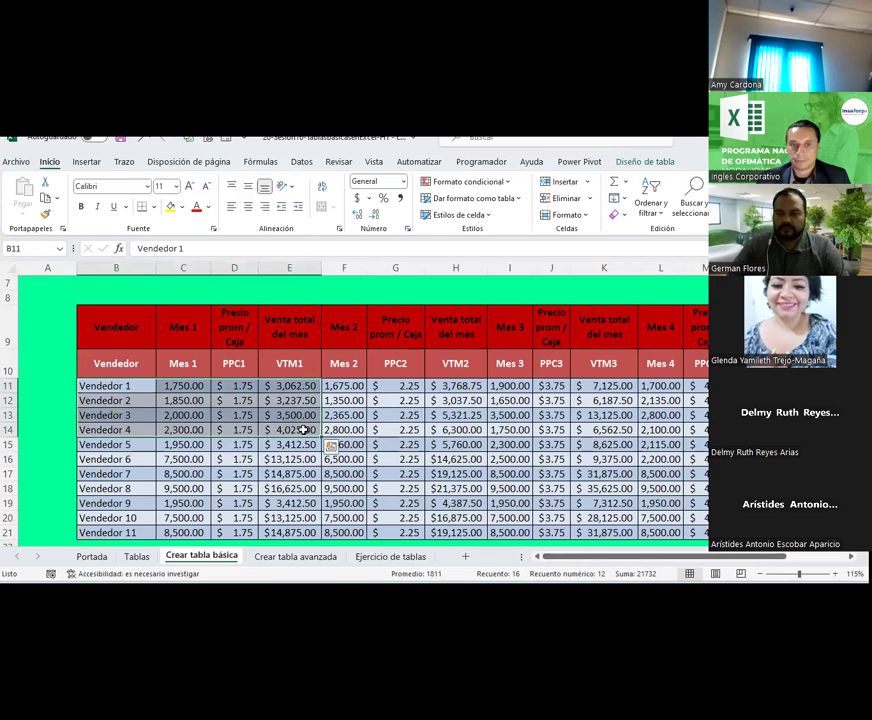
{"action": "left_click", "coordinate": [330, 446]}
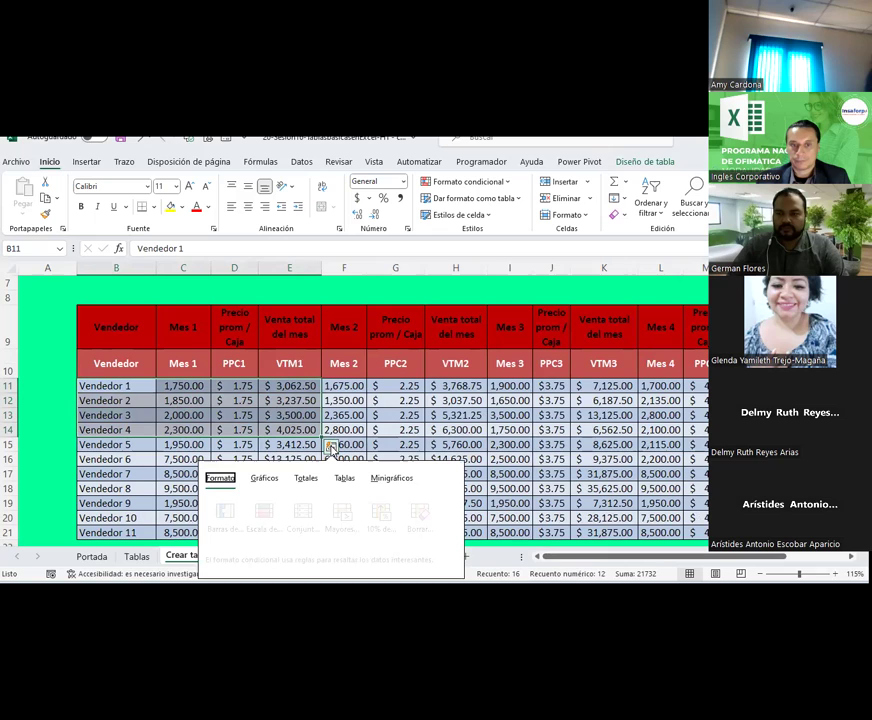
{"action": "left_click", "coordinate": [271, 482]}
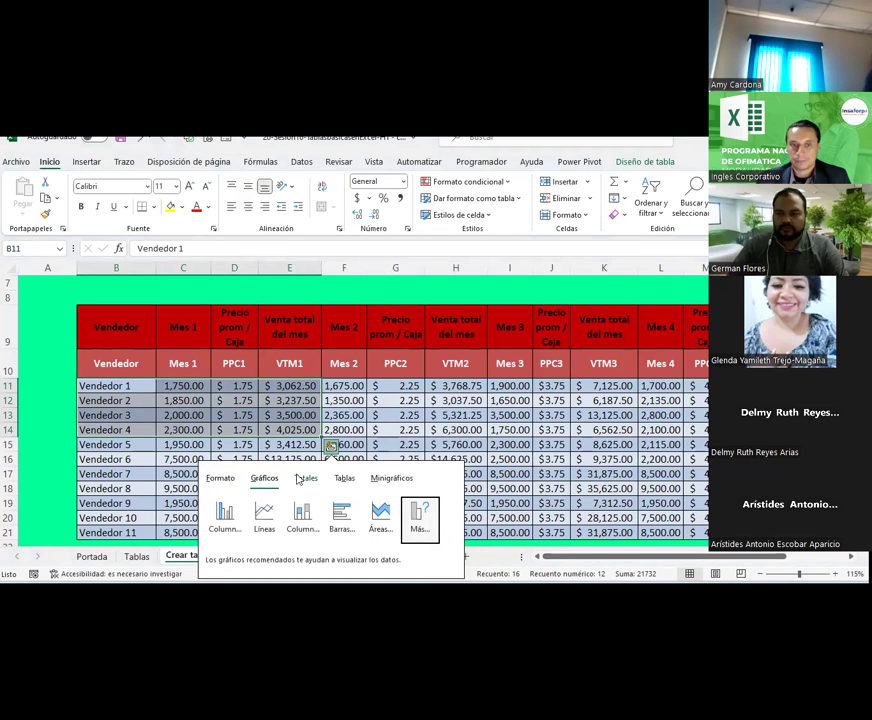
{"action": "left_click", "coordinate": [297, 480]}
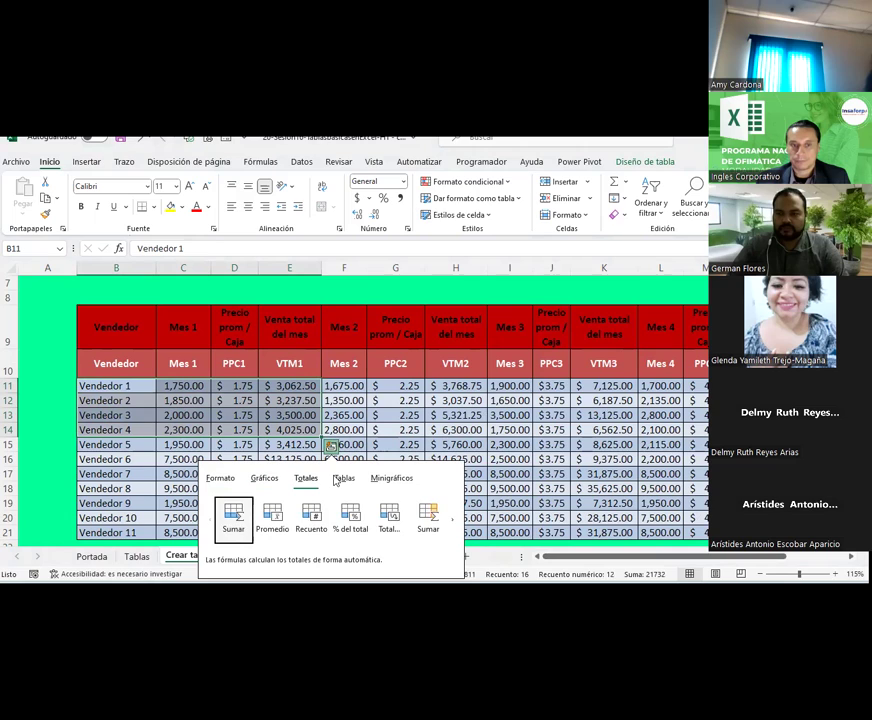
{"action": "left_click", "coordinate": [338, 479]}
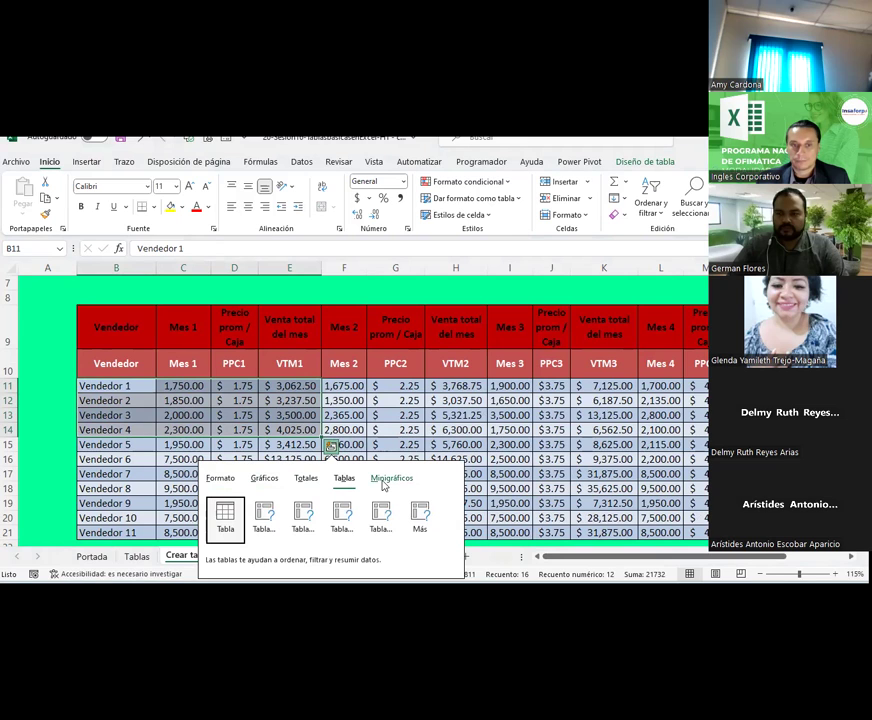
{"action": "left_click", "coordinate": [388, 479]}
{"action": "left_click", "coordinate": [556, 458]}
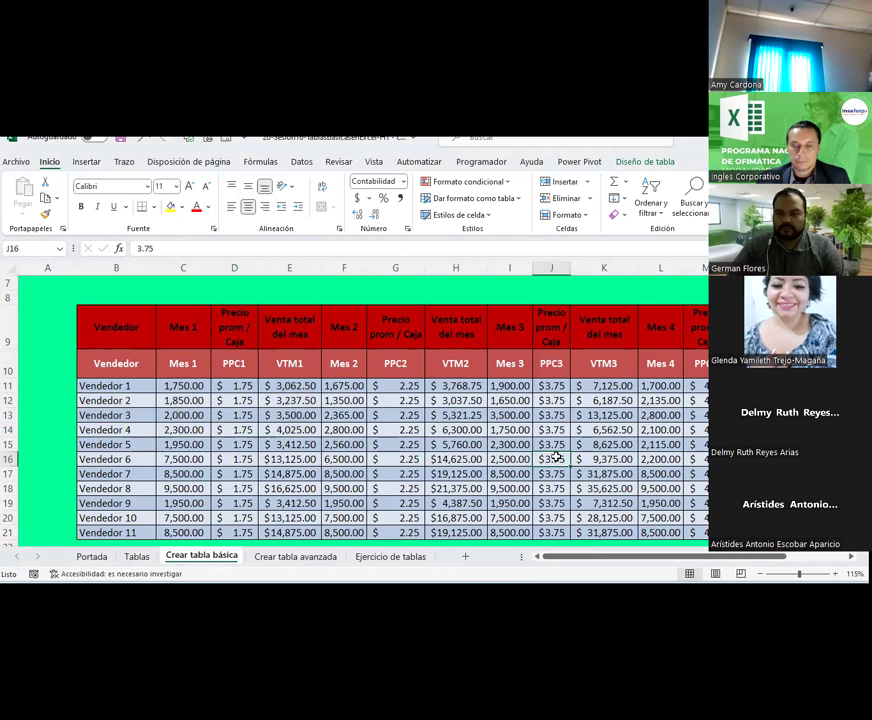
{"action": "scroll", "coordinate": [556, 457], "scroll_direction": "down", "scroll_amount": 1}
{"action": "scroll", "coordinate": [555, 455], "scroll_direction": "up", "scroll_amount": 1}
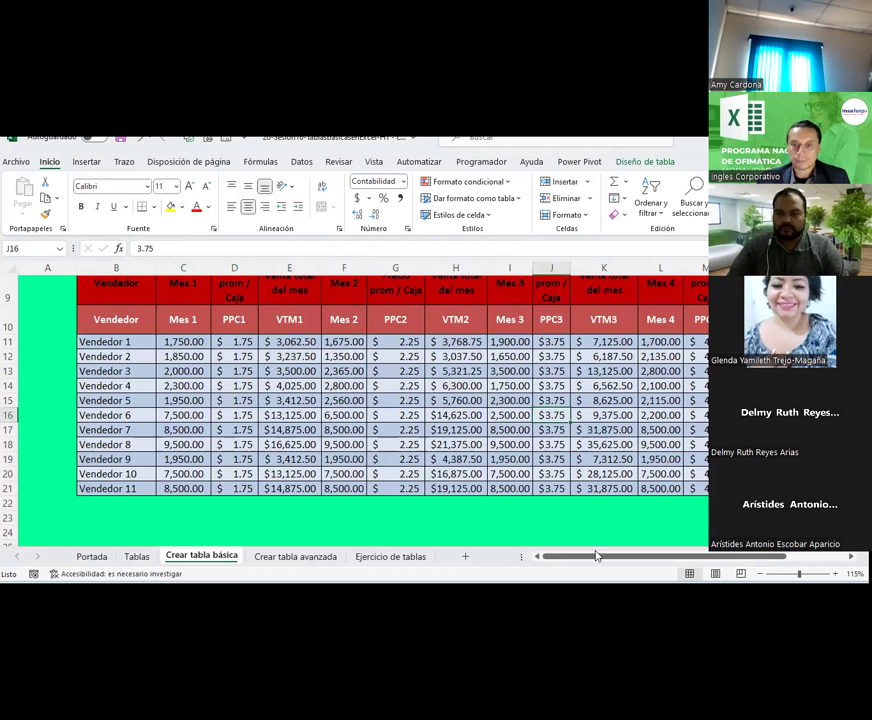
{"action": "left_click_drag", "start_coordinate": [596, 556], "coordinate": [658, 560]}
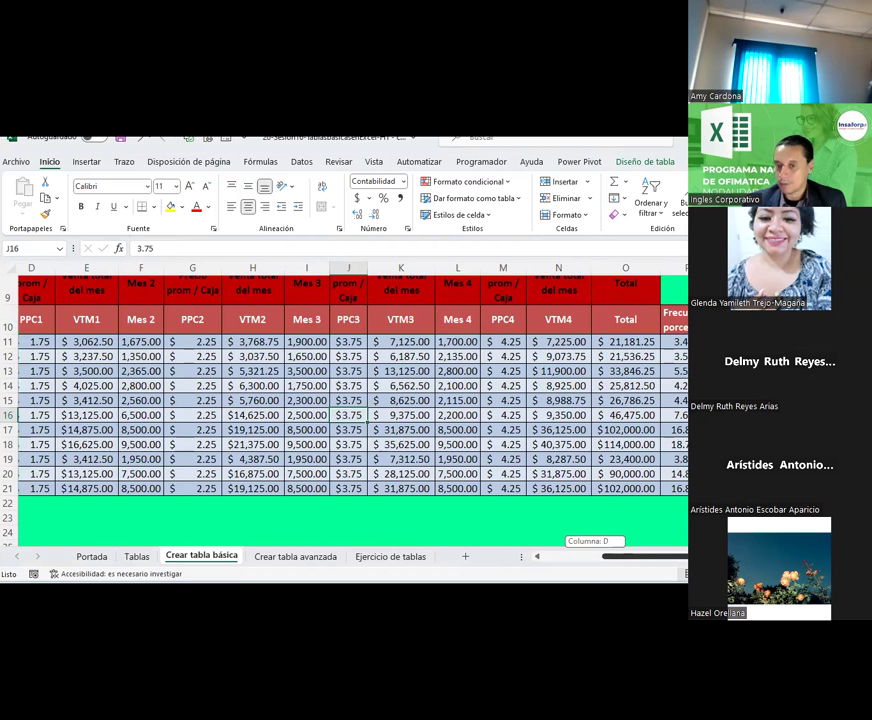
{"action": "left_click", "coordinate": [673, 459]}
Step: Save the TABV workbook from the Quick Access Toolbar
{"action": "left_click", "coordinate": [119, 138]}
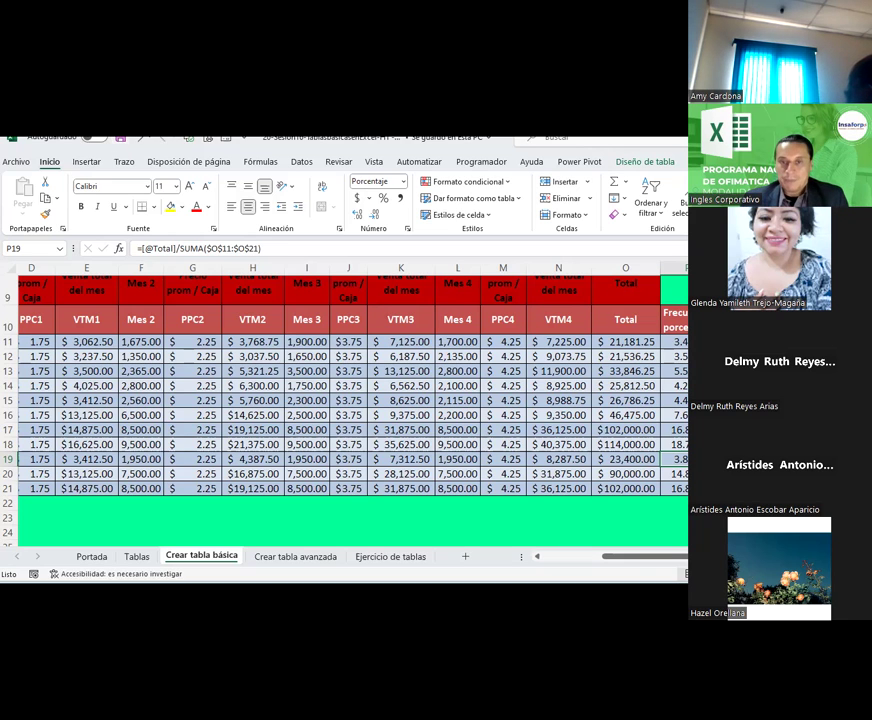
Step: Check the VTM2 formula in H13, then bring up the Diseño de tabla style options
{"action": "left_click", "coordinate": [246, 372]}
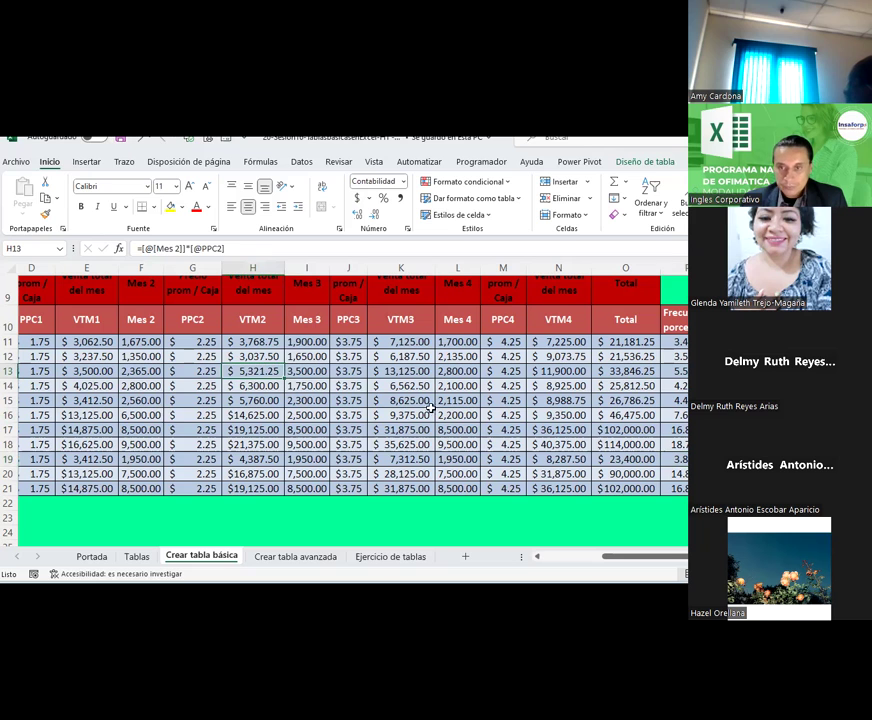
{"action": "scroll", "coordinate": [571, 565], "scroll_direction": "left", "scroll_amount": 3}
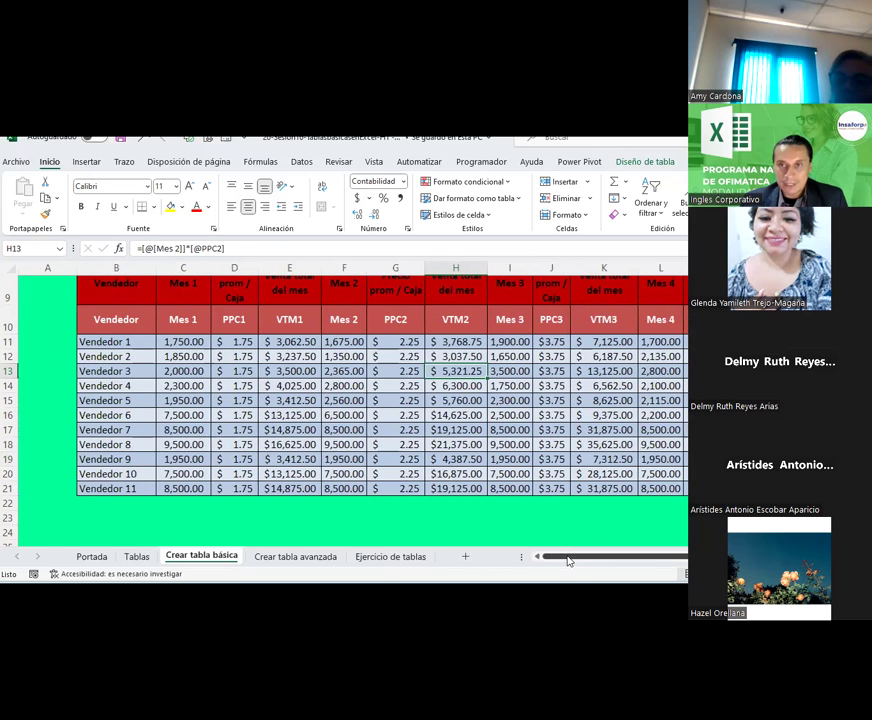
{"action": "left_click", "coordinate": [670, 170]}
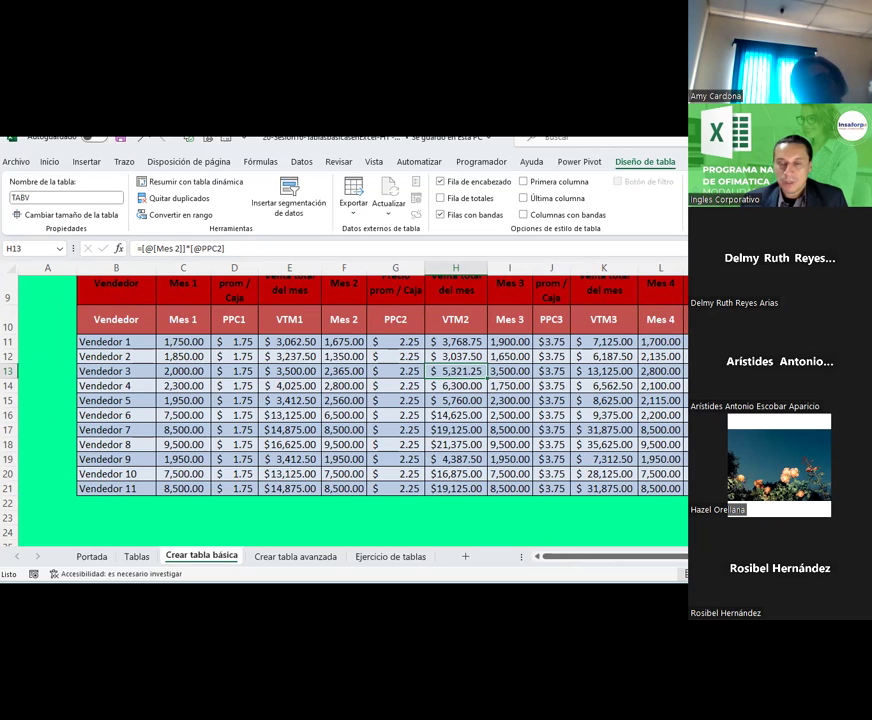
{"action": "left_click", "coordinate": [395, 414]}
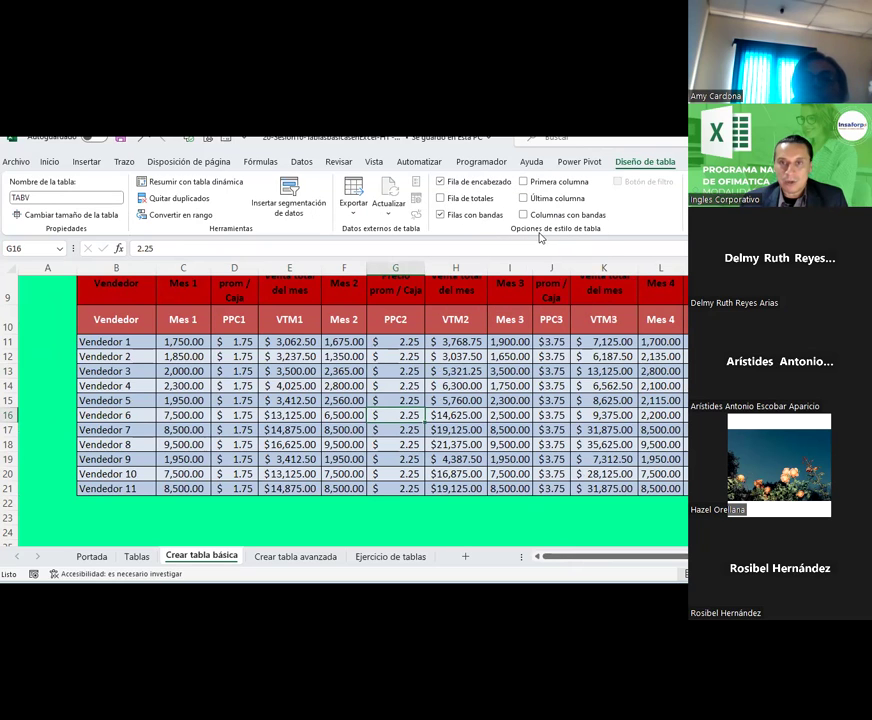
Step: Turn Fila de totales on and off again, and uncheck Filas con bandas for TABV
{"action": "left_click", "coordinate": [132, 320]}
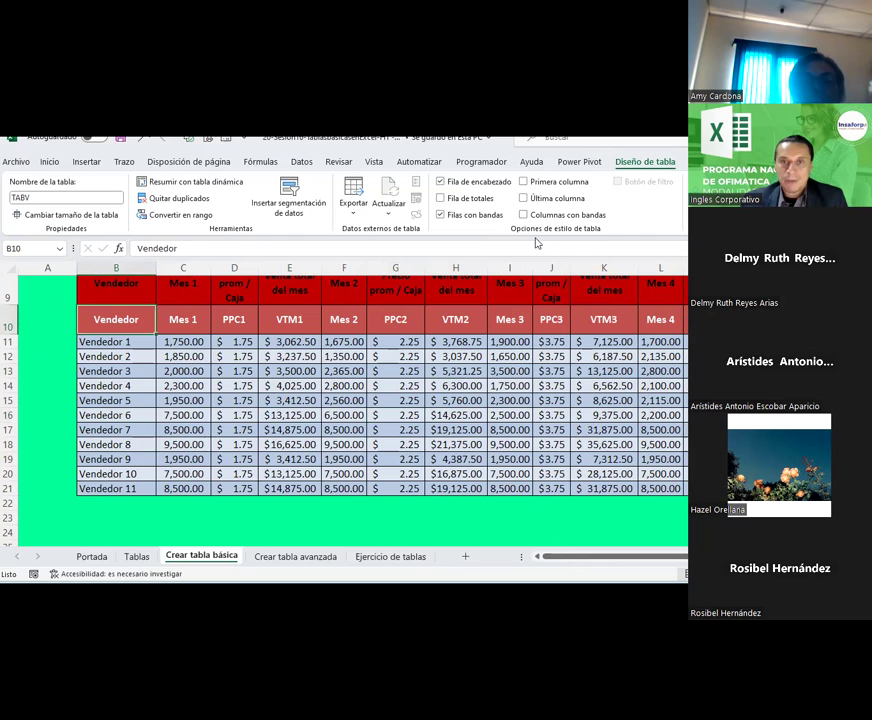
{"action": "left_click", "coordinate": [441, 199]}
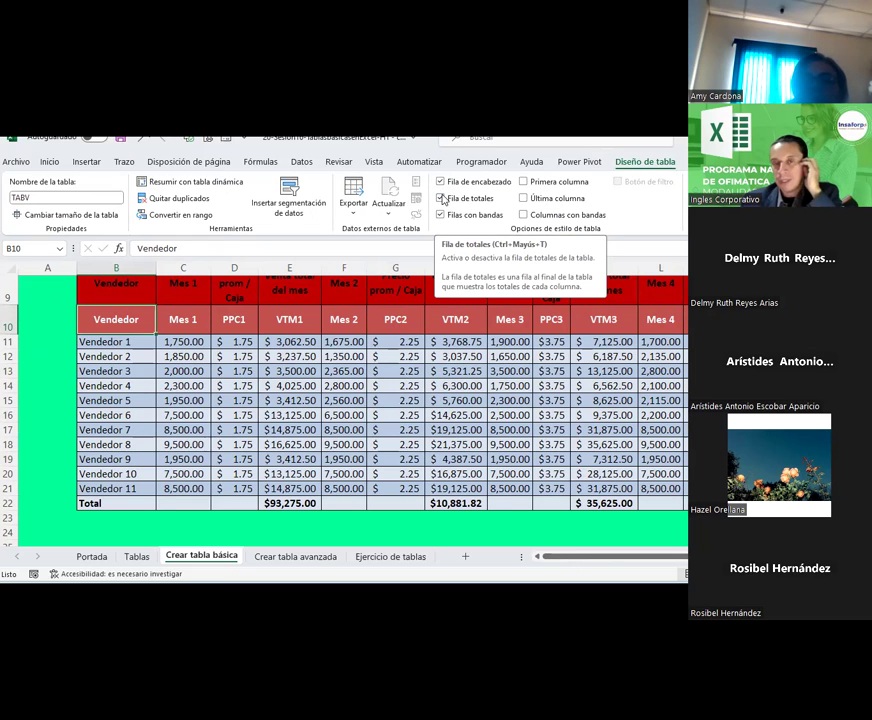
{"action": "left_click", "coordinate": [441, 198]}
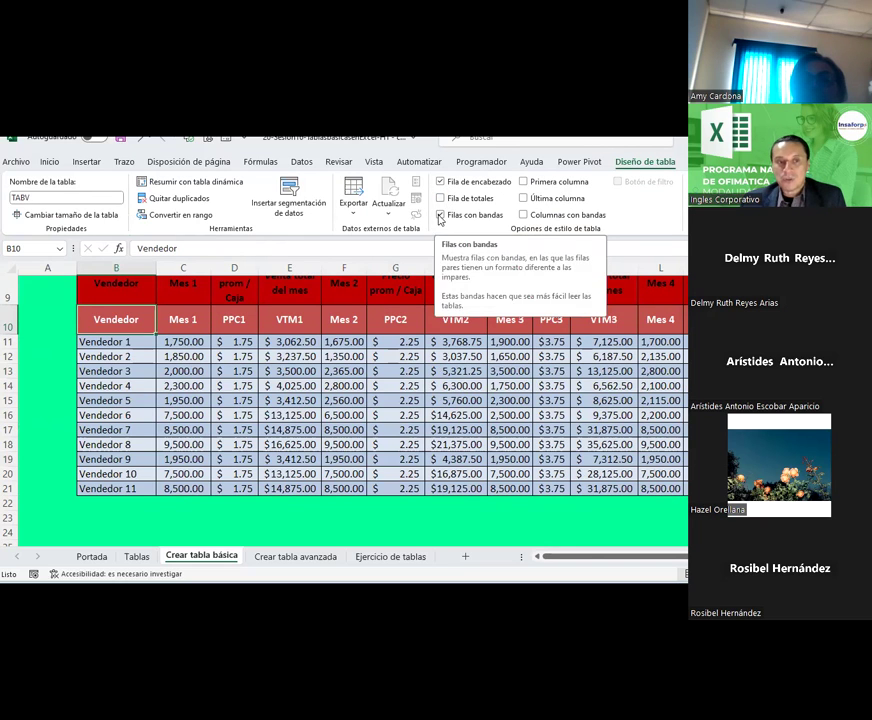
{"action": "left_click", "coordinate": [440, 215]}
{"action": "left_click", "coordinate": [396, 444]}
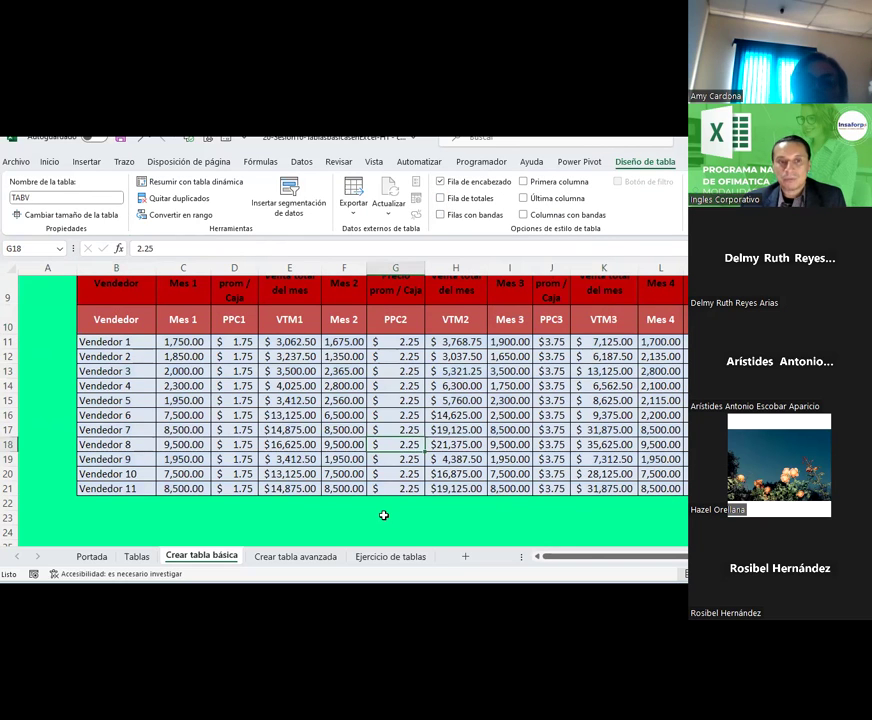
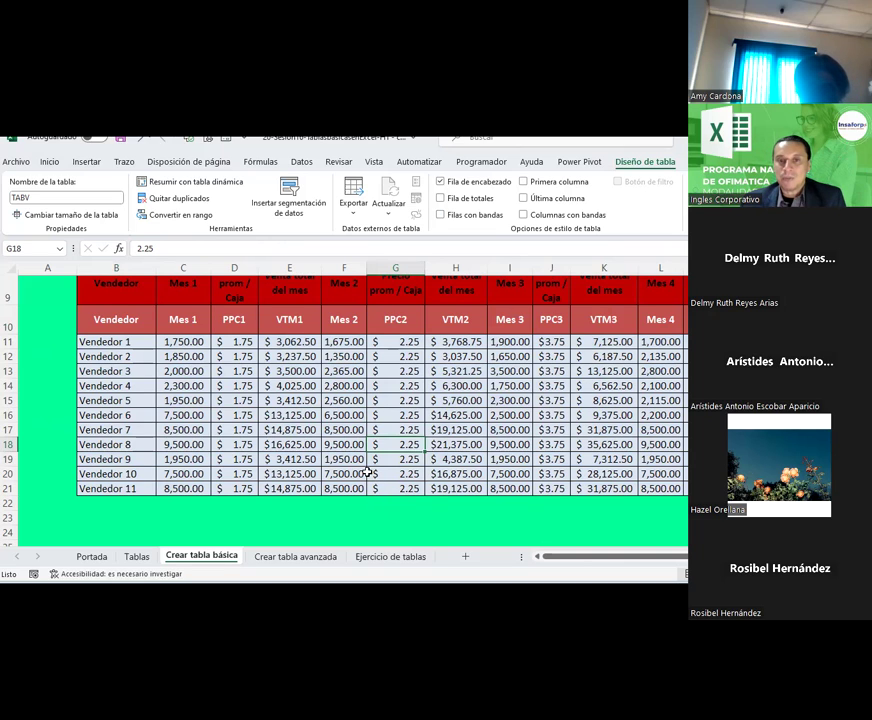
Step: Turn on banded rows for the TABV table and briefly try First Column emphasis
{"action": "left_click", "coordinate": [440, 215]}
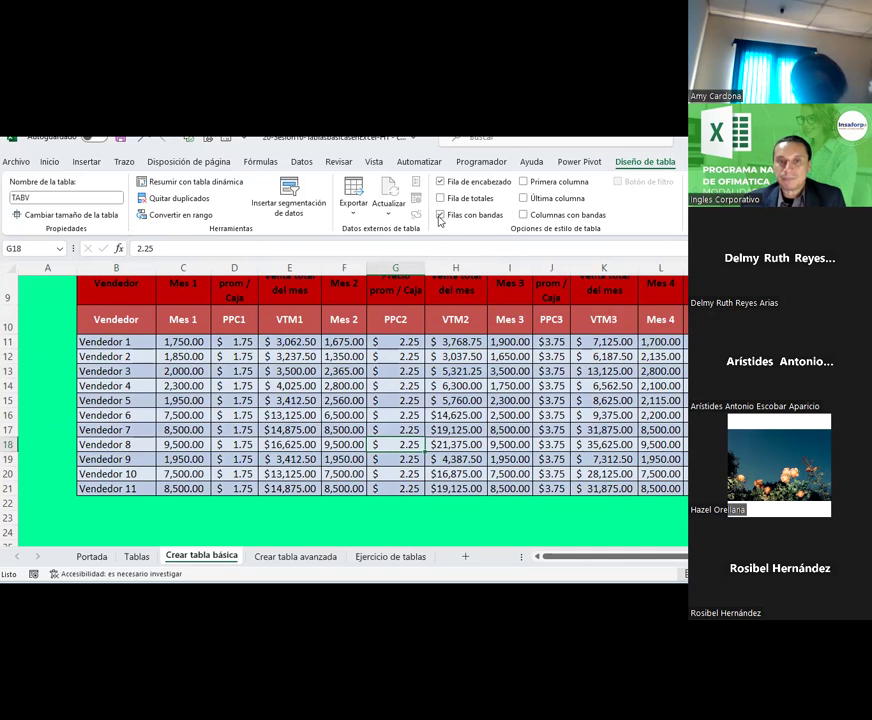
{"action": "left_click", "coordinate": [524, 182]}
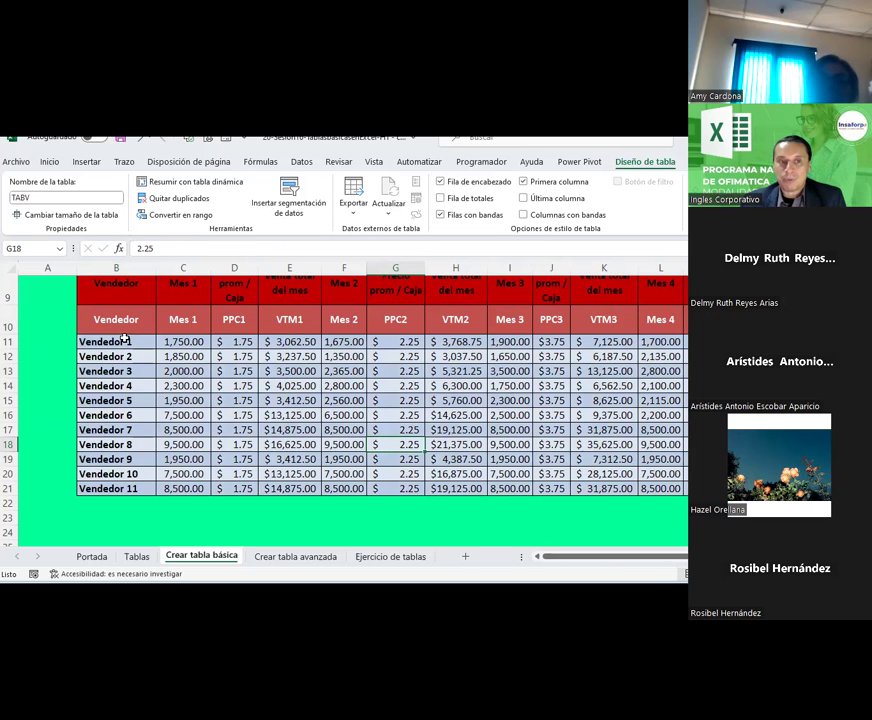
{"action": "left_click_drag", "start_coordinate": [125, 341], "coordinate": [126, 487]}
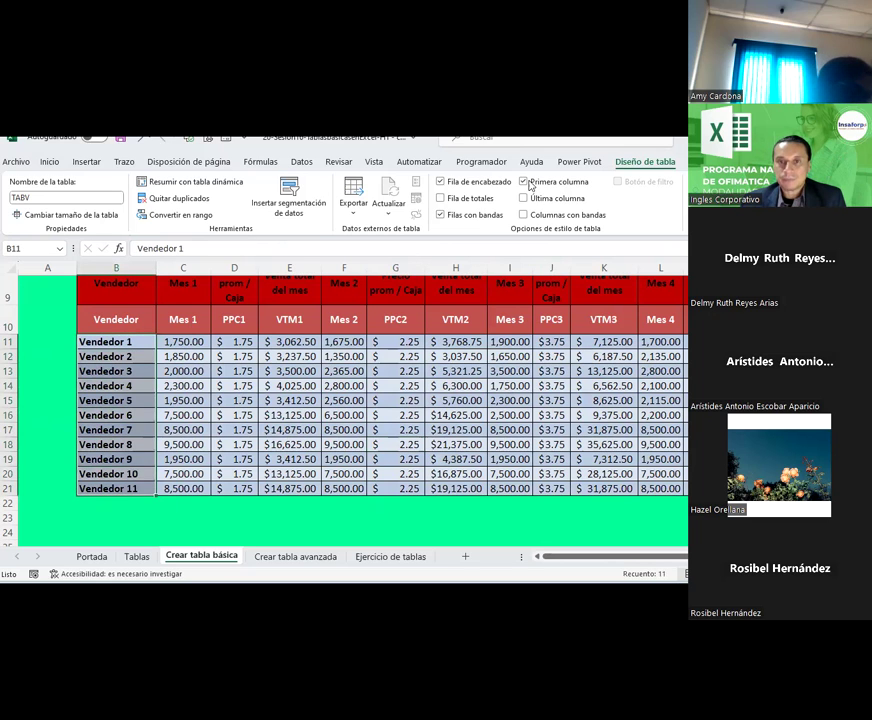
{"action": "left_click", "coordinate": [527, 183]}
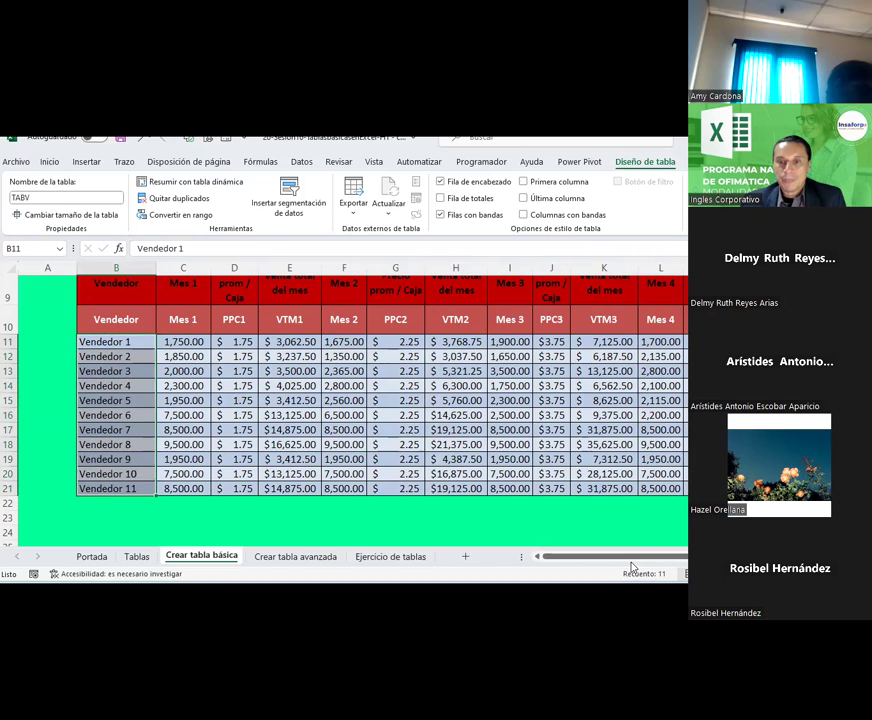
{"action": "left_click_drag", "start_coordinate": [632, 557], "coordinate": [686, 557]}
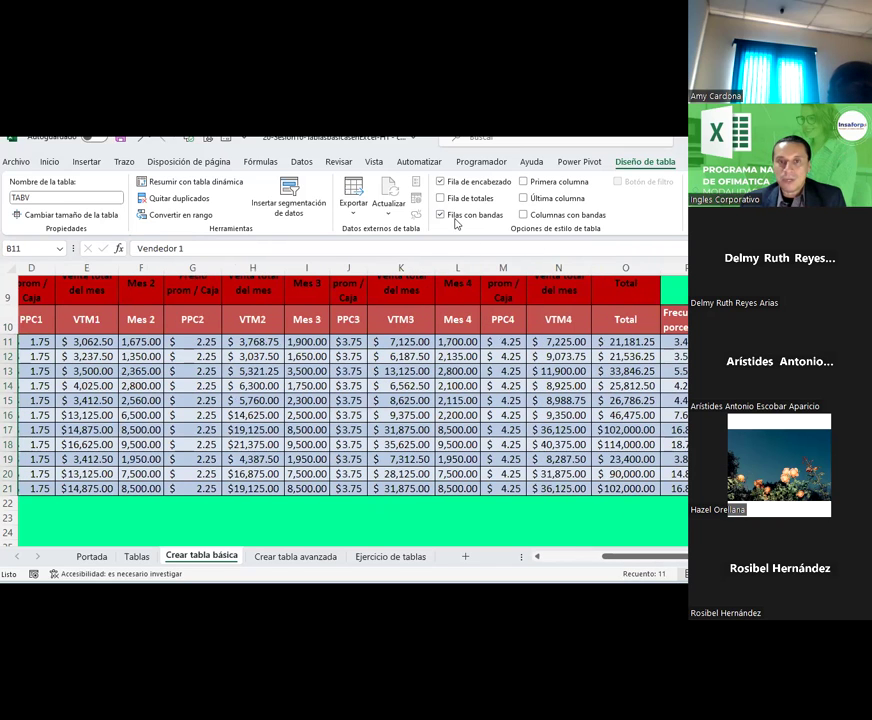
Step: Try Last Column and Banded Columns styling, leaving only row banding on
{"action": "left_click", "coordinate": [521, 199]}
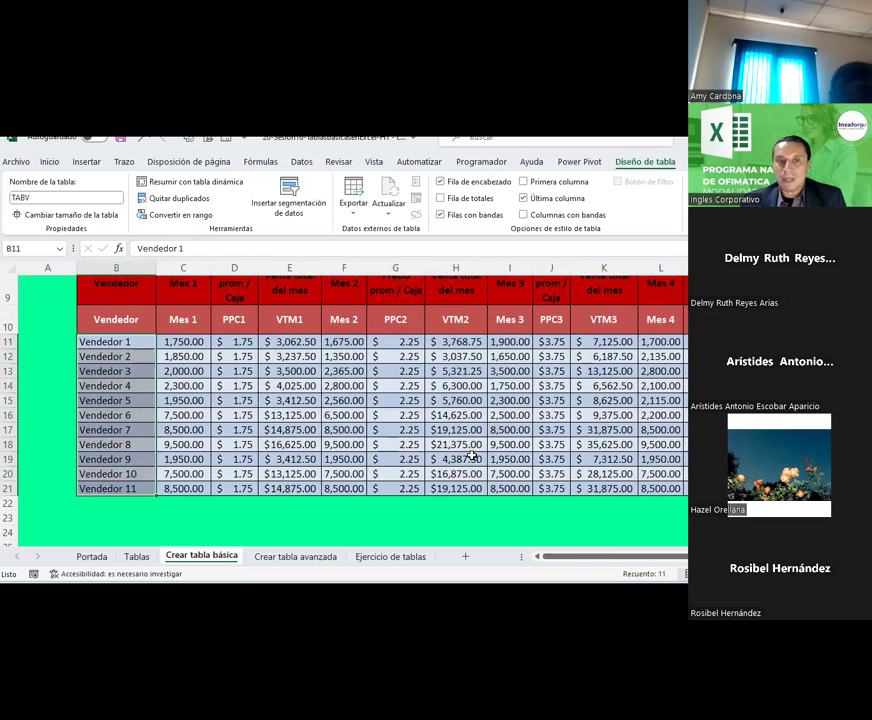
{"action": "left_click_drag", "start_coordinate": [560, 557], "coordinate": [600, 557]}
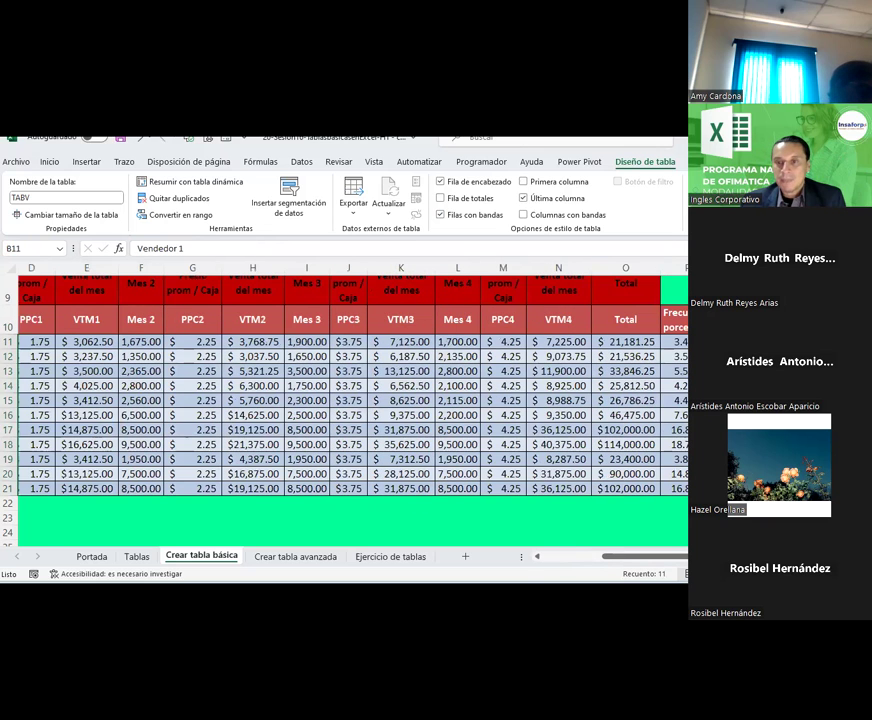
{"action": "left_click_drag", "start_coordinate": [745, 341], "coordinate": [745, 488]}
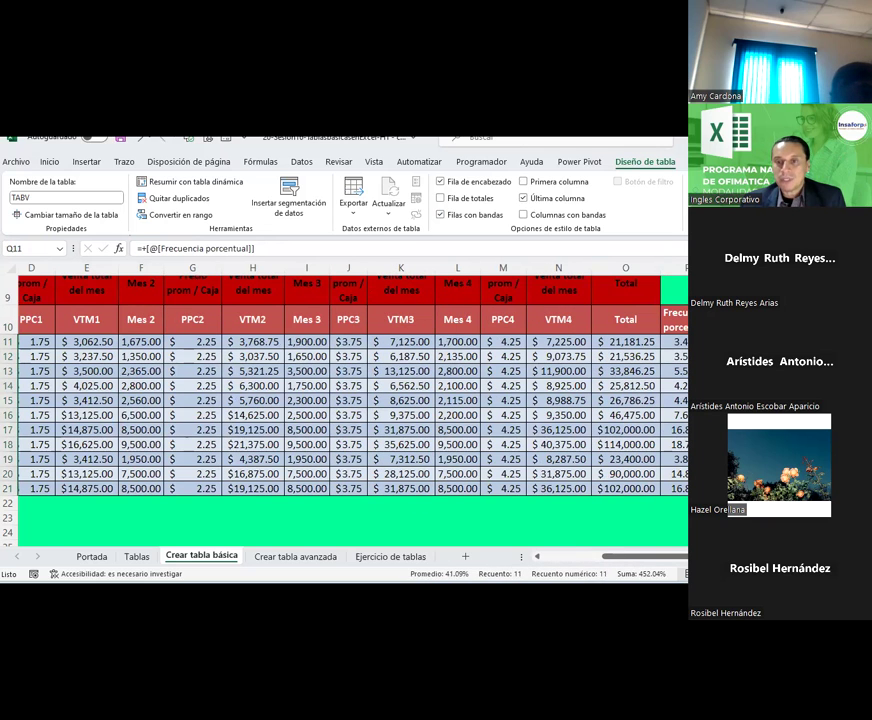
{"action": "left_click", "coordinate": [522, 215]}
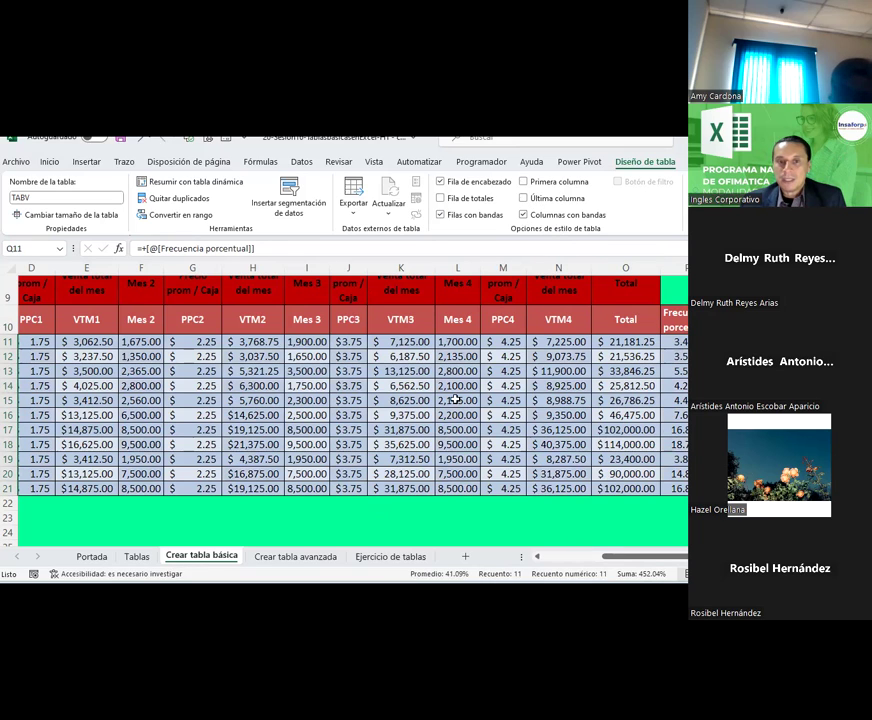
{"action": "left_click", "coordinate": [458, 444]}
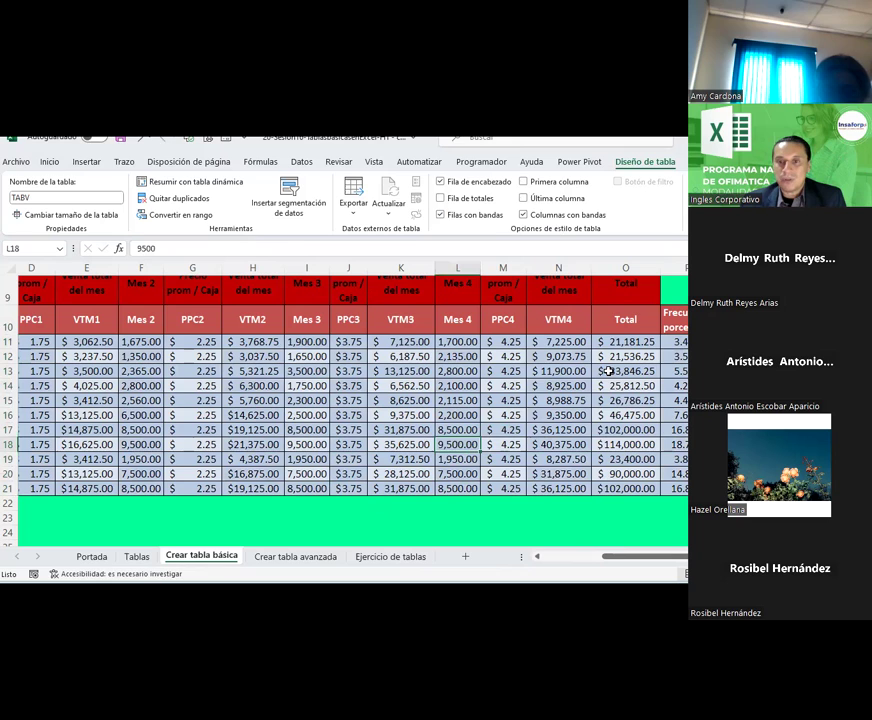
Step: Inspect the Total and VTM4 formulas and the Mes 2, PPC2 and Mes 3 values
{"action": "left_click", "coordinate": [597, 400]}
{"action": "left_click", "coordinate": [563, 433]}
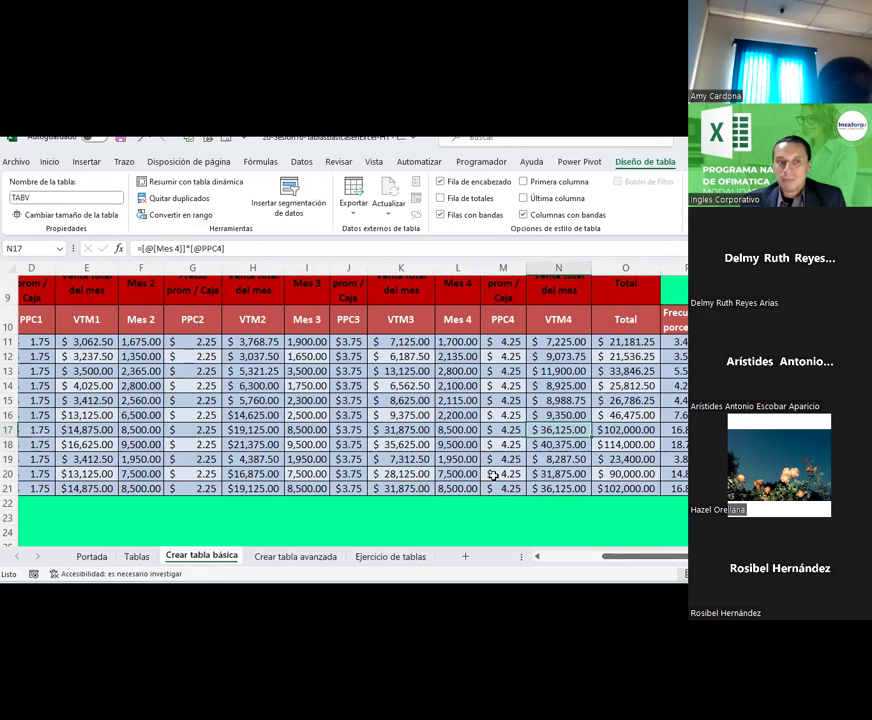
{"action": "left_click_drag", "start_coordinate": [677, 556], "coordinate": [590, 537]}
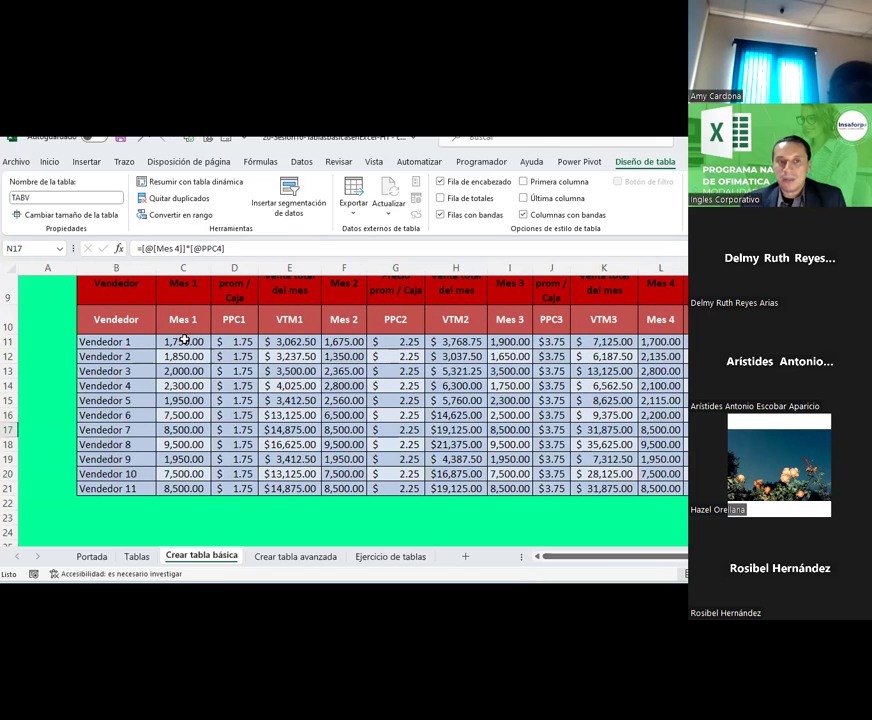
{"action": "left_click", "coordinate": [342, 389]}
{"action": "left_click", "coordinate": [380, 368]}
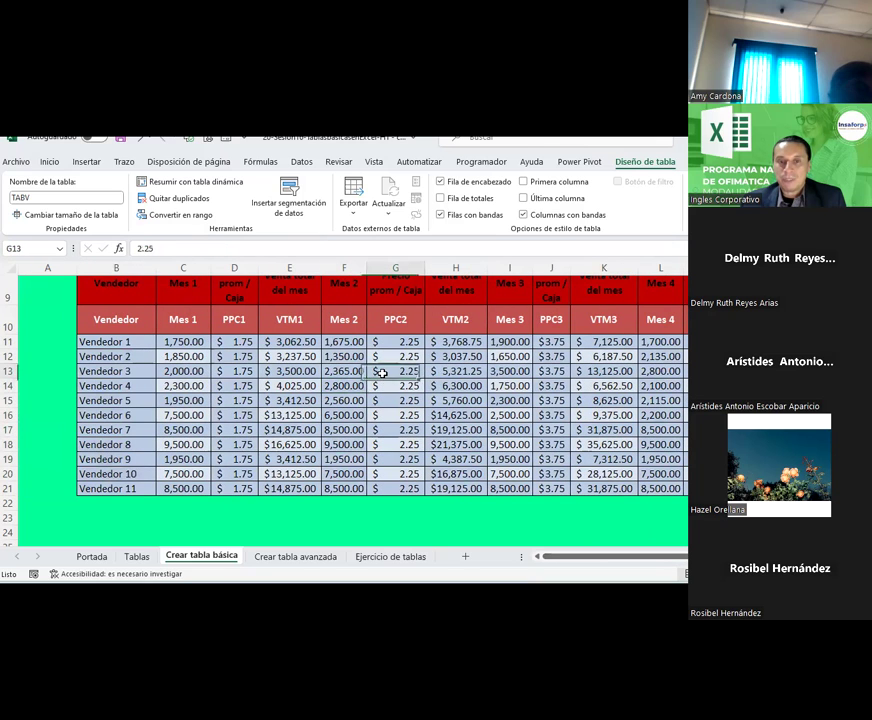
{"action": "left_click", "coordinate": [519, 371]}
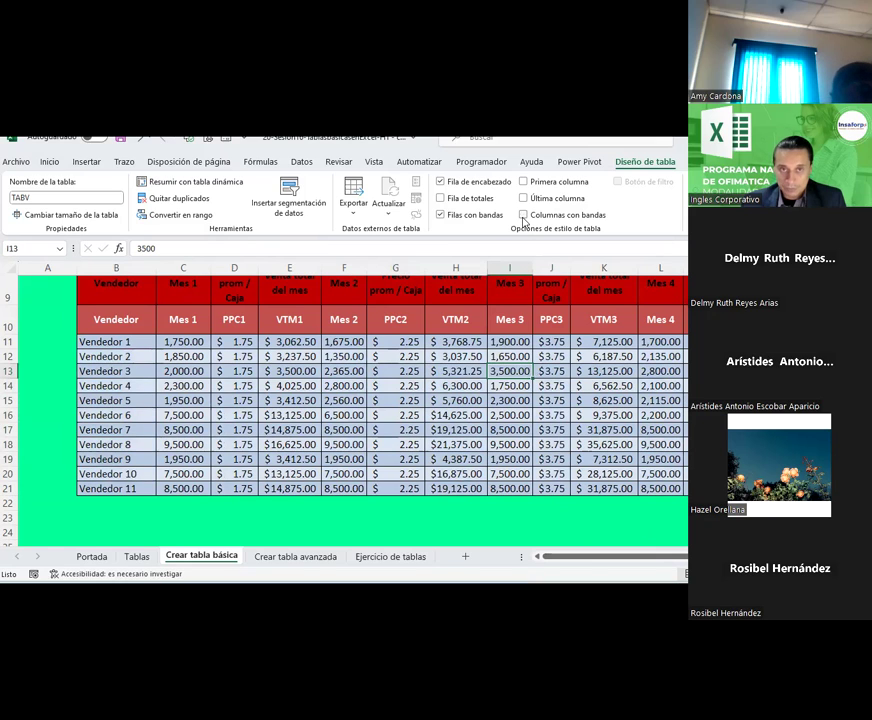
Step: Add a Total row to TABV showing $93,275.00 under VTM1 and check its function list
{"action": "left_click", "coordinate": [441, 198]}
{"action": "scroll", "coordinate": [176, 417], "scroll_direction": "down", "scroll_amount": 1}
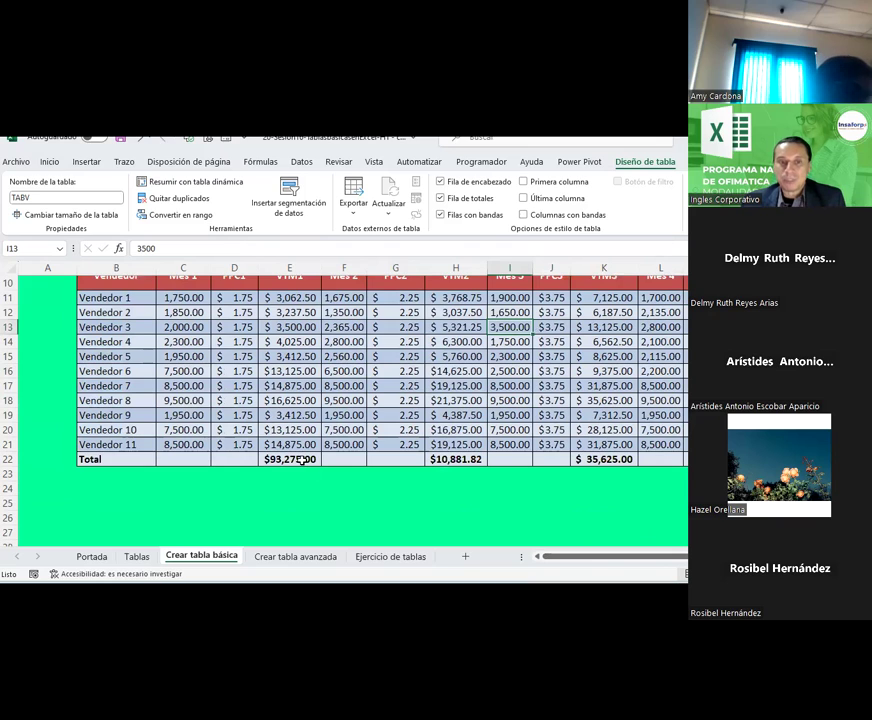
{"action": "left_click", "coordinate": [302, 459]}
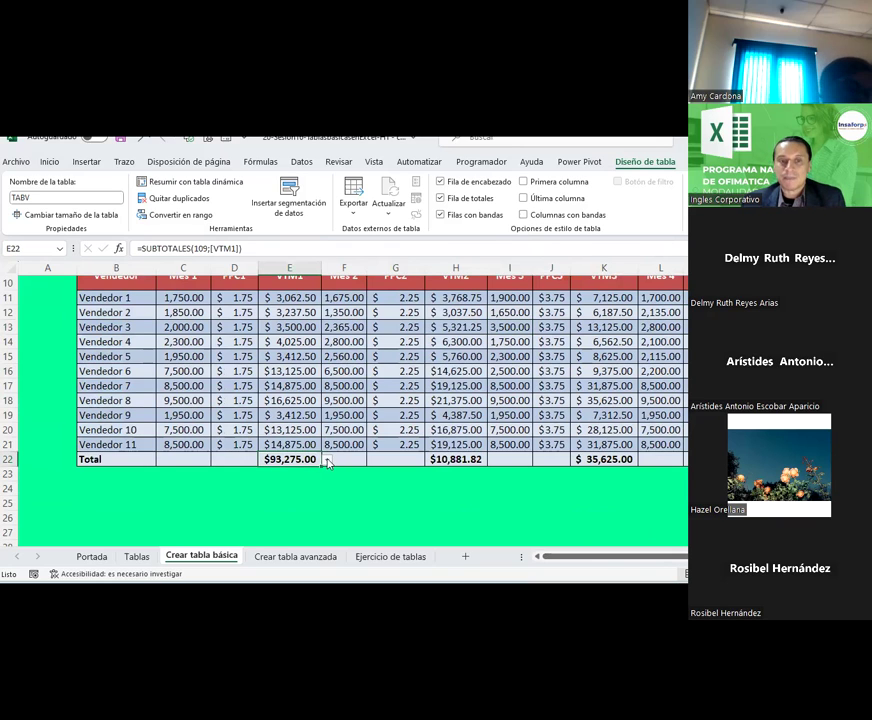
{"action": "left_click", "coordinate": [327, 460]}
{"action": "left_click", "coordinate": [327, 460]}
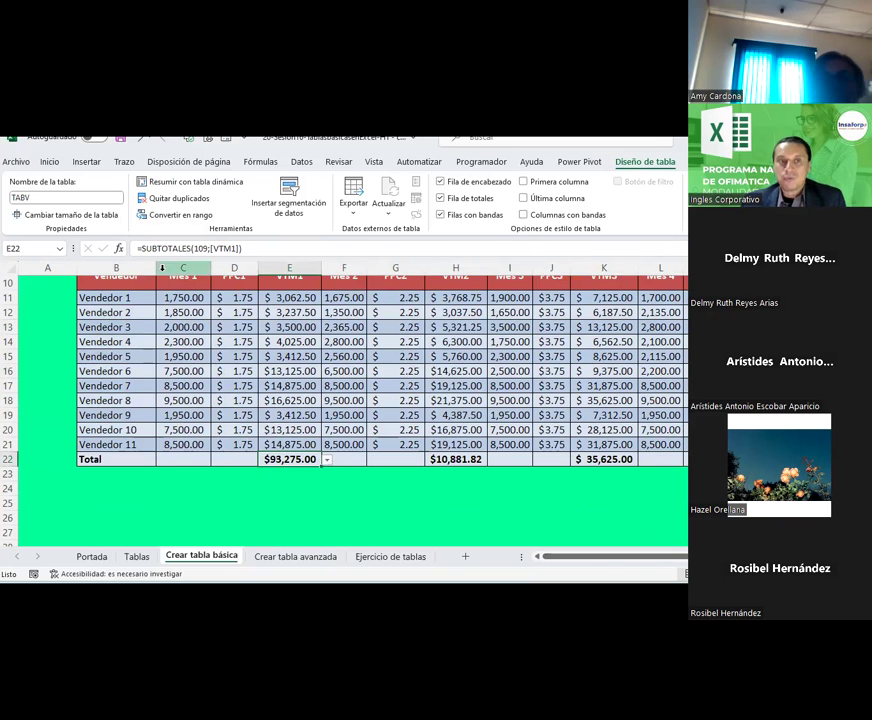
{"action": "left_click", "coordinate": [270, 503]}
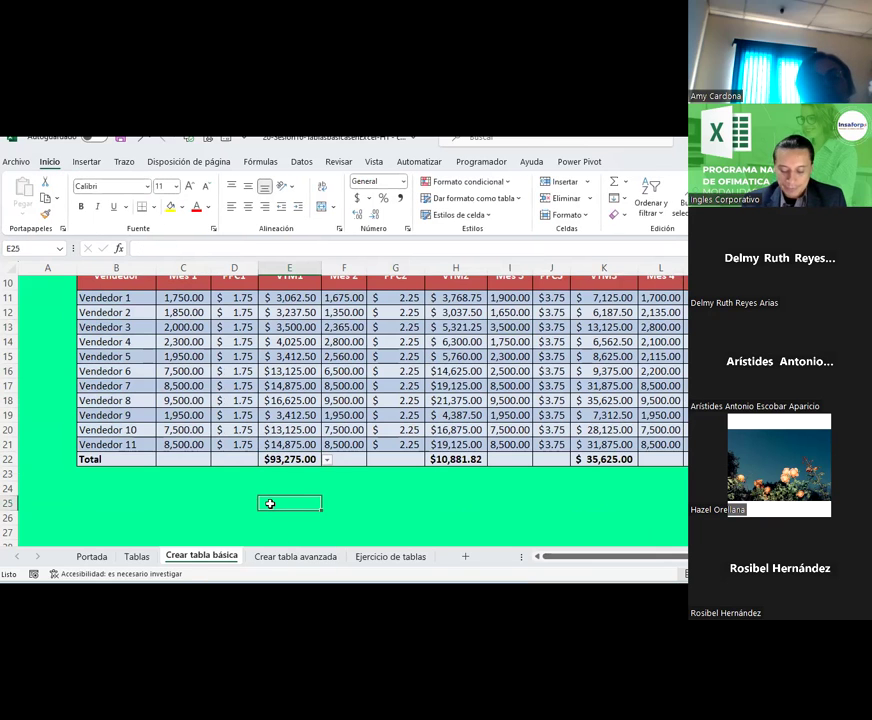
Step: Enter =SUBTOTALES(9;TABV[VTM1]) in E25, using 9 - SUMA and the VTM1 column
{"action": "type", "text": "=subtotales("}
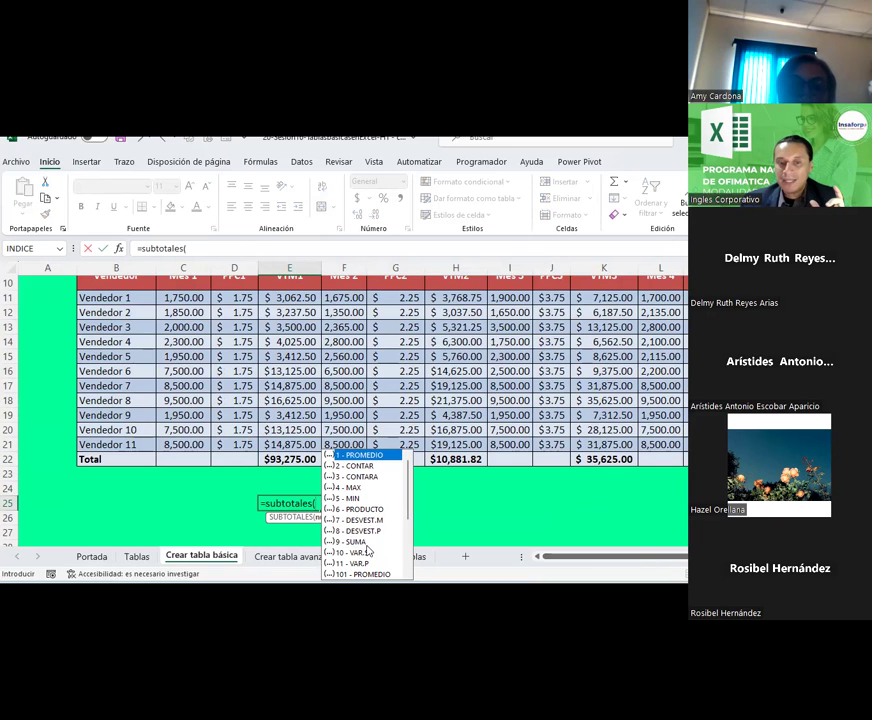
{"action": "left_click", "coordinate": [366, 543]}
{"action": "double_click", "coordinate": [366, 543]}
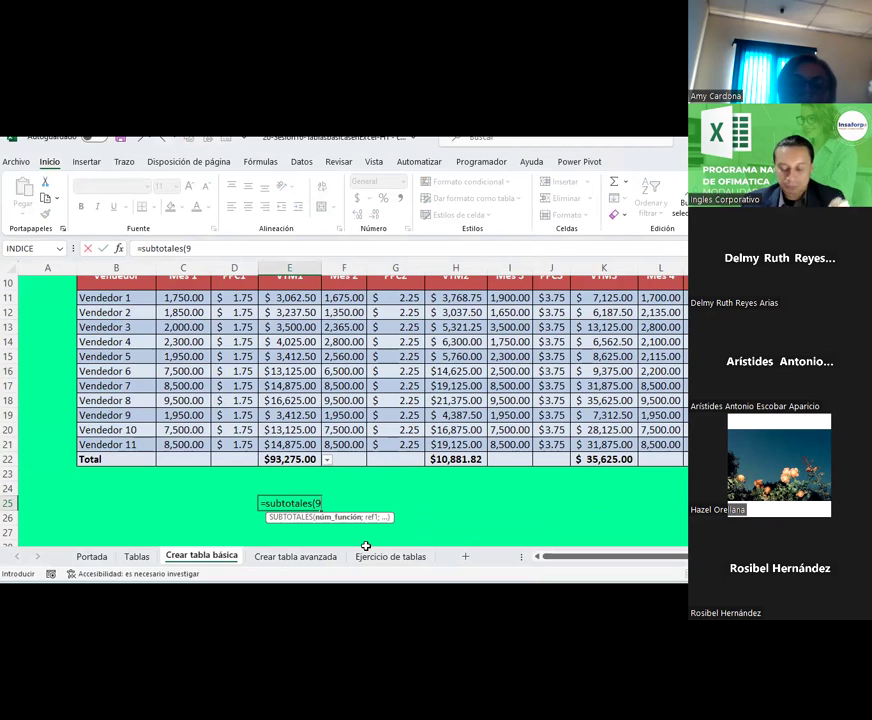
{"action": "type", "text": ";"}
{"action": "left_click_drag", "start_coordinate": [295, 297], "coordinate": [289, 441]}
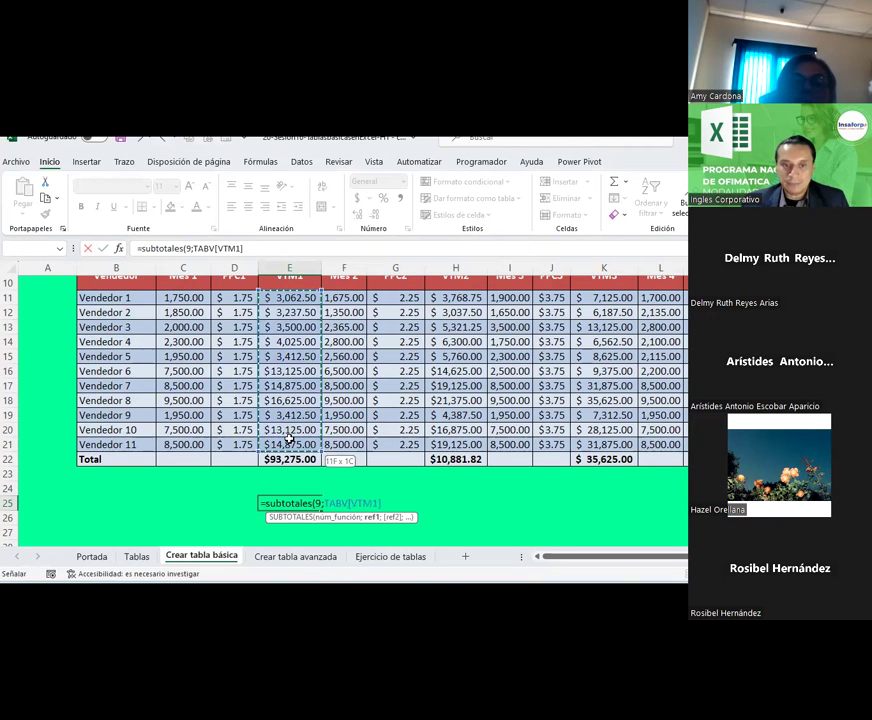
{"action": "type", "text": ")"}
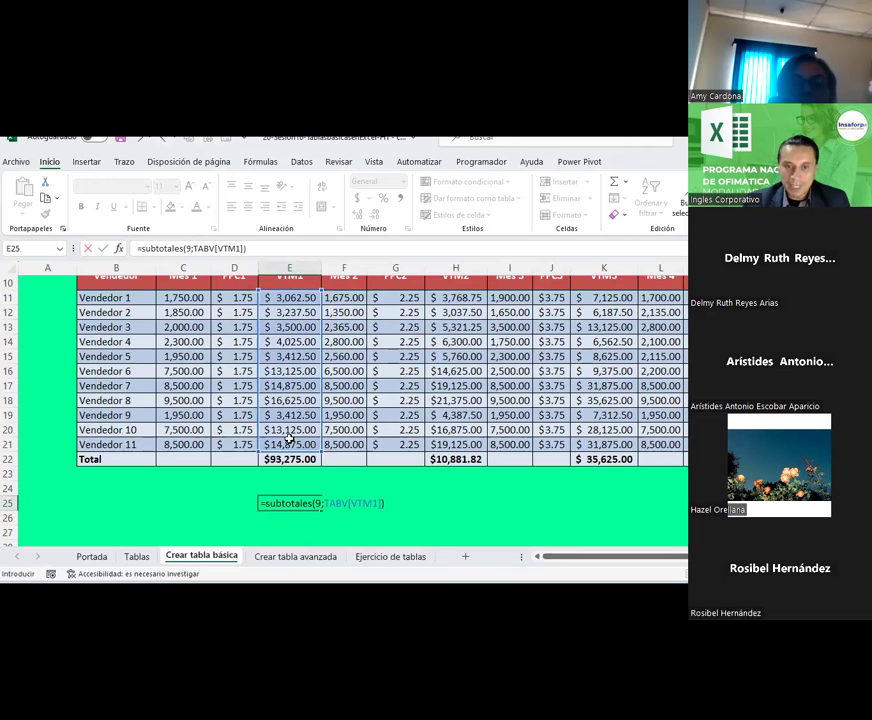
{"action": "key", "text": "Return"}
Step: Compare E25's 93275 formula with the E22 total formula, committing it unchanged
{"action": "left_click", "coordinate": [298, 503]}
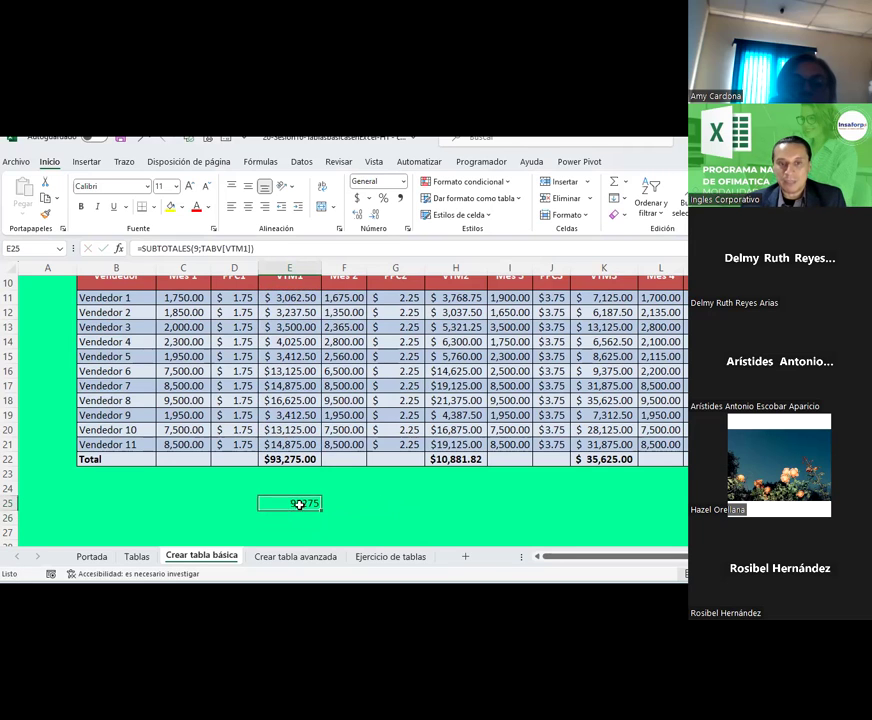
{"action": "left_click", "coordinate": [277, 460]}
{"action": "left_click", "coordinate": [296, 502]}
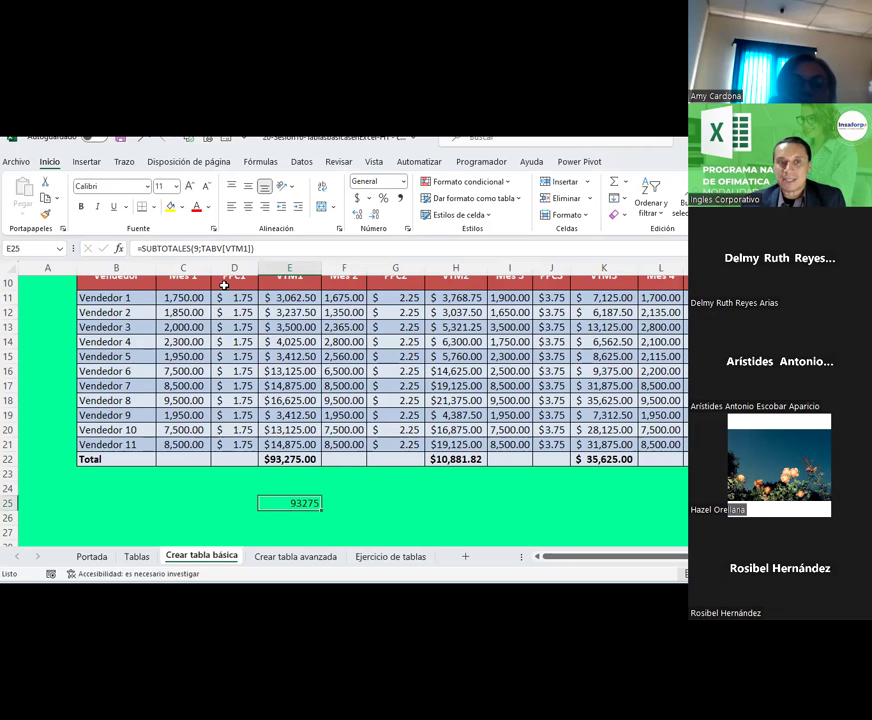
{"action": "double_click", "coordinate": [185, 247]}
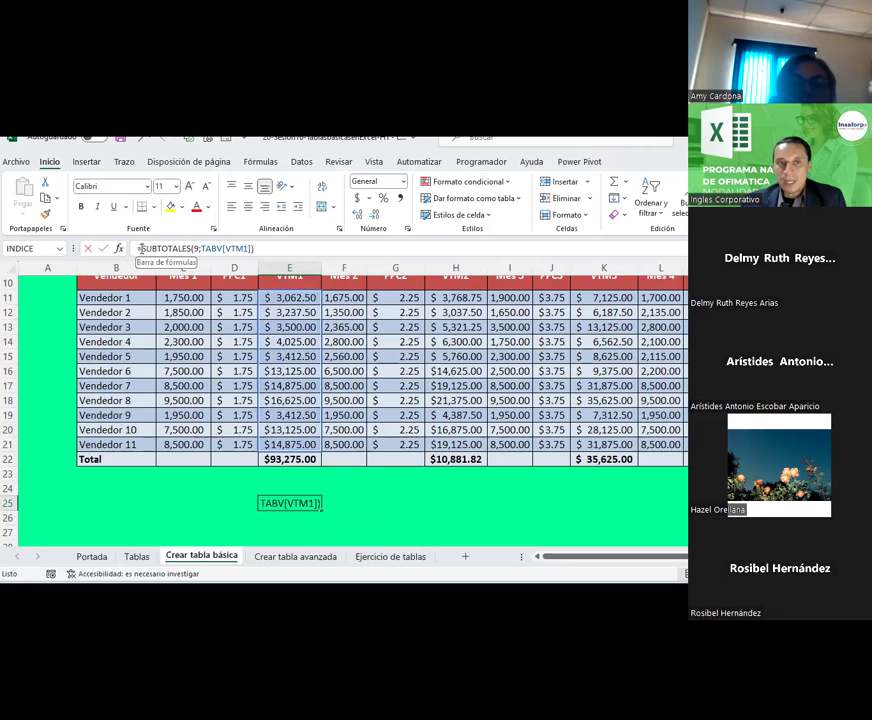
{"action": "key", "text": "Return"}
{"action": "left_click", "coordinate": [344, 487]}
Step: Replace the F16 SUBTOTALES total with an AutoSum of F10:F15
{"action": "left_click", "coordinate": [344, 495]}
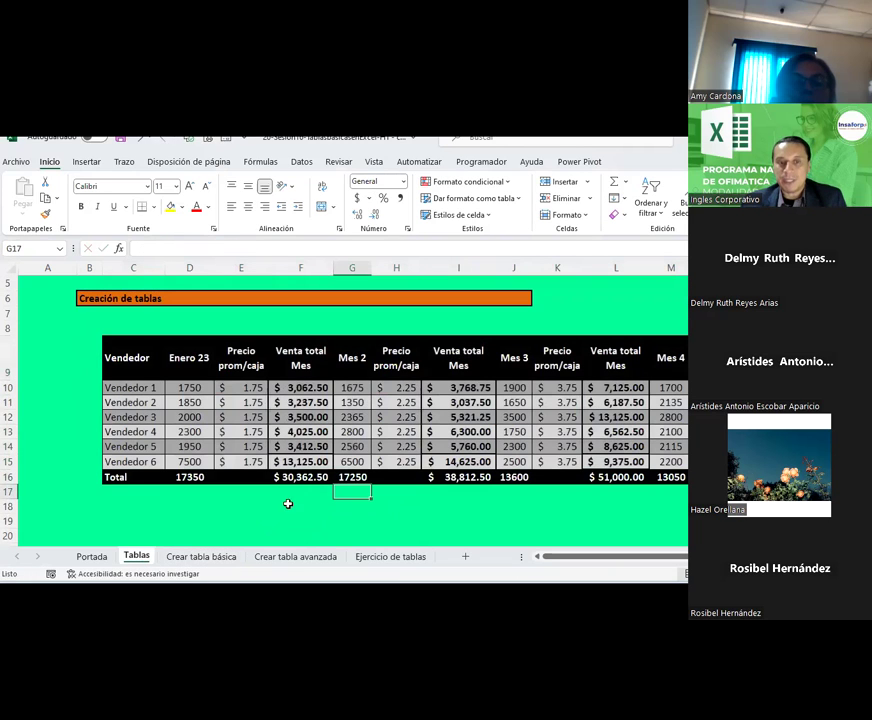
{"action": "left_click", "coordinate": [287, 477]}
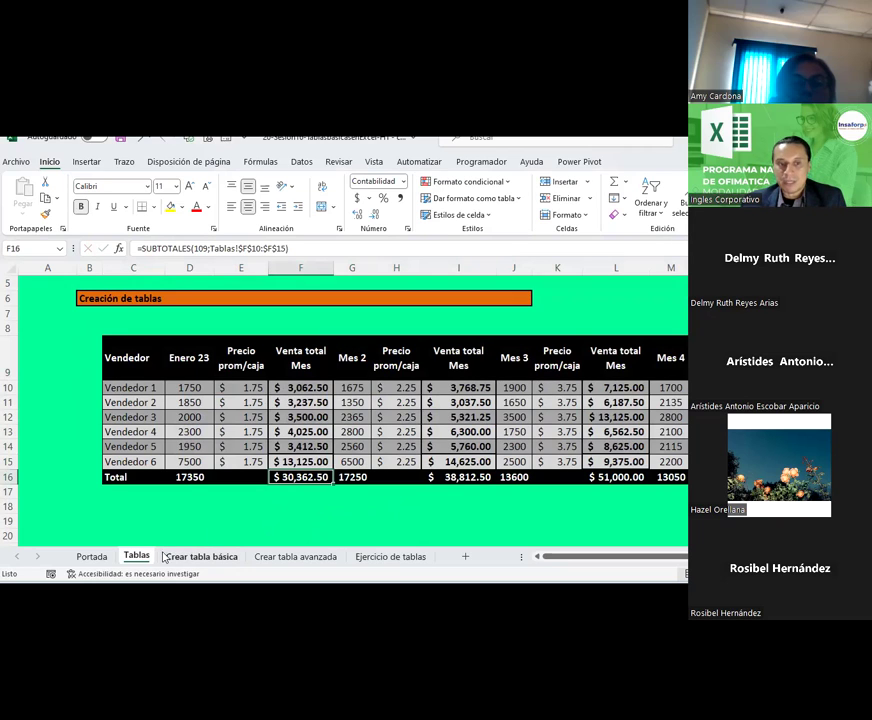
{"action": "key", "text": "Delete"}
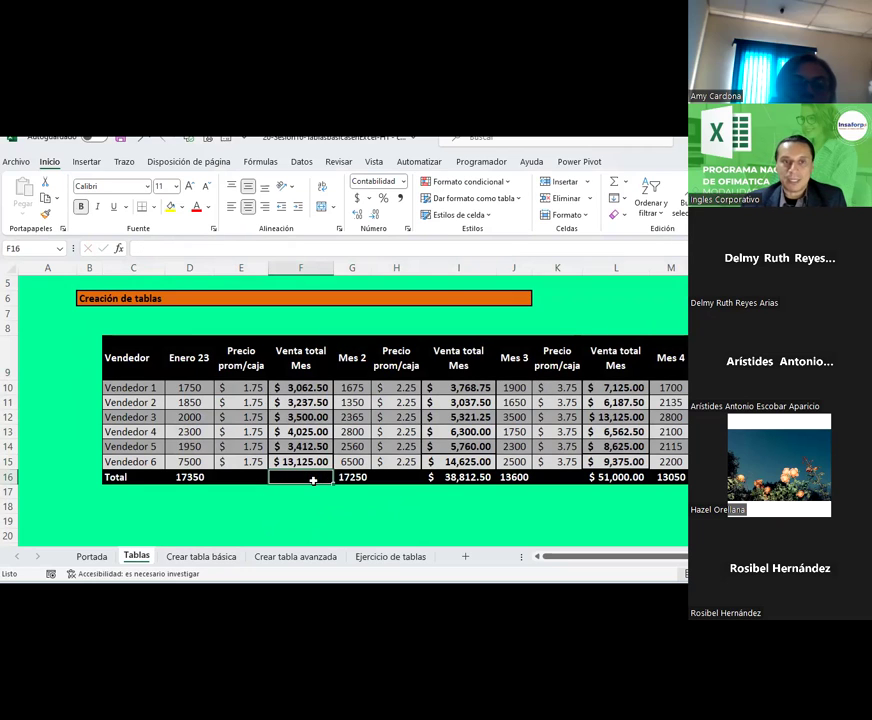
{"action": "left_click", "coordinate": [613, 184]}
{"action": "key", "text": "Return"}
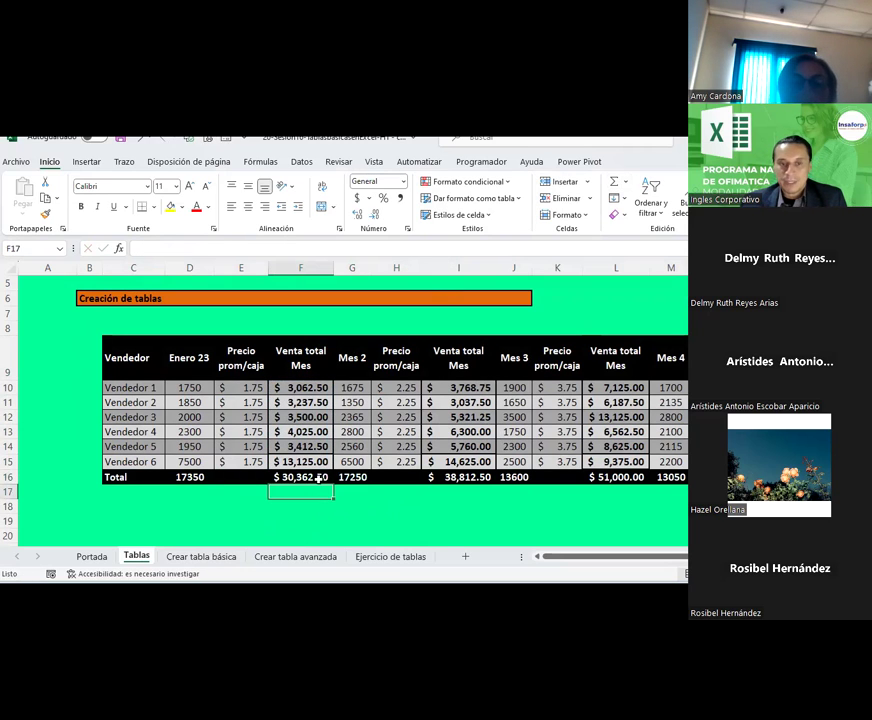
Step: Copy the F16 sum formula into the I16, L16 and P16 totals
{"action": "left_click", "coordinate": [318, 477]}
{"action": "key", "text": "ctrl+c"}
{"action": "left_click", "coordinate": [462, 477]}
{"action": "key", "text": "ctrl+v"}
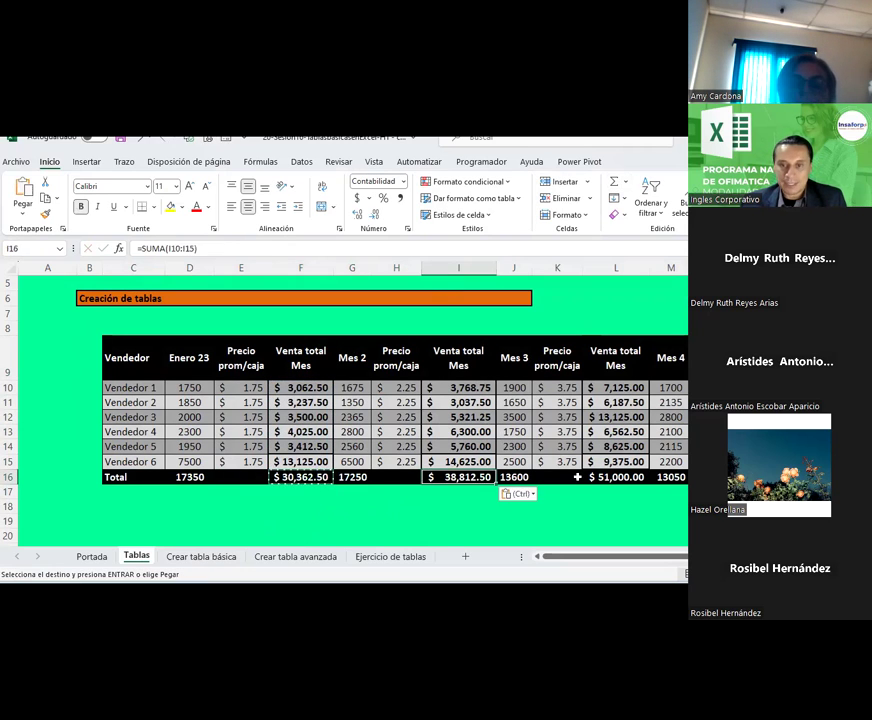
{"action": "left_click", "coordinate": [610, 477]}
{"action": "key", "text": "ctrl+v"}
{"action": "left_click", "coordinate": [790, 477]}
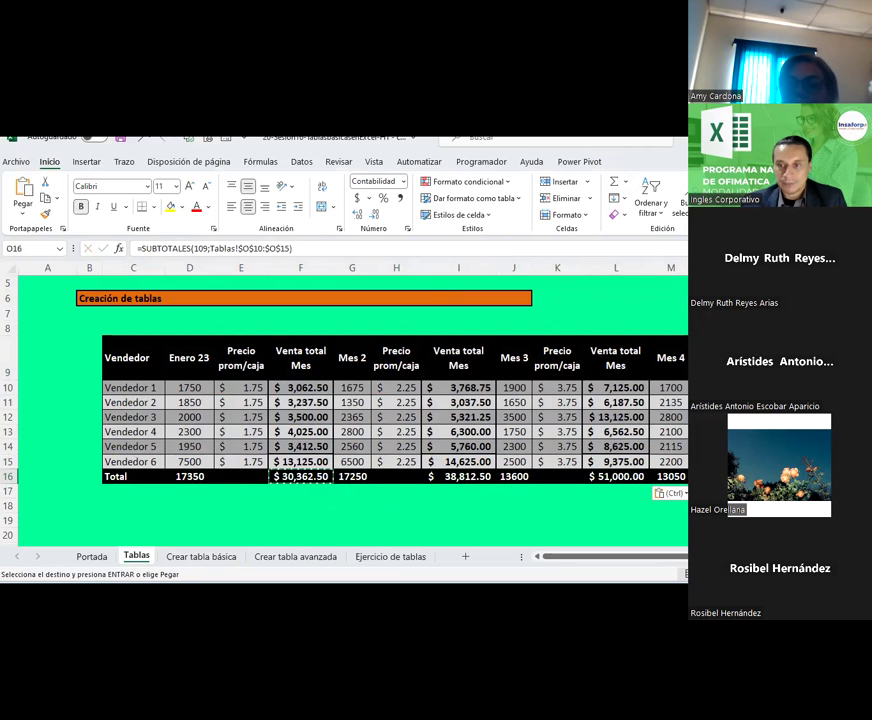
{"action": "key", "text": "Right"}
{"action": "key", "text": "ctrl+v"}
Step: AutoSum the Mes 4 total in M16 and paste it into J16, G16 and D16
{"action": "left_click", "coordinate": [519, 476]}
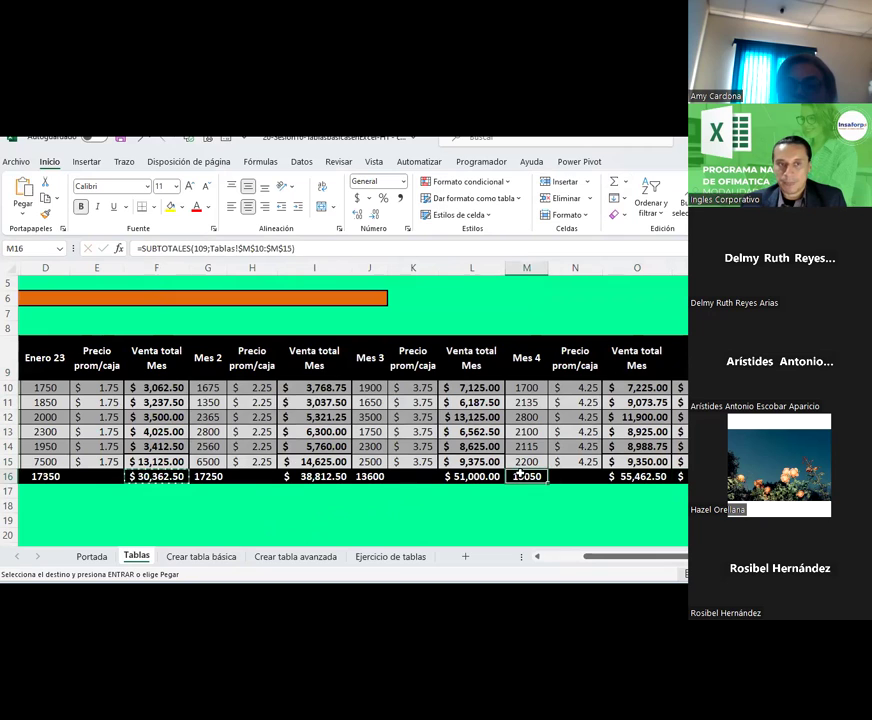
{"action": "left_click", "coordinate": [613, 182]}
{"action": "key", "text": "Return"}
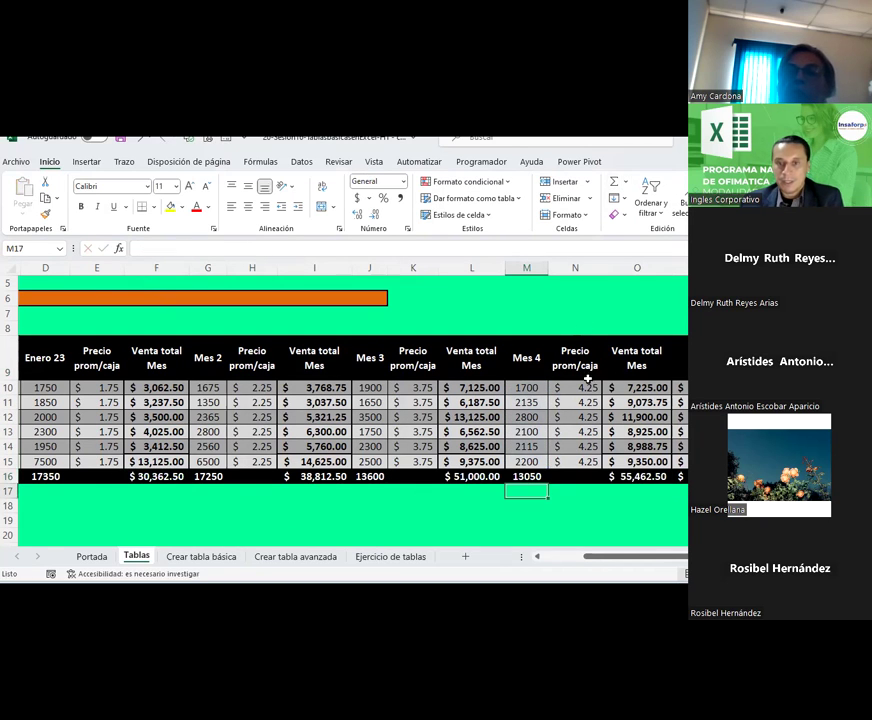
{"action": "left_click", "coordinate": [540, 476]}
{"action": "key", "text": "ctrl+c"}
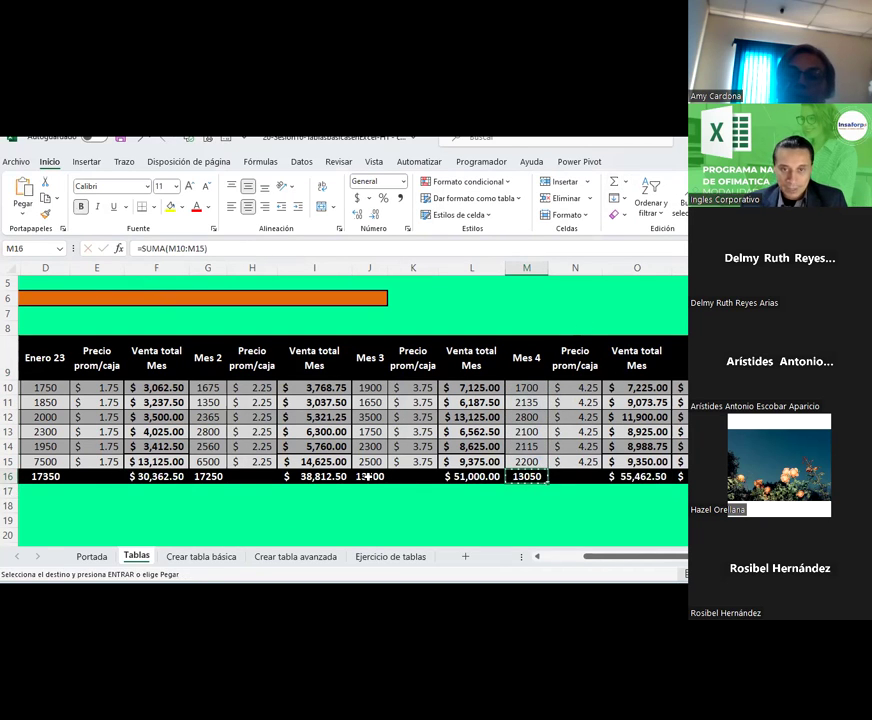
{"action": "left_click", "coordinate": [369, 476]}
{"action": "key", "text": "ctrl+v"}
{"action": "left_click", "coordinate": [199, 476]}
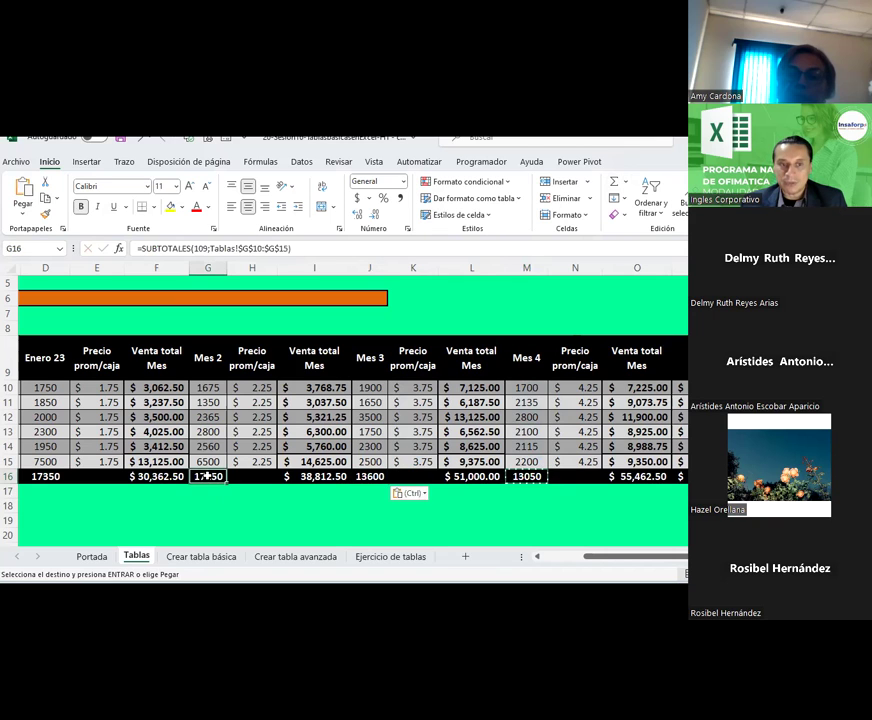
{"action": "key", "text": "ctrl+v"}
{"action": "left_click", "coordinate": [40, 477]}
{"action": "key", "text": "ctrl+v"}
Step: Paste the sum formula into F16 for the $30,362.50 sales total
{"action": "left_click", "coordinate": [236, 503]}
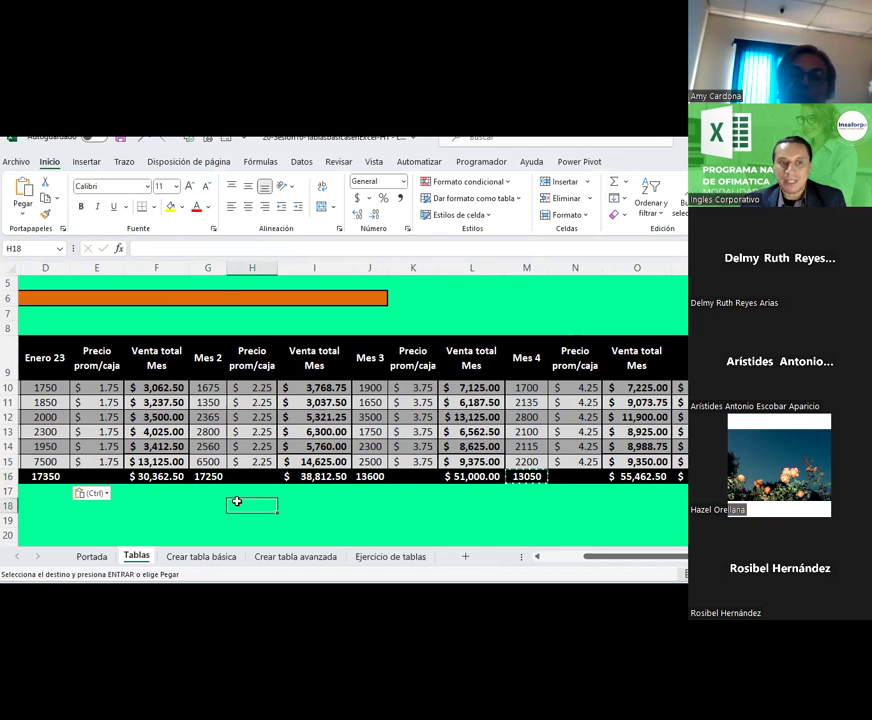
{"action": "left_click_drag", "start_coordinate": [622, 558], "coordinate": [590, 558]}
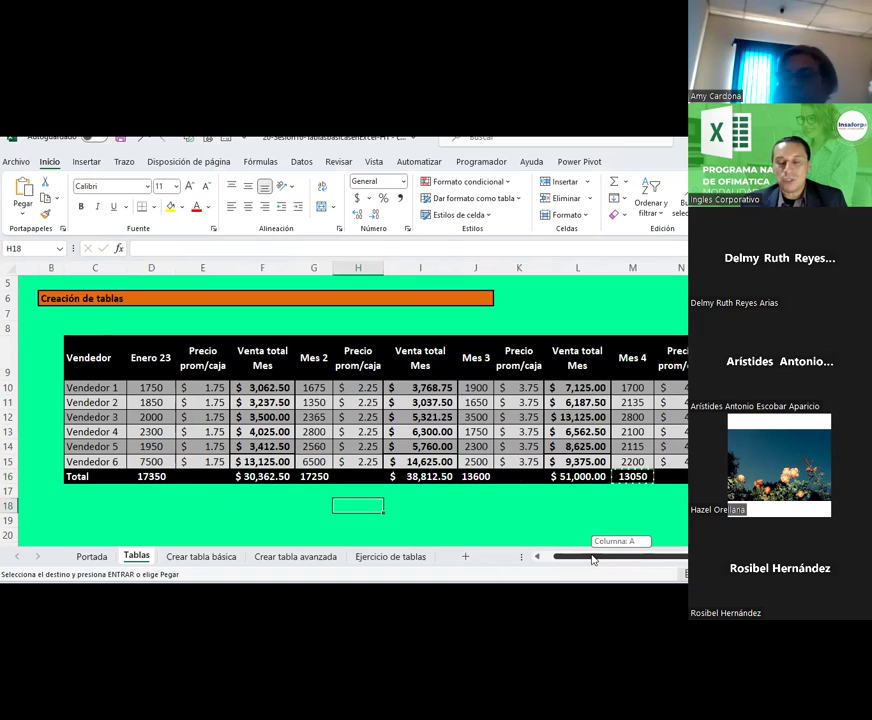
{"action": "left_click", "coordinate": [271, 476]}
{"action": "key", "text": "ctrl+v"}
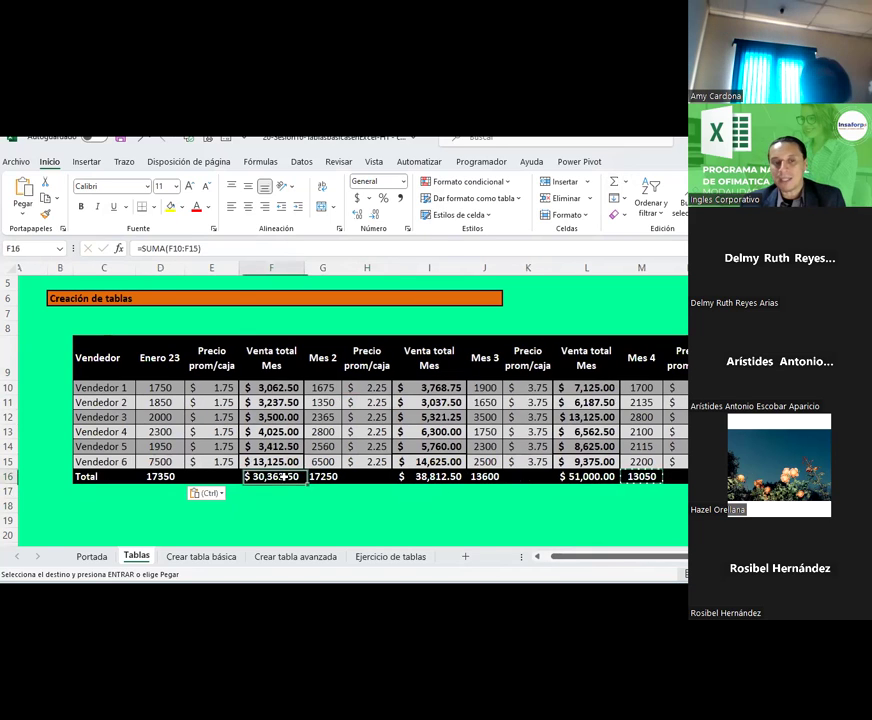
{"action": "left_click", "coordinate": [306, 521]}
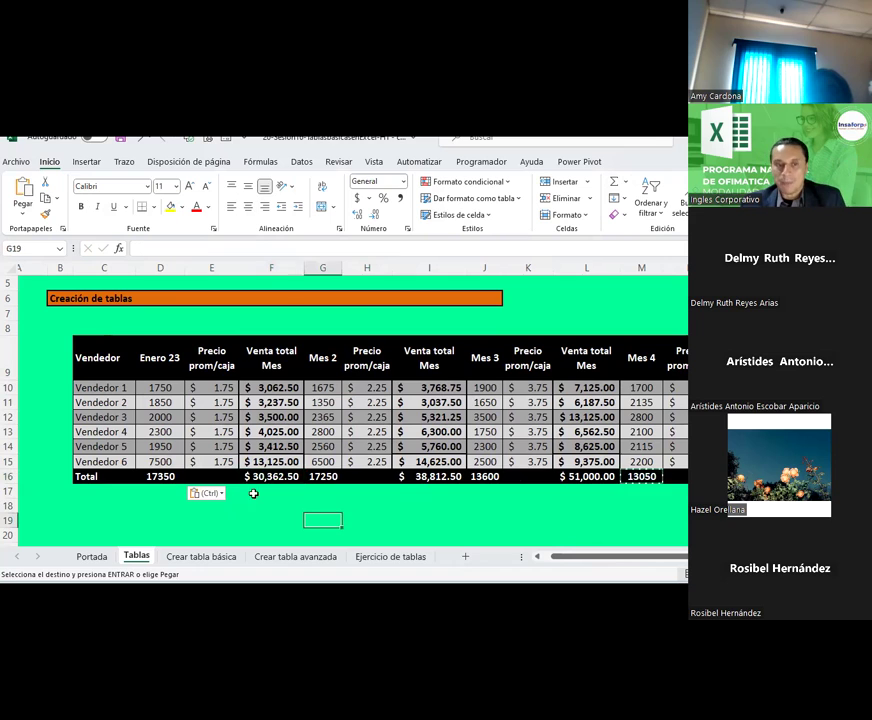
{"action": "left_click", "coordinate": [108, 353]}
Step: Add header filters with Ctrl+Shift+L and filter Vendedor to only Vendedor 2
{"action": "key", "text": "ctrl+shift+l"}
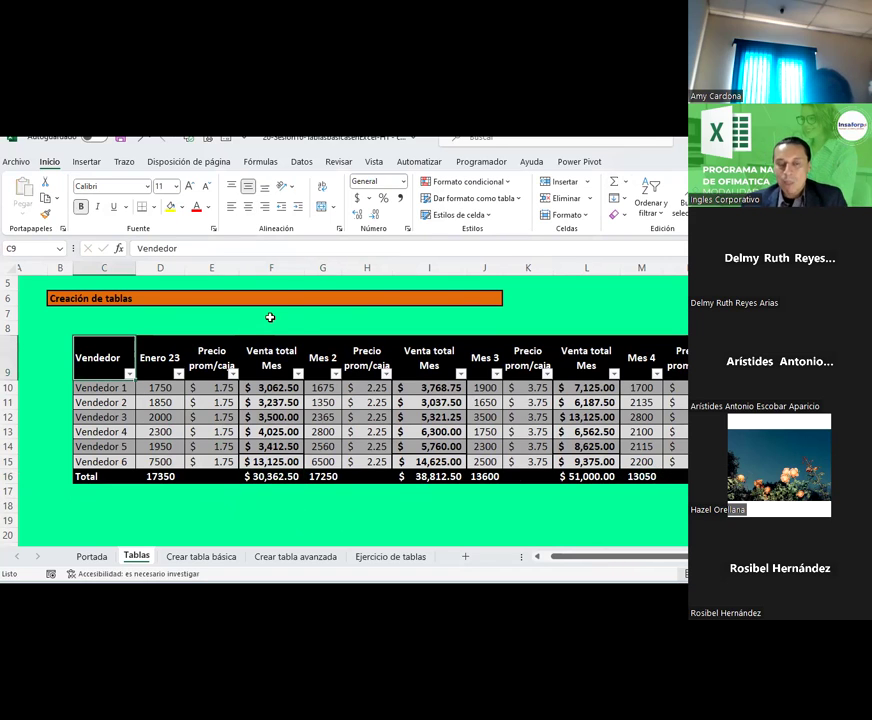
{"action": "left_click", "coordinate": [270, 317]}
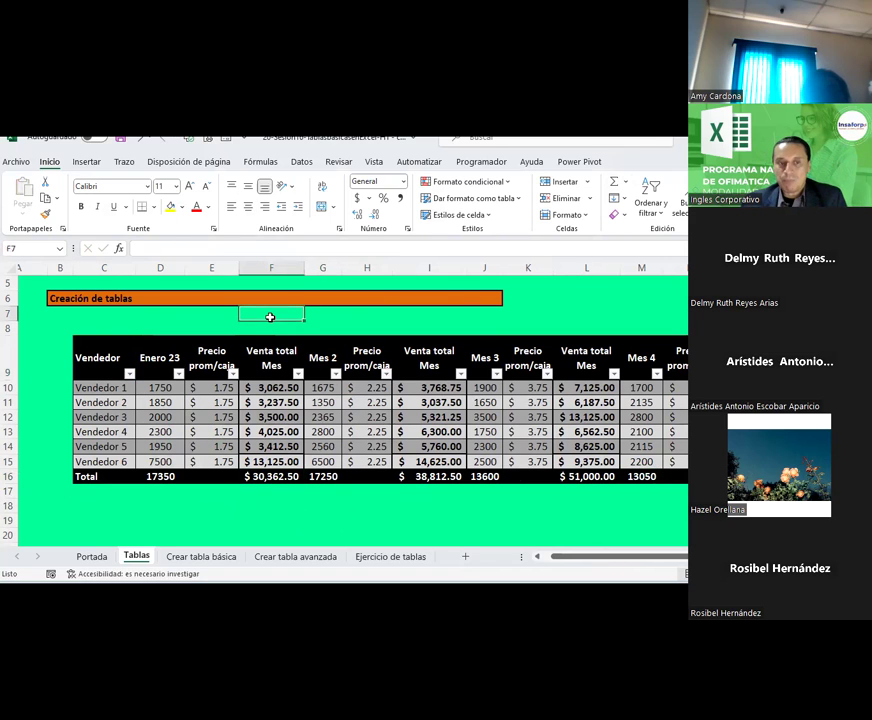
{"action": "left_click", "coordinate": [128, 375]}
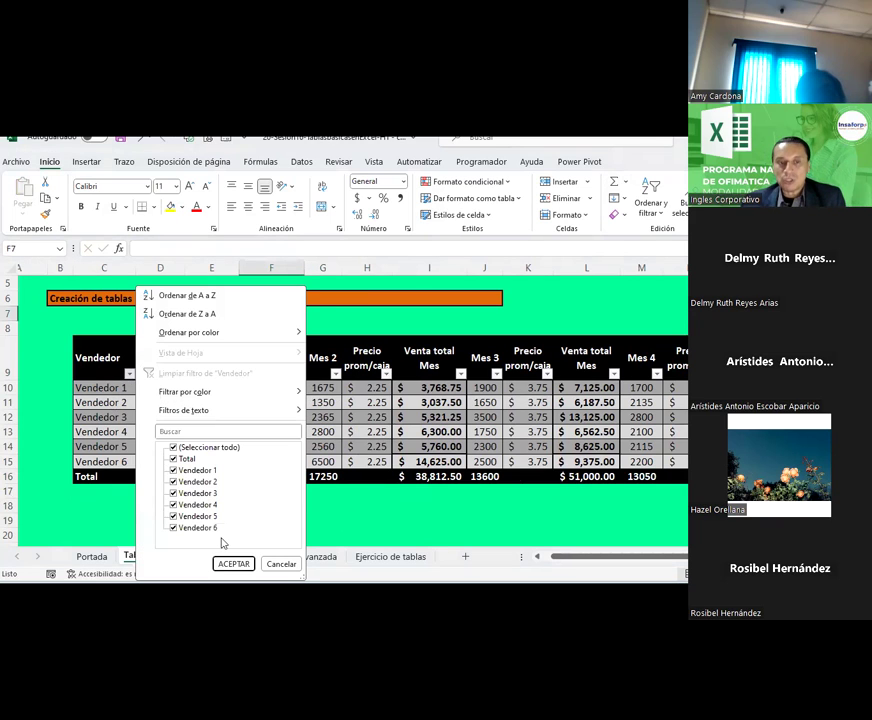
{"action": "left_click", "coordinate": [192, 449]}
{"action": "left_click", "coordinate": [186, 482]}
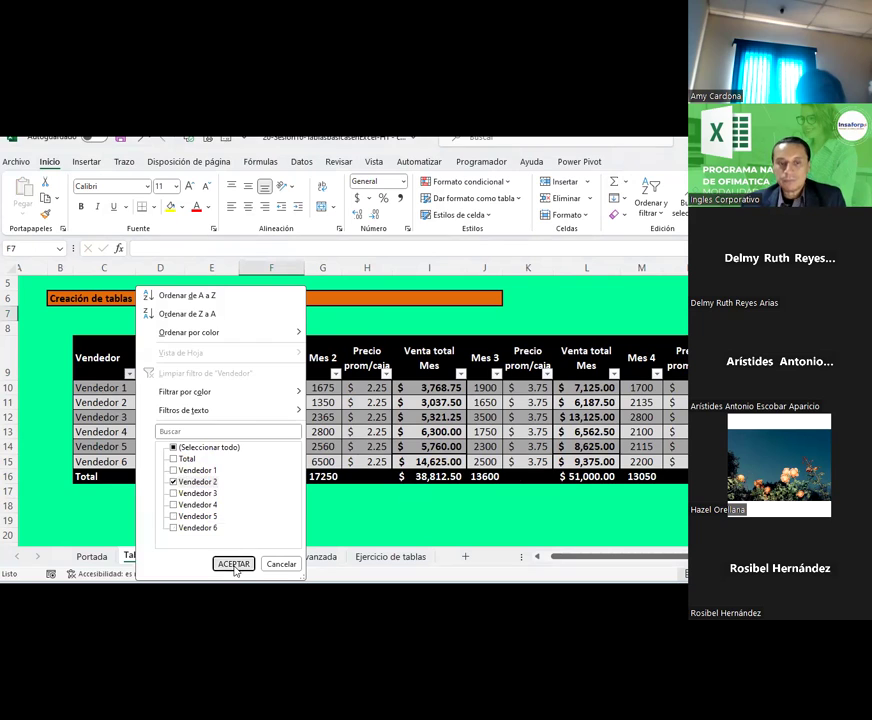
{"action": "left_click", "coordinate": [234, 564]}
Step: Inspect Vendedor 2's monthly sales formula and select its row values
{"action": "left_click", "coordinate": [270, 431]}
{"action": "left_click", "coordinate": [270, 360]}
{"action": "left_click", "coordinate": [270, 387]}
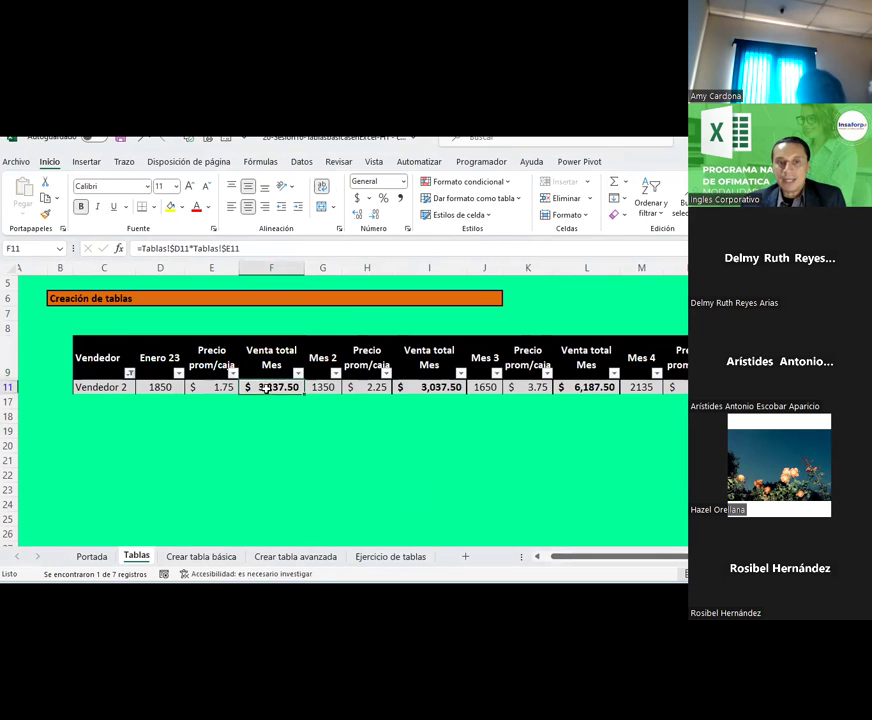
{"action": "left_click_drag", "start_coordinate": [117, 387], "coordinate": [545, 387]}
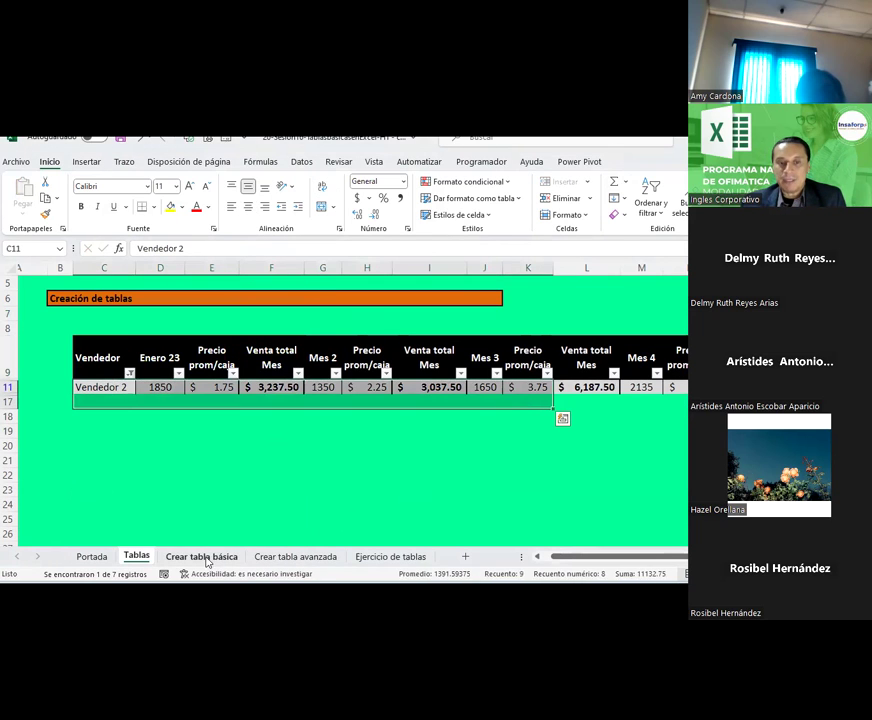
Step: On the Crear tabla básica sheet, filter the Vendedor column to Vendedor 2
{"action": "left_click", "coordinate": [201, 556]}
{"action": "scroll", "coordinate": [140, 340], "scroll_direction": "up", "scroll_amount": 1}
{"action": "left_click", "coordinate": [129, 318]}
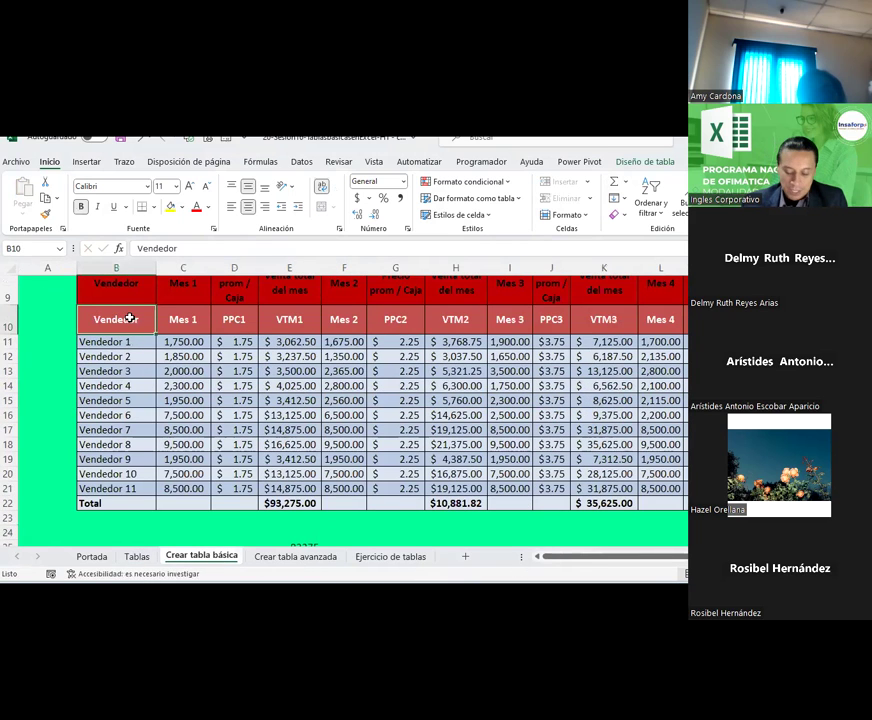
{"action": "left_click", "coordinate": [150, 327]}
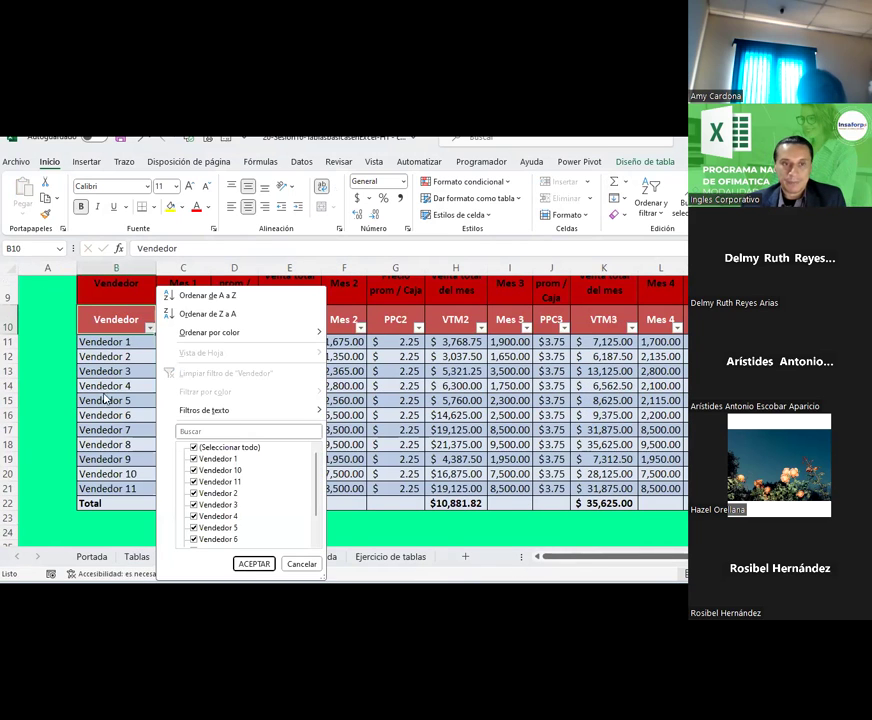
{"action": "left_click", "coordinate": [224, 447]}
{"action": "left_click", "coordinate": [216, 493]}
{"action": "double_click", "coordinate": [216, 504]}
{"action": "left_click", "coordinate": [250, 563]}
Step: Check Vendedor 2's values and the VTM1, VTM2 and VTM3 SUBTOTALES totals
{"action": "left_click", "coordinate": [255, 516]}
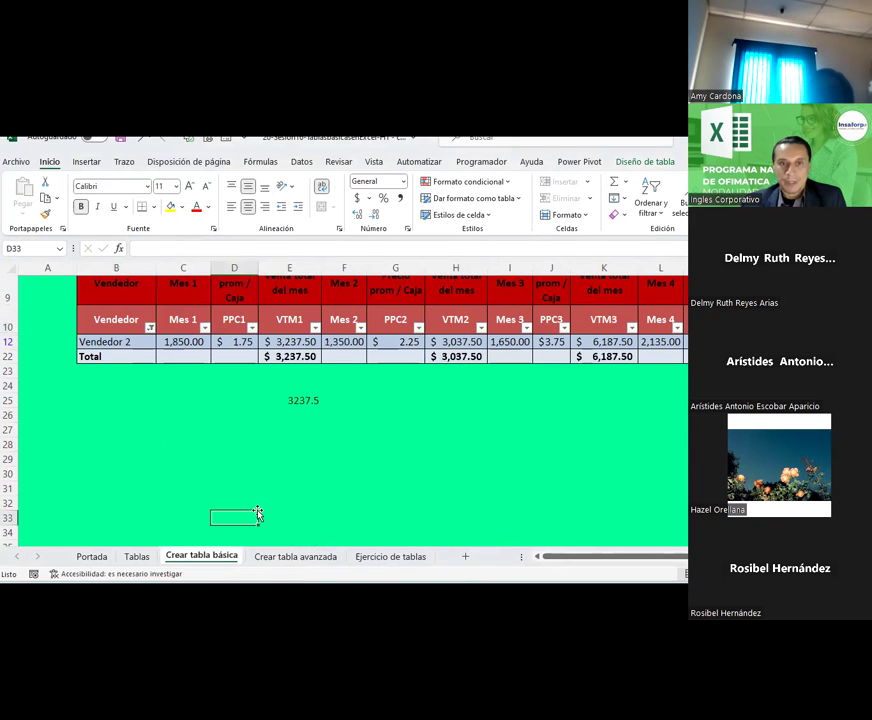
{"action": "scroll", "coordinate": [156, 388], "scroll_direction": "up", "scroll_amount": 1}
{"action": "left_click_drag", "start_coordinate": [140, 385], "coordinate": [288, 388]}
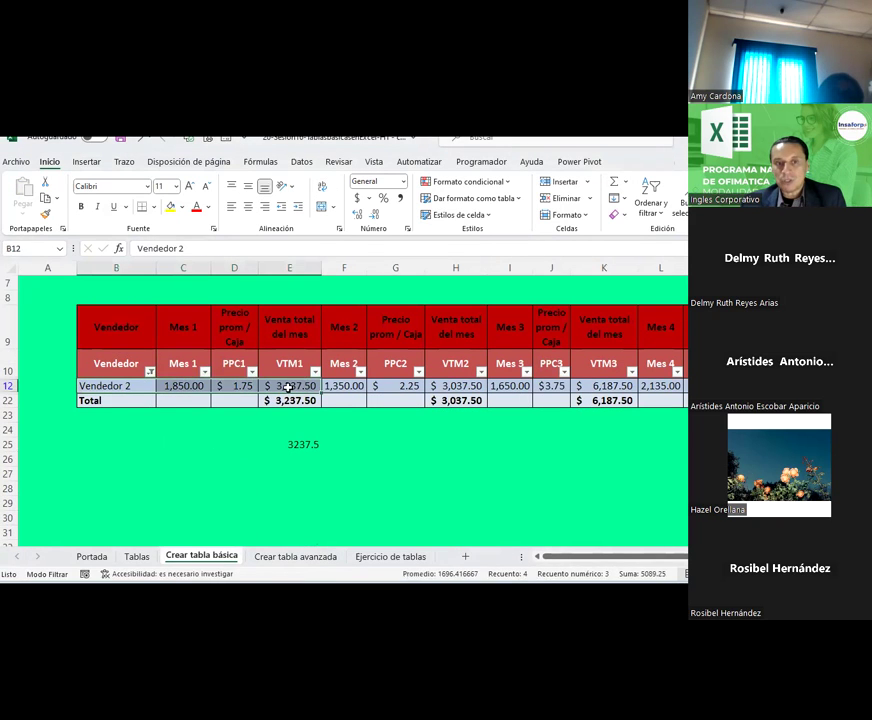
{"action": "left_click", "coordinate": [286, 399]}
{"action": "left_click", "coordinate": [448, 400]}
{"action": "left_click", "coordinate": [597, 403]}
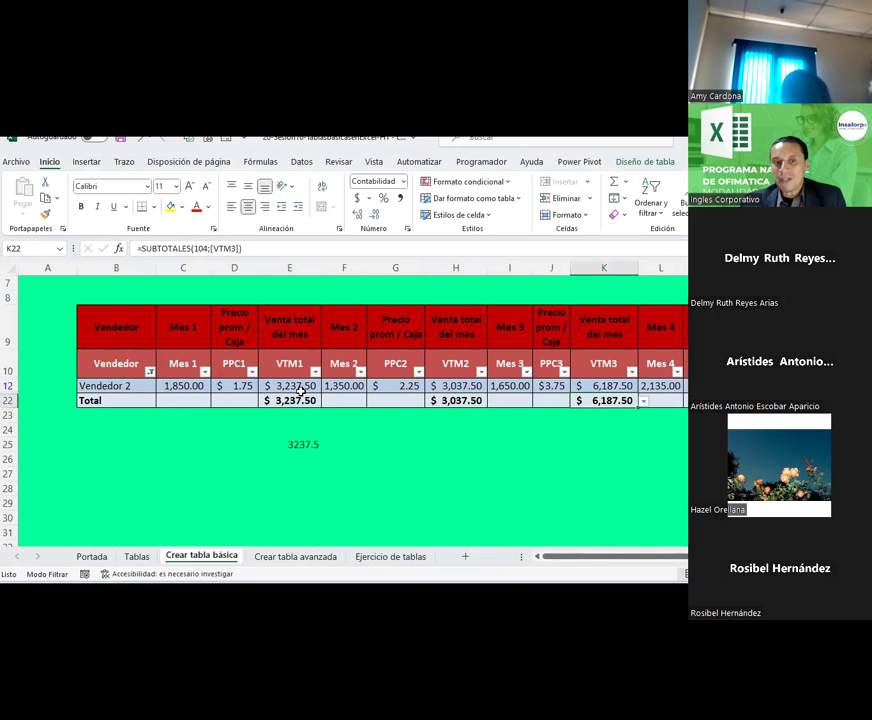
Step: Add Vendedor 11 to the Vendedor filter alongside Vendedor 2
{"action": "left_click", "coordinate": [150, 372]}
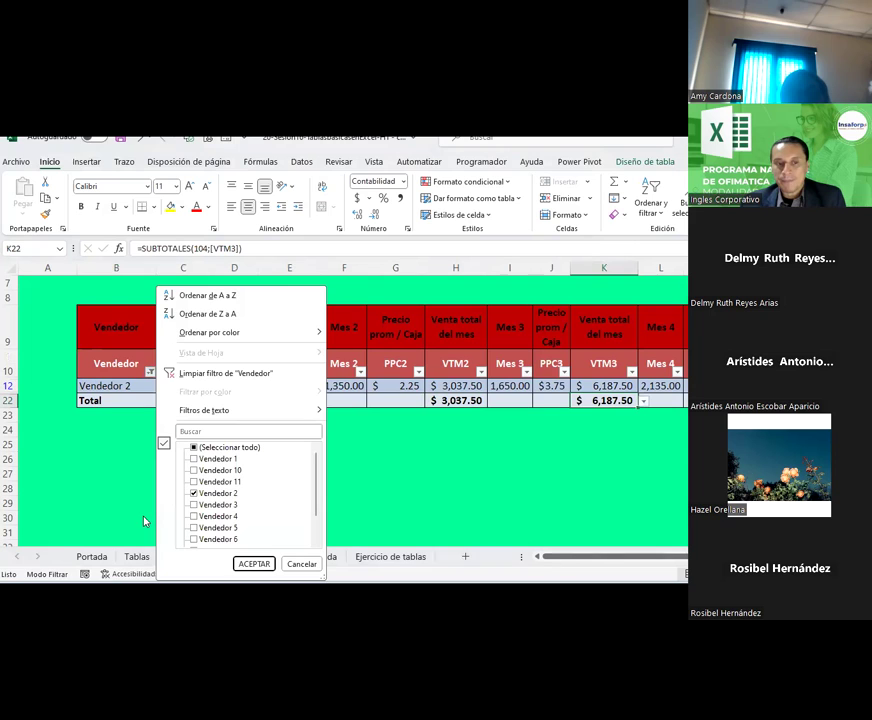
{"action": "left_click", "coordinate": [210, 481]}
{"action": "left_click", "coordinate": [254, 563]}
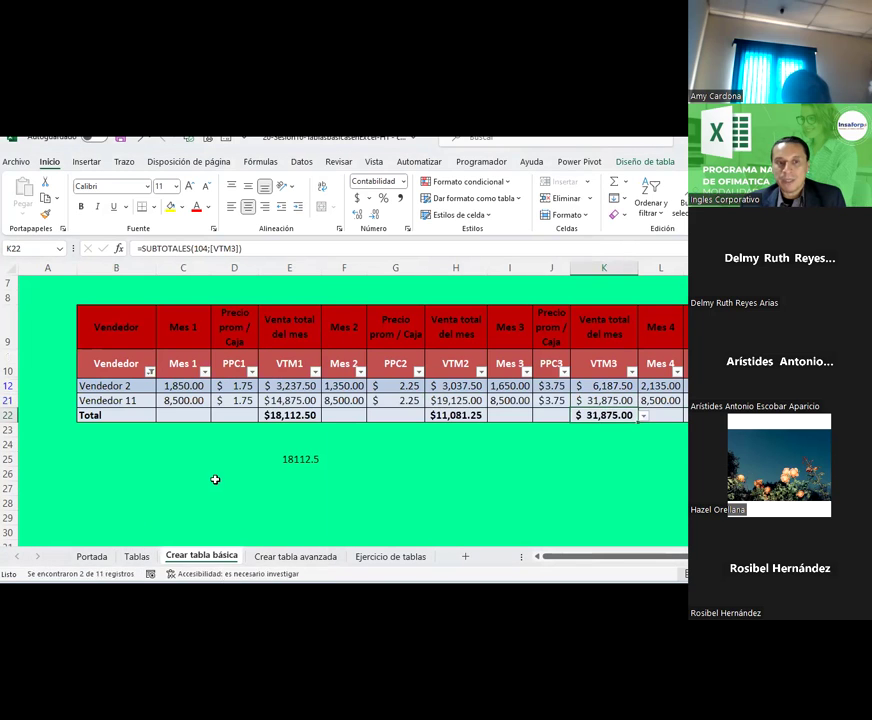
{"action": "left_click", "coordinate": [222, 474]}
Step: Compare the two visible VTM1 values with the $18,112.50 SUBTOTALES total and row formulas
{"action": "left_click", "coordinate": [106, 388]}
{"action": "left_click", "coordinate": [105, 399]}
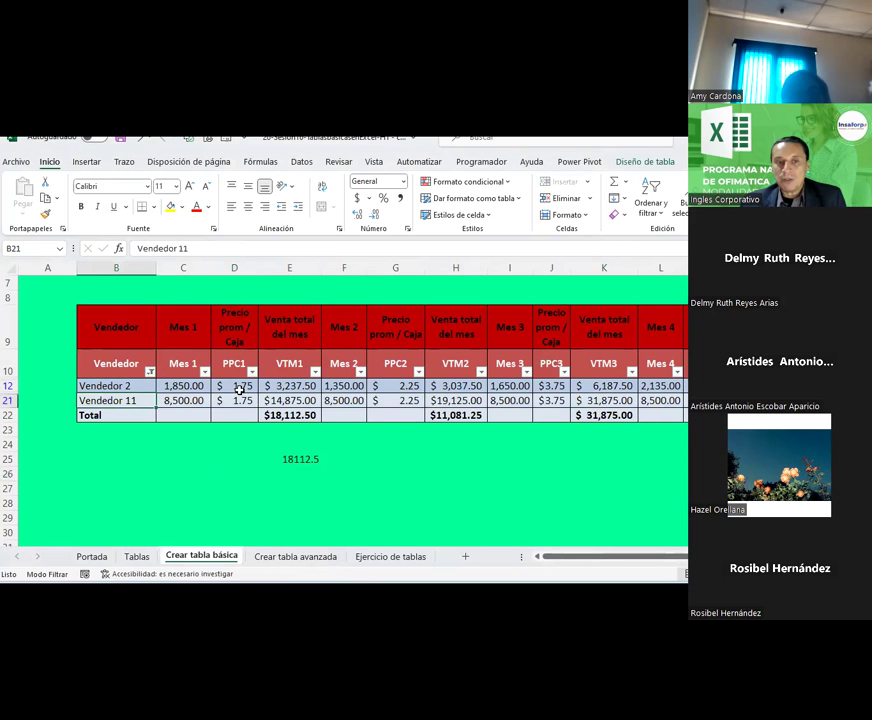
{"action": "left_click", "coordinate": [289, 388]}
{"action": "left_click", "coordinate": [292, 400]}
{"action": "left_click", "coordinate": [296, 416]}
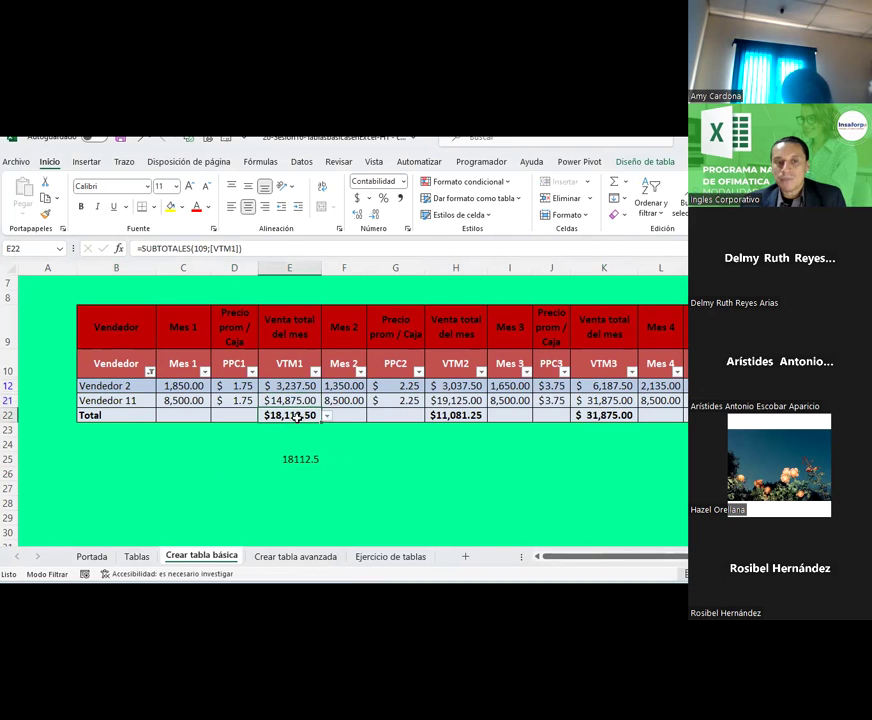
{"action": "left_click_drag", "start_coordinate": [296, 388], "coordinate": [292, 400]}
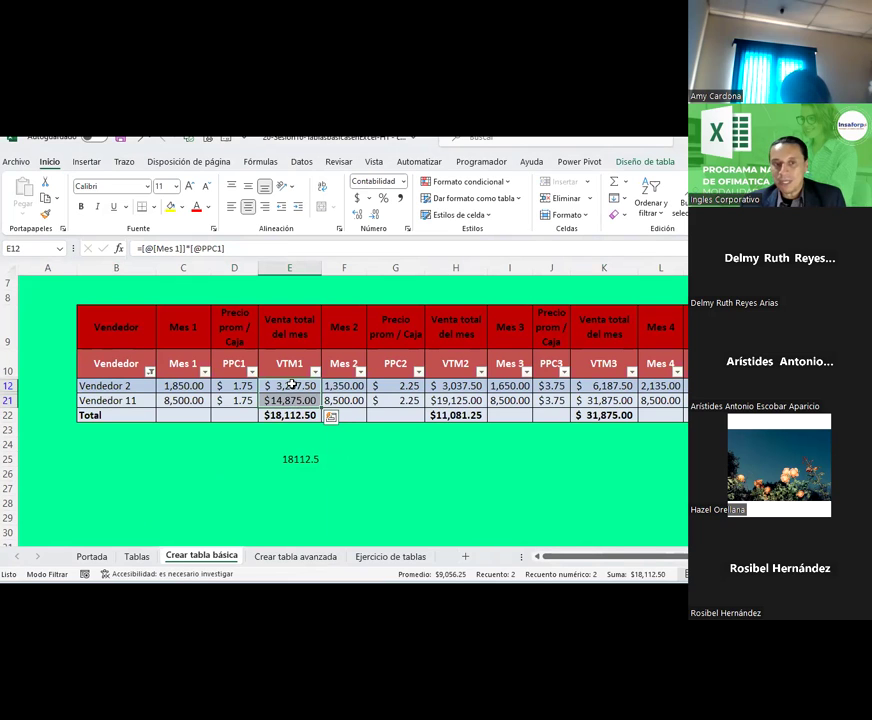
{"action": "left_click", "coordinate": [311, 389]}
{"action": "left_click", "coordinate": [441, 401]}
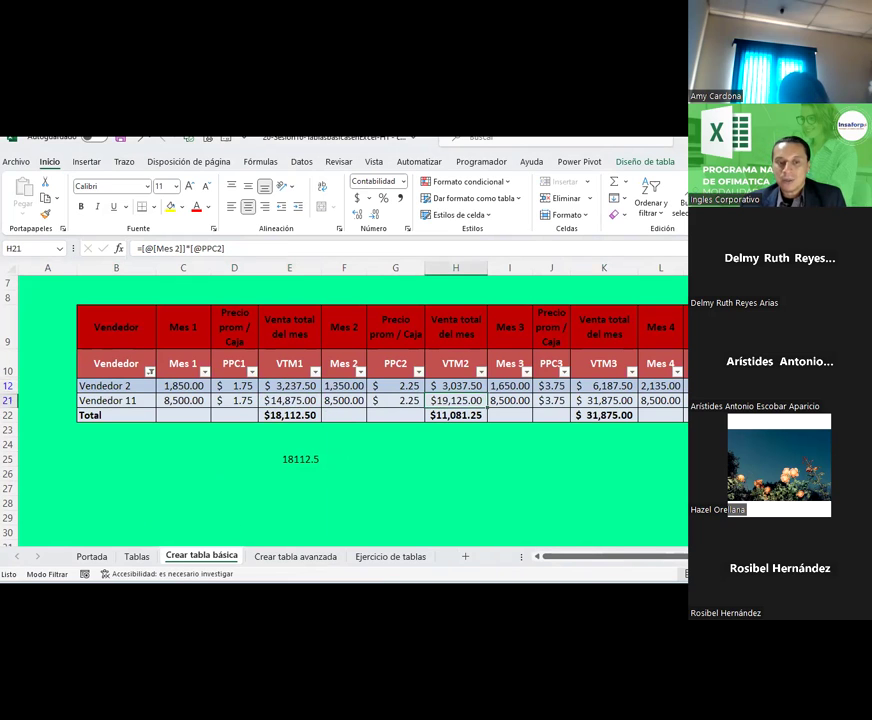
{"action": "left_click", "coordinate": [137, 557]}
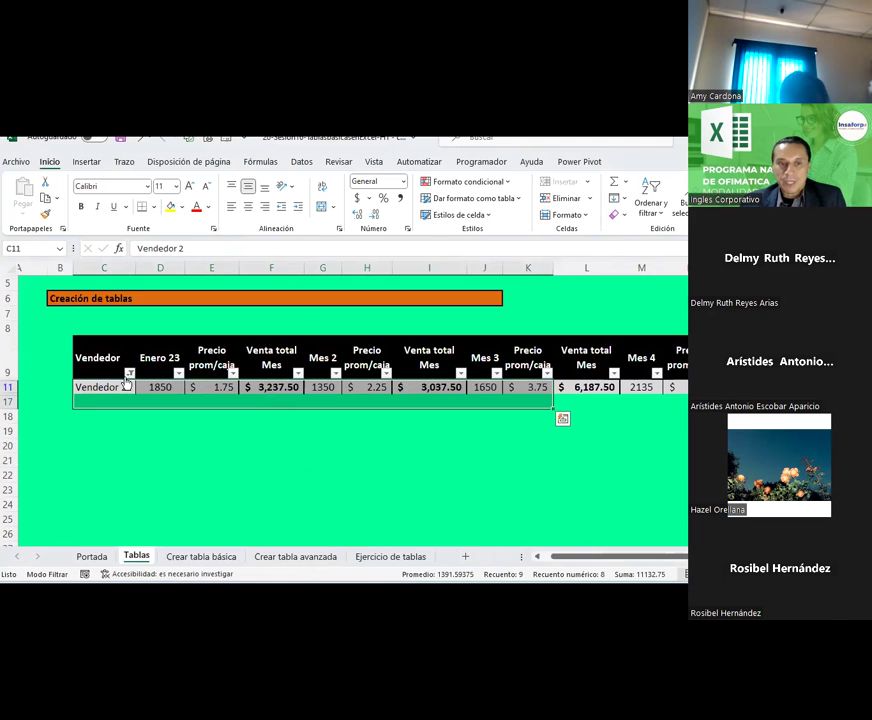
Step: Clear the Tablas Vendedor filter so all vendors show again
{"action": "left_click", "coordinate": [129, 373]}
{"action": "left_click", "coordinate": [171, 446]}
{"action": "left_click", "coordinate": [233, 562]}
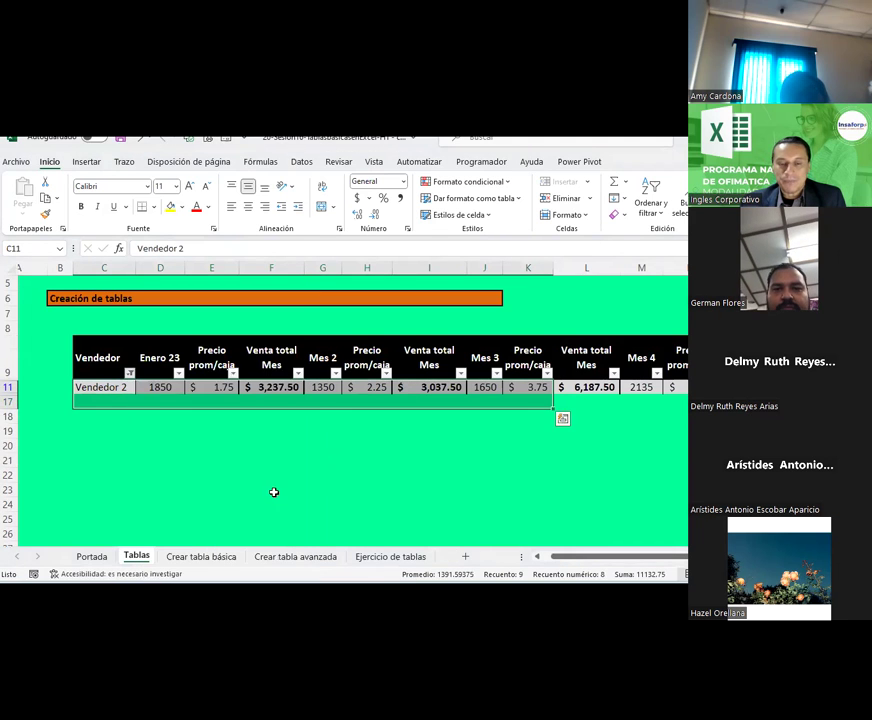
{"action": "scroll", "coordinate": [274, 492], "scroll_direction": "down", "scroll_amount": 2}
{"action": "left_click", "coordinate": [271, 460]}
{"action": "left_click", "coordinate": [271, 416]}
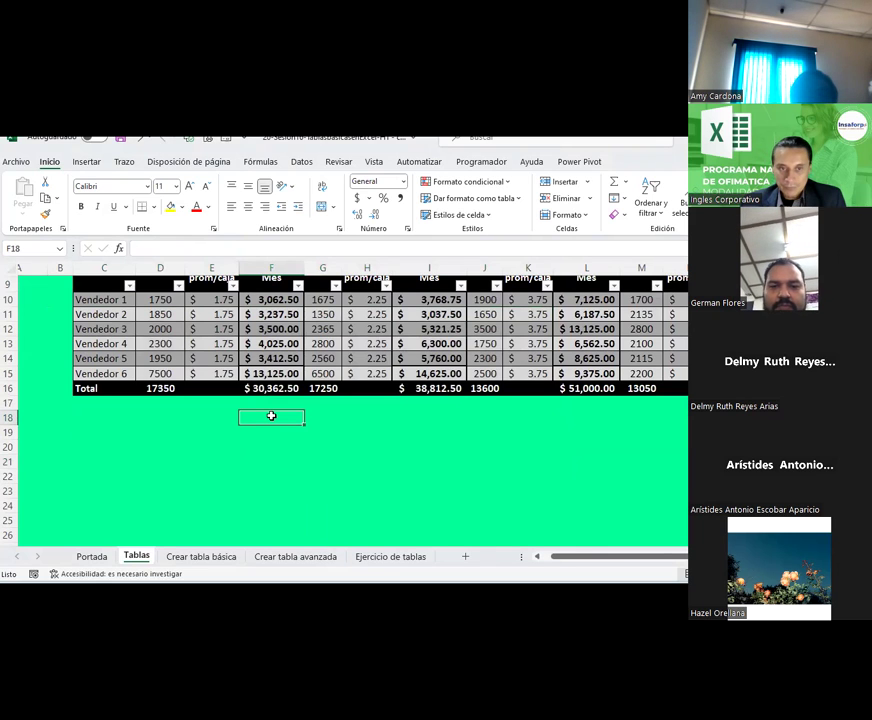
Step: Commit =SUMA(F10:F15) below the list and delete the empty row 17
{"action": "left_click", "coordinate": [613, 181]}
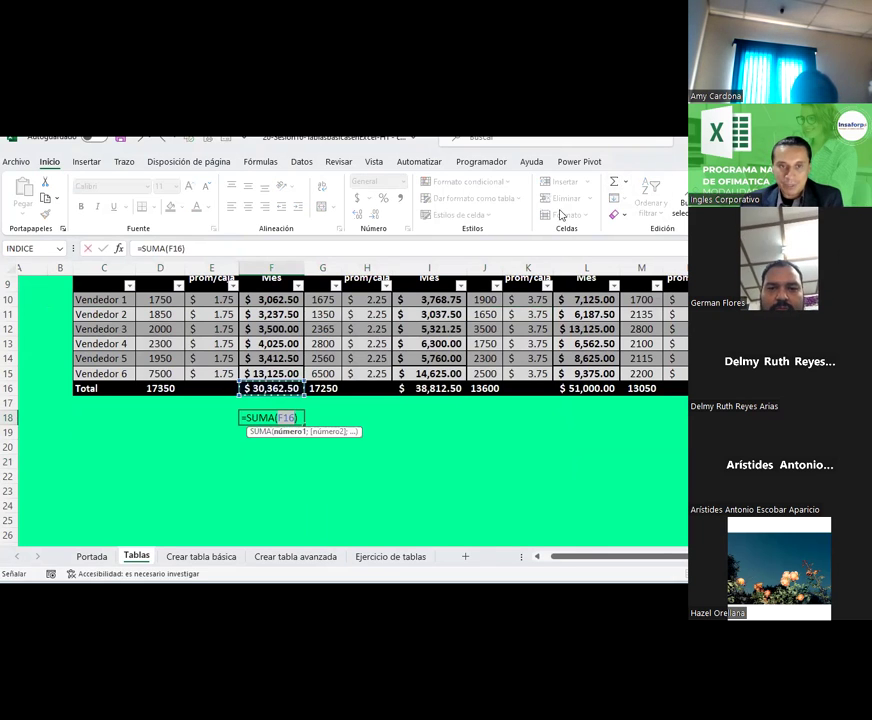
{"action": "left_click_drag", "start_coordinate": [271, 299], "coordinate": [273, 374]}
{"action": "key", "text": "Return"}
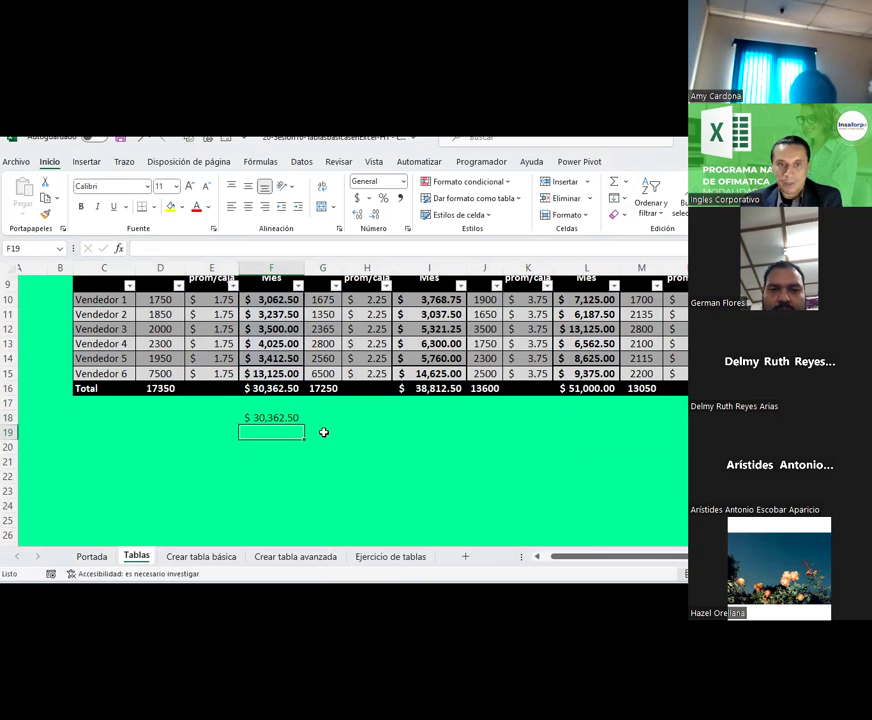
{"action": "left_click", "coordinate": [323, 432]}
{"action": "right_click", "coordinate": [11, 402]}
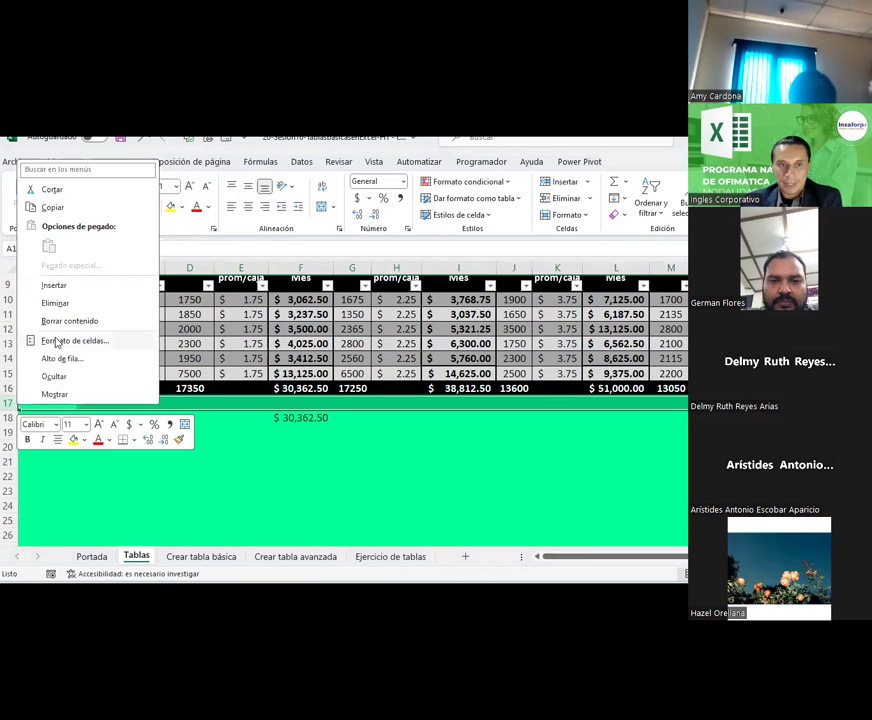
{"action": "left_click", "coordinate": [53, 303]}
{"action": "left_click", "coordinate": [266, 402]}
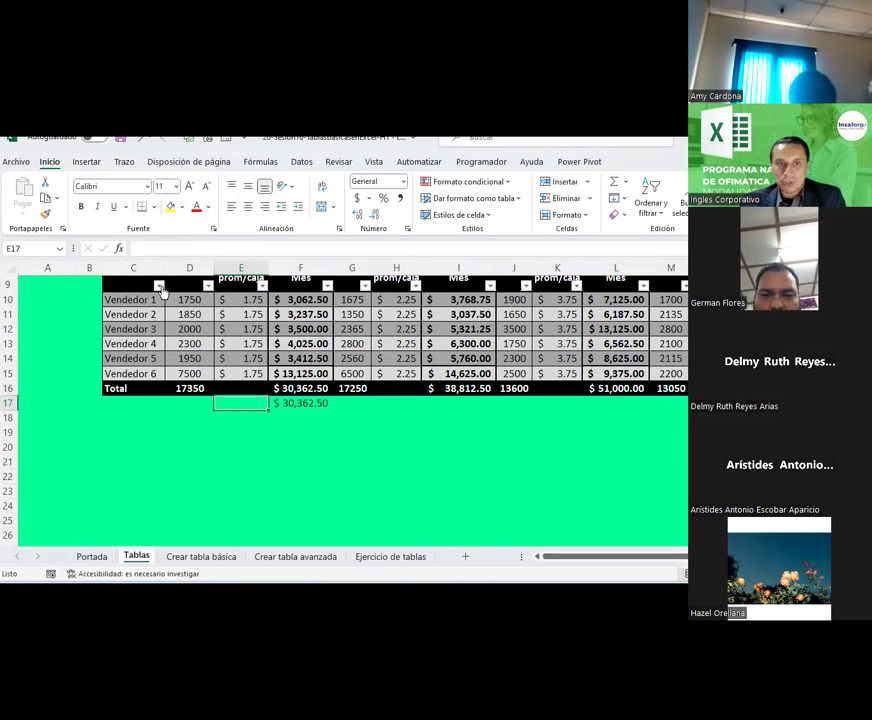
Step: Filter the Vendedor column to show only Vendedor 1 and Vendedor 2
{"action": "left_click", "coordinate": [159, 286]}
{"action": "left_click", "coordinate": [204, 442]}
{"action": "left_click", "coordinate": [224, 465]}
{"action": "left_click", "coordinate": [226, 476]}
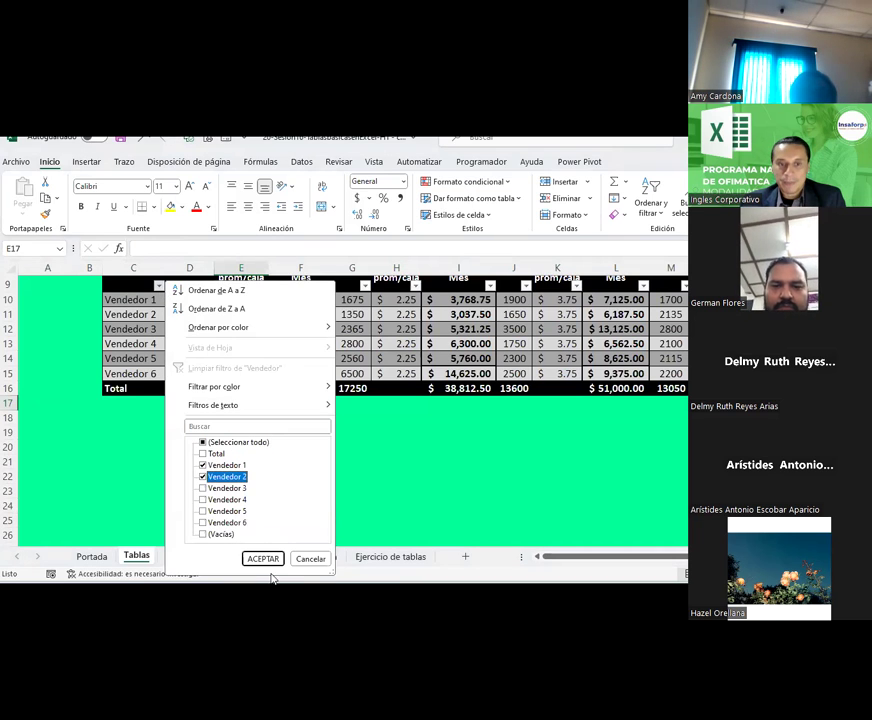
{"action": "left_click", "coordinate": [262, 558]}
Step: Inspect Vendedor 1 and Vendedor 2's monthly sales formulas in the filtered list
{"action": "scroll", "coordinate": [339, 473], "scroll_direction": "up", "scroll_amount": 2}
{"action": "left_click", "coordinate": [290, 462]}
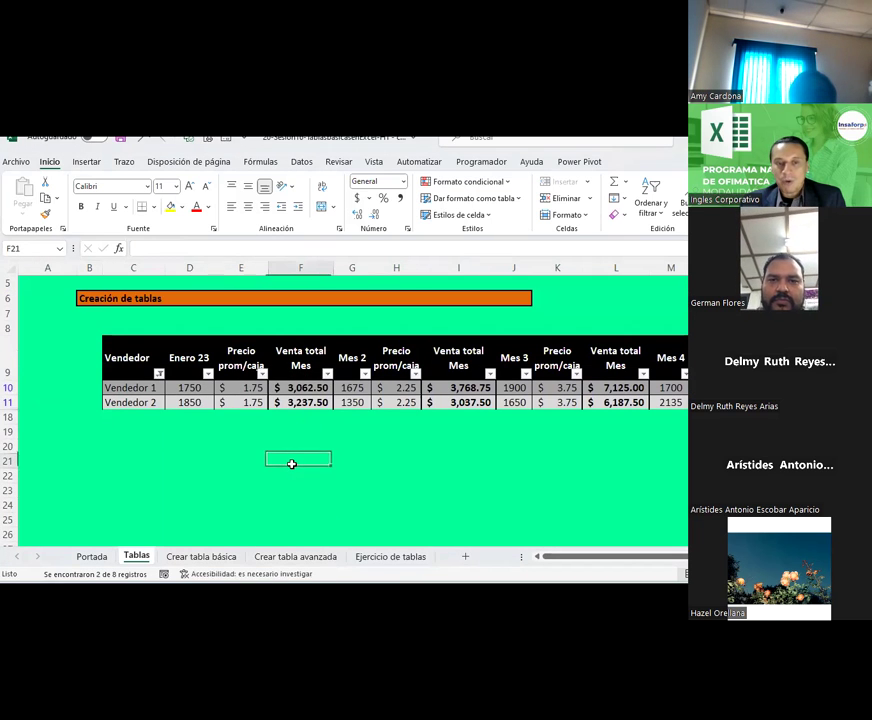
{"action": "left_click", "coordinate": [292, 417]}
{"action": "left_click", "coordinate": [283, 386]}
{"action": "left_click", "coordinate": [284, 404]}
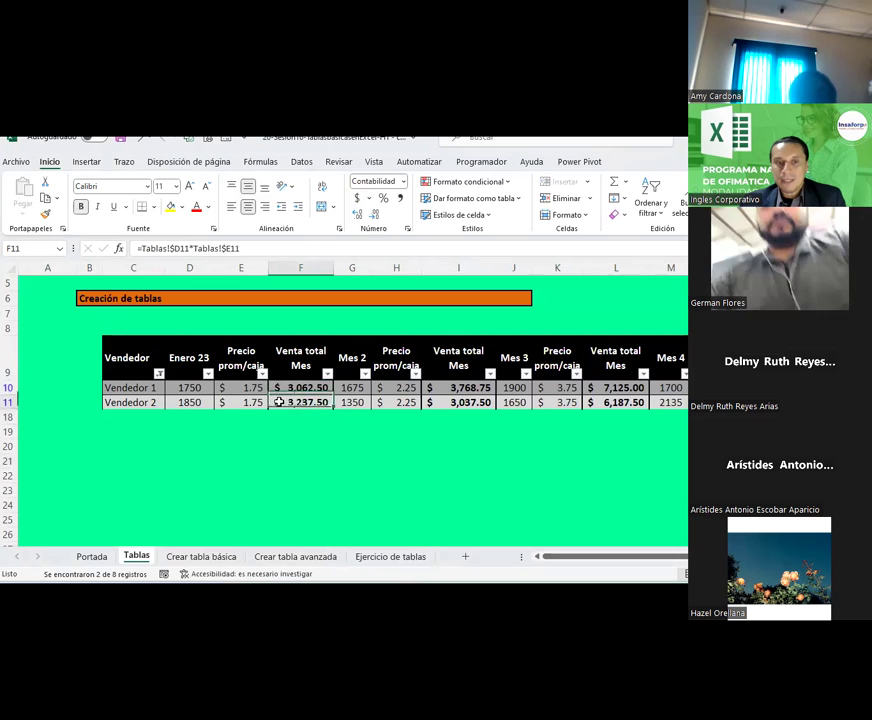
{"action": "left_click", "coordinate": [286, 388]}
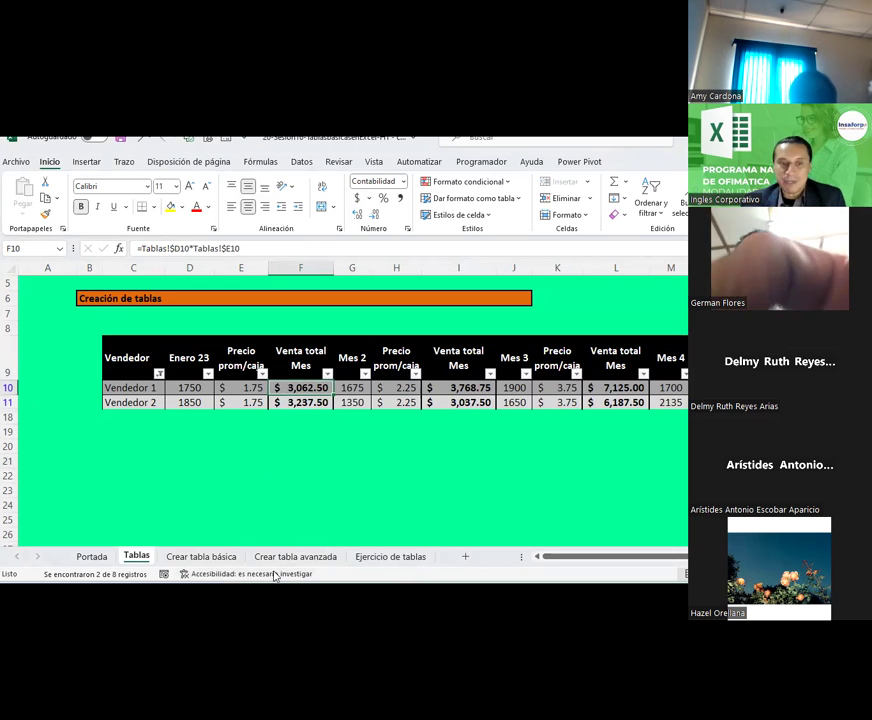
Step: Review the Crear tabla básica table's SUBTOTALES total and VTM1 structured-reference formulas
{"action": "left_click", "coordinate": [201, 556]}
{"action": "left_click", "coordinate": [276, 414]}
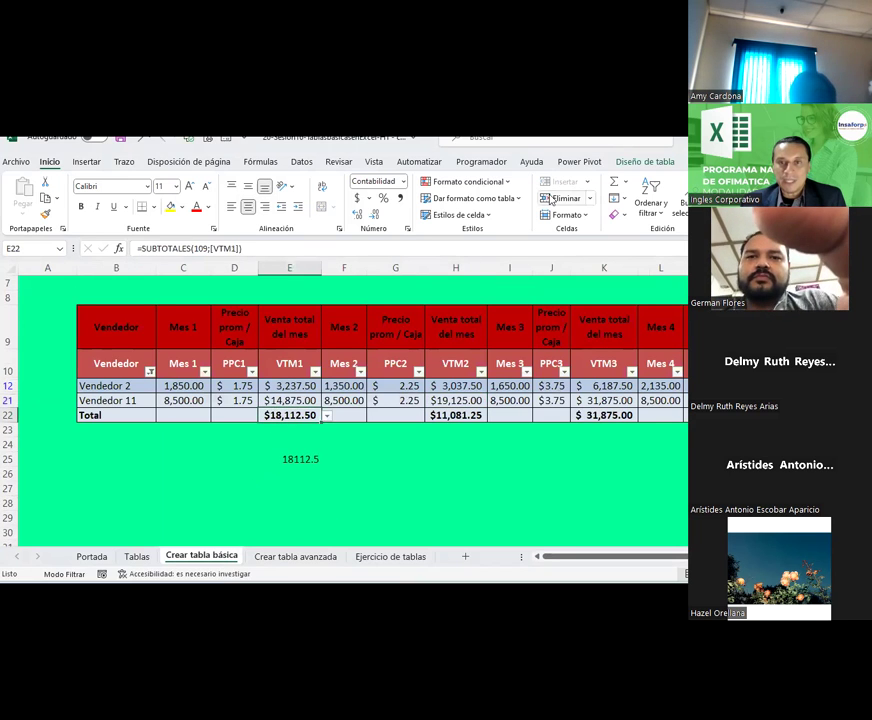
{"action": "left_click", "coordinate": [632, 162]}
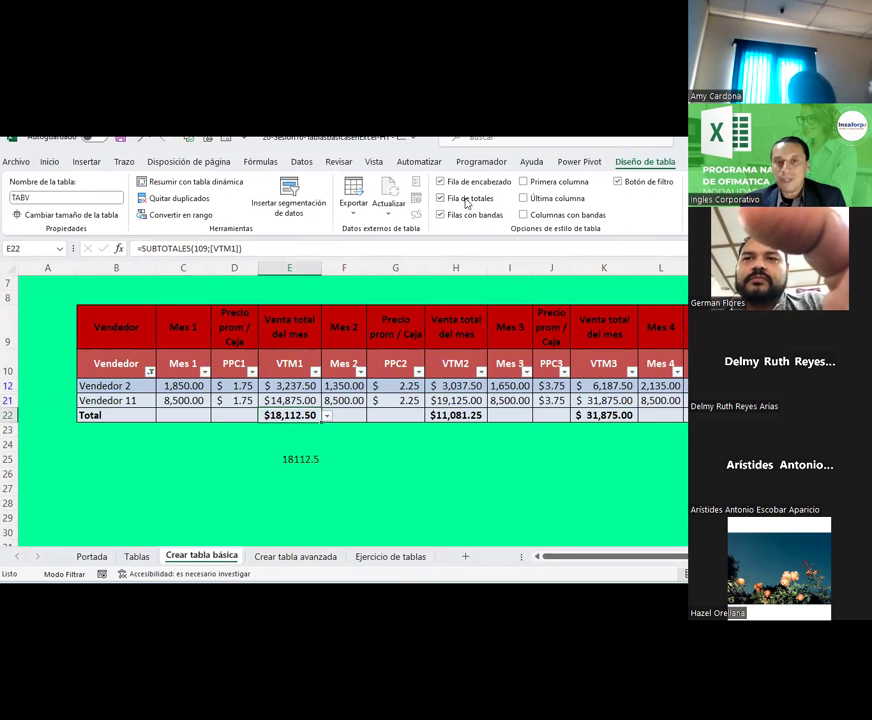
{"action": "left_click", "coordinate": [315, 455]}
{"action": "left_click", "coordinate": [296, 384]}
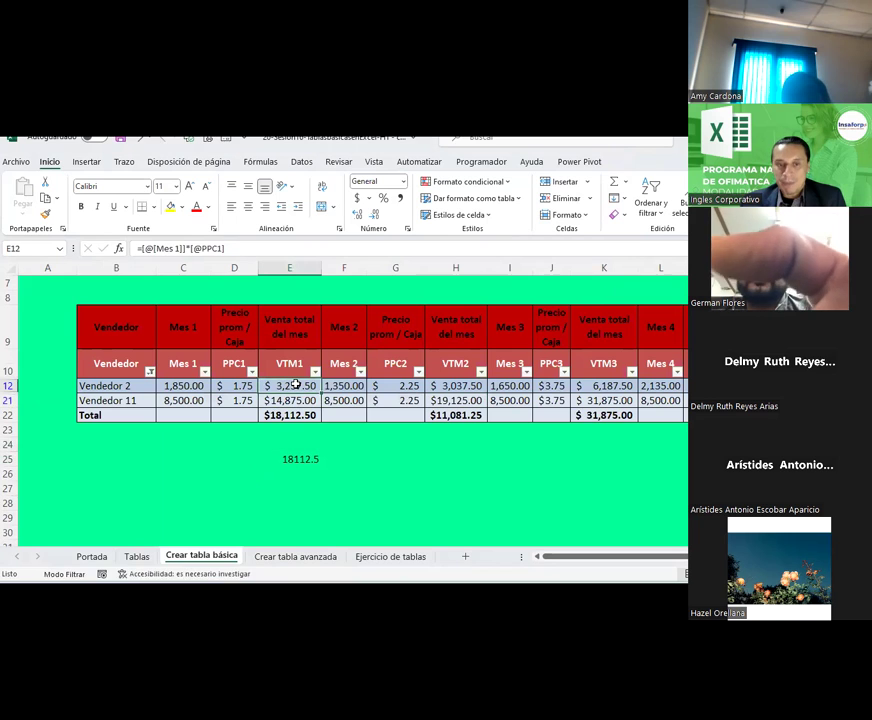
{"action": "left_click_drag", "start_coordinate": [288, 391], "coordinate": [288, 400]}
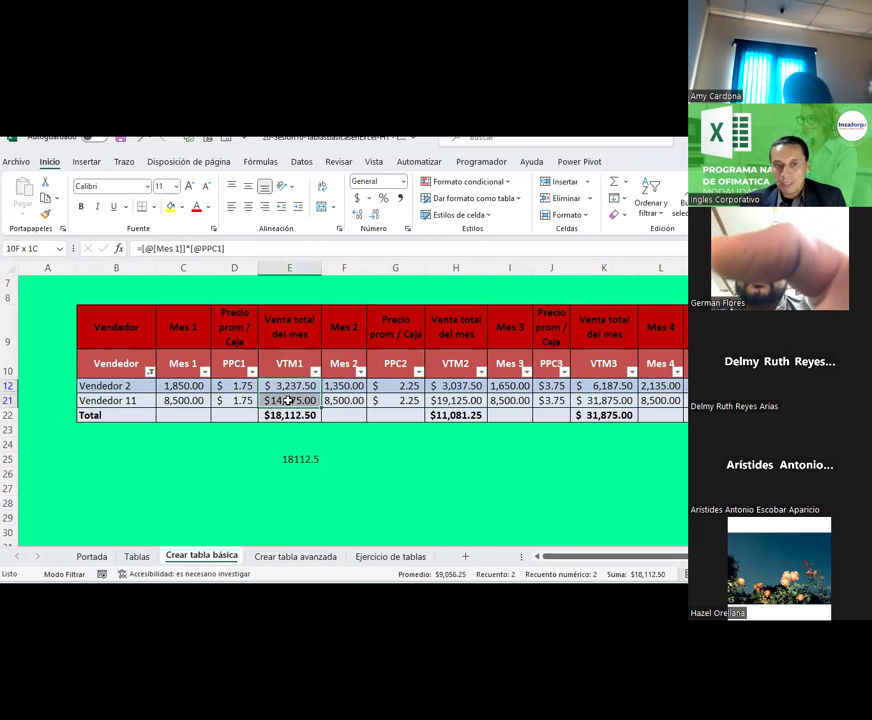
{"action": "left_click", "coordinate": [285, 412]}
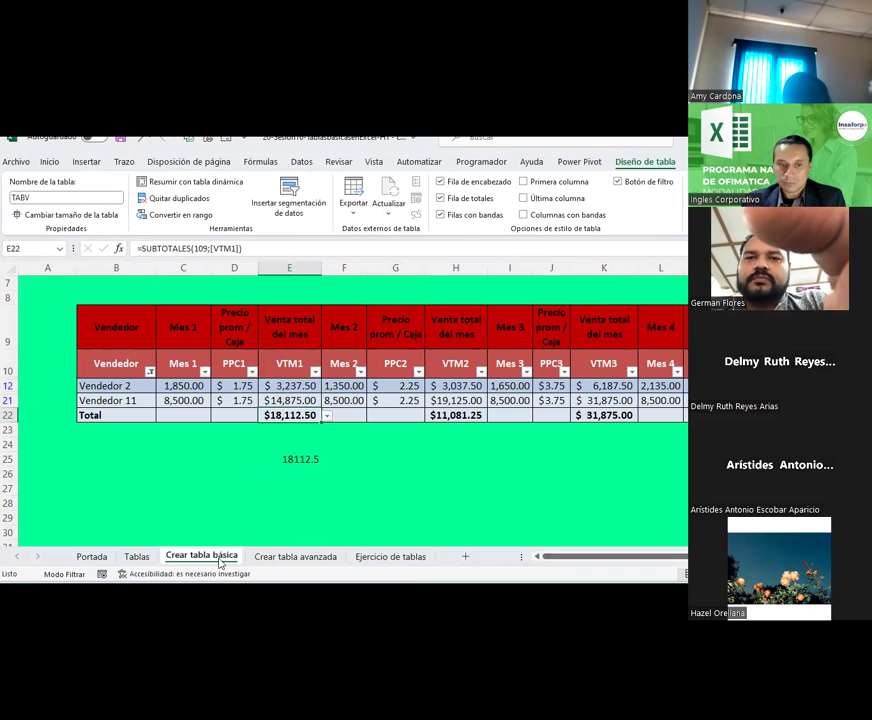
{"action": "left_click", "coordinate": [136, 556]}
{"action": "left_click", "coordinate": [304, 326]}
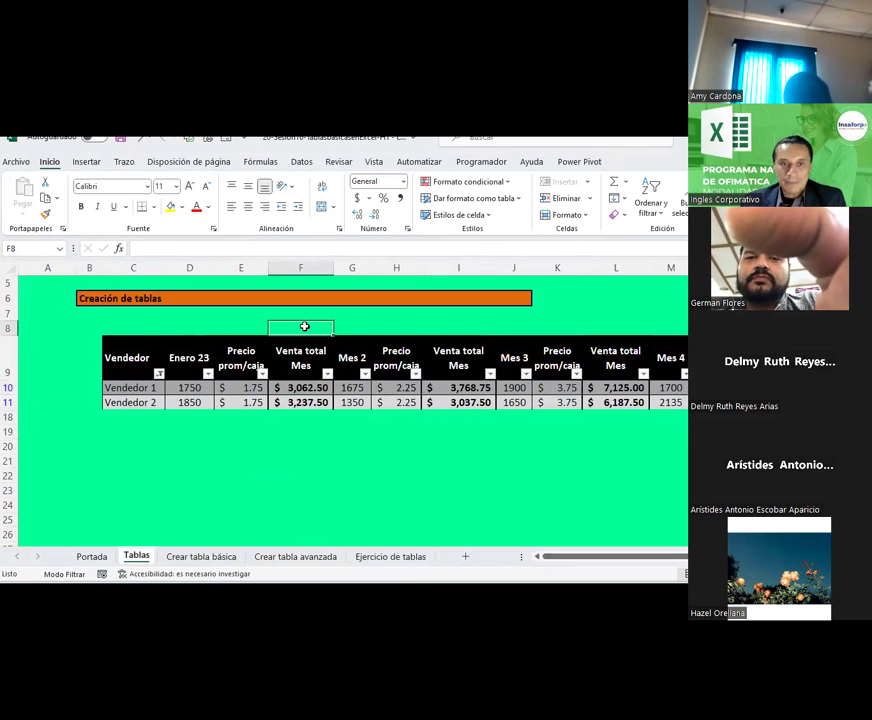
Step: Show every vendor again and delete the SUMA total below the table in F17
{"action": "left_click", "coordinate": [159, 374]}
{"action": "left_click", "coordinate": [220, 447]}
{"action": "left_click", "coordinate": [258, 564]}
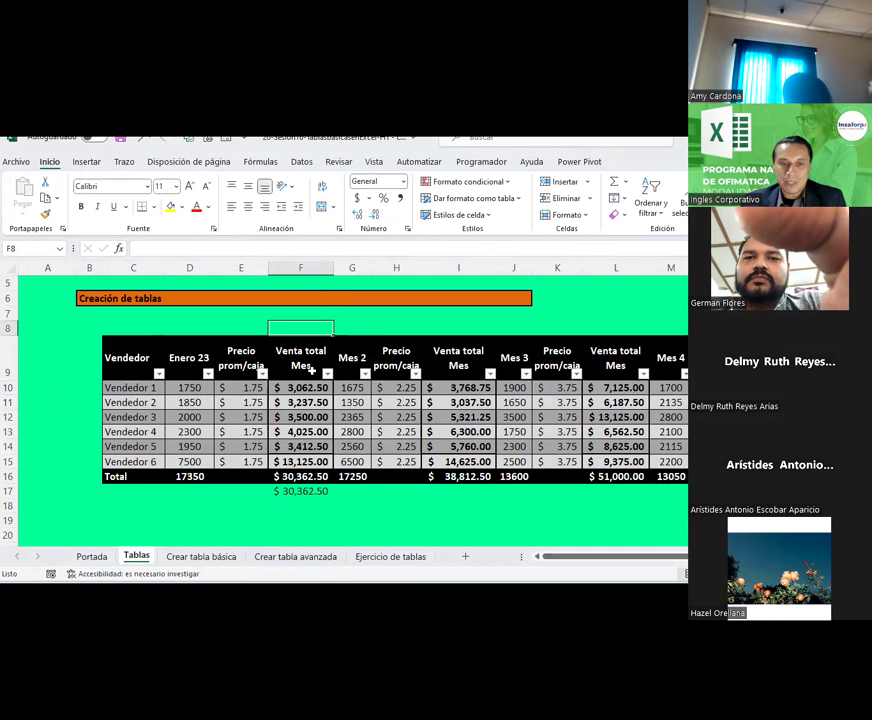
{"action": "left_click", "coordinate": [308, 494]}
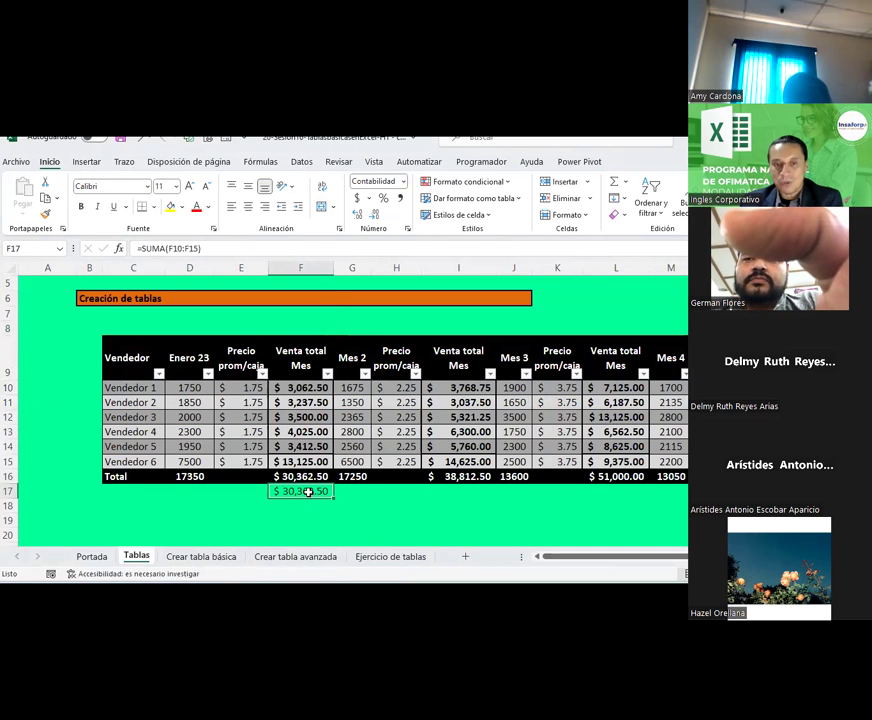
{"action": "key", "text": "Delete"}
Step: Enter =SUMA(F10:F15) in F8 to total Venta total Mes above the table
{"action": "left_click", "coordinate": [312, 323]}
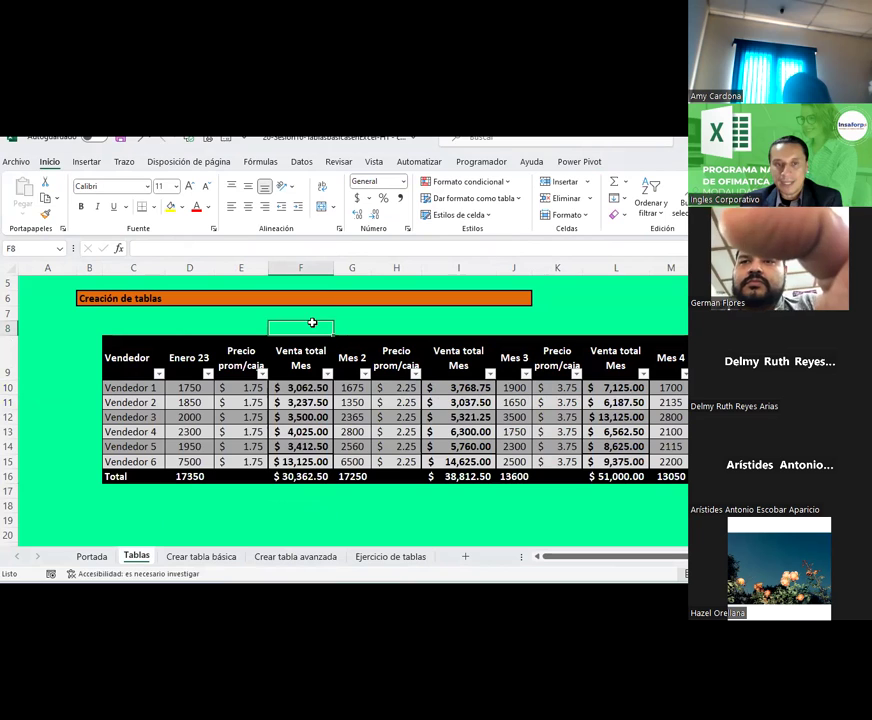
{"action": "left_click", "coordinate": [613, 181]}
{"action": "left_click_drag", "start_coordinate": [305, 387], "coordinate": [300, 461]}
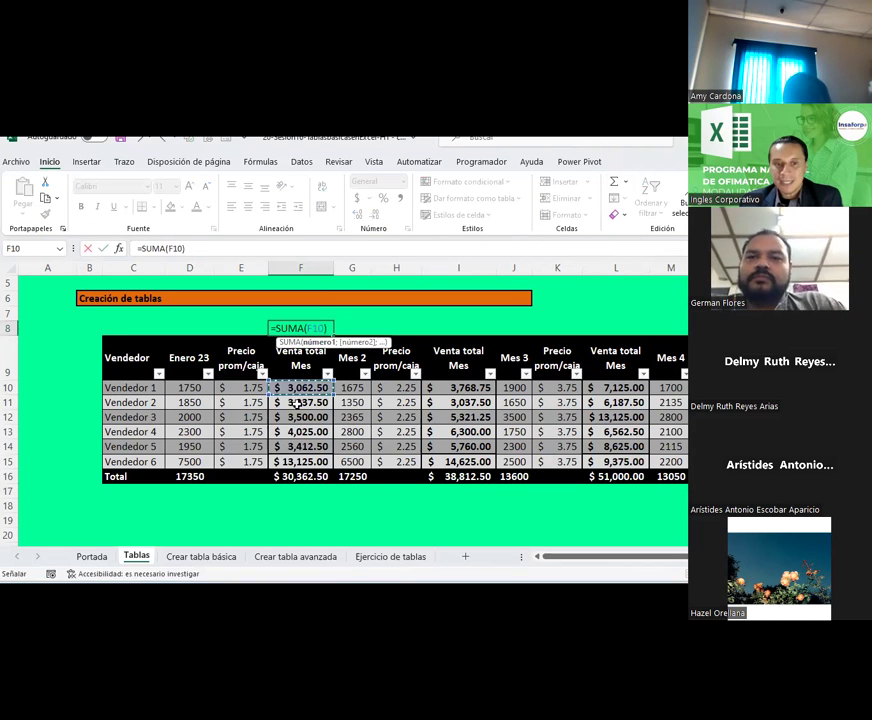
{"action": "key", "text": "Return"}
{"action": "left_click", "coordinate": [308, 325]}
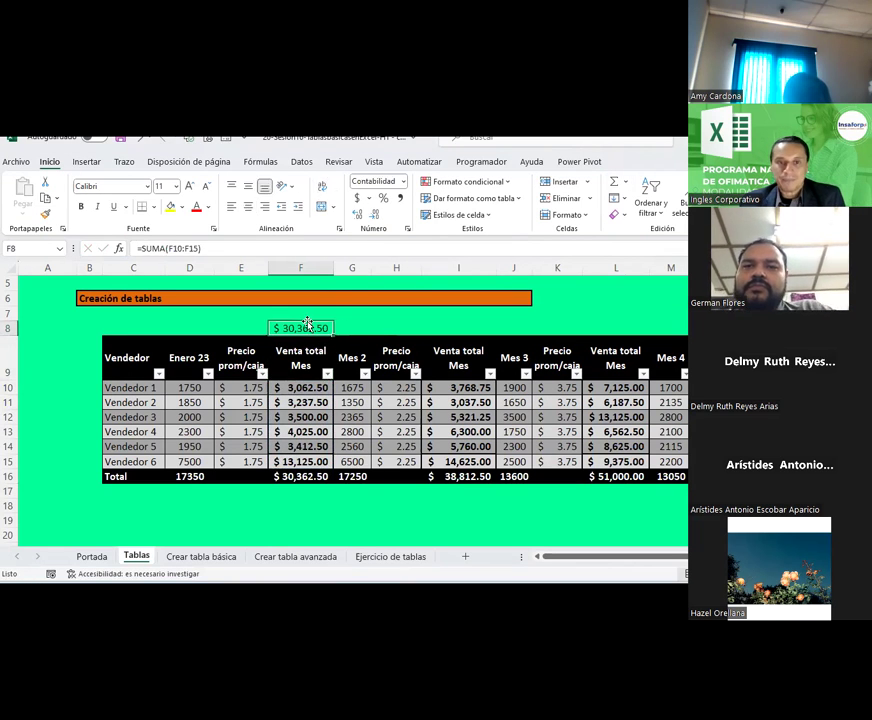
Step: Filter the table to Vendedor 1 and Vendedor 2 and compare F8 with the visible values
{"action": "left_click", "coordinate": [158, 373]}
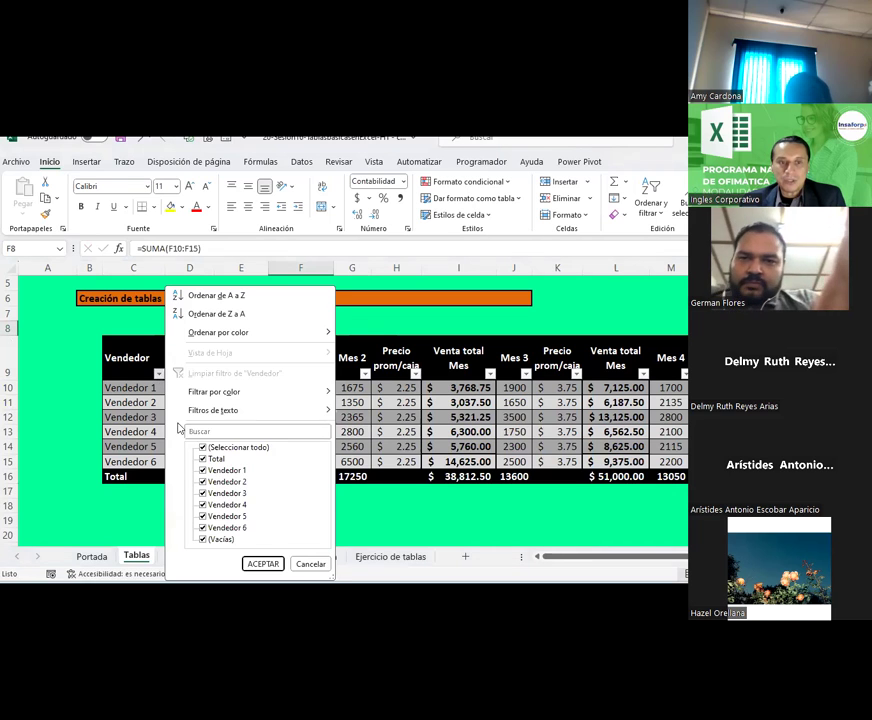
{"action": "left_click", "coordinate": [225, 447]}
{"action": "left_click", "coordinate": [225, 470]}
{"action": "left_click", "coordinate": [225, 481]}
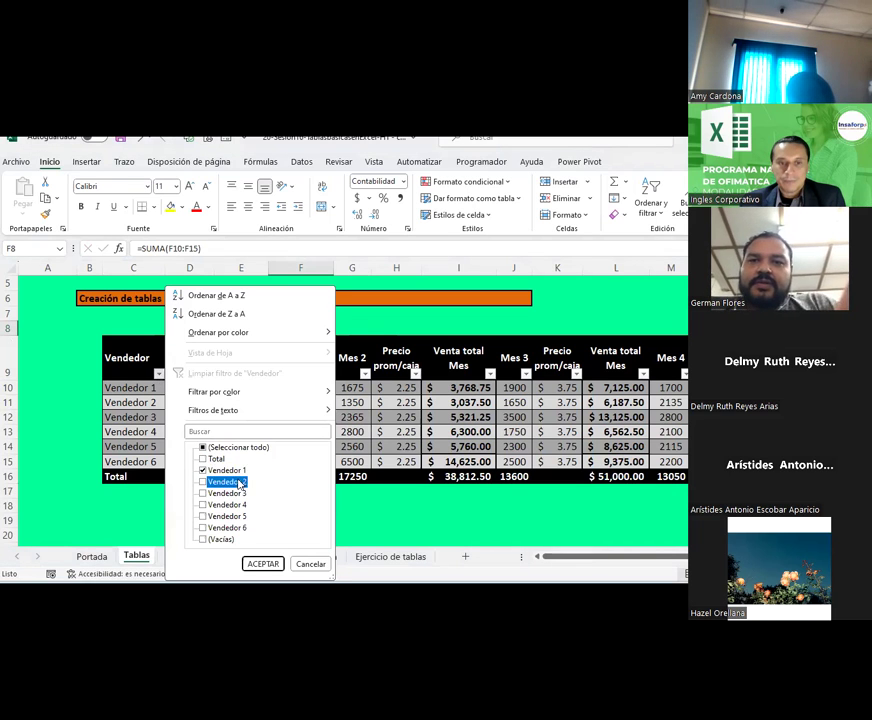
{"action": "left_click", "coordinate": [263, 564]}
{"action": "left_click", "coordinate": [306, 489]}
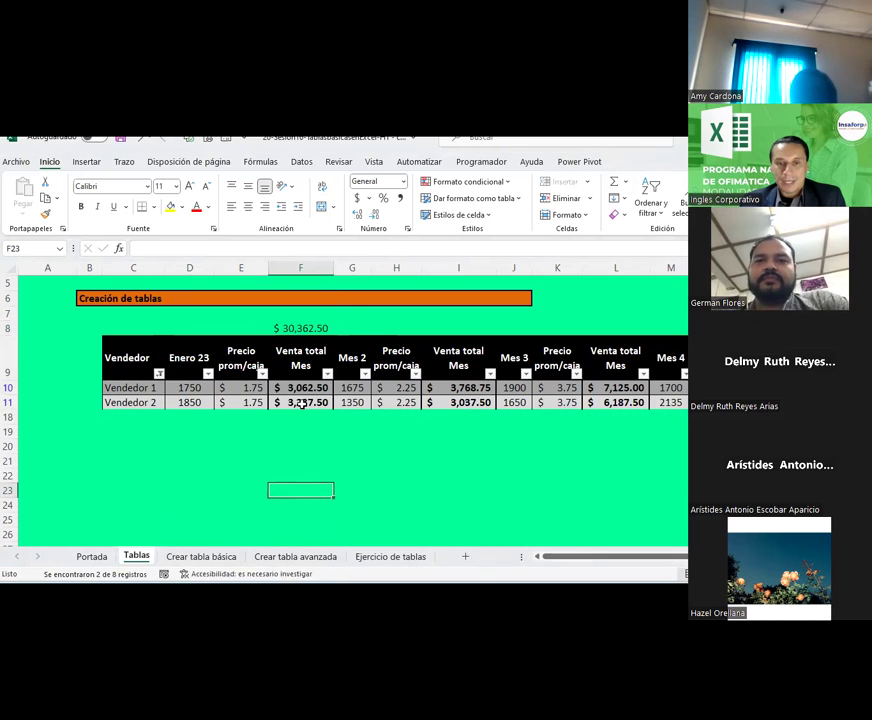
{"action": "left_click_drag", "start_coordinate": [295, 389], "coordinate": [291, 397]}
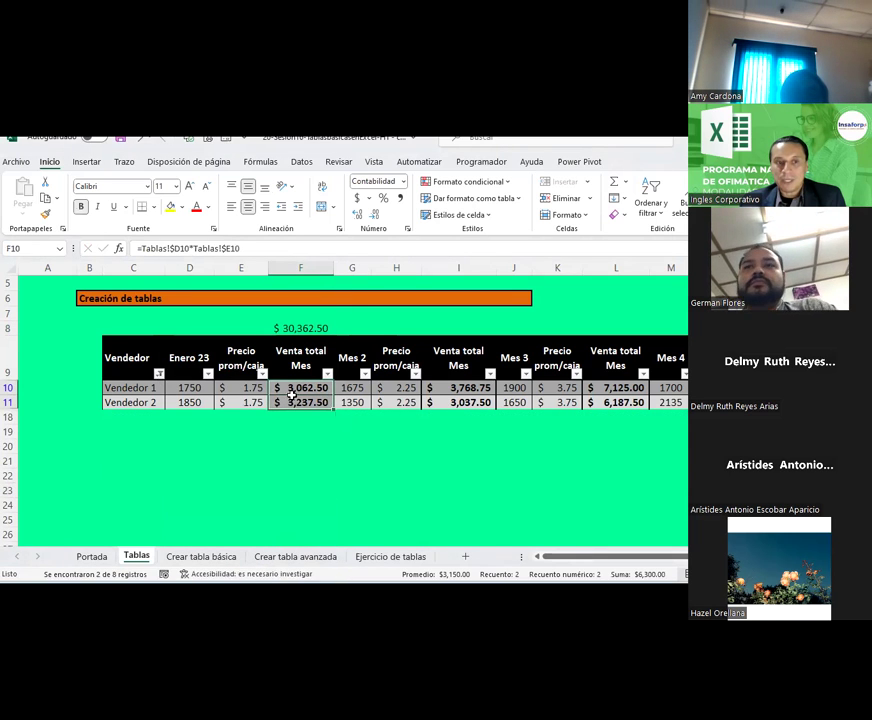
{"action": "left_click", "coordinate": [292, 326]}
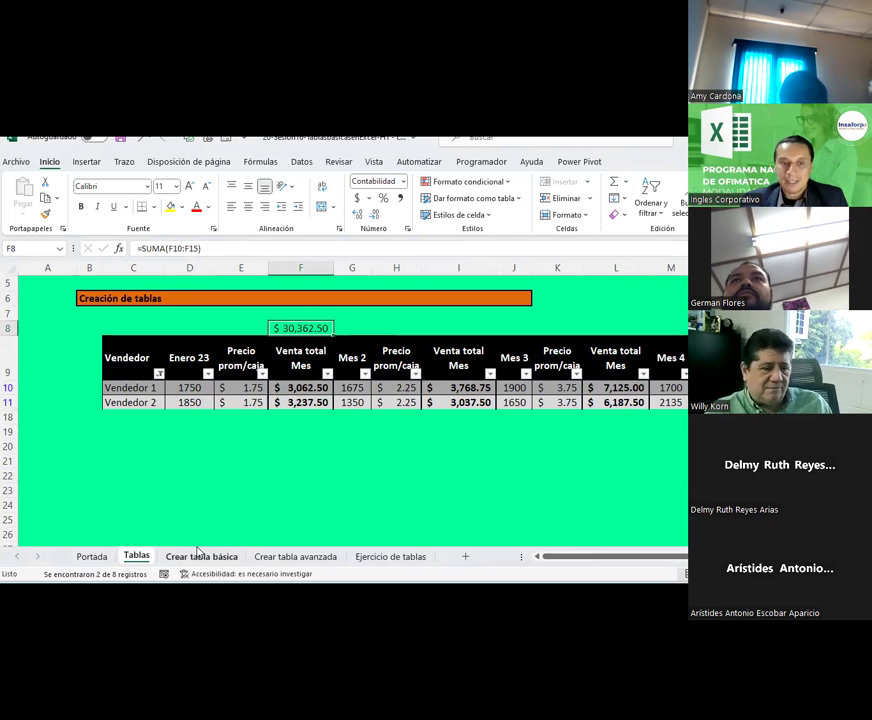
Step: Go to the Crear tabla básica sheet and bring up its Vendedor filter list
{"action": "left_click", "coordinate": [199, 555]}
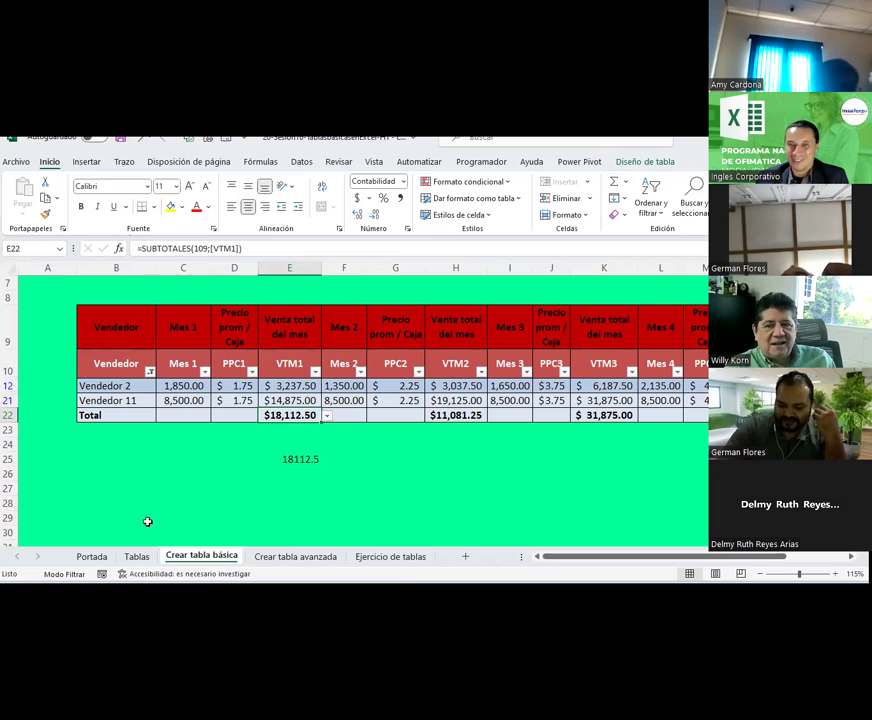
{"action": "left_click", "coordinate": [266, 501]}
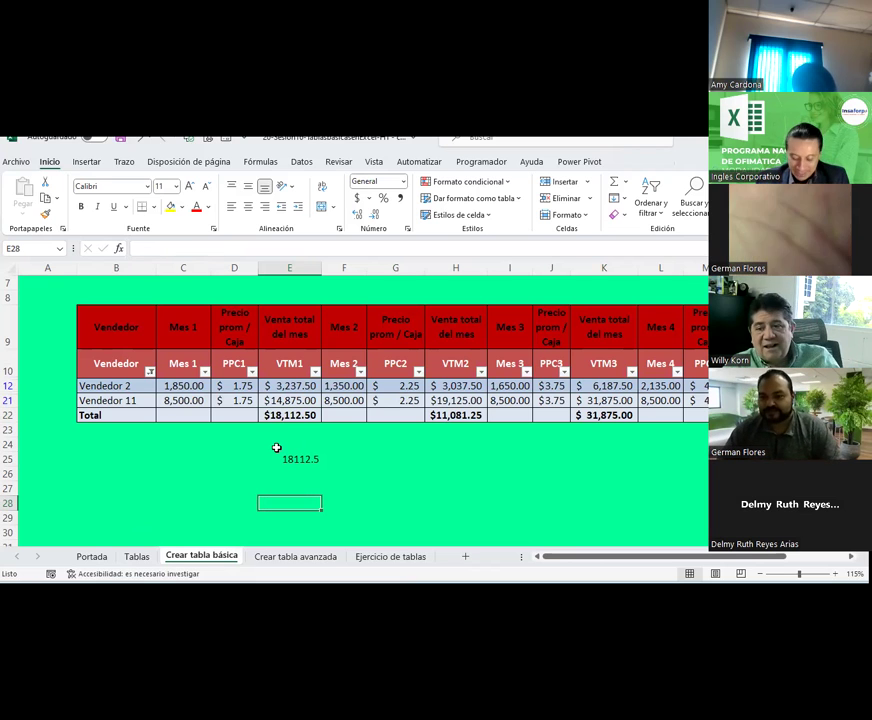
{"action": "left_click", "coordinate": [150, 372]}
Step: Clear the Vendedor filter so the table shows all vendors
{"action": "left_click", "coordinate": [194, 447]}
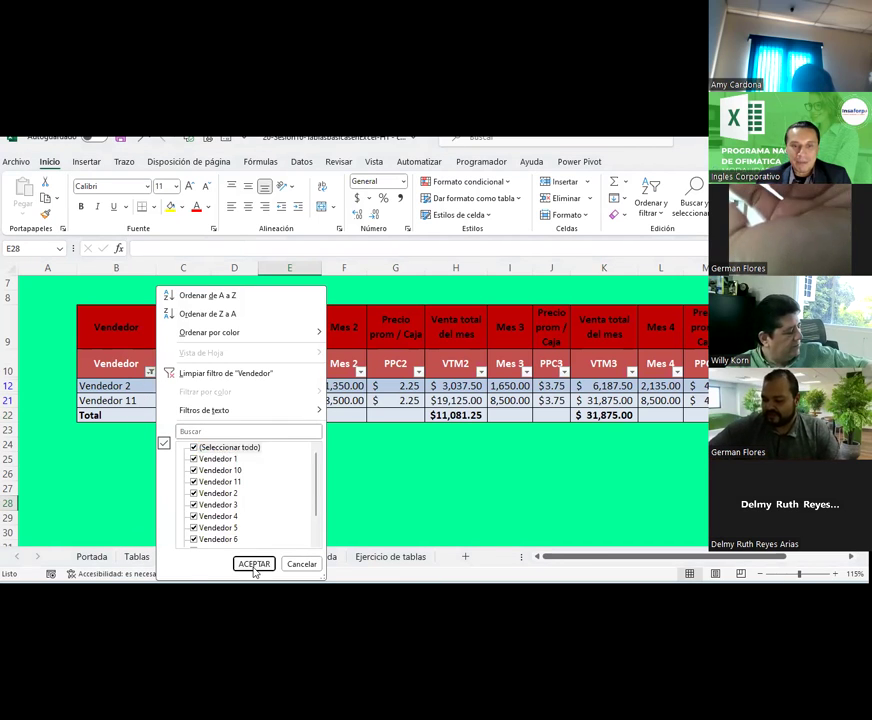
{"action": "left_click", "coordinate": [254, 564]}
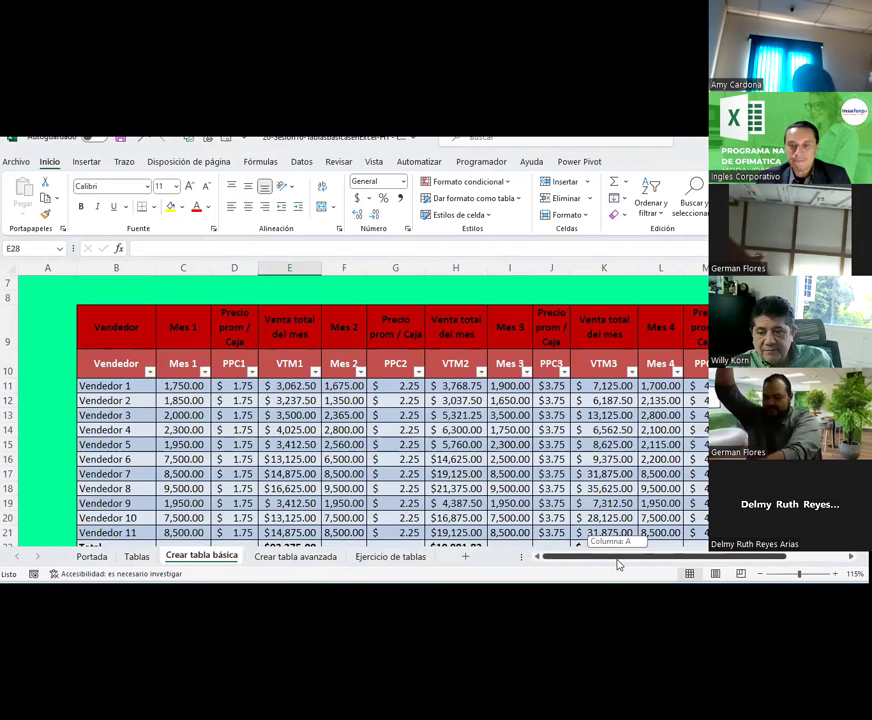
{"action": "left_click_drag", "start_coordinate": [617, 557], "coordinate": [640, 556]}
{"action": "scroll", "coordinate": [296, 421], "scroll_direction": "down", "scroll_amount": 3}
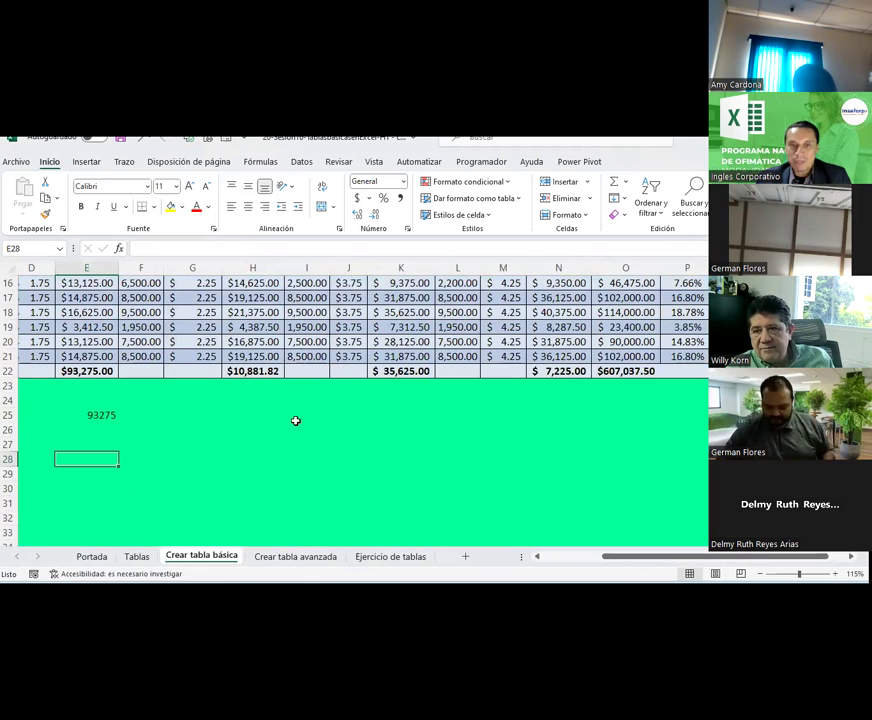
Step: Review the VTM2 total-row functions and switch it to Contar números
{"action": "left_click", "coordinate": [270, 371]}
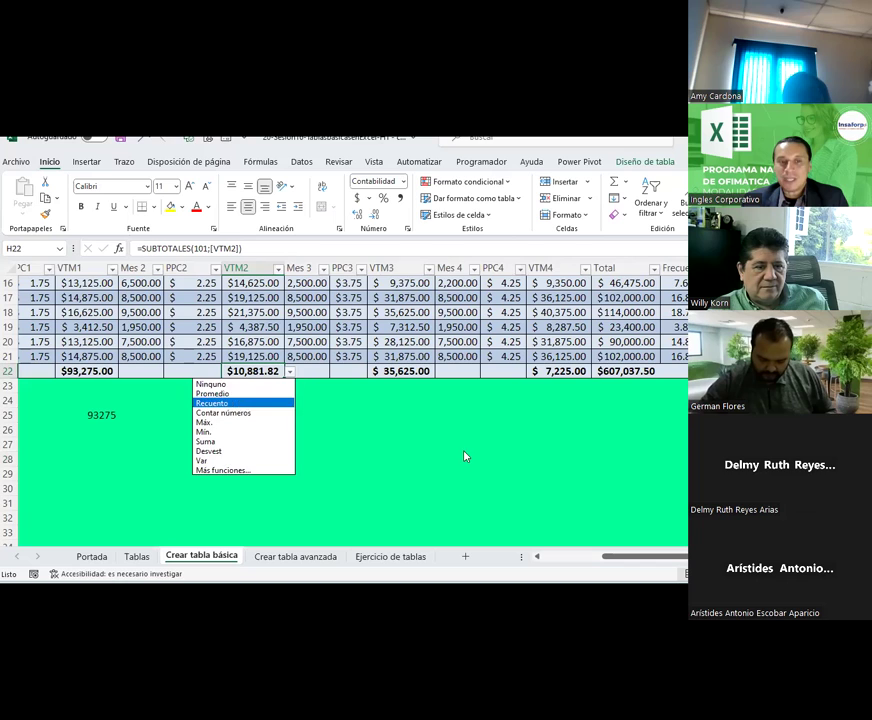
{"action": "key", "text": "Escape"}
{"action": "left_click", "coordinate": [206, 371]}
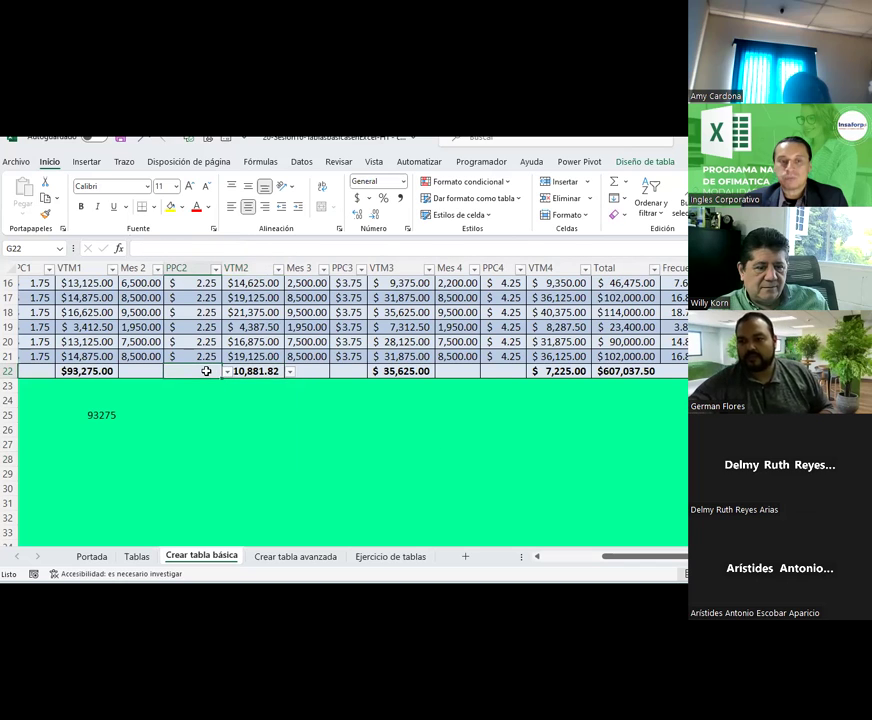
{"action": "left_click", "coordinate": [279, 374]}
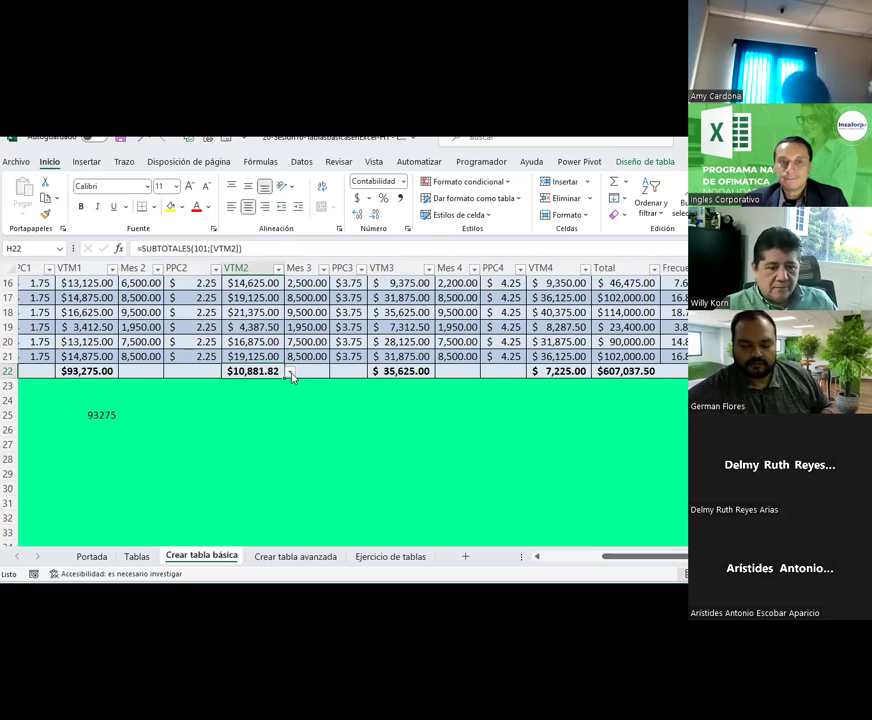
{"action": "left_click", "coordinate": [290, 372]}
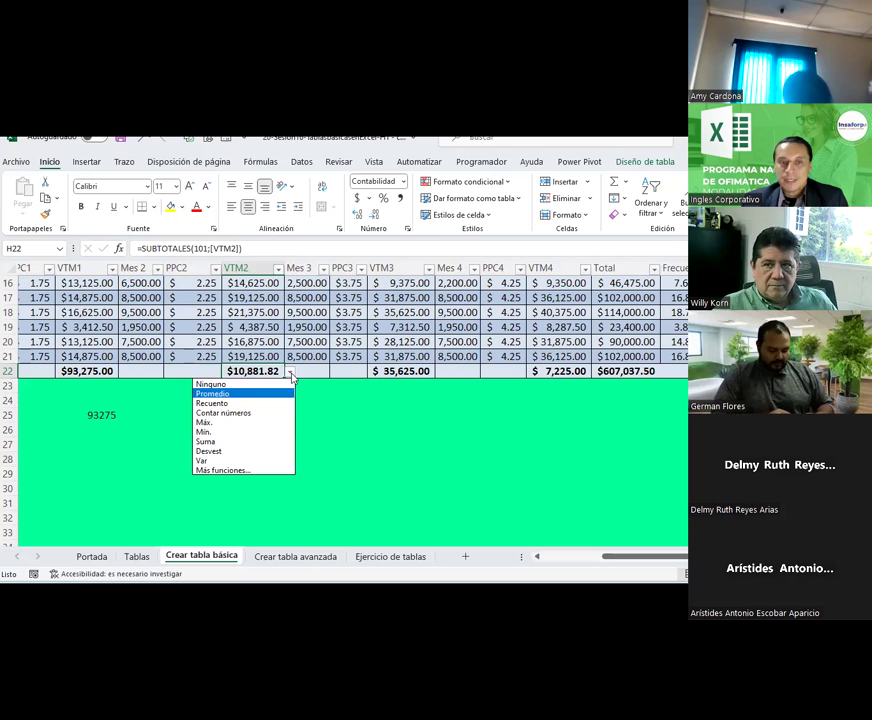
{"action": "left_click", "coordinate": [220, 390]}
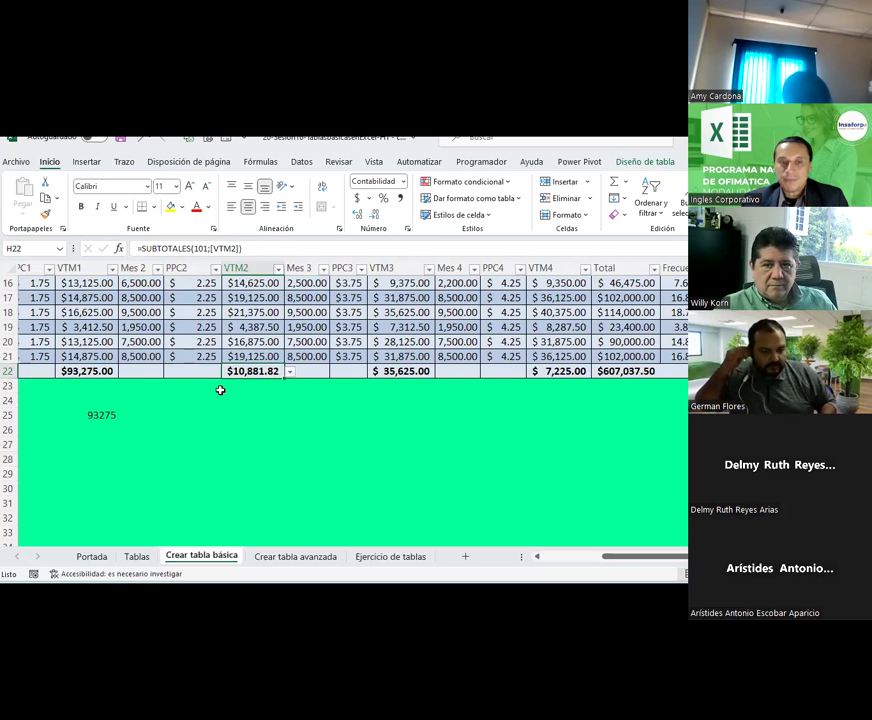
{"action": "left_click", "coordinate": [290, 372]}
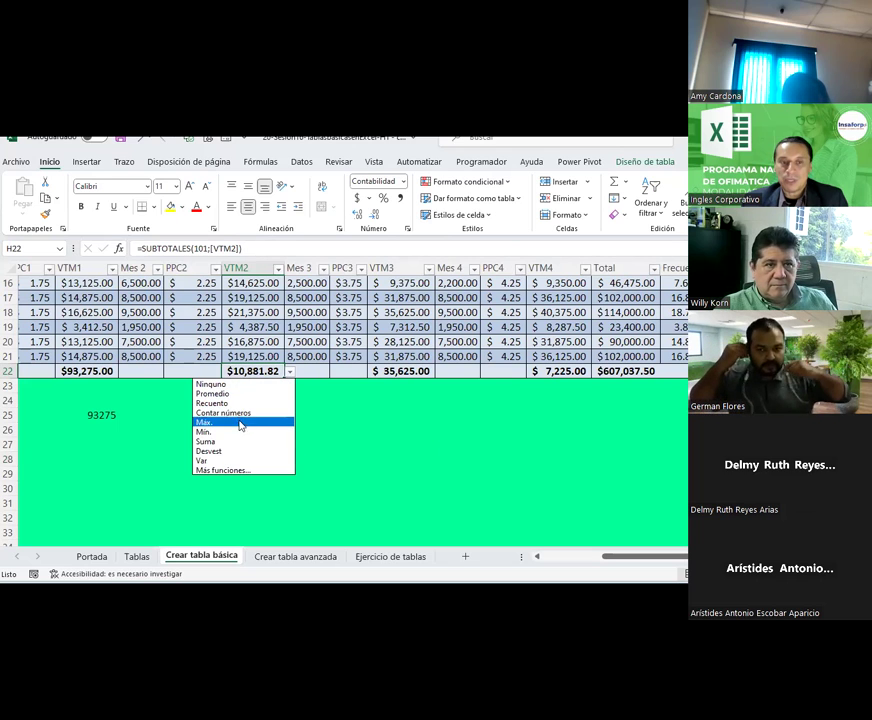
{"action": "left_click", "coordinate": [228, 413]}
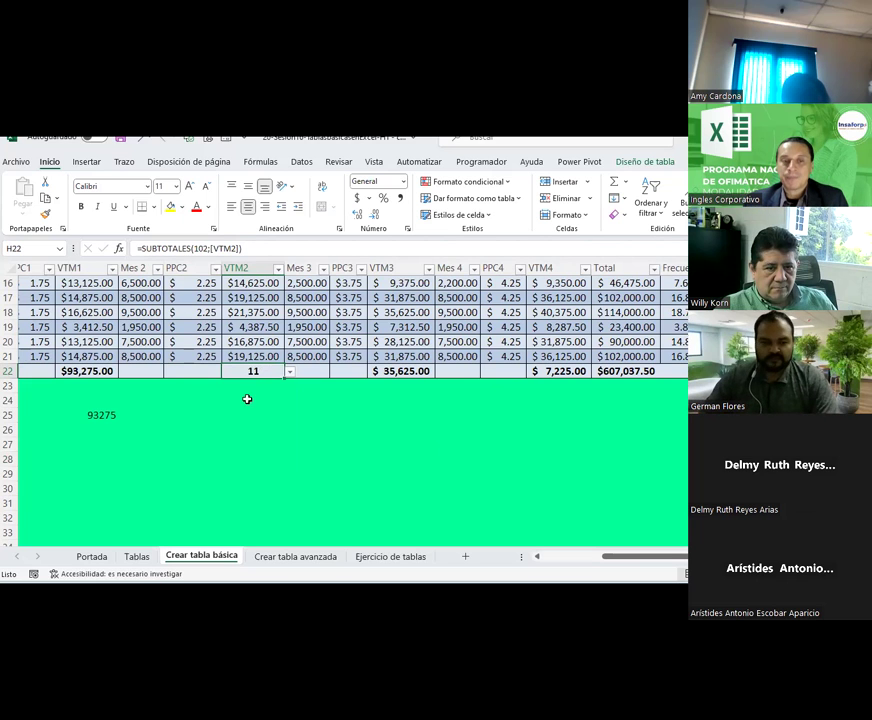
Step: Try Recuento, then set the VTM2 total to Mín., showing $3,037.50
{"action": "scroll", "coordinate": [247, 399], "scroll_direction": "up", "scroll_amount": 1}
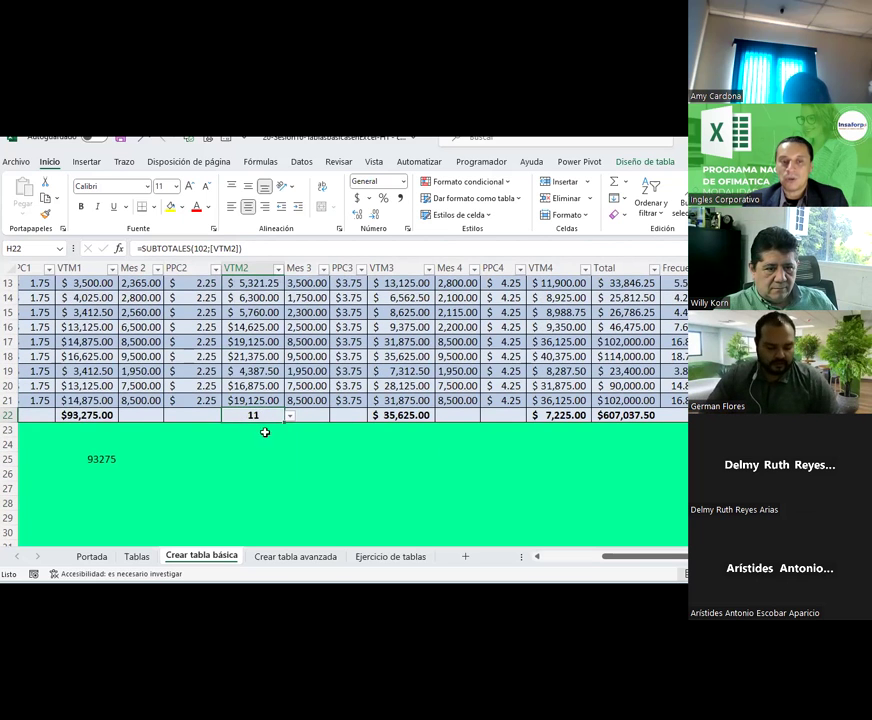
{"action": "left_click", "coordinate": [289, 418]}
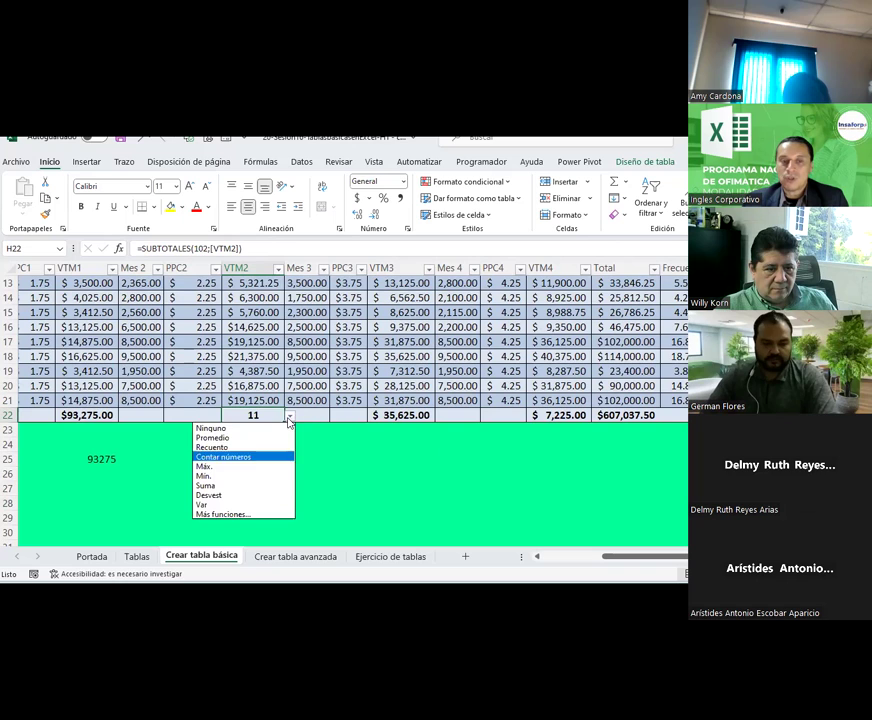
{"action": "left_click", "coordinate": [207, 448]}
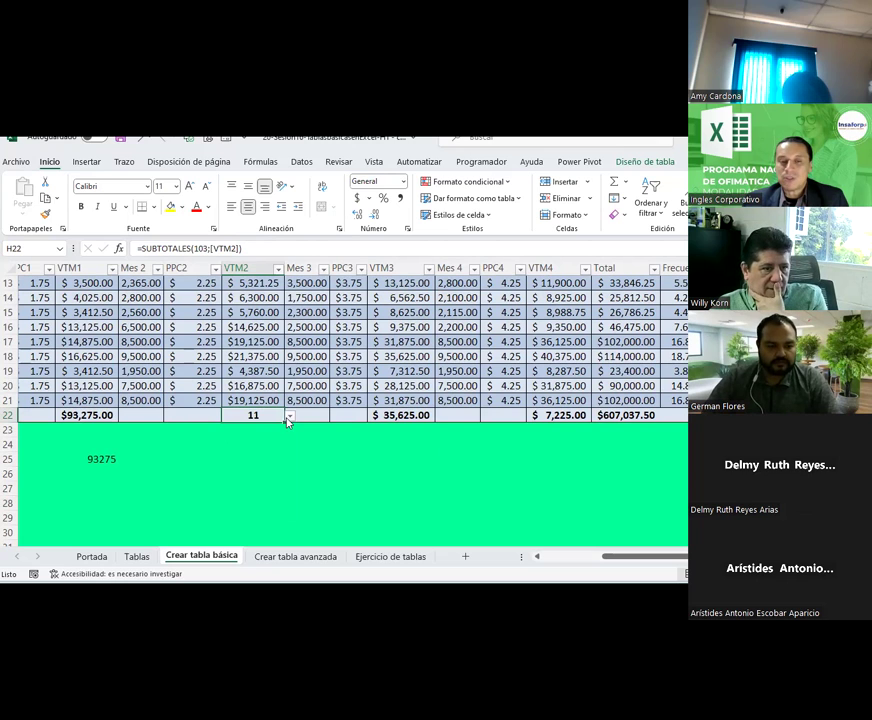
{"action": "left_click", "coordinate": [289, 416]}
{"action": "left_click", "coordinate": [232, 476]}
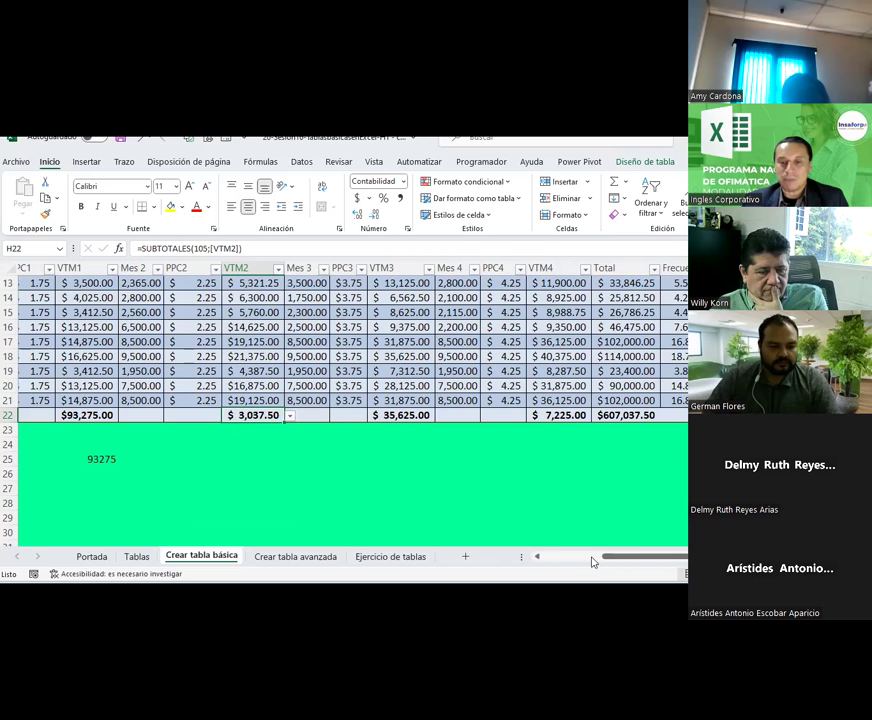
{"action": "left_click_drag", "start_coordinate": [592, 562], "coordinate": [534, 560]}
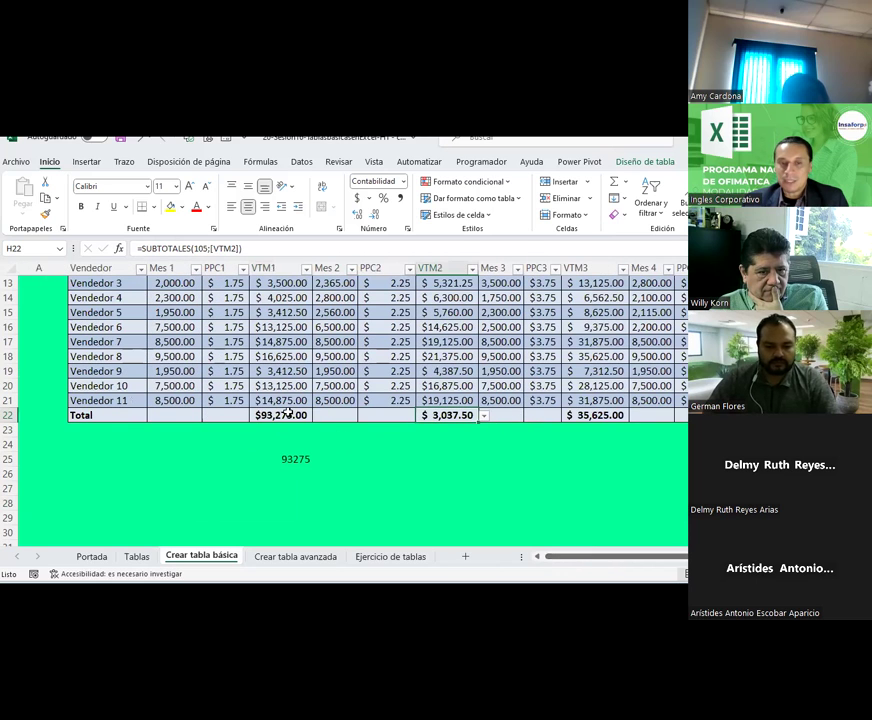
Step: Keep the VTM1 total in E22 as a sum
{"action": "scroll", "coordinate": [287, 414], "scroll_direction": "up", "scroll_amount": 1}
{"action": "left_click", "coordinate": [276, 459]}
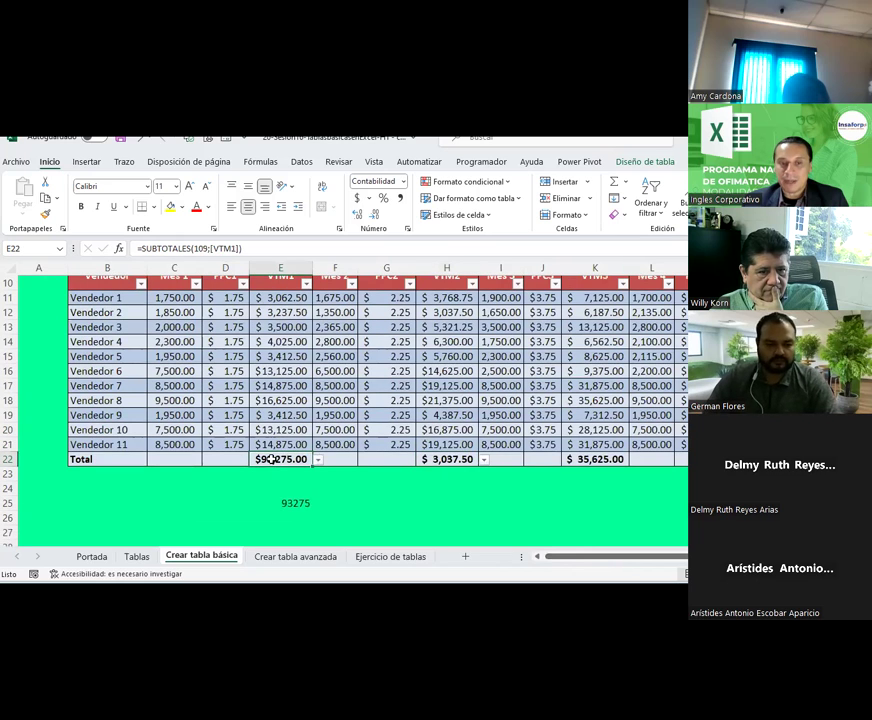
{"action": "left_click", "coordinate": [317, 460]}
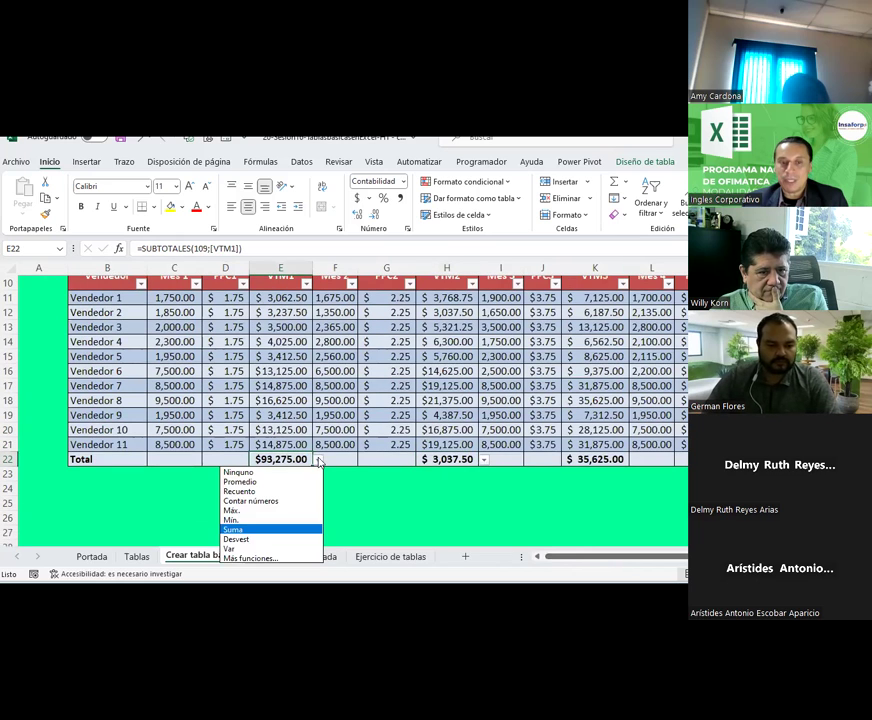
{"action": "left_click", "coordinate": [250, 530]}
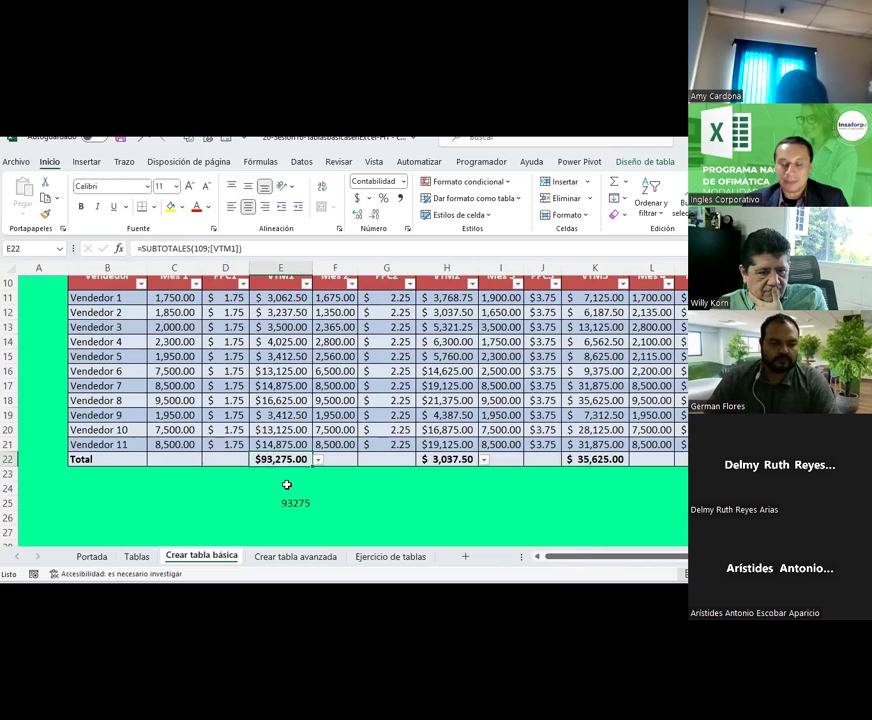
{"action": "scroll", "coordinate": [306, 458], "scroll_direction": "up", "scroll_amount": 1}
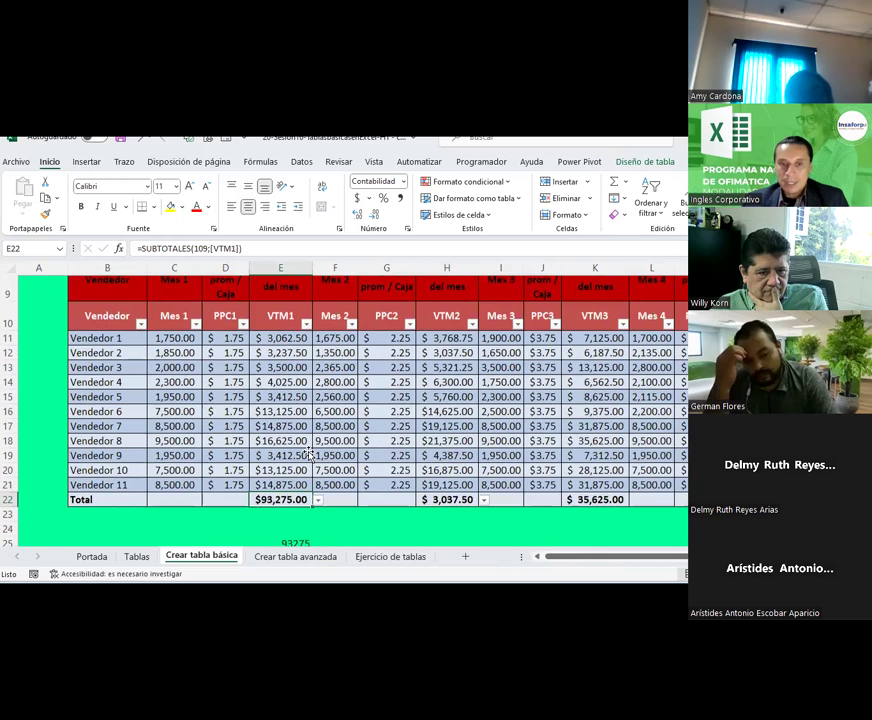
{"action": "scroll", "coordinate": [309, 454], "scroll_direction": "down", "scroll_amount": 1}
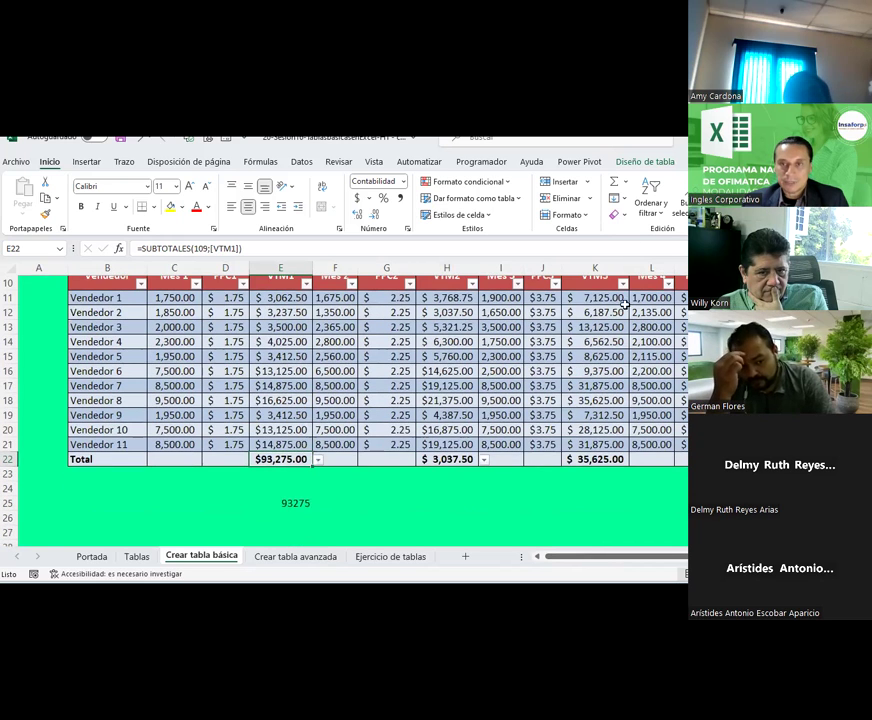
Step: Turn off Fila de totales on Diseño de tabla and clear the 93275 subtotal in E24
{"action": "left_click", "coordinate": [636, 162]}
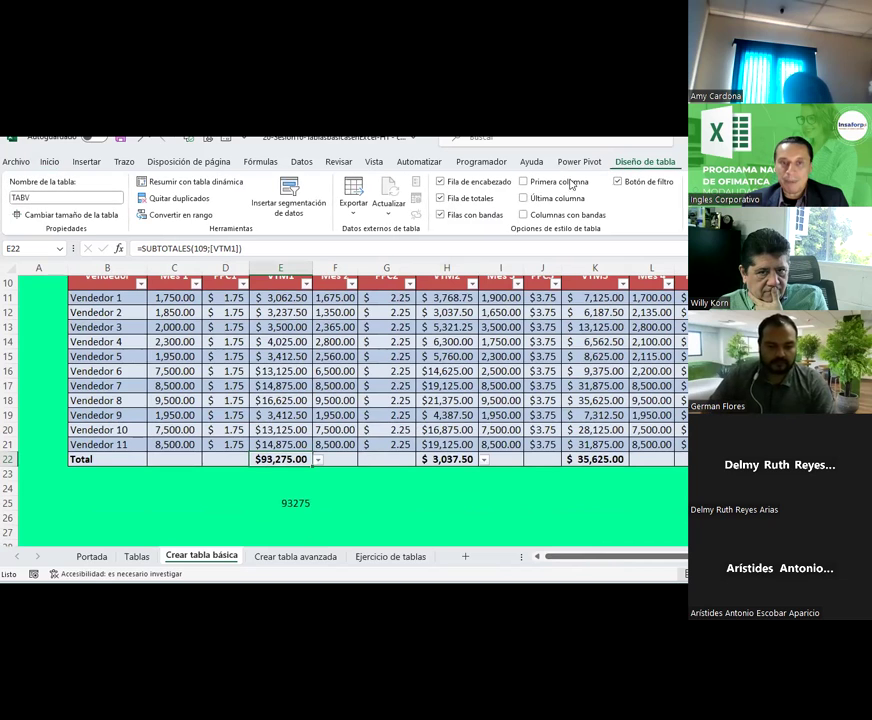
{"action": "left_click", "coordinate": [459, 197]}
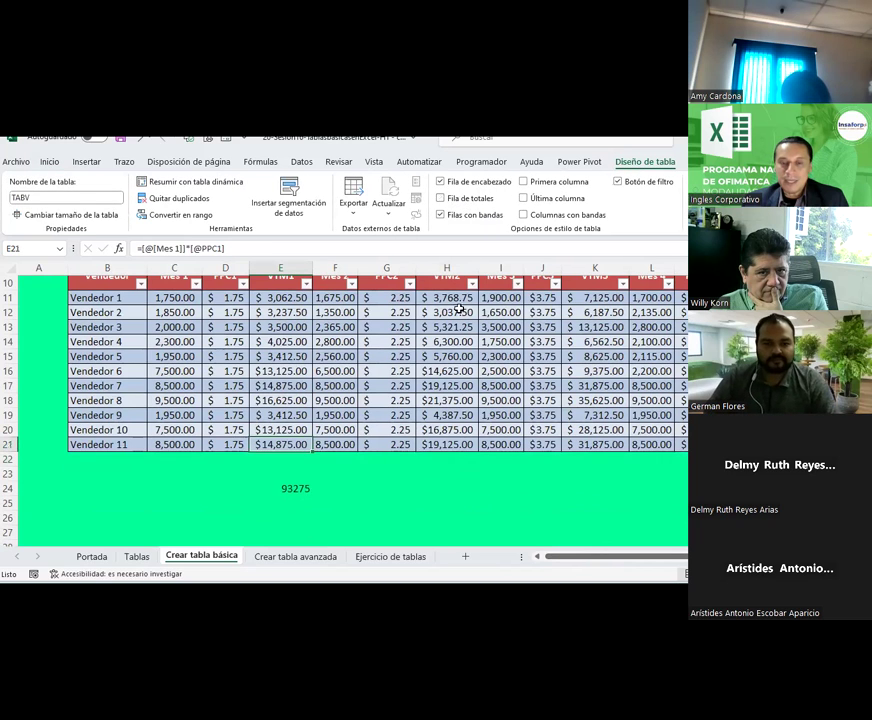
{"action": "left_click", "coordinate": [410, 478]}
{"action": "left_click", "coordinate": [296, 487]}
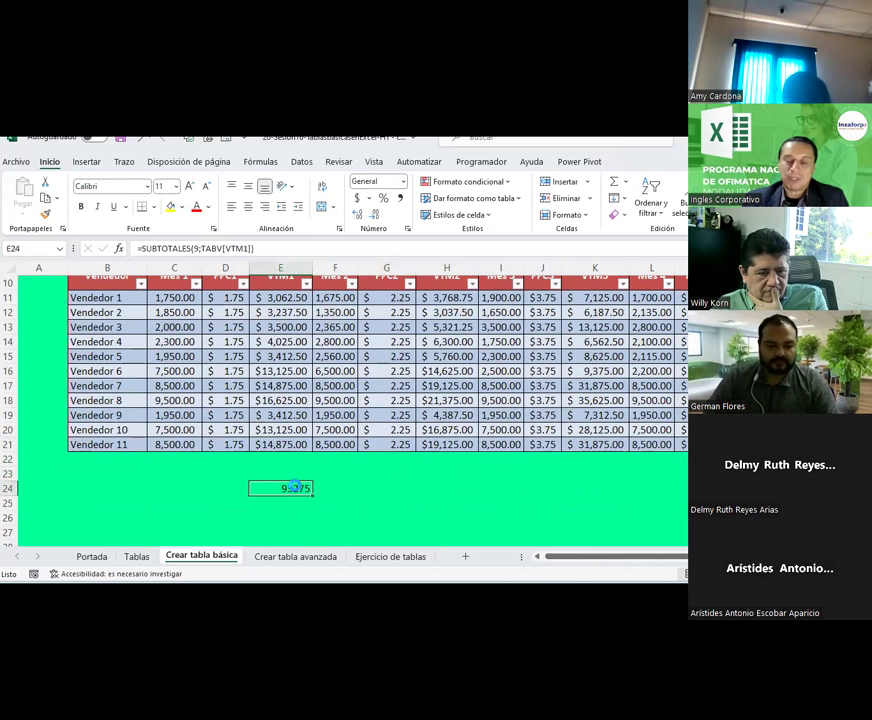
{"action": "key", "text": "Delete"}
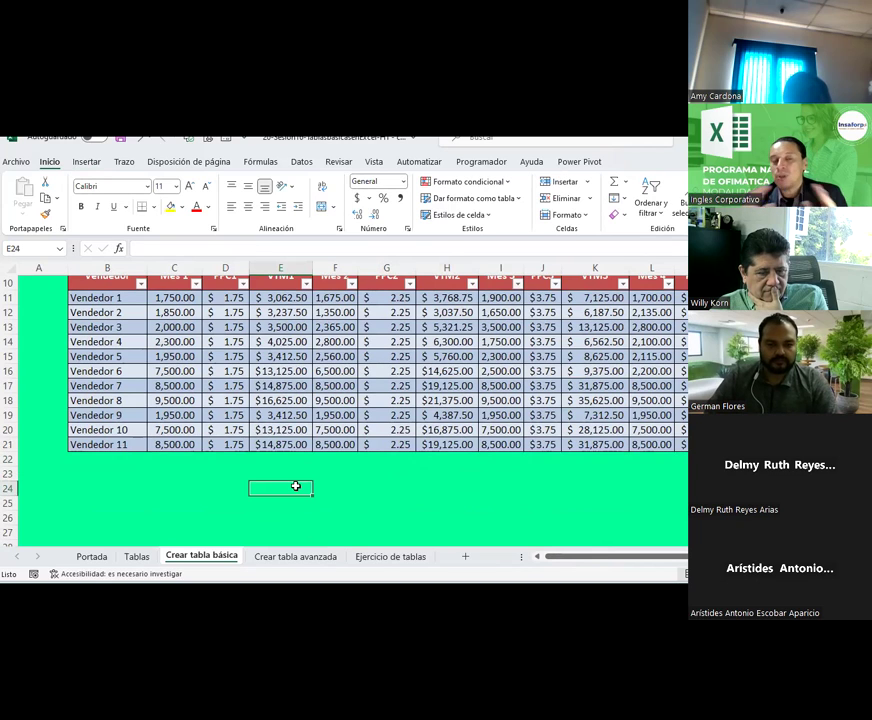
{"action": "left_click", "coordinate": [306, 429]}
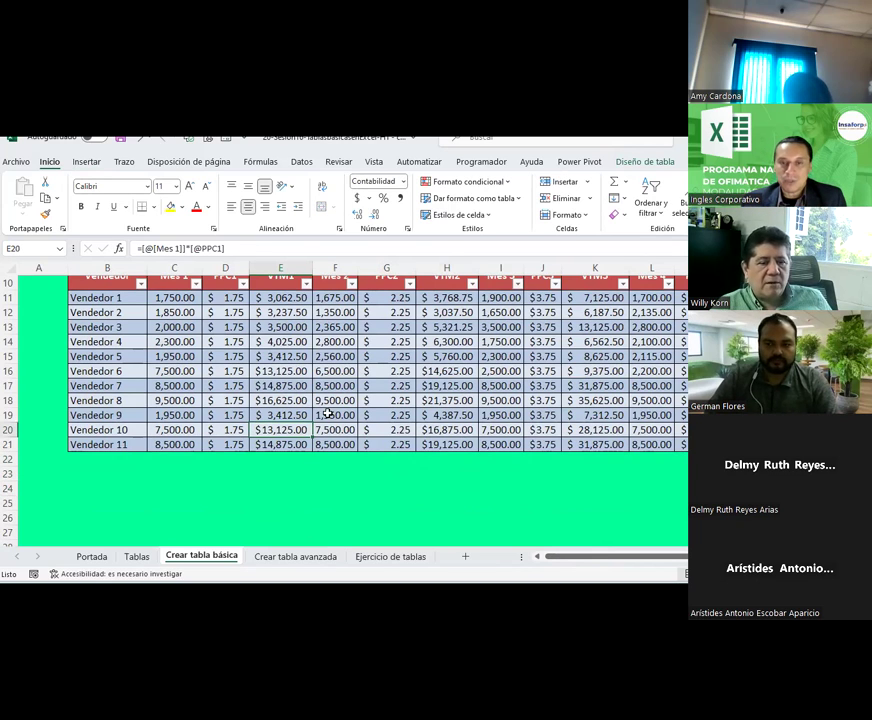
Step: Insert a slicer on the Vendedor column of the TABV table from Diseño de tabla
{"action": "left_click", "coordinate": [659, 162]}
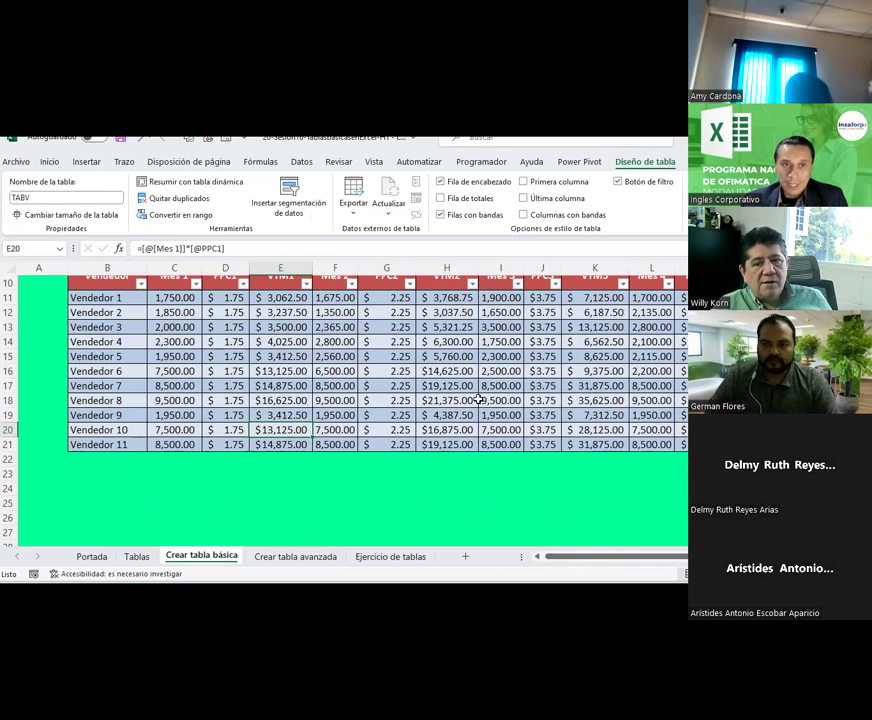
{"action": "left_click", "coordinate": [286, 203]}
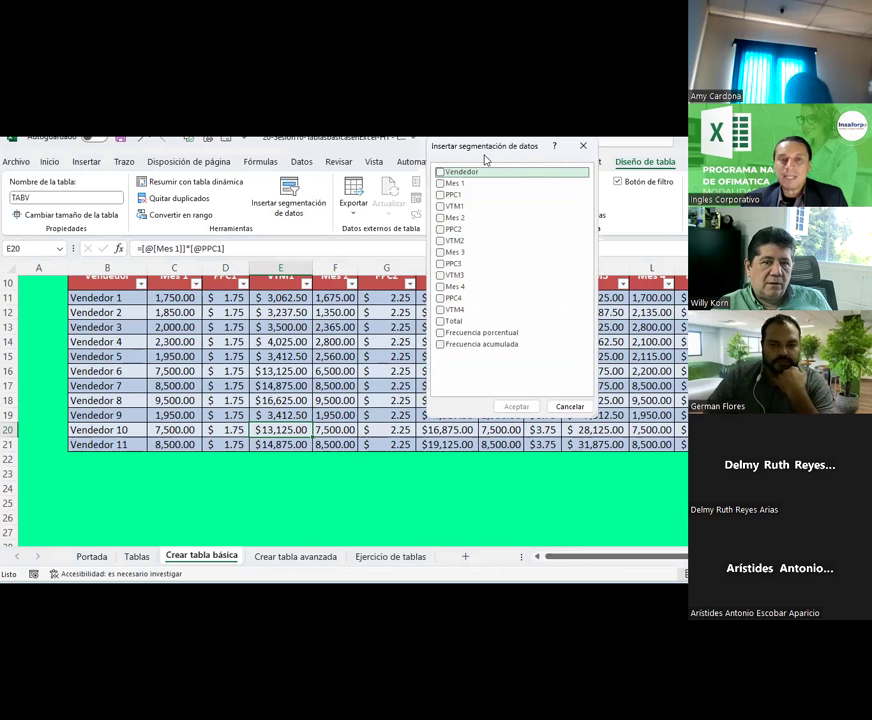
{"action": "left_click_drag", "start_coordinate": [486, 160], "coordinate": [351, 264]}
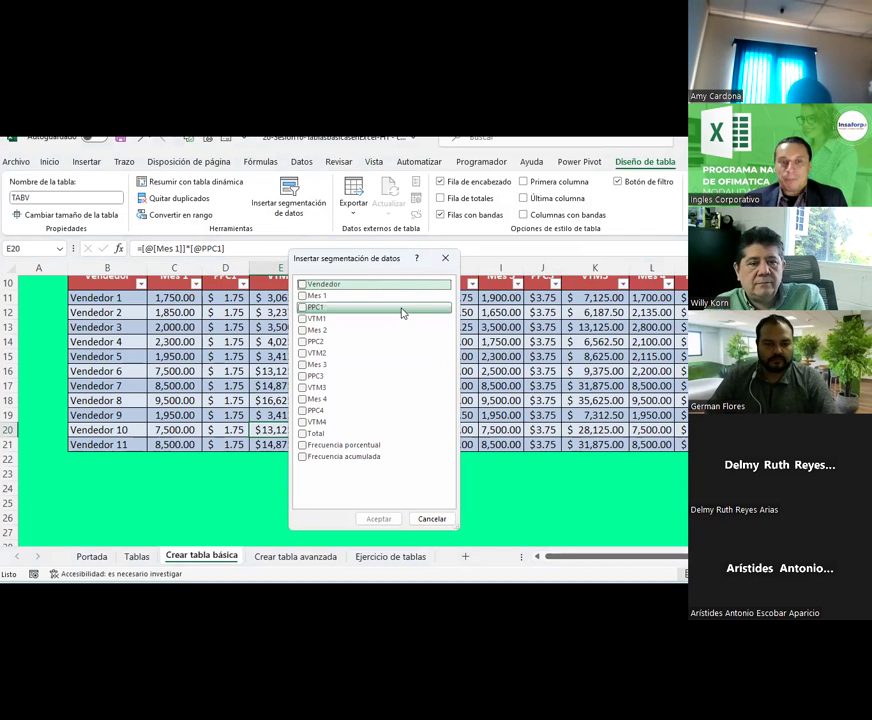
{"action": "left_click", "coordinate": [304, 297]}
{"action": "left_click", "coordinate": [304, 297]}
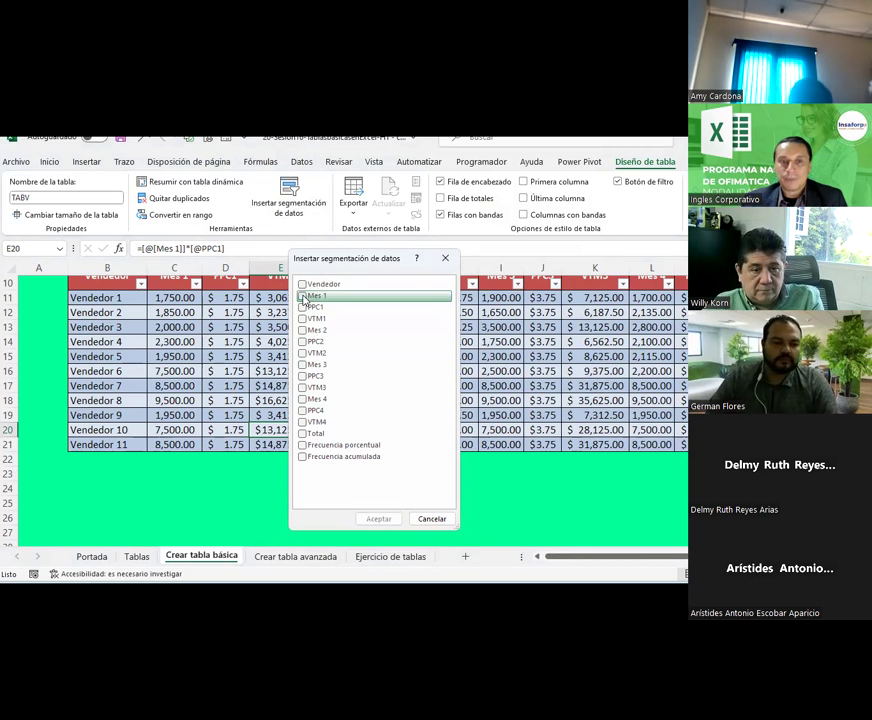
{"action": "left_click", "coordinate": [303, 284]}
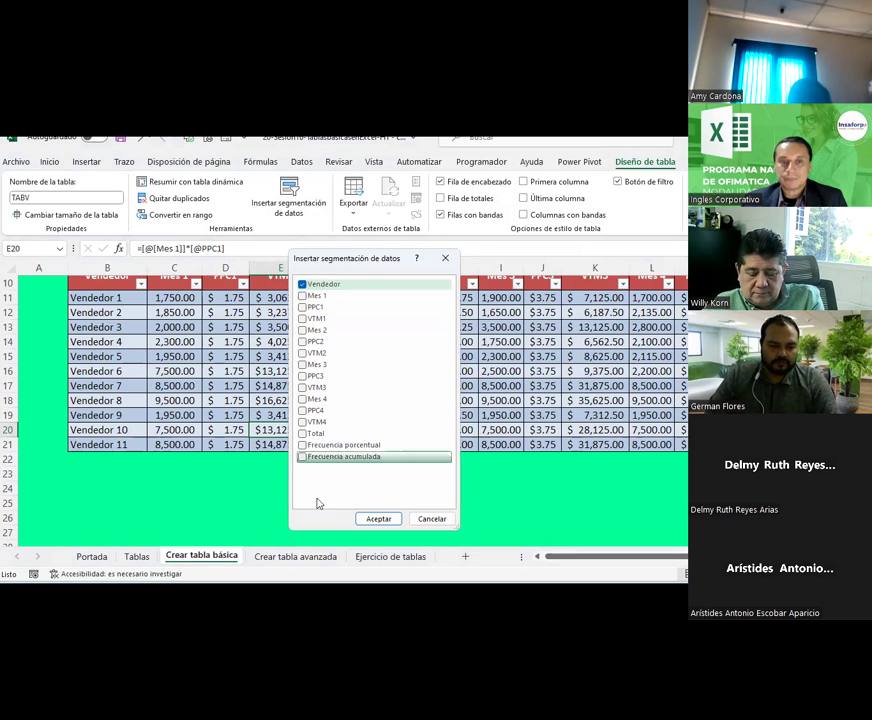
{"action": "left_click", "coordinate": [367, 518]}
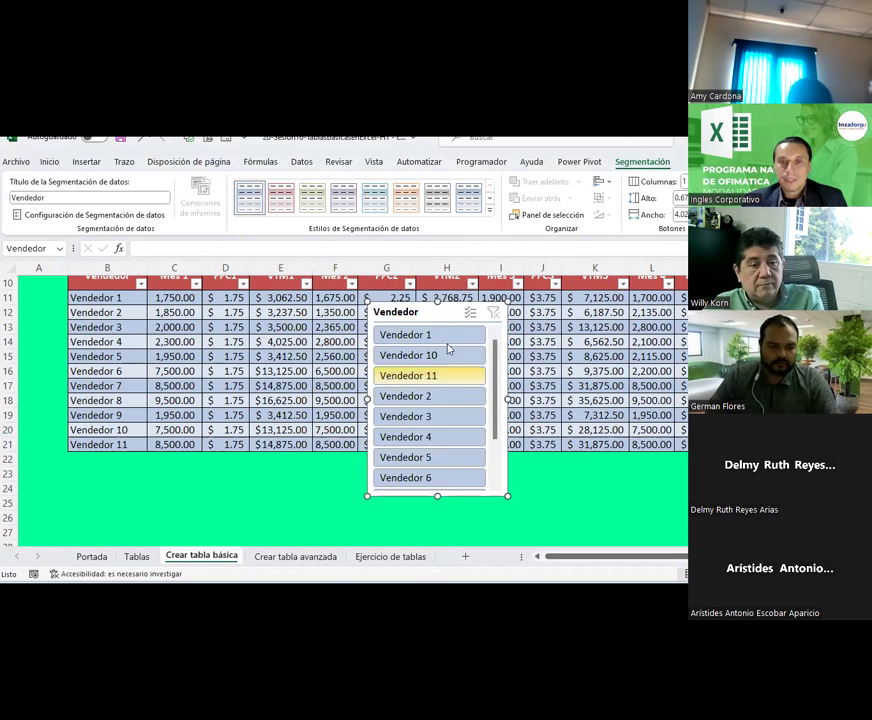
Step: Move the Vendedor slicer below the table, widen it to column H and shorten it
{"action": "mouse_move", "coordinate": [438, 308]}
{"action": "left_mouse_down"}
{"action": "mouse_move", "coordinate": [155, 464]}
{"action": "mouse_move", "coordinate": [128, 469]}
{"action": "left_mouse_up"}
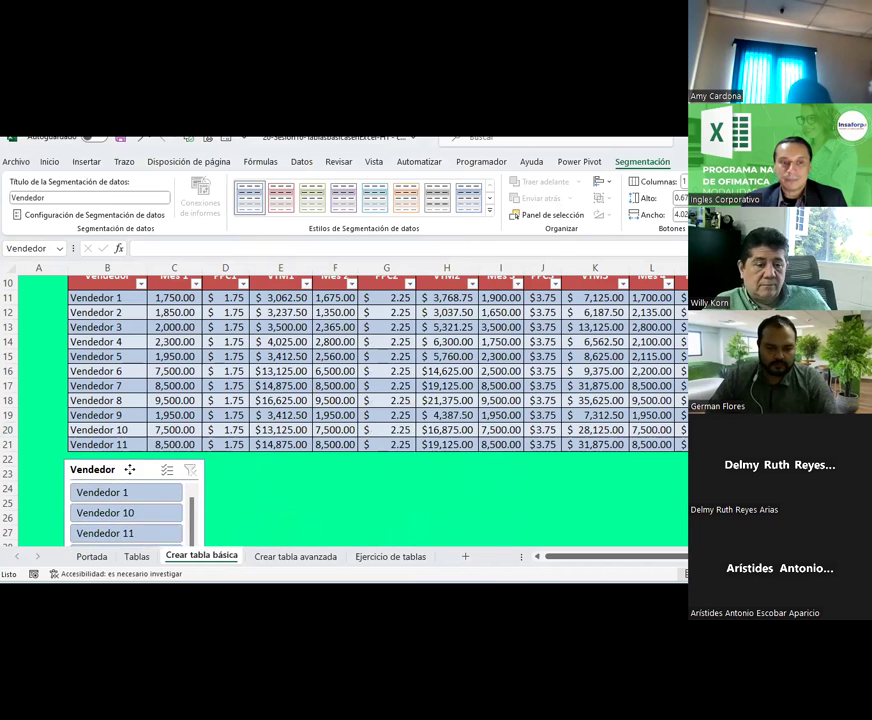
{"action": "left_click", "coordinate": [314, 468]}
{"action": "scroll", "coordinate": [316, 457], "scroll_direction": "down", "scroll_amount": 2}
{"action": "scroll", "coordinate": [197, 364], "scroll_direction": "down", "scroll_amount": 3}
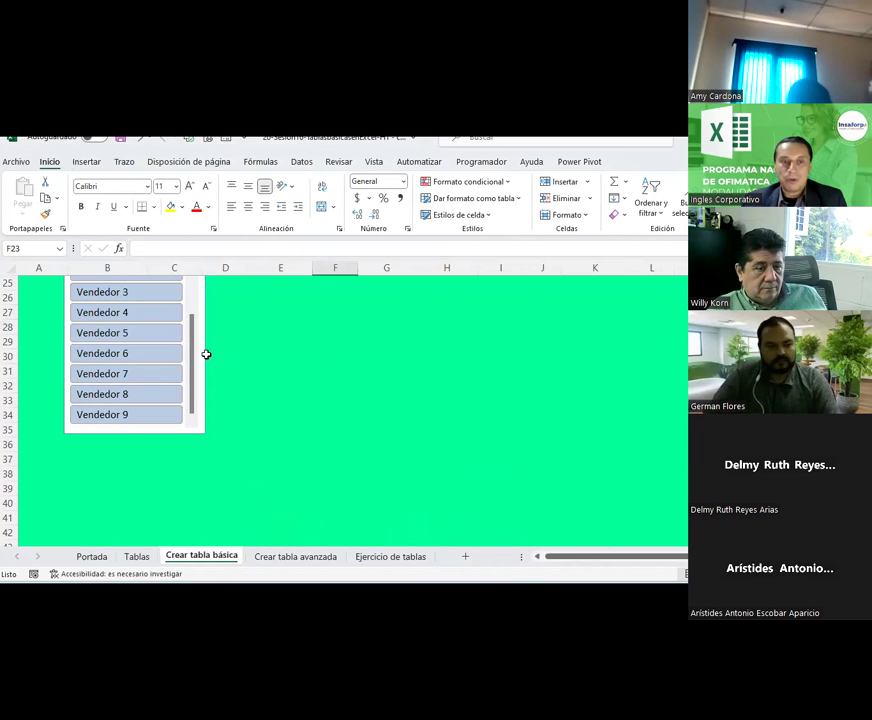
{"action": "left_click", "coordinate": [205, 355]}
{"action": "scroll", "coordinate": [205, 355], "scroll_direction": "up", "scroll_amount": 2}
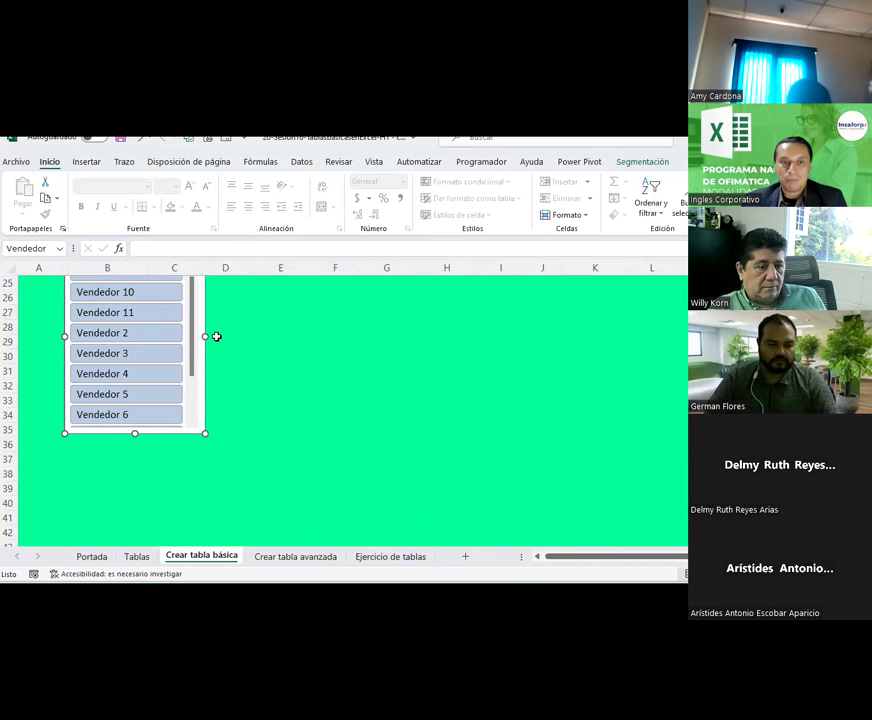
{"action": "left_click_drag", "start_coordinate": [207, 337], "coordinate": [417, 337]}
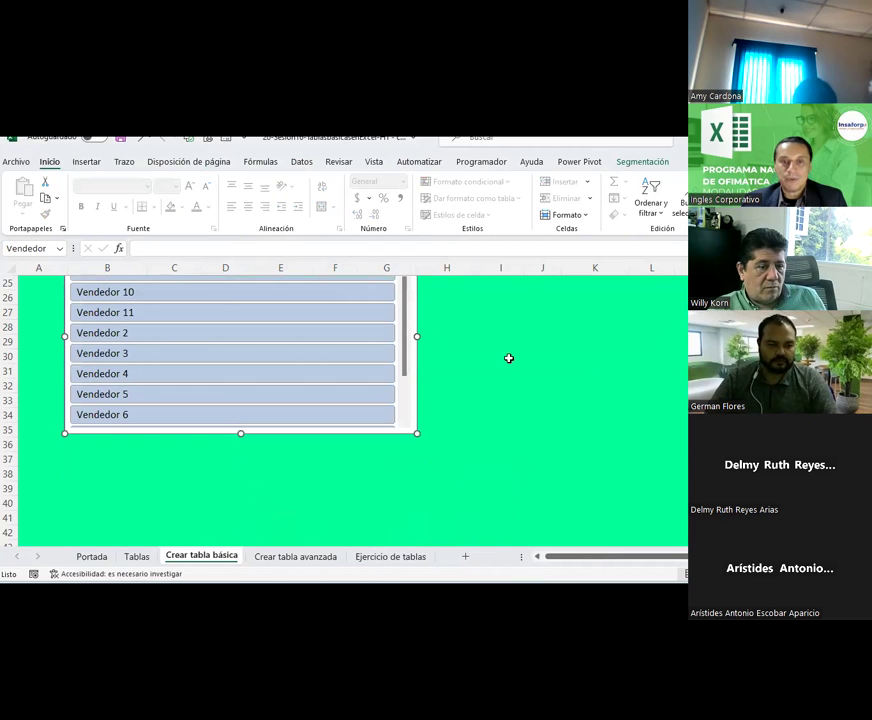
{"action": "scroll", "coordinate": [292, 428], "scroll_direction": "up", "scroll_amount": 3}
{"action": "scroll", "coordinate": [292, 428], "scroll_direction": "down", "scroll_amount": 1}
{"action": "mouse_move", "coordinate": [240, 373]}
{"action": "left_mouse_down"}
{"action": "mouse_move", "coordinate": [237, 460]}
{"action": "mouse_move", "coordinate": [269, 367]}
{"action": "mouse_move", "coordinate": [245, 389]}
{"action": "left_mouse_up"}
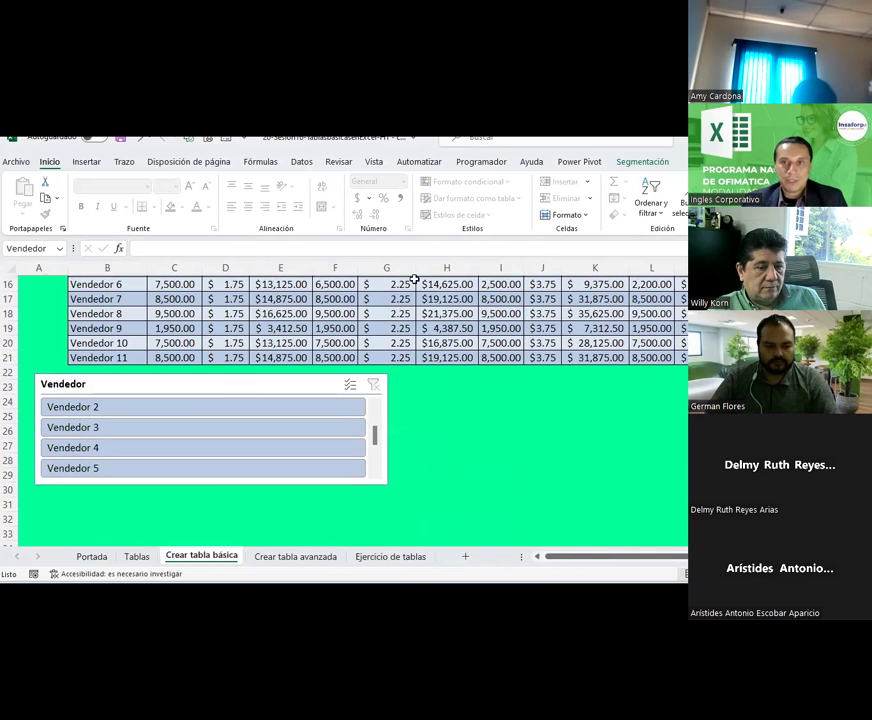
Step: Try 2 and then 3 button columns for the slicer on the Segmentación tab
{"action": "left_click", "coordinate": [642, 162]}
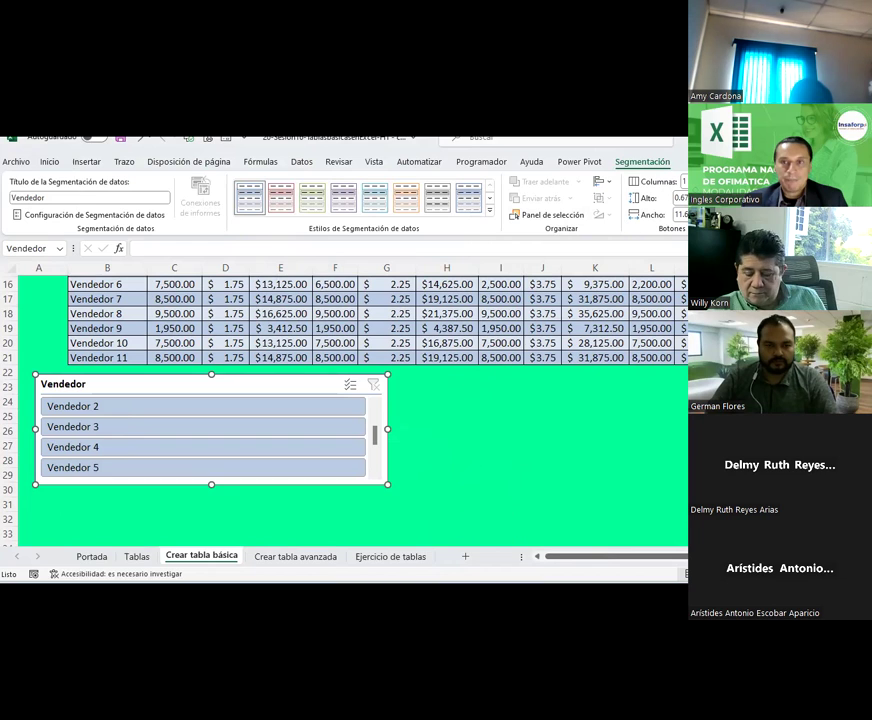
{"action": "type", "text": "2"}
{"action": "key", "text": "Return"}
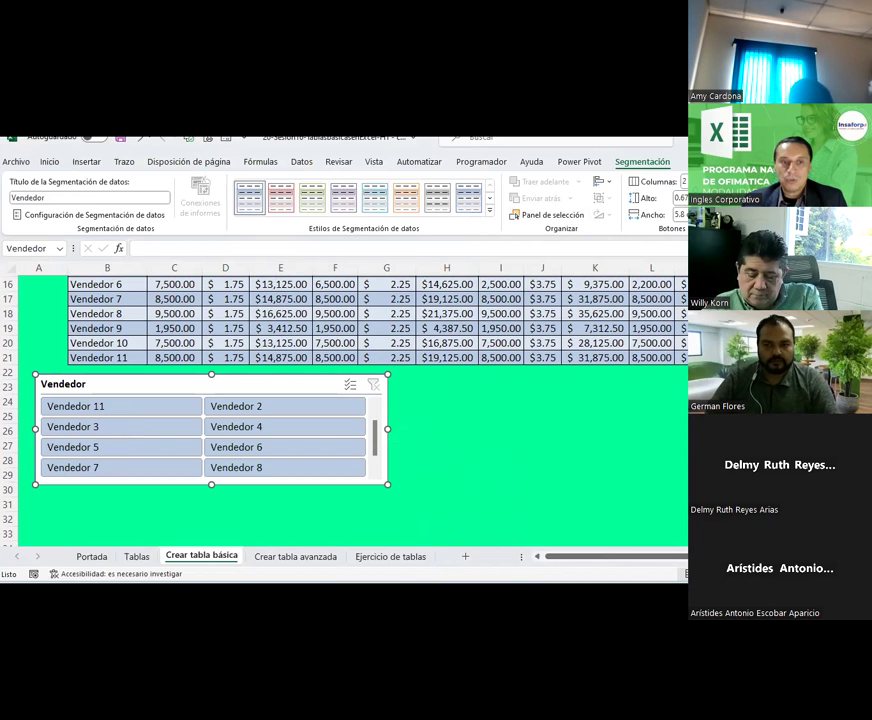
{"action": "type", "text": "3"}
{"action": "key", "text": "Return"}
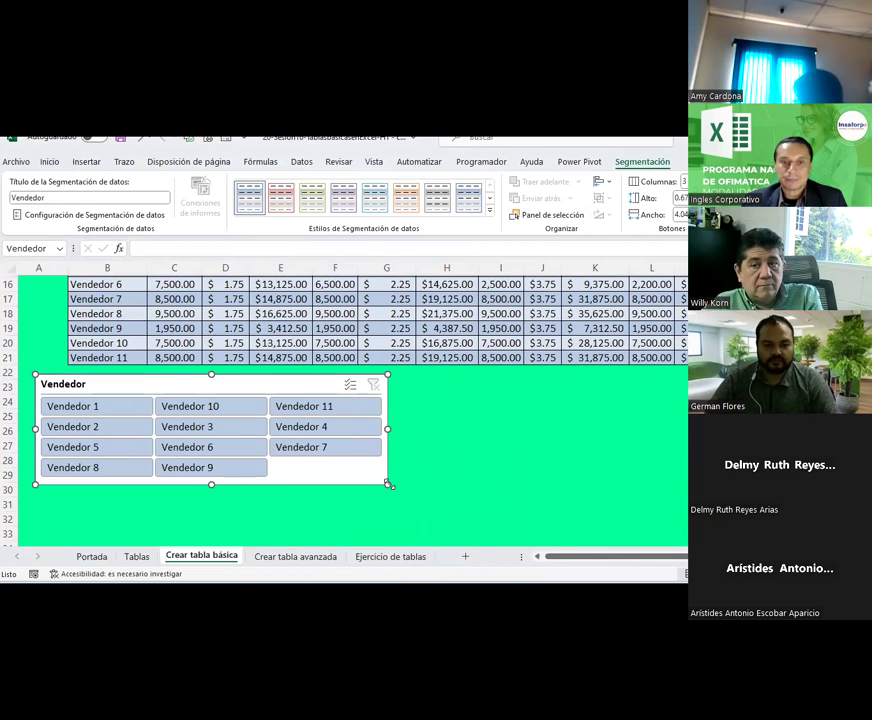
Step: Enlarge the slicer and raise its columns to 6 so full vendor names show
{"action": "left_click_drag", "start_coordinate": [388, 481], "coordinate": [290, 442]}
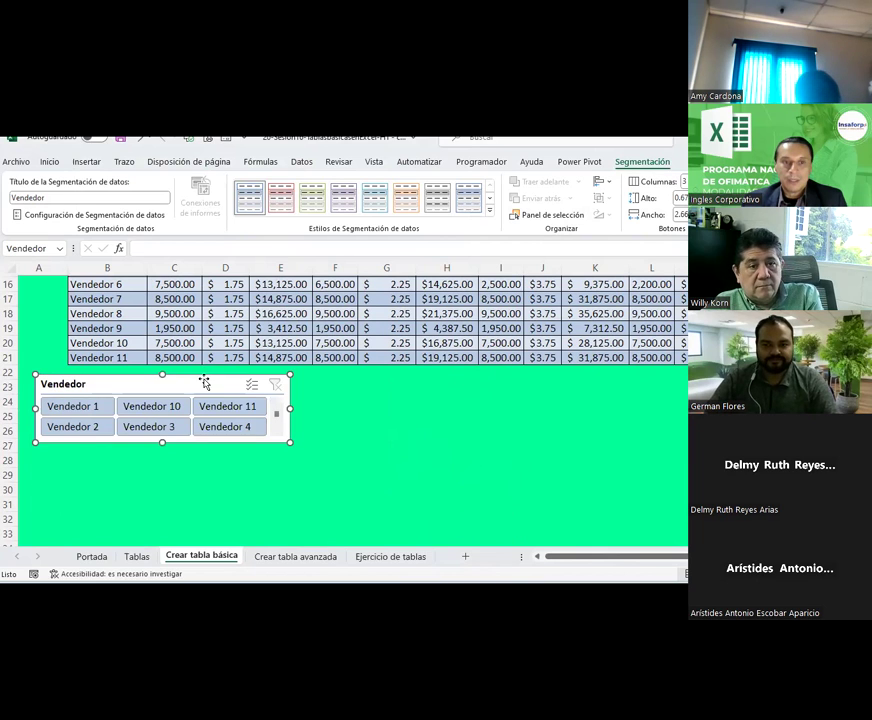
{"action": "left_click_drag", "start_coordinate": [203, 384], "coordinate": [236, 387]}
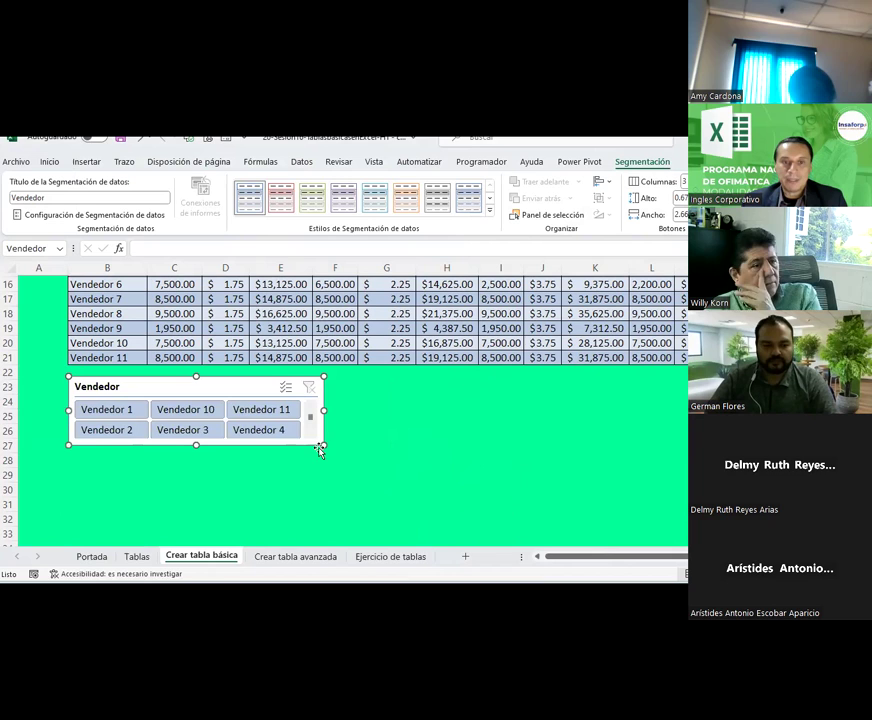
{"action": "left_click_drag", "start_coordinate": [323, 444], "coordinate": [416, 489]}
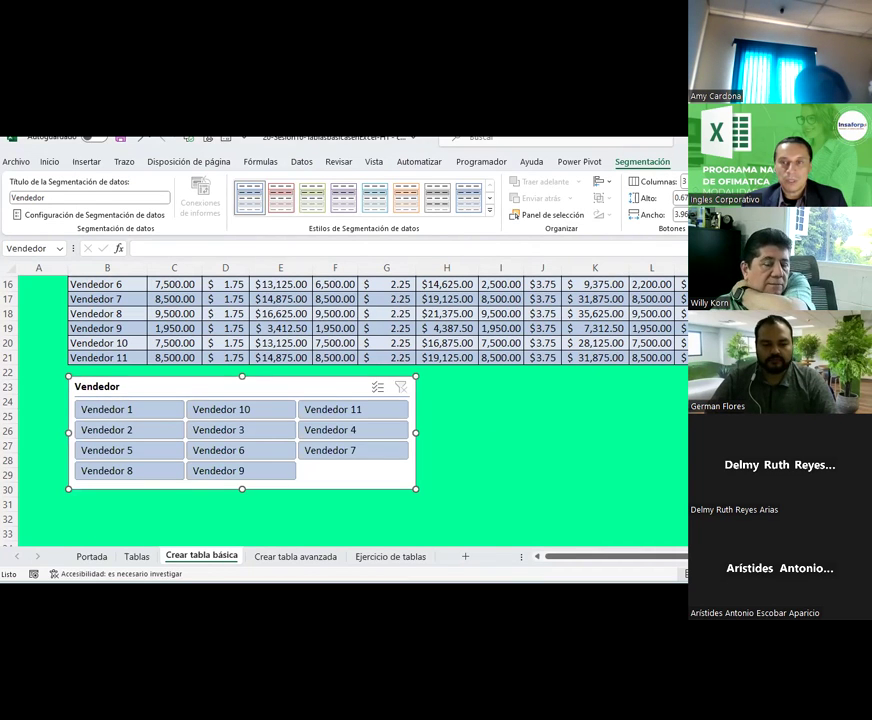
{"action": "left_click", "coordinate": [690, 178]}
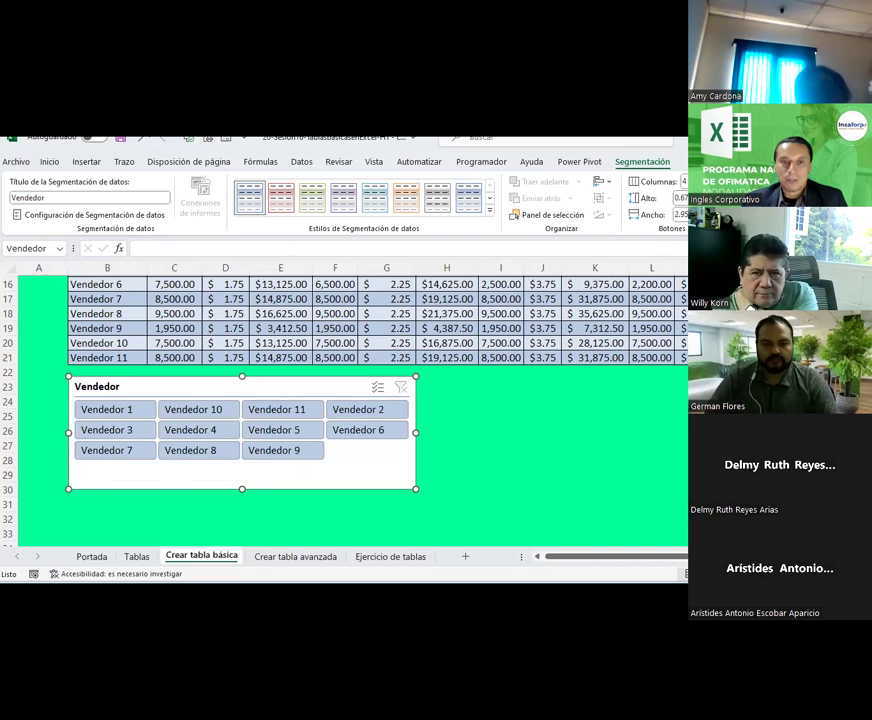
{"action": "key", "text": "Up"}
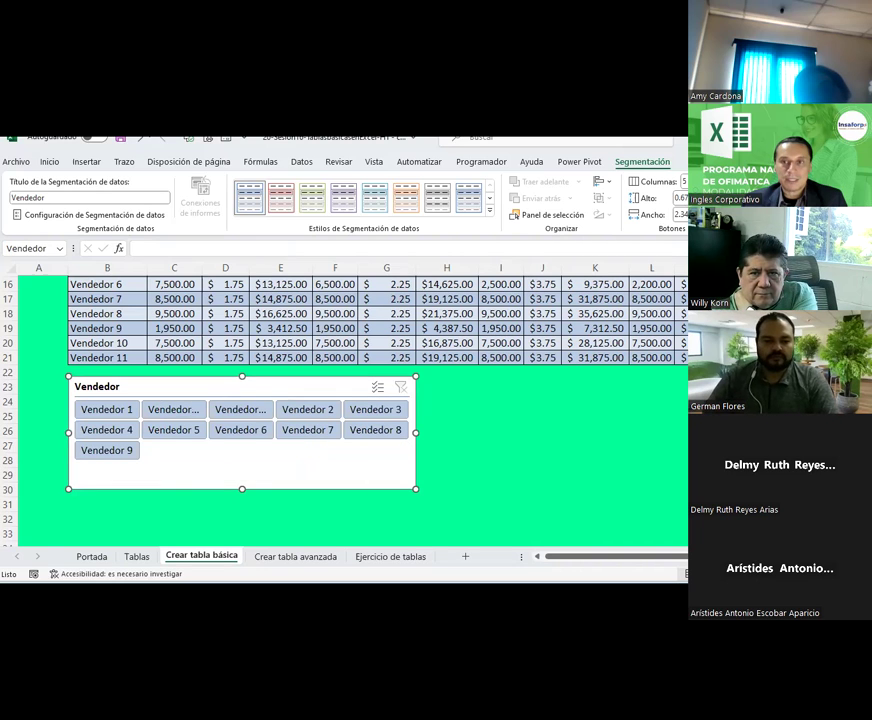
{"action": "key", "text": "Up"}
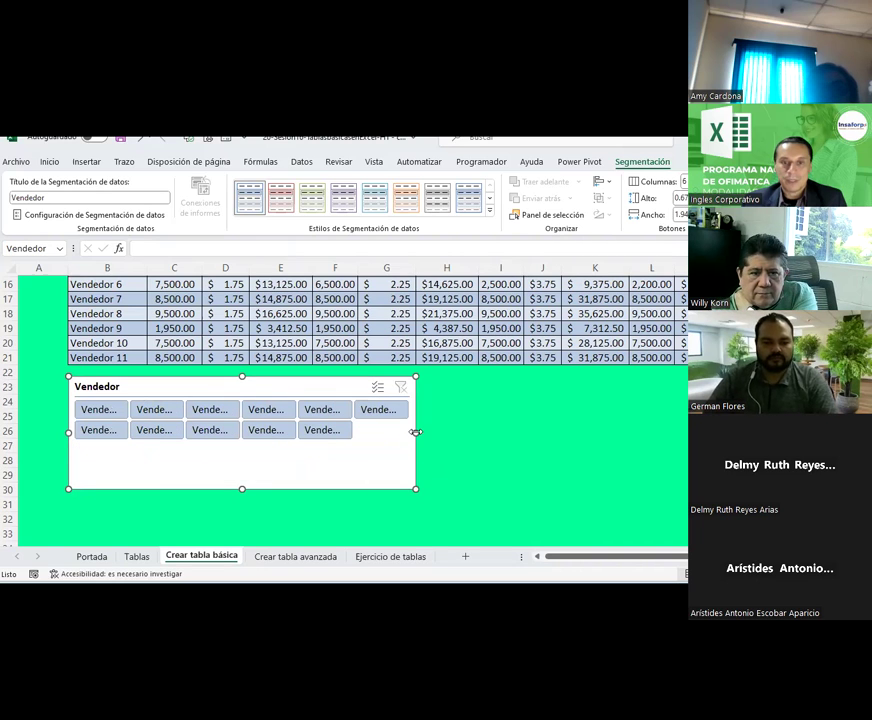
{"action": "left_click_drag", "start_coordinate": [415, 432], "coordinate": [507, 430]}
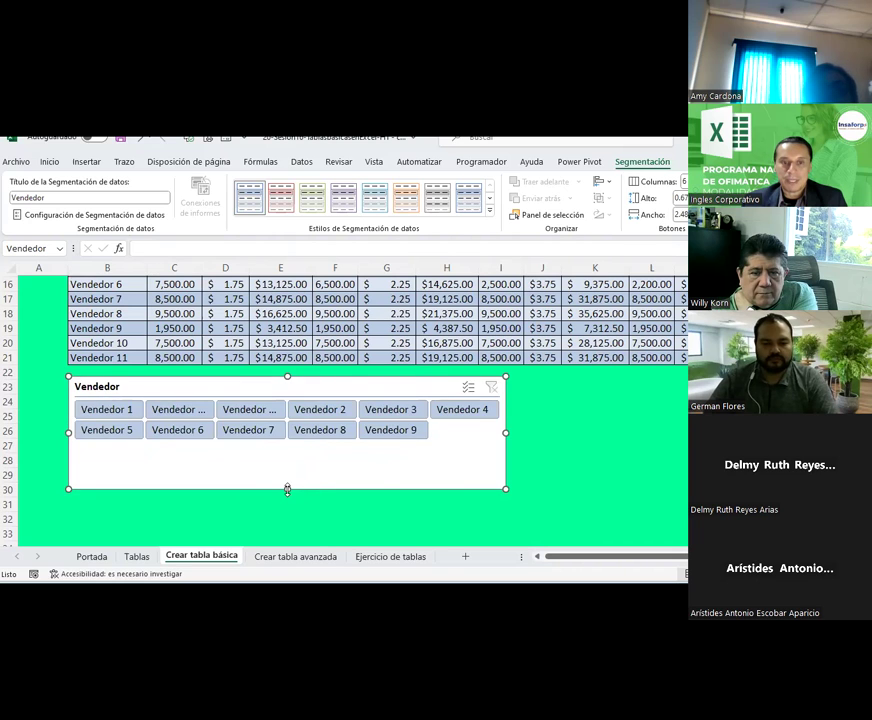
{"action": "left_click_drag", "start_coordinate": [287, 489], "coordinate": [296, 440]}
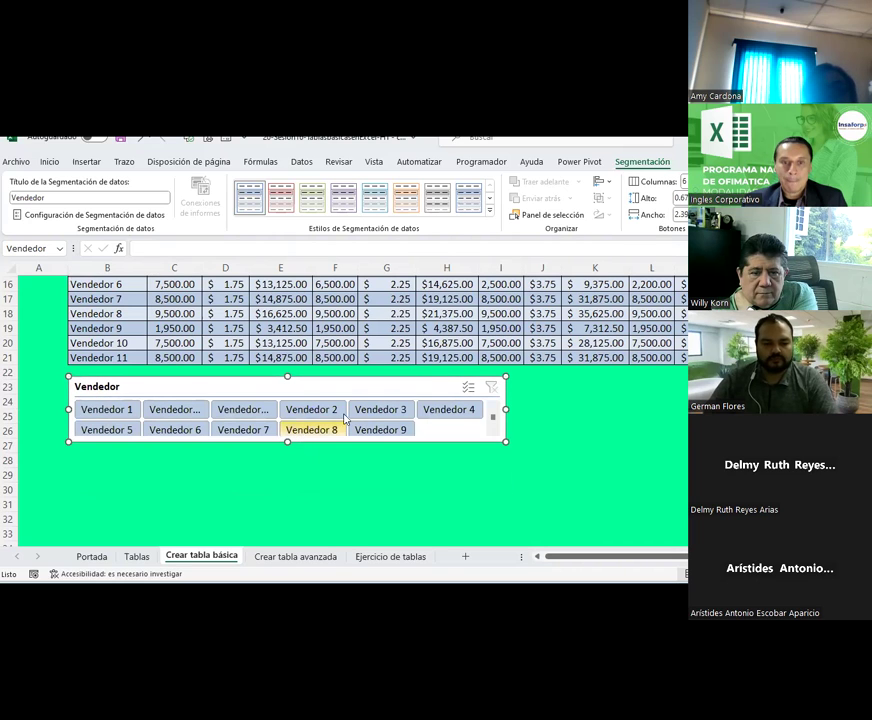
Step: Drag the Vendedor slicer up to rows 6–8 beside the Creación de tablas heading
{"action": "left_click", "coordinate": [366, 481]}
{"action": "scroll", "coordinate": [366, 481], "scroll_direction": "up", "scroll_amount": 2}
{"action": "scroll", "coordinate": [366, 481], "scroll_direction": "up", "scroll_amount": 1}
{"action": "scroll", "coordinate": [366, 481], "scroll_direction": "down", "scroll_amount": 1}
{"action": "left_click_drag", "start_coordinate": [386, 518], "coordinate": [386, 306]}
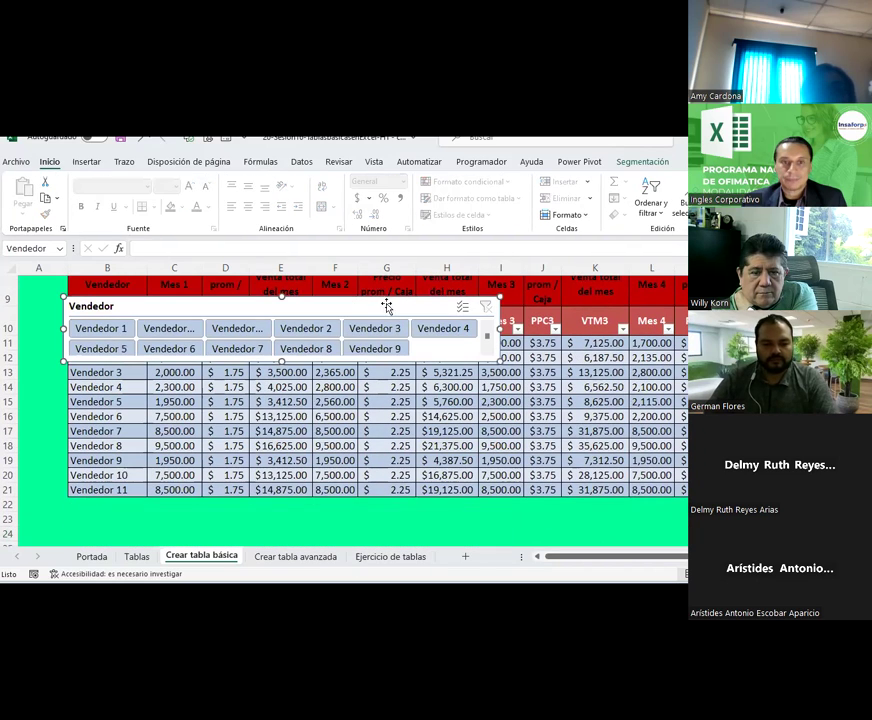
{"action": "scroll", "coordinate": [372, 409], "scroll_direction": "up", "scroll_amount": 1}
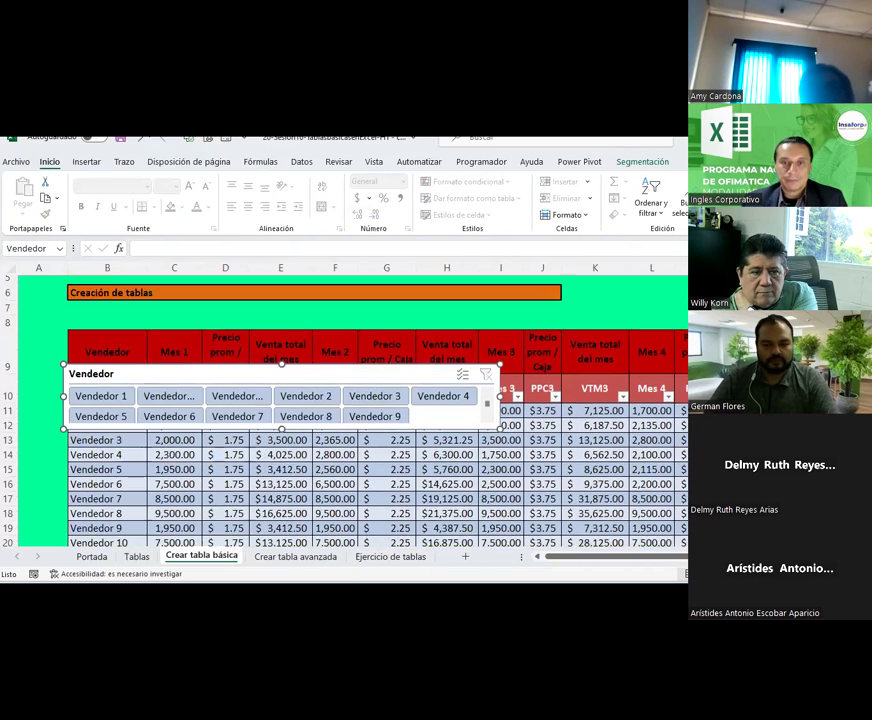
{"action": "scroll", "coordinate": [372, 409], "scroll_direction": "up", "scroll_amount": 1}
{"action": "left_click_drag", "start_coordinate": [372, 409], "coordinate": [570, 302]}
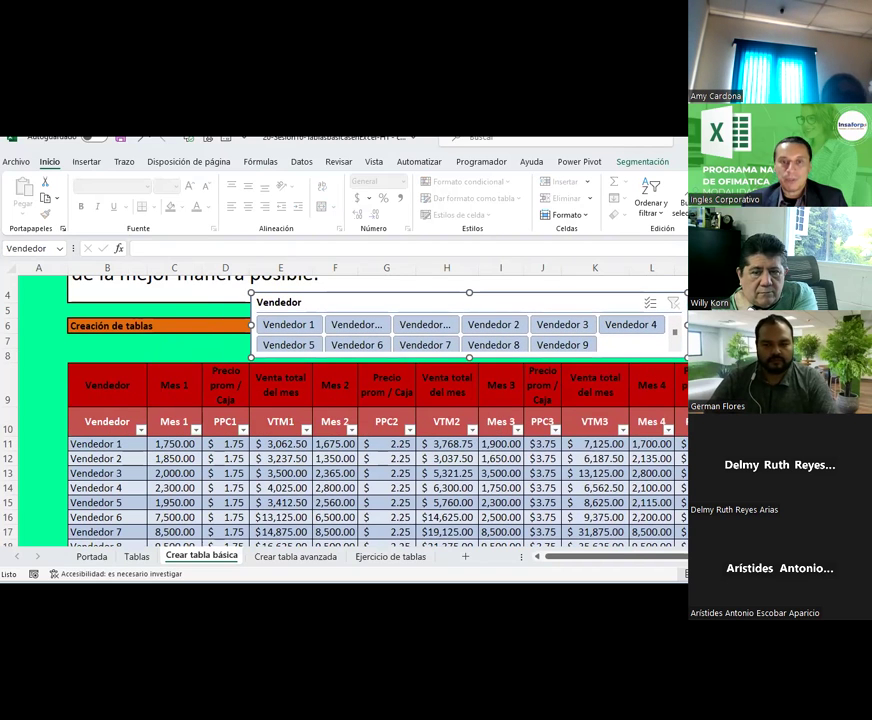
{"action": "scroll", "coordinate": [372, 450], "scroll_direction": "down", "scroll_amount": 2}
{"action": "scroll", "coordinate": [372, 450], "scroll_direction": "up", "scroll_amount": 1}
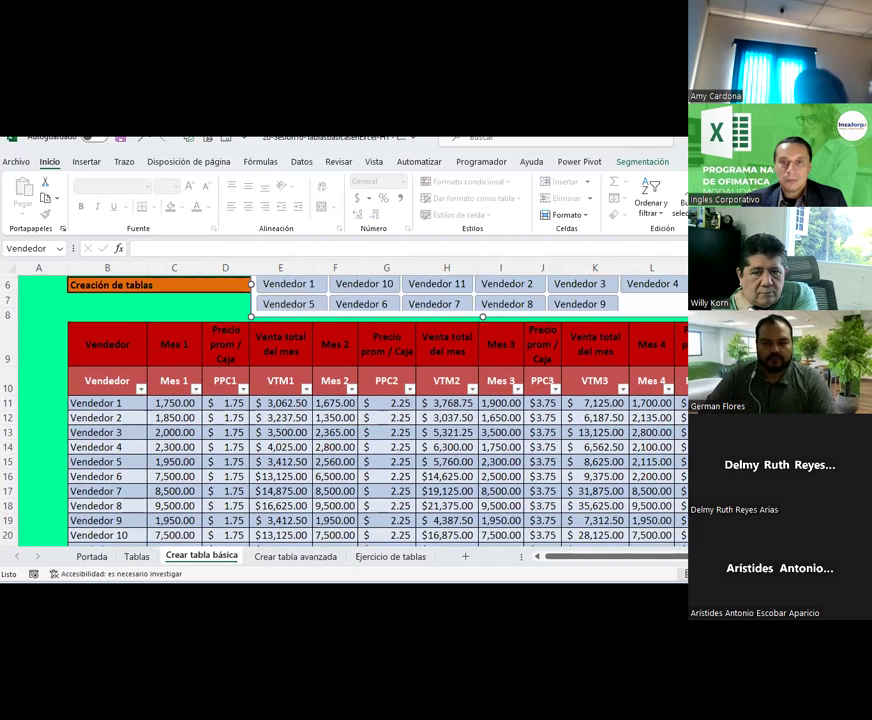
Step: Filter the table by single vendors with the slicer: Vendedor 11, 7, then 11 again
{"action": "left_click", "coordinate": [430, 285]}
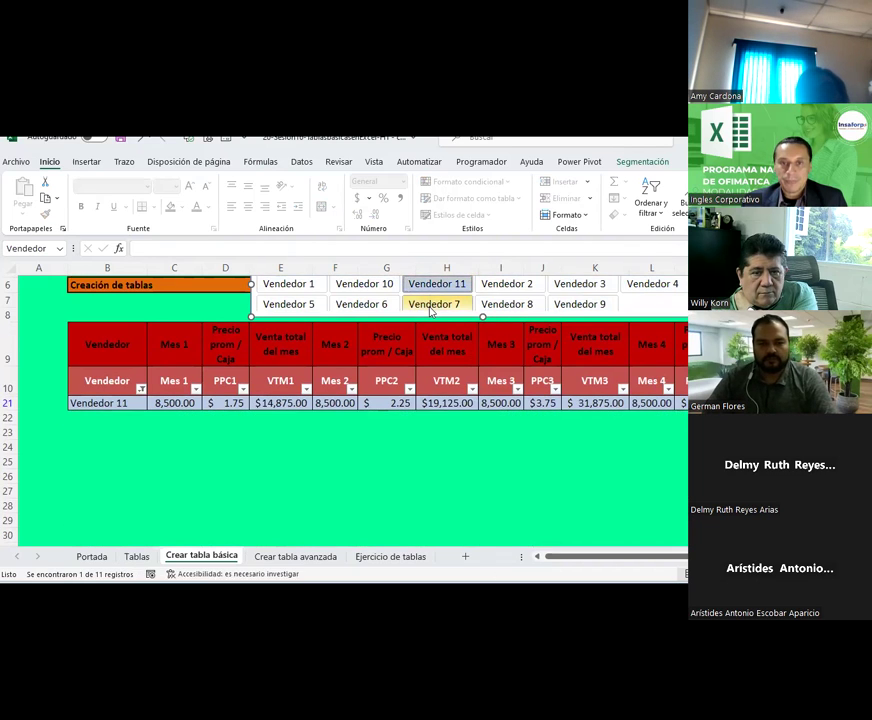
{"action": "left_click", "coordinate": [433, 304]}
{"action": "left_click", "coordinate": [432, 287]}
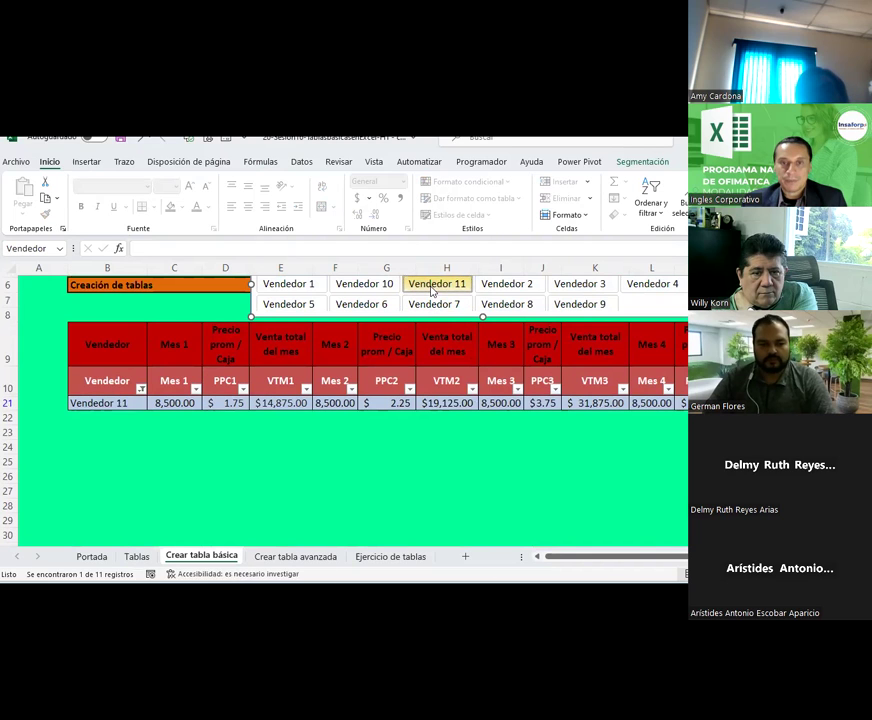
{"action": "scroll", "coordinate": [350, 420], "scroll_direction": "up", "scroll_amount": 1}
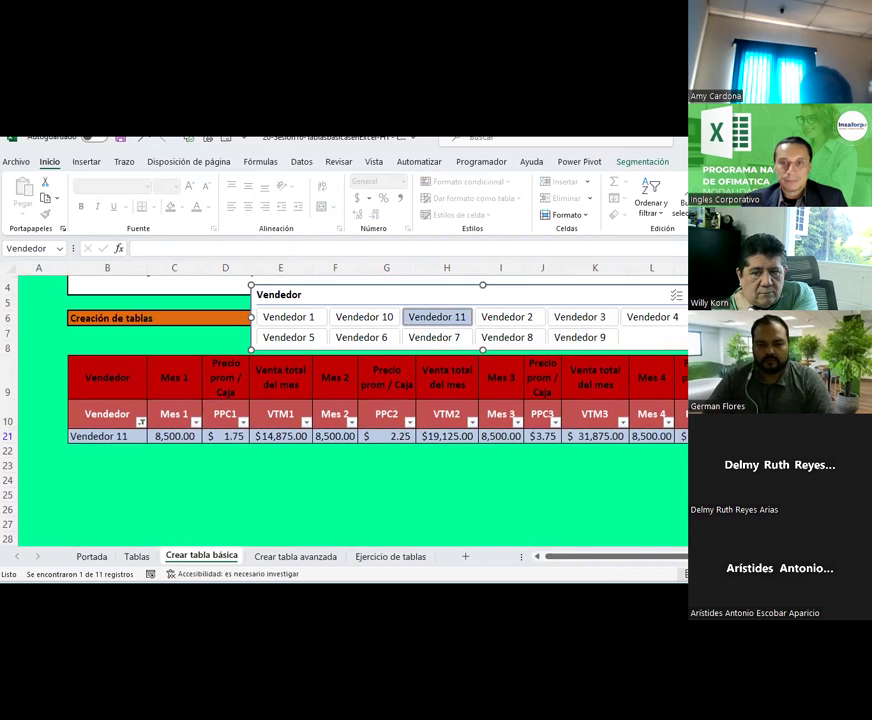
Step: Enable Multi-Select and toggle Vendedor 11, 7 and 10 in the slicer
{"action": "left_click", "coordinate": [676, 322]}
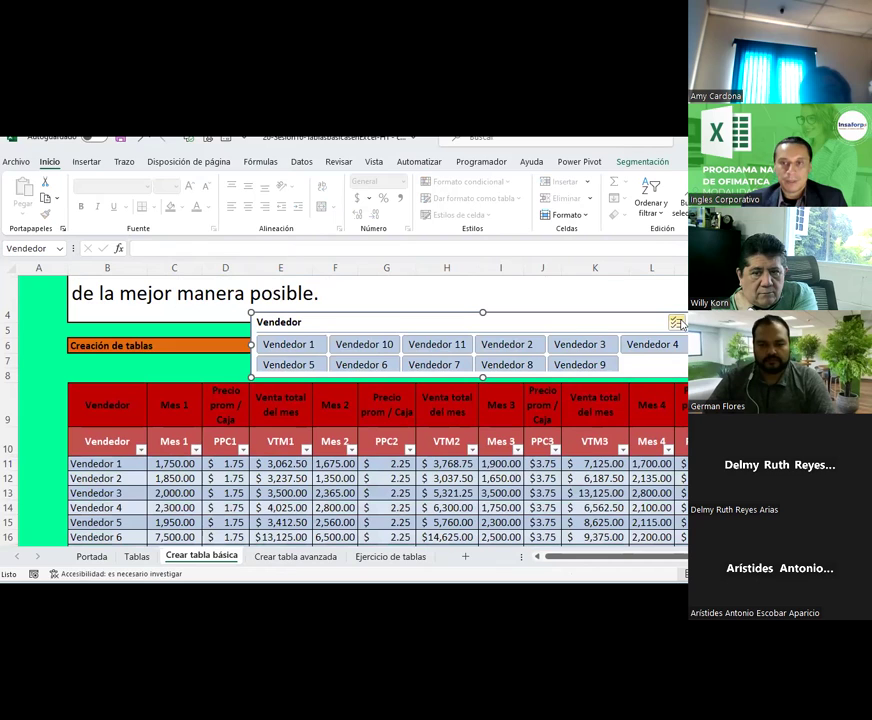
{"action": "left_click", "coordinate": [436, 344]}
{"action": "left_click", "coordinate": [432, 365]}
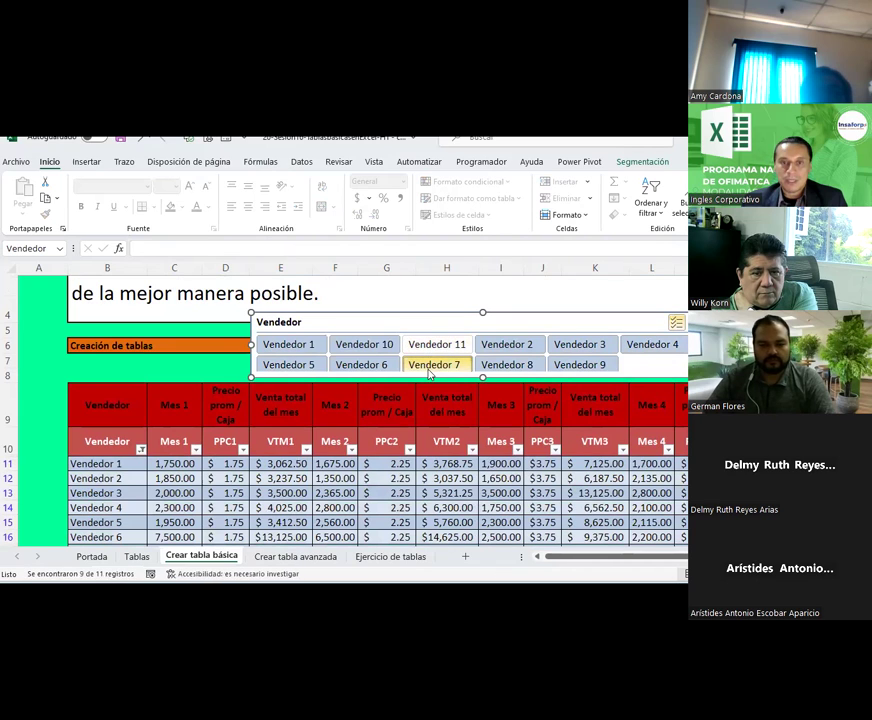
{"action": "left_click", "coordinate": [436, 344]}
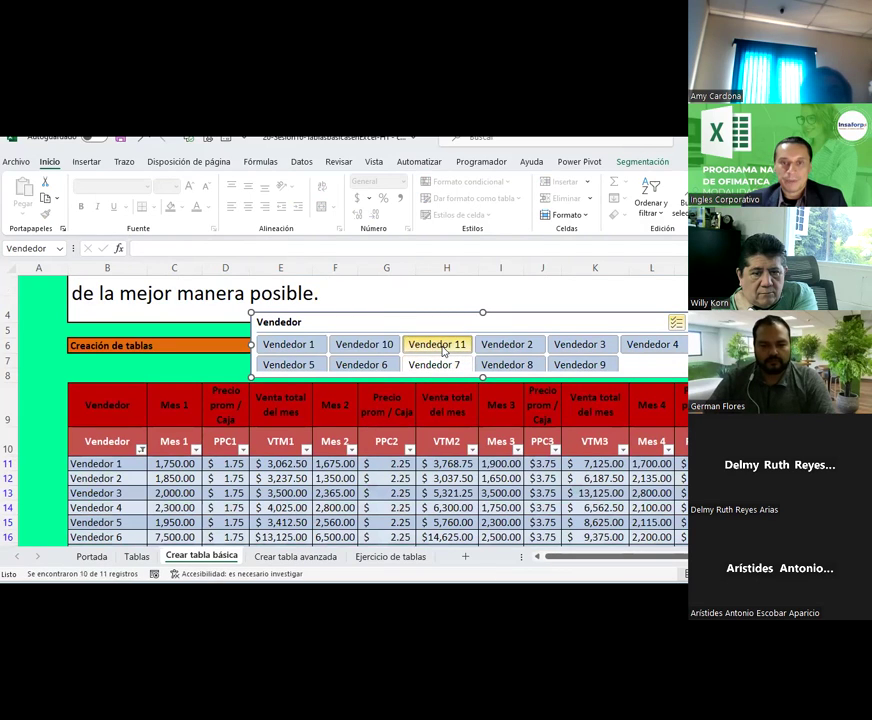
{"action": "left_click", "coordinate": [372, 346]}
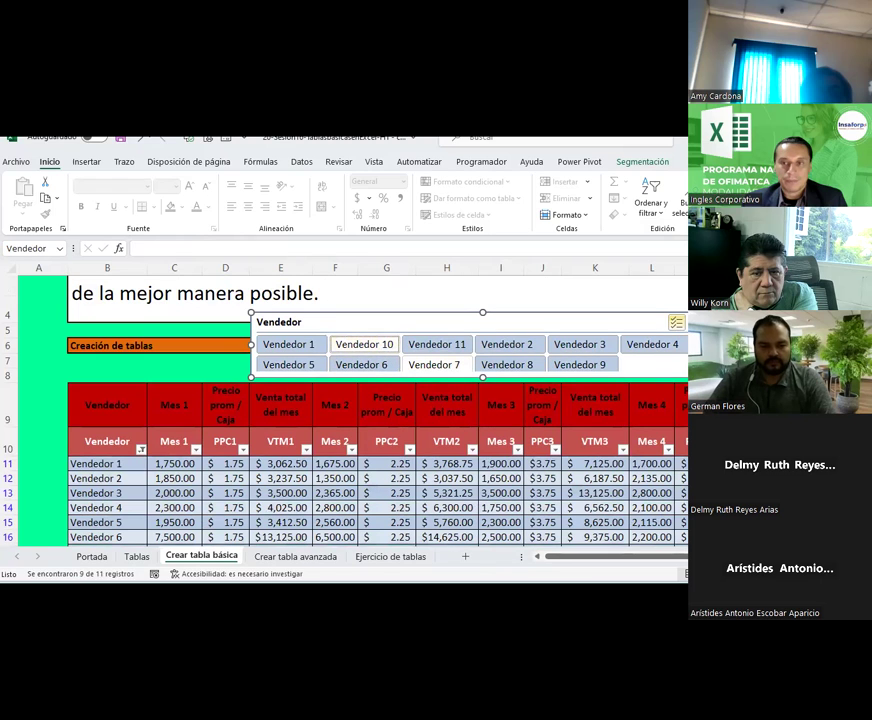
Step: Exclude Vendedor 6, 1, 5, 8, 3, 9 and 4 from the slicer, re-including Vendedor 7
{"action": "scroll", "coordinate": [370, 450], "scroll_direction": "down", "scroll_amount": 1}
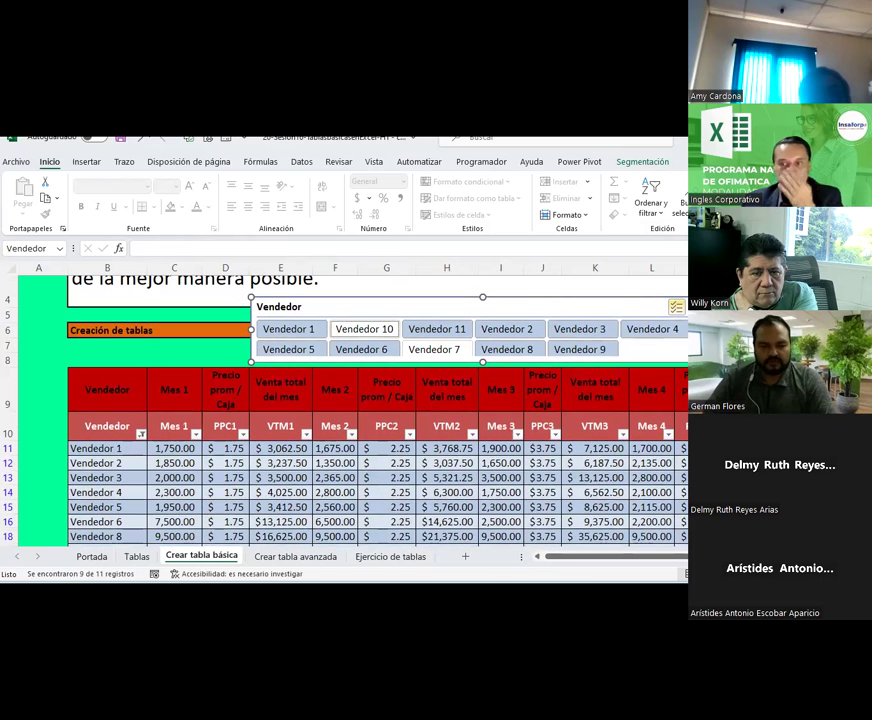
{"action": "scroll", "coordinate": [433, 288], "scroll_direction": "down", "scroll_amount": 2}
{"action": "scroll", "coordinate": [433, 288], "scroll_direction": "down", "scroll_amount": 1}
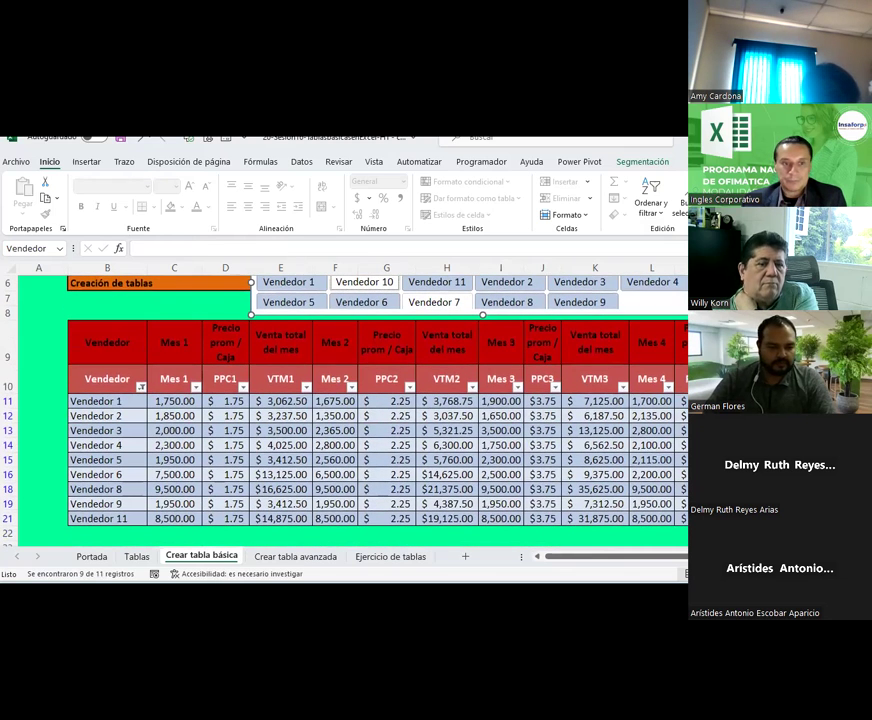
{"action": "left_click", "coordinate": [370, 301]}
{"action": "left_click", "coordinate": [300, 282]}
{"action": "left_click", "coordinate": [303, 302]}
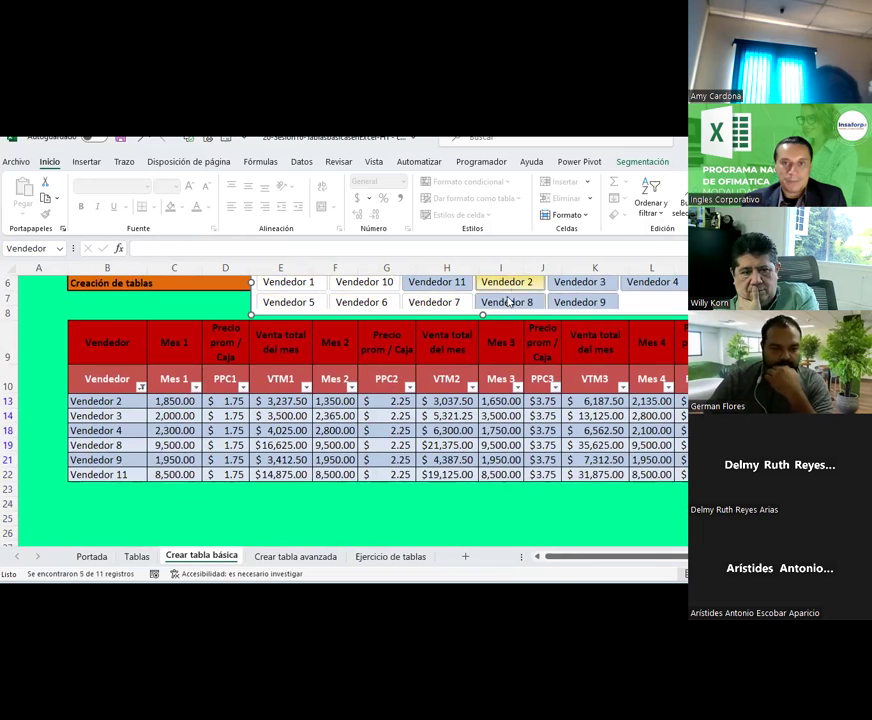
{"action": "left_click", "coordinate": [507, 302]}
{"action": "left_click", "coordinate": [434, 302]}
{"action": "left_click", "coordinate": [580, 282]}
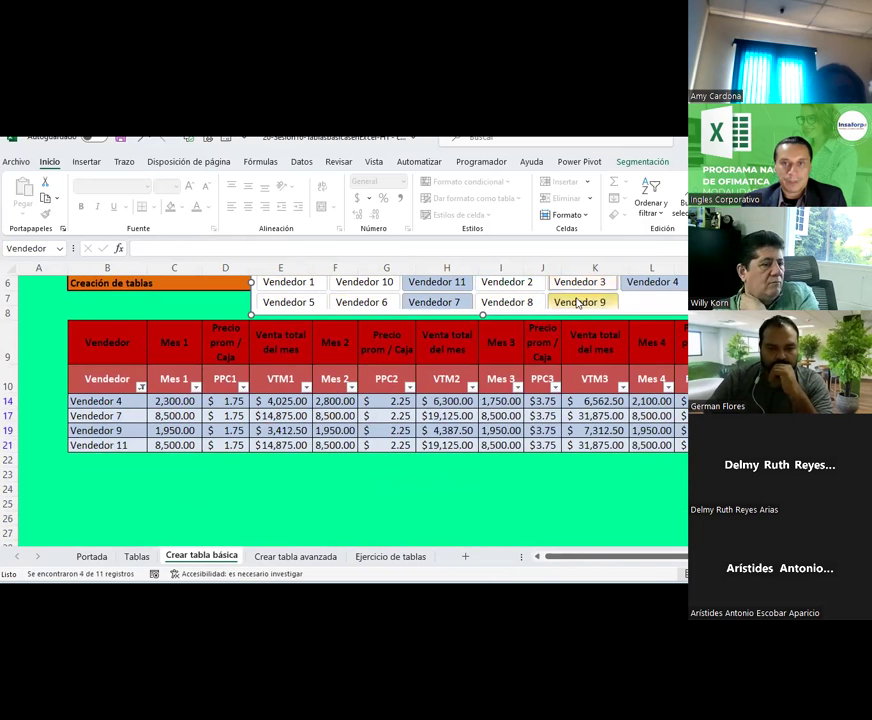
{"action": "left_click", "coordinate": [578, 302]}
{"action": "left_click", "coordinate": [652, 282]}
{"action": "left_click", "coordinate": [573, 469]}
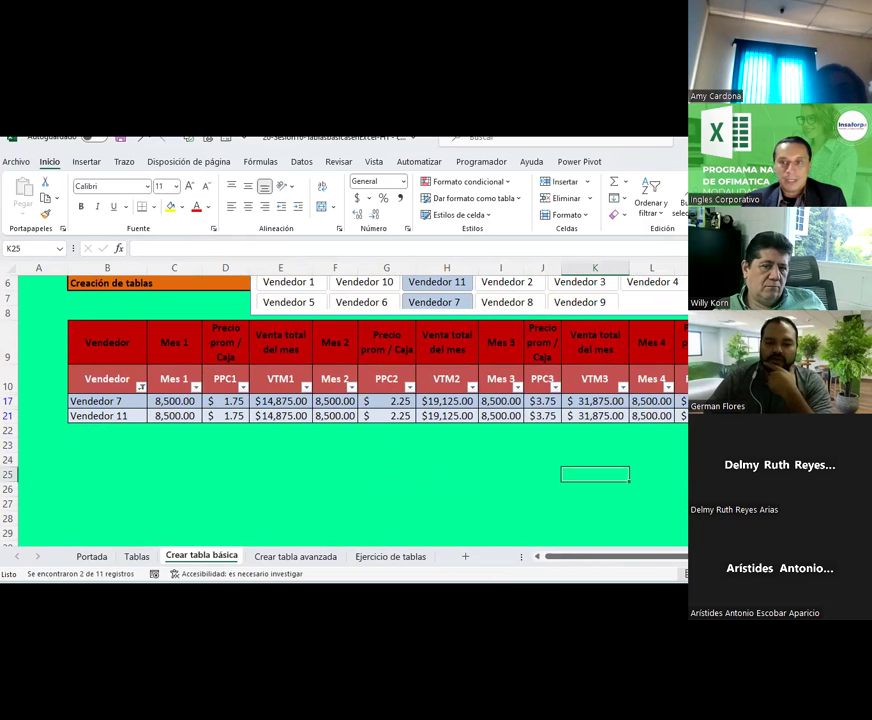
Step: Clear the slicer, pick Vendedor 2, then add Vendedor 11 and 10 with Multi-Select
{"action": "scroll", "coordinate": [478, 350], "scroll_direction": "up", "scroll_amount": 1}
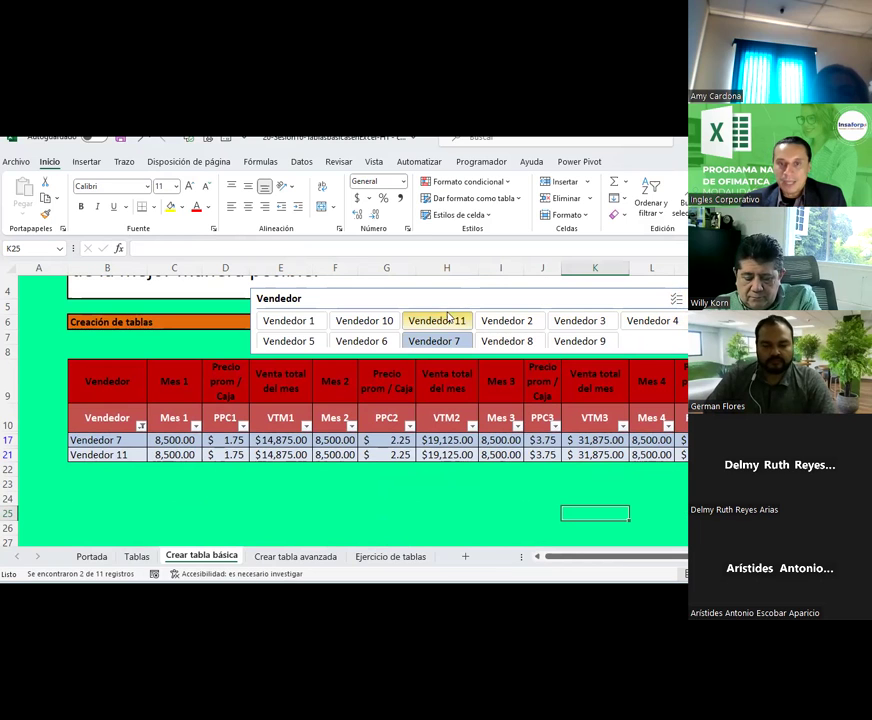
{"action": "left_click", "coordinate": [676, 298]}
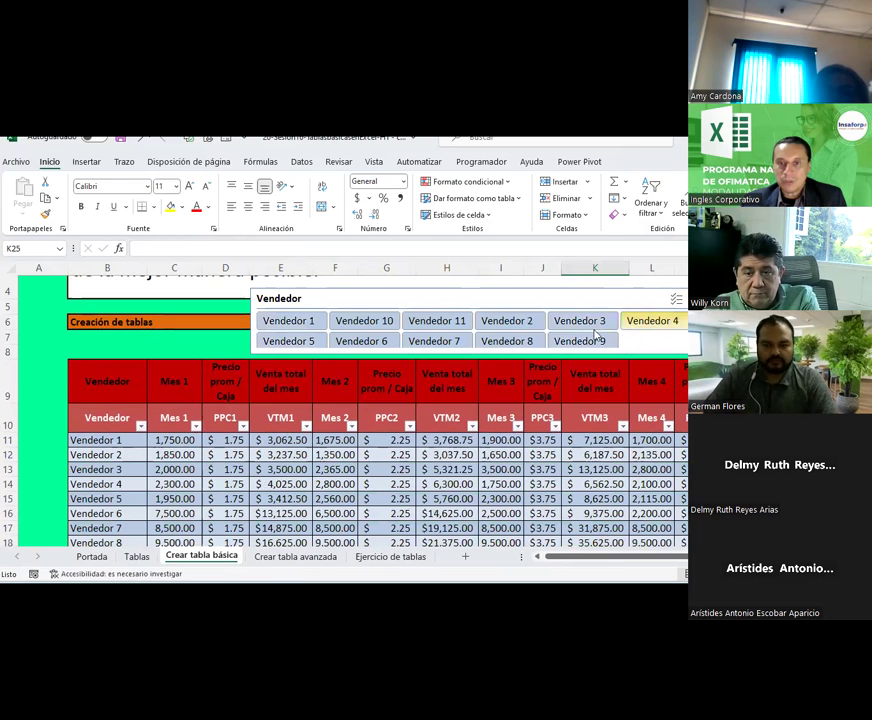
{"action": "left_click", "coordinate": [525, 322]}
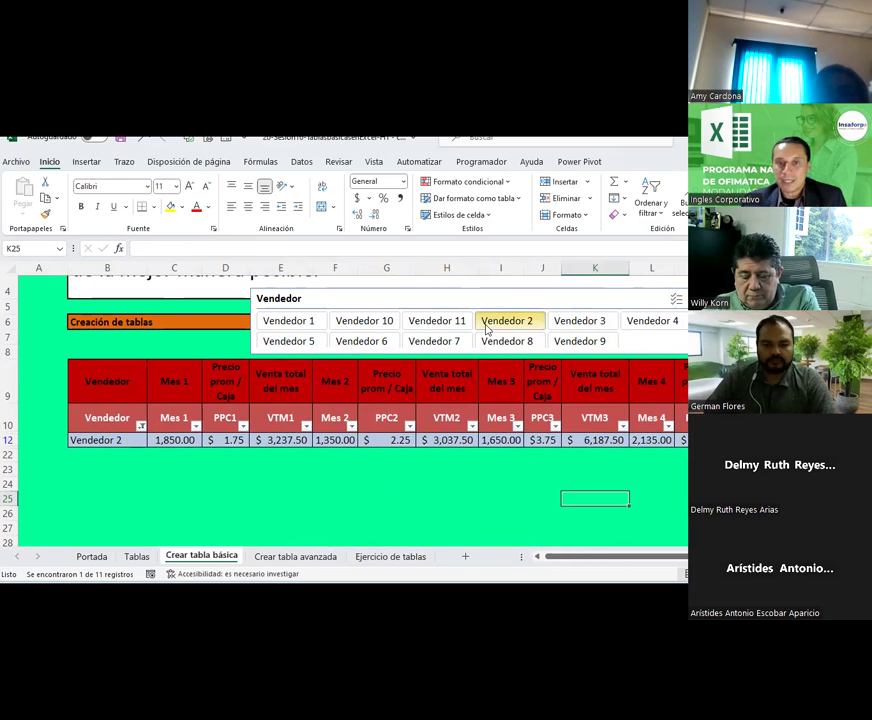
{"action": "left_click", "coordinate": [674, 303]}
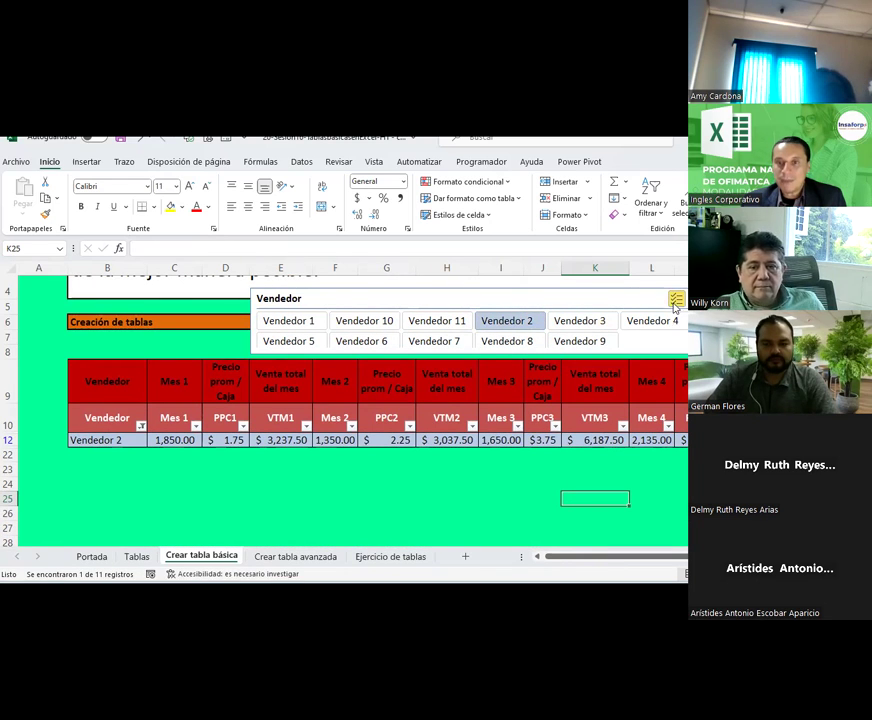
{"action": "left_click", "coordinate": [445, 325]}
{"action": "left_click", "coordinate": [373, 326]}
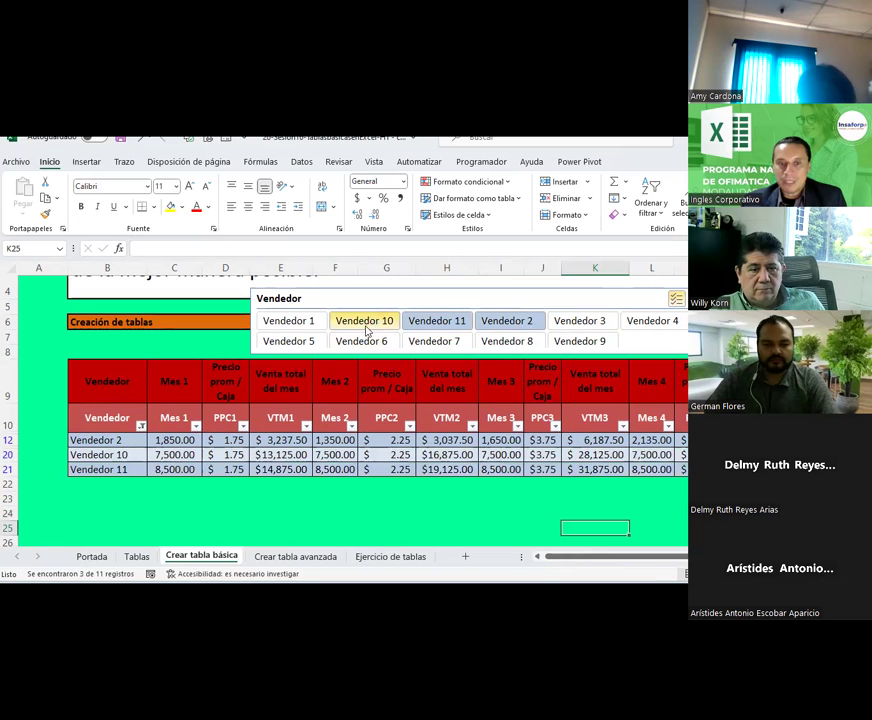
{"action": "mouse_move", "coordinate": [622, 557]}
{"action": "left_mouse_down"}
{"action": "mouse_move", "coordinate": [655, 557]}
{"action": "mouse_move", "coordinate": [610, 557]}
{"action": "left_mouse_up"}
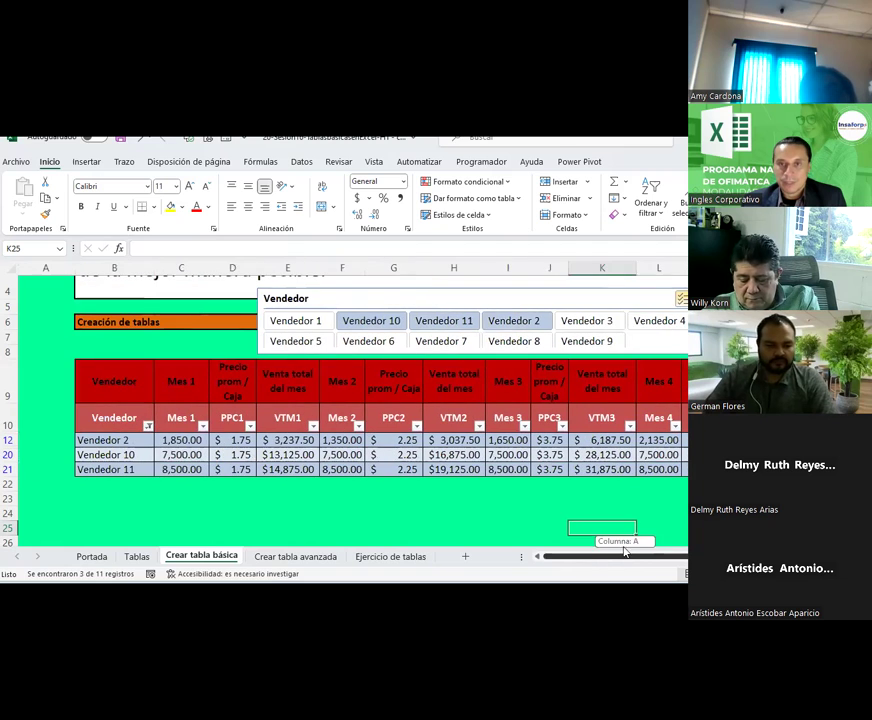
{"action": "left_click", "coordinate": [588, 455]}
{"action": "left_click", "coordinate": [641, 162]}
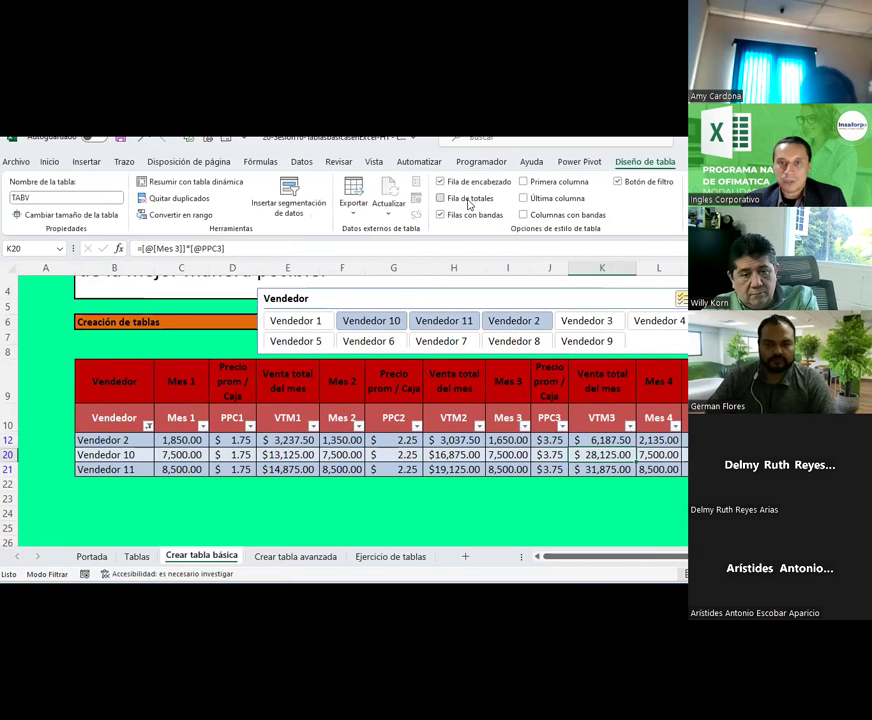
Step: Add a Total row to the table and check the VTM1 sum of $31,237.50
{"action": "left_click", "coordinate": [469, 199]}
{"action": "left_click", "coordinate": [323, 500]}
{"action": "left_click", "coordinate": [287, 484]}
{"action": "left_click_drag", "start_coordinate": [283, 443], "coordinate": [286, 469]}
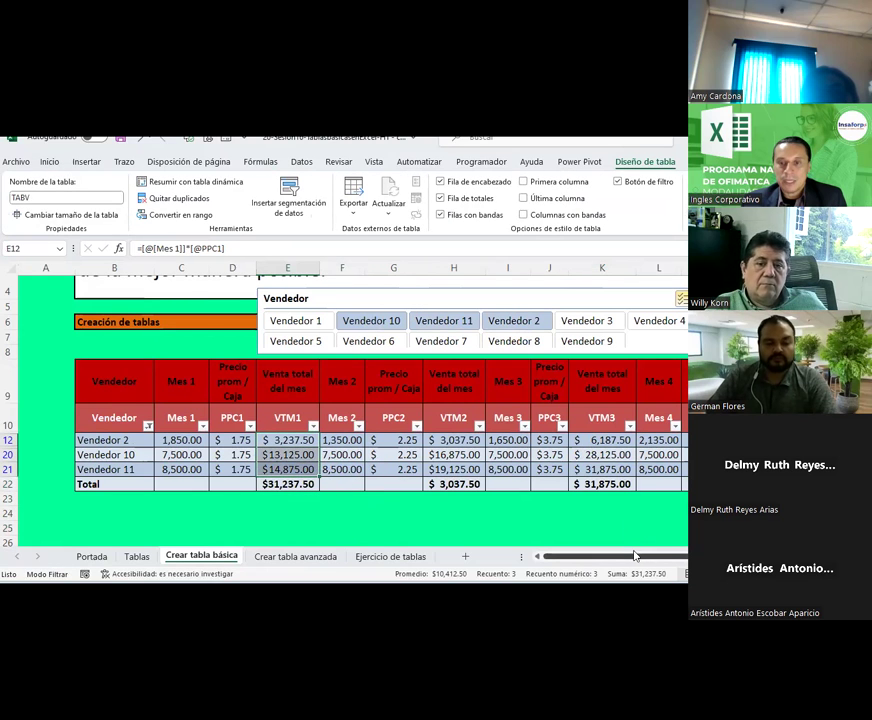
{"action": "left_click_drag", "start_coordinate": [635, 556], "coordinate": [680, 556]}
Step: Choose a summary function for the column P total in row 22
{"action": "left_click", "coordinate": [676, 440]}
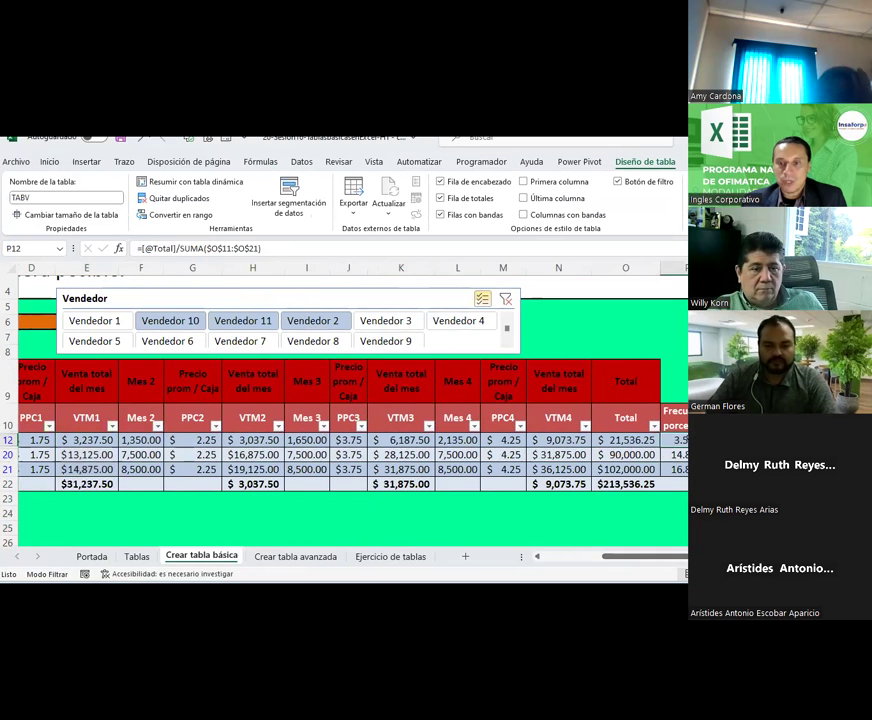
{"action": "left_click_drag", "start_coordinate": [675, 440], "coordinate": [675, 469]}
{"action": "left_click", "coordinate": [674, 484]}
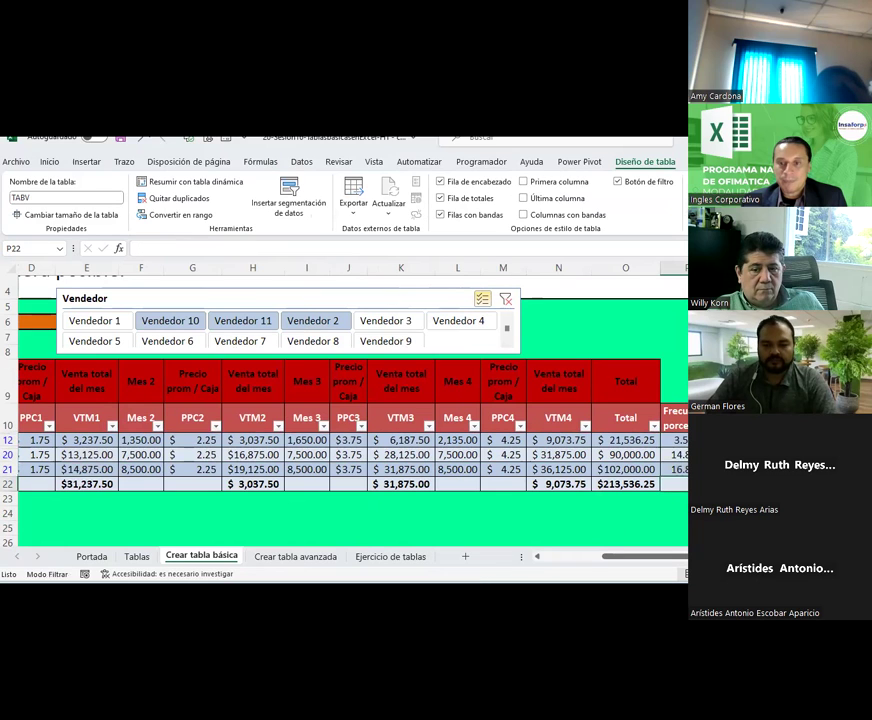
{"action": "left_click", "coordinate": [686, 484]}
{"action": "left_click", "coordinate": [667, 446]}
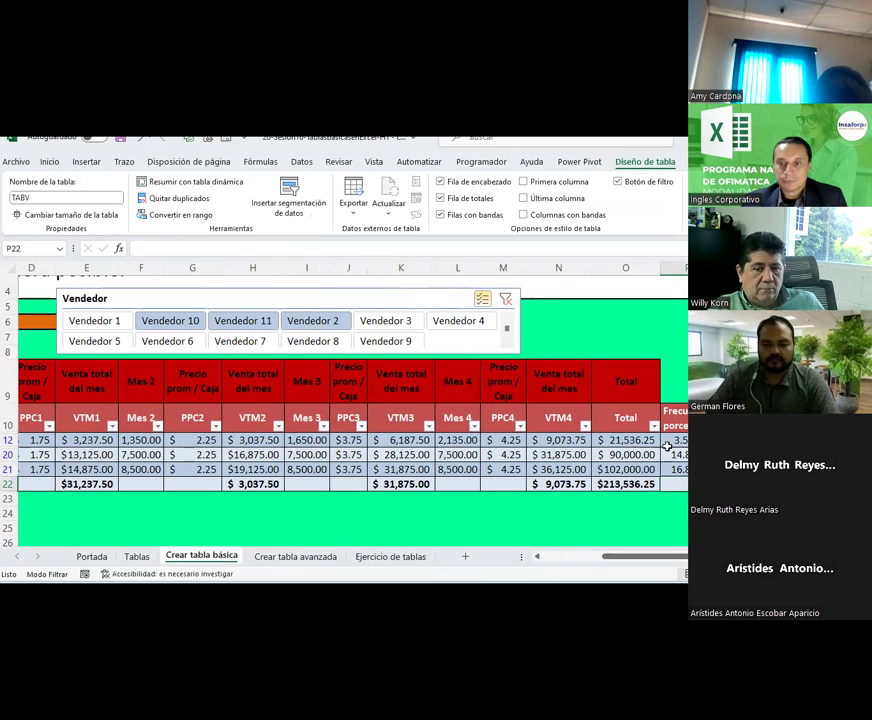
{"action": "key", "text": "Right"}
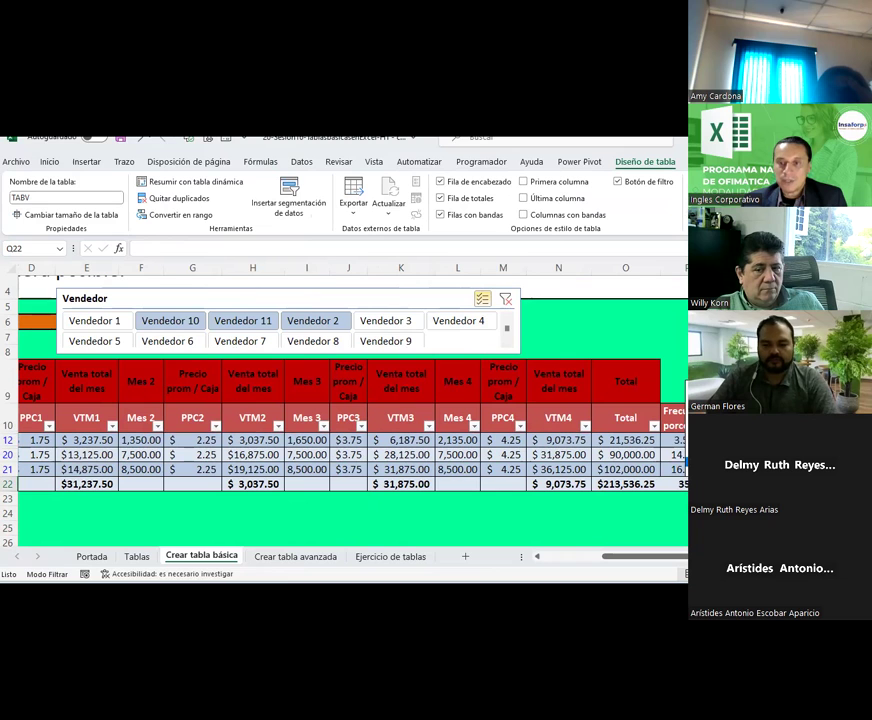
{"action": "left_click_drag", "start_coordinate": [674, 513], "coordinate": [674, 541]}
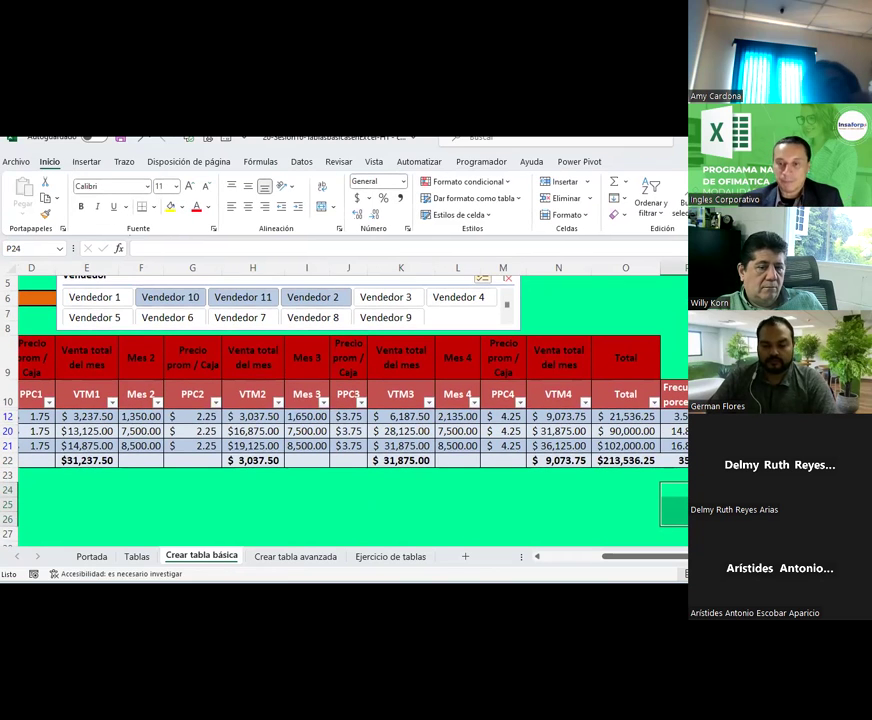
{"action": "left_click", "coordinate": [720, 460]}
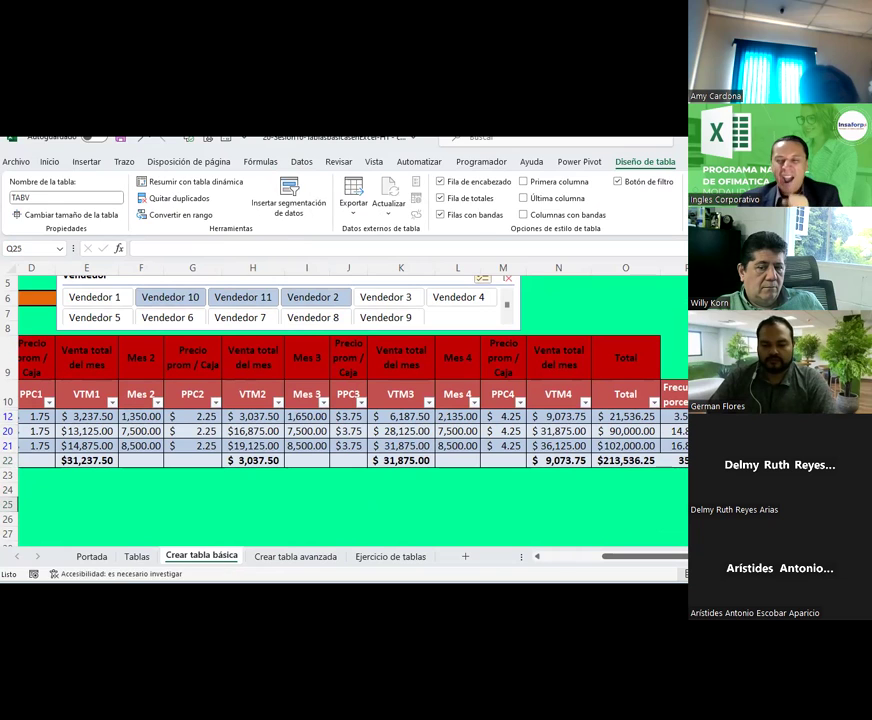
{"action": "left_click", "coordinate": [720, 504]}
{"action": "scroll", "coordinate": [580, 460], "scroll_direction": "left", "scroll_amount": 3}
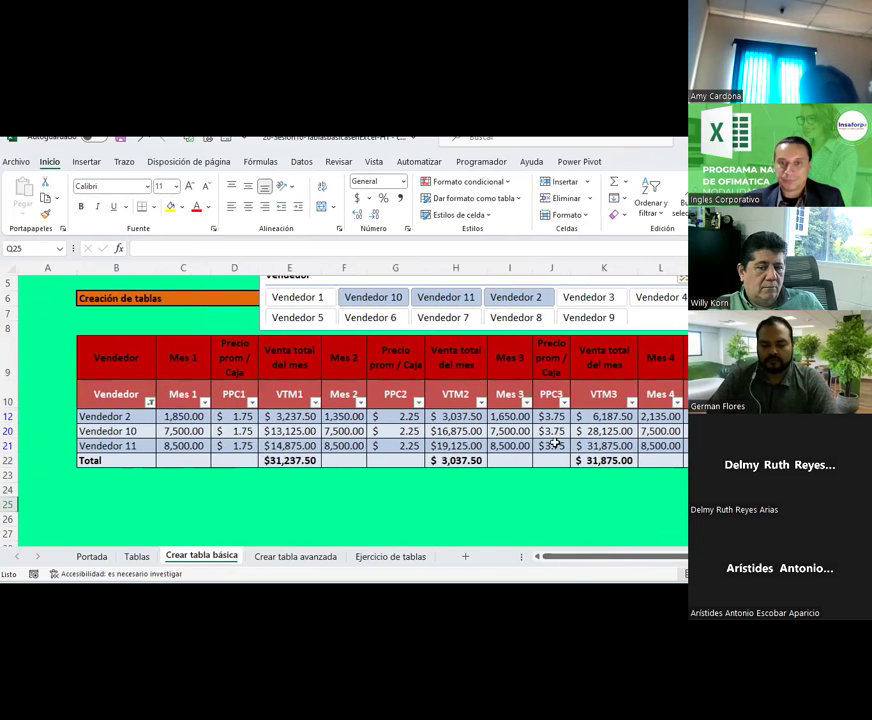
{"action": "scroll", "coordinate": [590, 380], "scroll_direction": "up", "scroll_amount": 1}
Step: Clear the Vendedor slicer's filter and give the slicer a purple dark style
{"action": "left_click", "coordinate": [643, 370]}
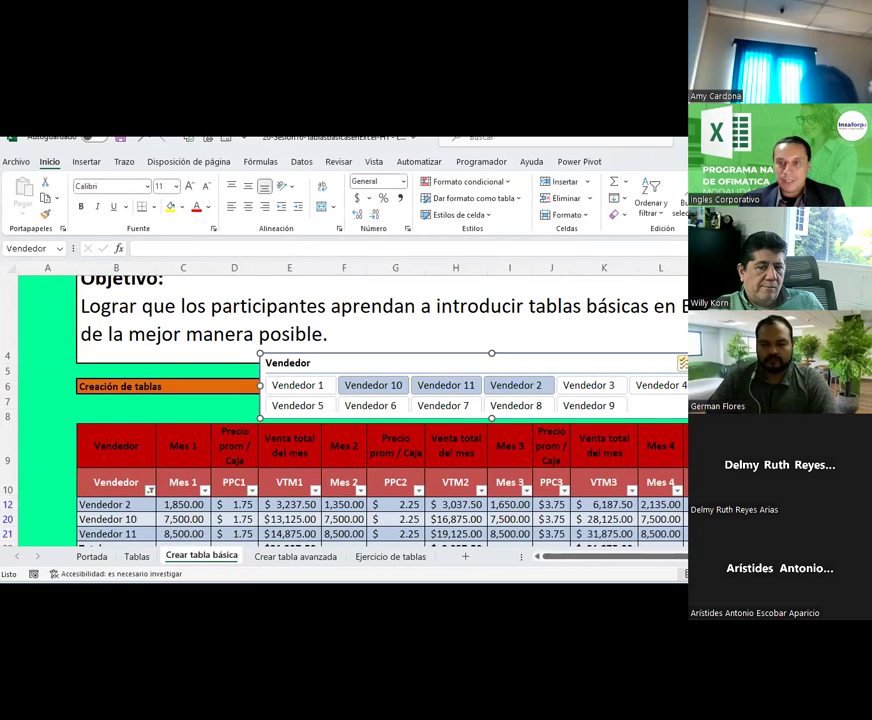
{"action": "left_click", "coordinate": [681, 363]}
{"action": "left_click", "coordinate": [641, 168]}
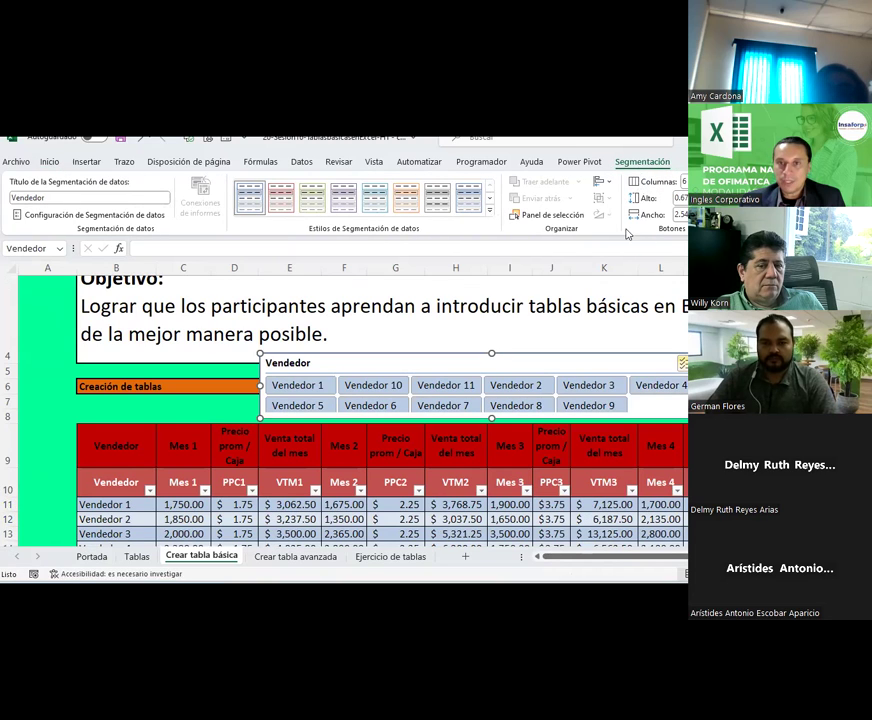
{"action": "left_click", "coordinate": [488, 215]}
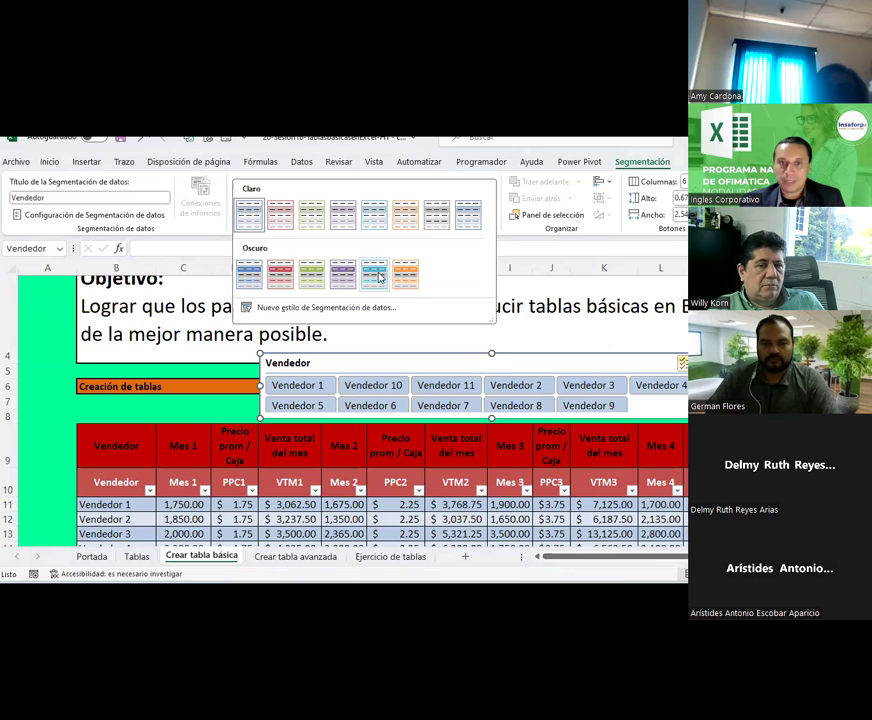
{"action": "left_click", "coordinate": [343, 277]}
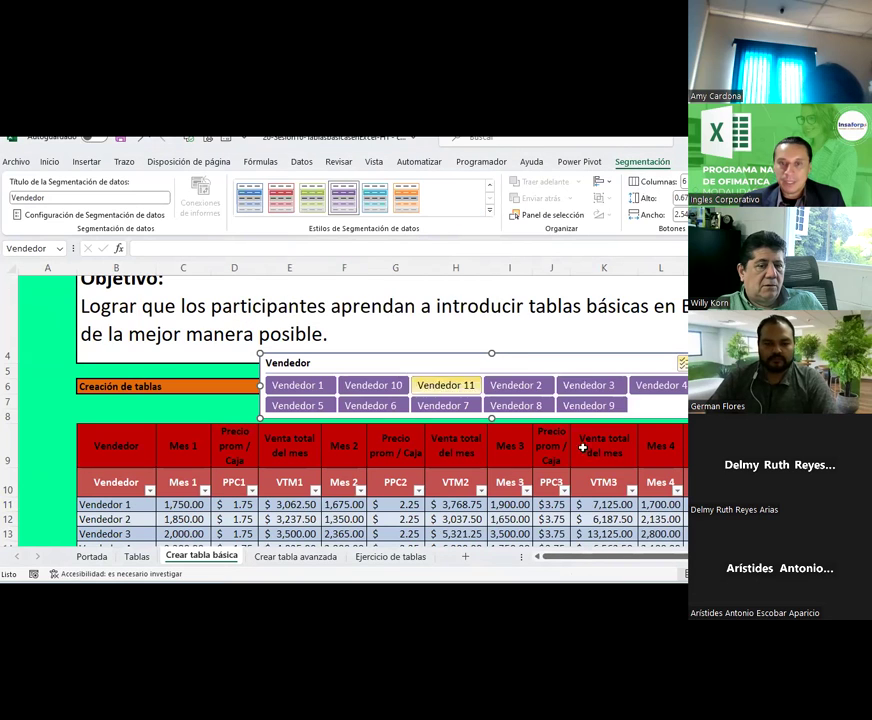
{"action": "left_click", "coordinate": [55, 197]}
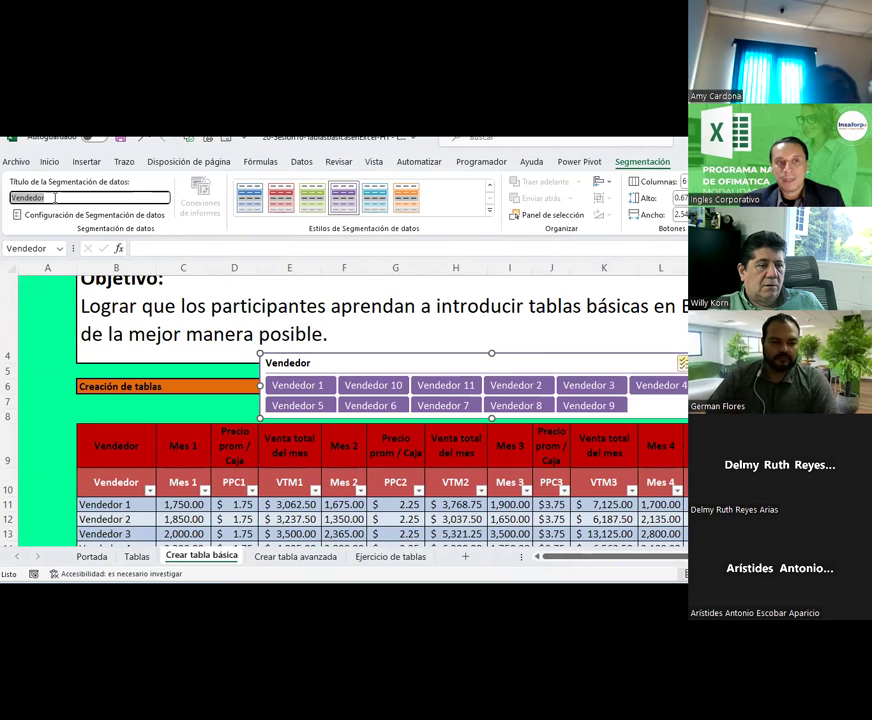
{"action": "left_click", "coordinate": [60, 215]}
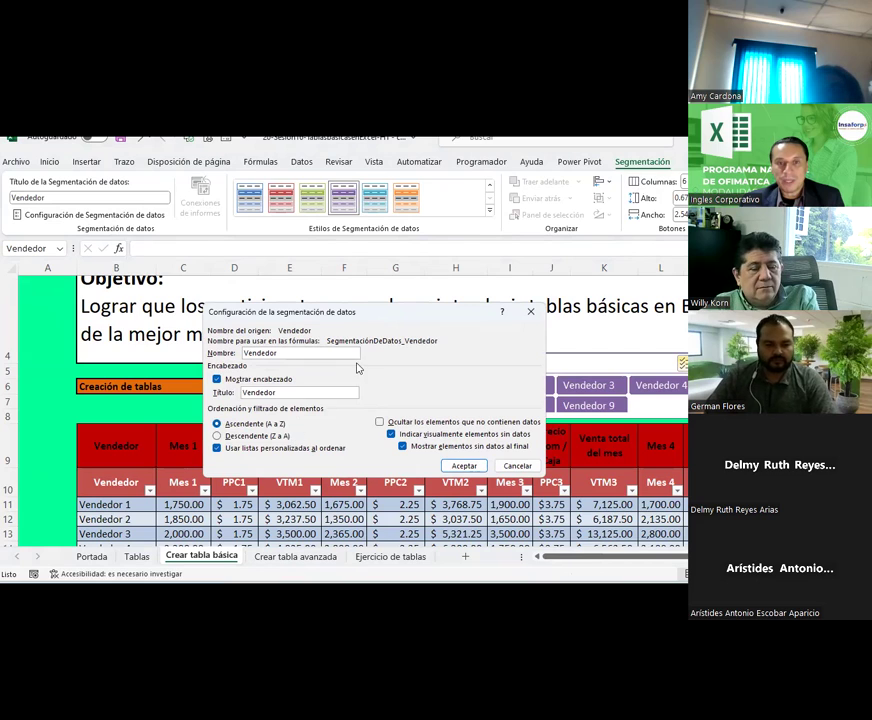
{"action": "left_click_drag", "start_coordinate": [369, 314], "coordinate": [498, 439]}
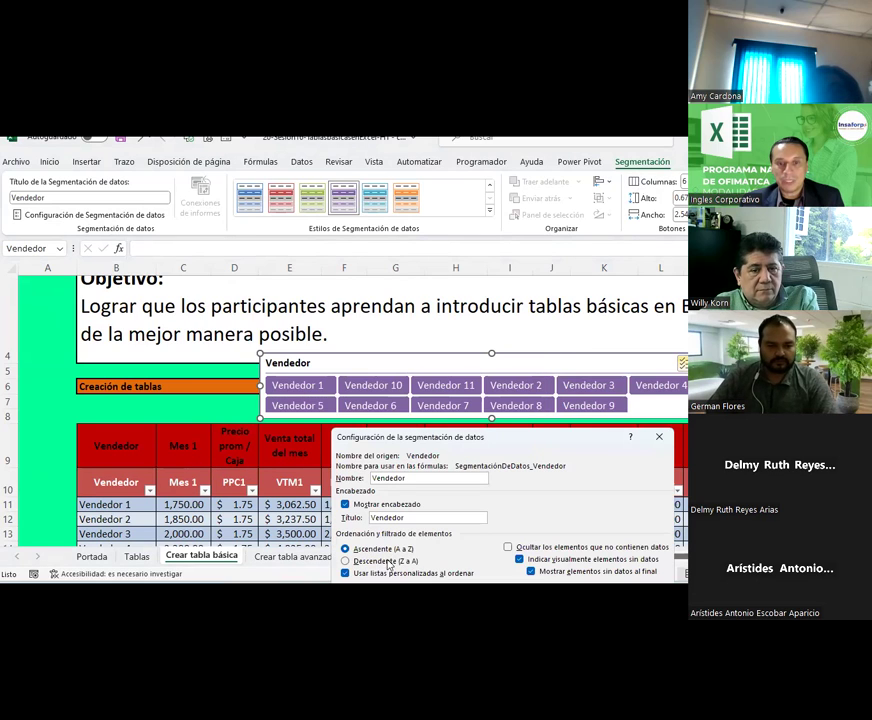
{"action": "left_click", "coordinate": [660, 439]}
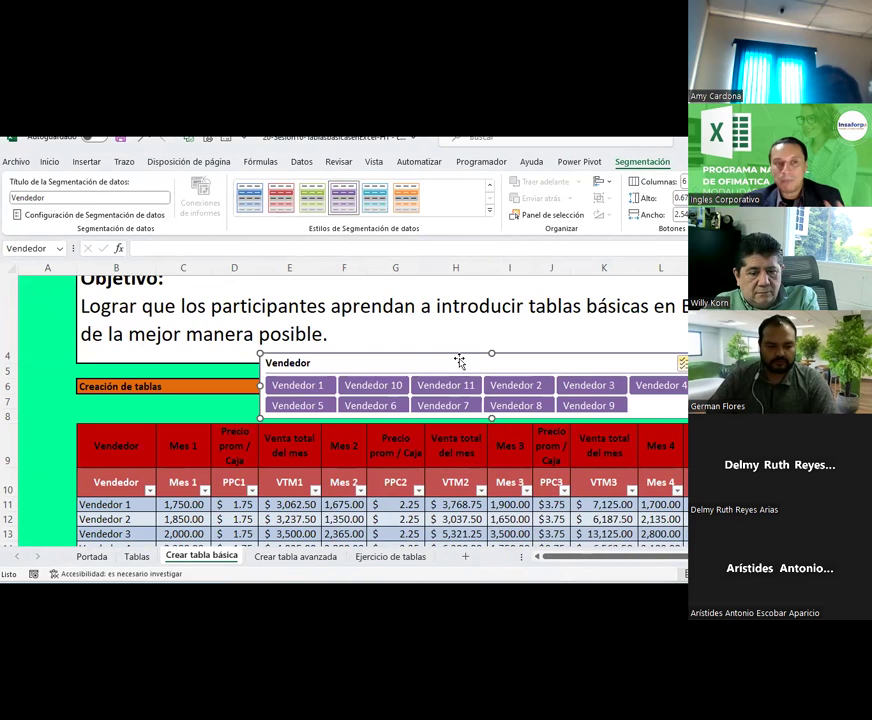
{"action": "left_click", "coordinate": [60, 198]}
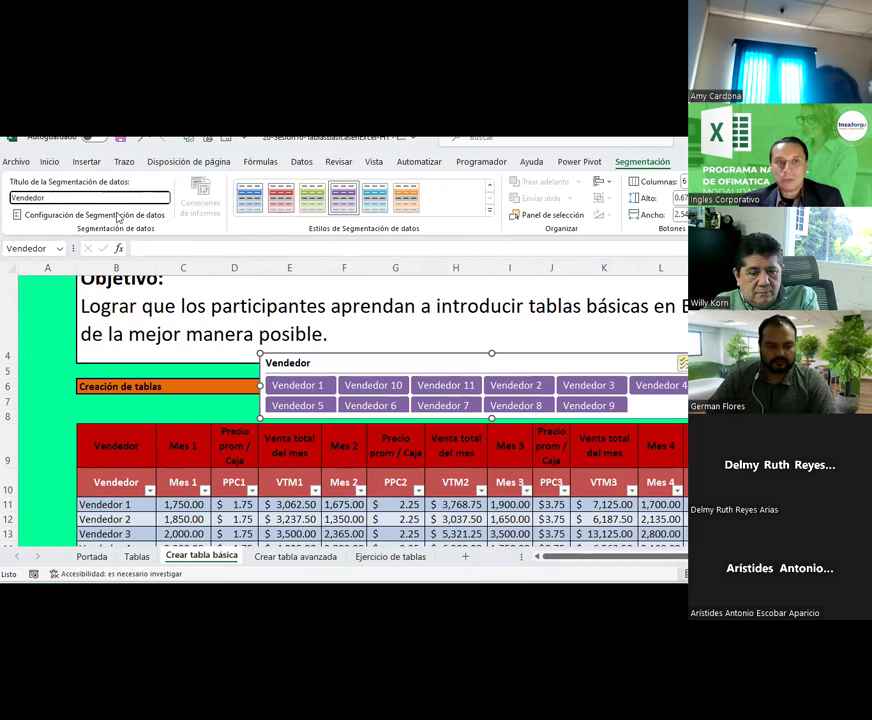
{"action": "left_click", "coordinate": [623, 363]}
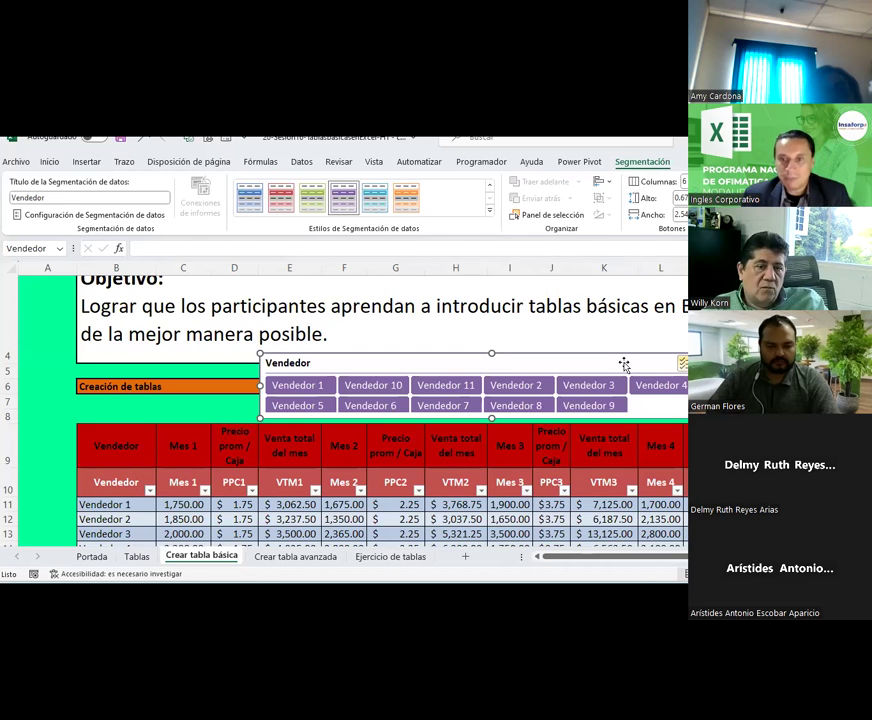
{"action": "scroll", "coordinate": [623, 363], "scroll_direction": "down", "scroll_amount": 1}
Step: Check the $93,275.00 VTM1 value in Total row 22 and show the Table Design options
{"action": "left_click", "coordinate": [648, 498]}
{"action": "key", "text": "Up"}
{"action": "scroll", "coordinate": [648, 474], "scroll_direction": "down", "scroll_amount": 2}
{"action": "scroll", "coordinate": [643, 510], "scroll_direction": "down", "scroll_amount": 2}
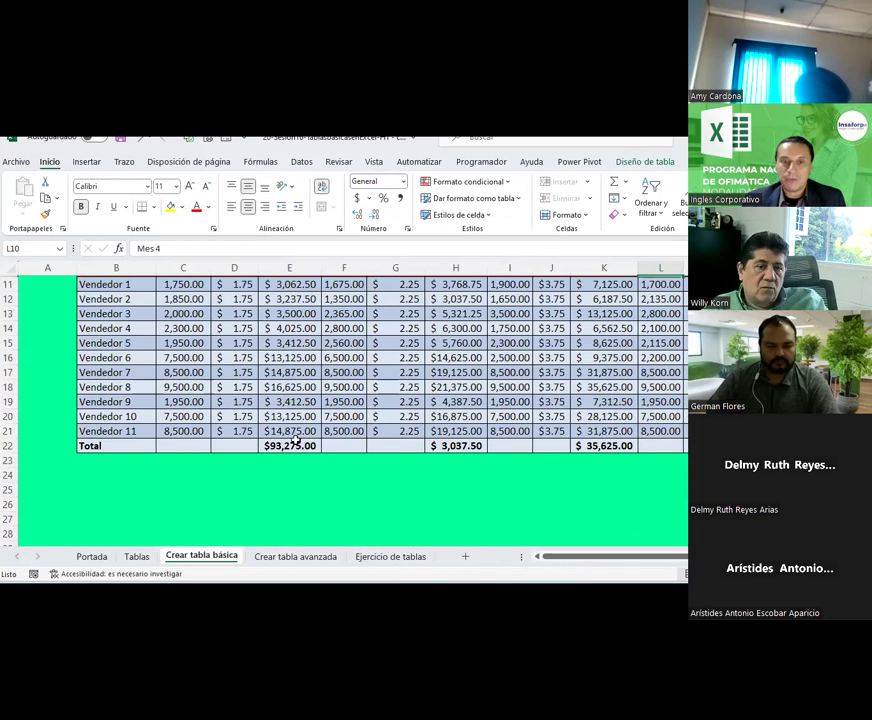
{"action": "left_click", "coordinate": [294, 443]}
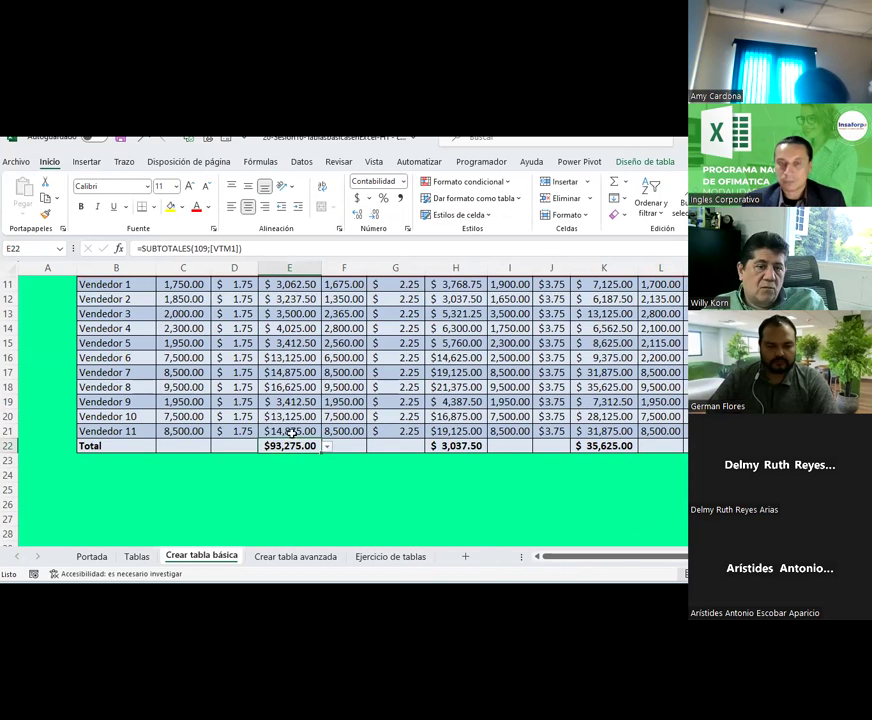
{"action": "left_click", "coordinate": [648, 163]}
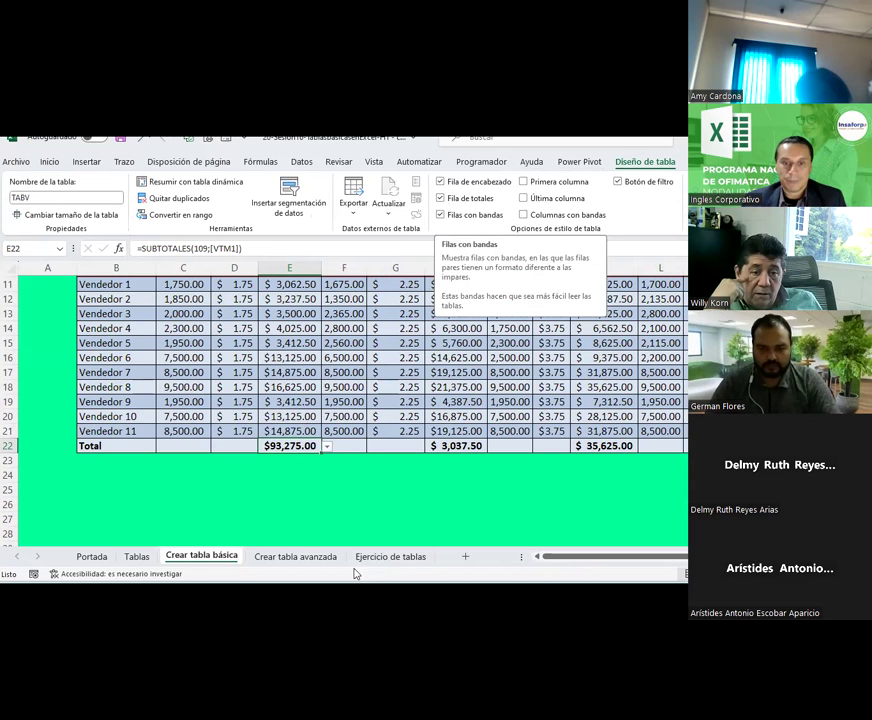
Step: Browse the Crear tabla avanzada and Ejercicio de tablas sheets, then return to Crear tabla básica
{"action": "left_click", "coordinate": [306, 560]}
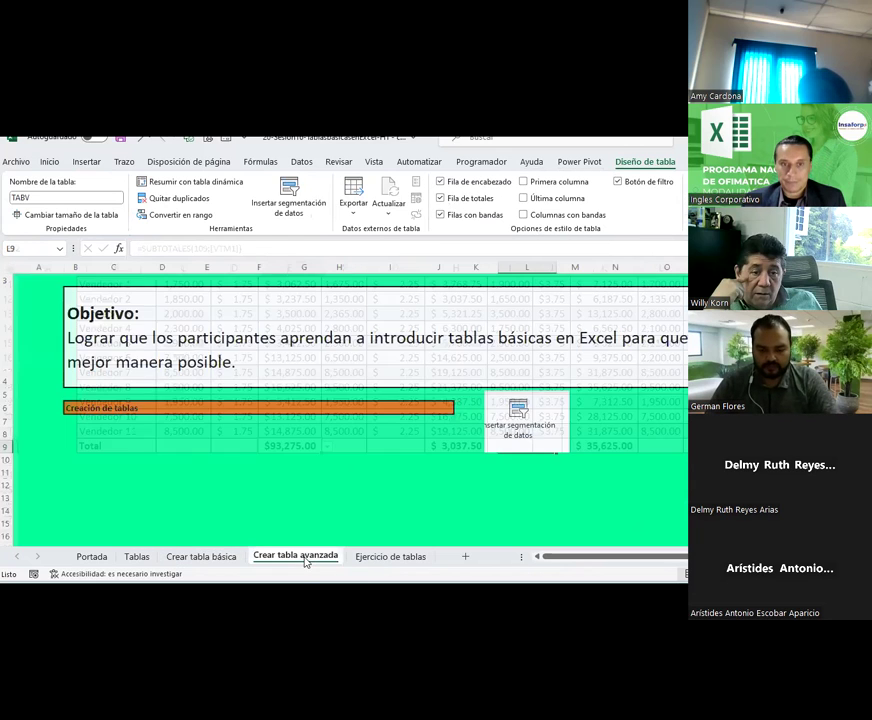
{"action": "left_click", "coordinate": [388, 557]}
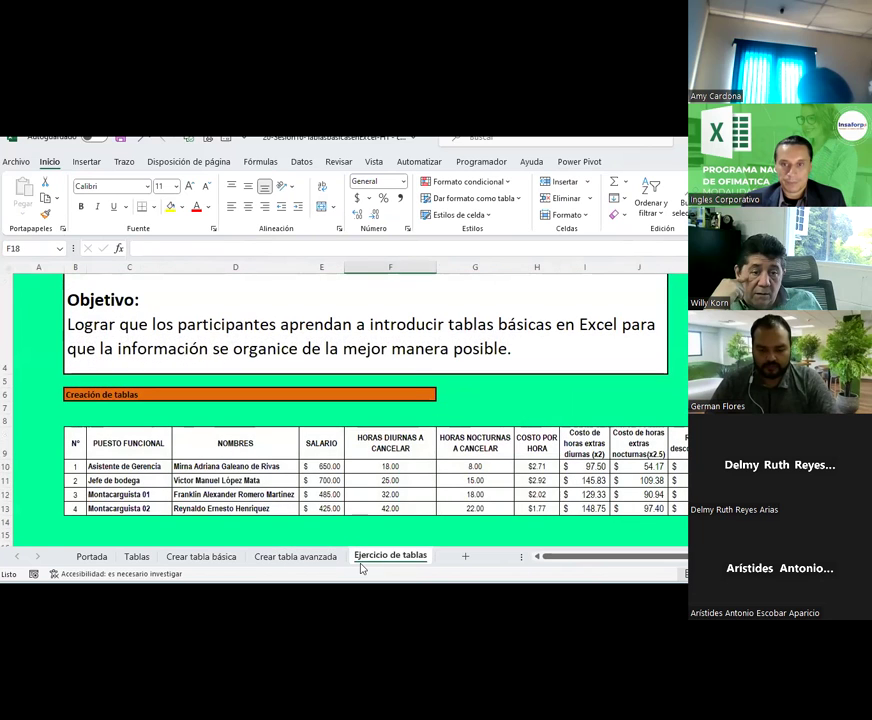
{"action": "scroll", "coordinate": [320, 528], "scroll_direction": "down", "scroll_amount": 3}
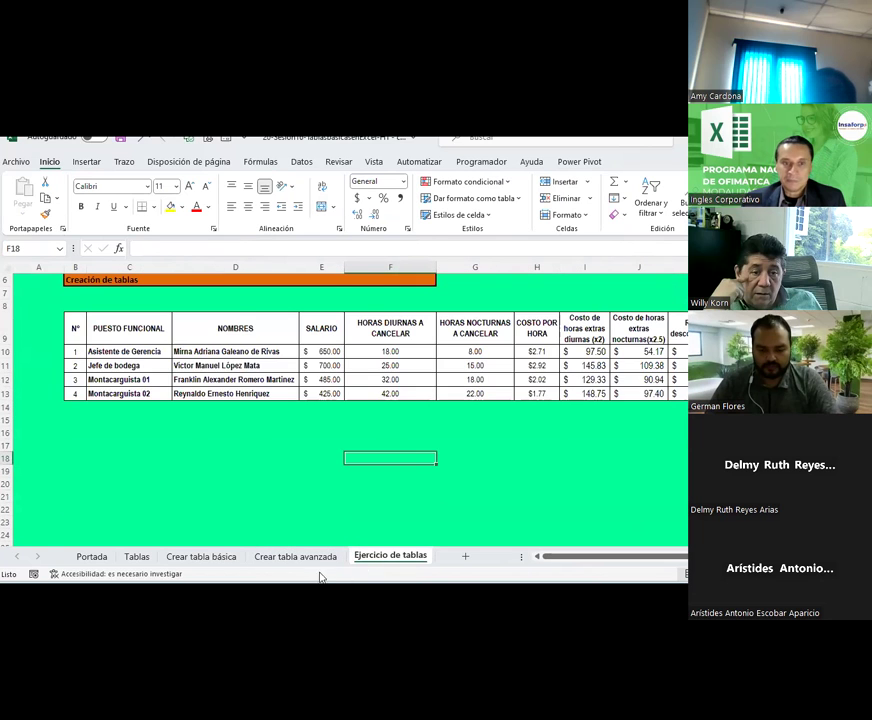
{"action": "left_click", "coordinate": [300, 557]}
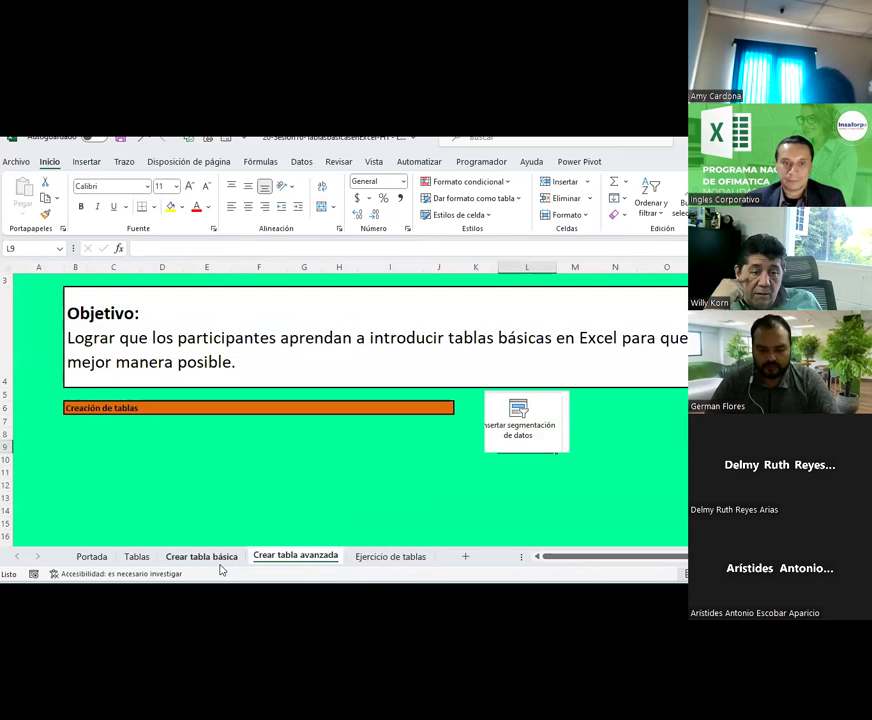
{"action": "left_click", "coordinate": [218, 560]}
{"action": "scroll", "coordinate": [307, 461], "scroll_direction": "down", "scroll_amount": 3}
{"action": "scroll", "coordinate": [307, 461], "scroll_direction": "up", "scroll_amount": 5}
{"action": "scroll", "coordinate": [307, 460], "scroll_direction": "up", "scroll_amount": 1}
{"action": "scroll", "coordinate": [307, 460], "scroll_direction": "down", "scroll_amount": 3}
Step: Review the Crear tabla avanzada and Tablas sheets, then move on to Ejercicio de tablas
{"action": "left_click", "coordinate": [285, 557]}
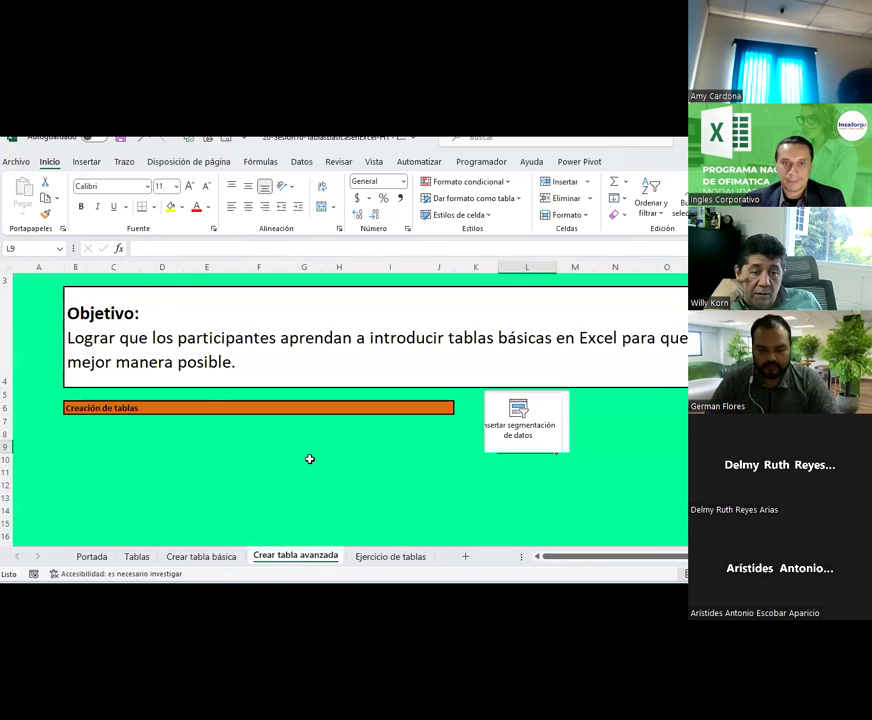
{"action": "scroll", "coordinate": [309, 459], "scroll_direction": "down", "scroll_amount": 3}
{"action": "left_click", "coordinate": [216, 562]}
{"action": "left_click", "coordinate": [146, 561]}
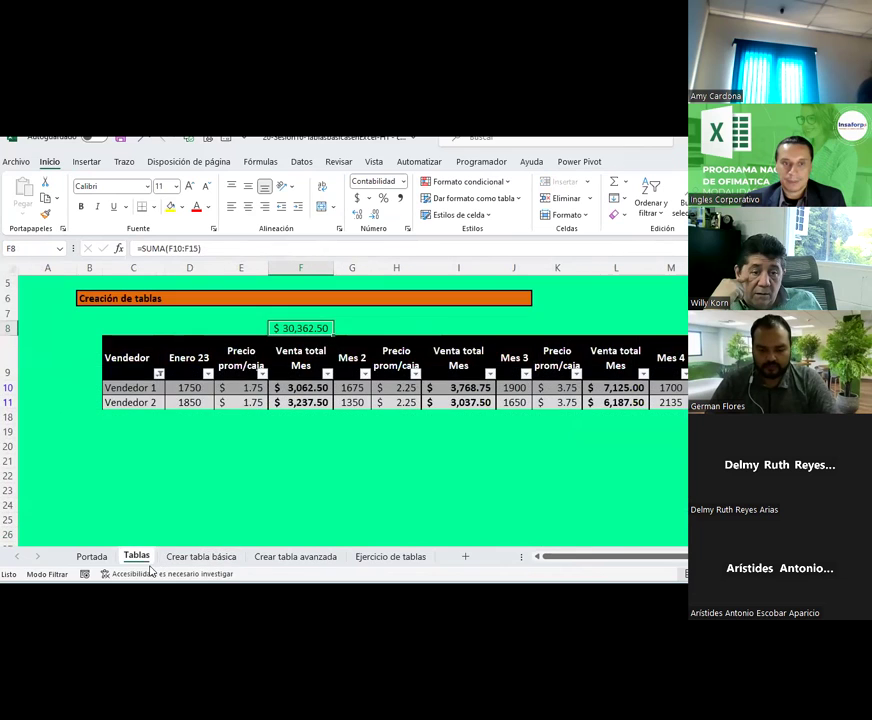
{"action": "scroll", "coordinate": [258, 476], "scroll_direction": "up", "scroll_amount": 2}
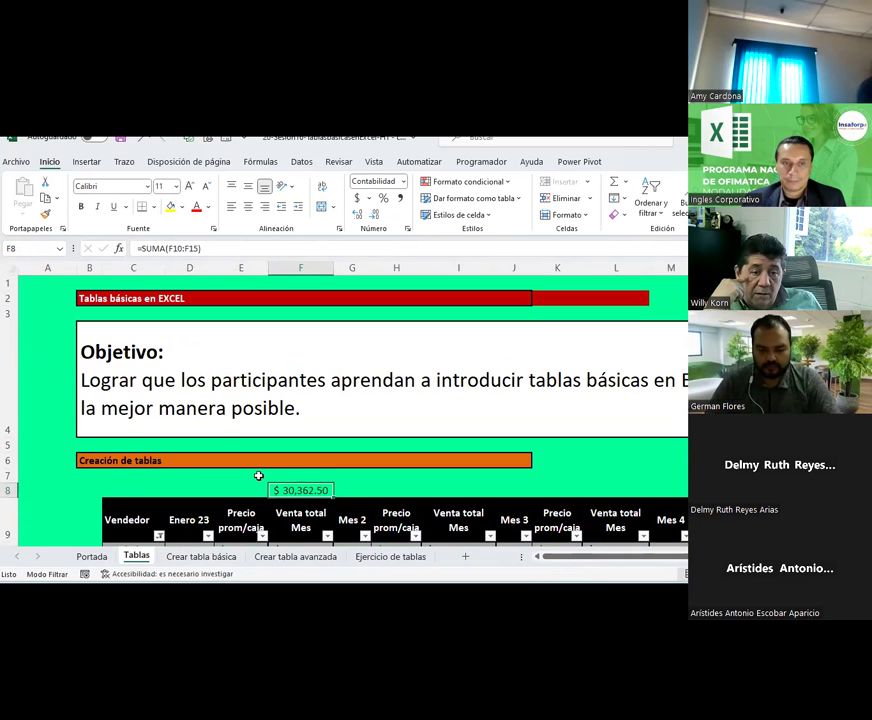
{"action": "scroll", "coordinate": [258, 476], "scroll_direction": "down", "scroll_amount": 3}
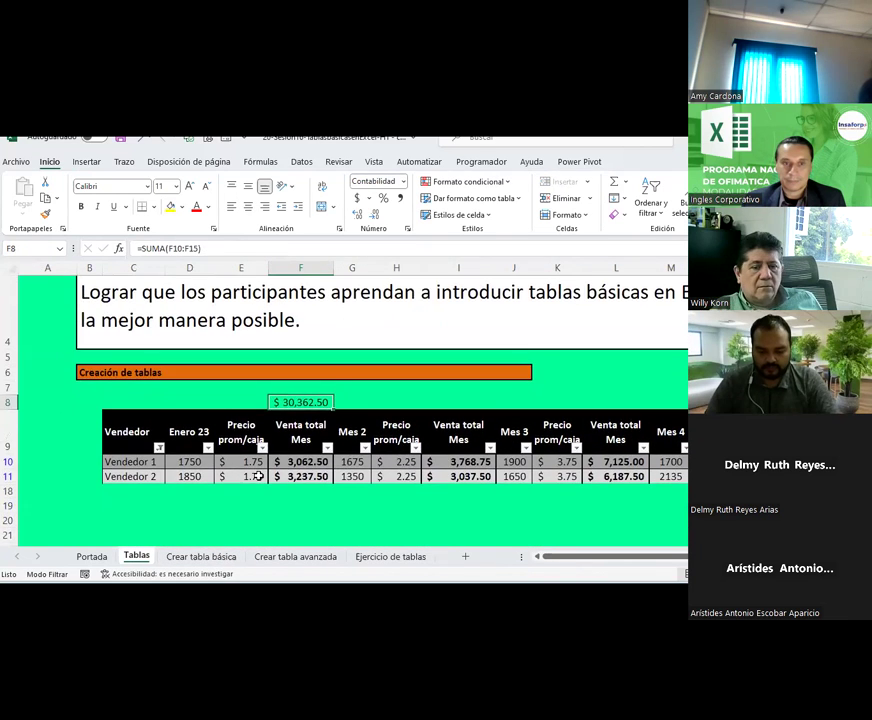
{"action": "left_click", "coordinate": [204, 556]}
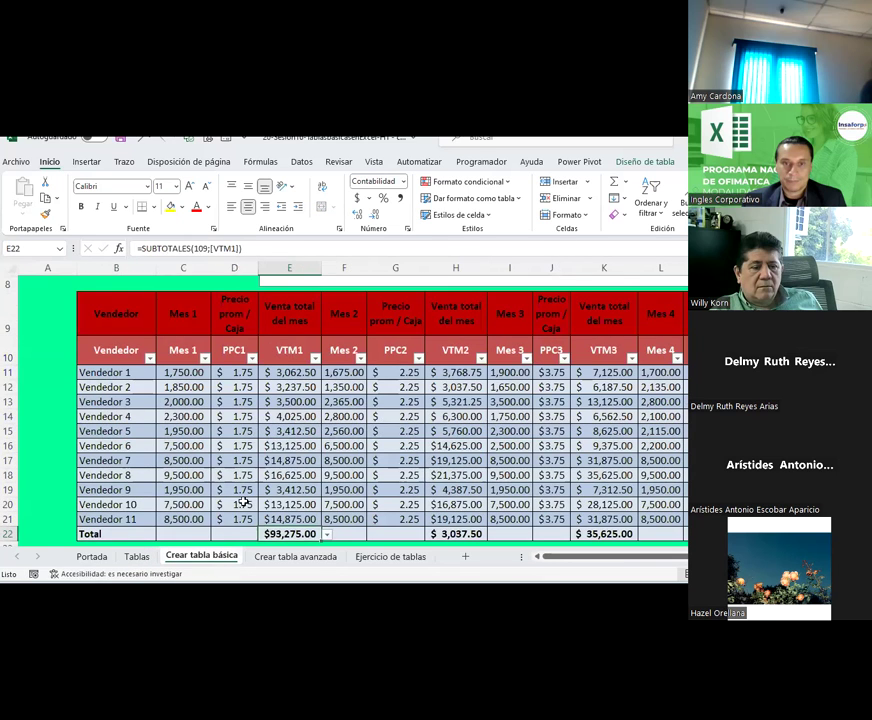
{"action": "scroll", "coordinate": [370, 364], "scroll_direction": "up", "scroll_amount": 2}
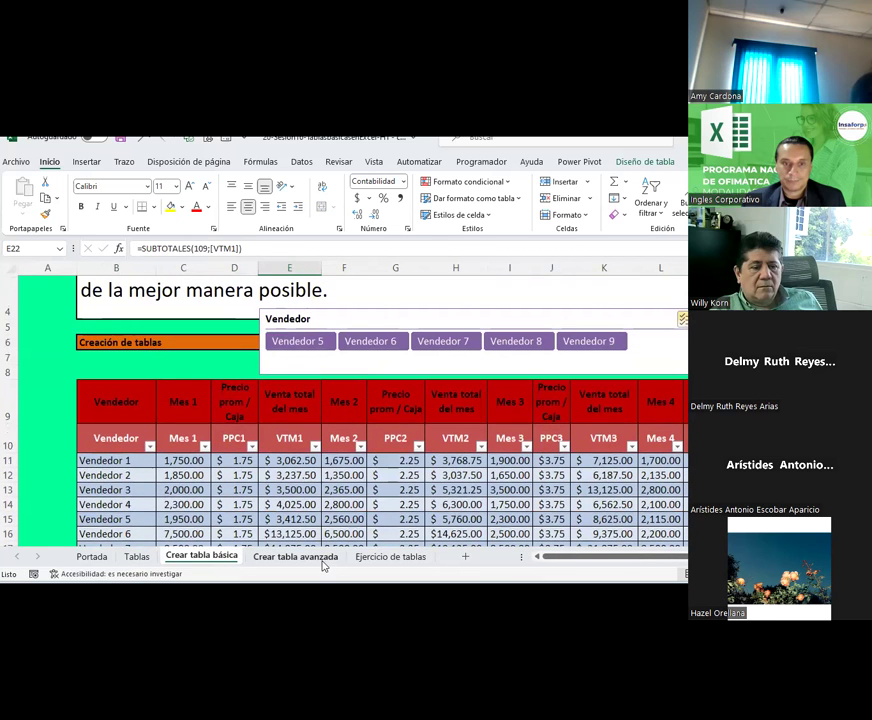
{"action": "left_click", "coordinate": [322, 557]}
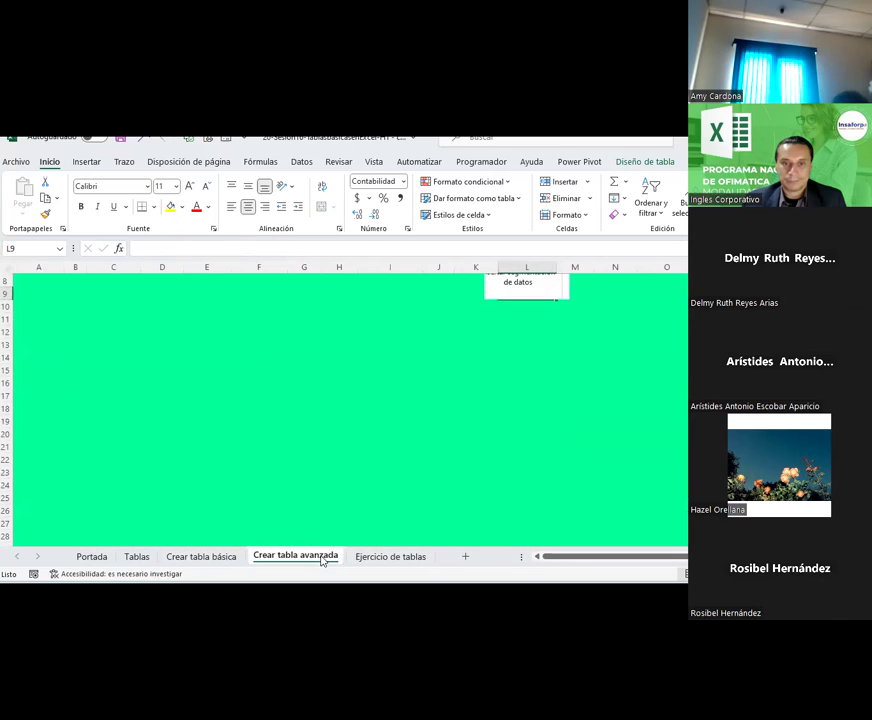
{"action": "scroll", "coordinate": [391, 455], "scroll_direction": "down", "scroll_amount": 1}
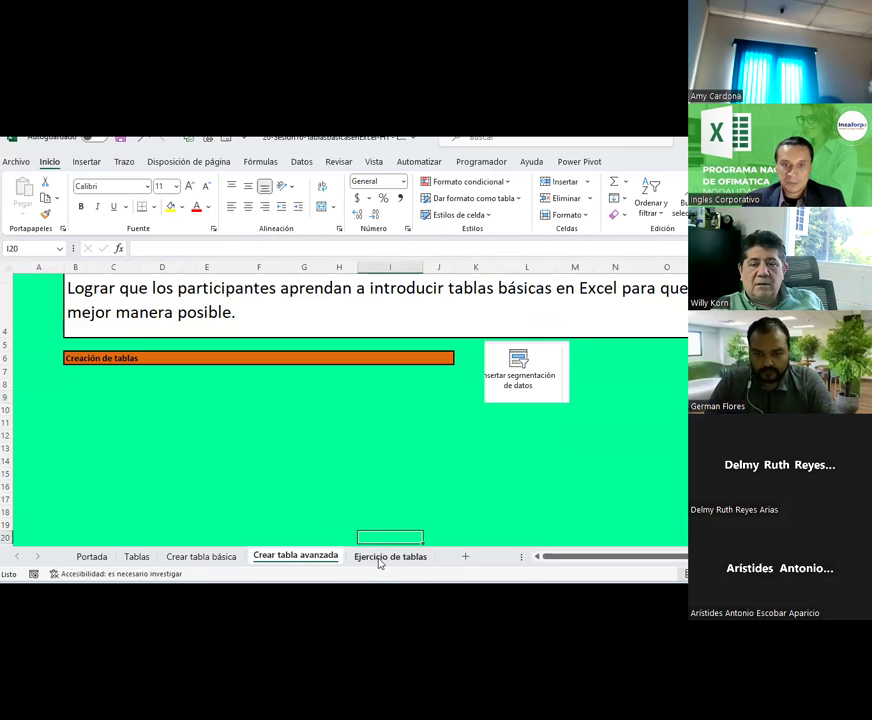
{"action": "left_click", "coordinate": [382, 557]}
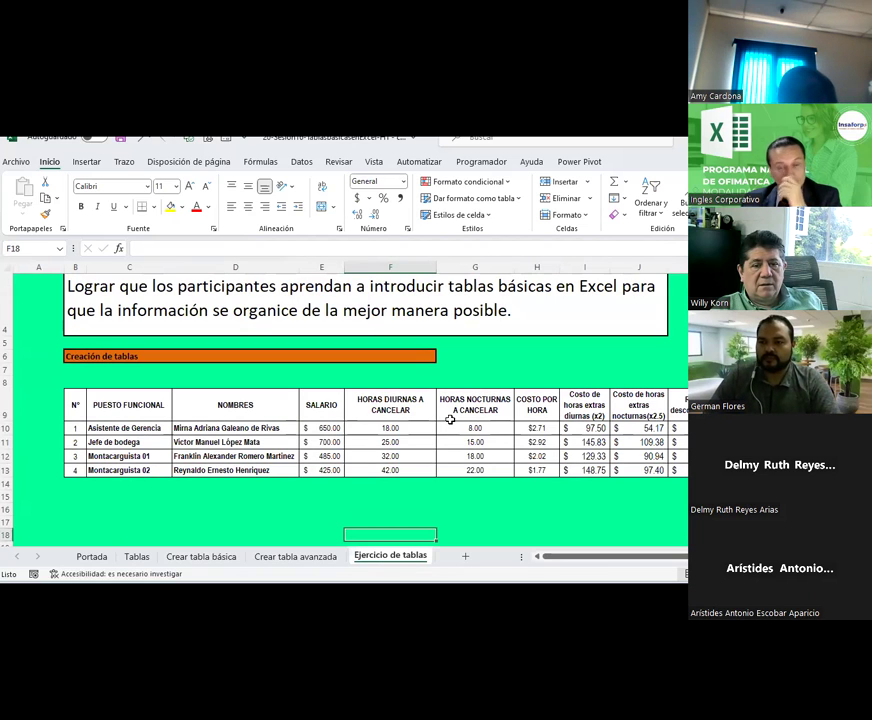
Step: Check the hours and cost cells F12–K10 on the employee sheet, then return to Crear tabla básica
{"action": "left_click", "coordinate": [432, 452]}
{"action": "left_click", "coordinate": [423, 467]}
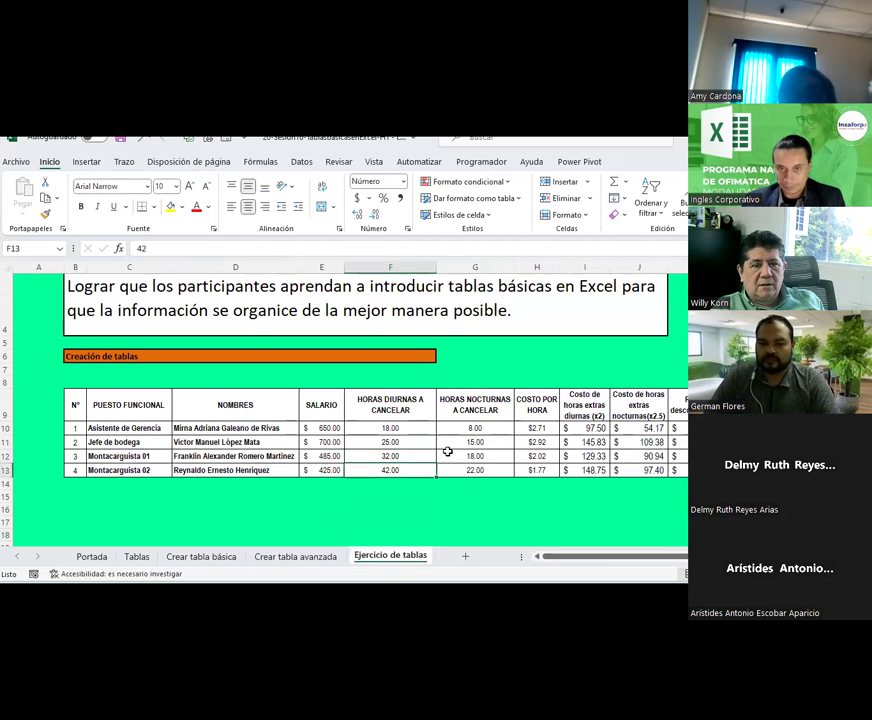
{"action": "left_click", "coordinate": [447, 452]}
{"action": "left_click", "coordinate": [537, 455]}
{"action": "left_click", "coordinate": [585, 428]}
{"action": "left_click", "coordinate": [578, 455]}
{"action": "left_click", "coordinate": [574, 470]}
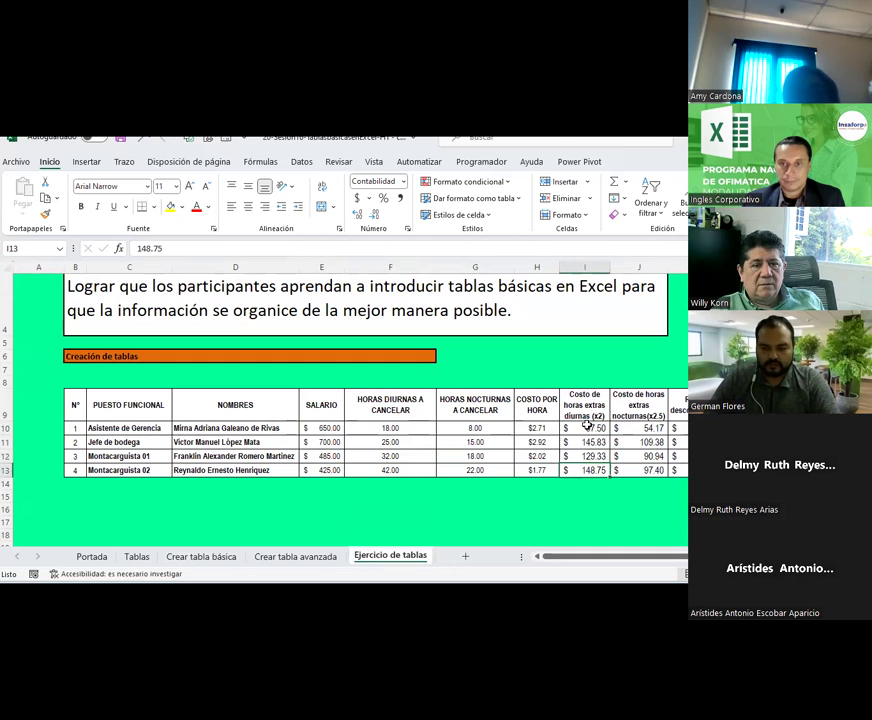
{"action": "left_click", "coordinate": [678, 428]}
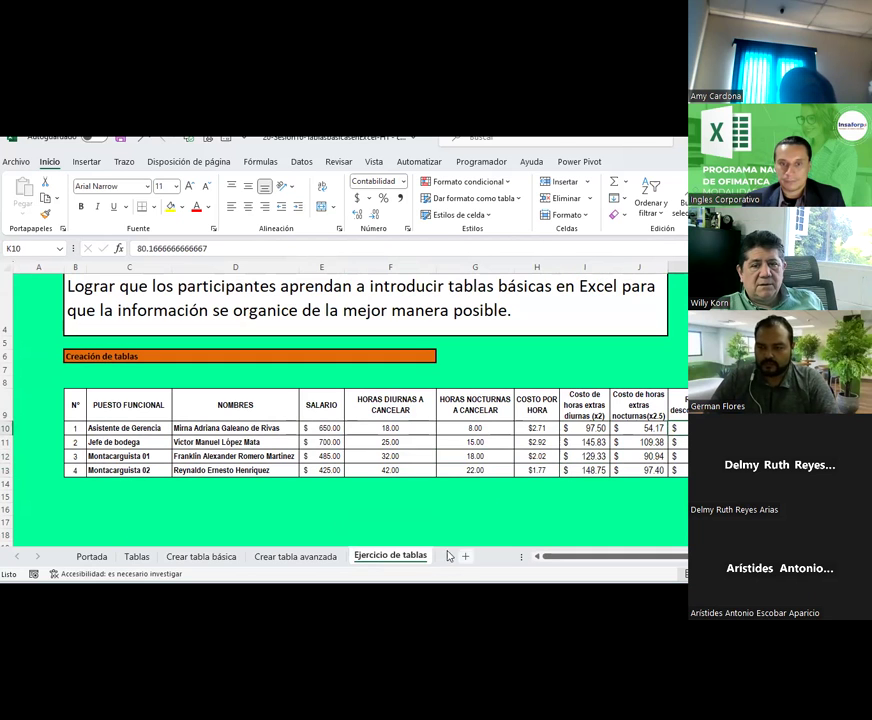
{"action": "left_click", "coordinate": [314, 558]}
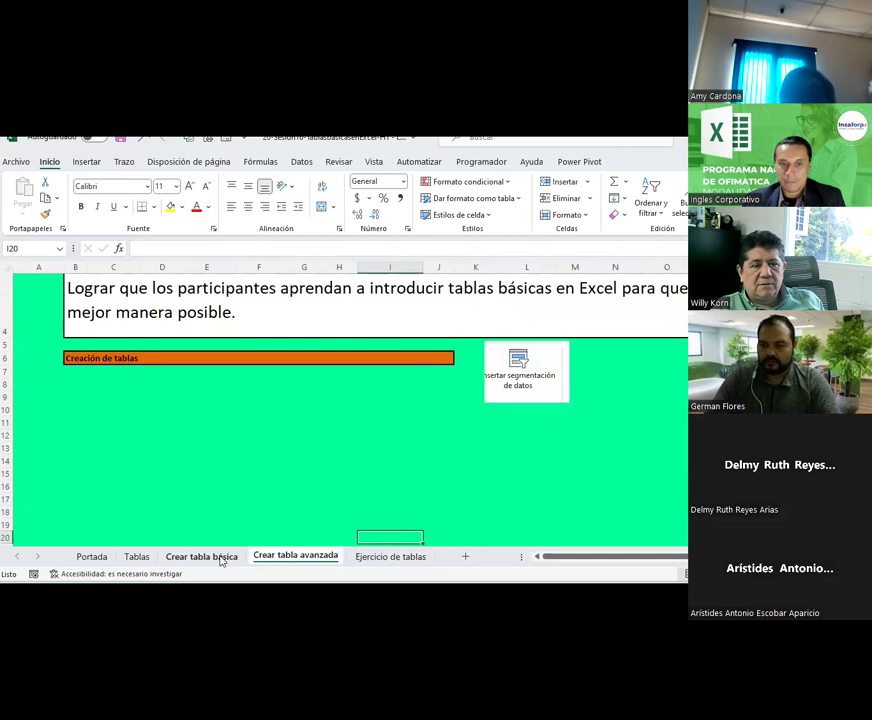
{"action": "left_click", "coordinate": [215, 557]}
{"action": "scroll", "coordinate": [585, 400], "scroll_direction": "down", "scroll_amount": 1}
{"action": "scroll", "coordinate": [585, 400], "scroll_direction": "down", "scroll_amount": 1}
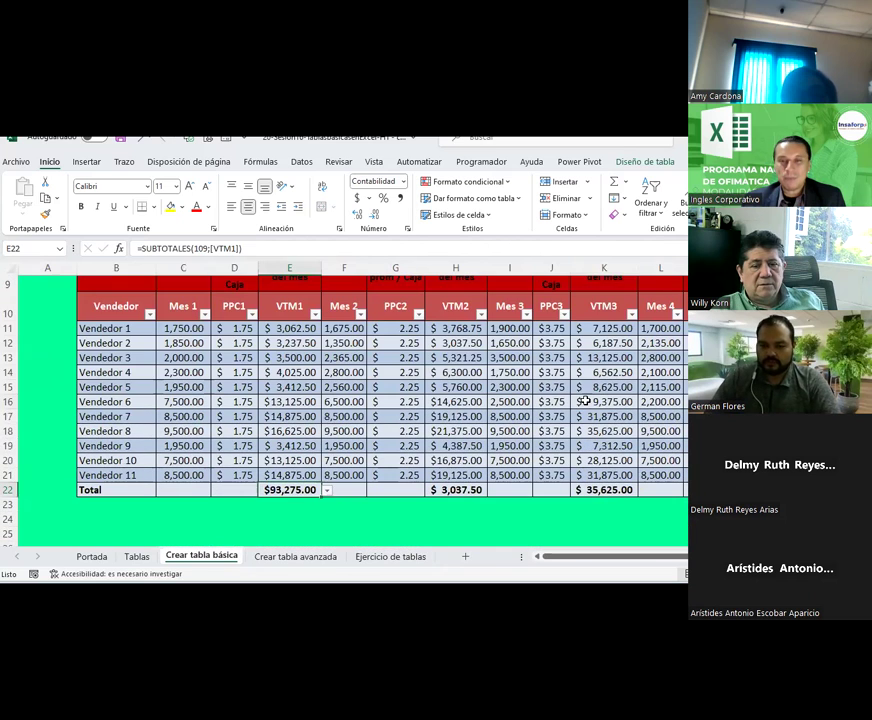
{"action": "left_click", "coordinate": [585, 400]}
{"action": "scroll", "coordinate": [636, 566], "scroll_direction": "right", "scroll_amount": 3}
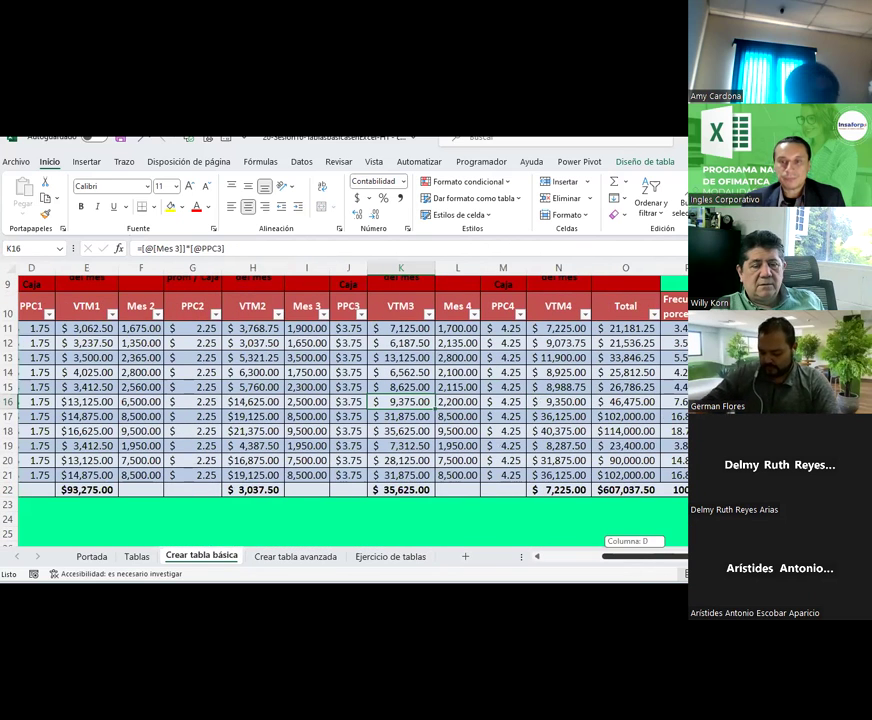
{"action": "left_click", "coordinate": [680, 329]}
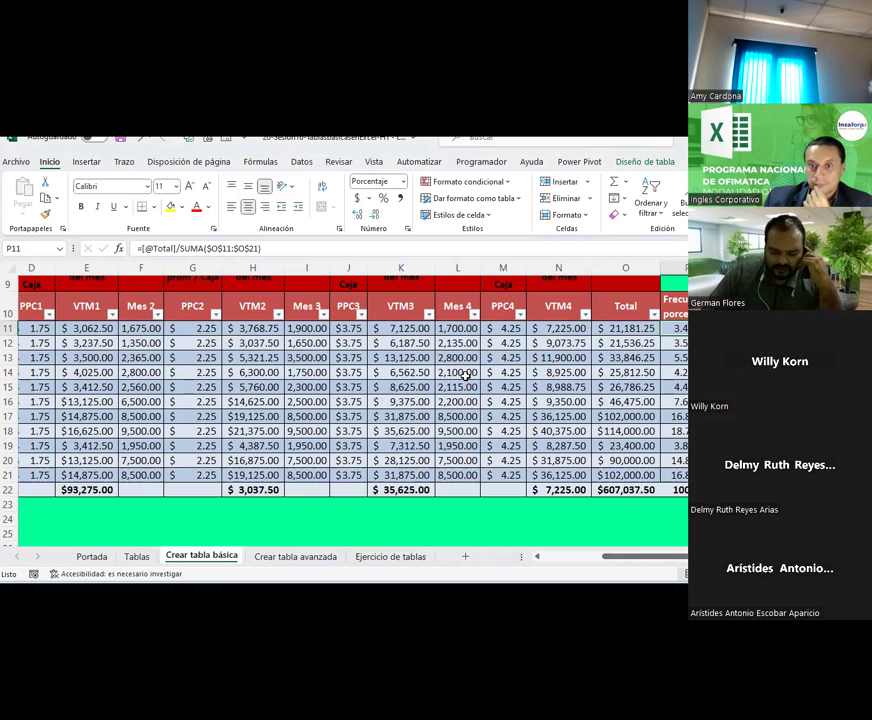
Step: Check the Mes 4 formula in N19, then show the table's Exportar options
{"action": "left_click", "coordinate": [553, 474]}
{"action": "left_click", "coordinate": [541, 445]}
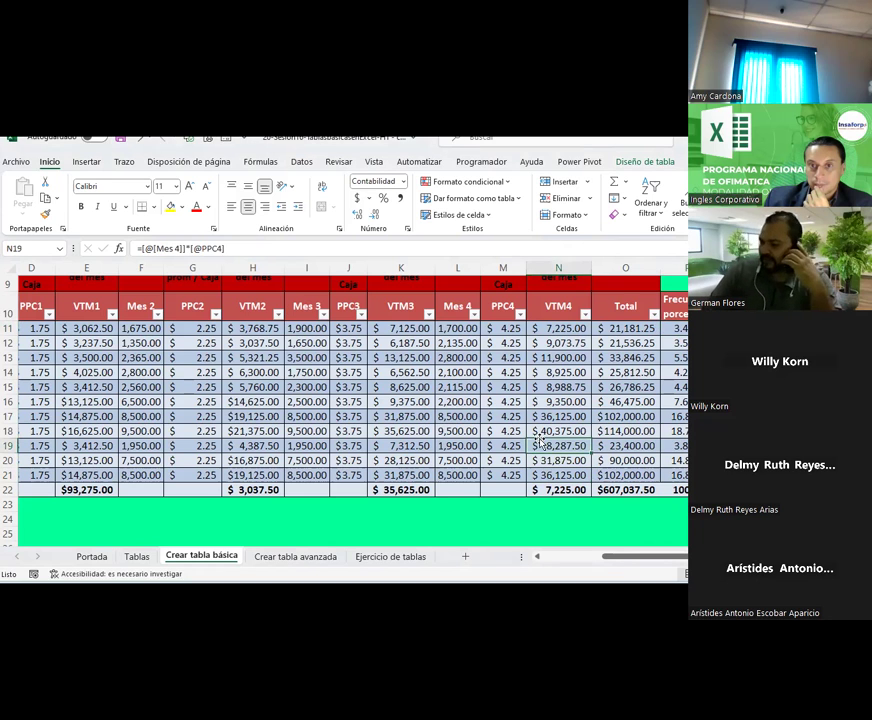
{"action": "left_click", "coordinate": [641, 165]}
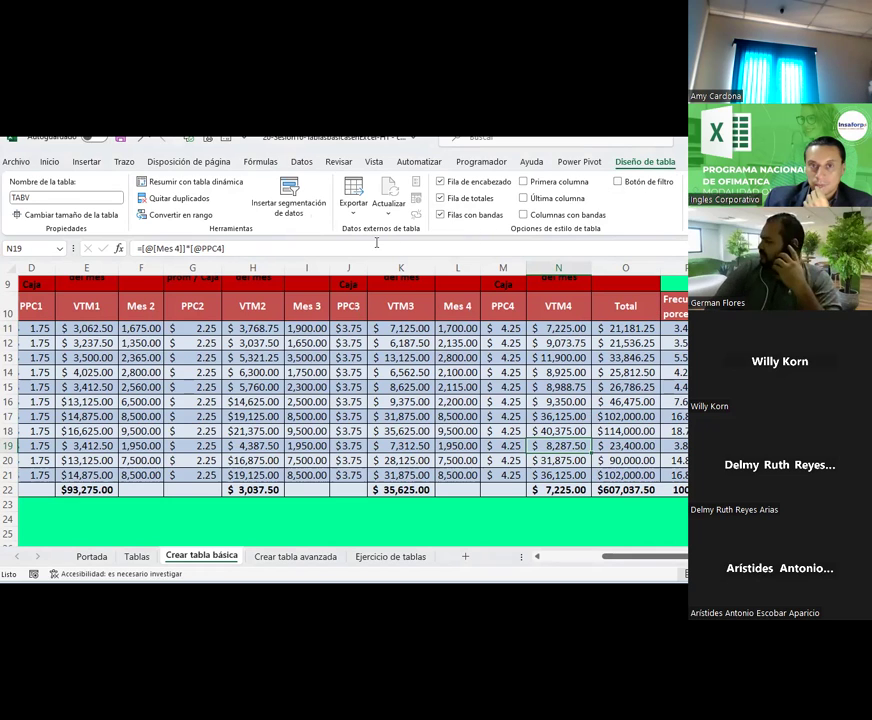
{"action": "left_click", "coordinate": [352, 218]}
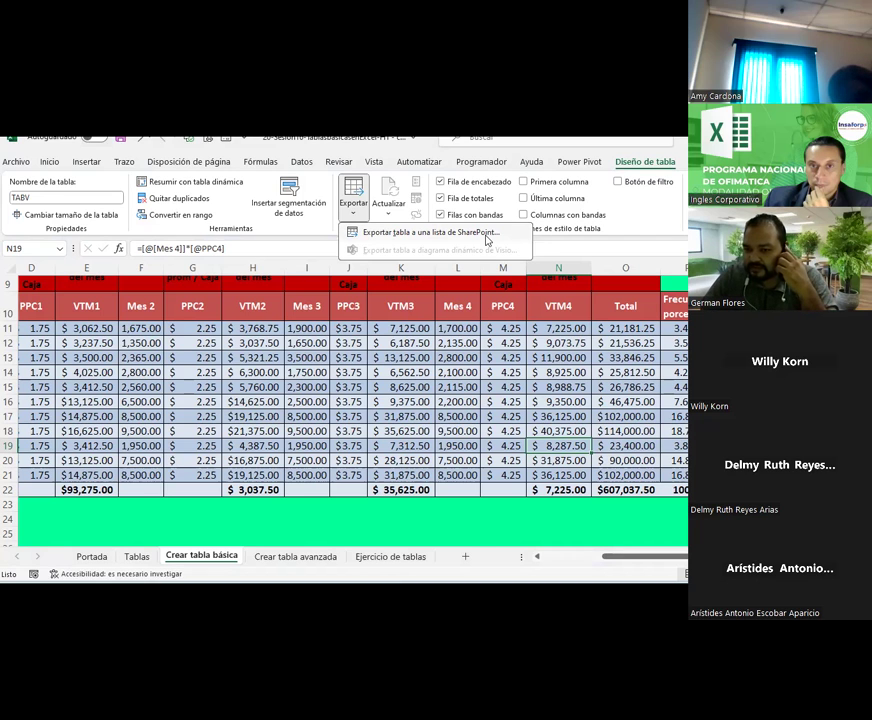
Step: Cancel the SharePoint export and convert the TABV table to a normal range, confirming with Sí
{"action": "left_click", "coordinate": [487, 240]}
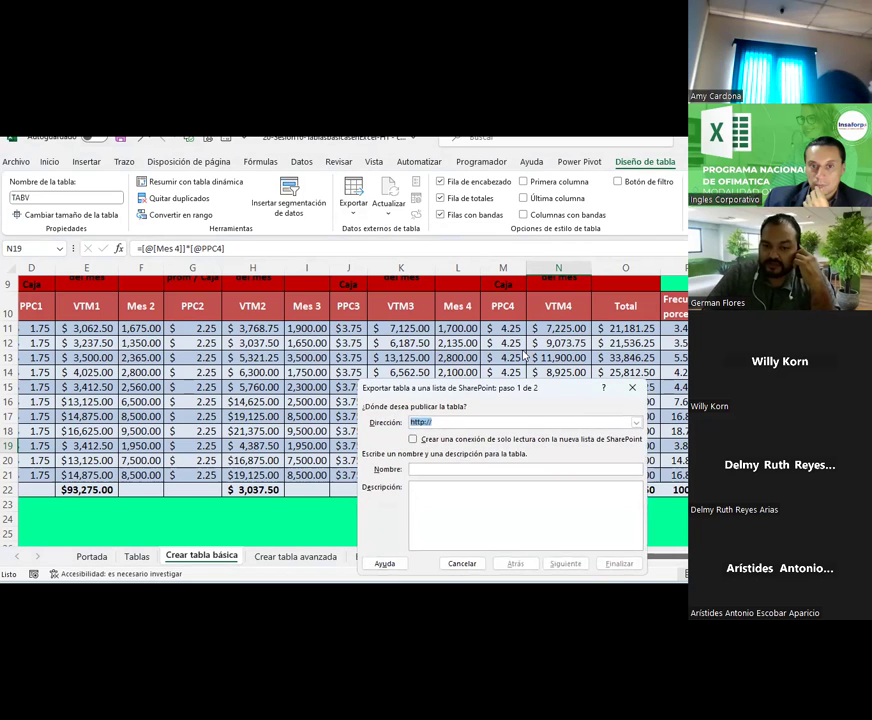
{"action": "left_click", "coordinate": [632, 387]}
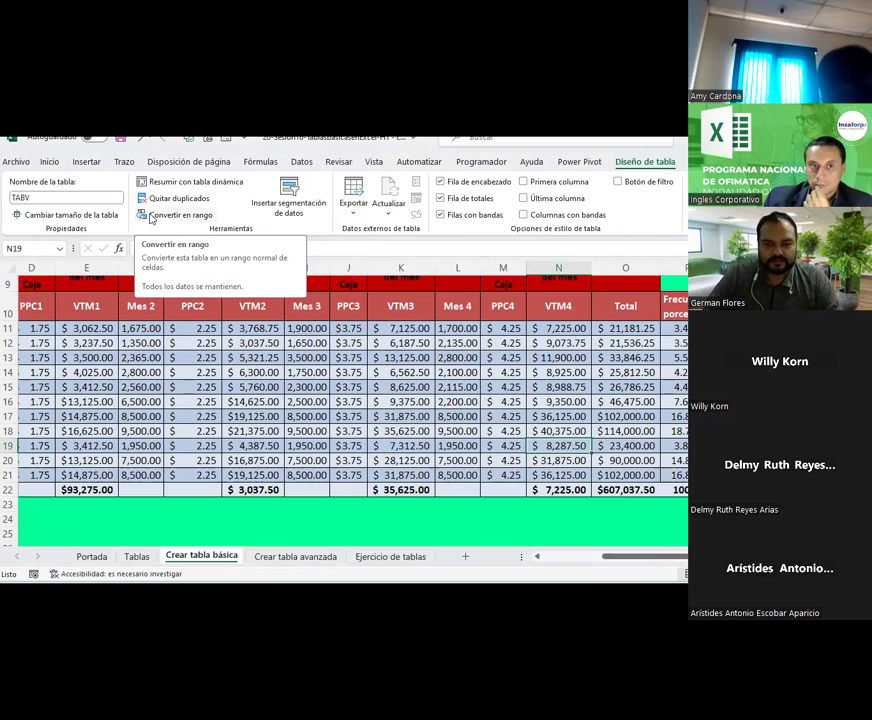
{"action": "left_click", "coordinate": [151, 216]}
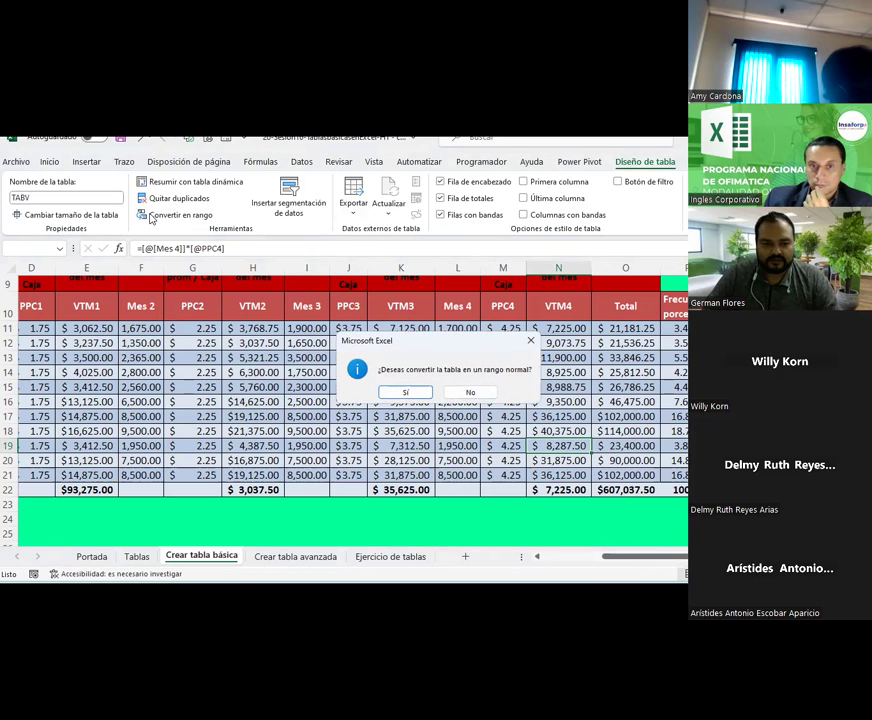
{"action": "left_click", "coordinate": [429, 393]}
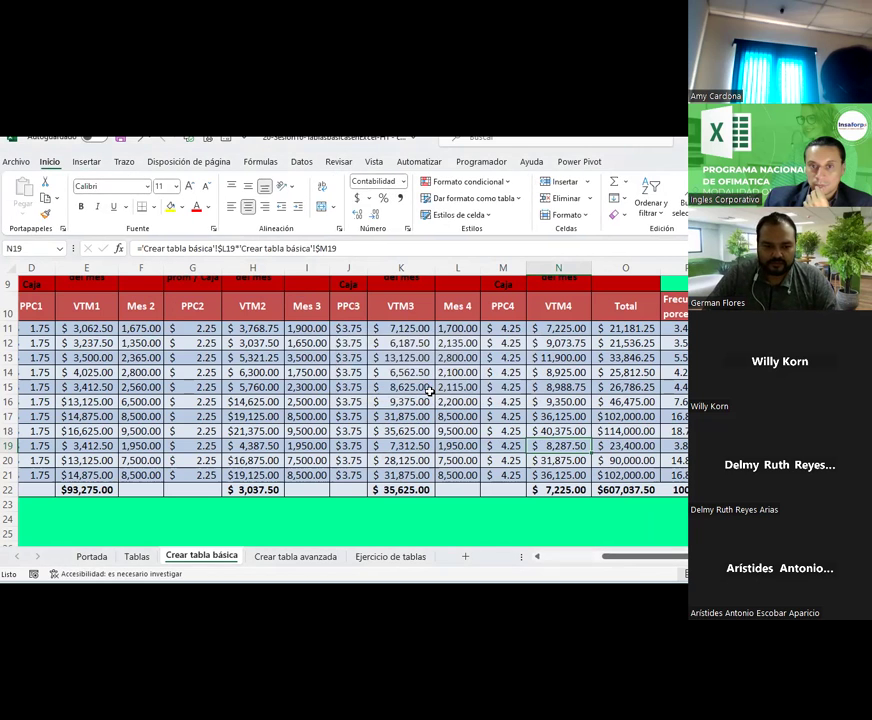
{"action": "left_click", "coordinate": [424, 360]}
{"action": "left_click", "coordinate": [501, 372]}
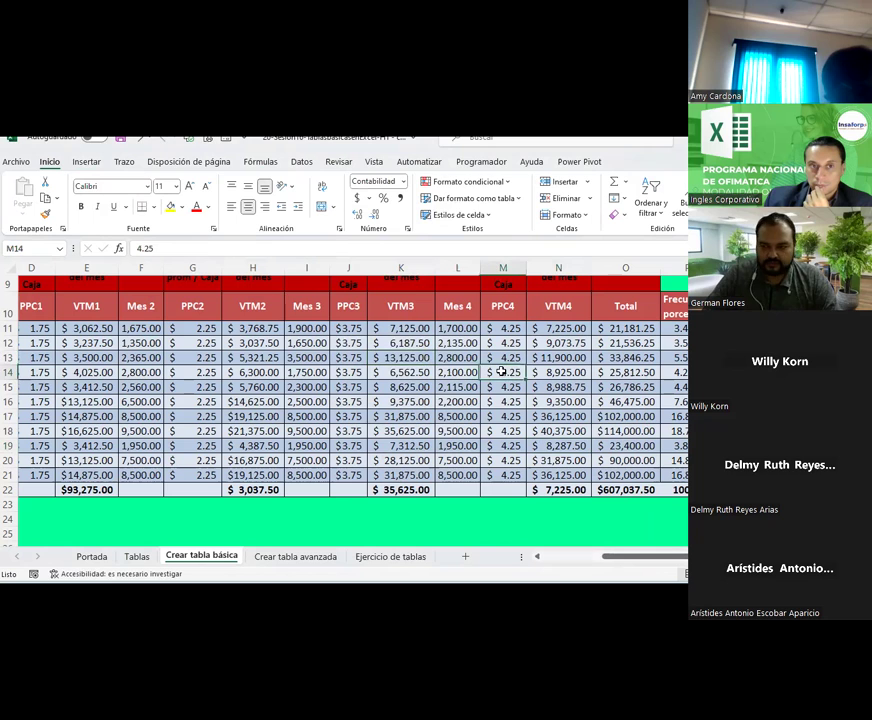
{"action": "left_click", "coordinate": [140, 138]}
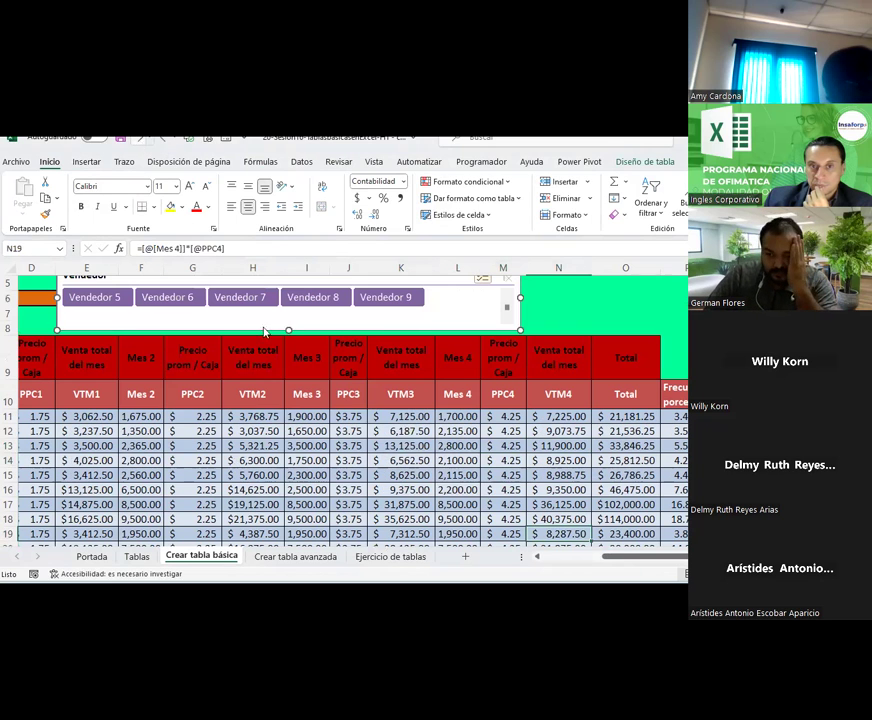
{"action": "left_click", "coordinate": [450, 475]}
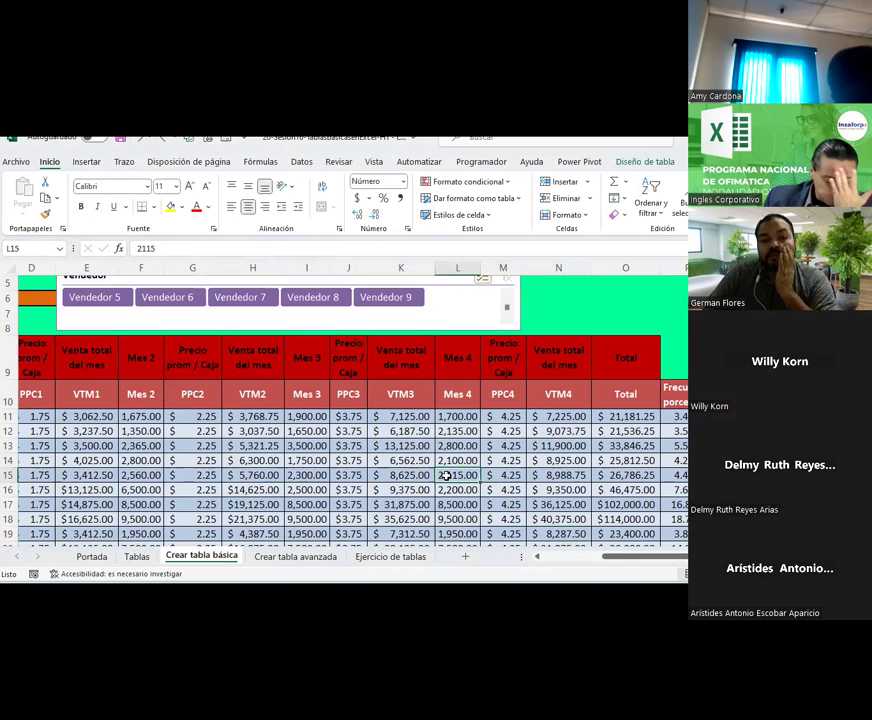
{"action": "left_click", "coordinate": [645, 161]}
{"action": "left_click", "coordinate": [625, 416]}
{"action": "left_click_drag", "start_coordinate": [633, 563], "coordinate": [568, 556]}
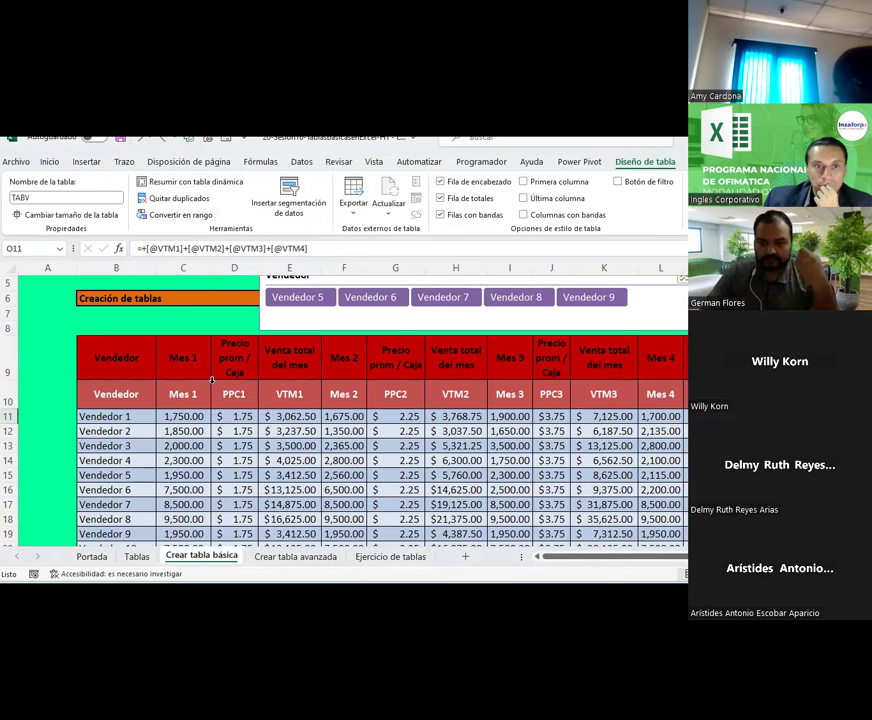
Step: Start a pivot table from TABV with Resumir con tabla dinámica, then cancel it
{"action": "left_click", "coordinate": [121, 389]}
{"action": "left_click", "coordinate": [116, 396]}
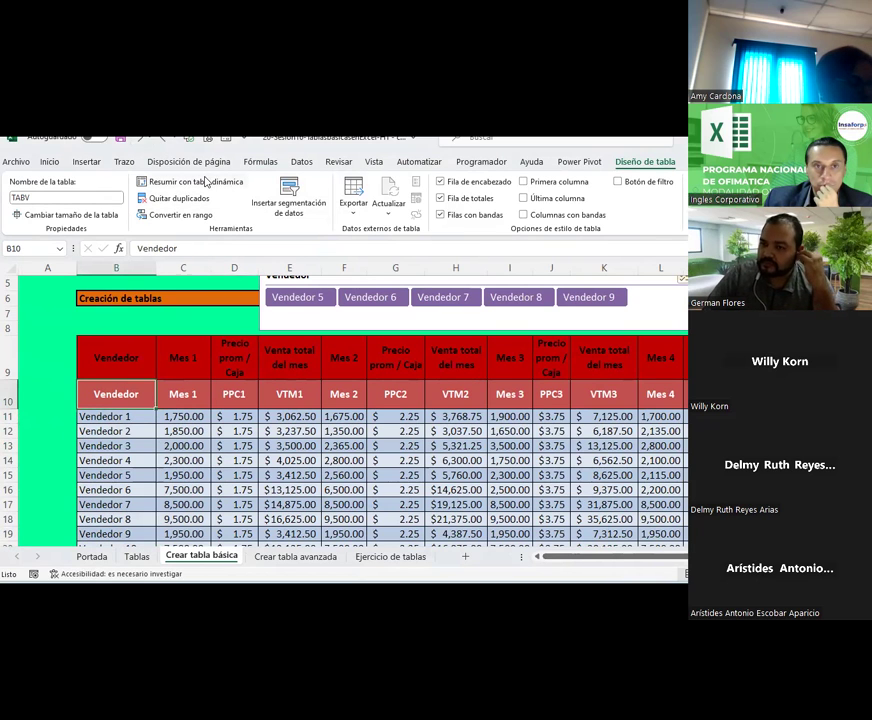
{"action": "left_click", "coordinate": [200, 181]}
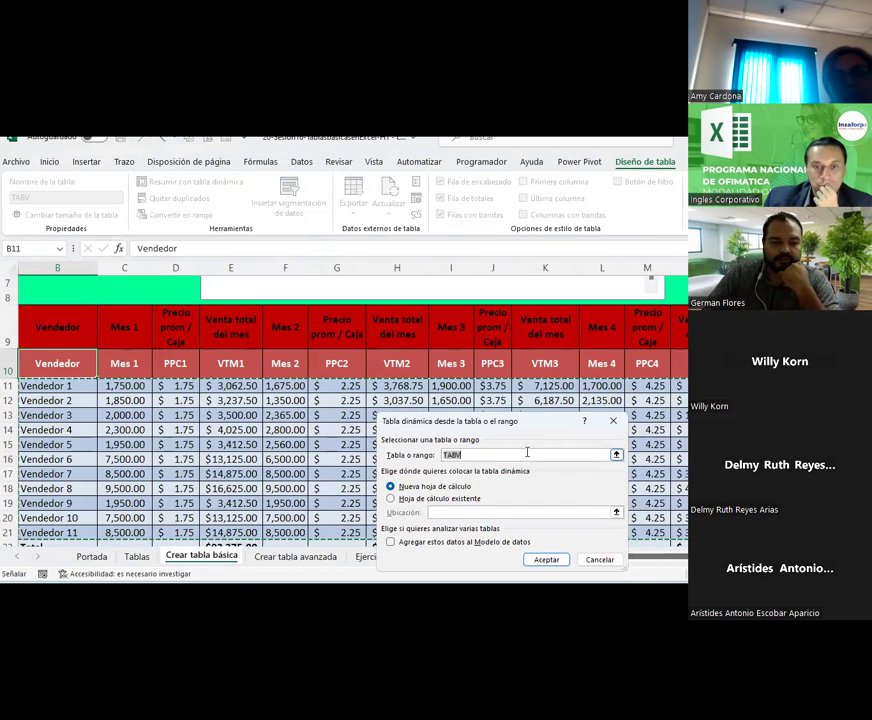
{"action": "left_click", "coordinate": [600, 559]}
{"action": "left_click", "coordinate": [500, 430]}
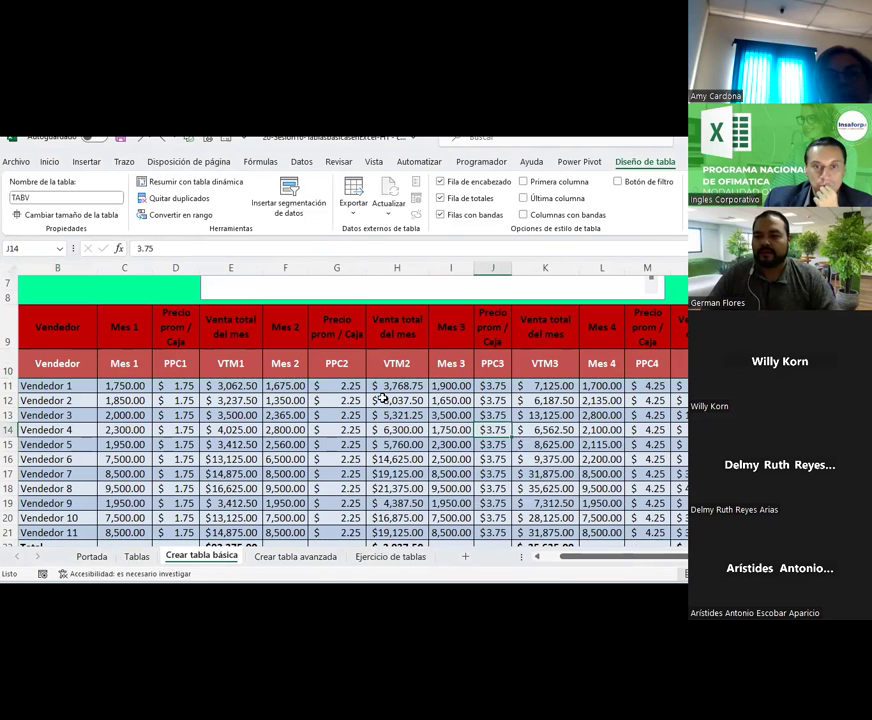
{"action": "left_click", "coordinate": [322, 386]}
{"action": "left_click", "coordinate": [326, 364]}
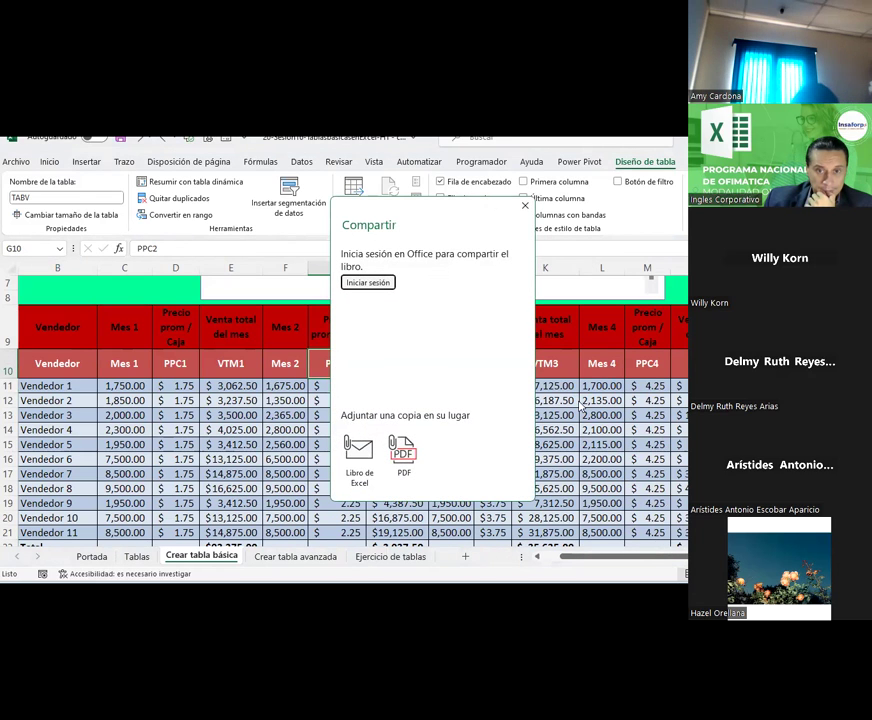
{"action": "left_click", "coordinate": [522, 209]}
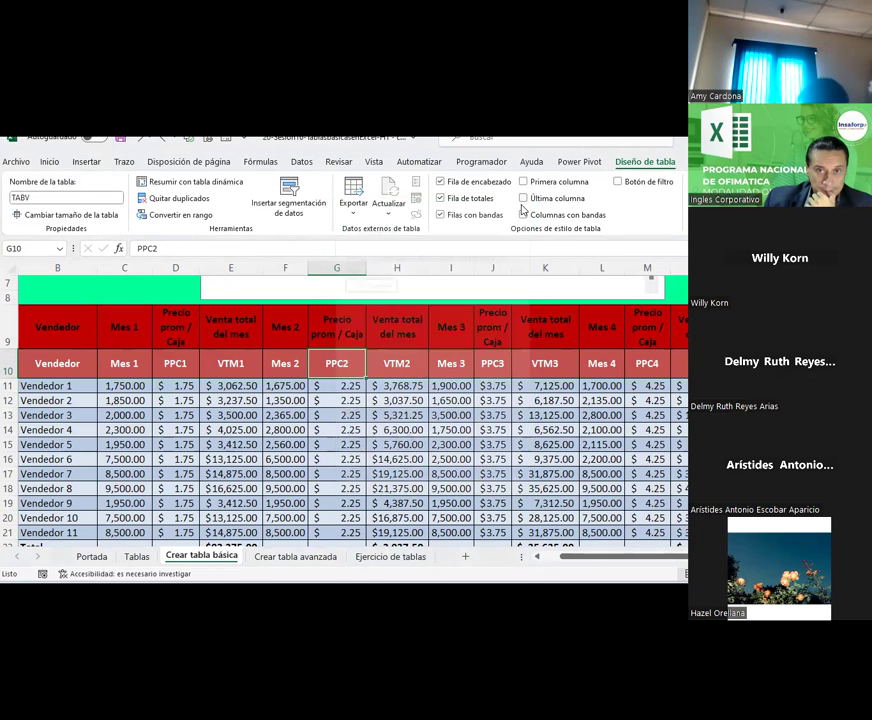
{"action": "left_click", "coordinate": [592, 400]}
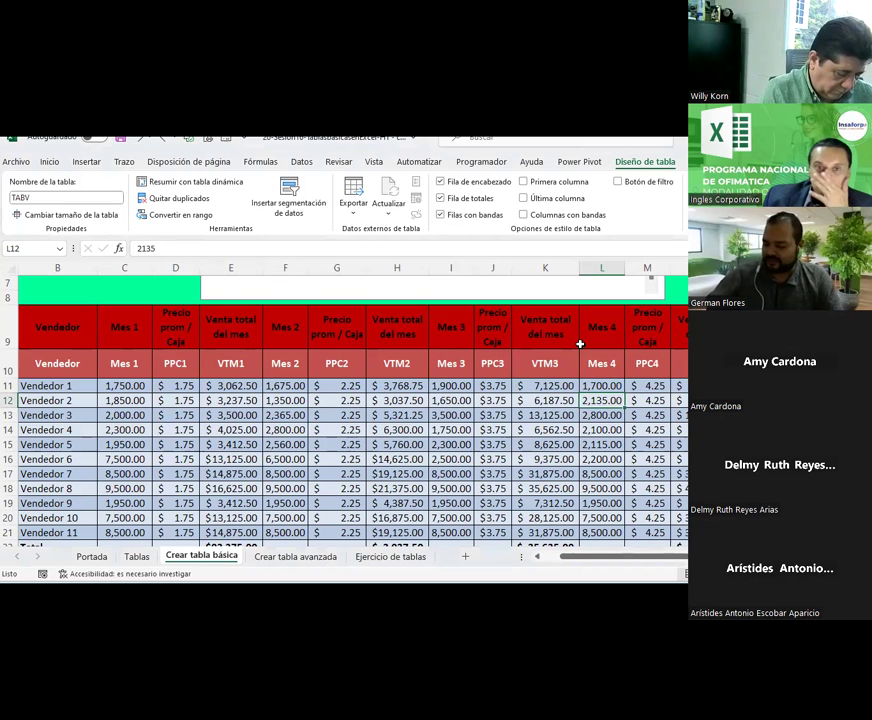
{"action": "left_click", "coordinate": [401, 412]}
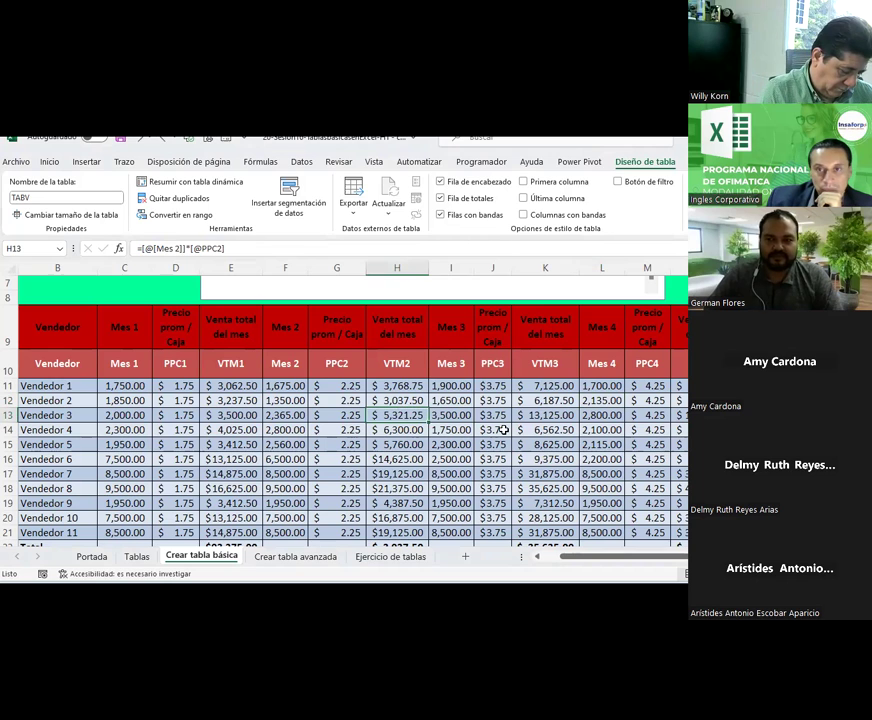
{"action": "left_click", "coordinate": [552, 566]}
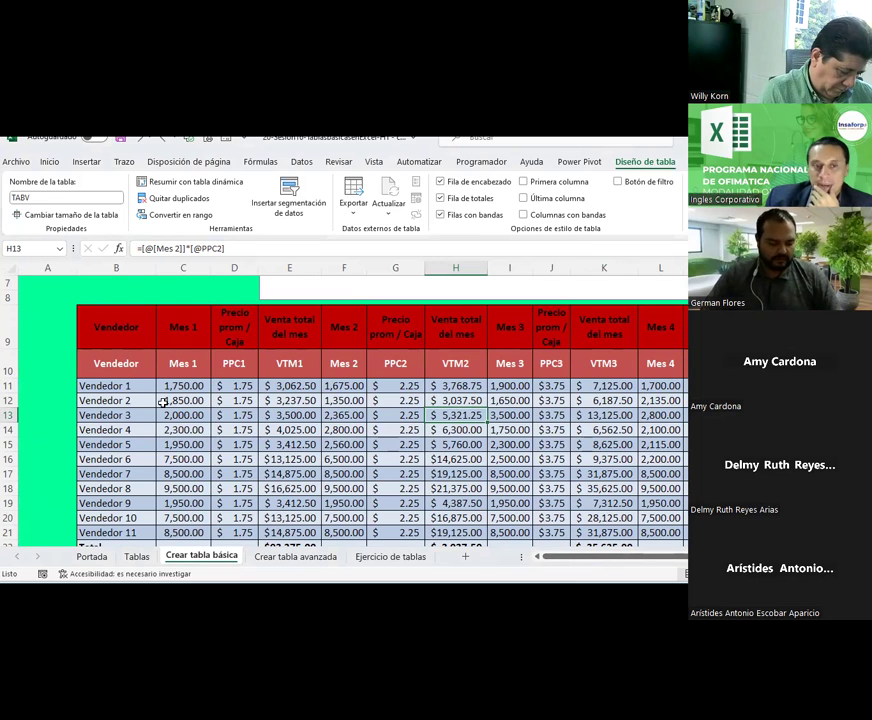
{"action": "left_click", "coordinate": [111, 387]}
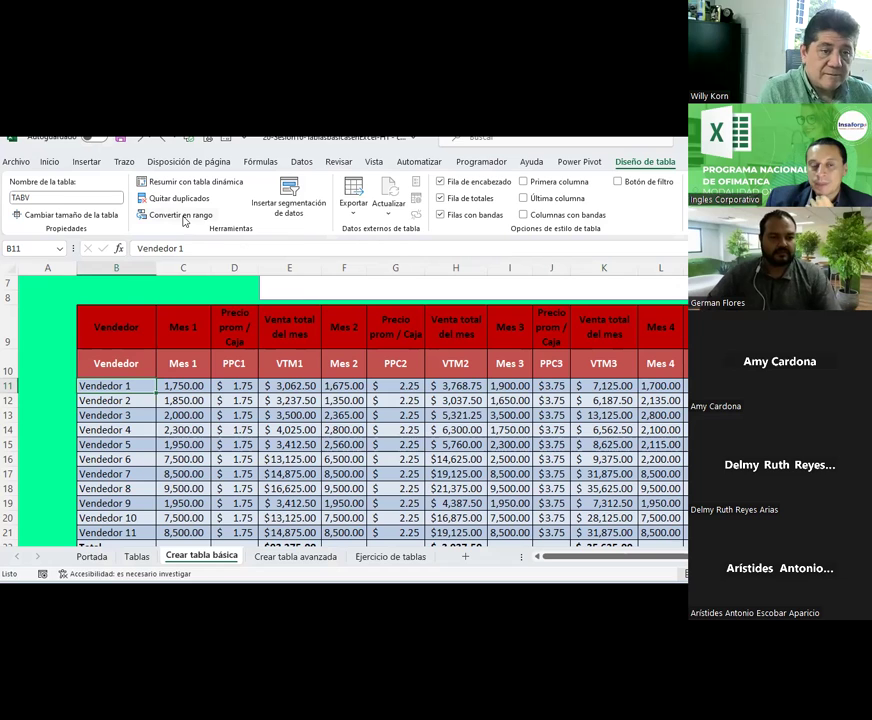
Step: Convert the Vendedor sales table to a normal range with Convertir en rango, confirming Sí
{"action": "right_click", "coordinate": [125, 387]}
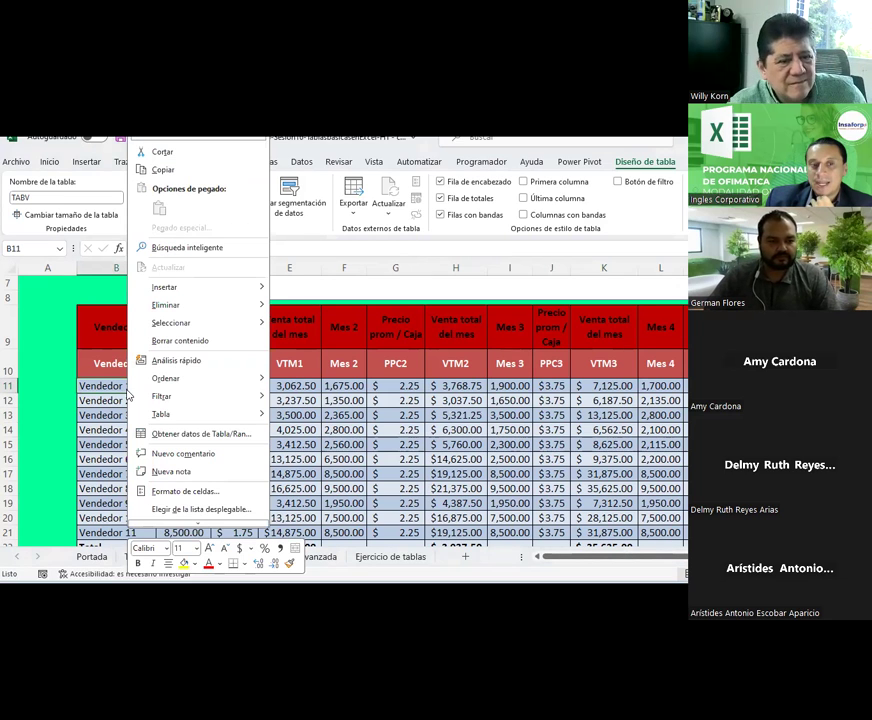
{"action": "mouse_move", "coordinate": [162, 414]}
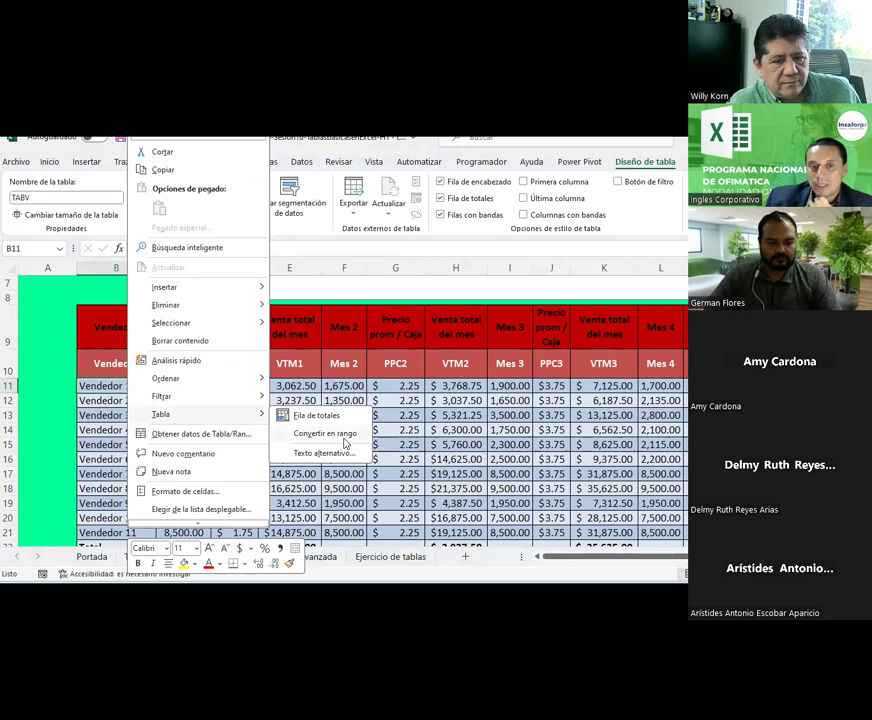
{"action": "key", "text": "Escape"}
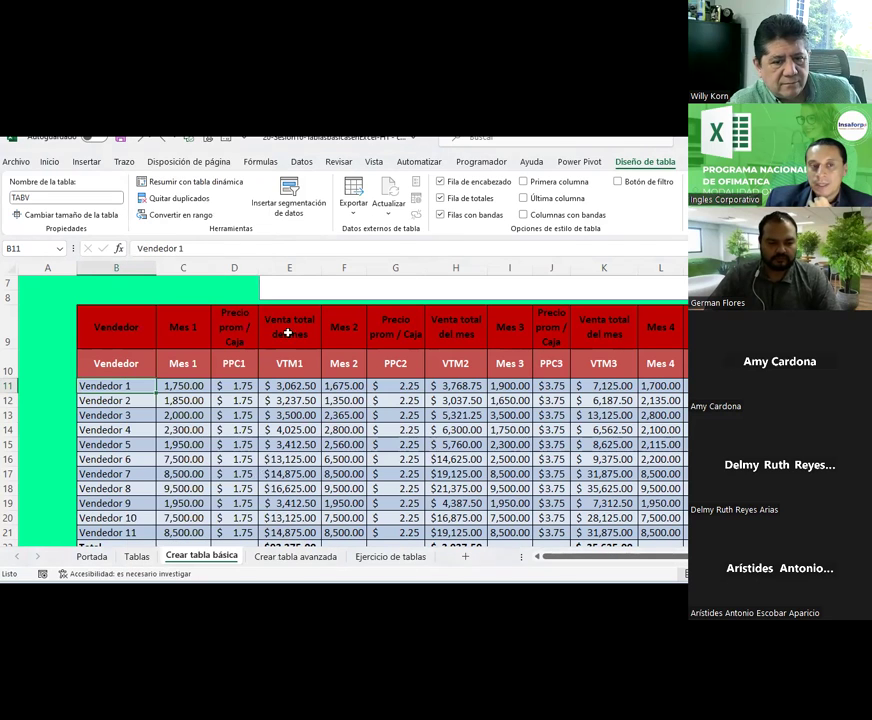
{"action": "left_click", "coordinate": [170, 215]}
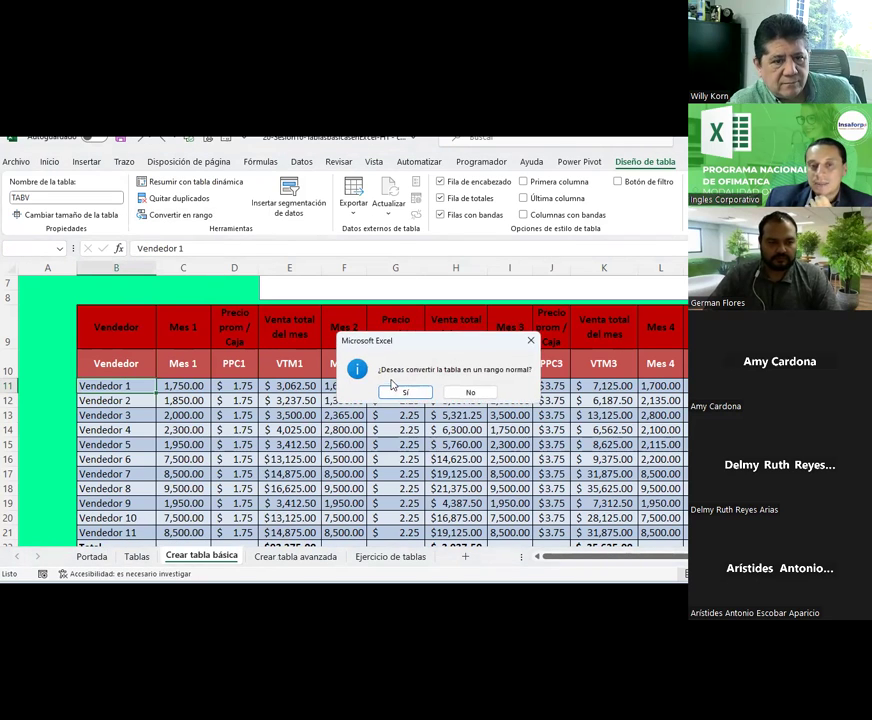
{"action": "left_click", "coordinate": [398, 392]}
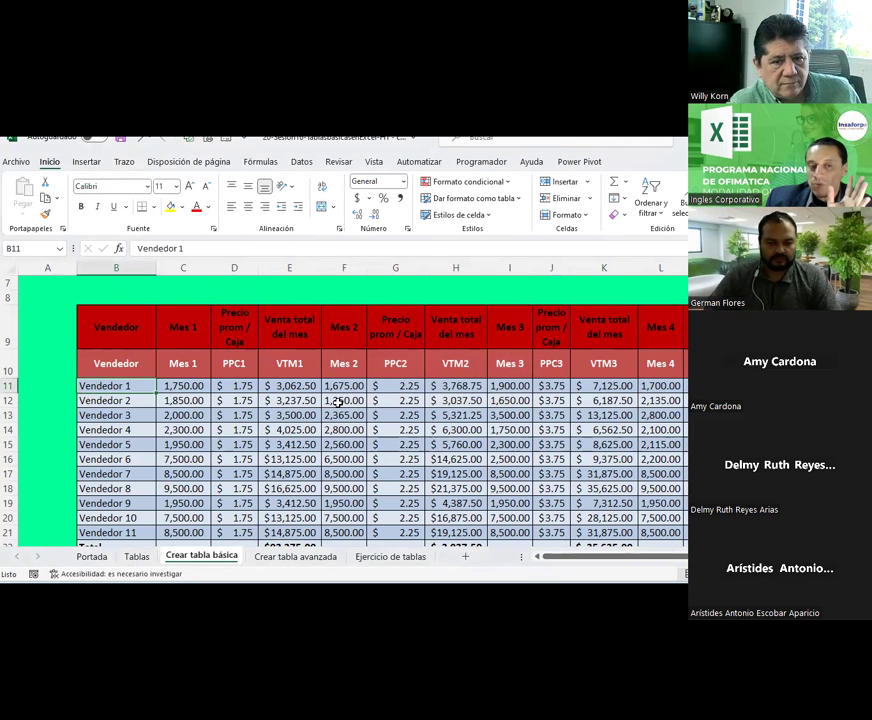
{"action": "scroll", "coordinate": [340, 400], "scroll_direction": "down", "scroll_amount": 2}
Step: Insert a blank row above the Total row at row 22
{"action": "left_click", "coordinate": [287, 416]}
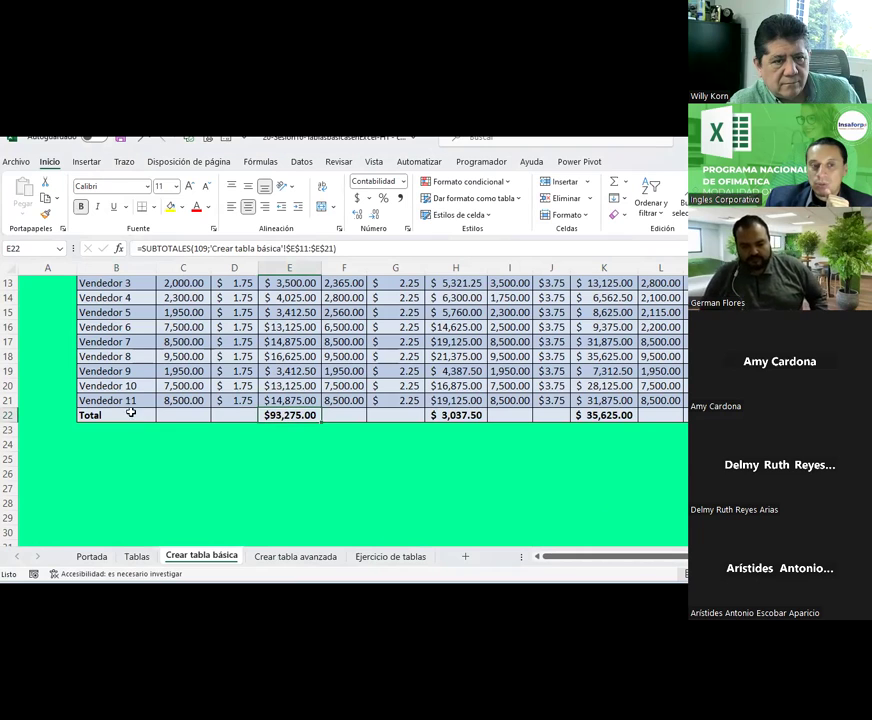
{"action": "left_click", "coordinate": [443, 356]}
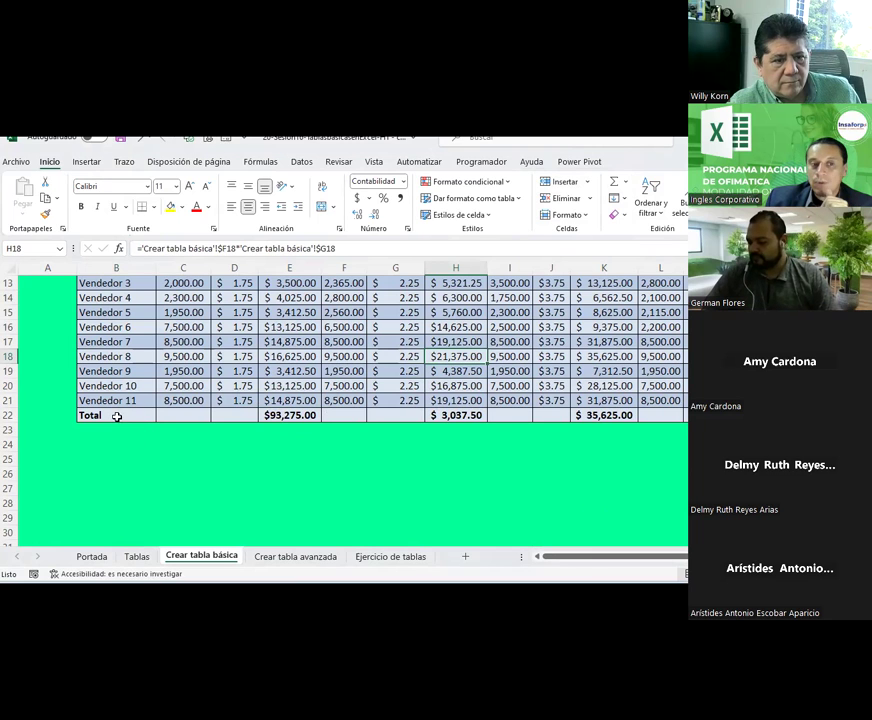
{"action": "left_click", "coordinate": [10, 415]}
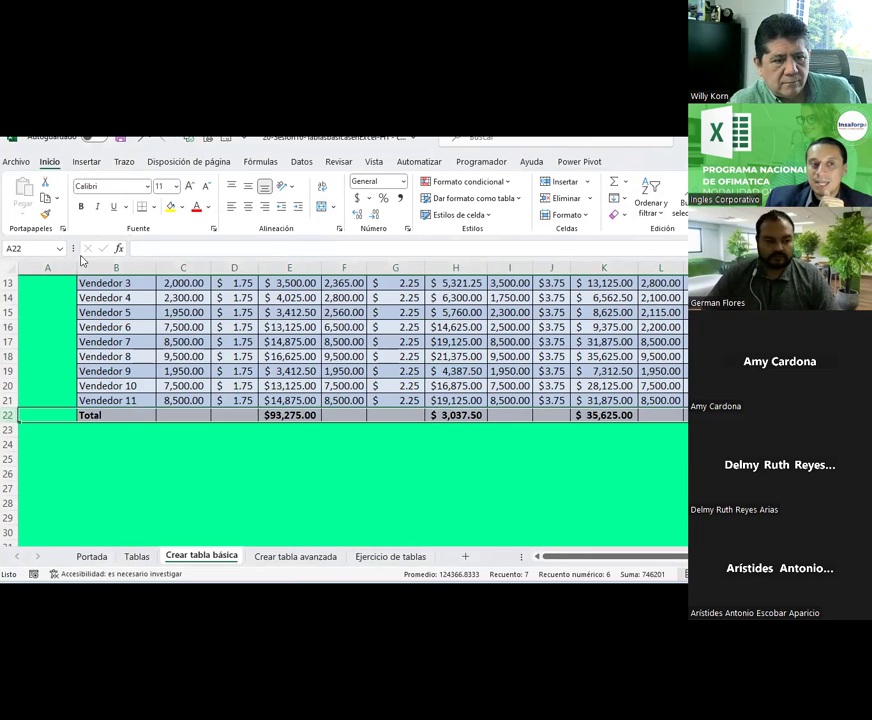
{"action": "left_click", "coordinate": [76, 163]}
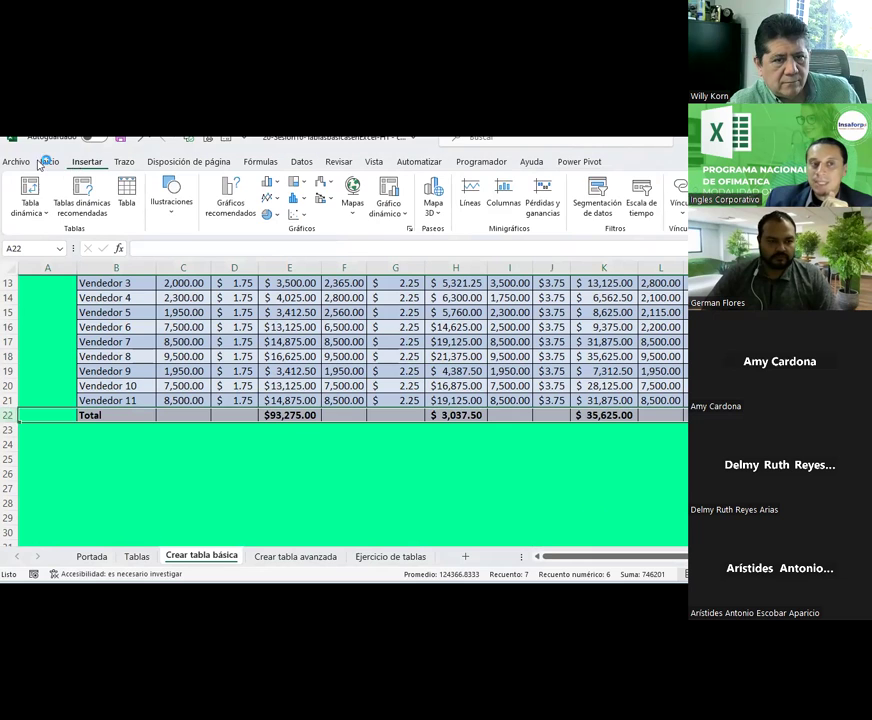
{"action": "left_click", "coordinate": [47, 162]}
{"action": "left_click", "coordinate": [562, 182]}
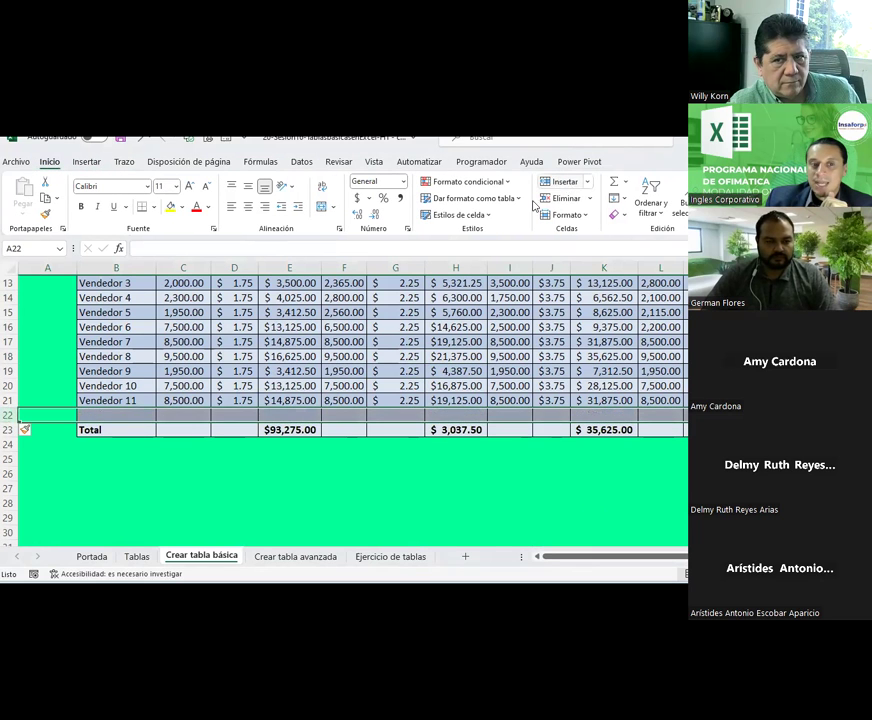
Step: Extend the Vendedor 8–11 rows 18–21 into row 22 to create Vendedor 12
{"action": "left_click", "coordinate": [354, 356]}
{"action": "left_click", "coordinate": [343, 473]}
{"action": "left_click_drag", "start_coordinate": [105, 400], "coordinate": [686, 356]}
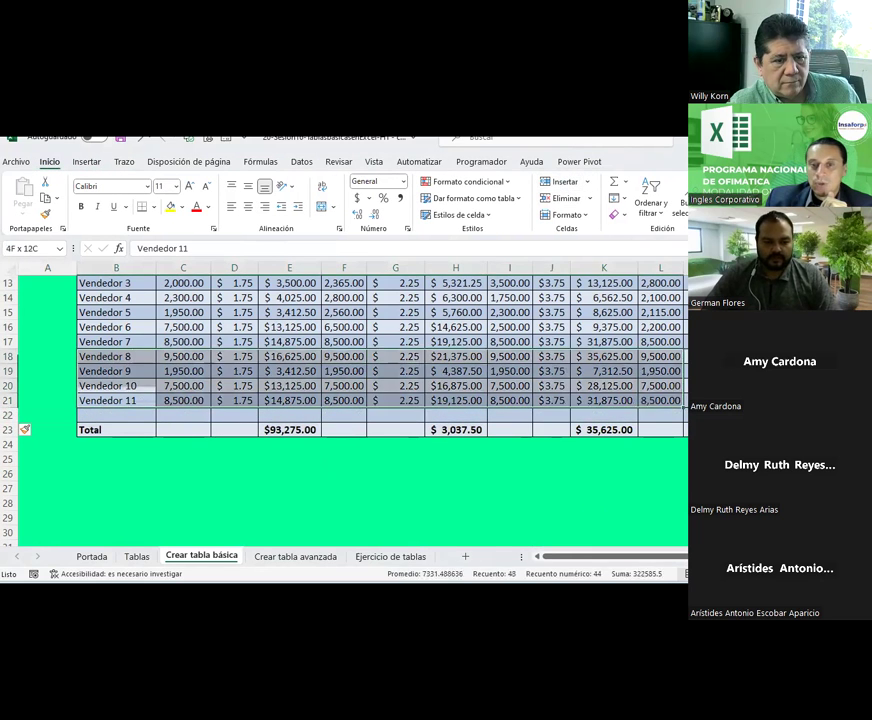
{"action": "left_click_drag", "start_coordinate": [686, 404], "coordinate": [688, 400]}
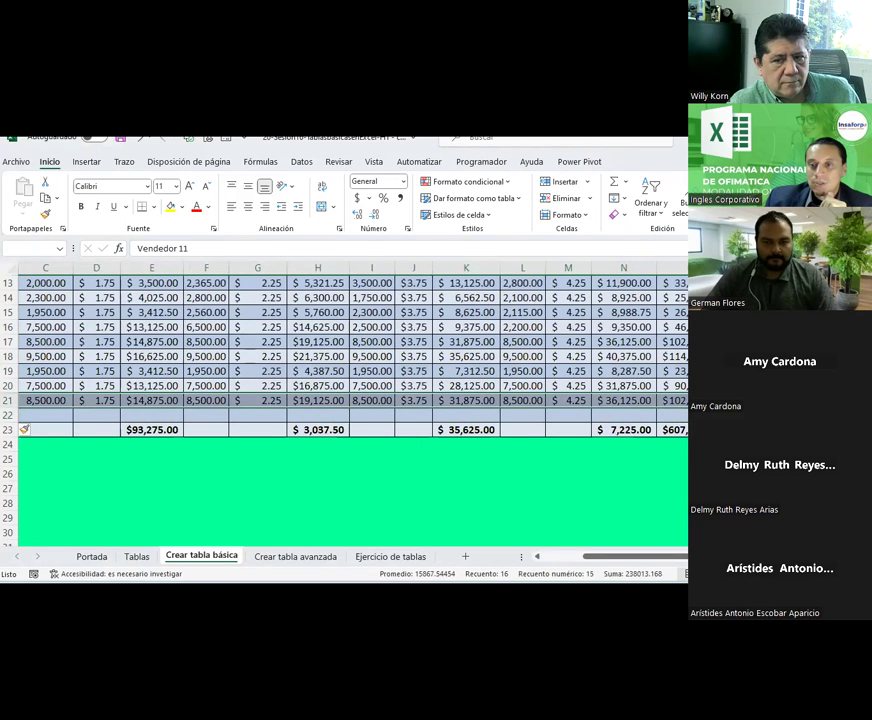
{"action": "left_click_drag", "start_coordinate": [686, 407], "coordinate": [686, 422]}
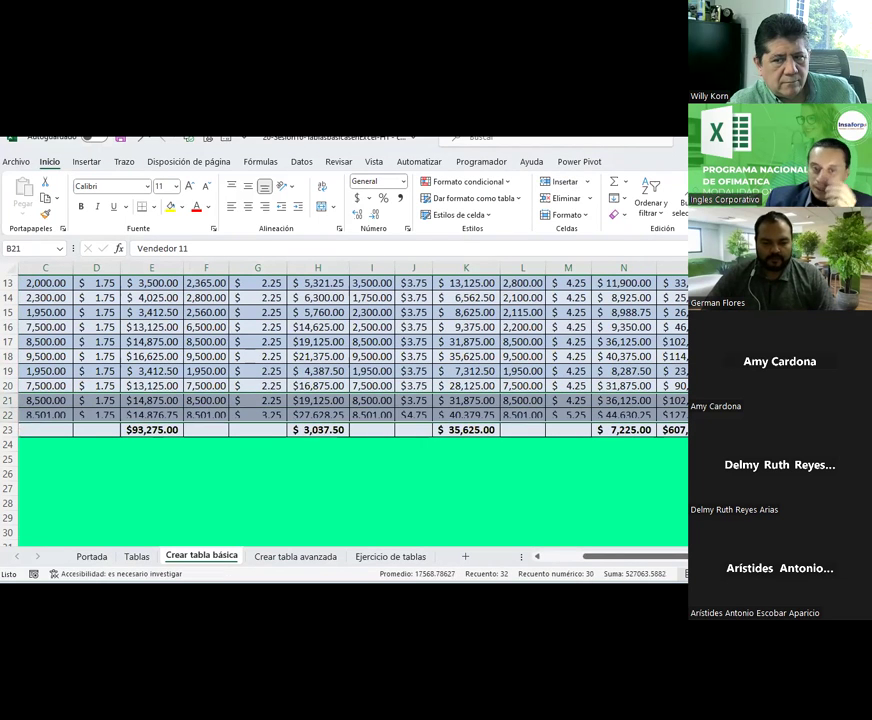
{"action": "left_click", "coordinate": [418, 414]}
Step: Copy the Vendedor 10 row's banded formatting onto row 22 with Format Painter
{"action": "left_click_drag", "start_coordinate": [636, 556], "coordinate": [596, 556]}
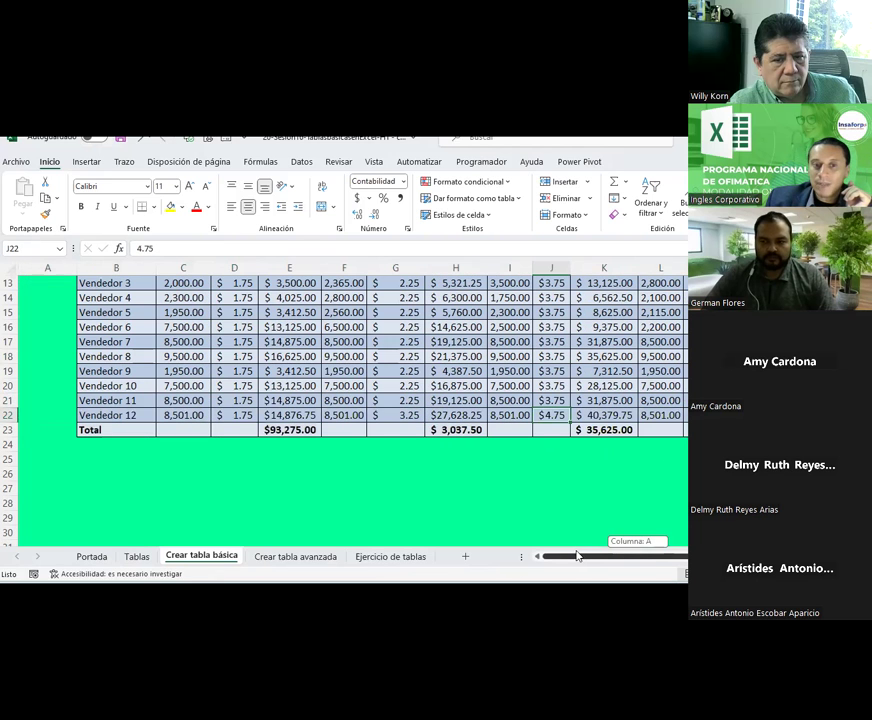
{"action": "left_click_drag", "start_coordinate": [128, 385], "coordinate": [680, 385]}
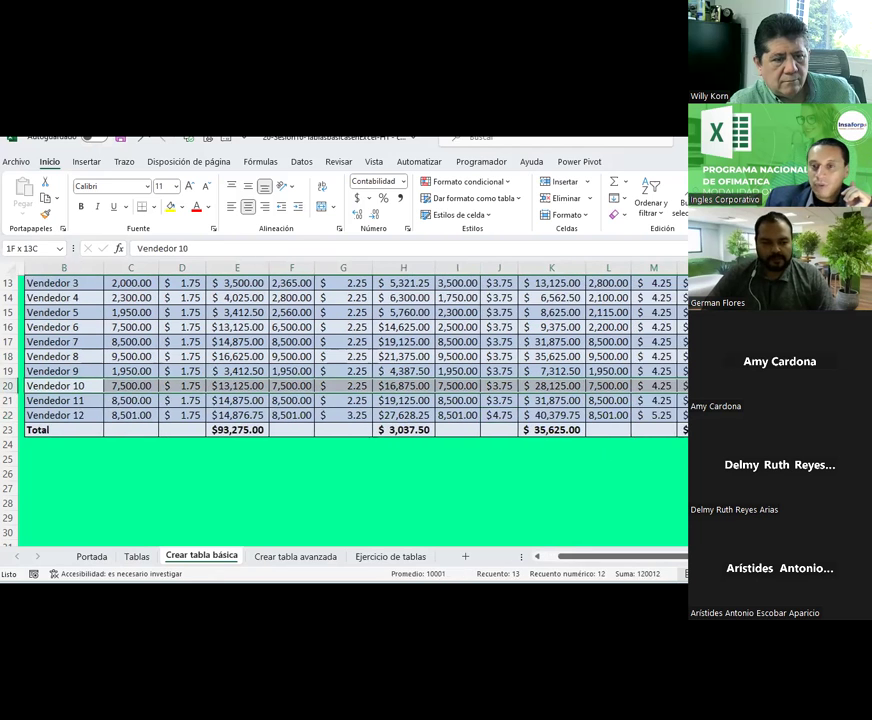
{"action": "left_click", "coordinate": [45, 214]}
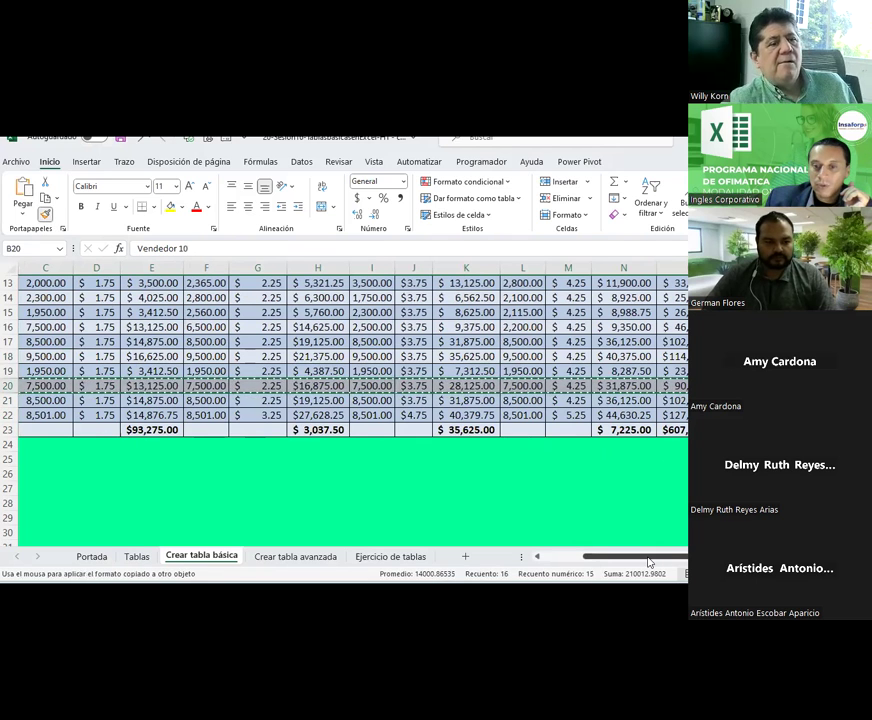
{"action": "left_click_drag", "start_coordinate": [645, 556], "coordinate": [605, 556]}
{"action": "left_click", "coordinate": [130, 414]}
{"action": "left_click", "coordinate": [327, 483]}
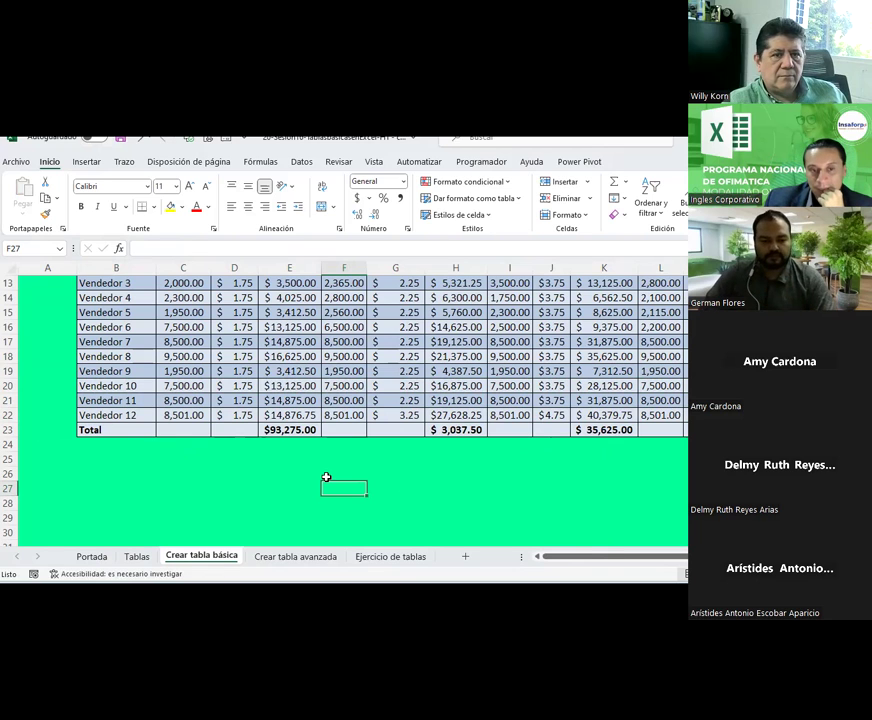
{"action": "scroll", "coordinate": [345, 462], "scroll_direction": "up", "scroll_amount": 2}
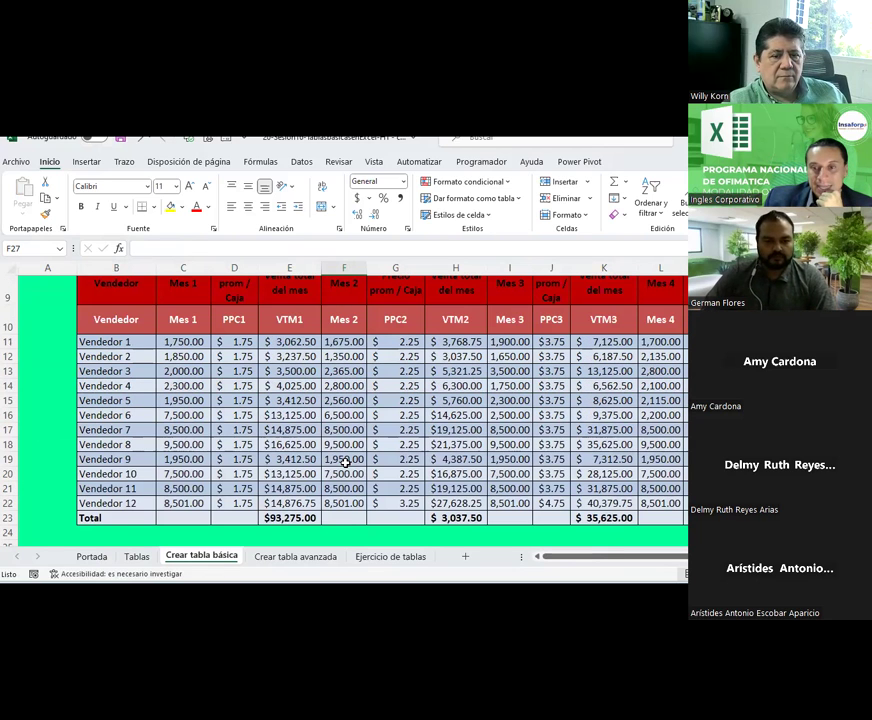
{"action": "left_click", "coordinate": [345, 462]}
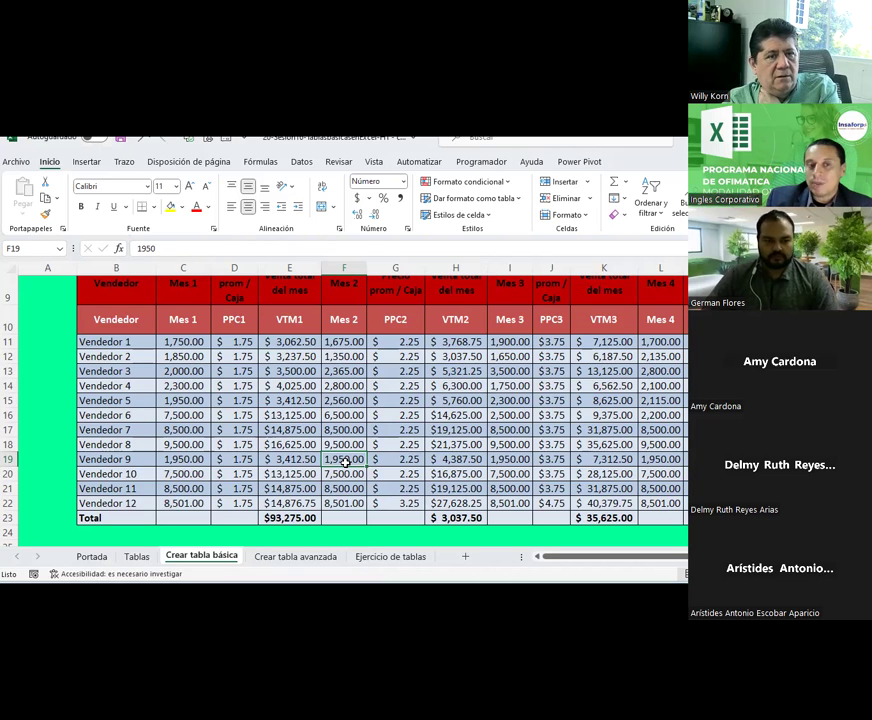
{"action": "scroll", "coordinate": [345, 461], "scroll_direction": "up", "scroll_amount": 1}
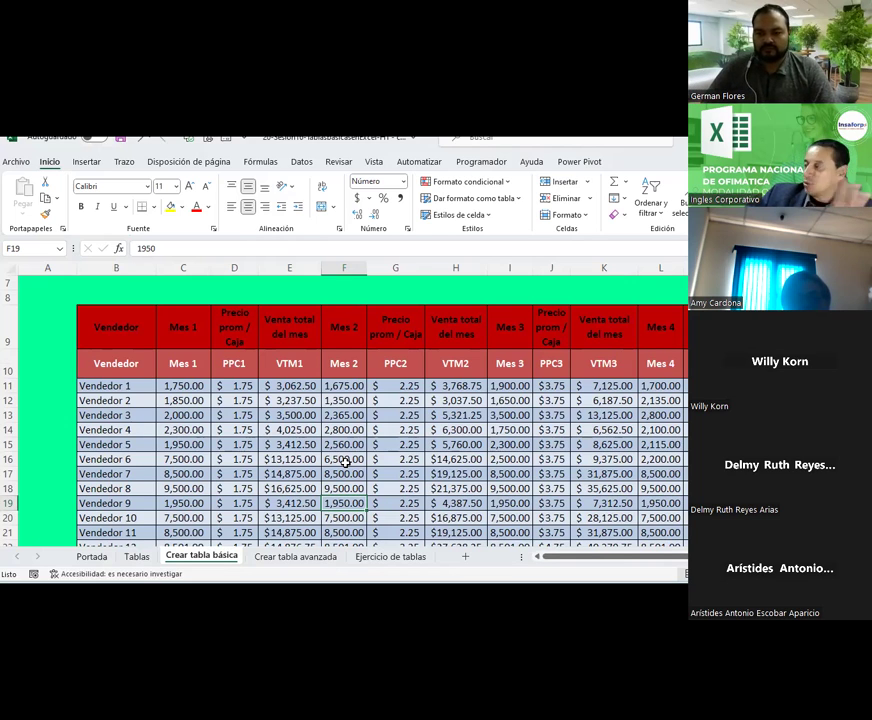
Step: Remove the fill colour from data rows 11–22
{"action": "scroll", "coordinate": [345, 462], "scroll_direction": "down", "scroll_amount": 1}
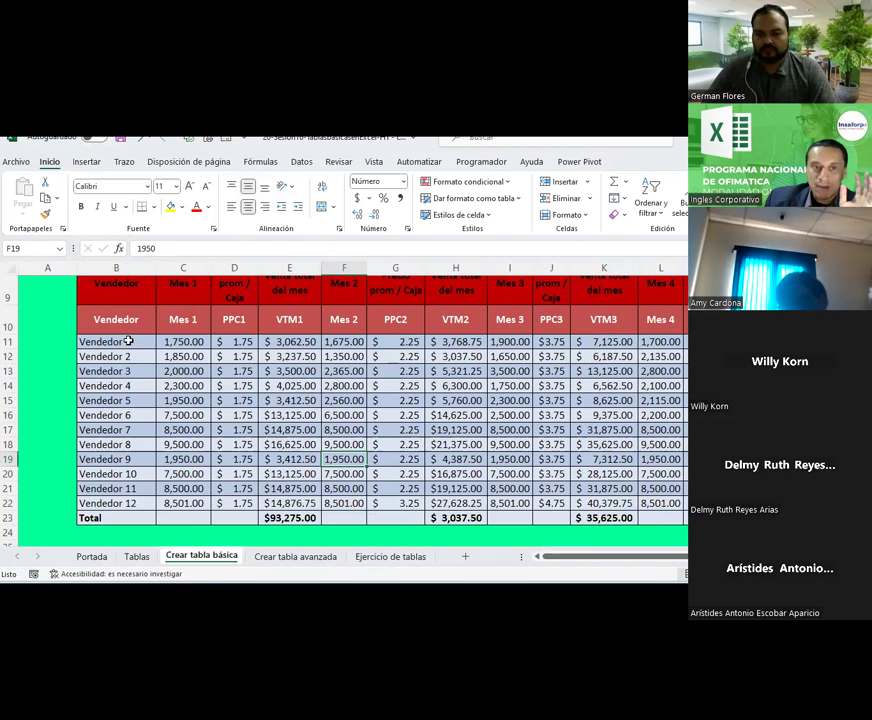
{"action": "left_click_drag", "start_coordinate": [128, 341], "coordinate": [686, 503]}
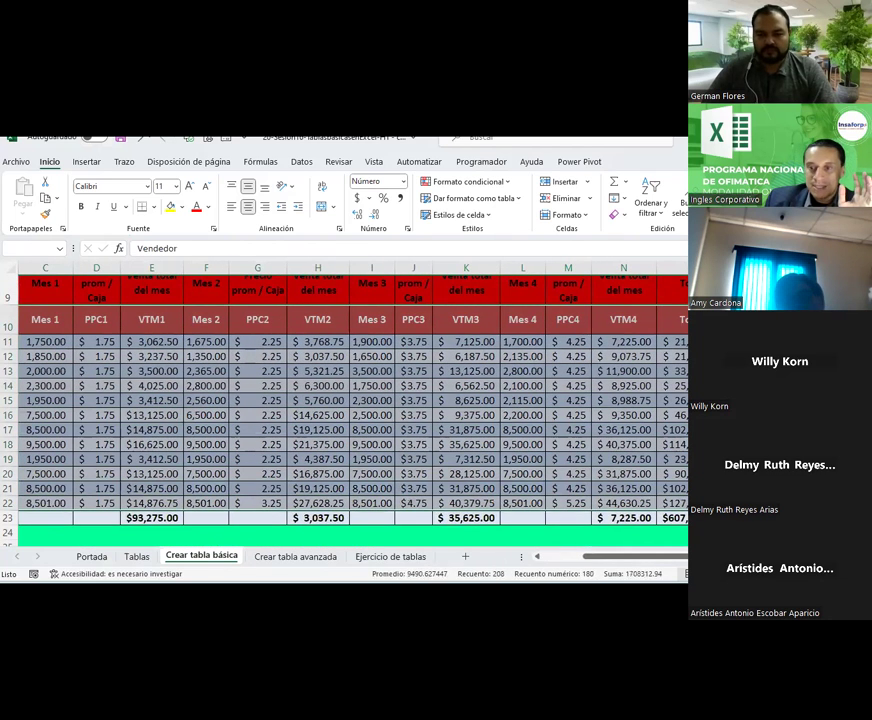
{"action": "left_click", "coordinate": [181, 206]}
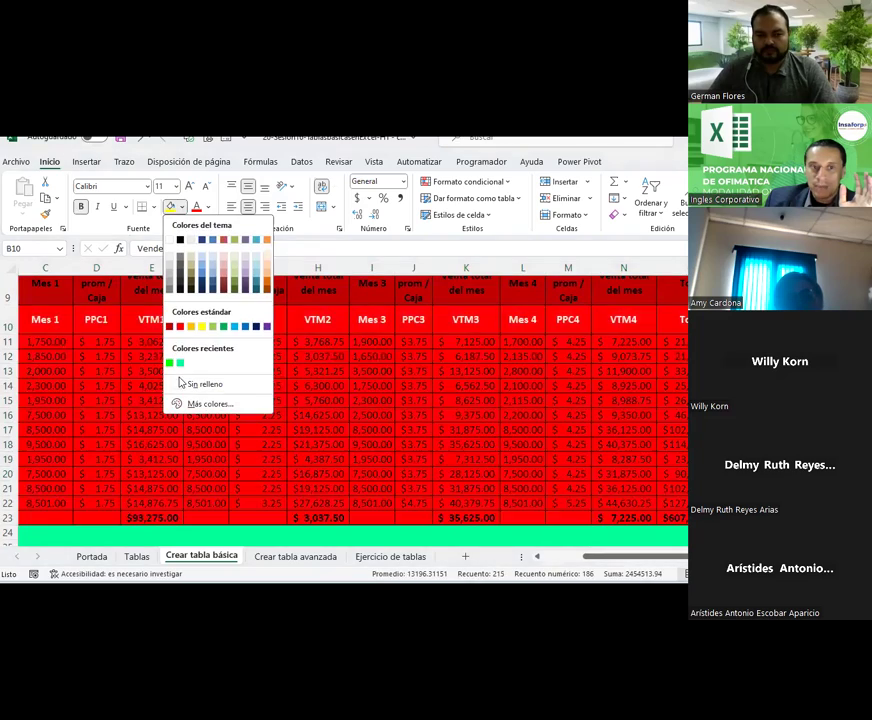
{"action": "left_click", "coordinate": [195, 384]}
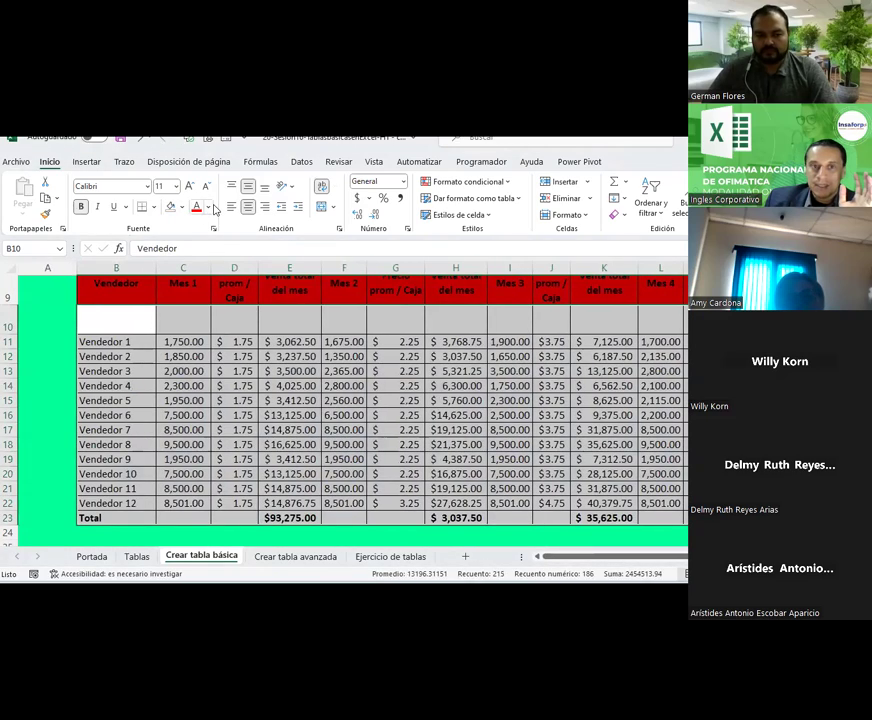
Step: Make the row 10 header text (Vendedor, Mes 1, PPC1, VTM1…) dark
{"action": "left_click", "coordinate": [208, 207]}
{"action": "left_click", "coordinate": [214, 266]}
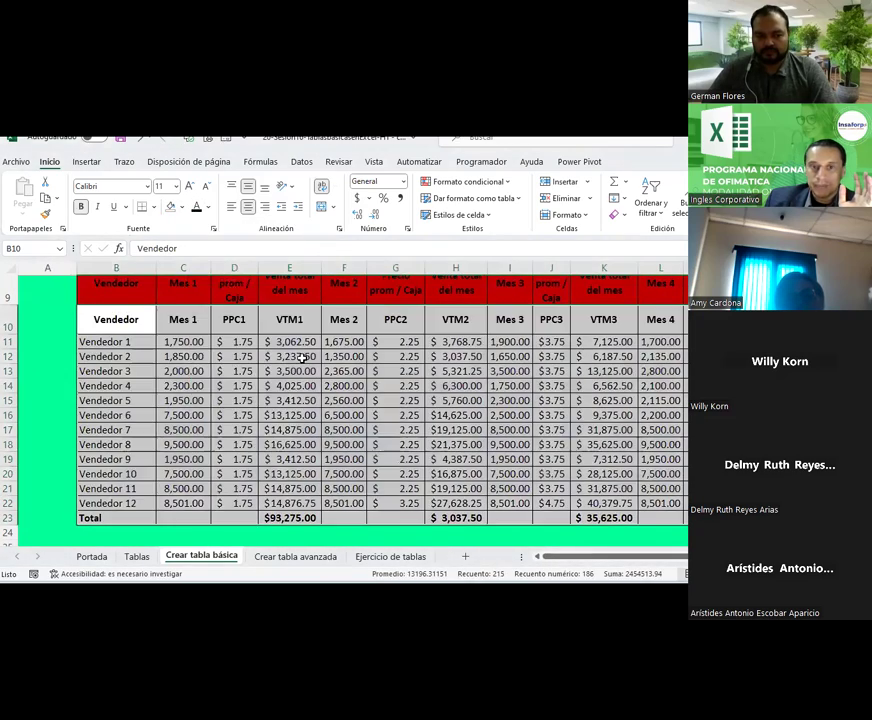
{"action": "left_click", "coordinate": [302, 358]}
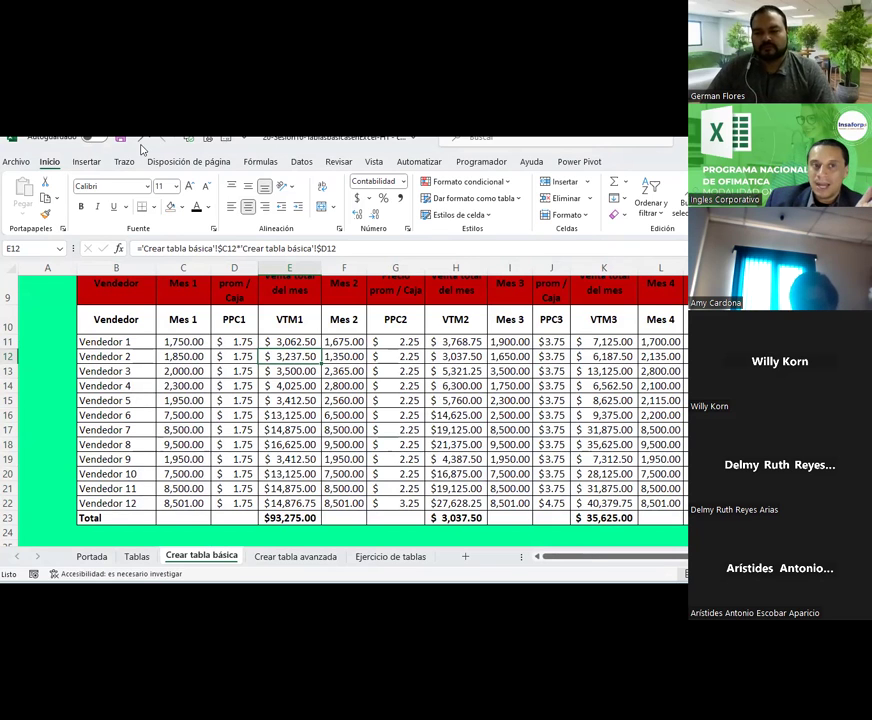
Step: Select B10:L23 with Ctrl+A and convert it into a formatted table with headers
{"action": "key", "text": "ctrl+a"}
{"action": "left_click", "coordinate": [375, 398]}
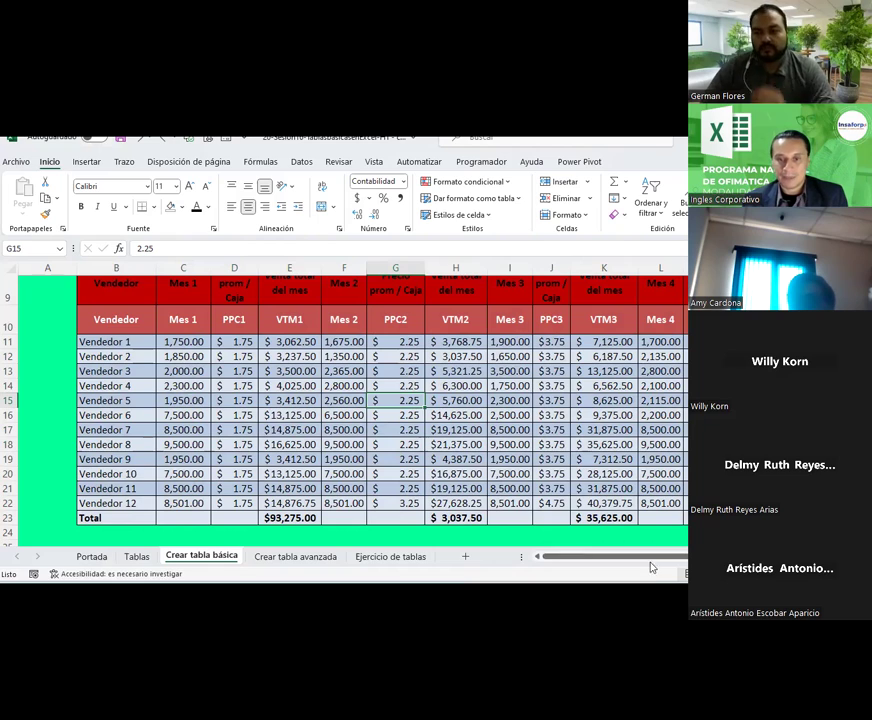
{"action": "mouse_move", "coordinate": [652, 560]}
{"action": "left_mouse_down"}
{"action": "mouse_move", "coordinate": [674, 558]}
{"action": "mouse_move", "coordinate": [638, 557]}
{"action": "left_mouse_up"}
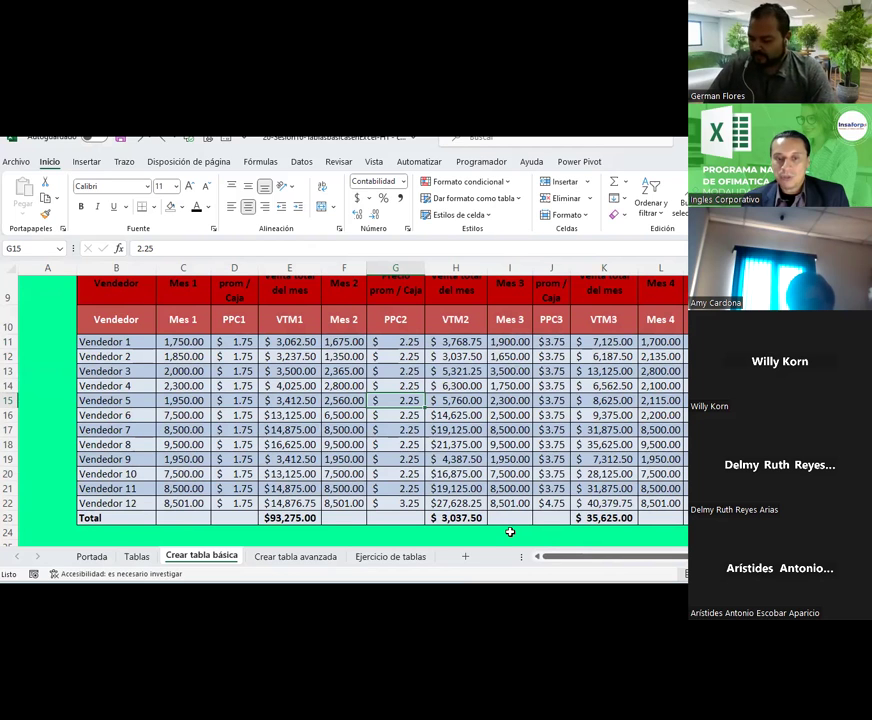
Step: Switch to the Ejercicio de tablas sheet and scroll down to its payroll table
{"action": "left_click", "coordinate": [357, 559]}
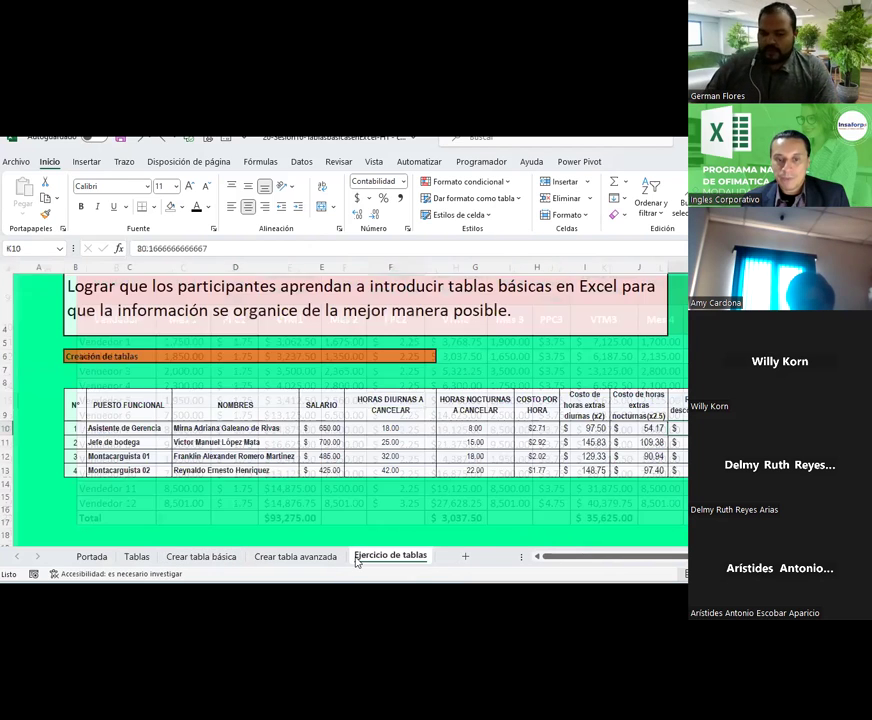
{"action": "scroll", "coordinate": [385, 483], "scroll_direction": "down", "scroll_amount": 1}
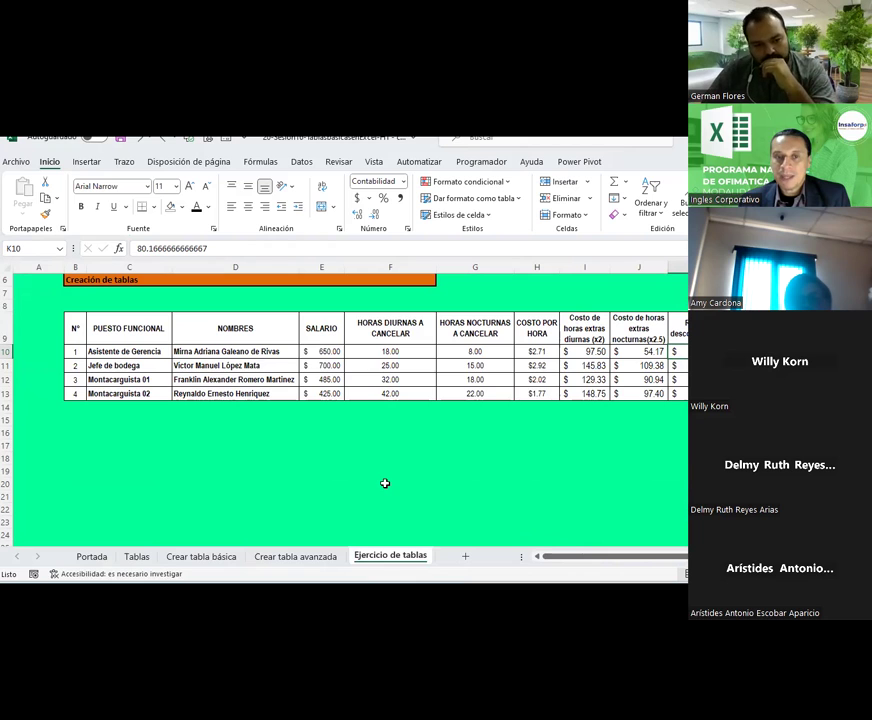
Step: Remove the background fill from the payroll table B9:M13 with Sin relleno
{"action": "left_click_drag", "start_coordinate": [73, 328], "coordinate": [805, 393]}
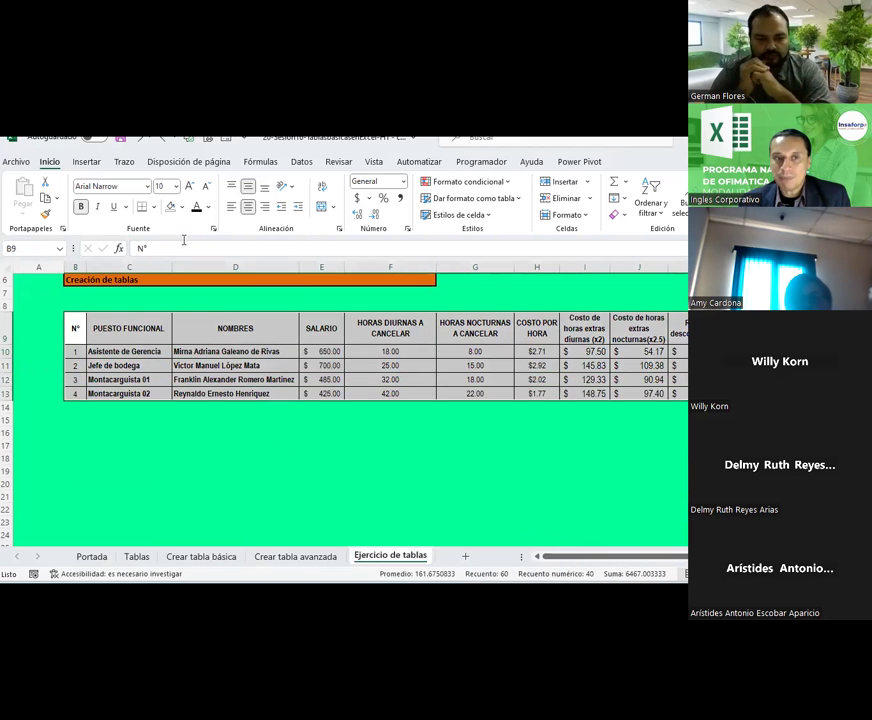
{"action": "left_click", "coordinate": [181, 206]}
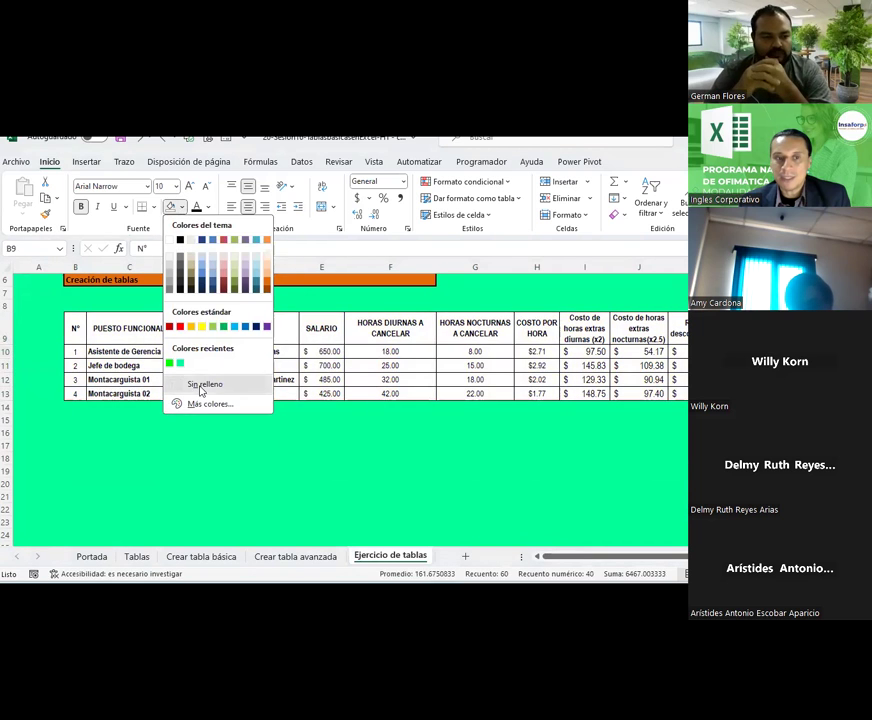
{"action": "left_click", "coordinate": [204, 385]}
{"action": "left_click", "coordinate": [291, 483]}
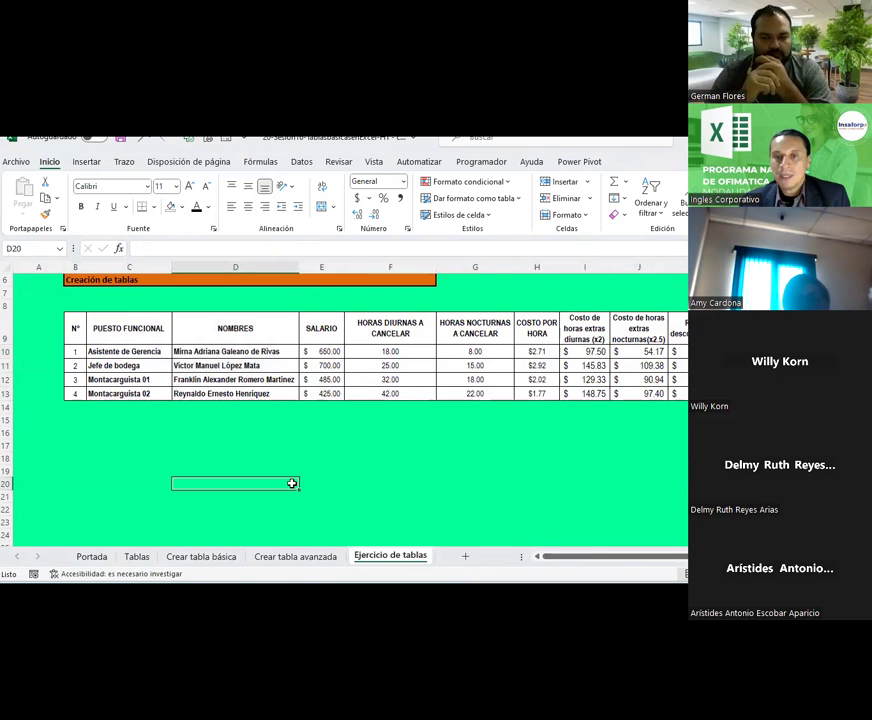
Step: Check the row 10 values in E10, G10 and I10–L10, then copy table B9:M13
{"action": "left_click", "coordinate": [595, 351]}
{"action": "left_click", "coordinate": [642, 352]}
{"action": "left_click", "coordinate": [760, 351]}
{"action": "key", "text": "Right"}
{"action": "key", "text": "Right"}
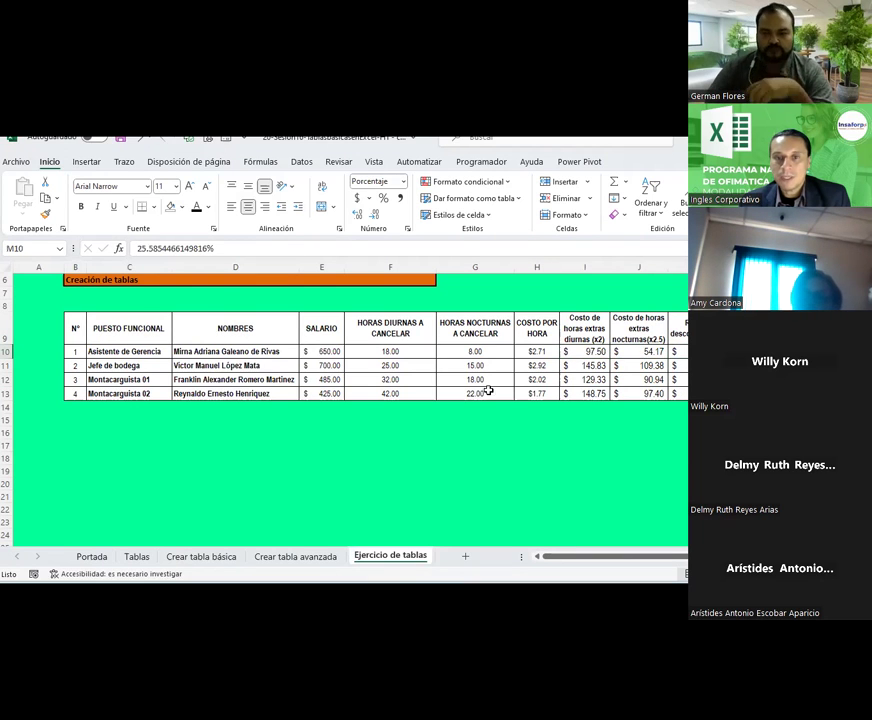
{"action": "left_click", "coordinate": [488, 351]}
{"action": "left_click", "coordinate": [327, 350]}
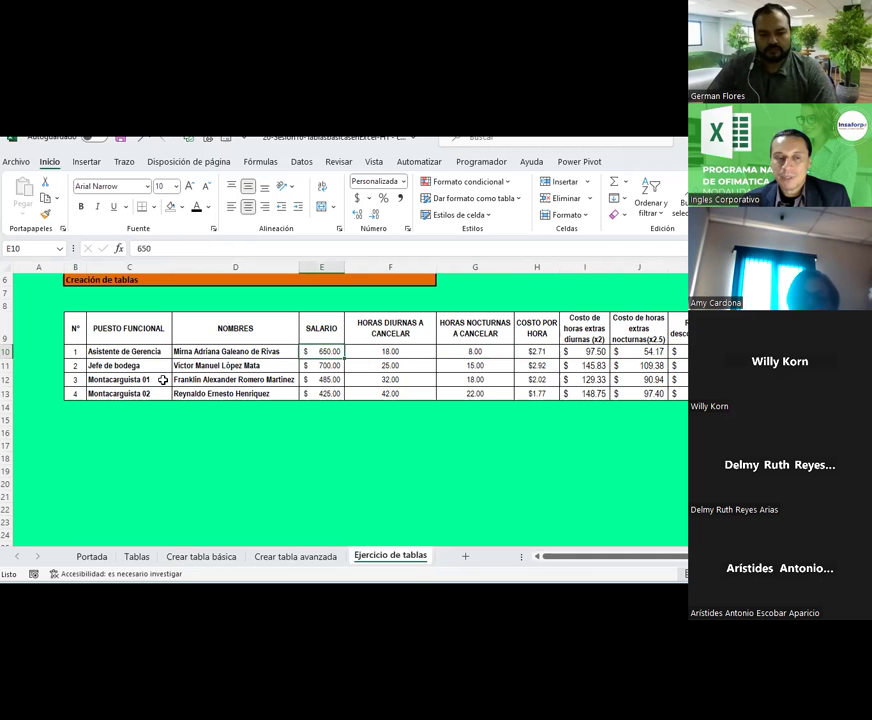
{"action": "left_click_drag", "start_coordinate": [80, 329], "coordinate": [810, 394]}
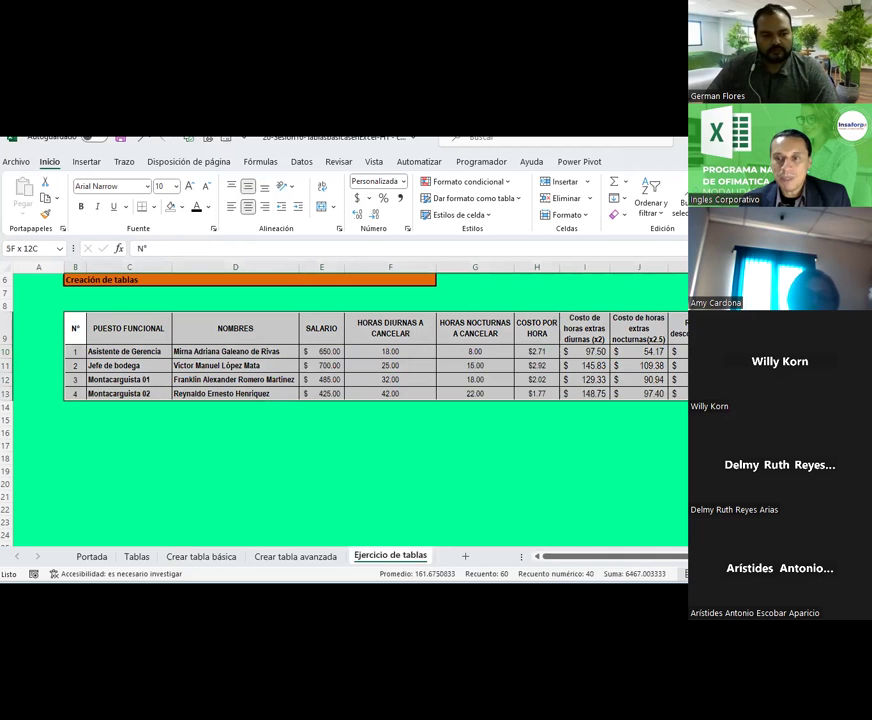
{"action": "key", "text": "ctrl+c"}
Step: Paste the copied payroll table at B17, below the original
{"action": "left_click", "coordinate": [72, 446]}
{"action": "key", "text": "ctrl+v"}
{"action": "scroll", "coordinate": [472, 450], "scroll_direction": "down", "scroll_amount": 2}
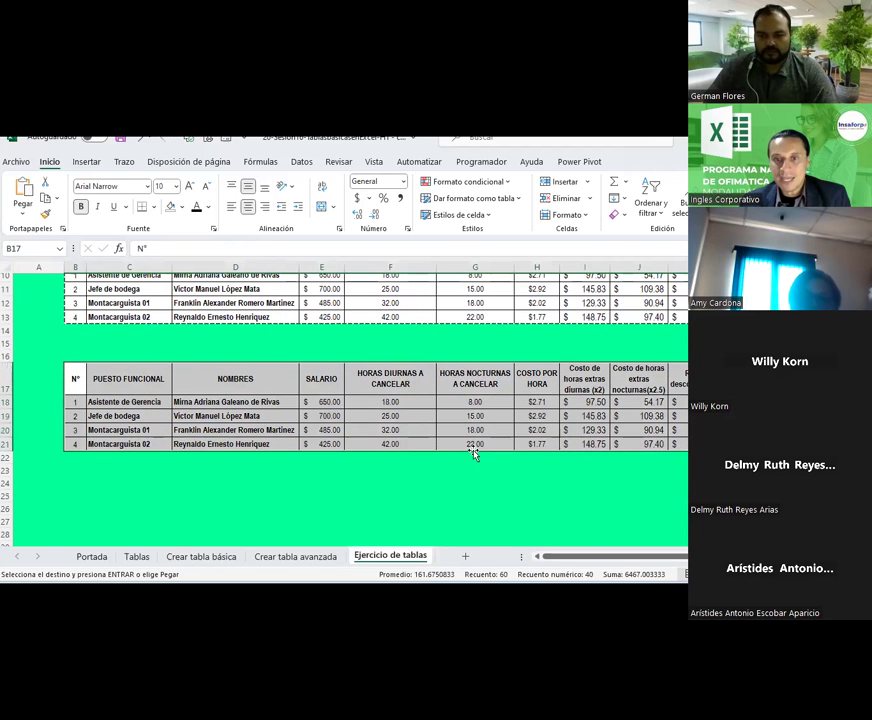
Step: Clear the copy's calculated columns in rows 18–21, then select B17:M21
{"action": "left_click_drag", "start_coordinate": [531, 401], "coordinate": [675, 444]}
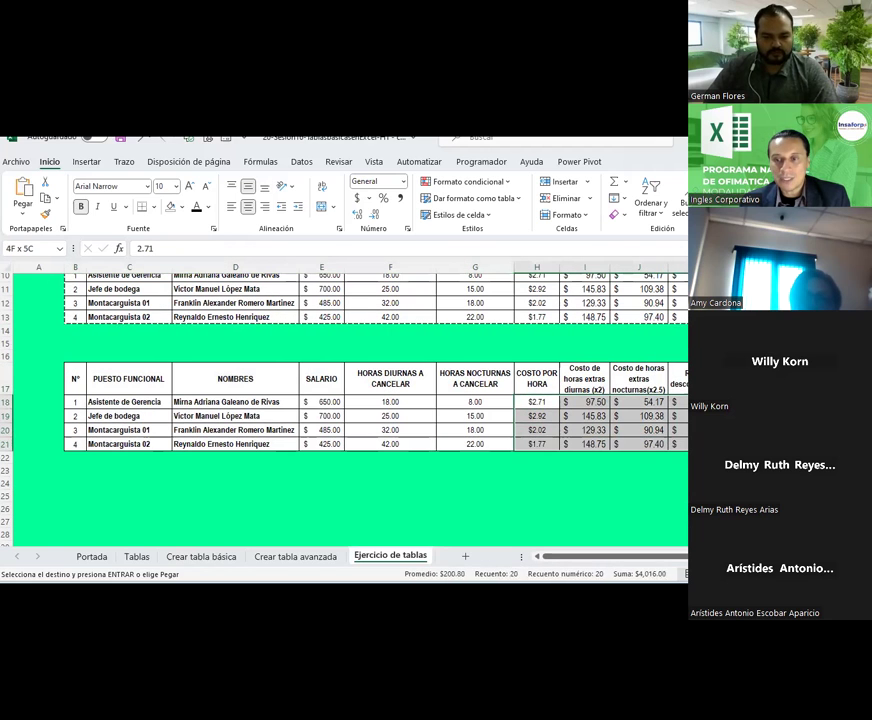
{"action": "key", "text": "Delete"}
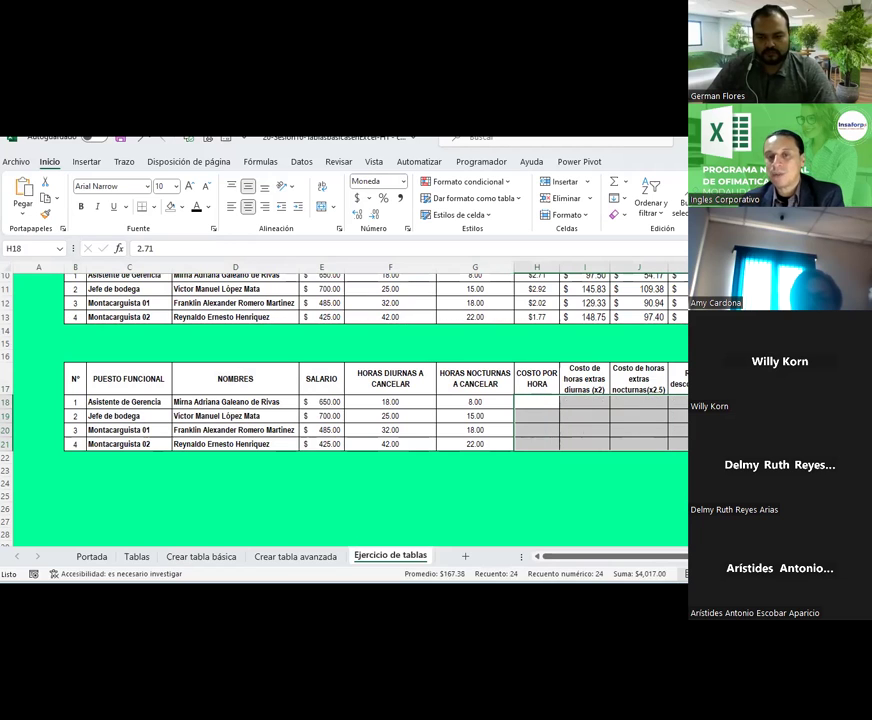
{"action": "scroll", "coordinate": [536, 450], "scroll_direction": "up", "scroll_amount": 1}
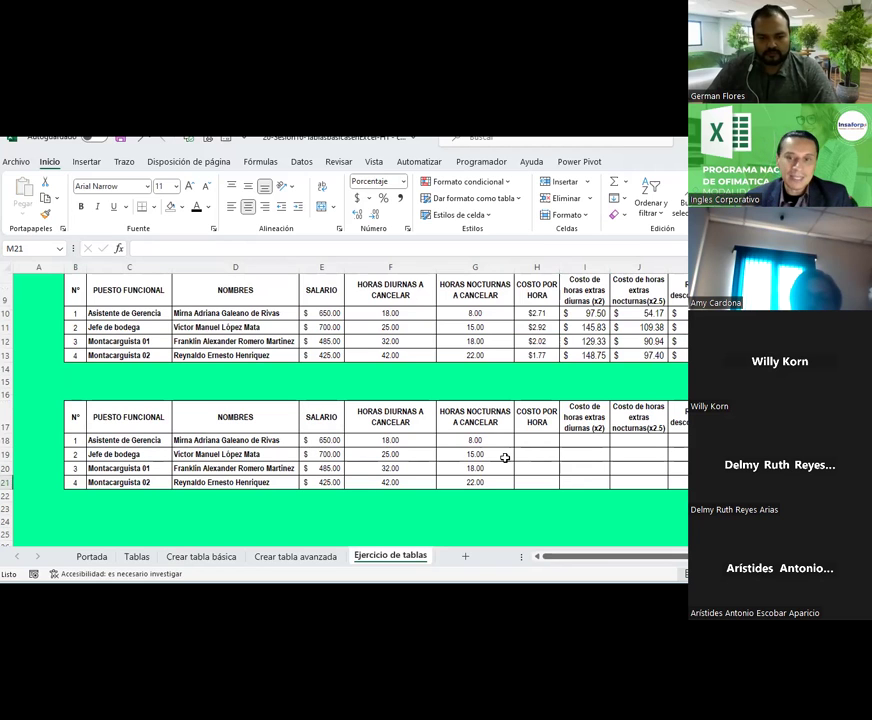
{"action": "scroll", "coordinate": [504, 457], "scroll_direction": "down", "scroll_amount": 1}
{"action": "scroll", "coordinate": [339, 412], "scroll_direction": "up", "scroll_amount": 1}
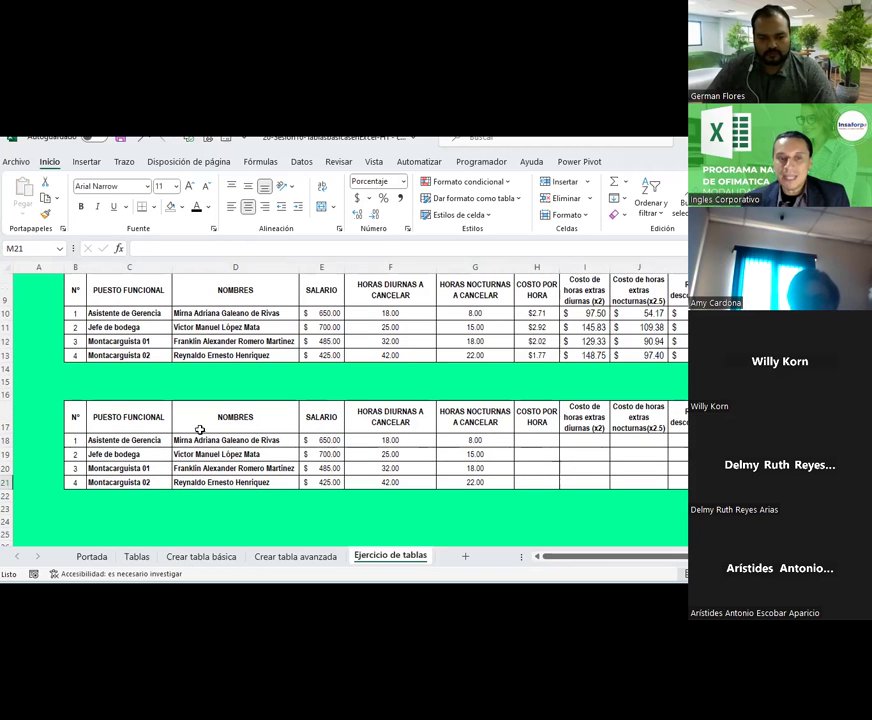
{"action": "left_click_drag", "start_coordinate": [66, 412], "coordinate": [686, 484]}
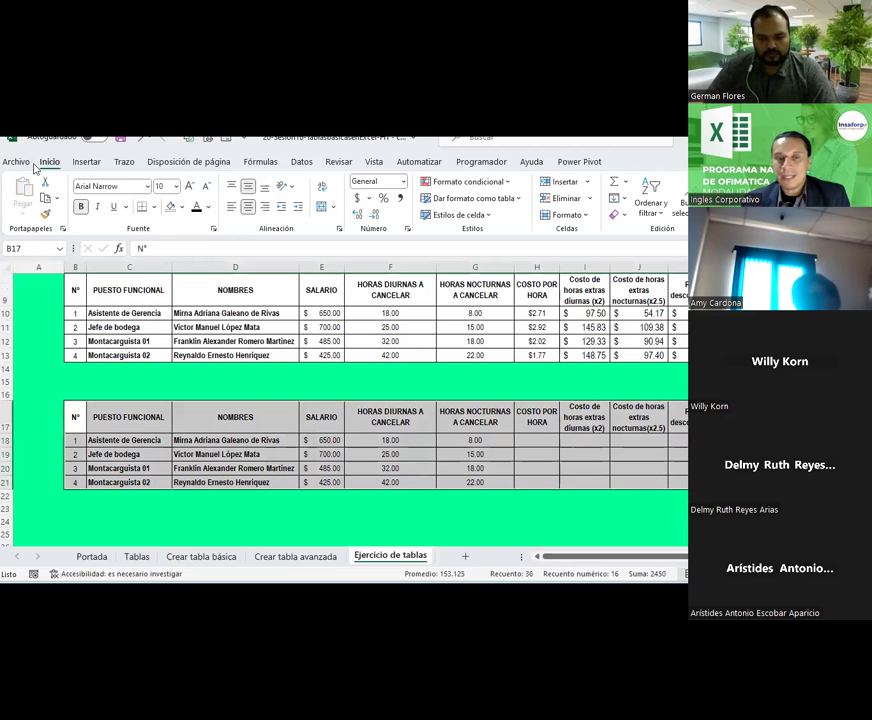
Step: Turn the selected copy B17:M21 into a table with headers
{"action": "left_click", "coordinate": [600, 164]}
{"action": "left_click", "coordinate": [89, 167]}
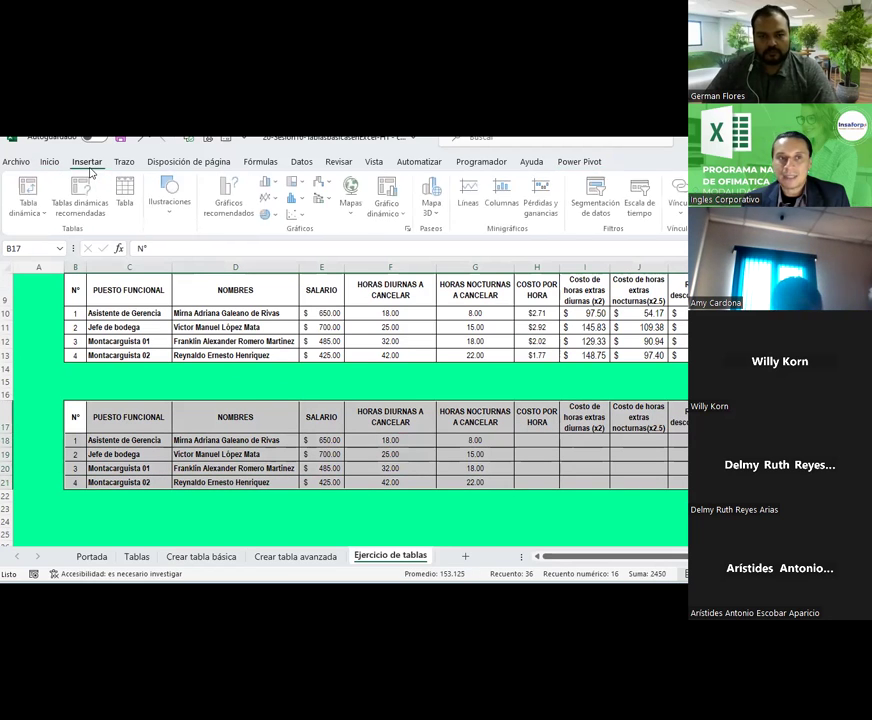
{"action": "left_click", "coordinate": [124, 192]}
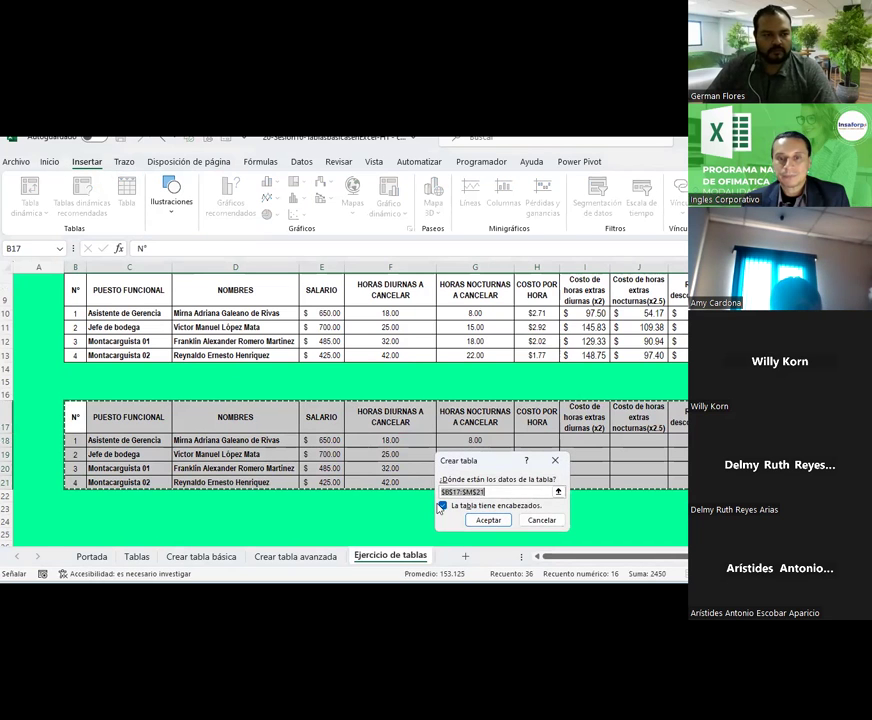
{"action": "left_click", "coordinate": [486, 520]}
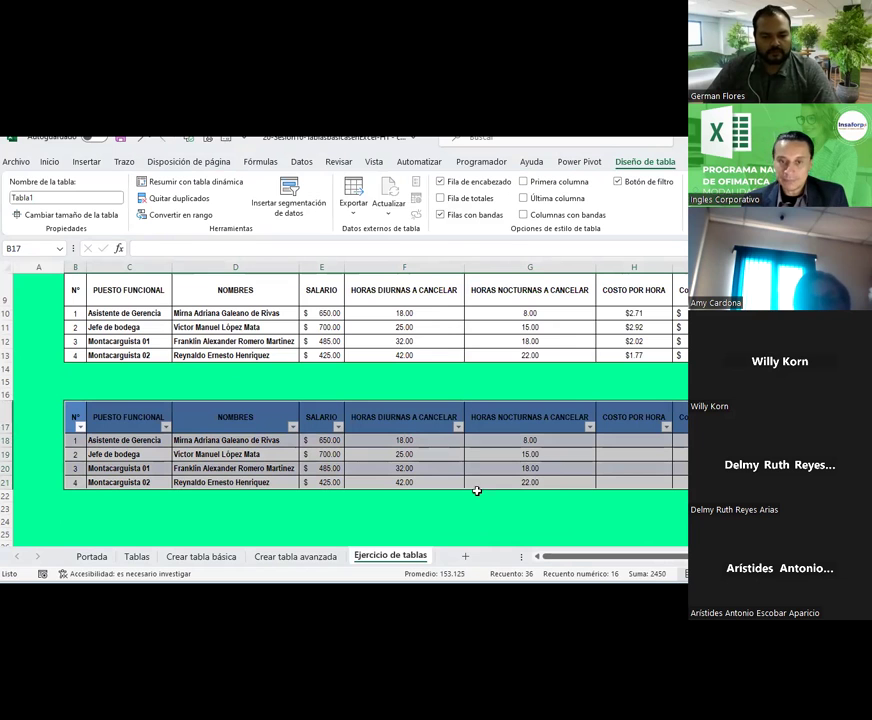
Step: Narrow the widened columns F:M to equal widths
{"action": "left_click_drag", "start_coordinate": [404, 290], "coordinate": [686, 482]}
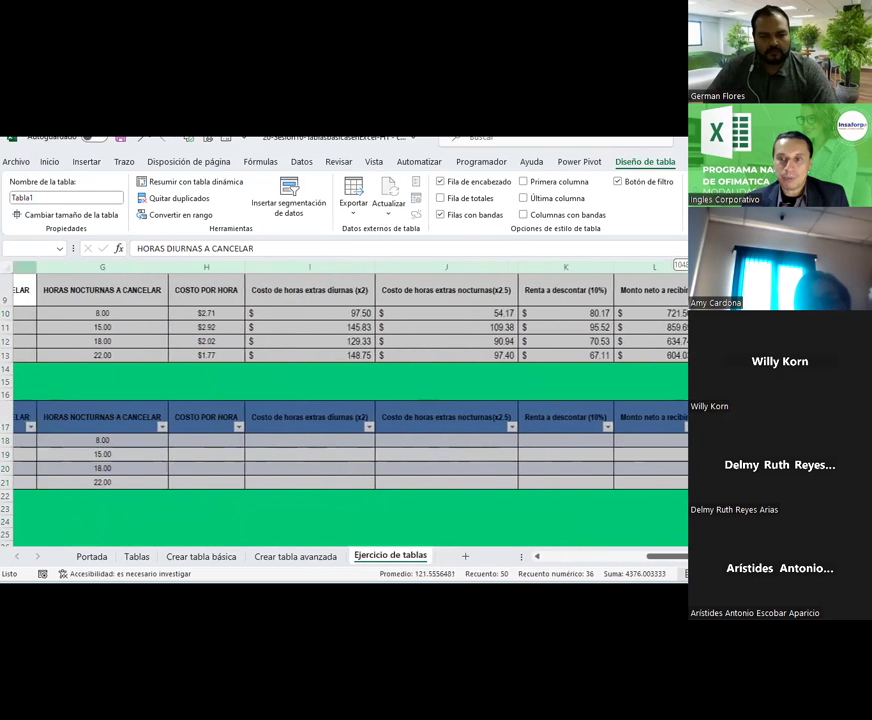
{"action": "left_click", "coordinate": [49, 161]}
{"action": "left_click_drag", "start_coordinate": [221, 266], "coordinate": [197, 263]}
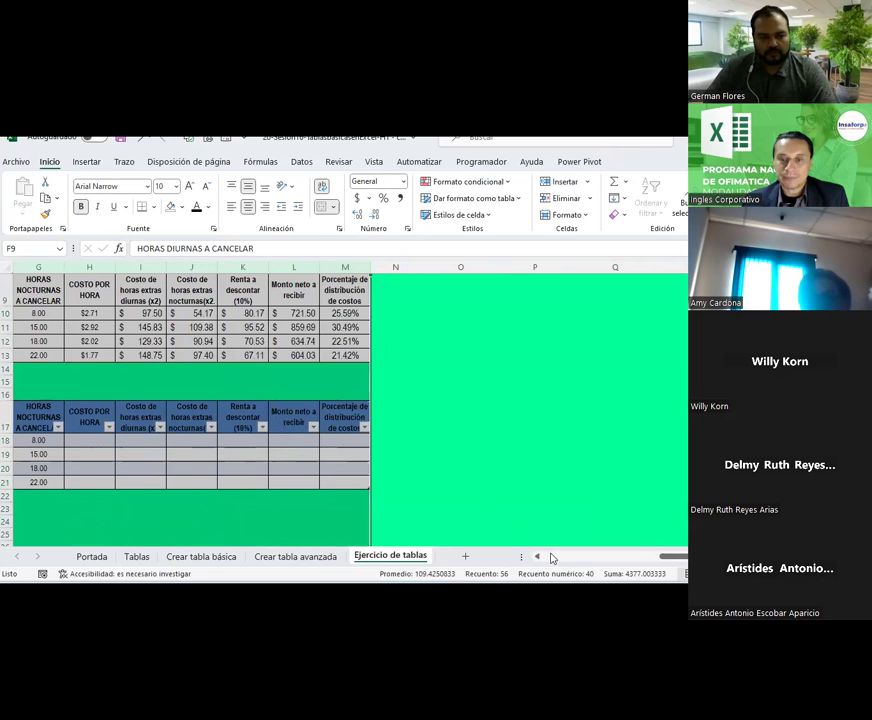
{"action": "left_click", "coordinate": [552, 557]}
Step: Hide the new table's filter buttons with Ctrl+Shift+L and inspect cells E18, F18 and H18
{"action": "left_click", "coordinate": [499, 466]}
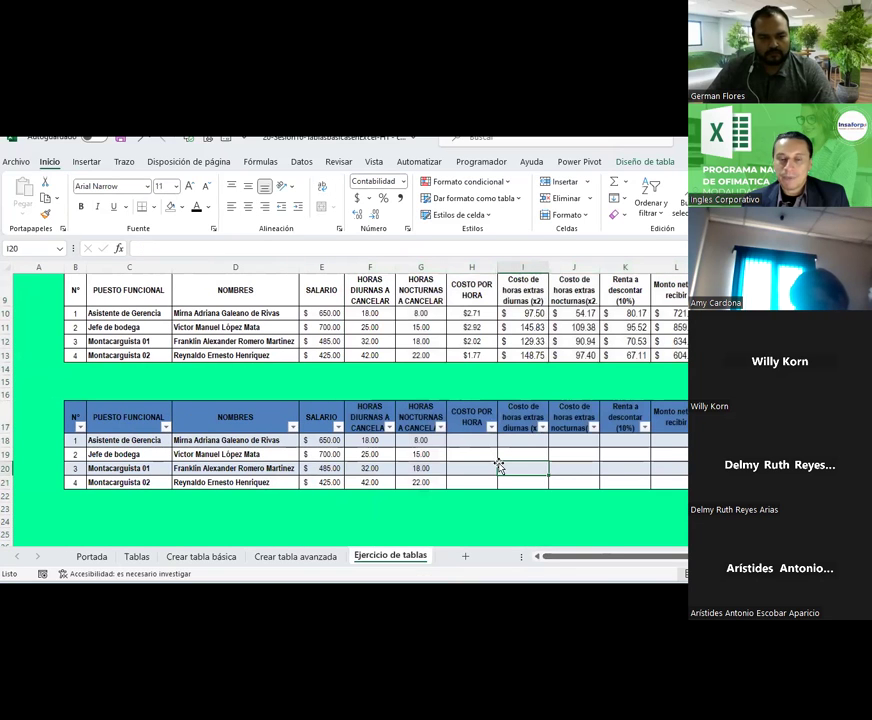
{"action": "key", "text": "ctrl+shift+l"}
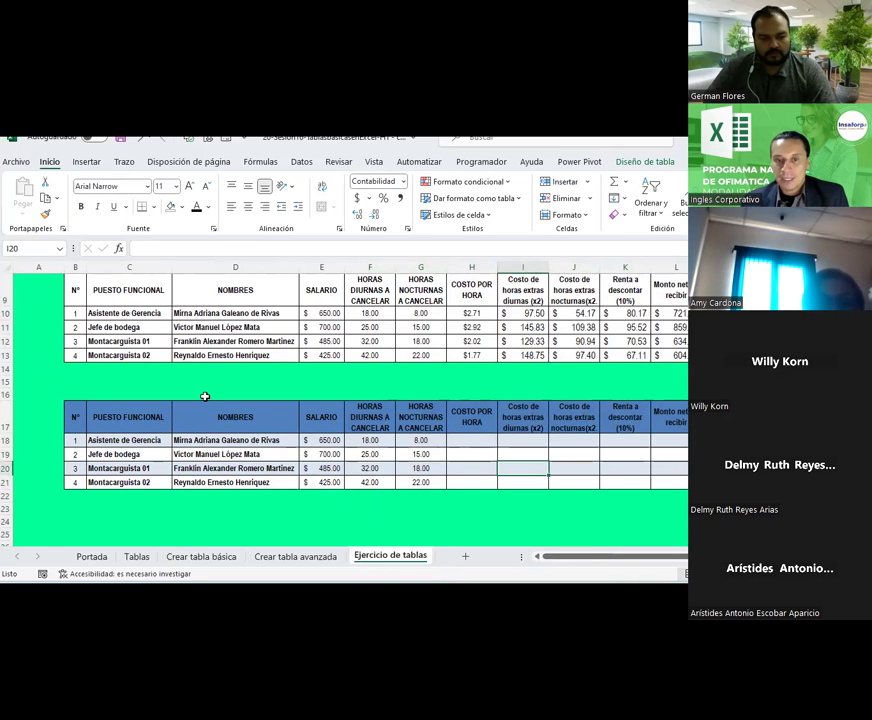
{"action": "left_click", "coordinate": [521, 418]}
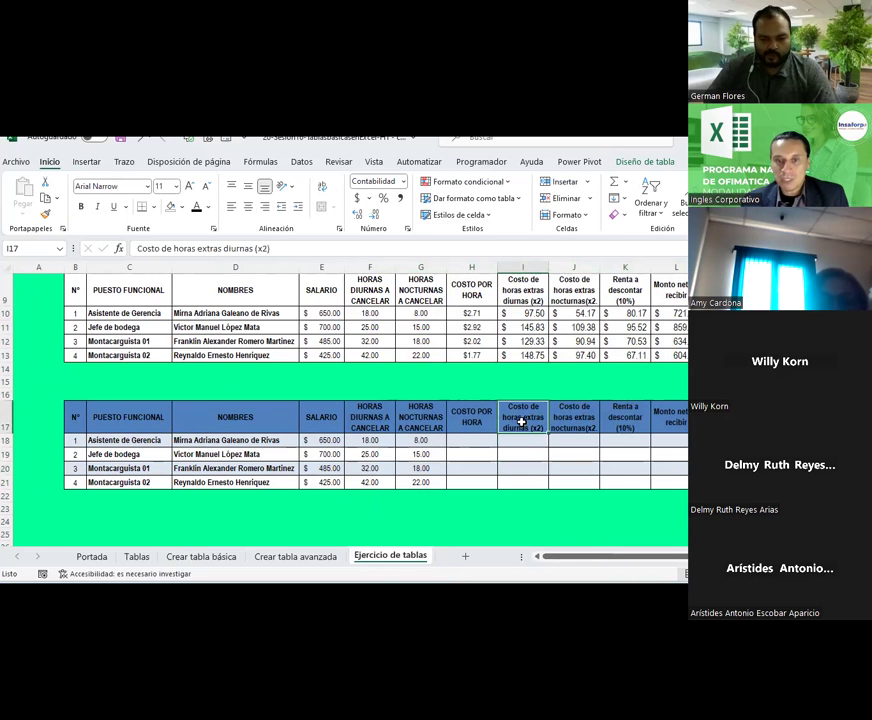
{"action": "left_click", "coordinate": [470, 441]}
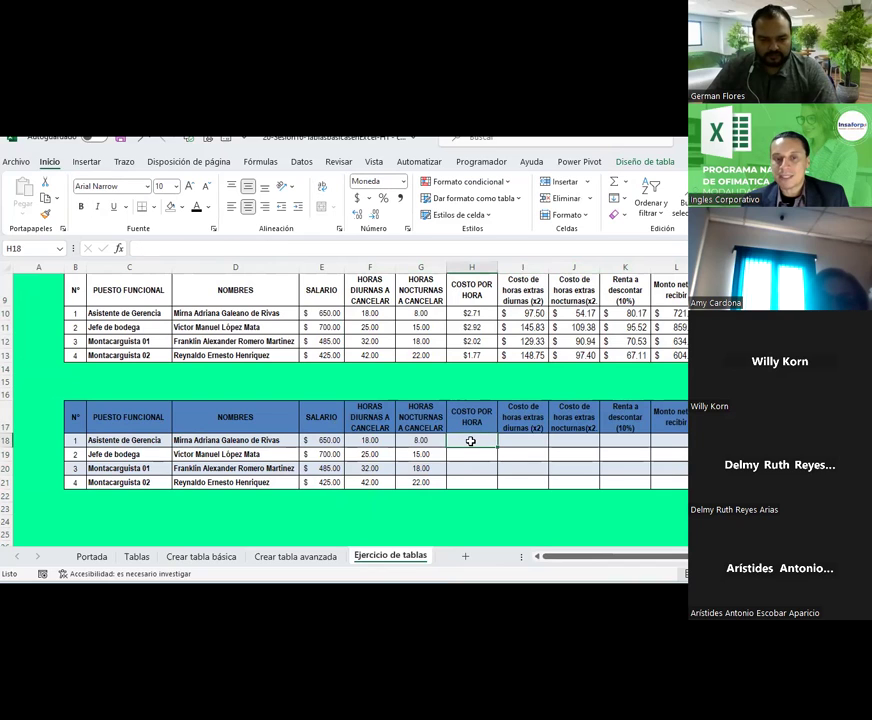
{"action": "left_click", "coordinate": [309, 441]}
{"action": "left_click", "coordinate": [478, 436]}
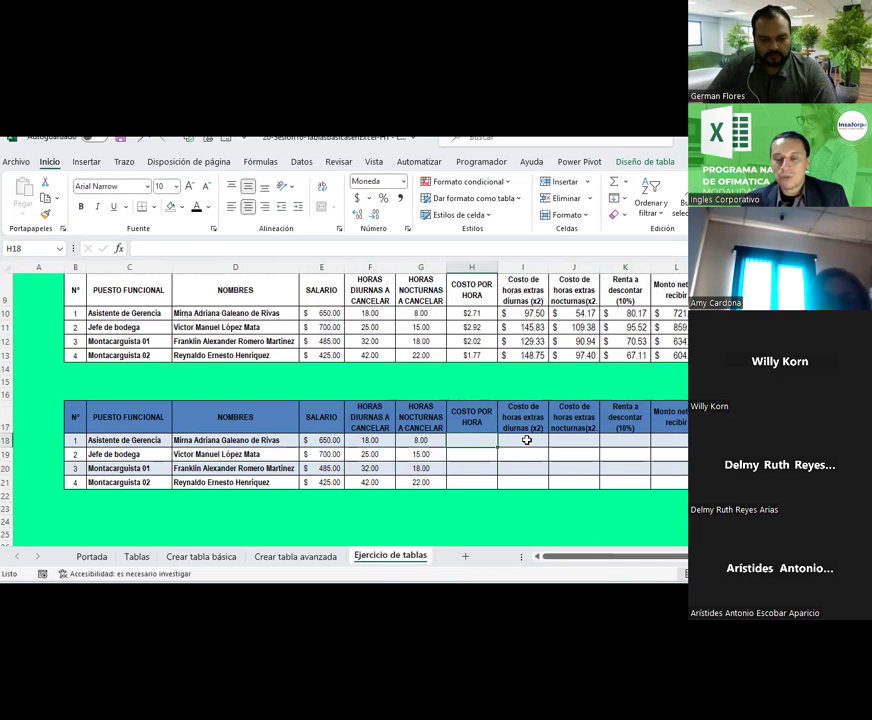
{"action": "left_click_drag", "start_coordinate": [526, 440], "coordinate": [480, 439]}
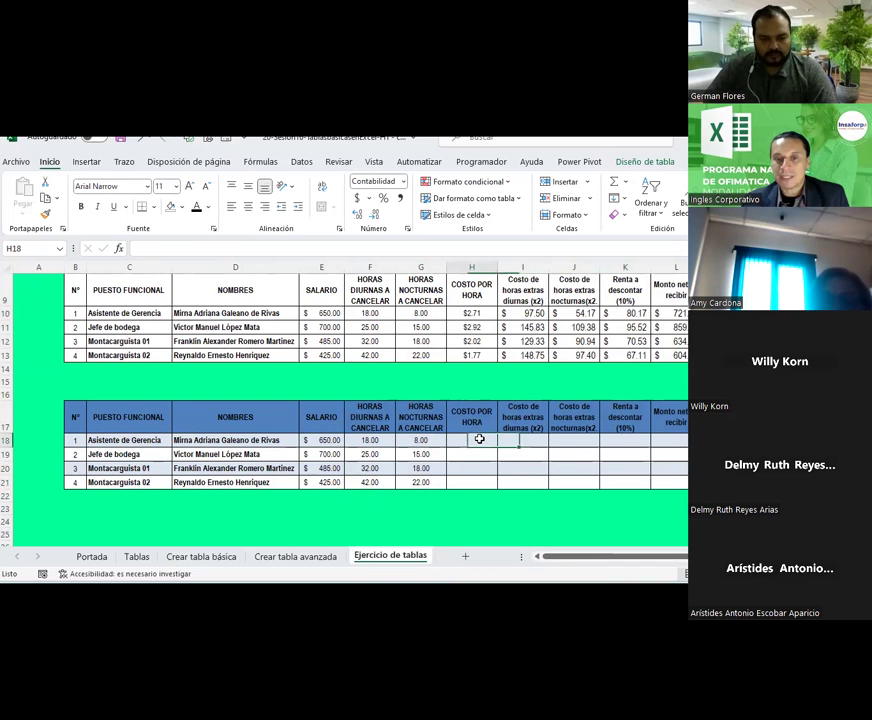
{"action": "left_click", "coordinate": [460, 436]}
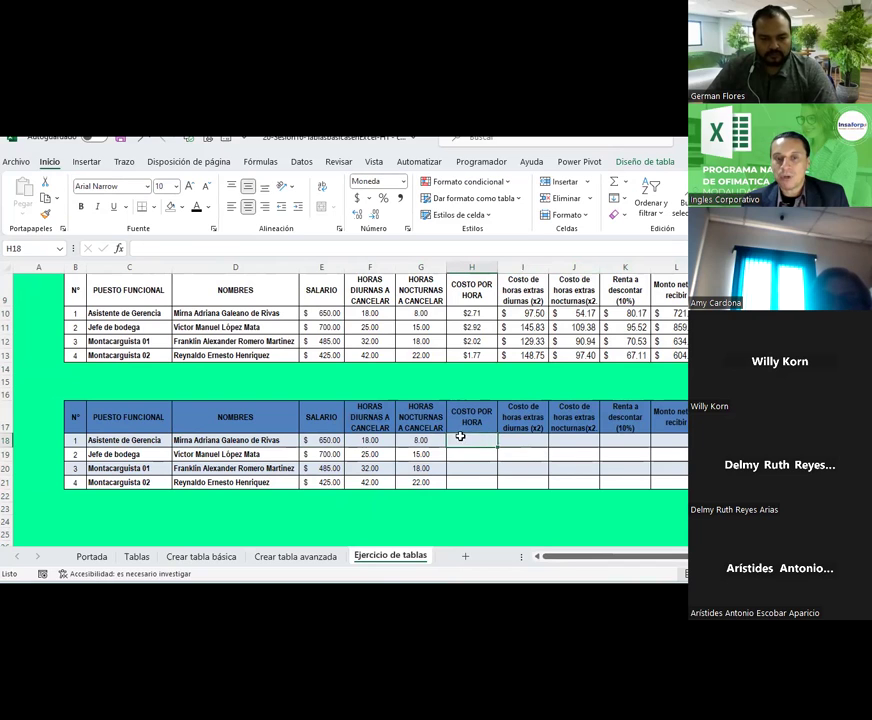
{"action": "left_click", "coordinate": [374, 443]}
{"action": "left_click", "coordinate": [568, 441]}
Step: Widen column J to show its full header and review row 18's overtime and Renta a descontar cells
{"action": "left_click_drag", "start_coordinate": [598, 267], "coordinate": [614, 267]}
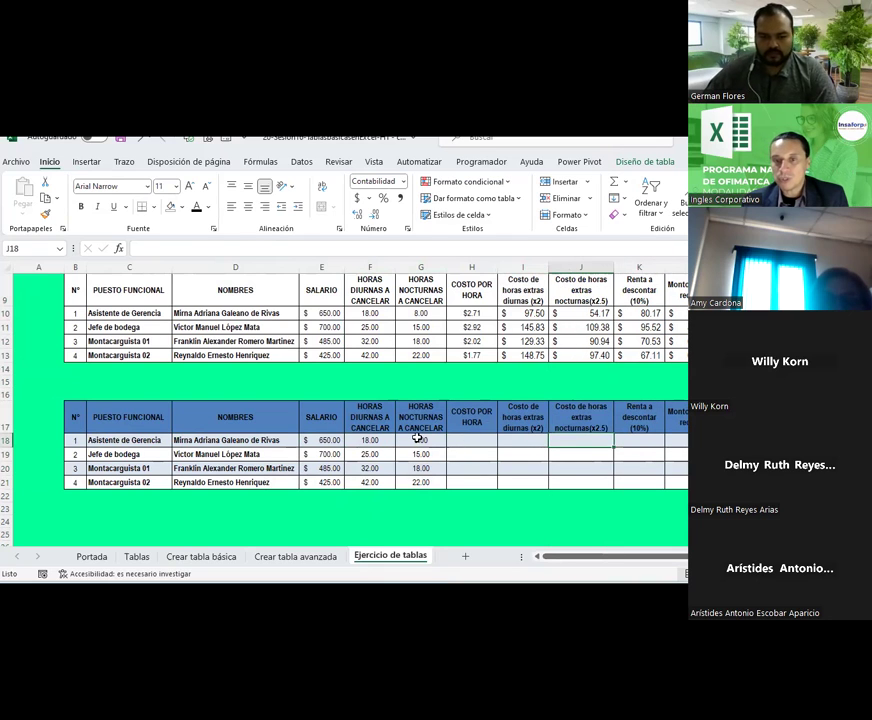
{"action": "left_click", "coordinate": [640, 443]}
{"action": "left_click", "coordinate": [330, 440]}
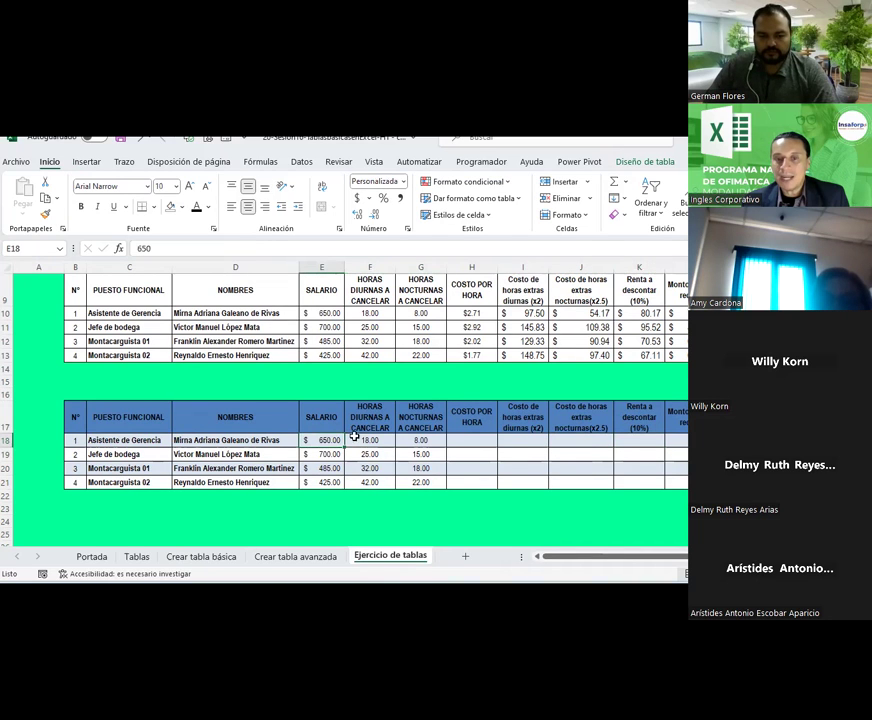
{"action": "left_click", "coordinate": [522, 440]}
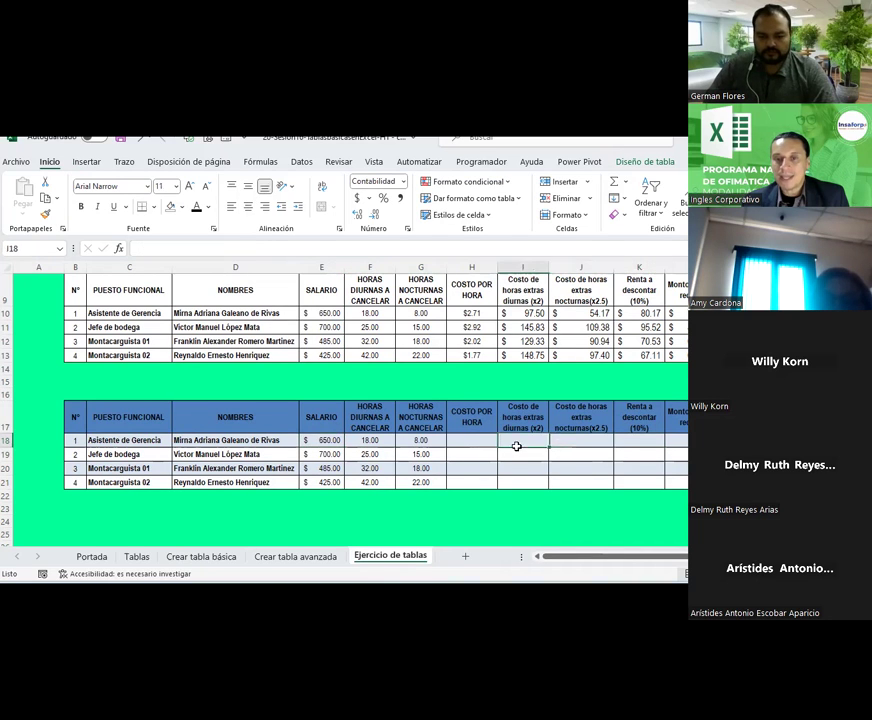
{"action": "left_click", "coordinate": [634, 440]}
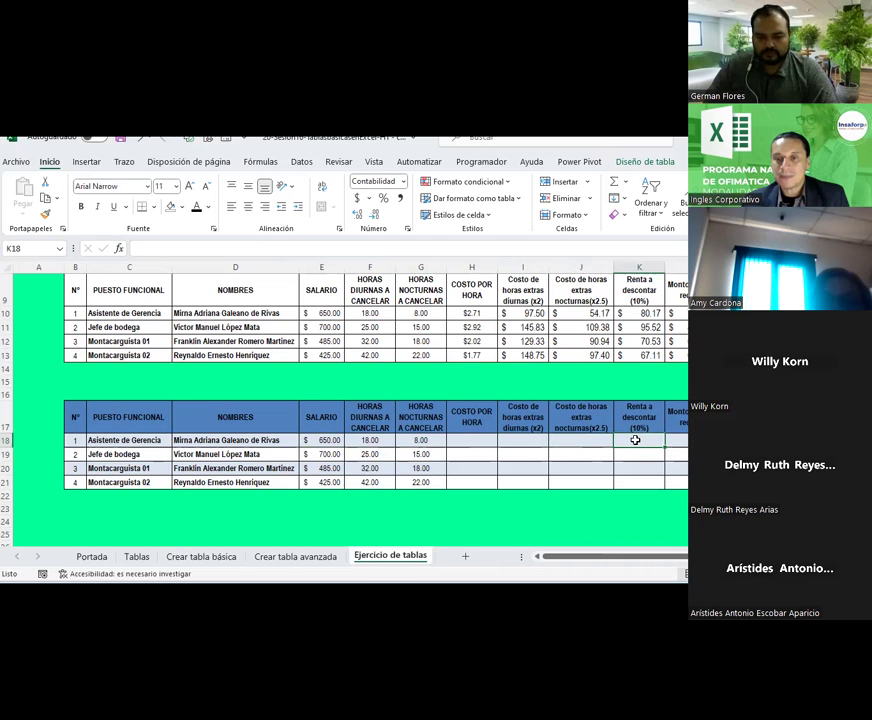
{"action": "left_click", "coordinate": [680, 441]}
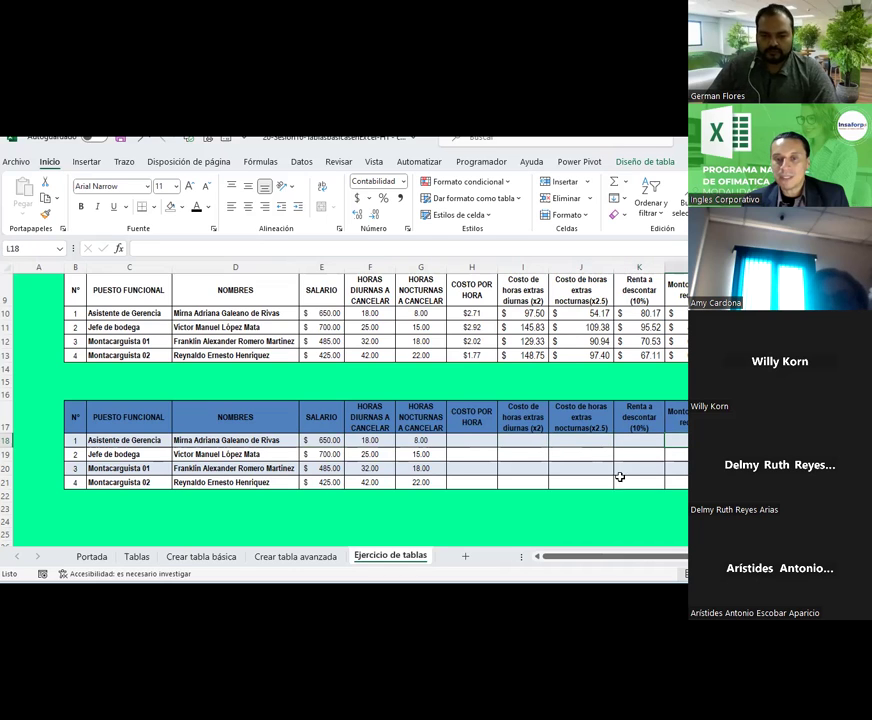
{"action": "left_click", "coordinate": [335, 440]}
{"action": "left_click", "coordinate": [533, 438]}
{"action": "left_click", "coordinate": [586, 442]}
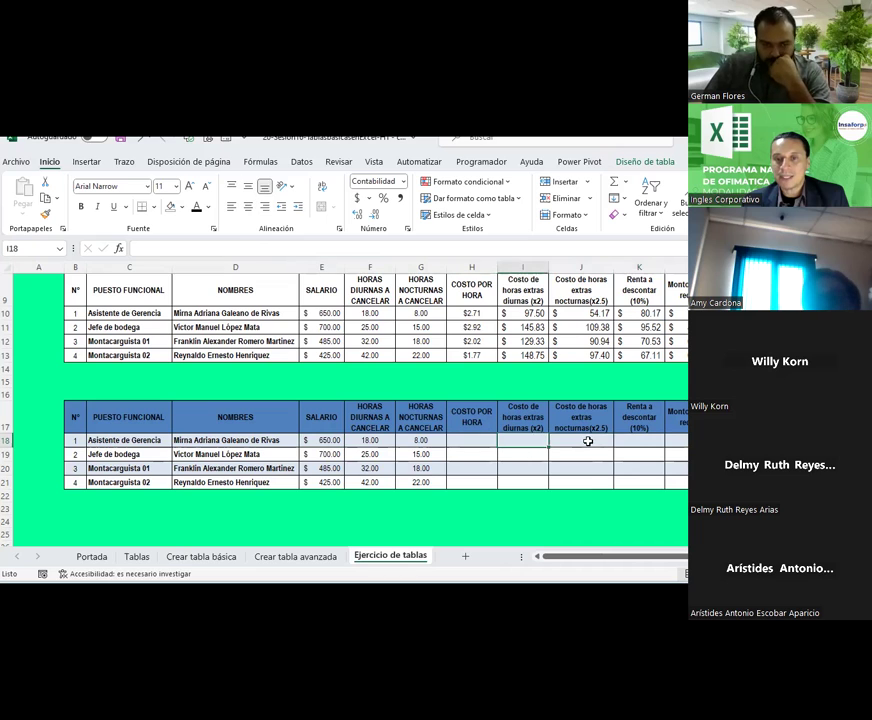
{"action": "left_click", "coordinate": [645, 441]}
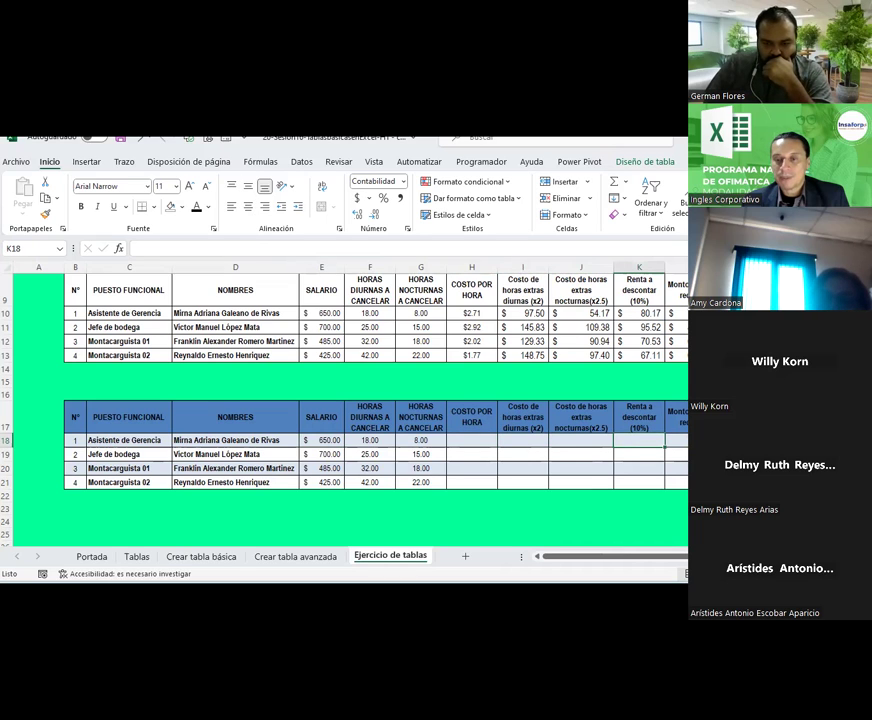
Step: Select L18:L21, then move between cells L18, M18 and M20 of the table
{"action": "left_click_drag", "start_coordinate": [676, 440], "coordinate": [676, 482]}
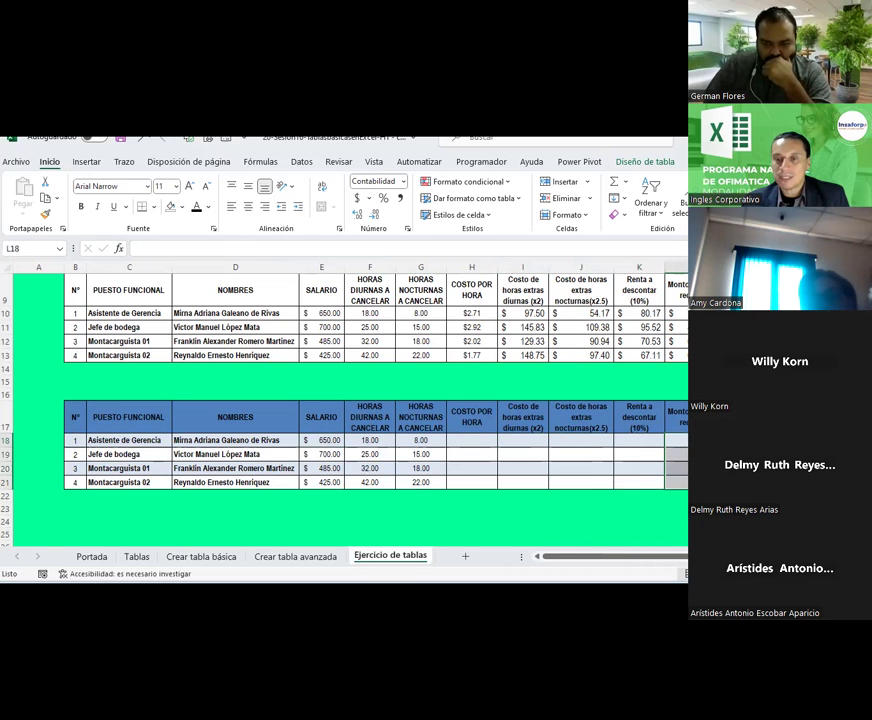
{"action": "key", "text": "Right"}
{"action": "key", "text": "Down"}
{"action": "key", "text": "Down"}
{"action": "left_click_drag", "start_coordinate": [75, 417], "coordinate": [676, 482]}
{"action": "left_click", "coordinate": [676, 440]}
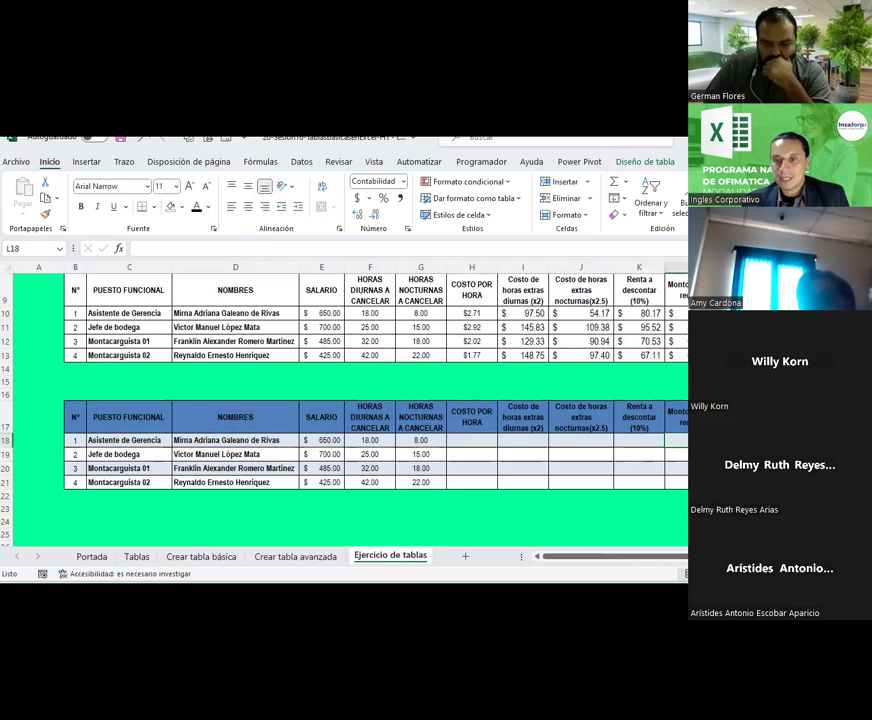
{"action": "key", "text": "Right"}
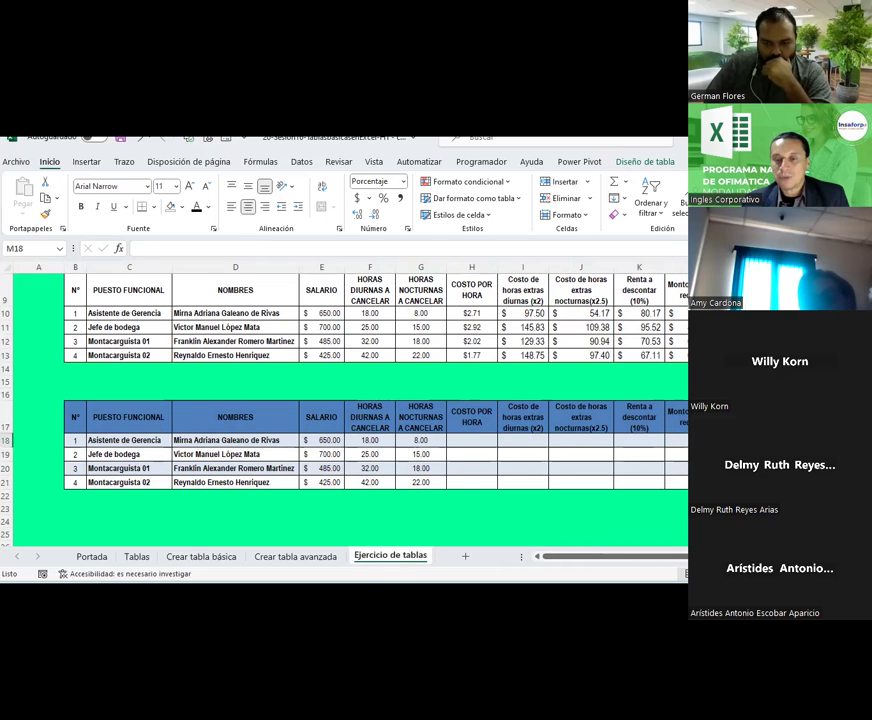
{"action": "key", "text": "Down"}
{"action": "key", "text": "Down"}
{"action": "key", "text": "Left"}
{"action": "key", "text": "Right"}
{"action": "key", "text": "Left"}
{"action": "key", "text": "Right"}
{"action": "key", "text": "Up"}
{"action": "key", "text": "Up"}
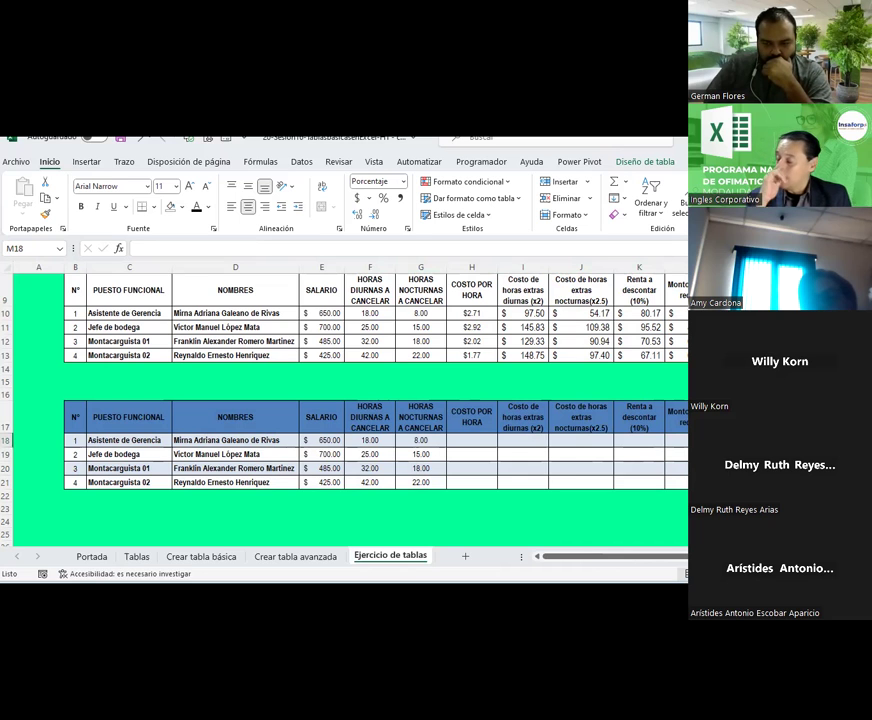
Step: Look at the Crear tabla avanzada and Crear tabla básica sheets, including the sales percentage formula
{"action": "left_click", "coordinate": [300, 557]}
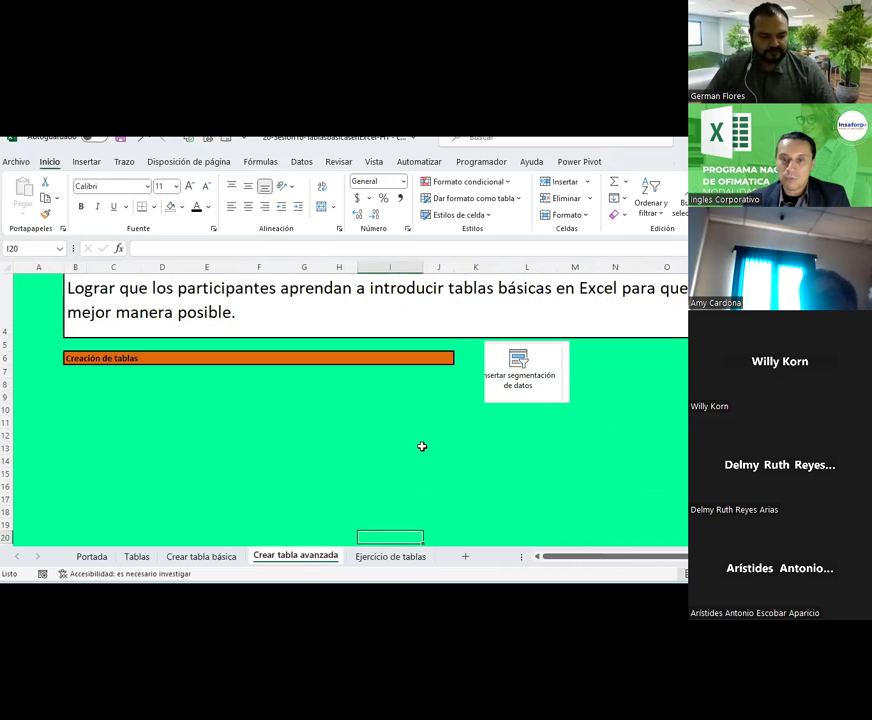
{"action": "left_click", "coordinate": [228, 561]}
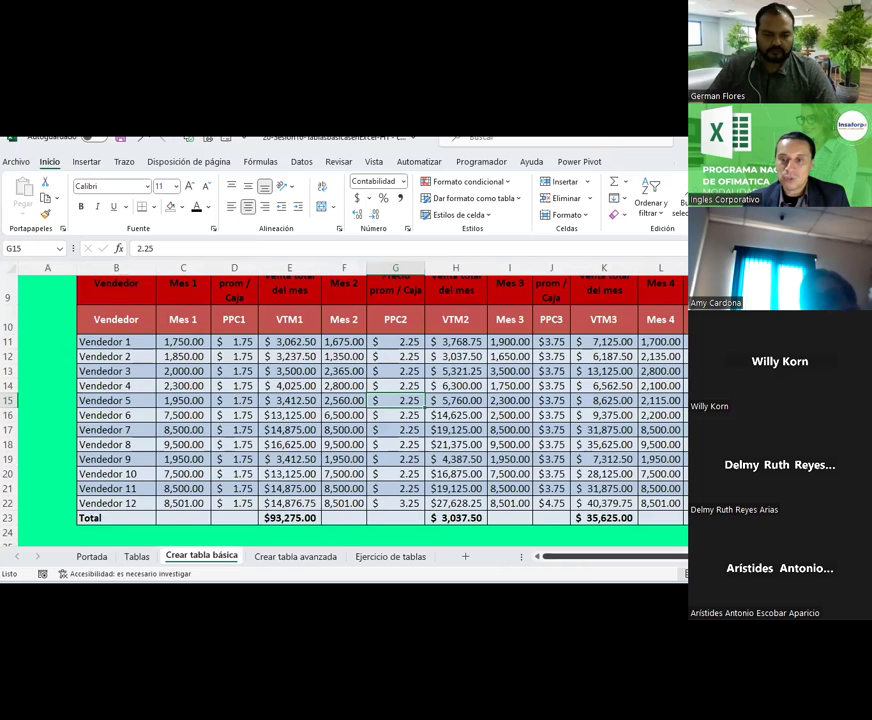
{"action": "scroll", "coordinate": [350, 410], "scroll_direction": "right", "scroll_amount": 2}
{"action": "left_click", "coordinate": [720, 342]}
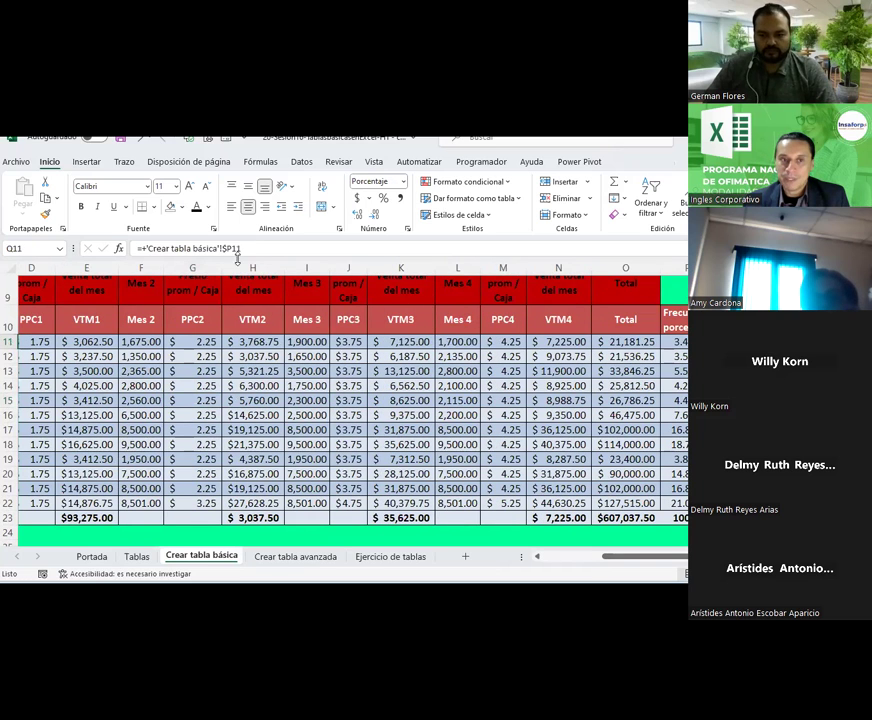
Step: Return to Ejercicio de tablas and select the first empty COSTO POR HORA cell, H18
{"action": "left_click", "coordinate": [364, 562]}
{"action": "left_click", "coordinate": [460, 441]}
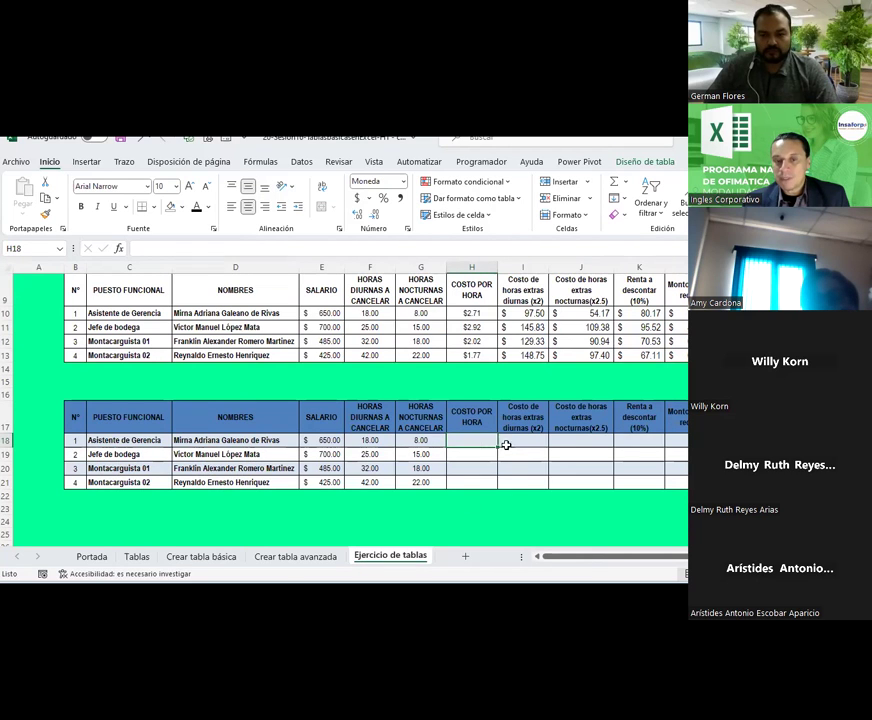
{"action": "left_click", "coordinate": [570, 440]}
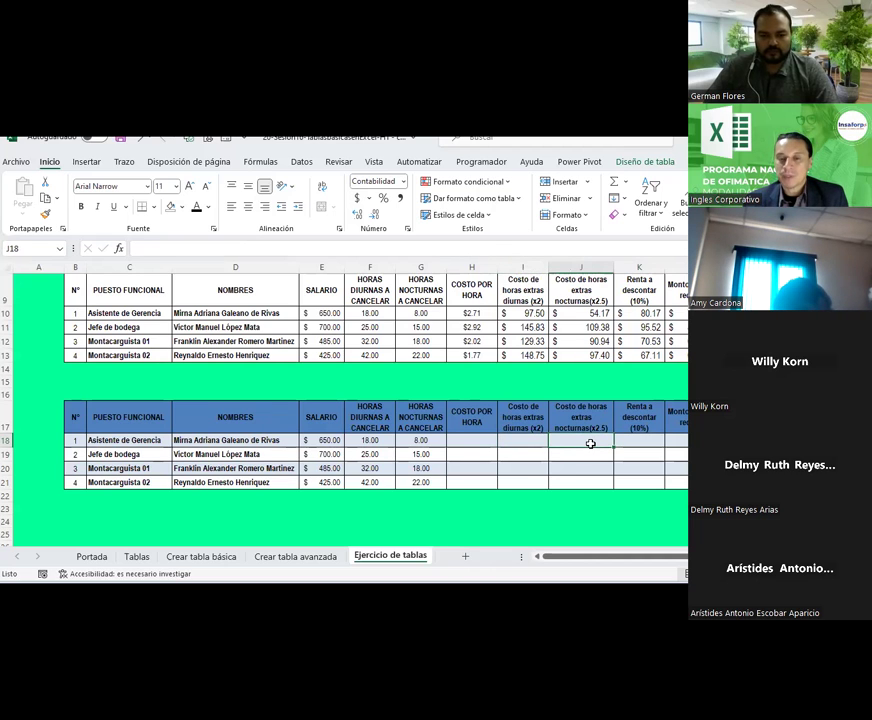
{"action": "left_click", "coordinate": [476, 442]}
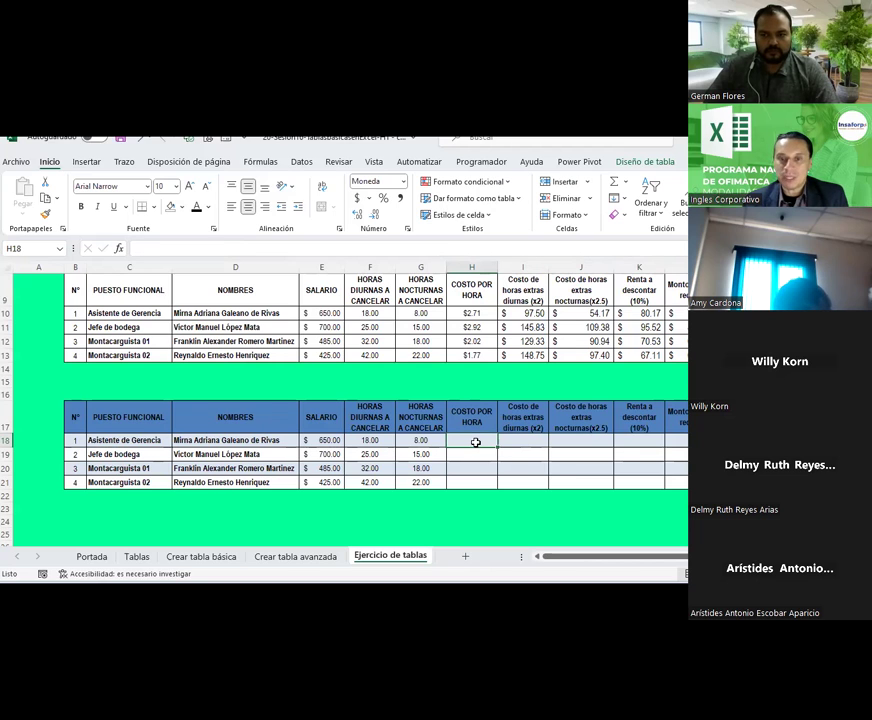
{"action": "type", "text": "=("}
{"action": "left_click", "coordinate": [322, 441]}
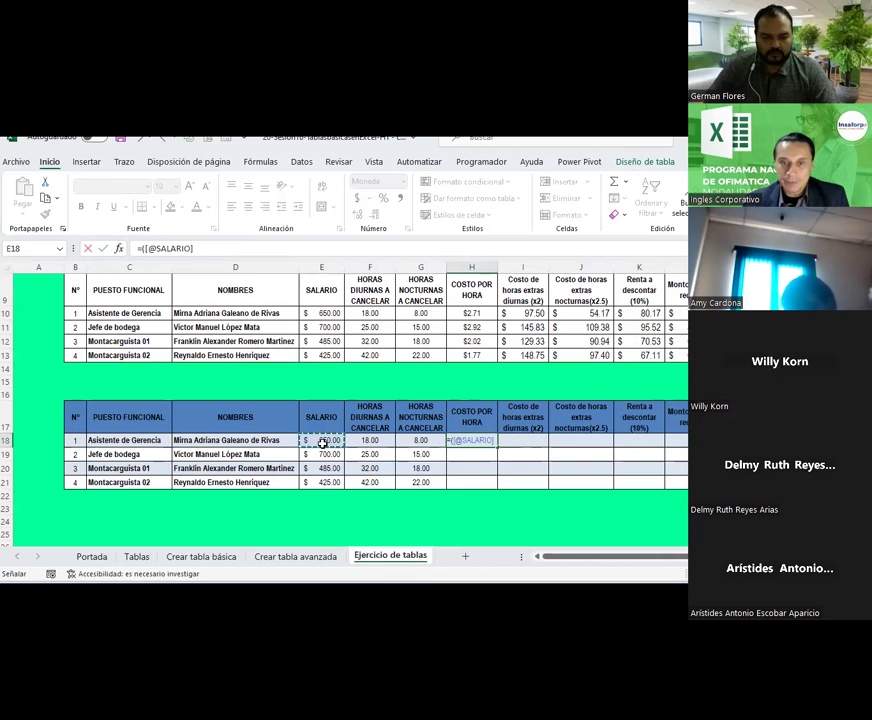
{"action": "type", "text": ")/"}
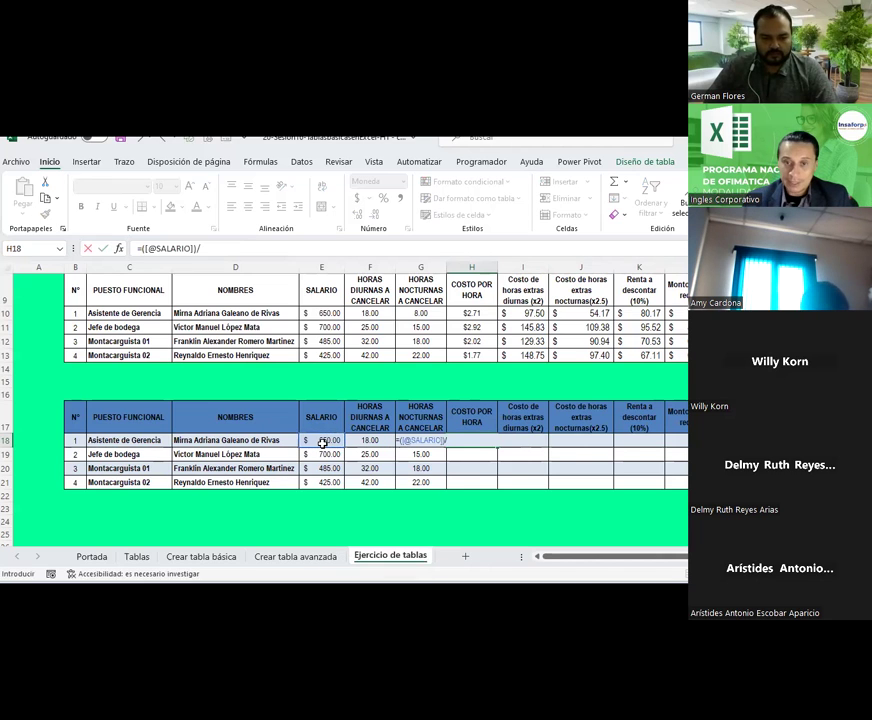
{"action": "type", "text": "30/8"}
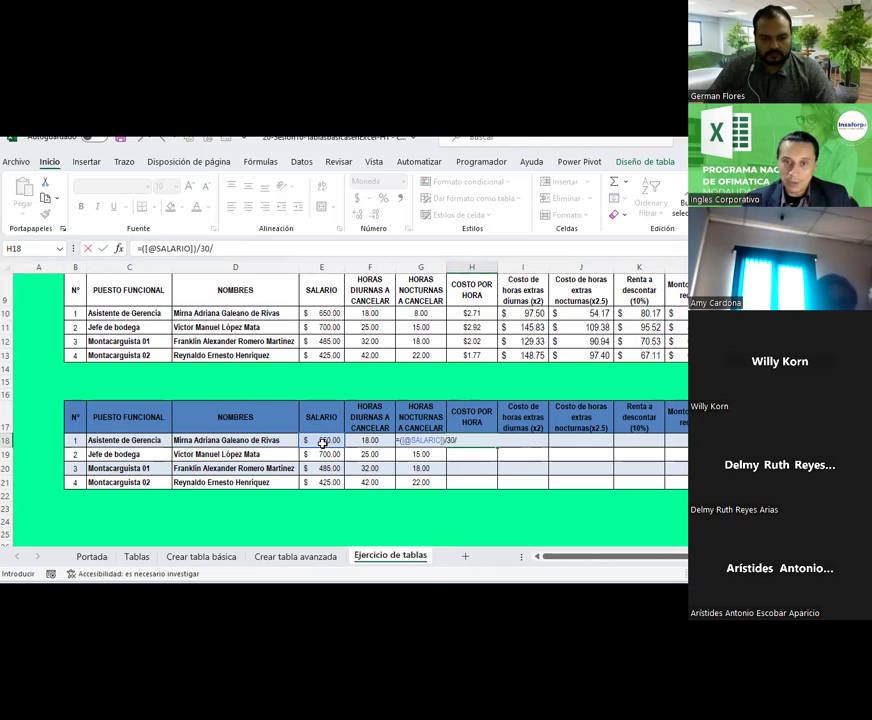
{"action": "key", "text": "Return"}
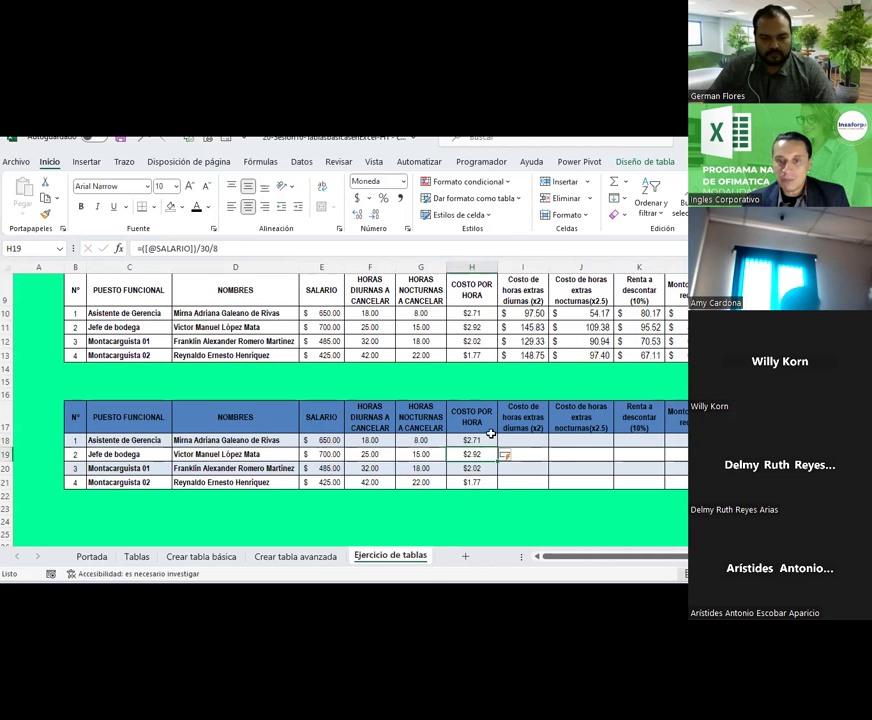
{"action": "key", "text": "Down"}
{"action": "key", "text": "Down"}
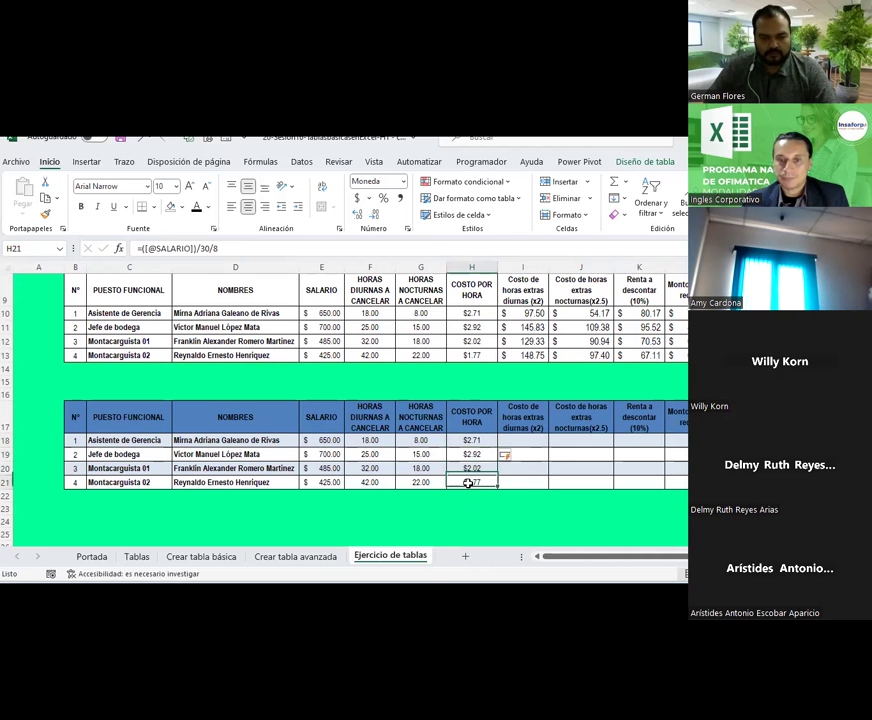
{"action": "left_click", "coordinate": [474, 441]}
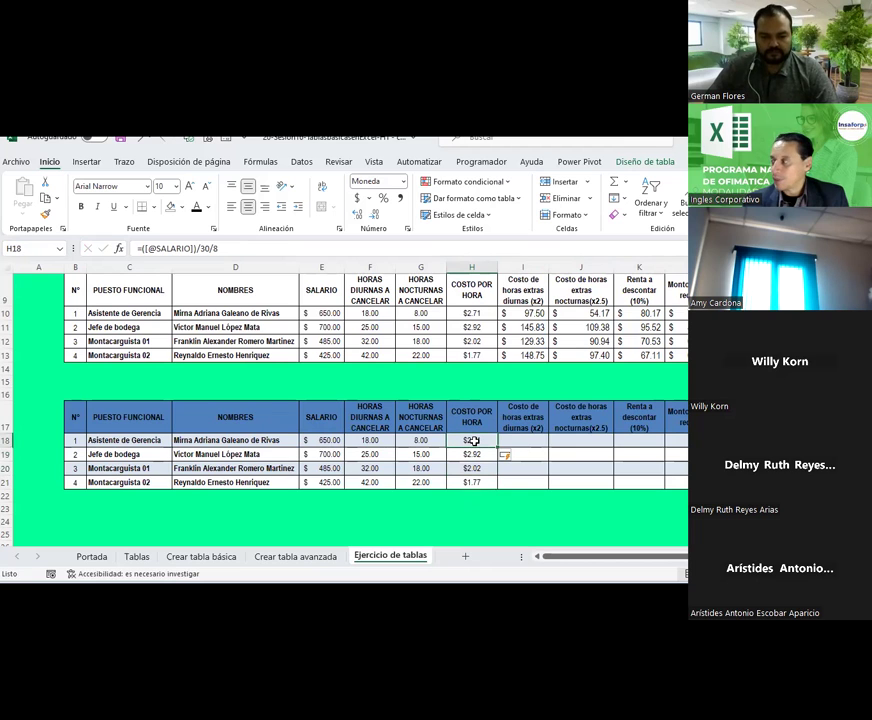
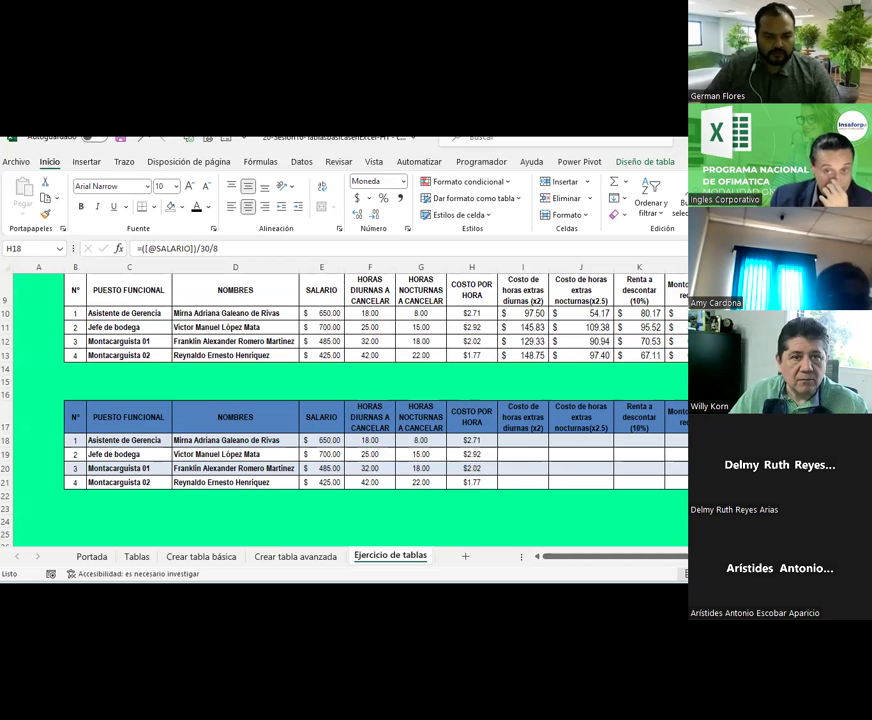
Step: In I18, enter hourly cost × daytime hours × 2, filling $97.50, $145.83, $129.33, $148.75
{"action": "left_click", "coordinate": [475, 441]}
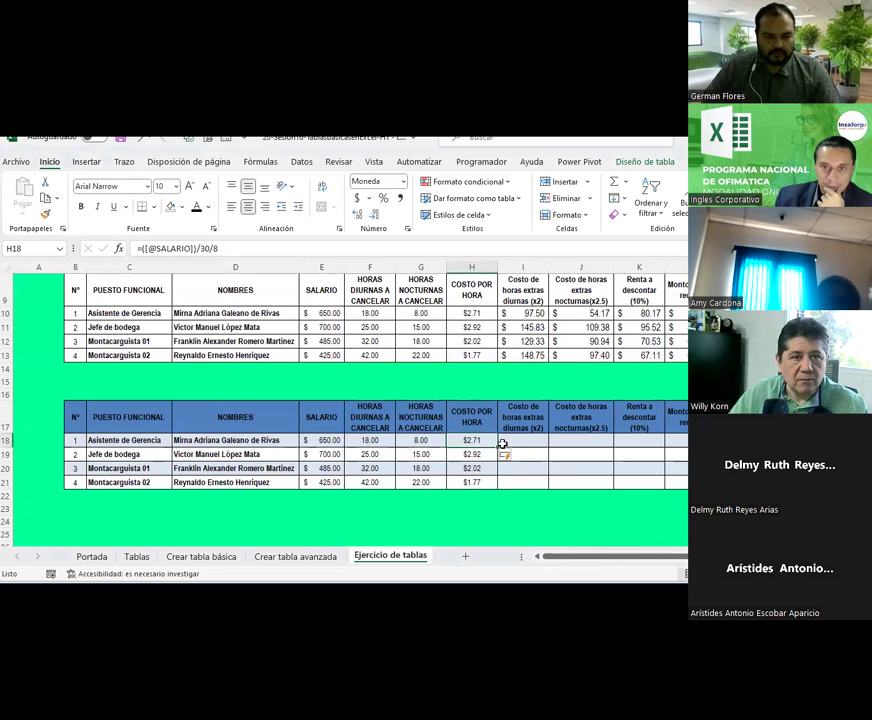
{"action": "double_click", "coordinate": [514, 442]}
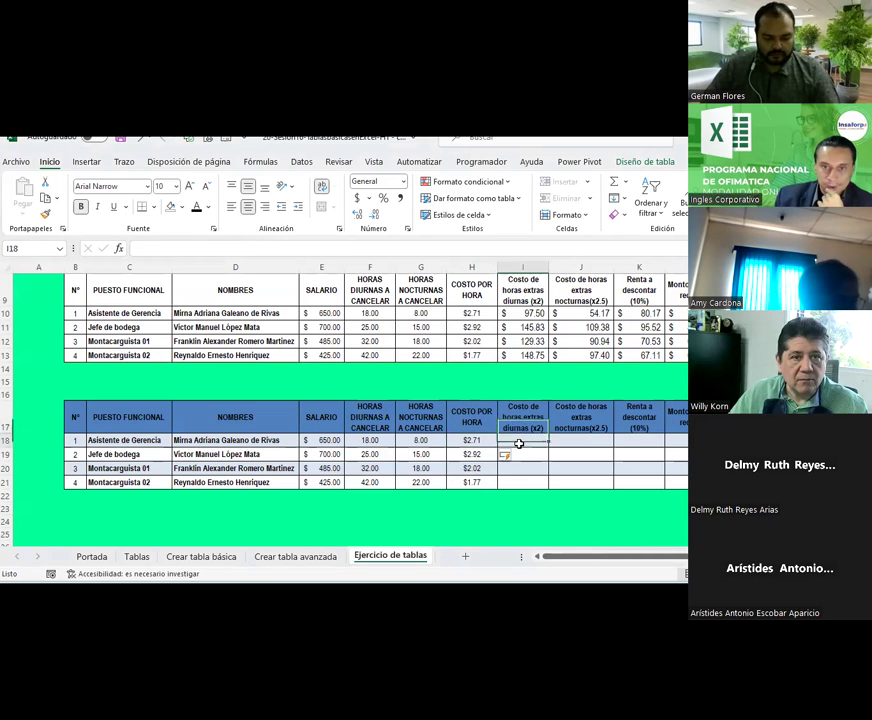
{"action": "key", "text": "Escape"}
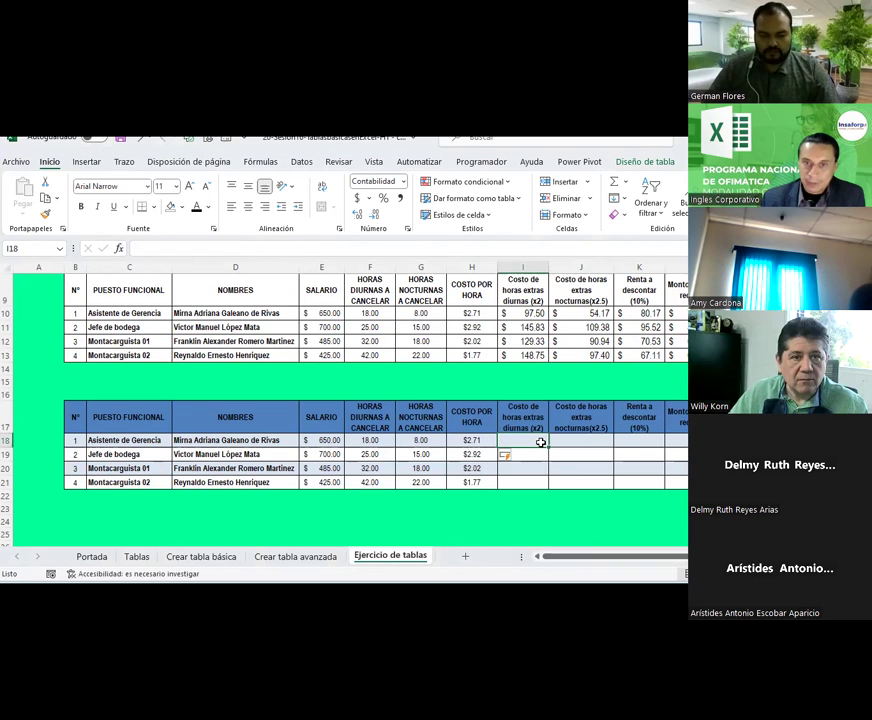
{"action": "type", "text": "="}
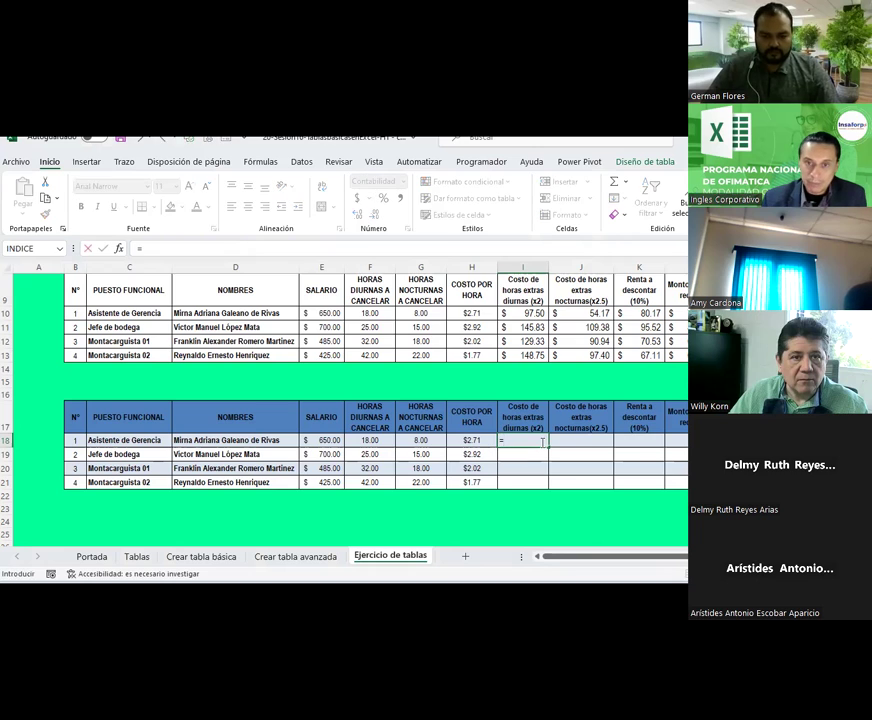
{"action": "key", "text": "Left"}
{"action": "type", "text": "*"}
{"action": "key", "text": "Left"}
{"action": "key", "text": "Left"}
{"action": "key", "text": "Left"}
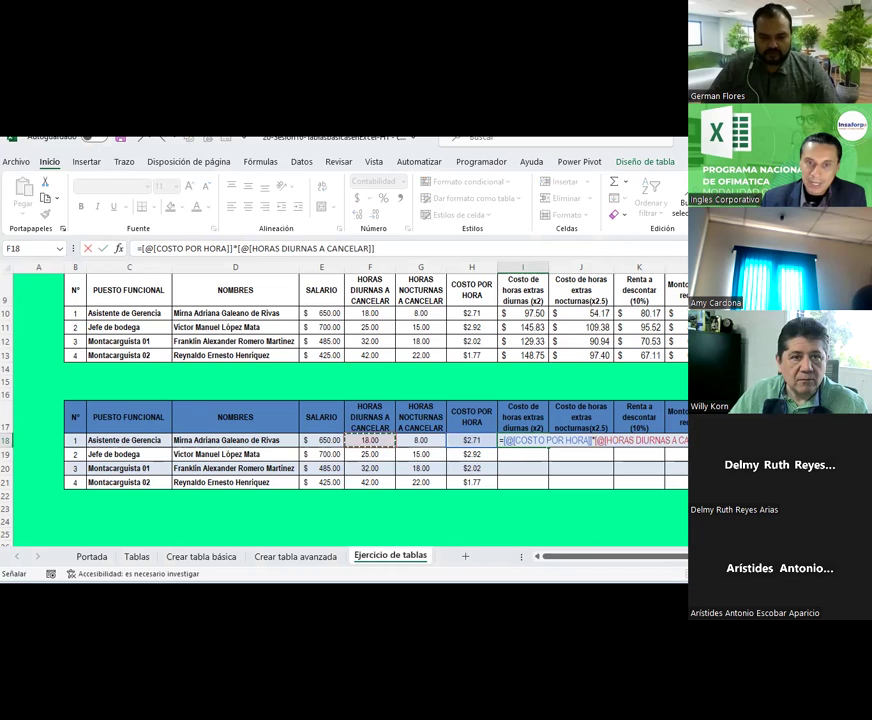
{"action": "type", "text": "*2"}
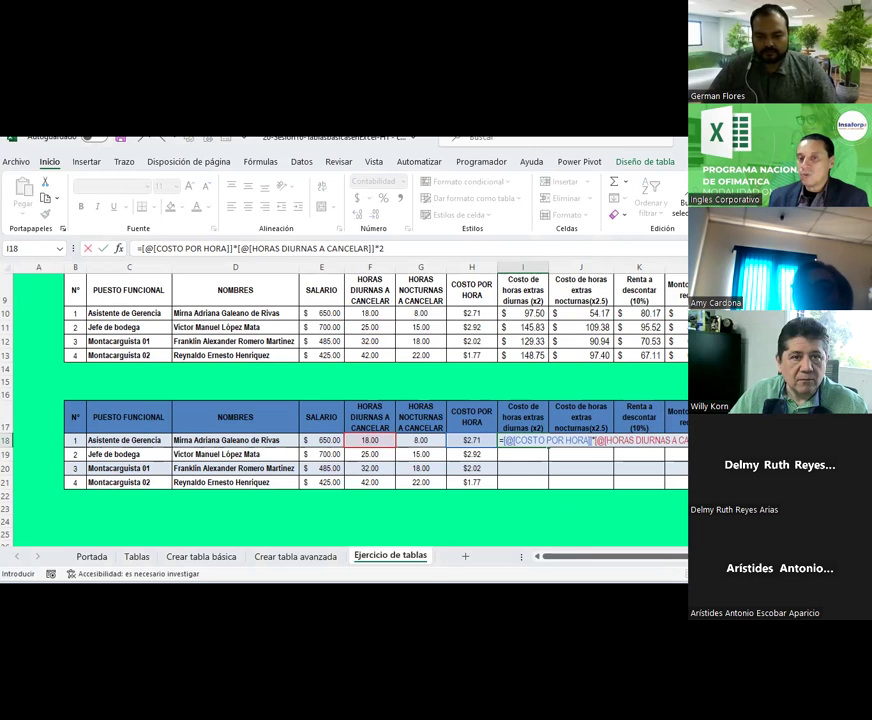
{"action": "key", "text": "ctrl+Return"}
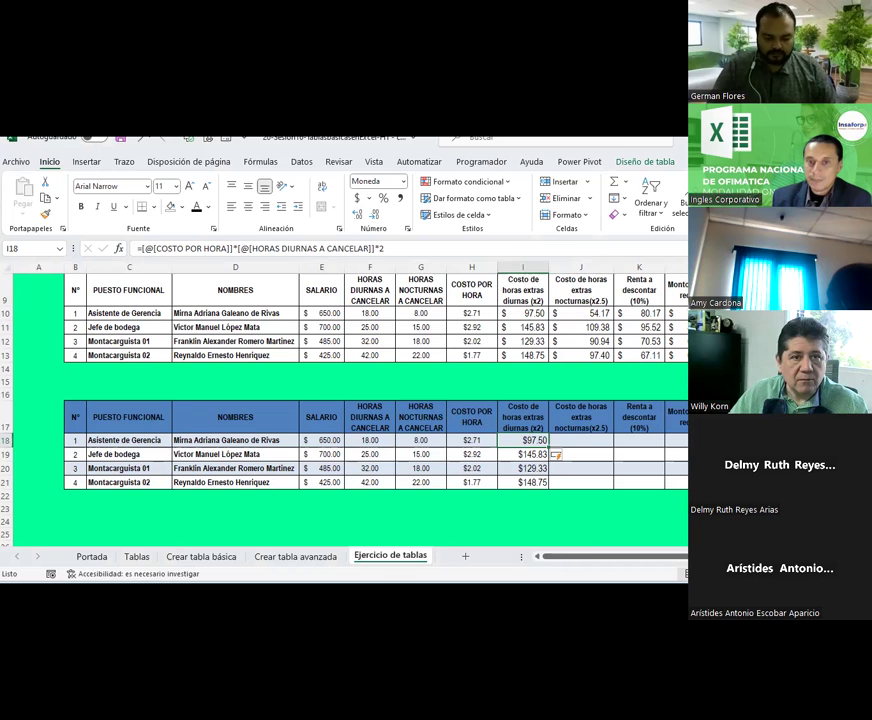
{"action": "left_click", "coordinate": [581, 440]}
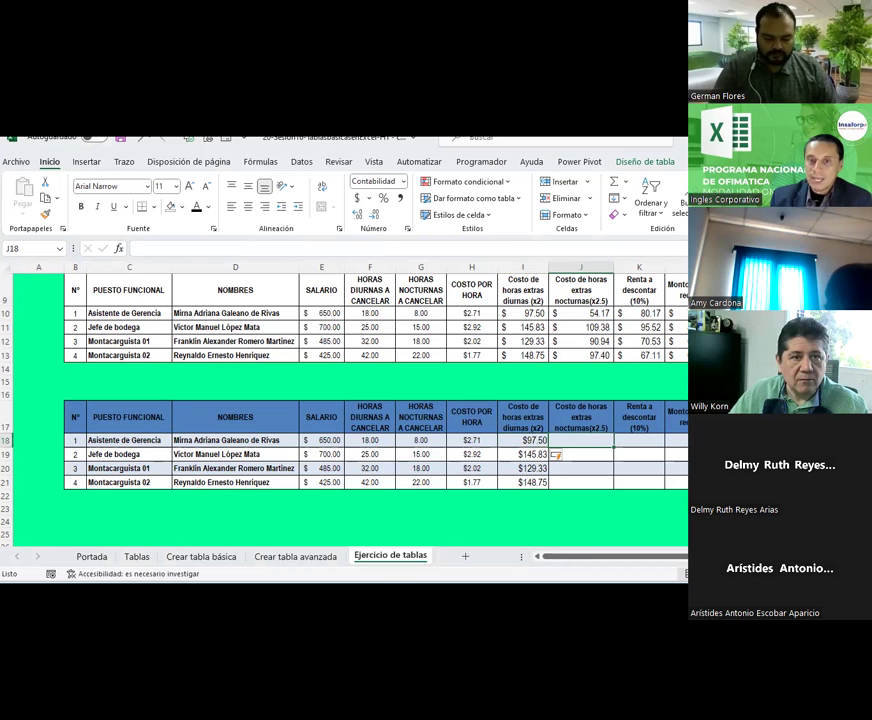
Step: In J18, enter hourly cost × night hours × 2.5, filling 54.17, 109.38, 90.94, 97.40
{"action": "type", "text": "+"}
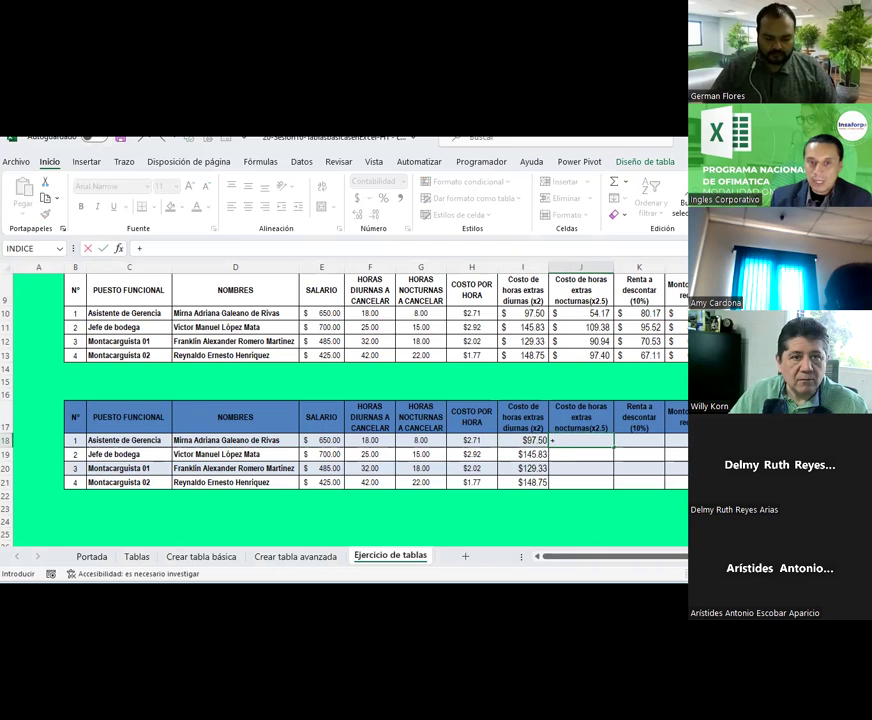
{"action": "key", "text": "Left"}
{"action": "key", "text": "Left"}
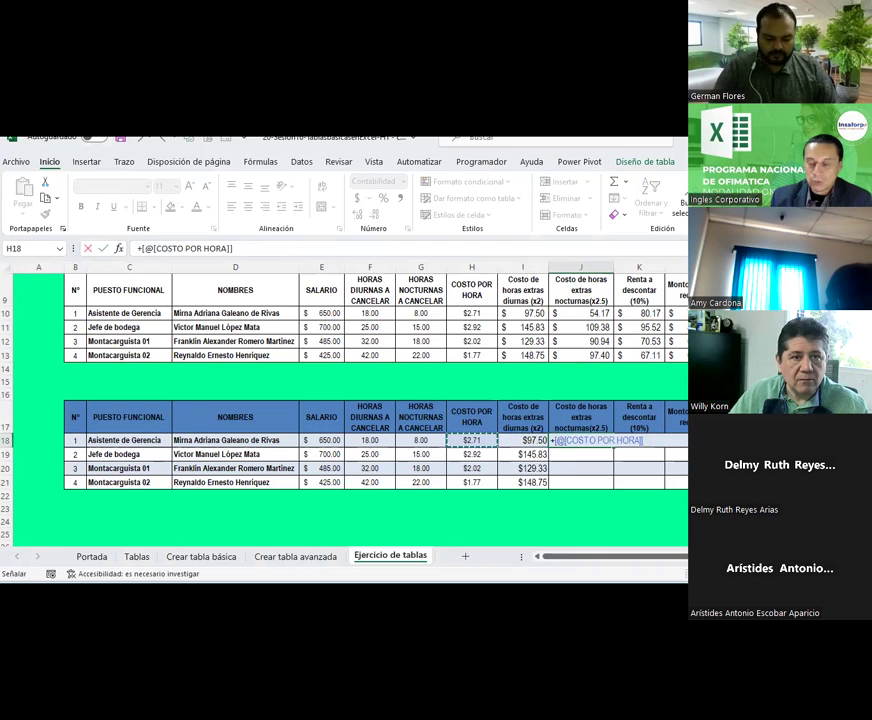
{"action": "type", "text": "*"}
{"action": "key", "text": "Left"}
{"action": "key", "text": "Left"}
{"action": "key", "text": "Left"}
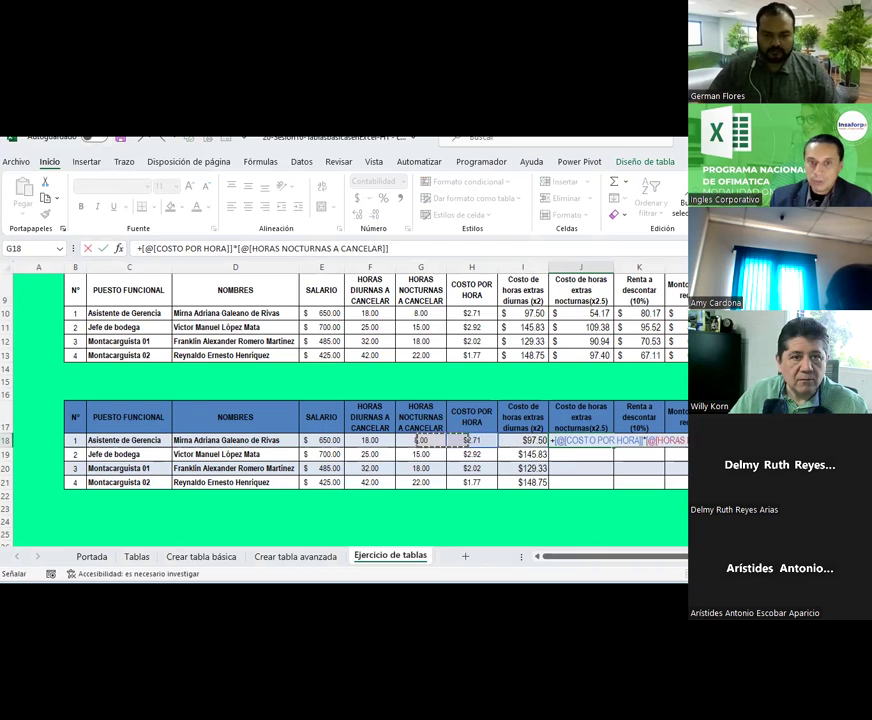
{"action": "type", "text": "*2.5"}
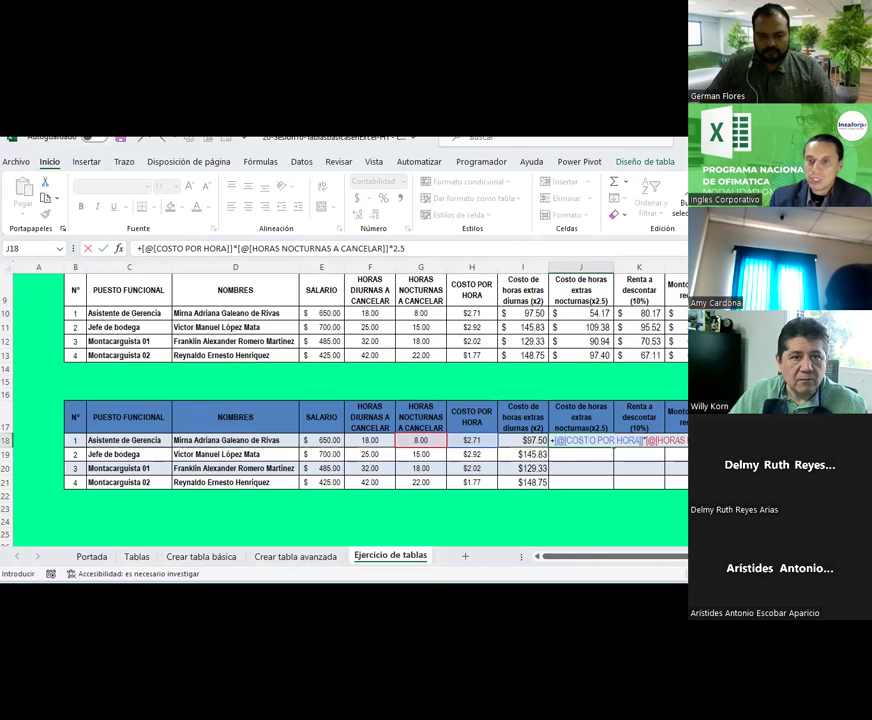
{"action": "key", "text": "Return"}
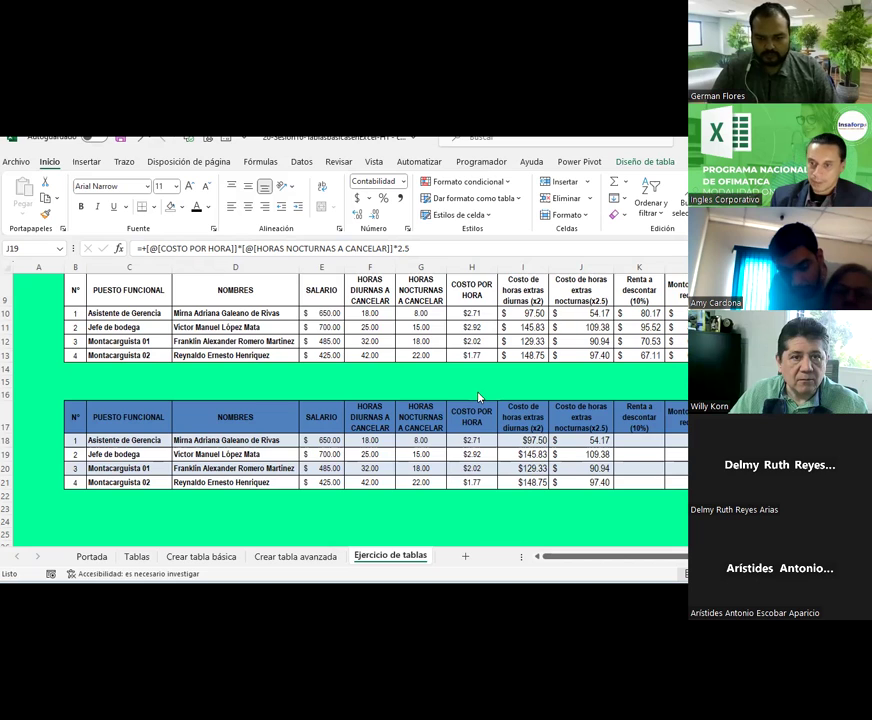
Step: Start the K18 tax formula with the row's salary, fixing mistyped characters and a misplaced reference
{"action": "left_click", "coordinate": [655, 443]}
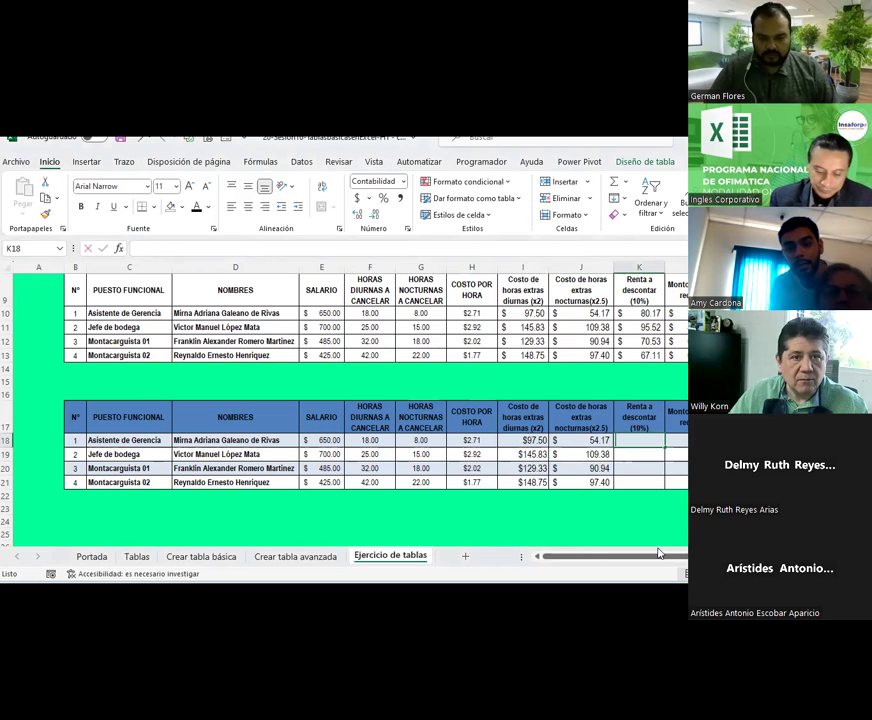
{"action": "type", "text": "?("}
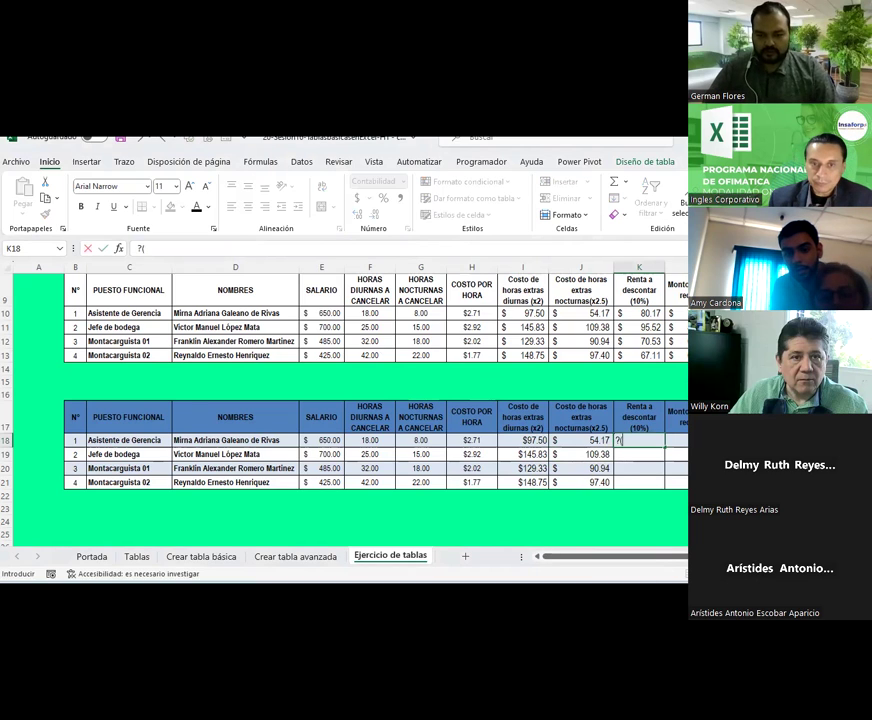
{"action": "key", "text": "BackSpace"}
{"action": "key", "text": "BackSpace"}
{"action": "type", "text": "=("}
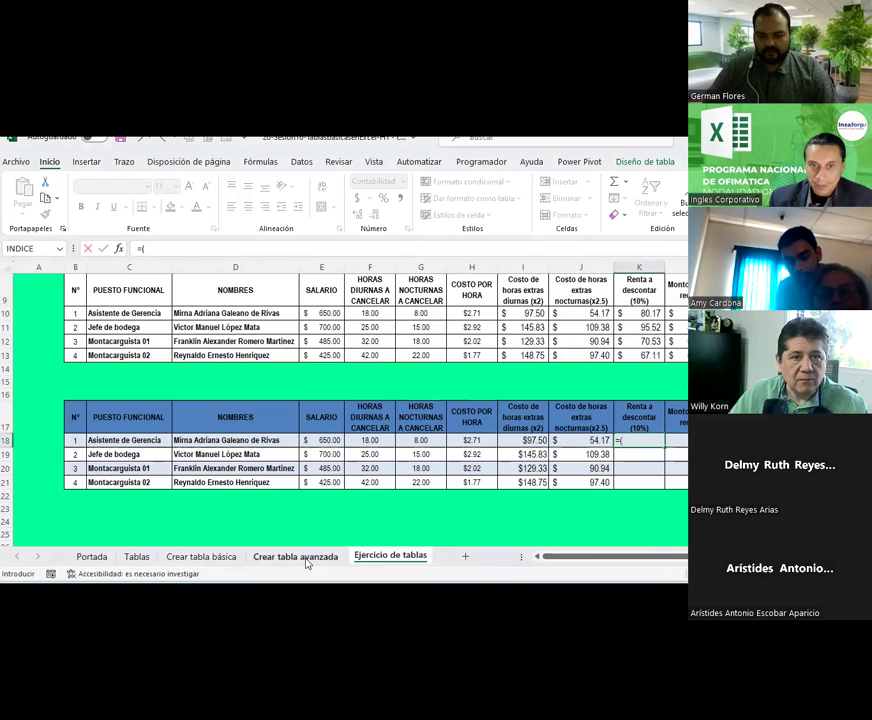
{"action": "left_click", "coordinate": [319, 437]}
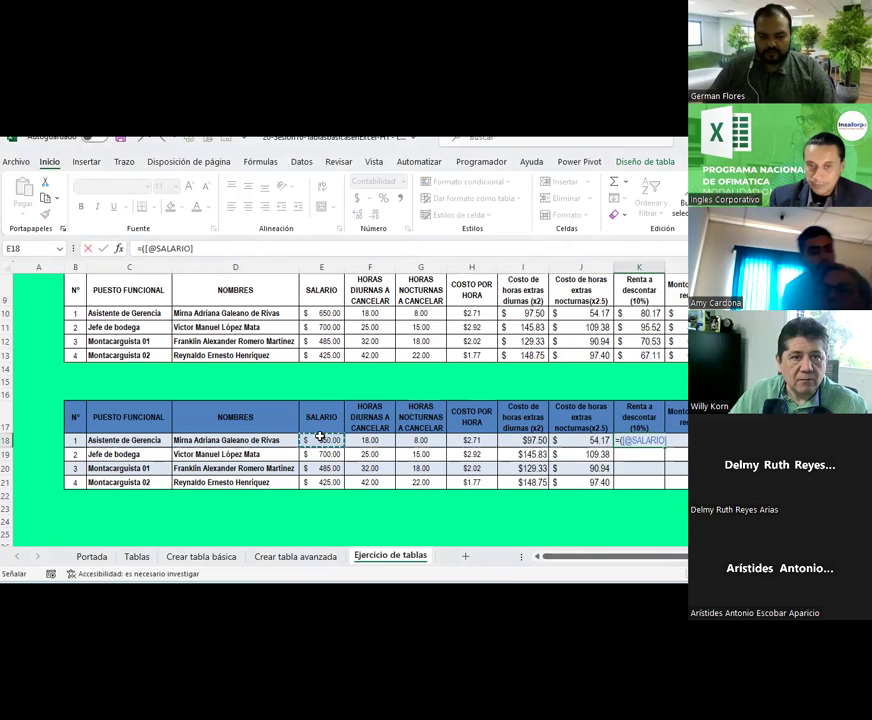
{"action": "type", "text": "-"}
{"action": "left_click", "coordinate": [503, 441]}
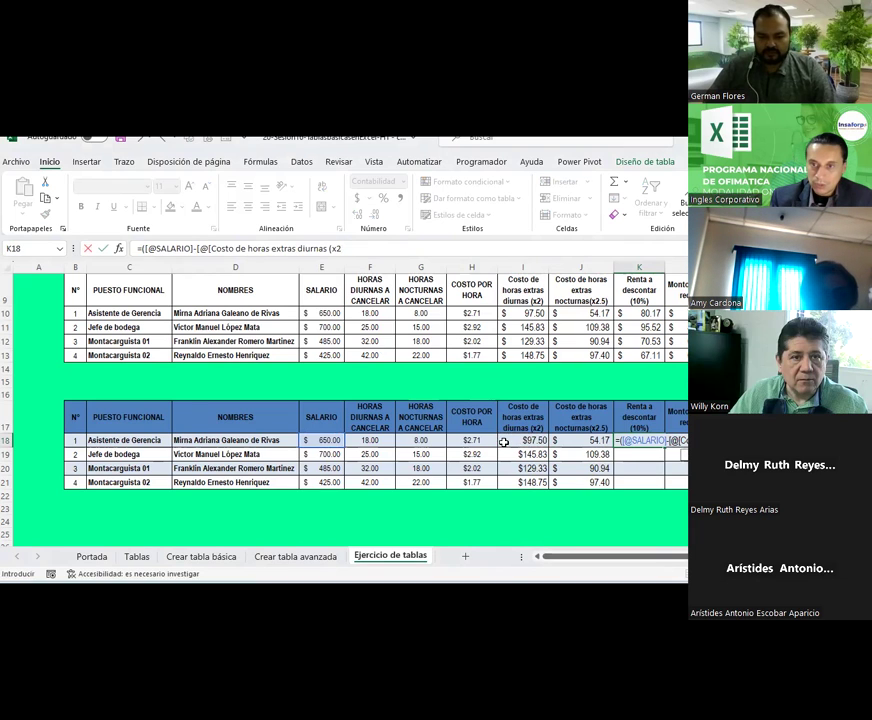
{"action": "key", "text": "BackSpace"}
{"action": "key", "text": "BackSpace"}
{"action": "key", "text": "BackSpace"}
{"action": "key", "text": "BackSpace"}
{"action": "key", "text": "BackSpace"}
{"action": "key", "text": "BackSpace"}
{"action": "key", "text": "BackSpace"}
{"action": "key", "text": "BackSpace"}
{"action": "key", "text": "BackSpace"}
{"action": "key", "text": "BackSpace"}
{"action": "key", "text": "BackSpace"}
{"action": "key", "text": "BackSpace"}
{"action": "key", "text": "BackSpace"}
{"action": "key", "text": "BackSpace"}
{"action": "key", "text": "BackSpace"}
{"action": "key", "text": "BackSpace"}
{"action": "key", "text": "BackSpace"}
{"action": "key", "text": "BackSpace"}
{"action": "key", "text": "BackSpace"}
{"action": "key", "text": "BackSpace"}
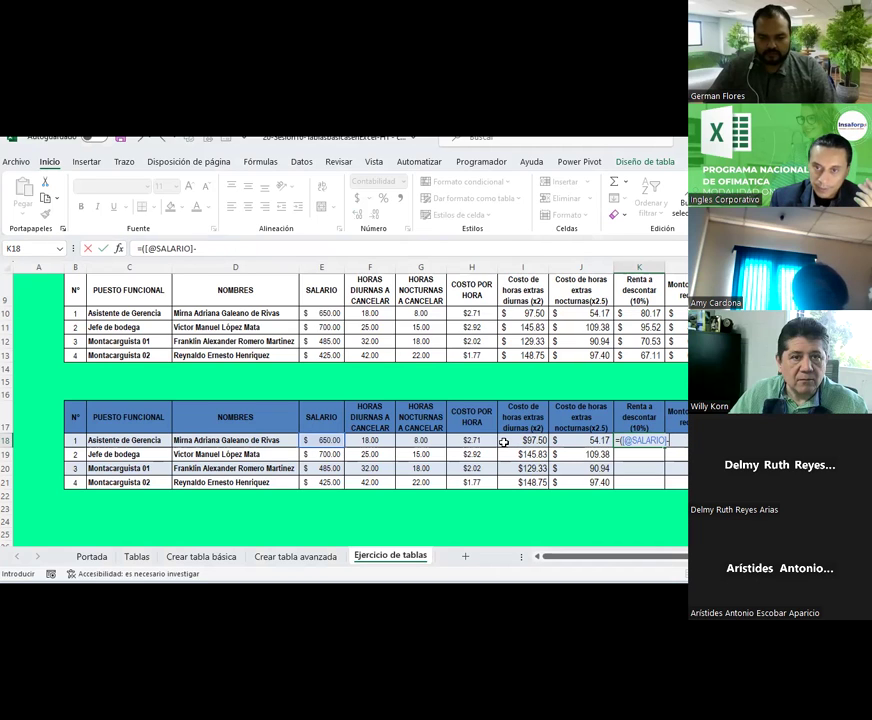
{"action": "key", "text": "BackSpace"}
Step: Add both overtime costs and take 10% of the sum, giving 80.17, 95.52, 70.53, 67.11
{"action": "left_click", "coordinate": [503, 442]}
{"action": "type", "text": "+"}
{"action": "left_click", "coordinate": [584, 441]}
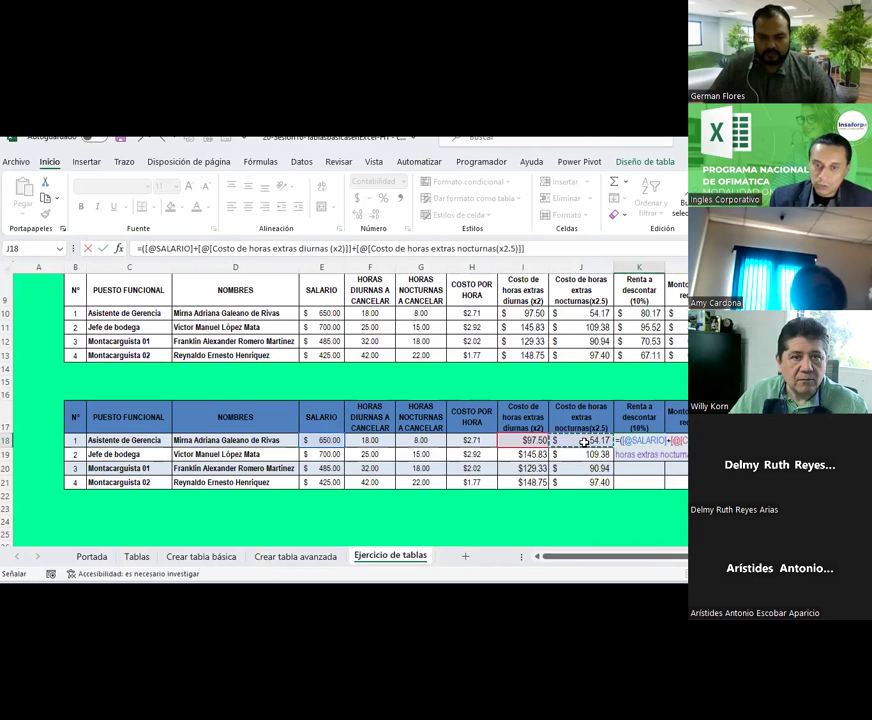
{"action": "type", "text": ")*"}
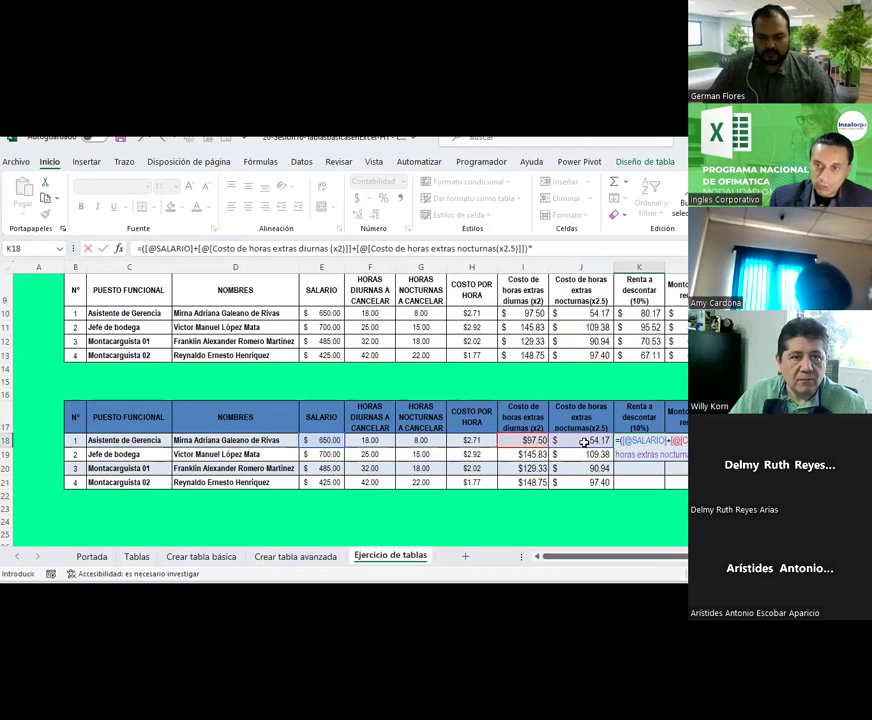
{"action": "type", "text": "10"}
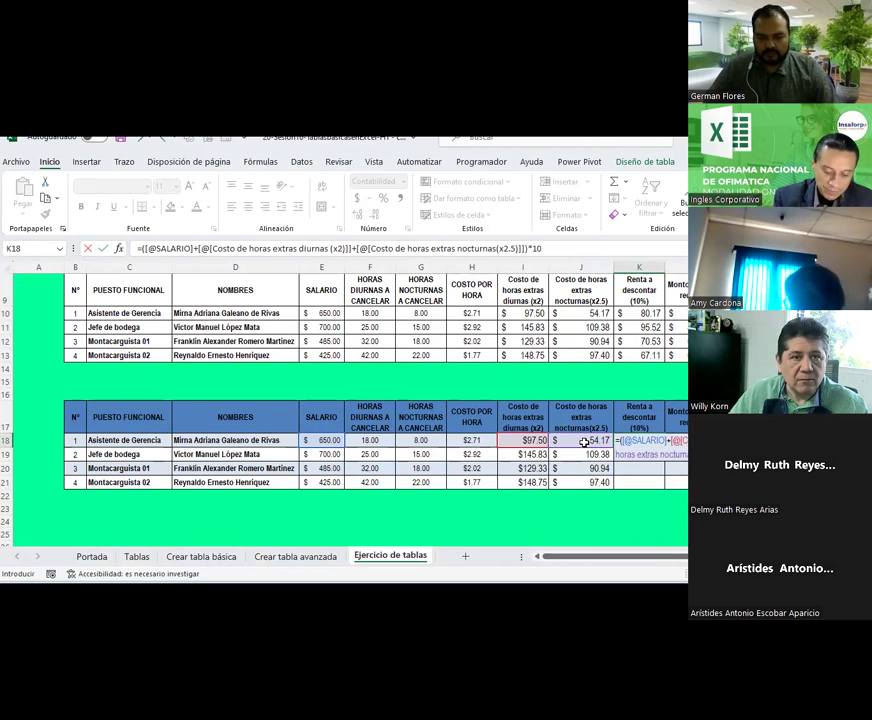
{"action": "type", "text": "%"}
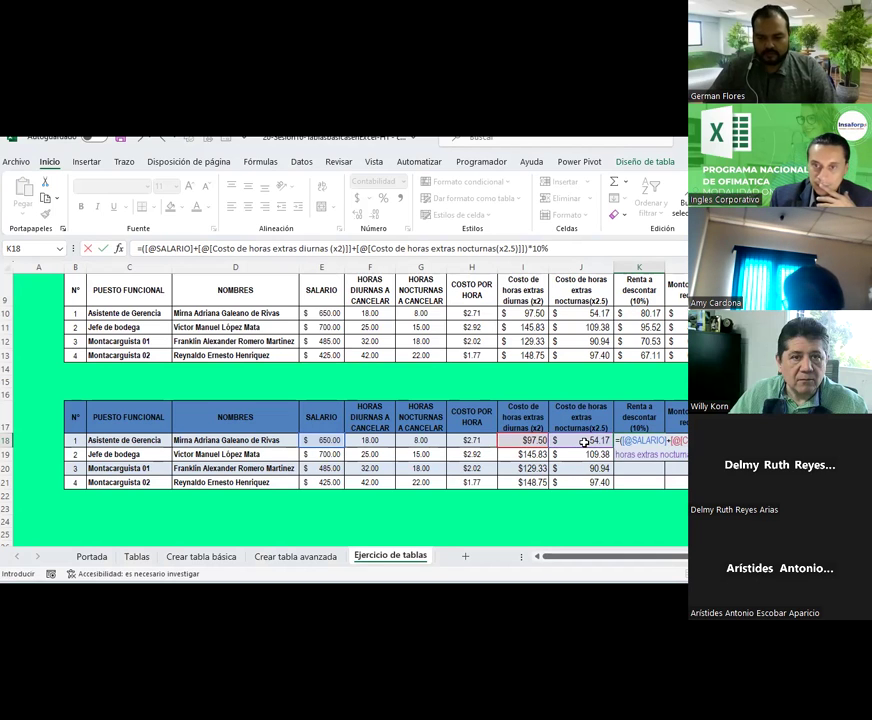
{"action": "key", "text": "Return"}
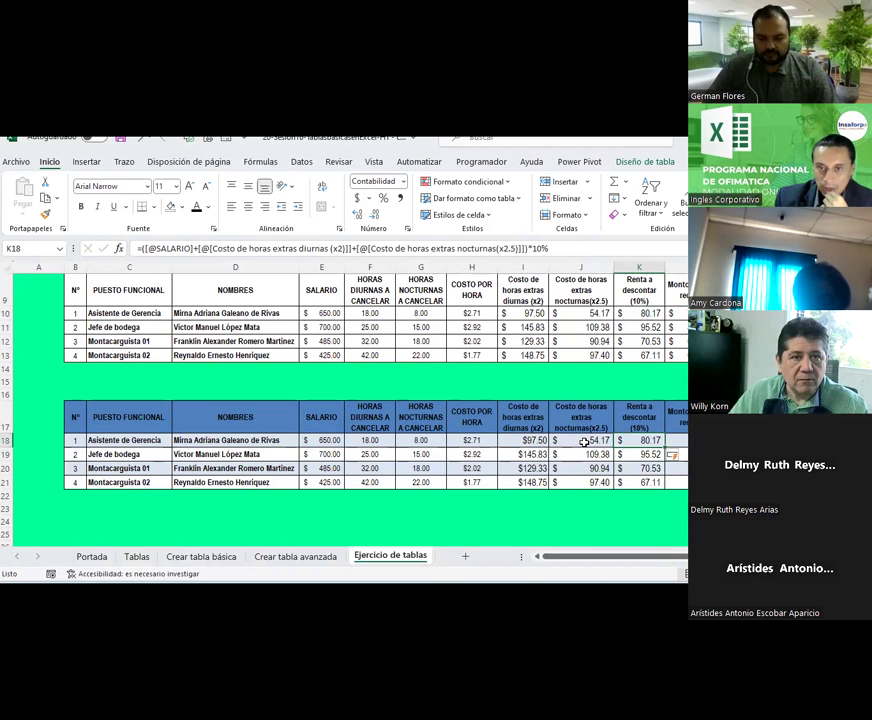
{"action": "key", "text": "Right"}
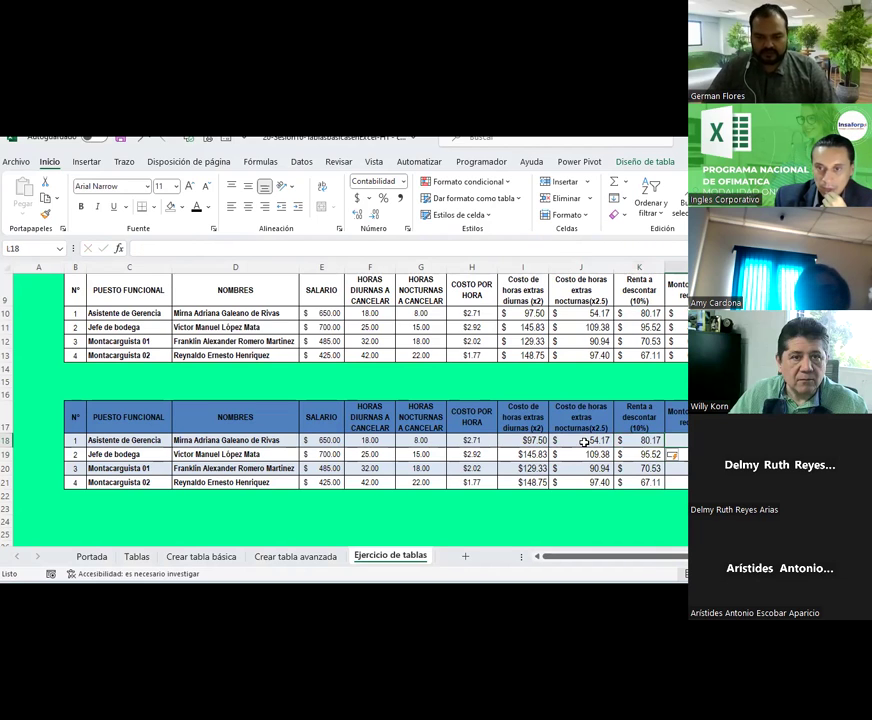
Step: In L18, enter salary + both overtime costs − tax, giving 721.50, 859.69, 634.74, 604.03
{"action": "type", "text": "="}
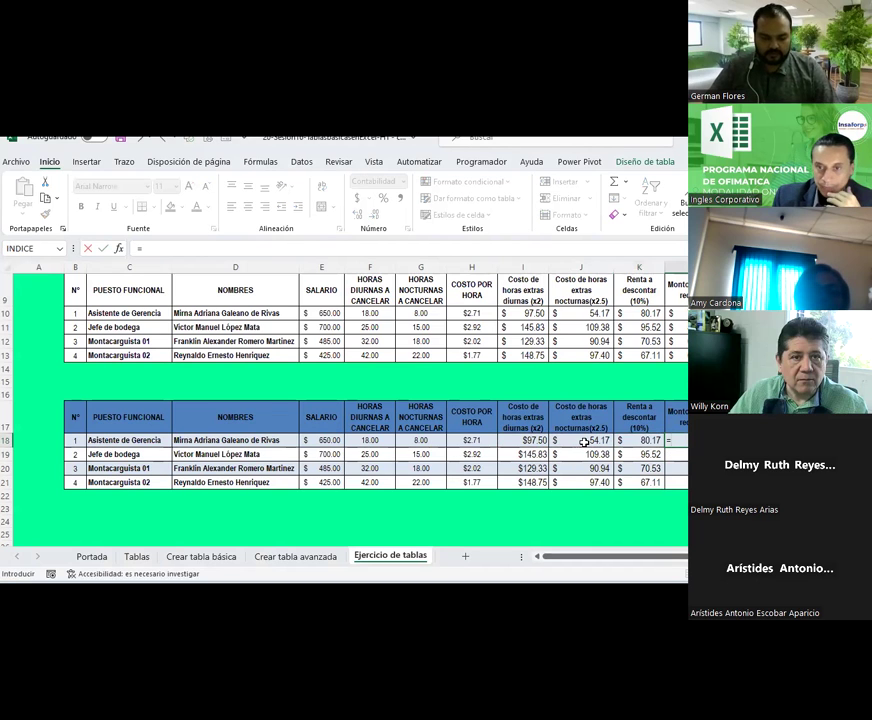
{"action": "key", "text": "Left"}
{"action": "key", "text": "Left"}
{"action": "key", "text": "Left"}
{"action": "key", "text": "Left"}
{"action": "key", "text": "Left"}
{"action": "key", "text": "Left"}
{"action": "key", "text": "Left"}
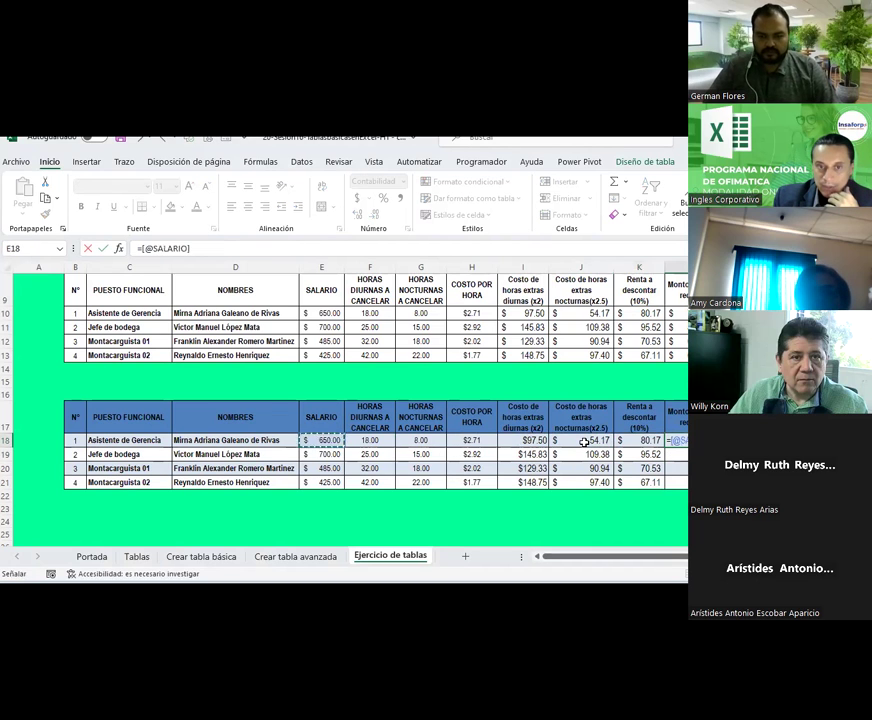
{"action": "type", "text": "+"}
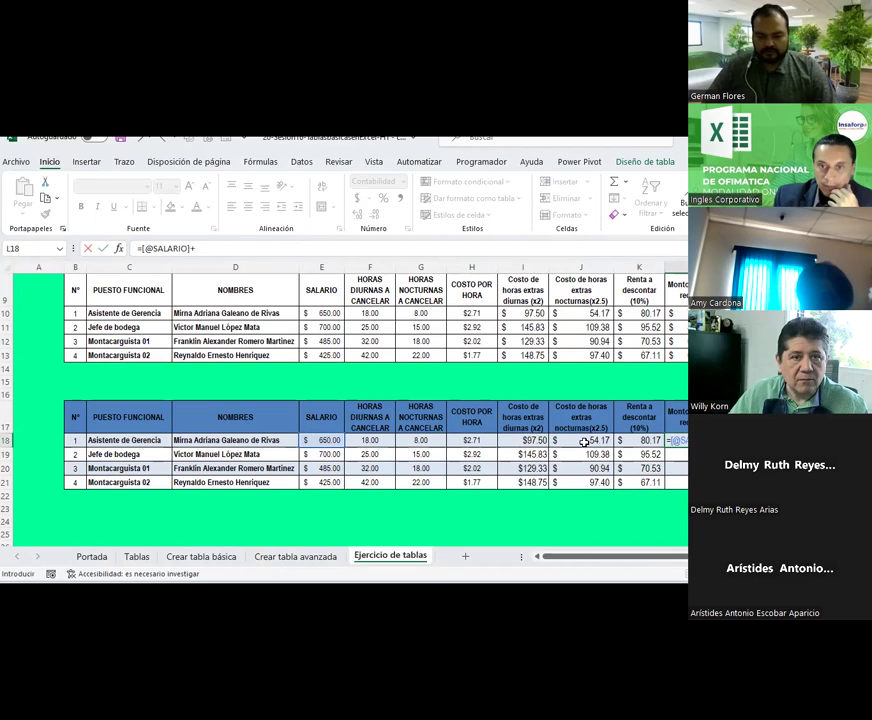
{"action": "key", "text": "Left"}
{"action": "key", "text": "Left"}
{"action": "key", "text": "Left"}
{"action": "type", "text": "+"}
{"action": "key", "text": "Left"}
{"action": "key", "text": "Left"}
{"action": "type", "text": "-"}
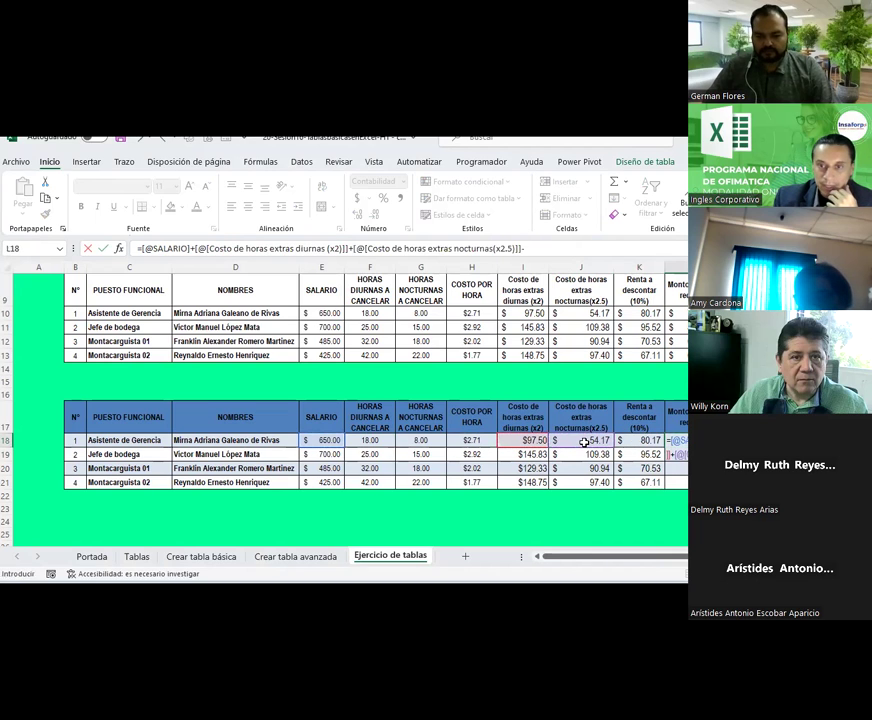
{"action": "key", "text": "Left"}
{"action": "key", "text": "Return"}
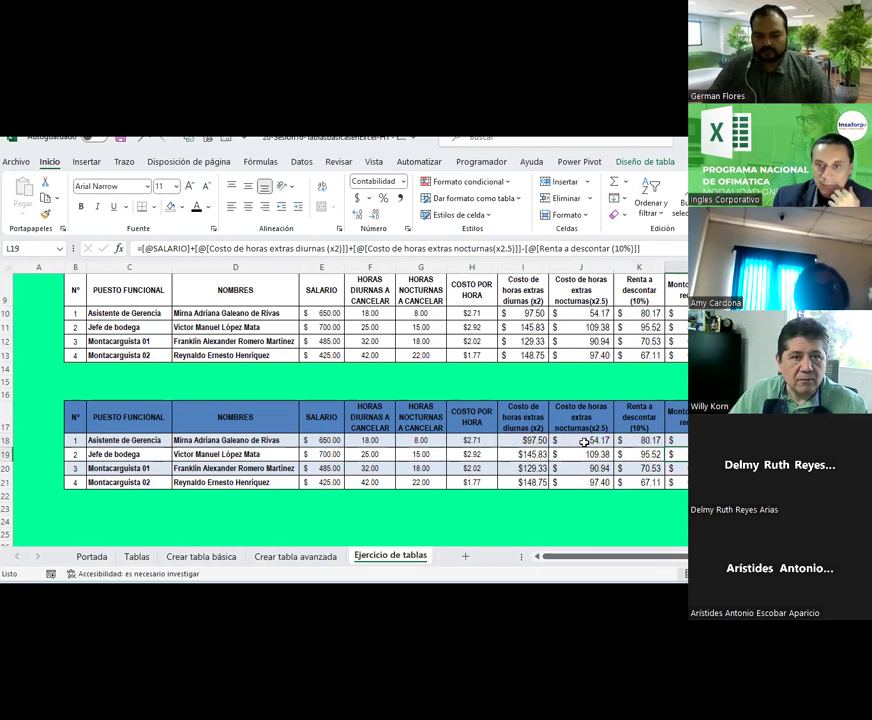
{"action": "scroll", "coordinate": [584, 441], "scroll_direction": "right", "scroll_amount": 1}
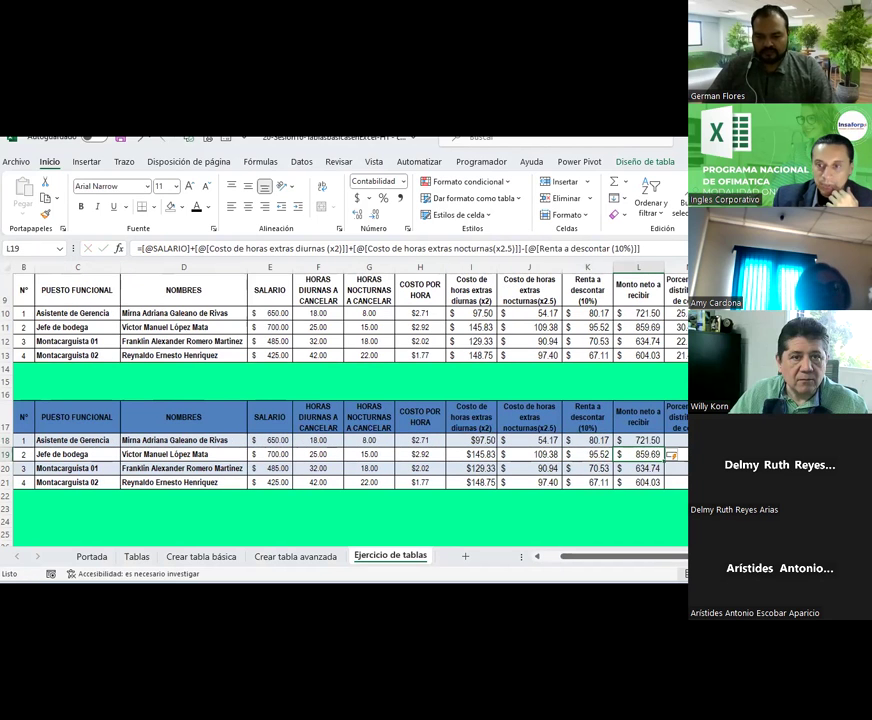
{"action": "scroll", "coordinate": [340, 400], "scroll_direction": "right", "scroll_amount": 1}
{"action": "scroll", "coordinate": [340, 400], "scroll_direction": "right", "scroll_amount": 2}
{"action": "scroll", "coordinate": [340, 400], "scroll_direction": "left", "scroll_amount": 1}
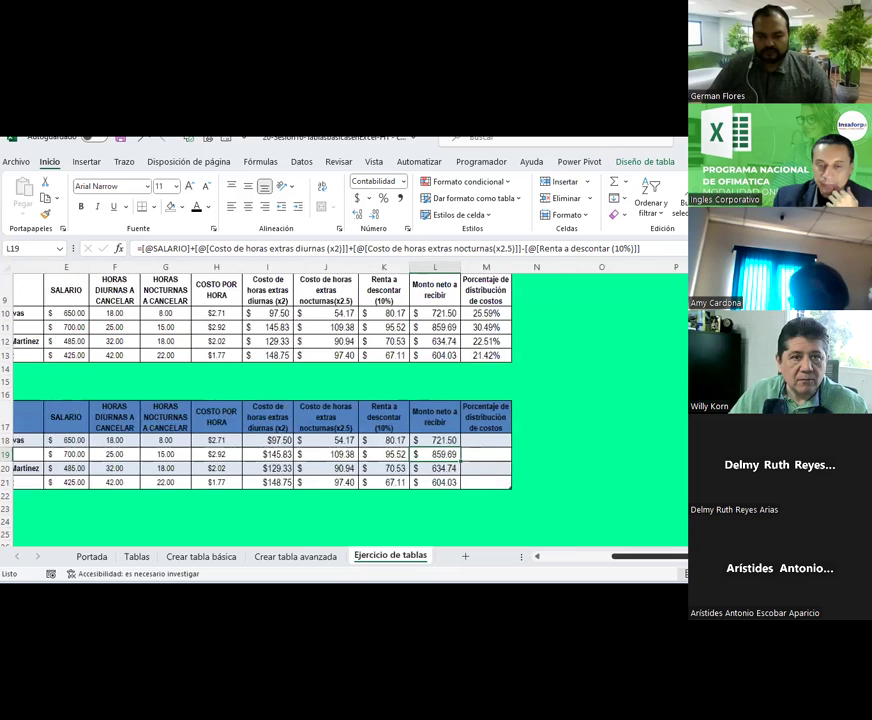
{"action": "scroll", "coordinate": [683, 440], "scroll_direction": "left", "scroll_amount": 2}
{"action": "scroll", "coordinate": [683, 440], "scroll_direction": "left", "scroll_amount": 2}
{"action": "left_click", "coordinate": [683, 440]}
{"action": "left_click", "coordinate": [684, 454]}
{"action": "left_click", "coordinate": [684, 463]}
{"action": "left_click", "coordinate": [684, 440]}
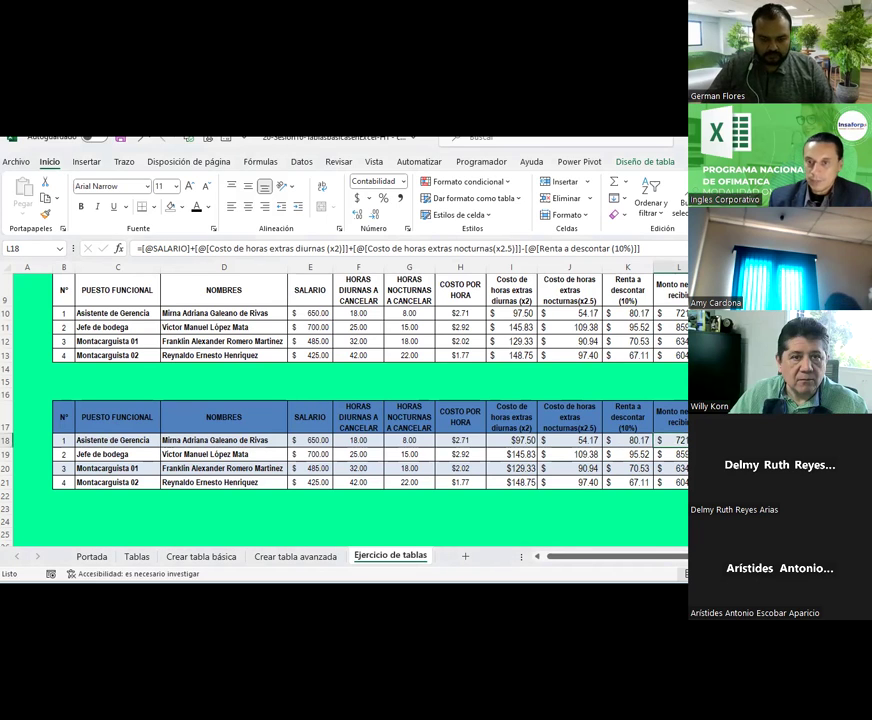
Step: In M18, divide each row's net pay by SUMA of the Monto neto a recibir column
{"action": "key", "text": "Right"}
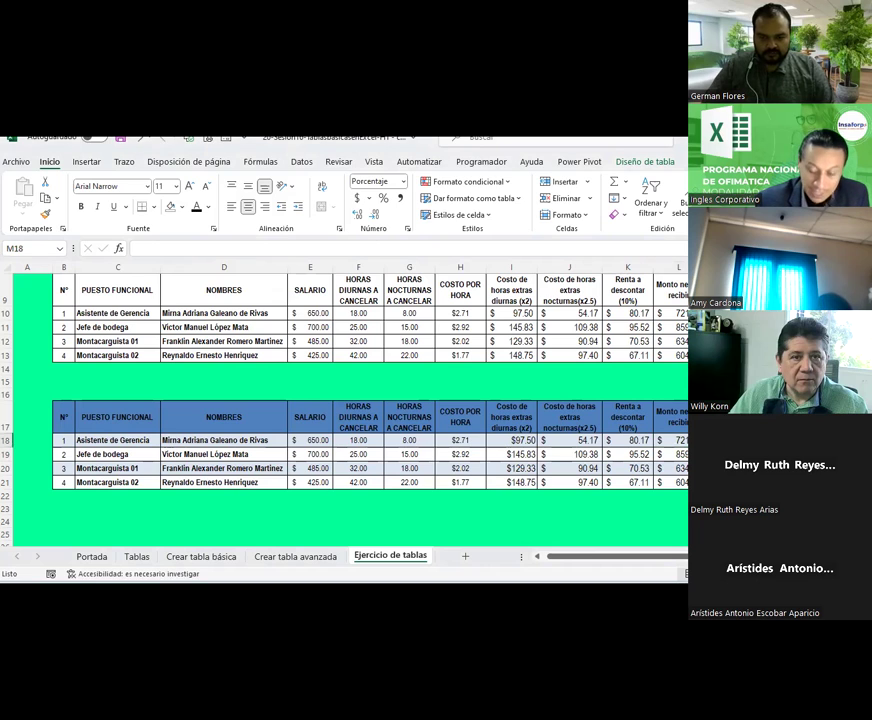
{"action": "type", "text": "="}
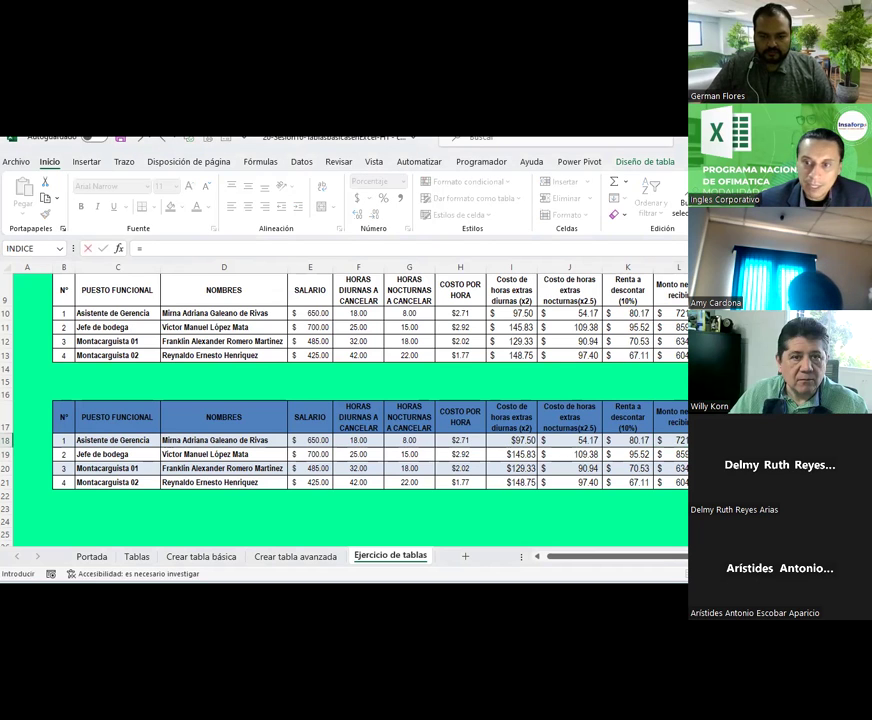
{"action": "key", "text": "Left"}
{"action": "type", "text": "/"}
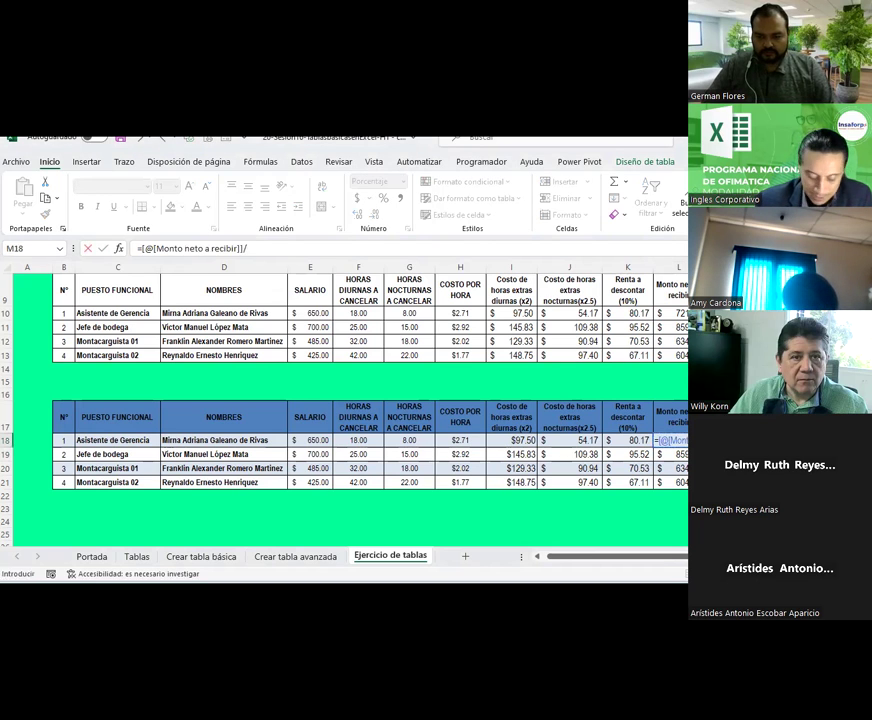
{"action": "type", "text": "suma"}
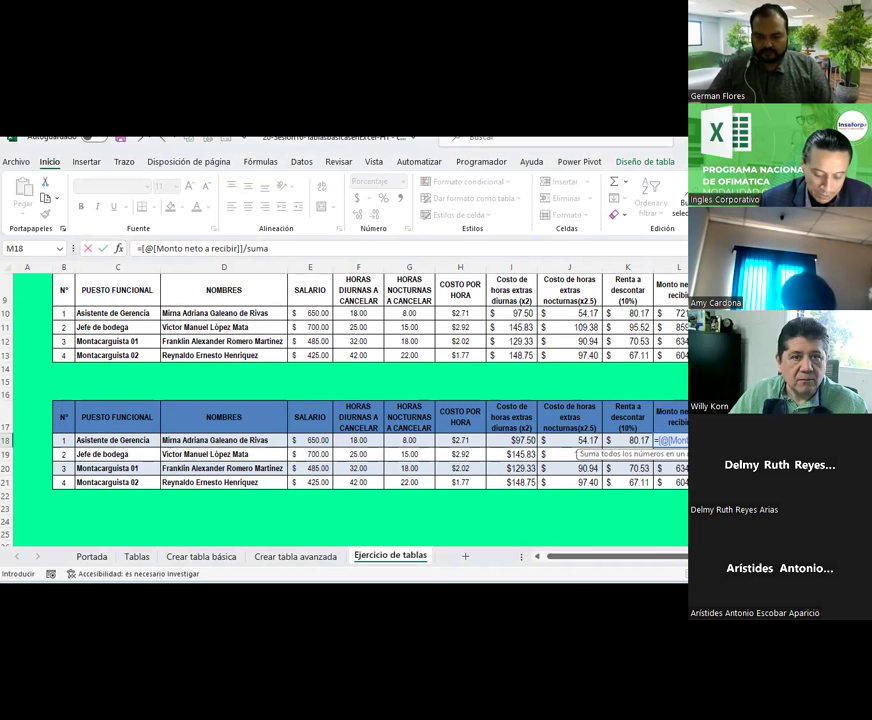
{"action": "type", "text": "("}
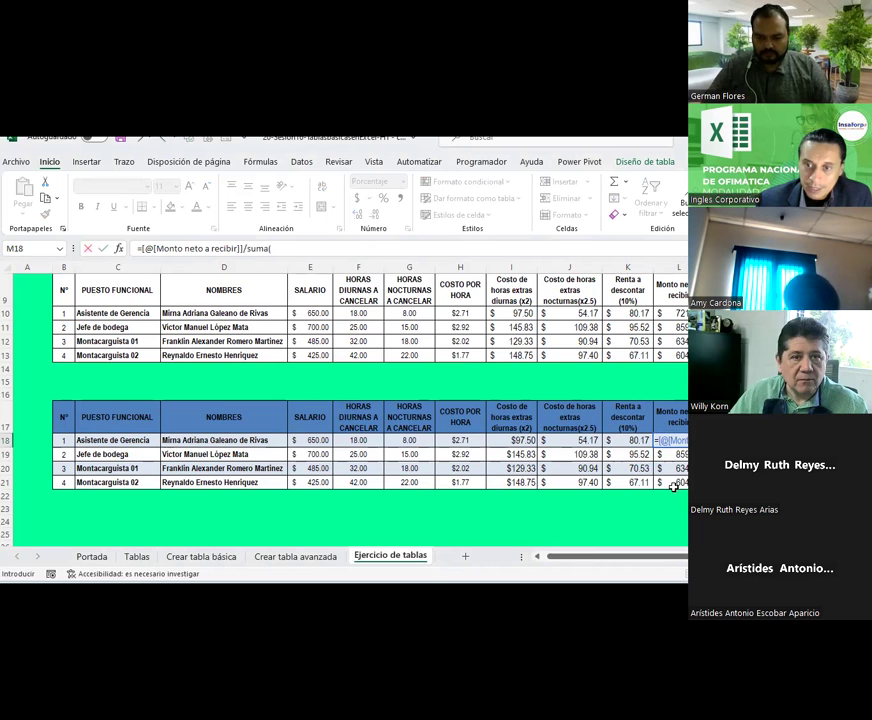
{"action": "left_click_drag", "start_coordinate": [671, 479], "coordinate": [661, 441]}
{"action": "type", "text": ")"}
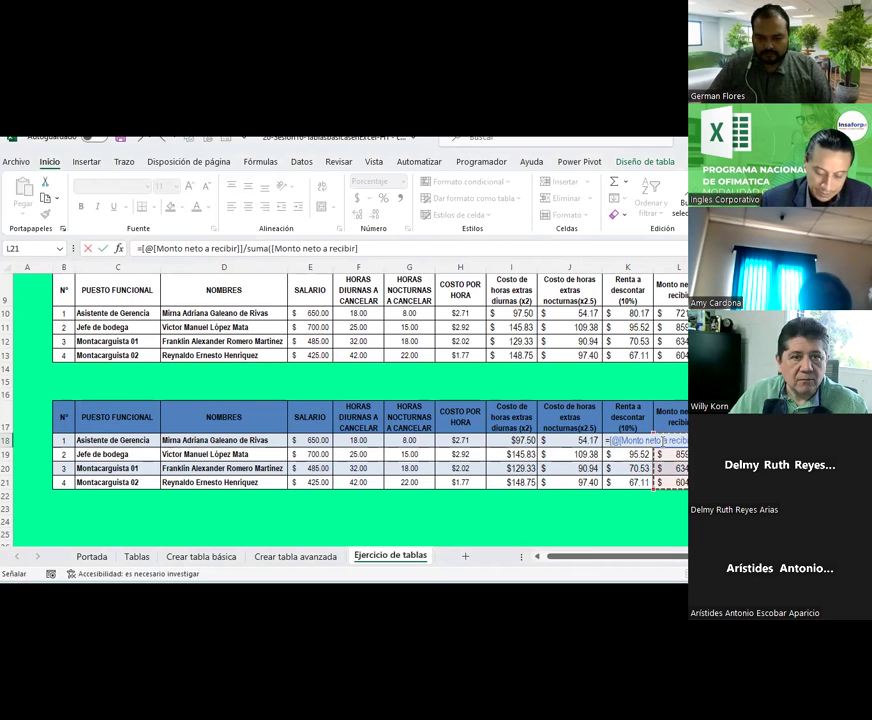
{"action": "key", "text": "Return"}
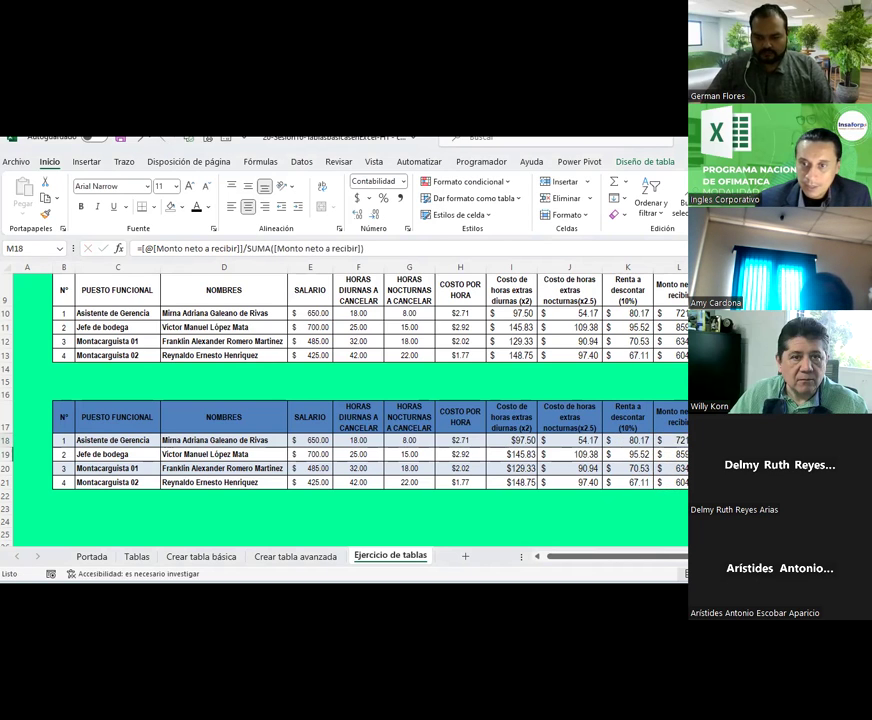
Step: Format M18:M21 as percentages with three decimal places
{"action": "left_click_drag", "start_coordinate": [715, 440], "coordinate": [715, 482]}
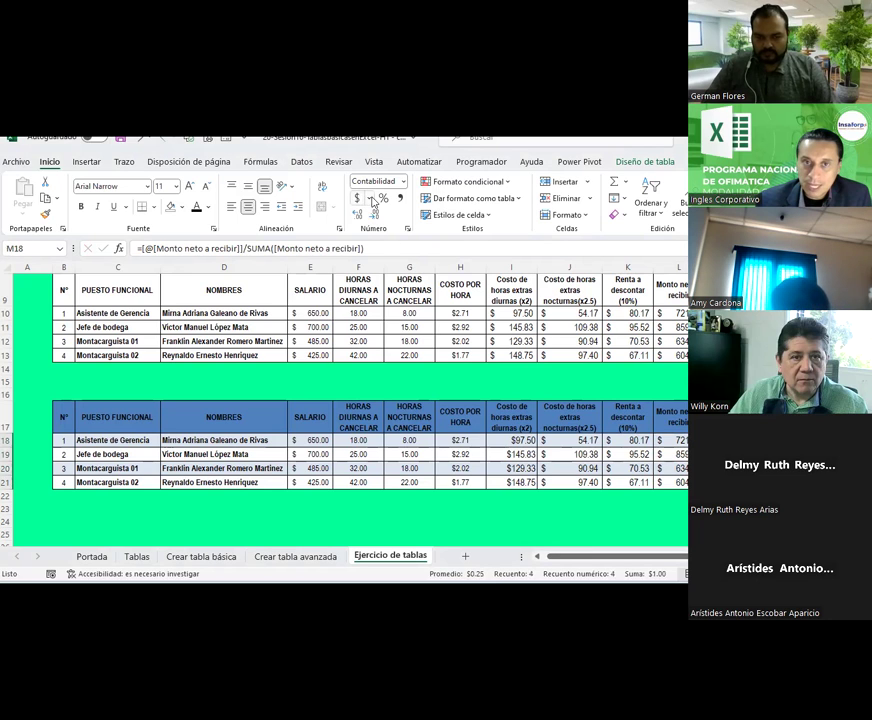
{"action": "left_click", "coordinate": [383, 198]}
{"action": "left_click", "coordinate": [358, 214]}
{"action": "left_click", "coordinate": [358, 214]}
{"action": "left_click", "coordinate": [358, 214]}
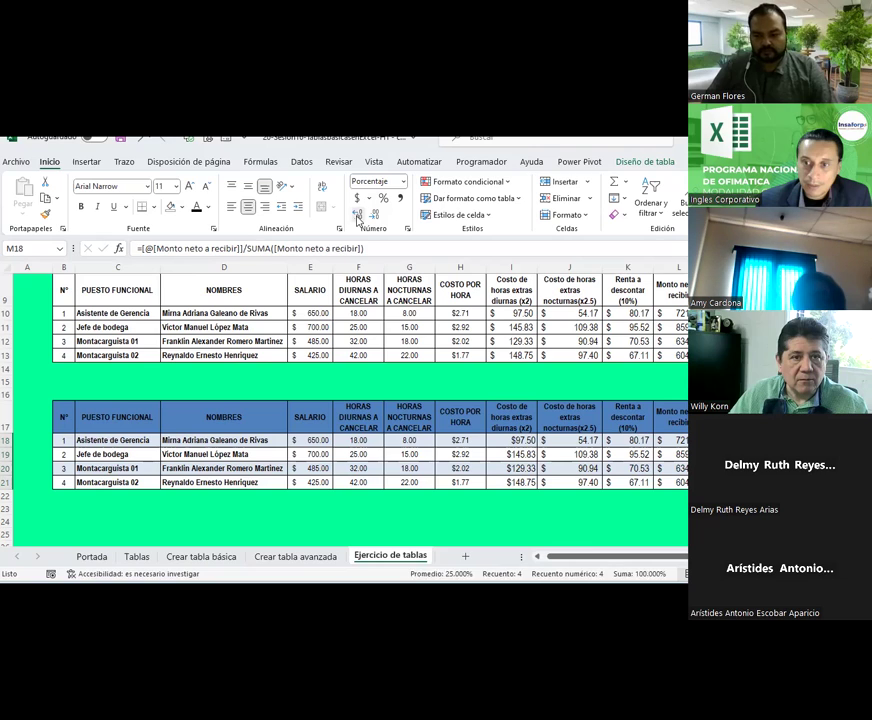
{"action": "key", "text": "Right"}
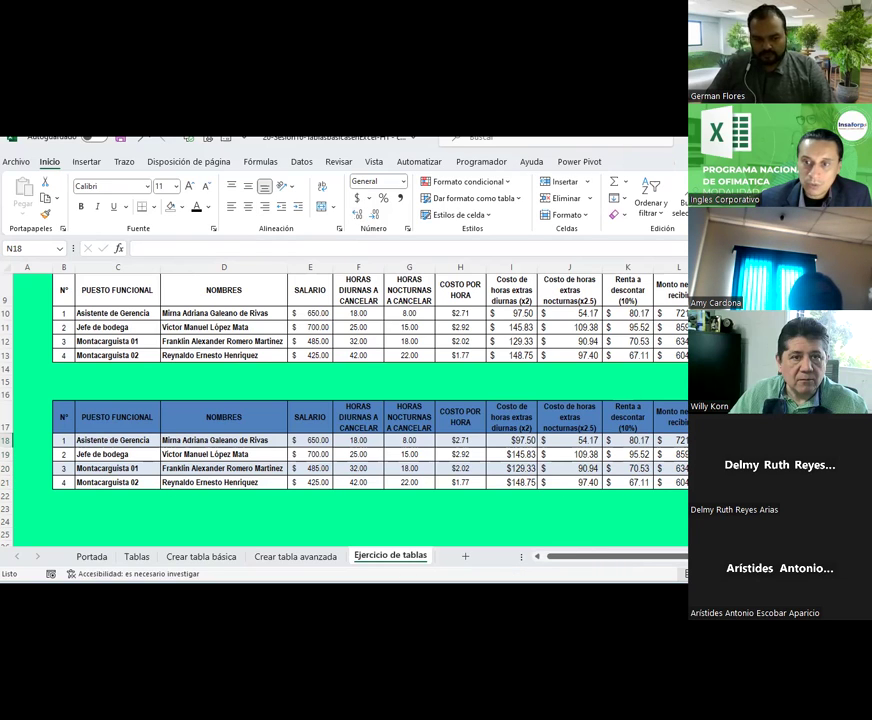
{"action": "left_click", "coordinate": [718, 454]}
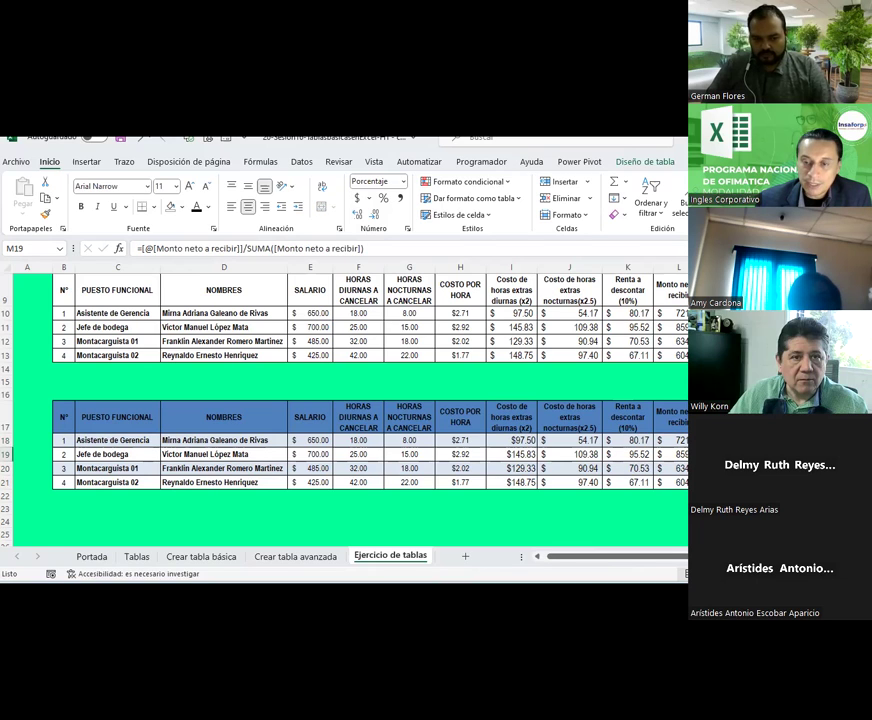
{"action": "key", "text": "Up"}
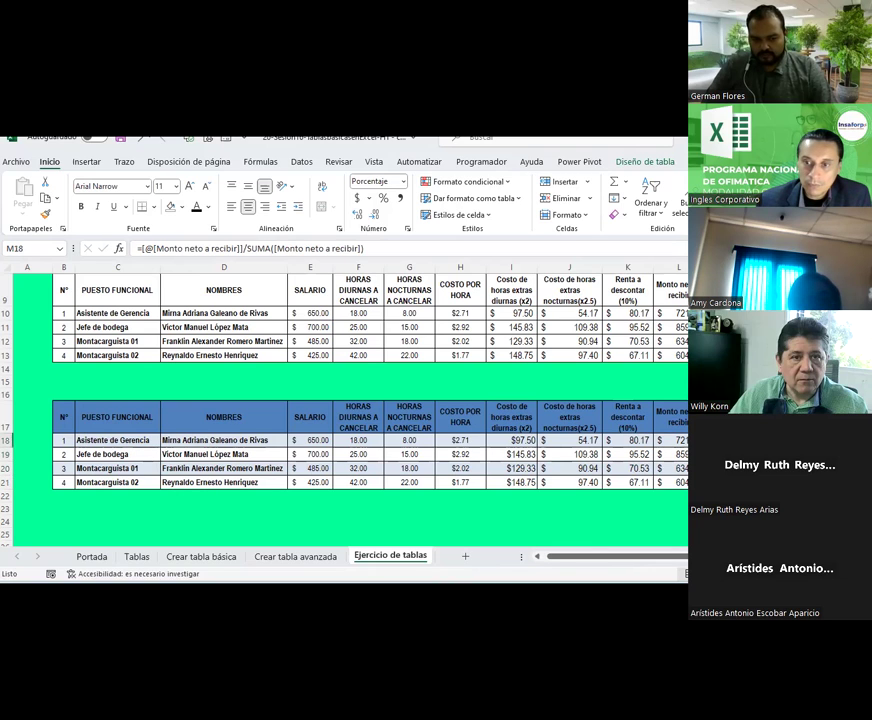
{"action": "key", "text": "Down"}
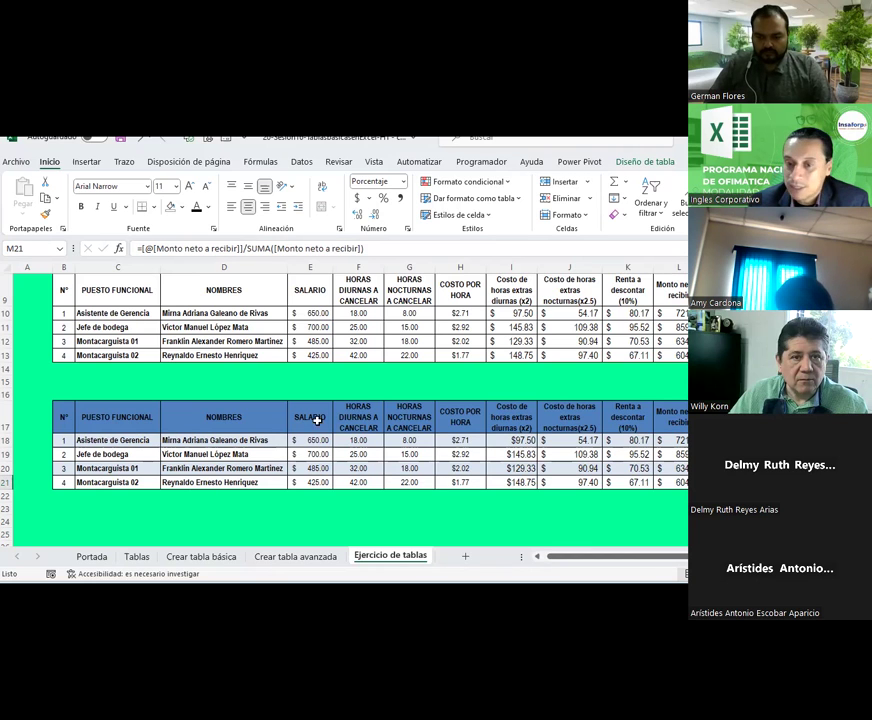
{"action": "left_click", "coordinate": [456, 420]}
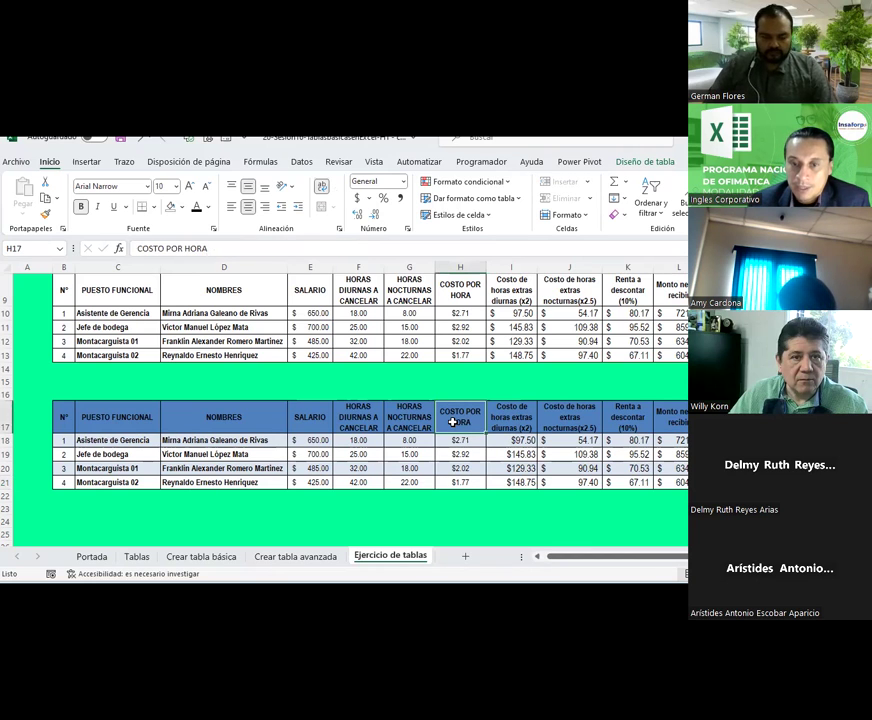
{"action": "left_click_drag", "start_coordinate": [730, 440], "coordinate": [306, 497]}
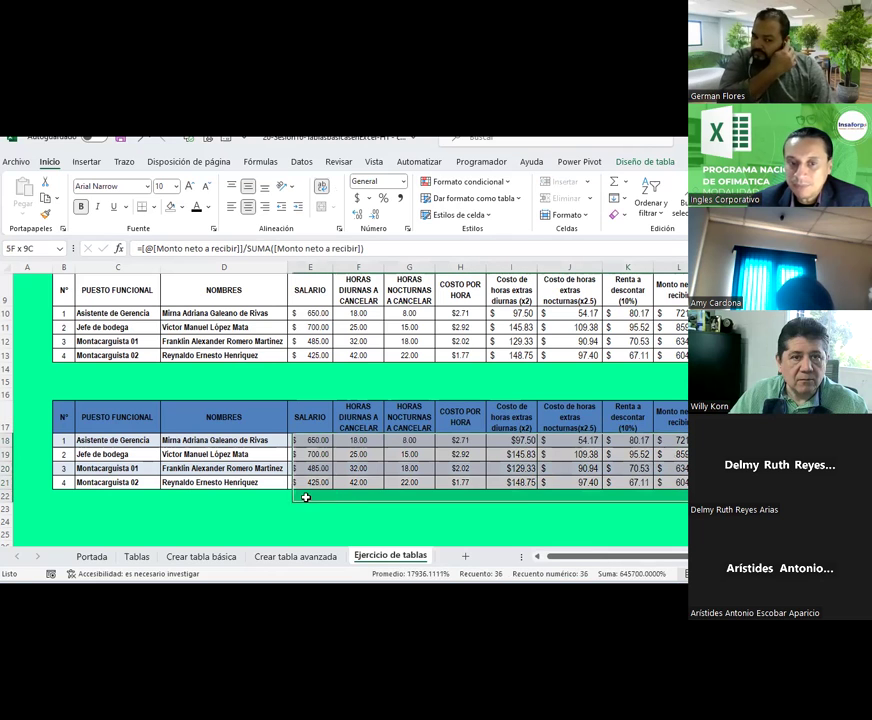
{"action": "left_click_drag", "start_coordinate": [90, 440], "coordinate": [75, 487]}
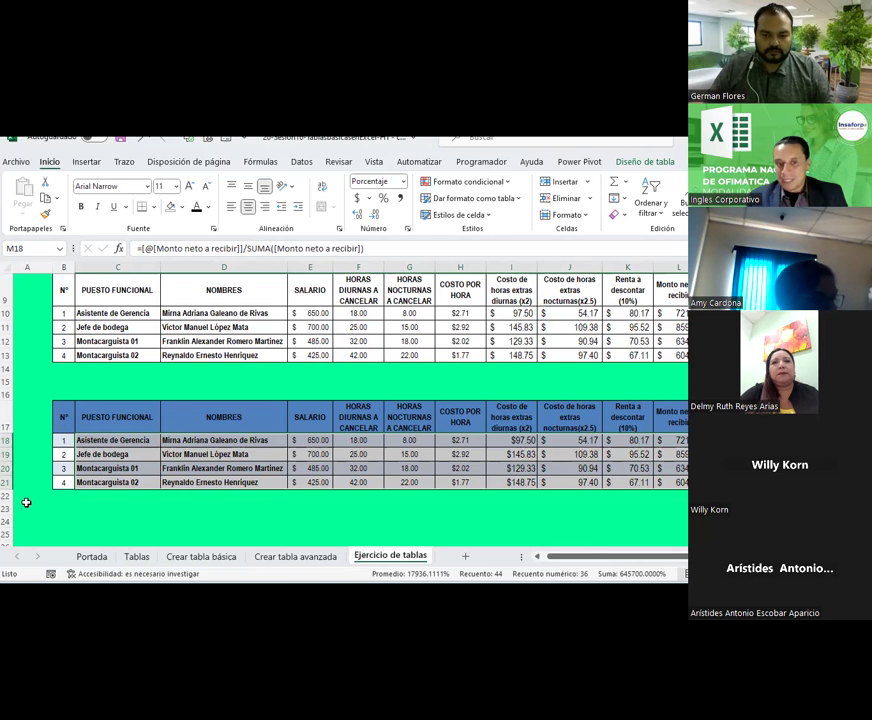
{"action": "left_click", "coordinate": [224, 454]}
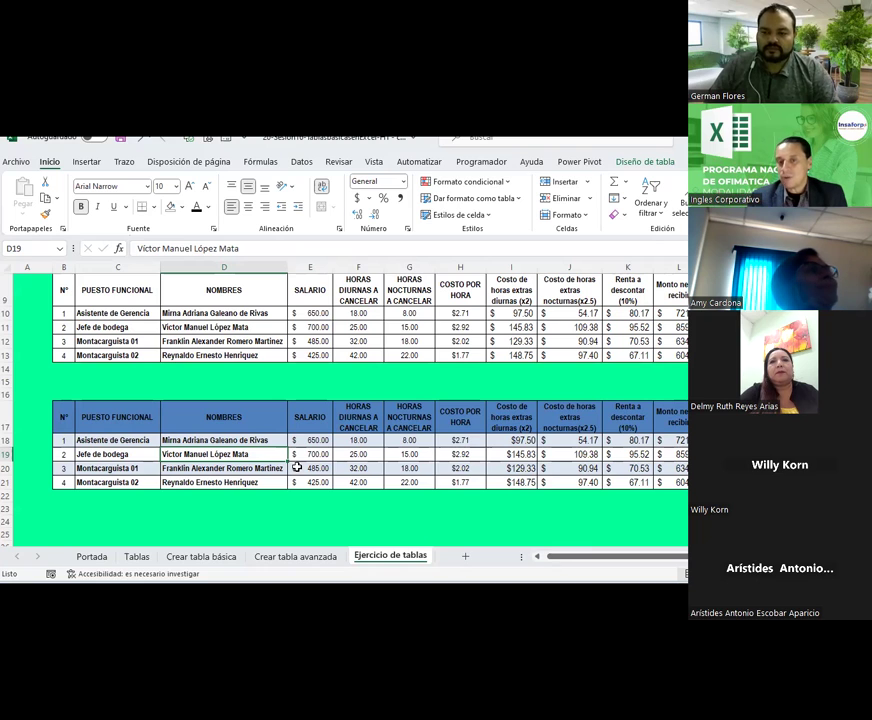
{"action": "left_click", "coordinate": [467, 382]}
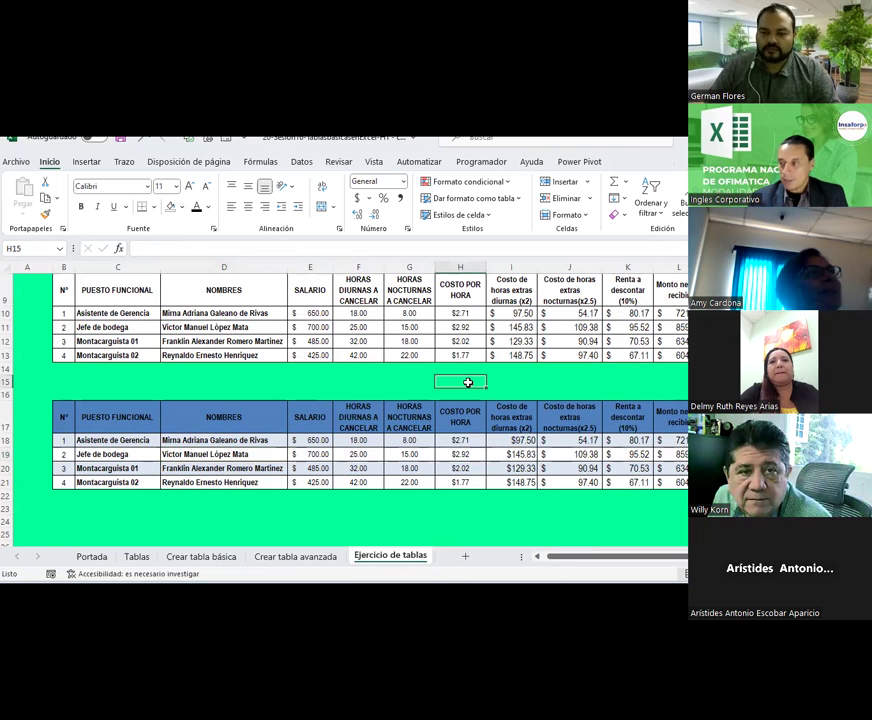